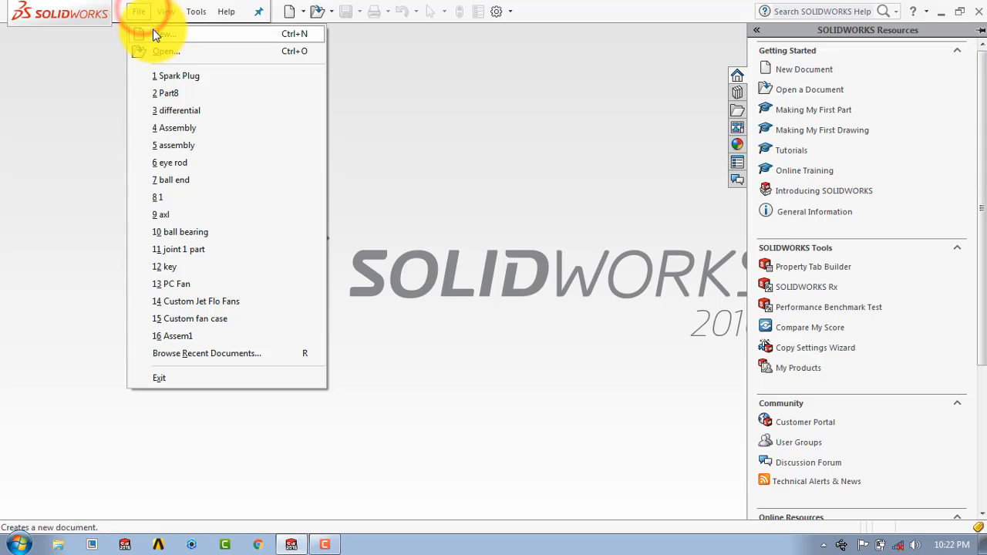
- Create a new part document and start a sketch on the Front Plane
left_click(154, 32)
left_click(340, 352)
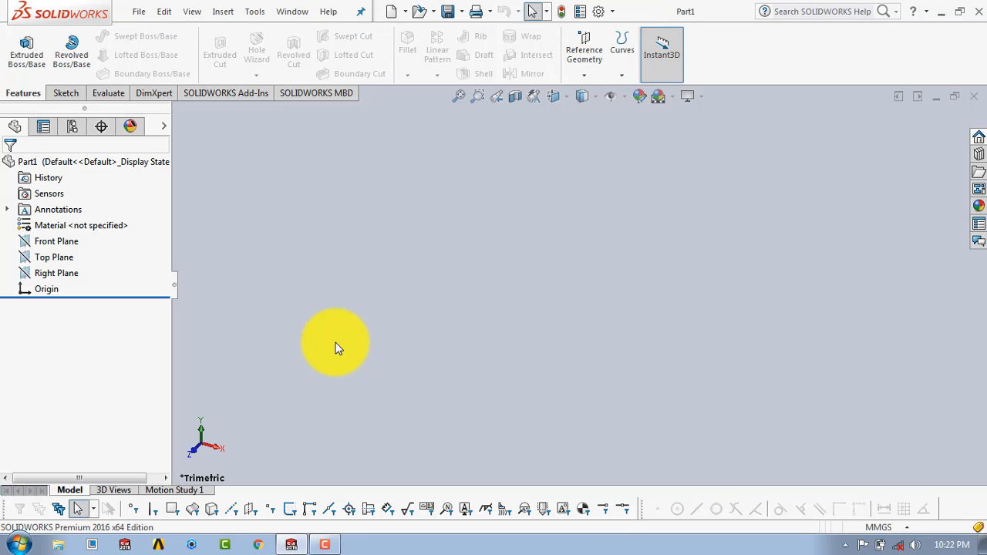
left_click(80, 94)
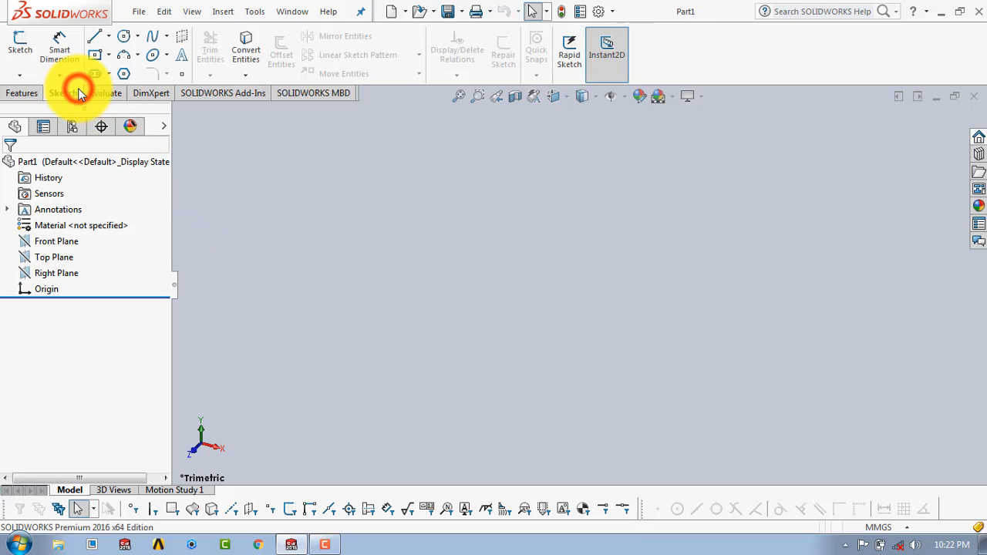
left_click(18, 44)
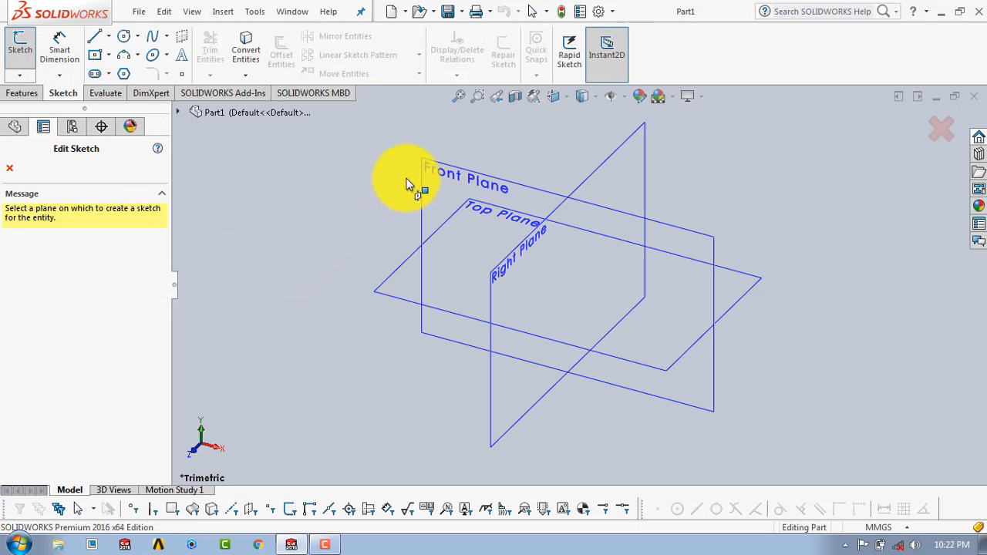
left_click(447, 164)
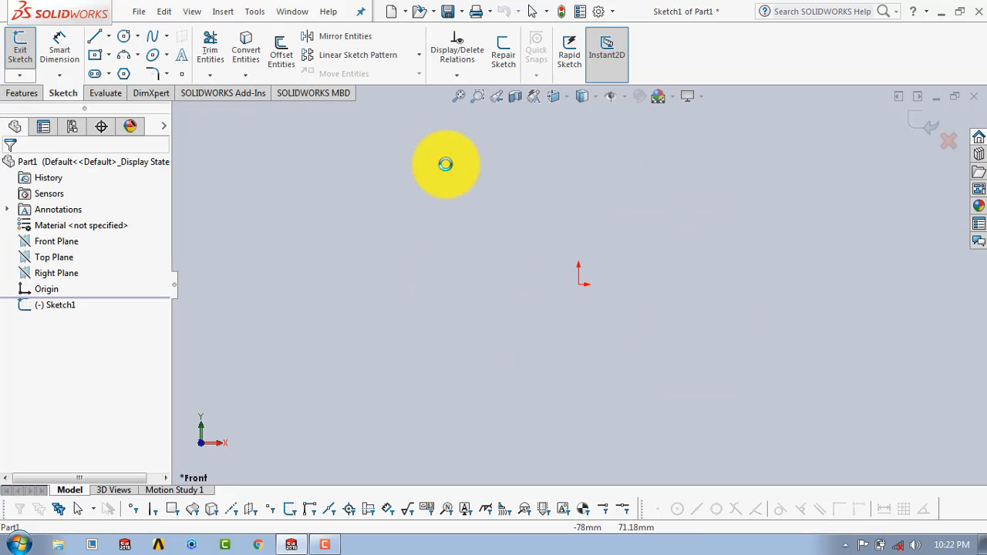
- Draw a vertical centerline about 179 mm long passing through the origin
left_click(108, 37)
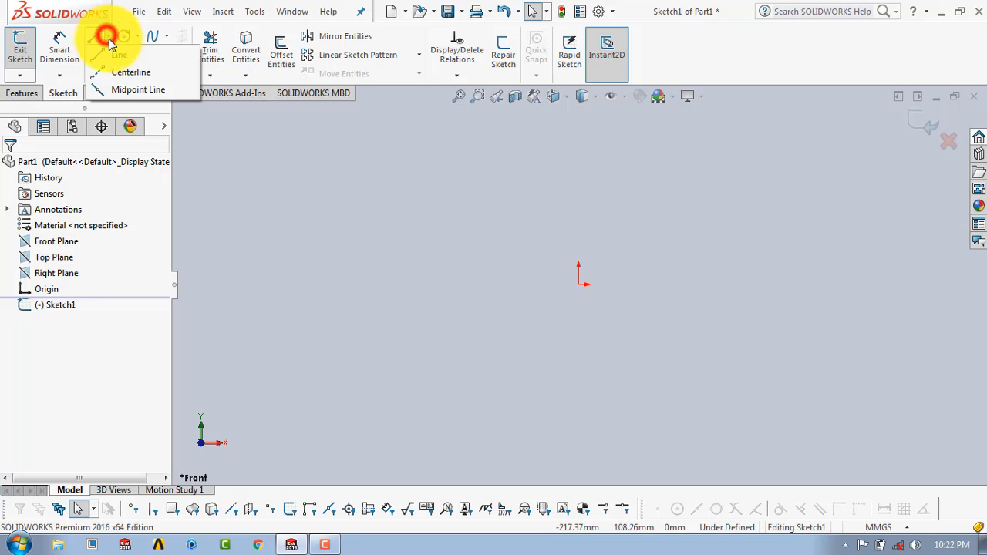
left_click(123, 73)
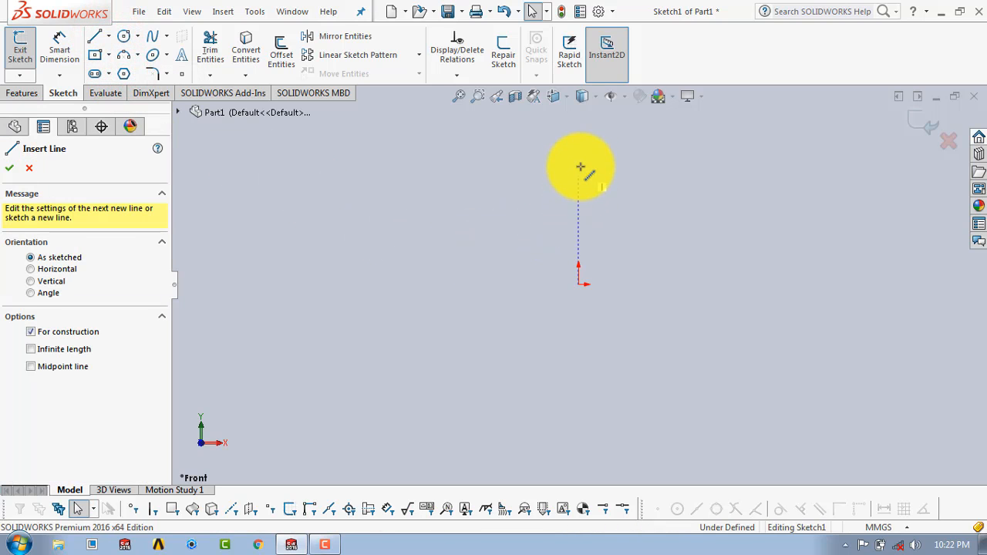
left_click(578, 132)
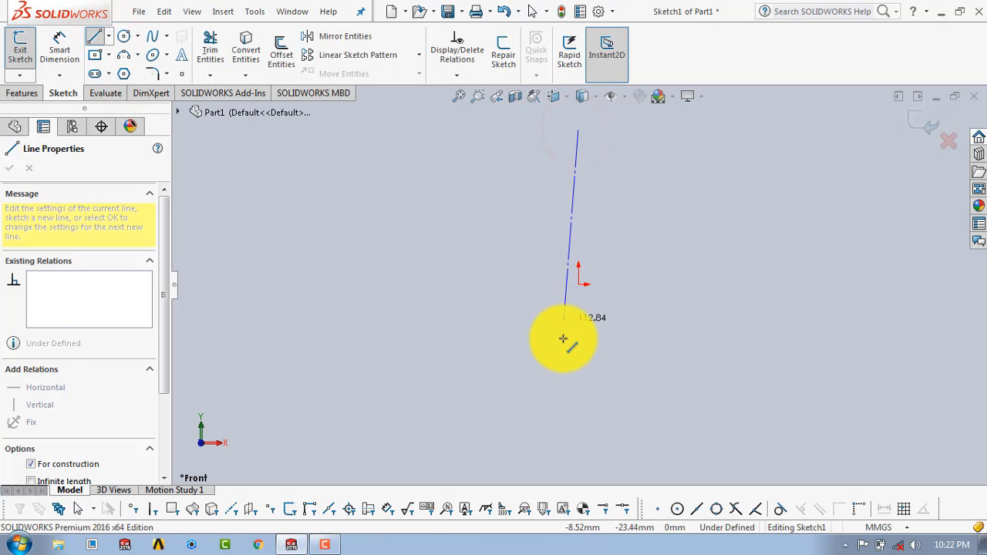
left_click(578, 433)
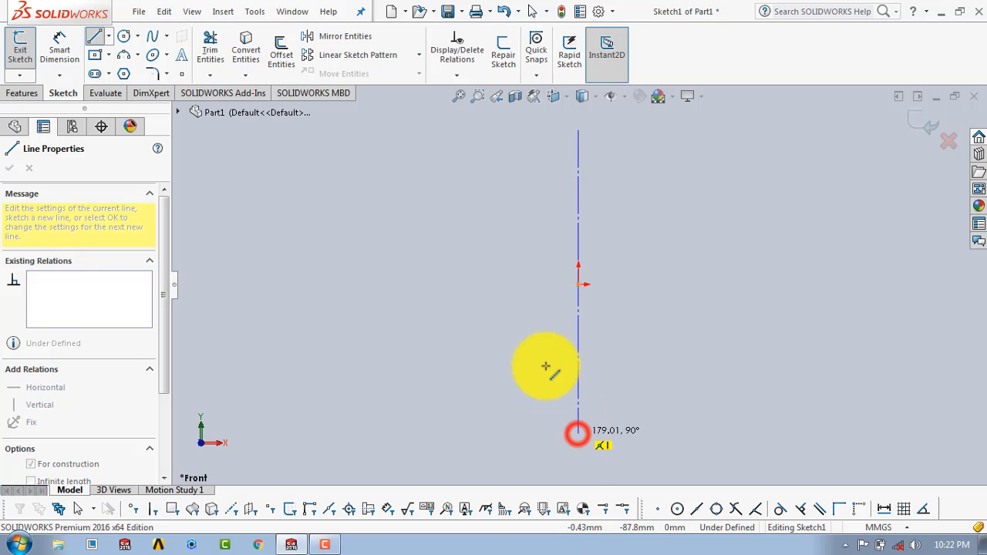
key("Escape")
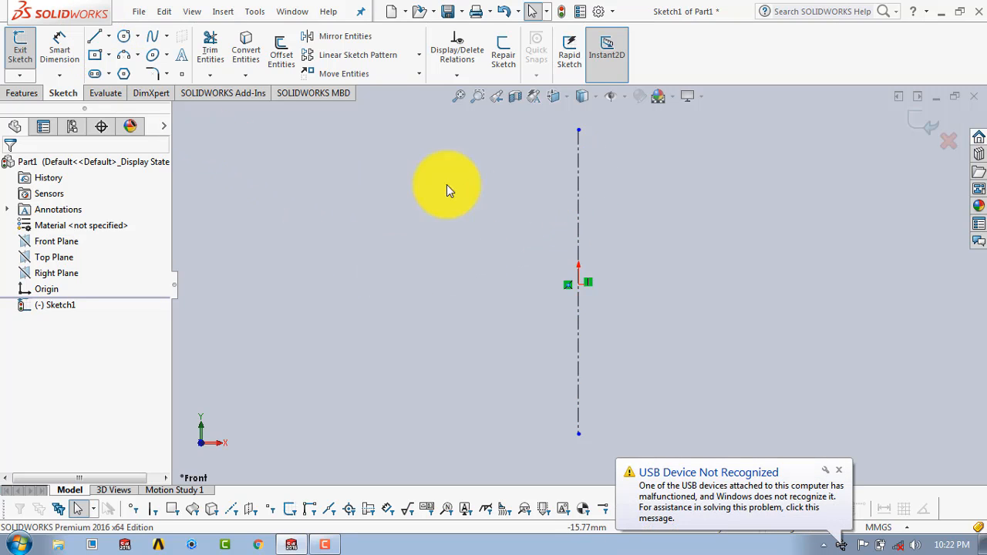
- Sketch a connected profile from the centerline's upper part: a horizontal line about 12 mm long, an outward-sloping line and a short vertical line
left_click(94, 35)
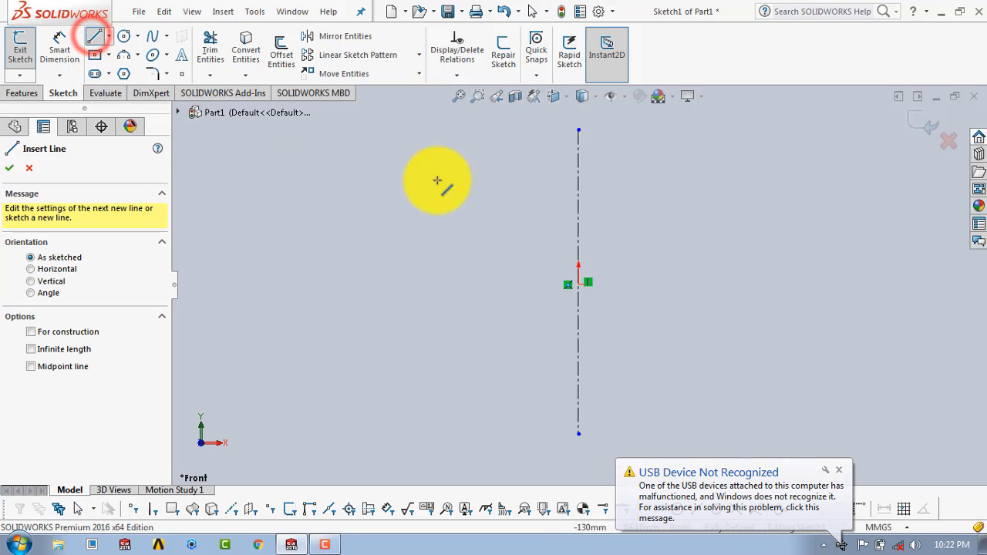
left_click(577, 163)
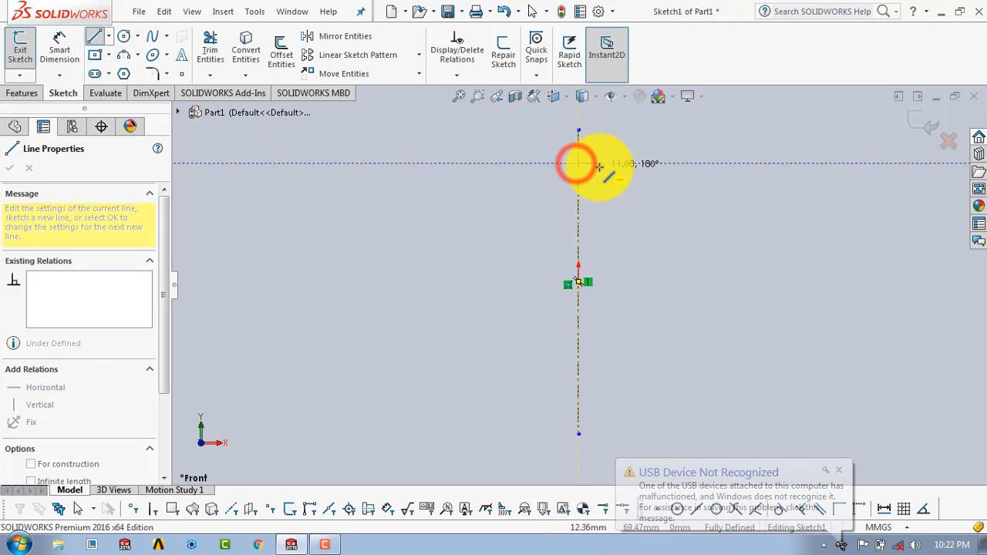
left_click(599, 164)
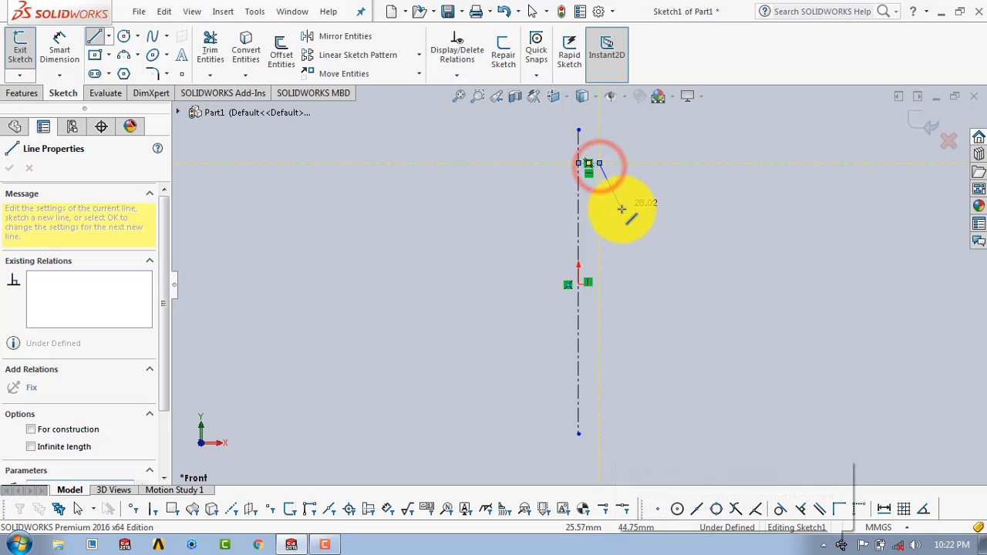
left_click(626, 203)
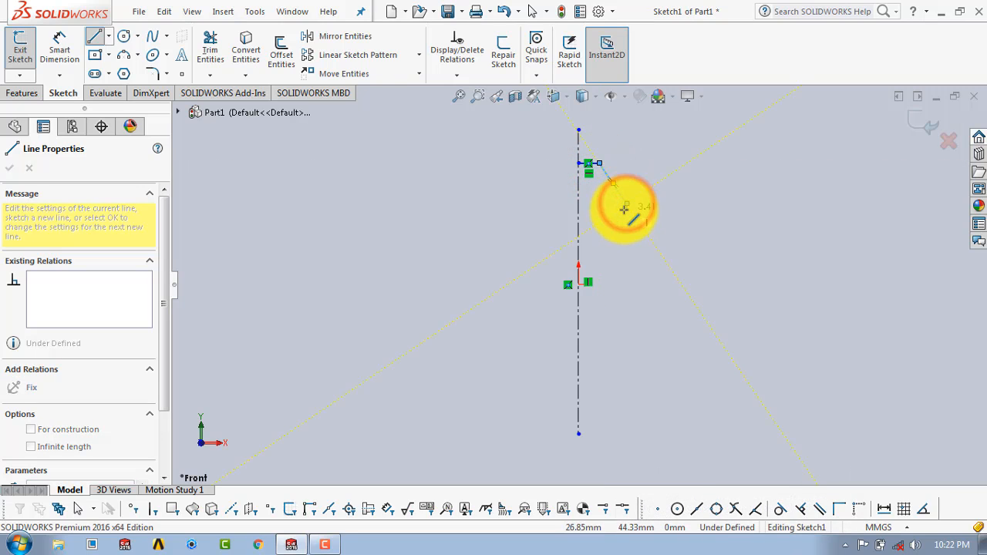
left_click(626, 226)
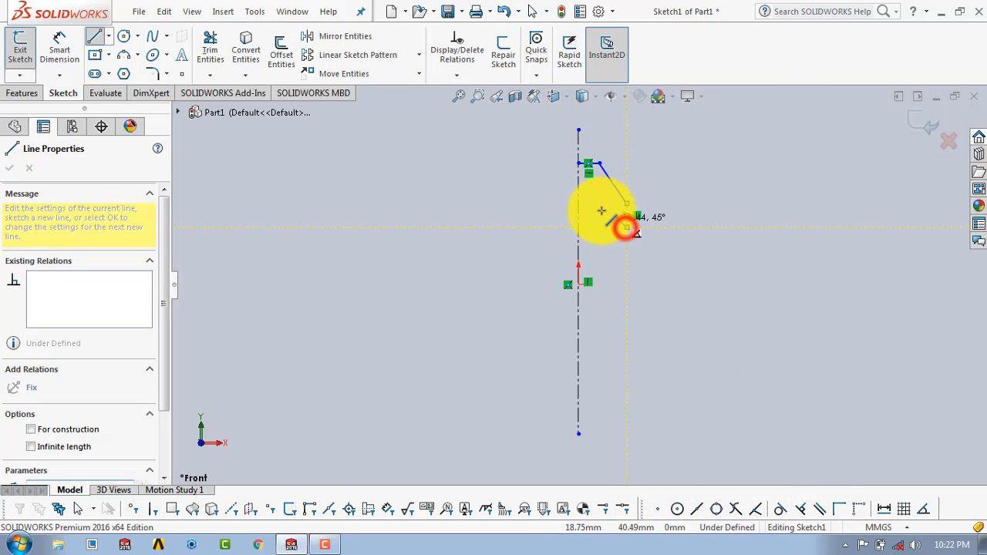
key("Escape")
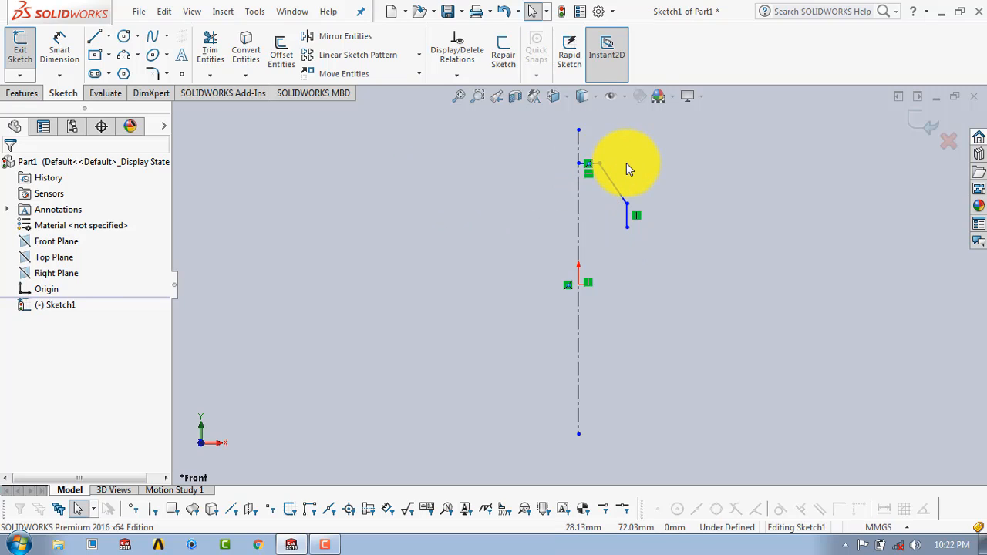
- Dimension the short horizontal line at the top of the profile to 2.7 mm
left_click(67, 44)
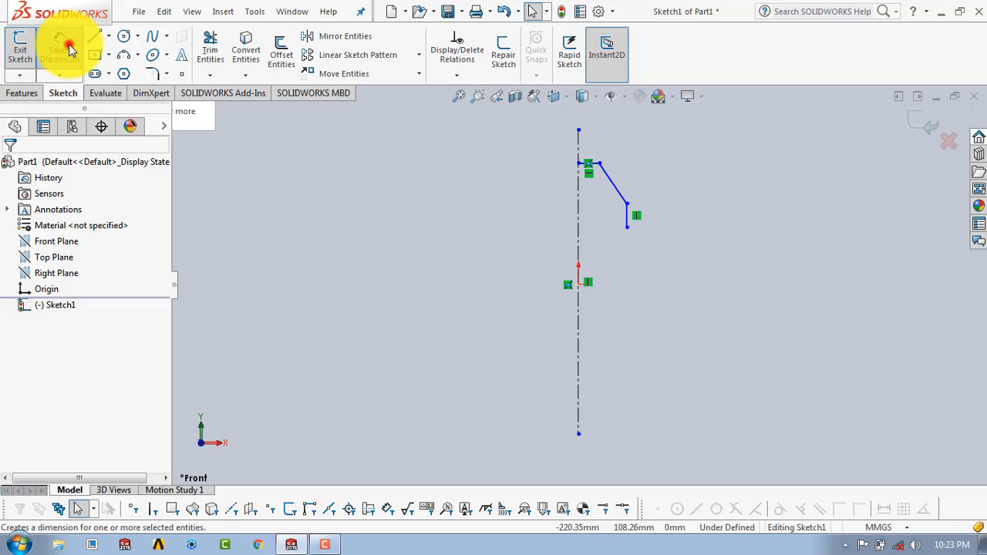
left_click(594, 166)
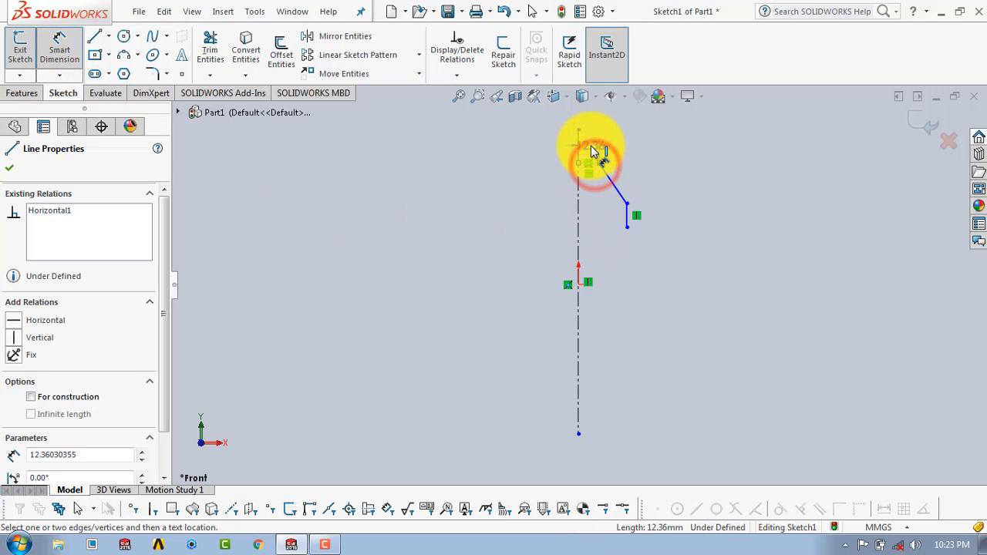
left_click(591, 146)
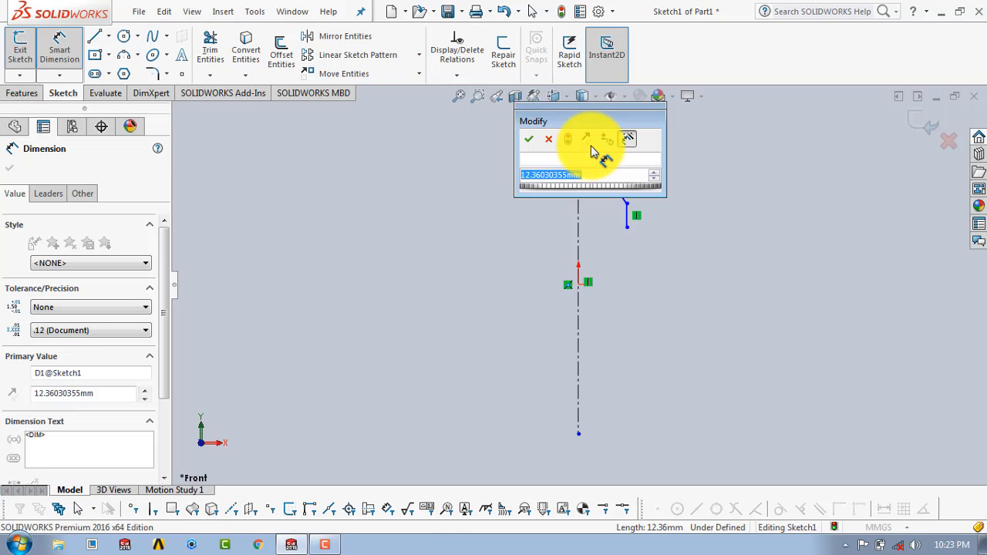
type("2.7")
key("Return")
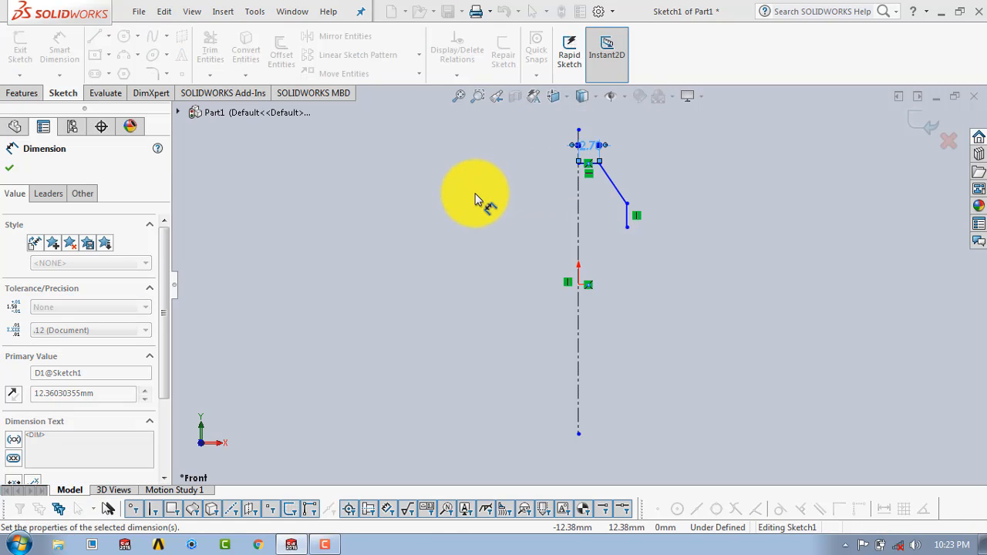
left_click(433, 206)
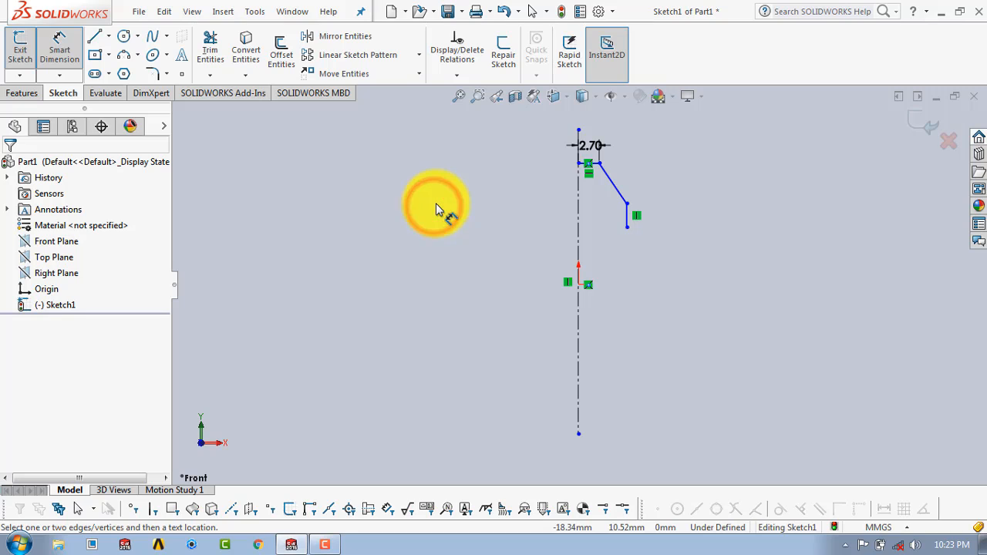
- Dimension the vertical distance between the sloping line's two endpoints to 2.5 mm
left_click(600, 167)
left_click(629, 202)
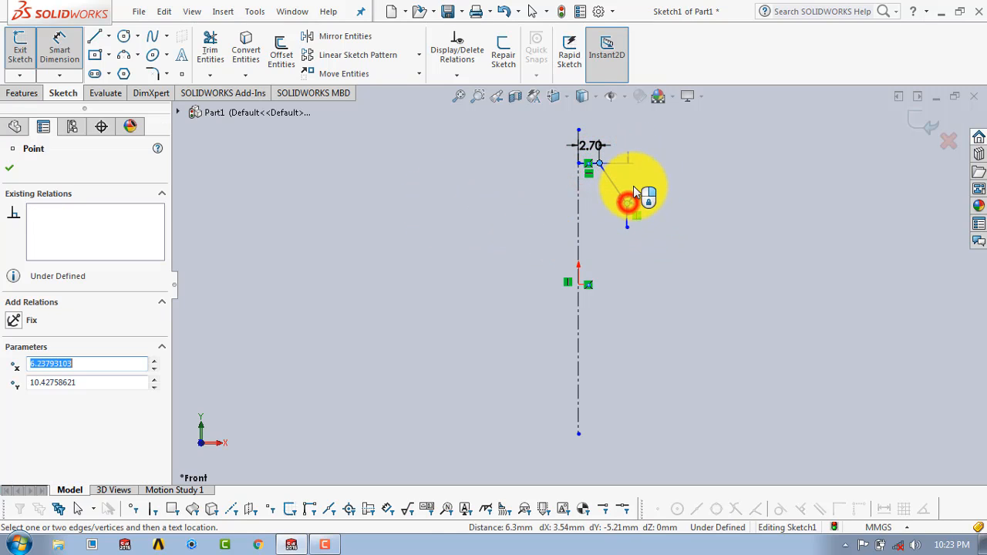
left_click(672, 185)
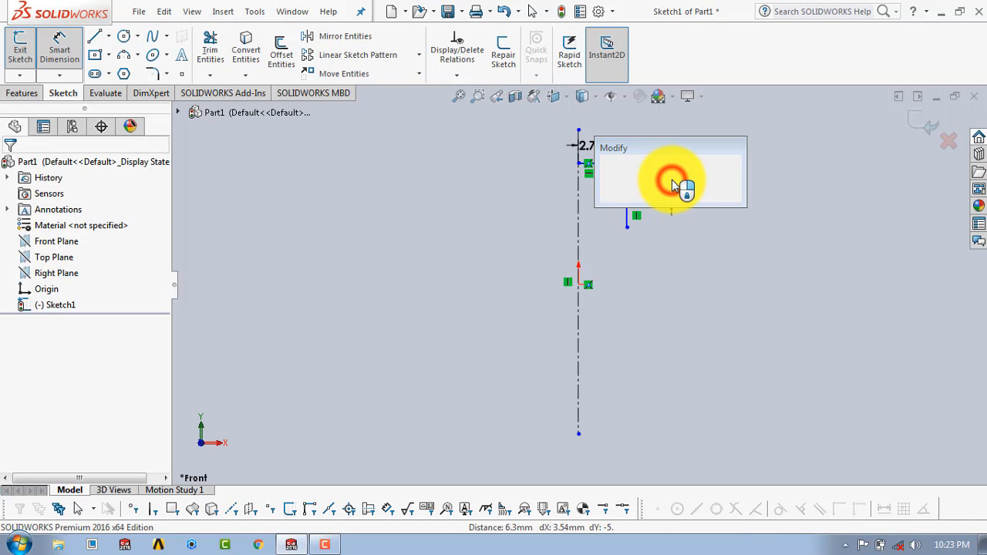
type("2.5")
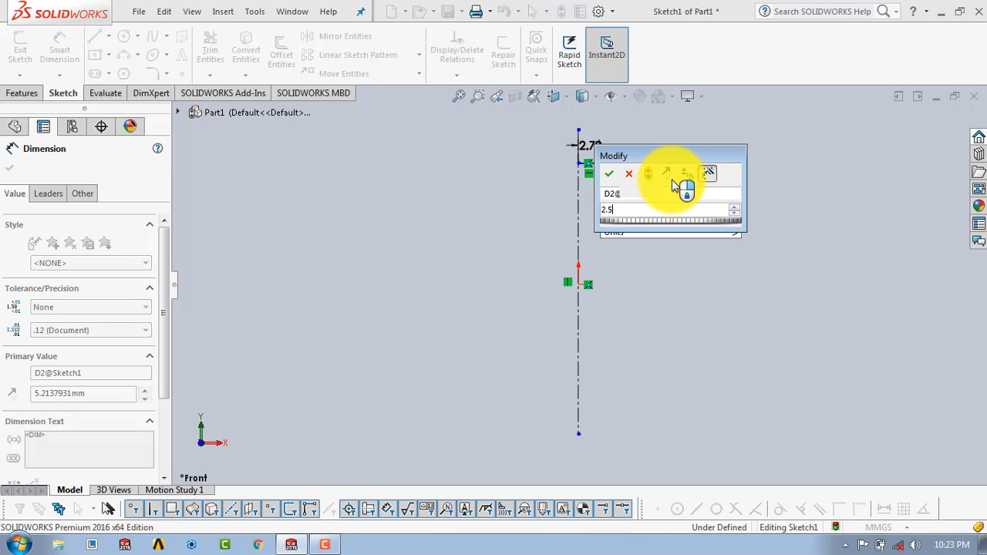
key("Return")
left_click(668, 219)
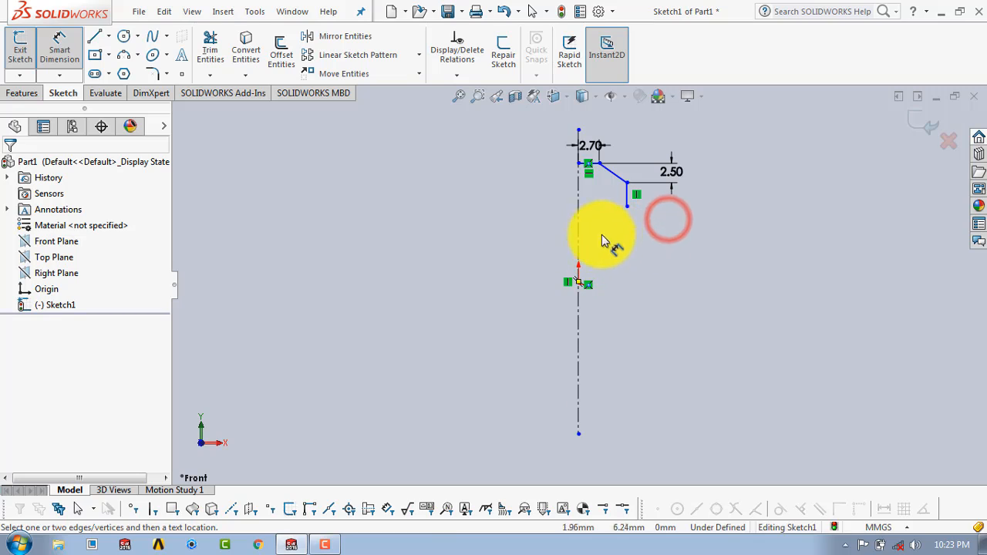
- Dimension the horizontal distance from the centerline to the sloping line's lower endpoint to 3.15 mm
left_click(627, 189)
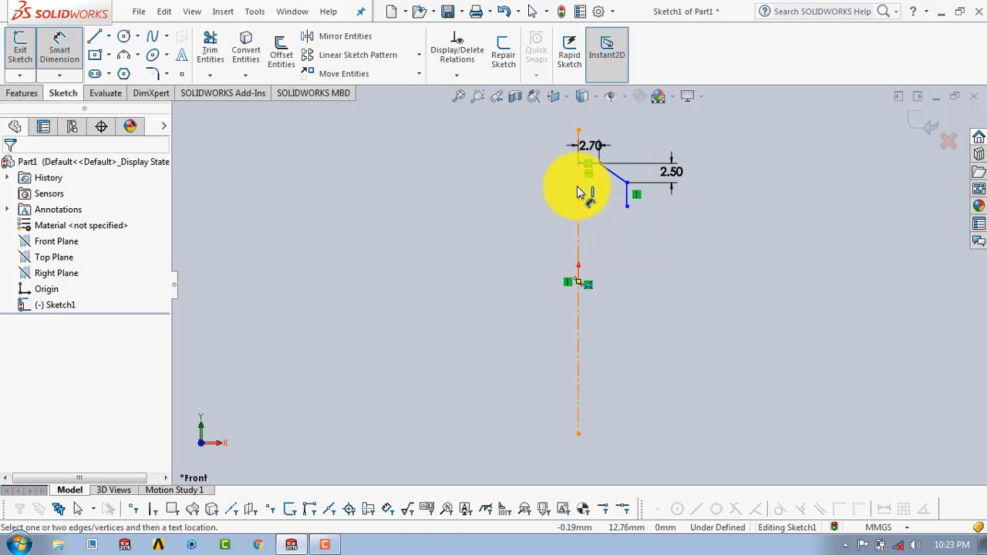
left_click(579, 191)
left_click(627, 182)
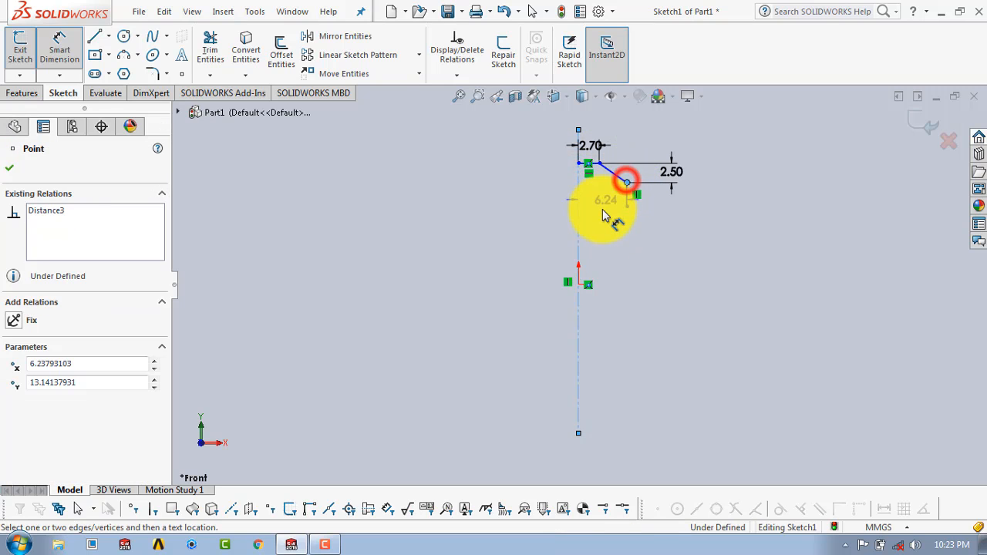
left_click(606, 222)
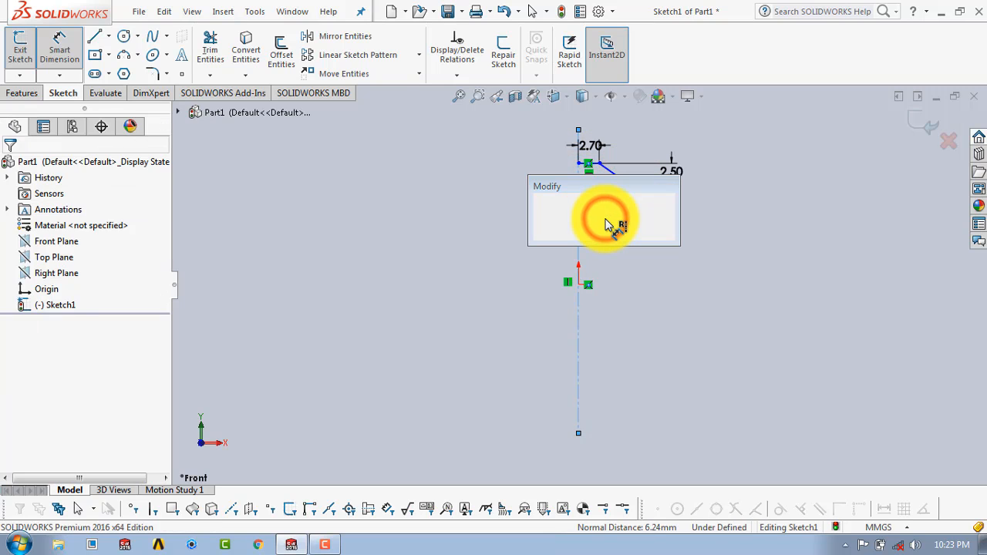
type("3.1")
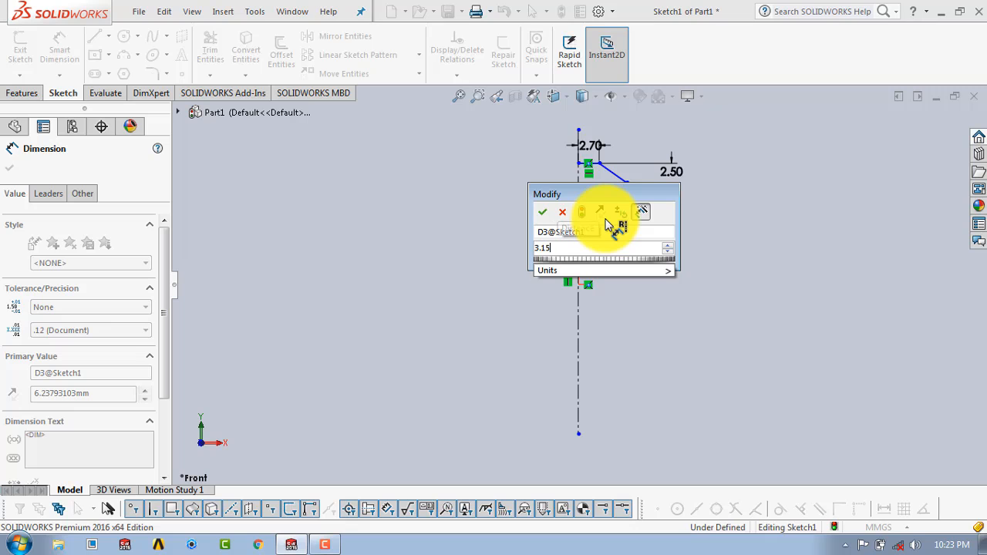
type("5")
key("Return")
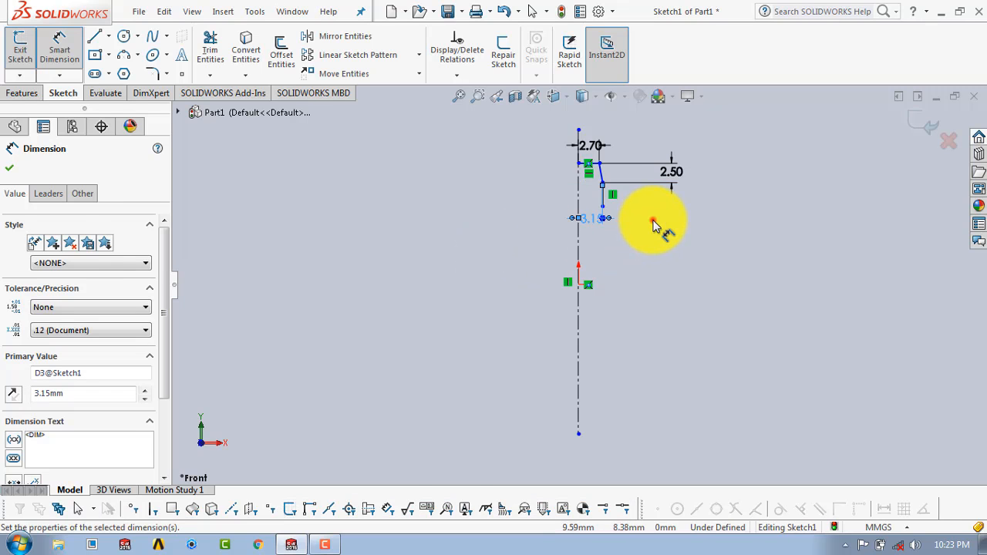
left_click(654, 220)
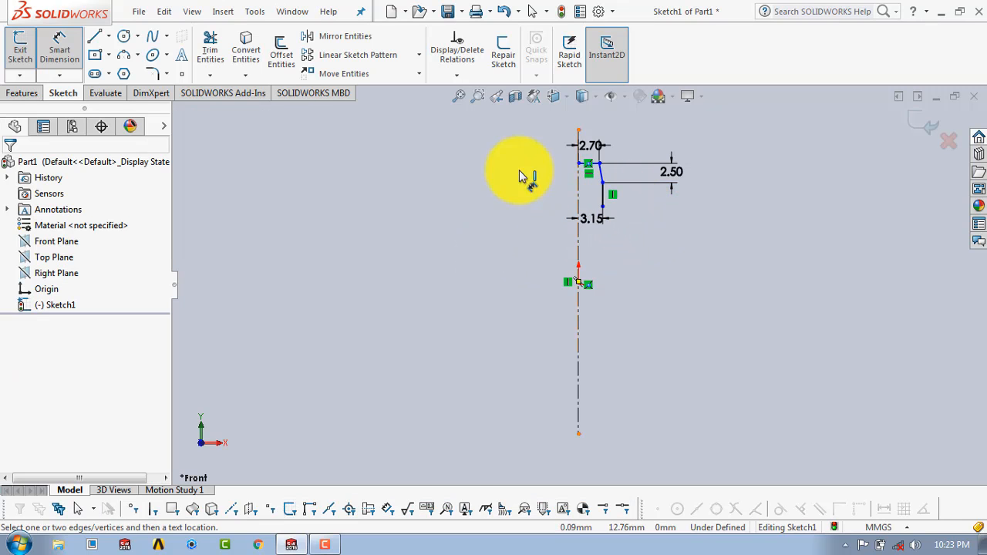
left_click(54, 46)
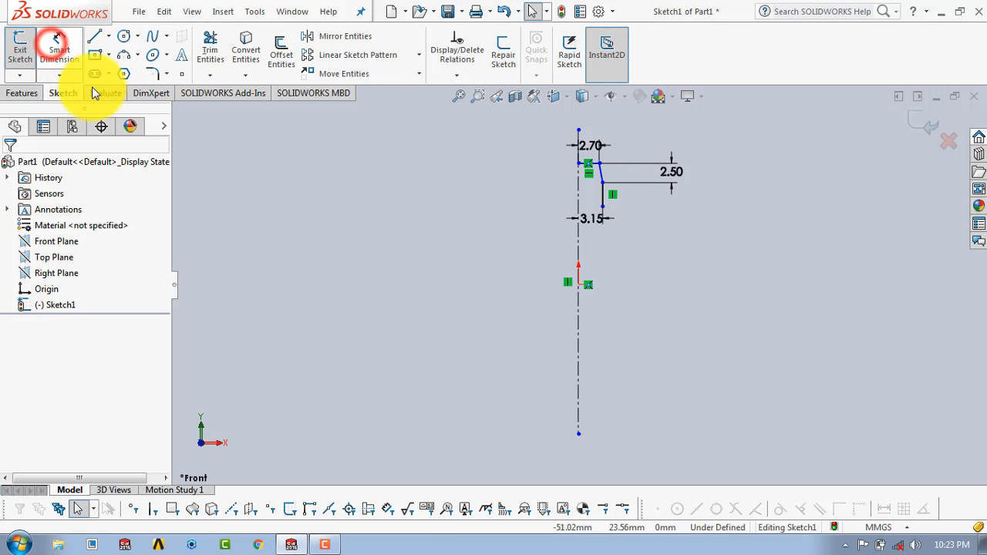
- Continue the profile down from the short vertical line with a 45° inward slope, vertical line, outward slope, vertical line about 2.3 mm long, and horizontal line to the centerline
left_click(95, 37)
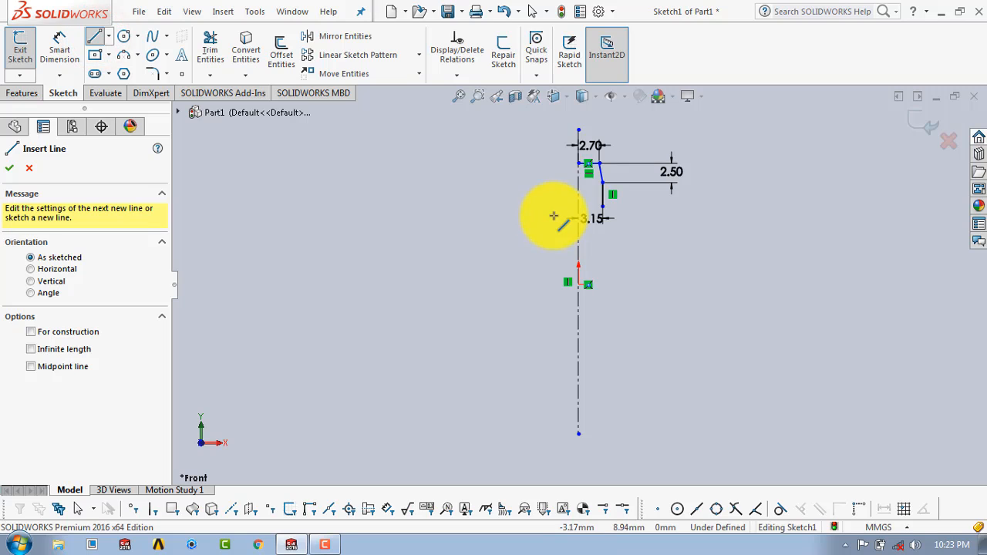
scroll(601, 224, "down", 3)
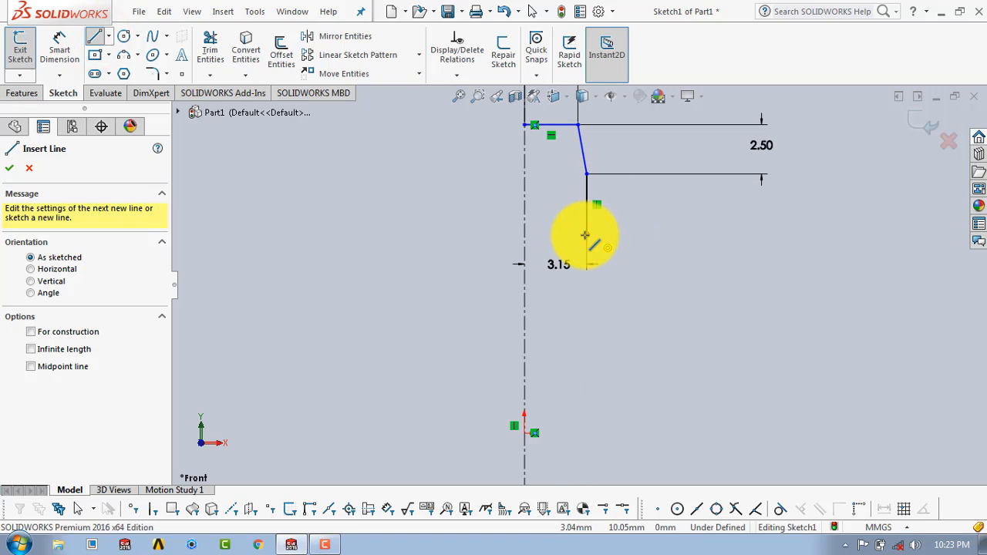
left_click(586, 234)
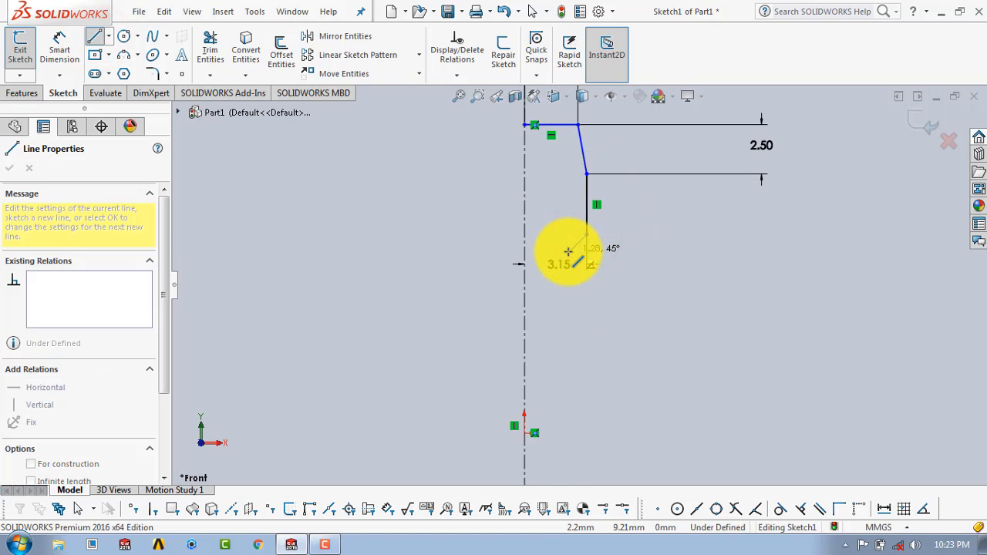
left_click(569, 252)
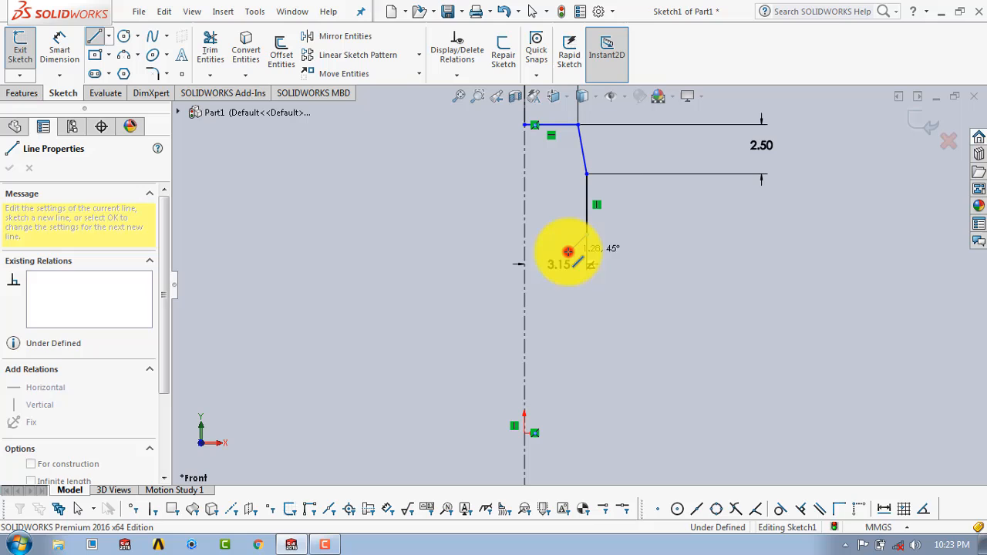
left_click(569, 299)
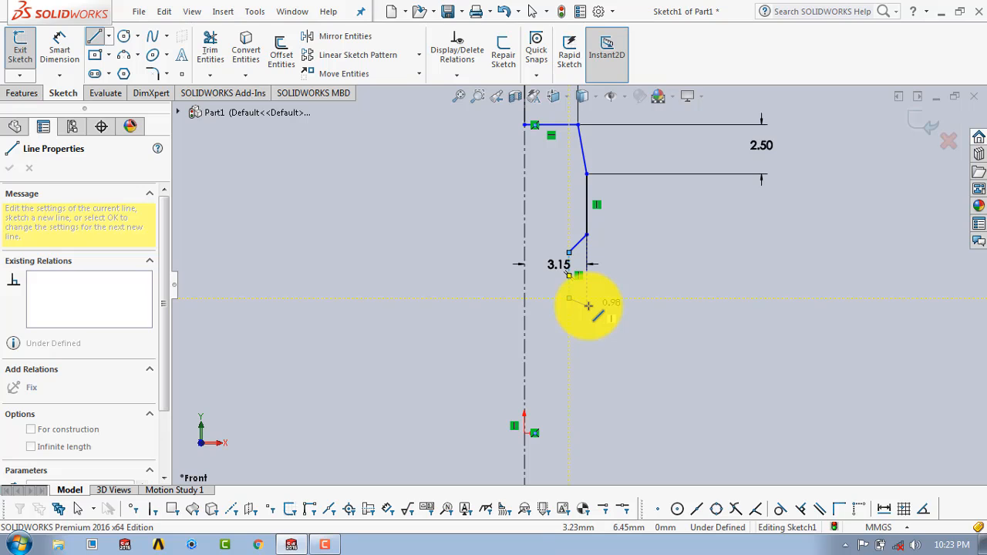
left_click(589, 305)
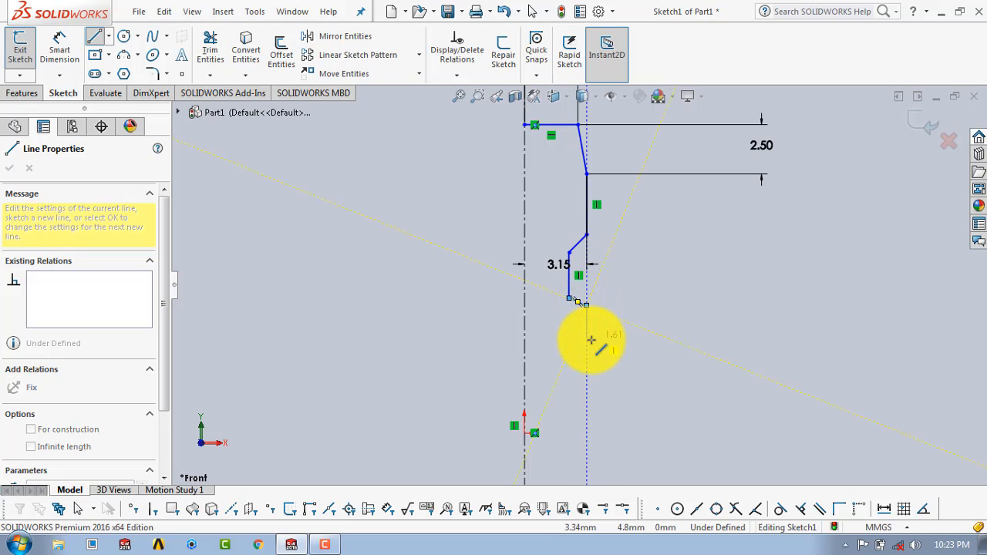
left_click(586, 351)
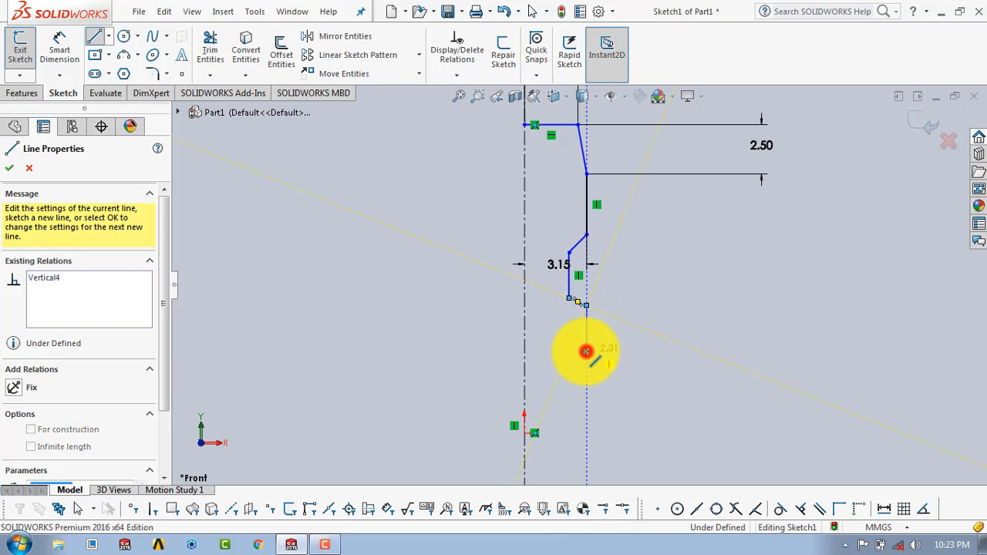
left_click(524, 352)
key("Escape")
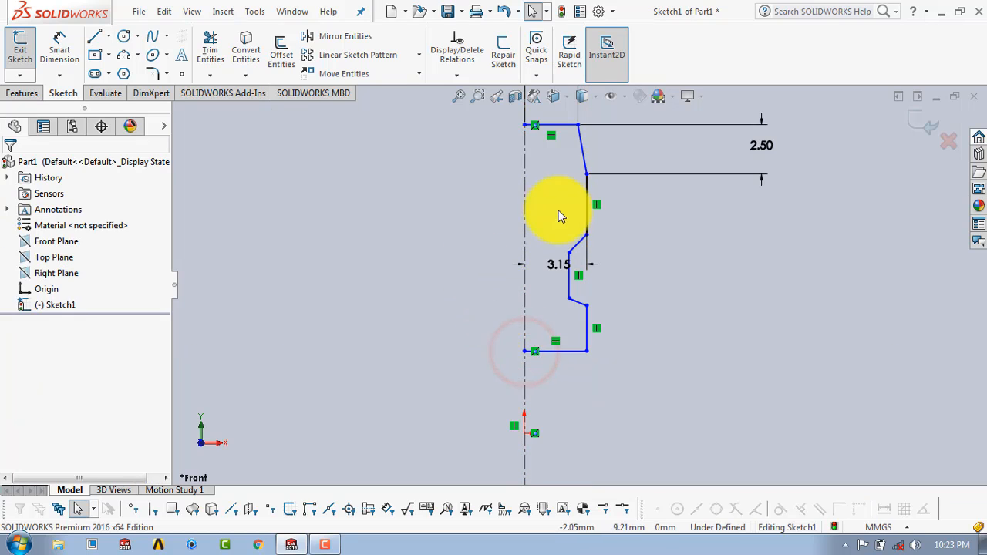
- Dimension the short vertical line below the upper outward-sloping line to 1 mm
left_click(60, 50)
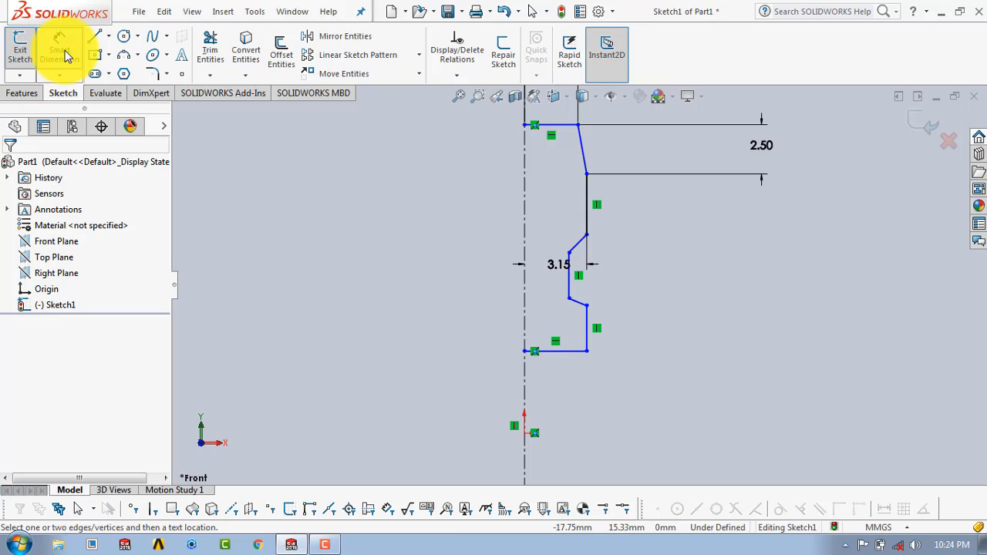
left_click(586, 192)
left_click(640, 204)
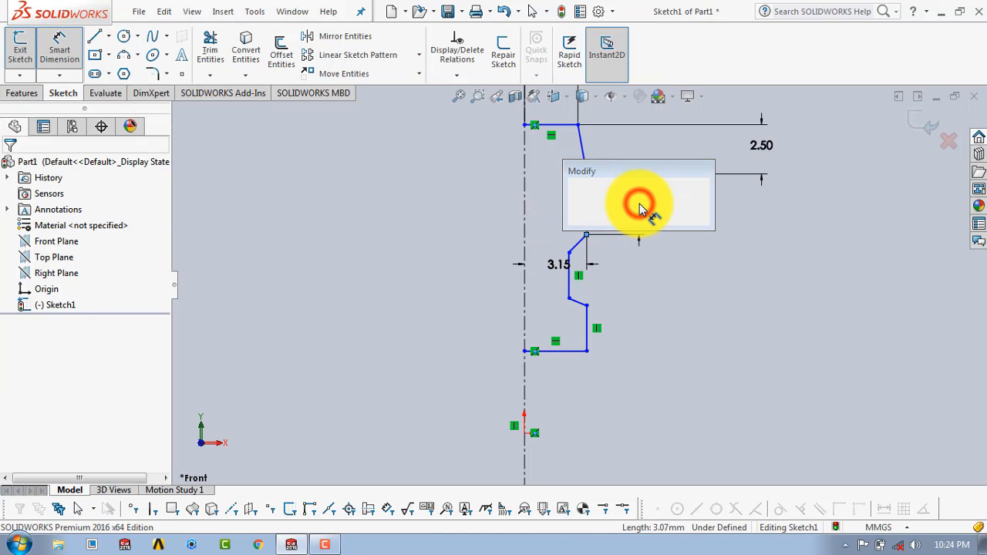
type("1")
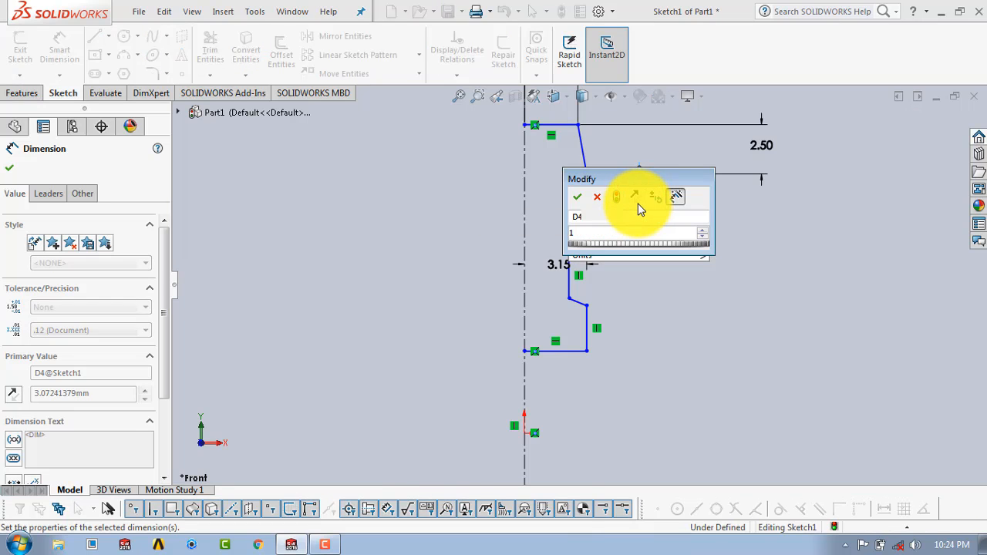
key("Return")
left_click(638, 227)
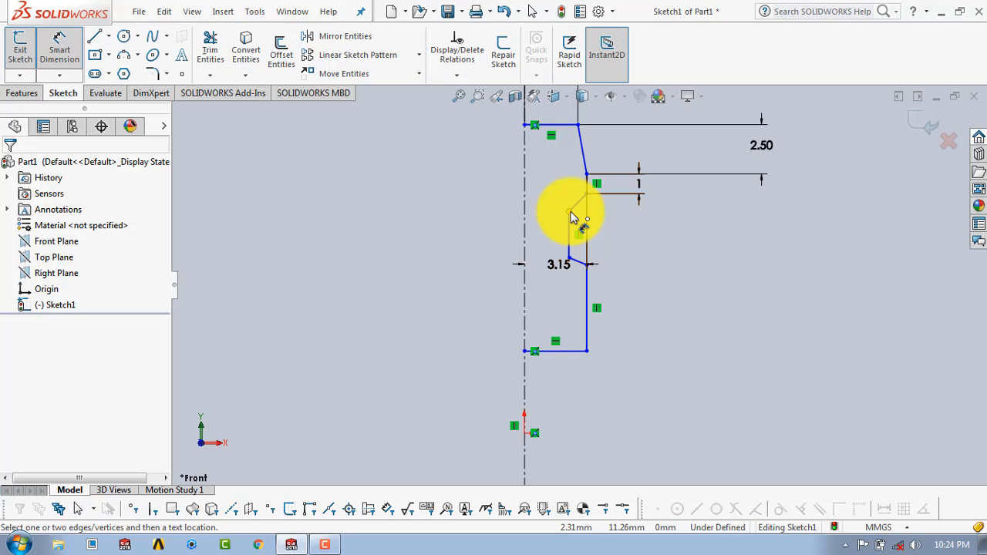
- Dimension the horizontal distance from the centerline to the upper endpoint of the recessed vertical line to 2.7 mm
left_click(524, 220)
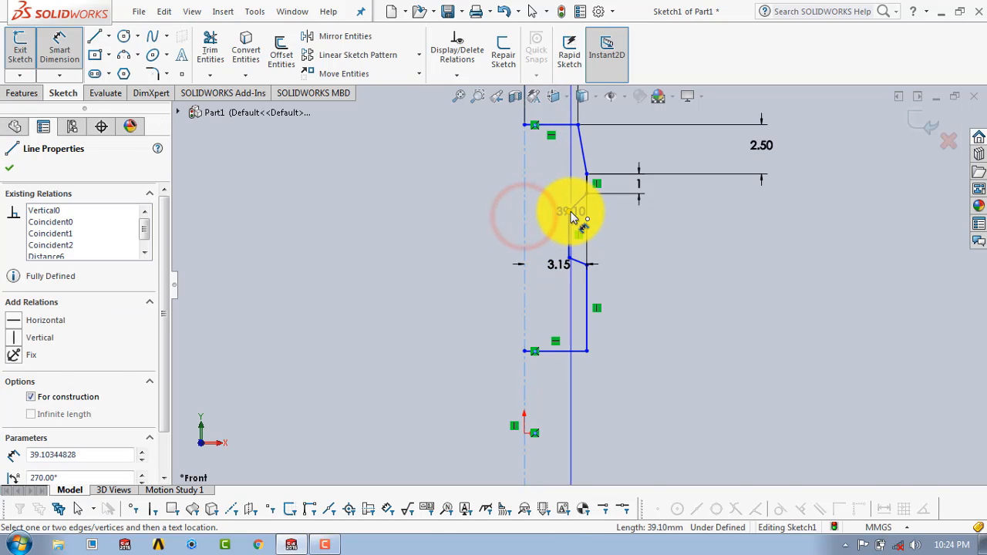
left_click(569, 211)
left_click(558, 377)
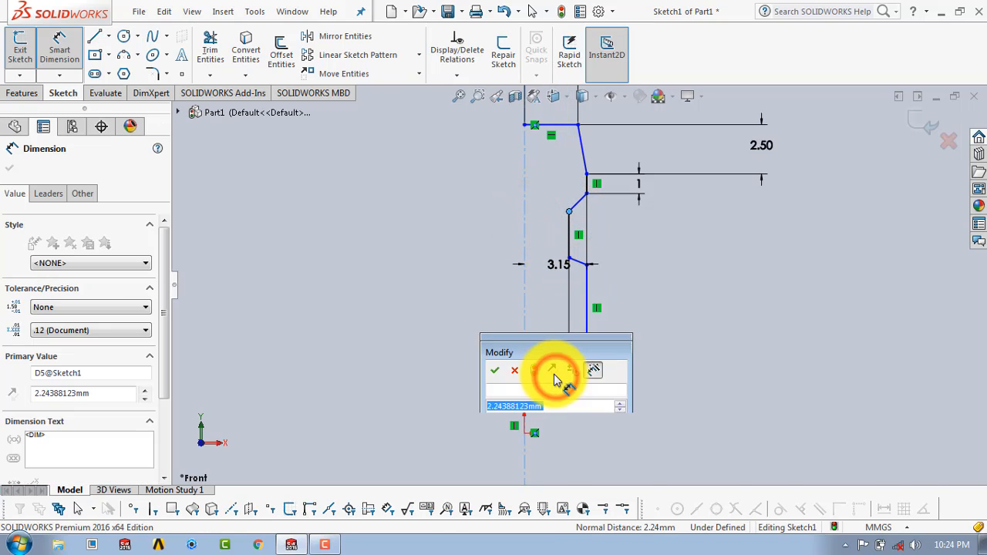
type("3.7")
key("BackSpace")
key("BackSpace")
key("BackSpace")
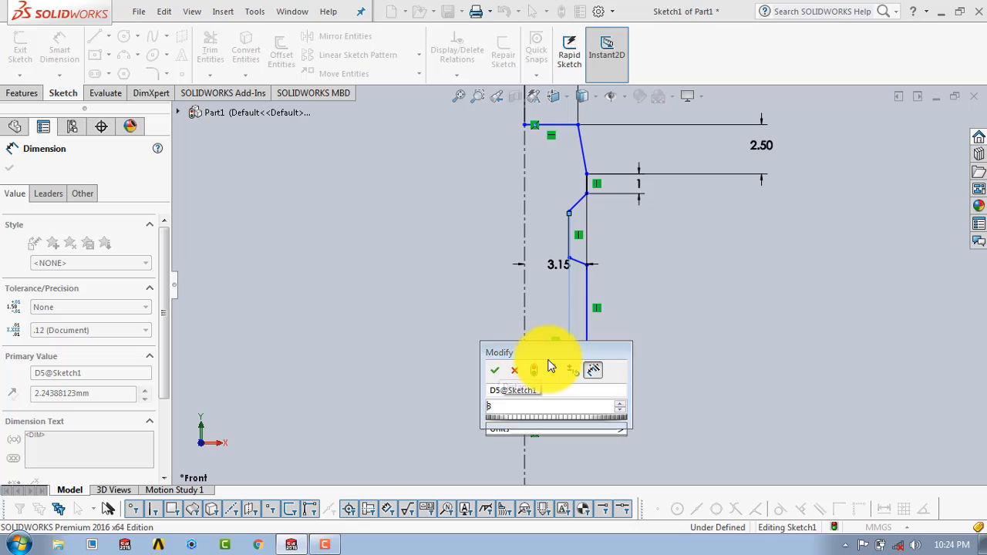
type("2.7")
key("Return")
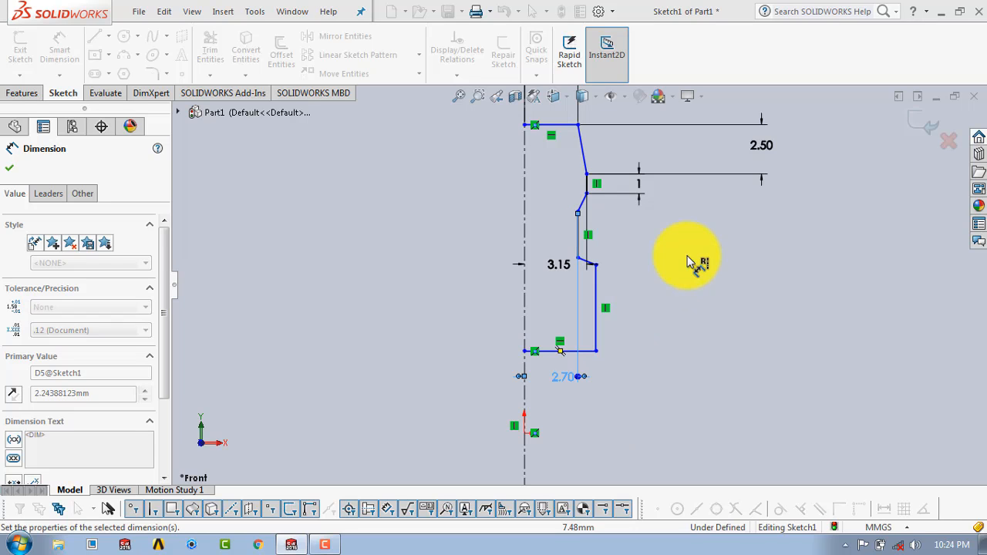
left_click(679, 230)
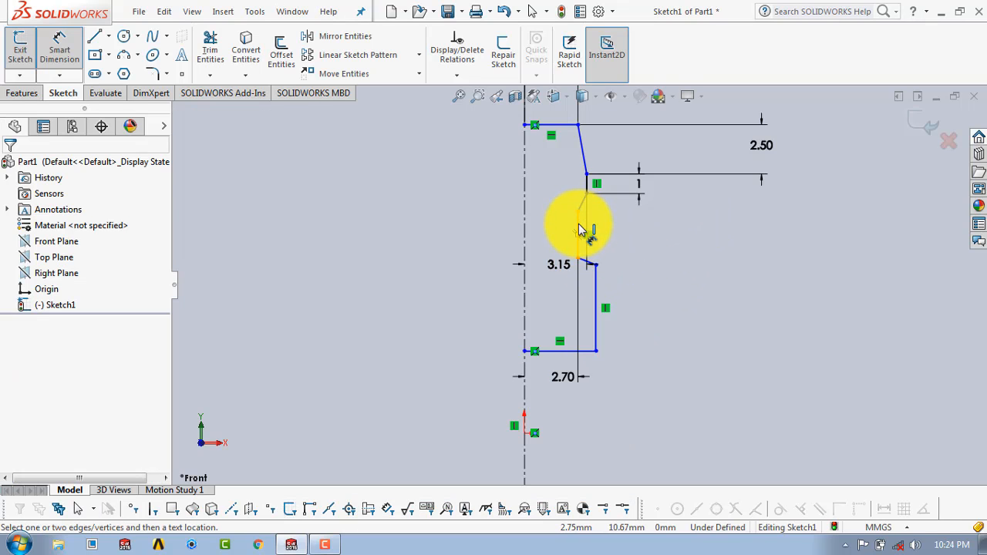
- Dimension the recessed vertical line's length to 1.6 mm
left_click(579, 228)
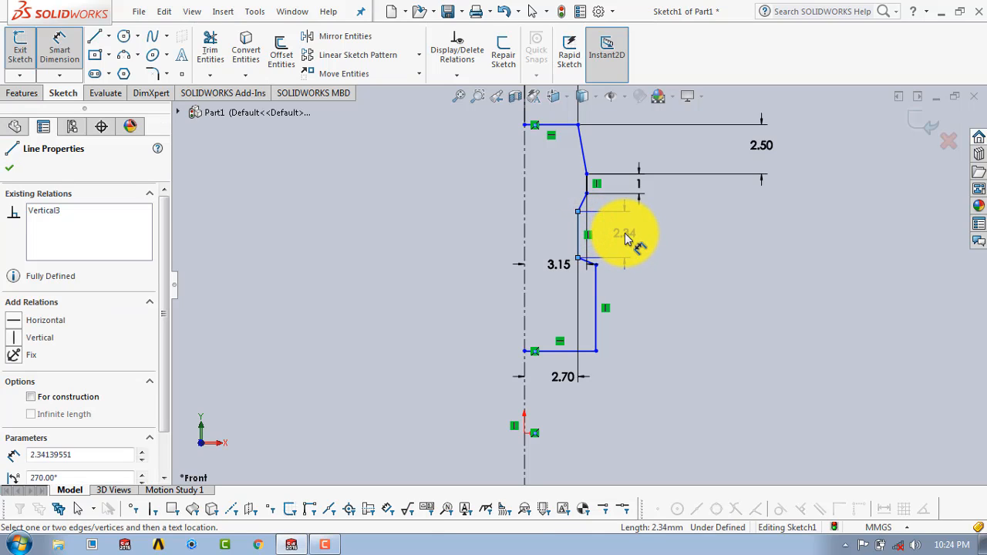
left_click(625, 235)
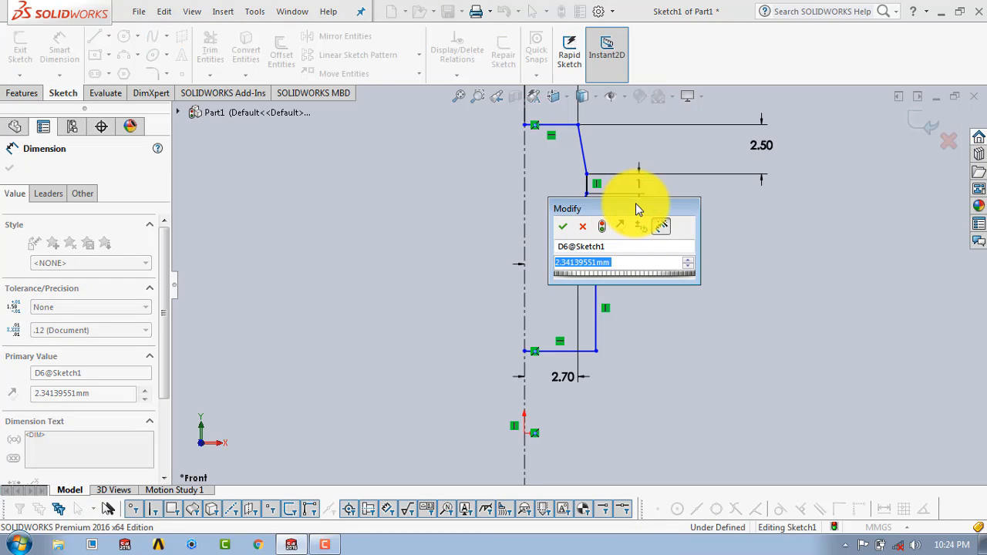
left_click_drag(637, 202, 736, 281)
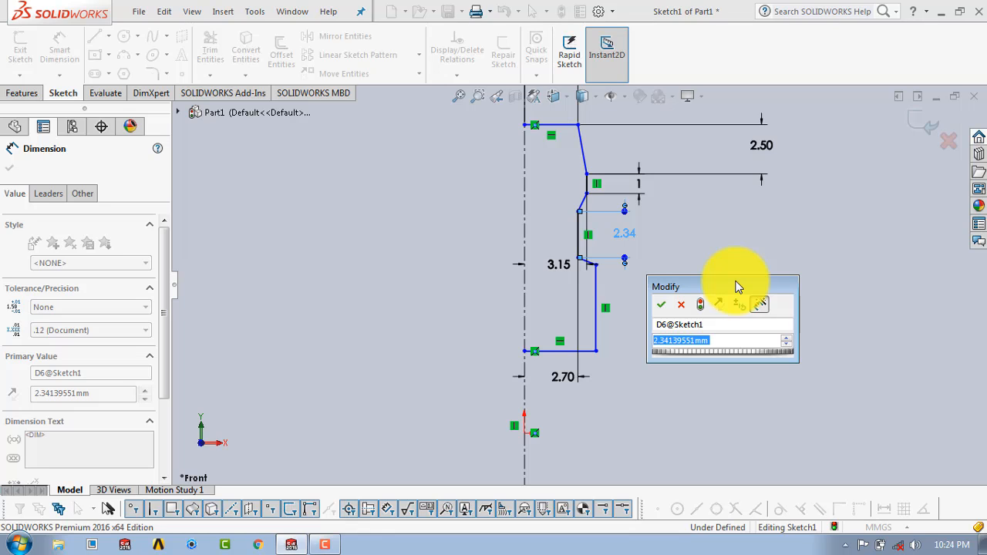
type(".6")
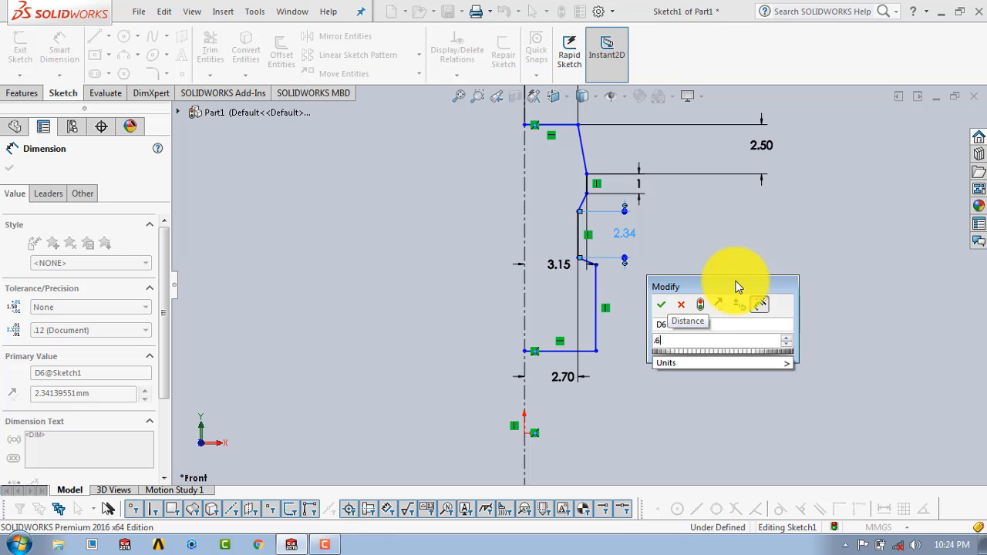
key("Home")
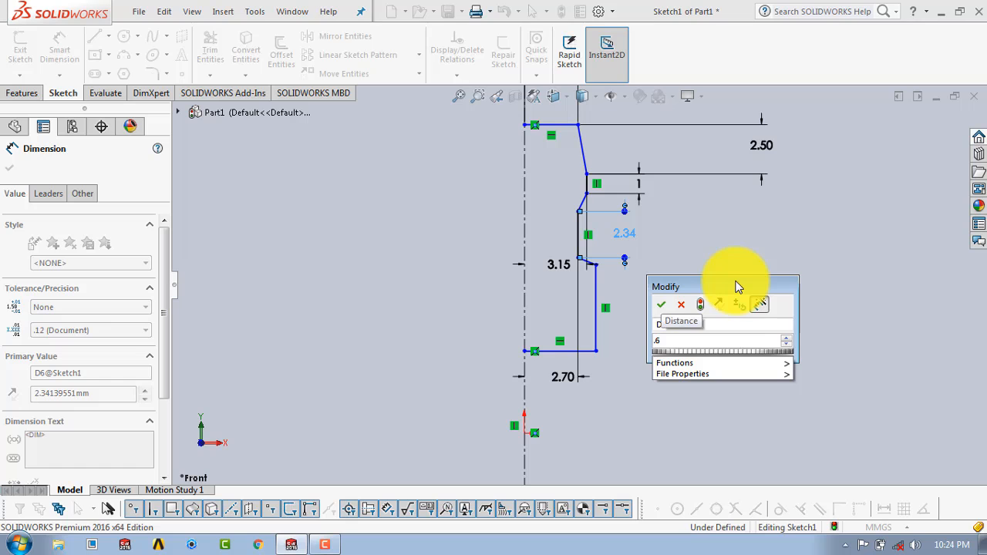
type("1")
key("Return")
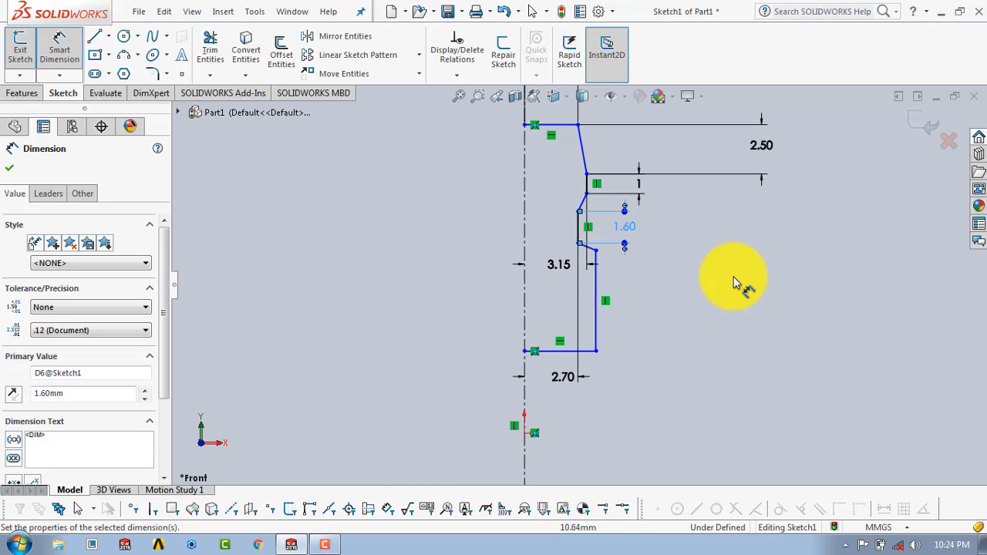
left_click(732, 275)
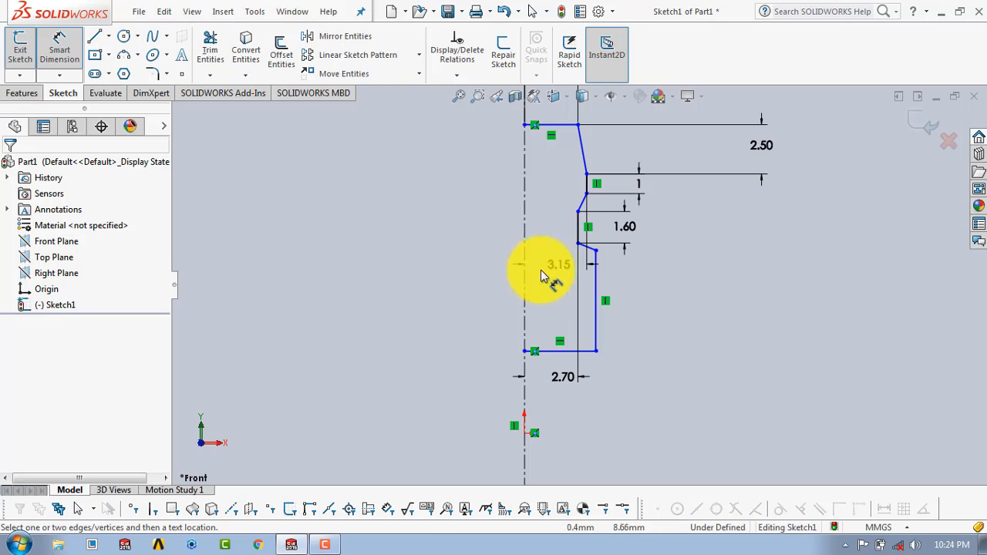
- Dimension the horizontal distance from the centerline to the lower outward-sloping line's outer endpoint to 3.15 mm
left_click(594, 251)
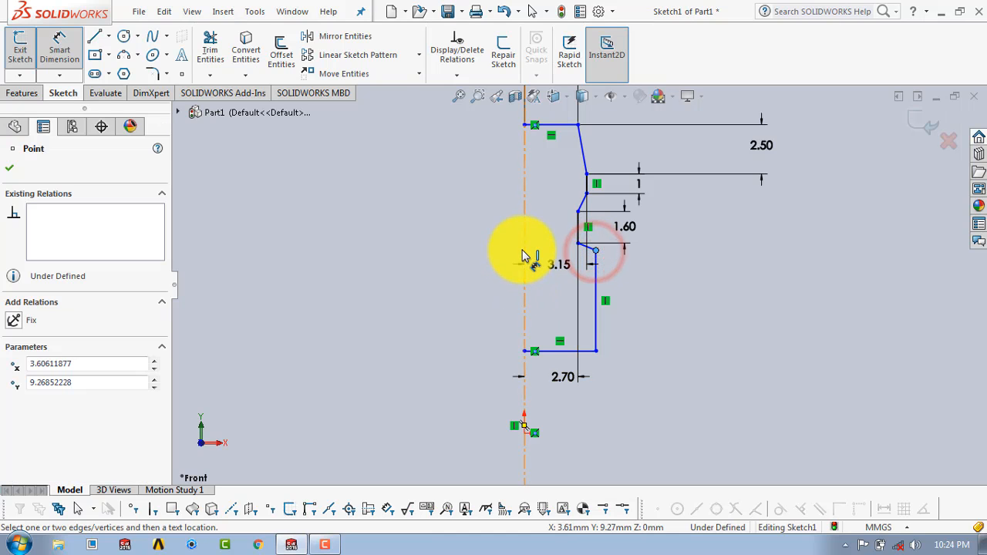
left_click(523, 252)
left_click(551, 307)
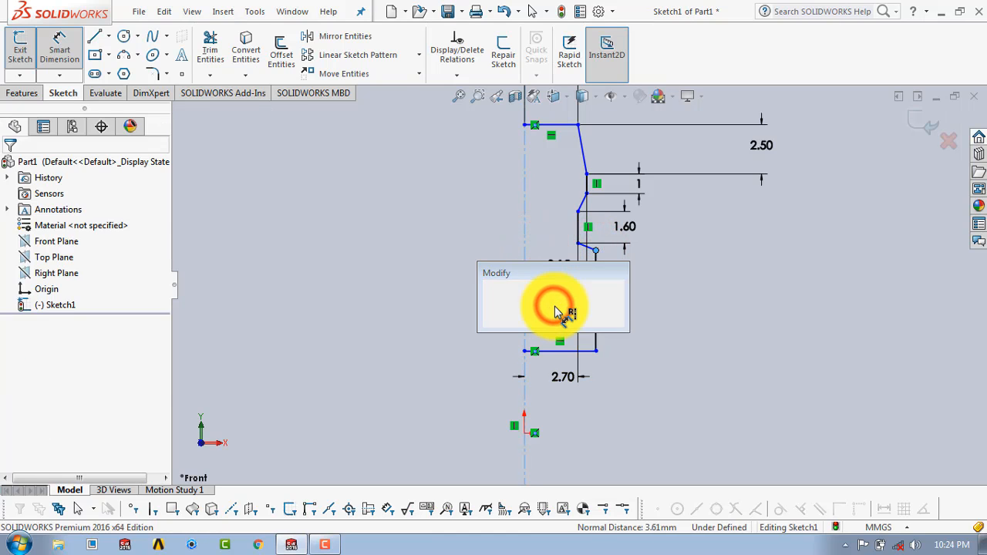
type("1")
key("BackSpace")
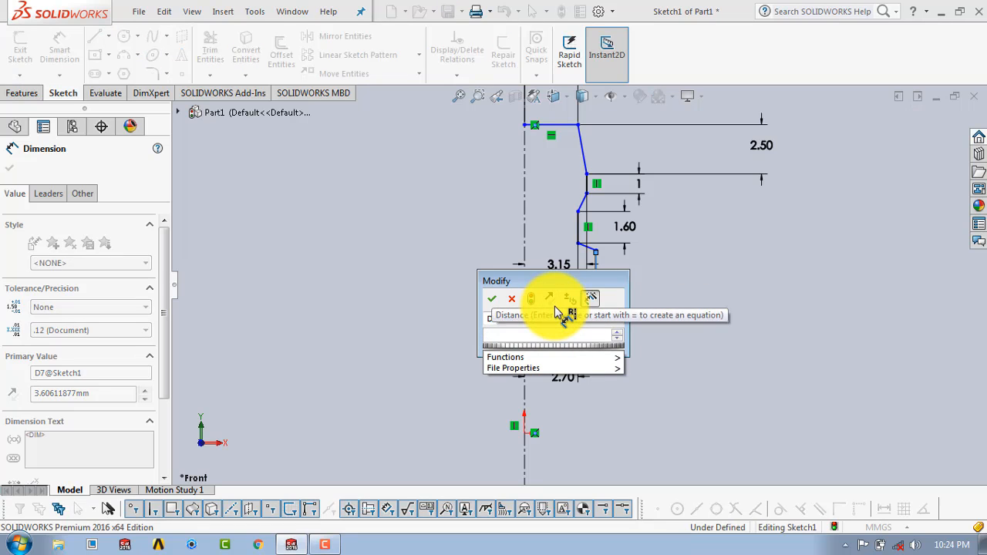
type("3.15")
key("Return")
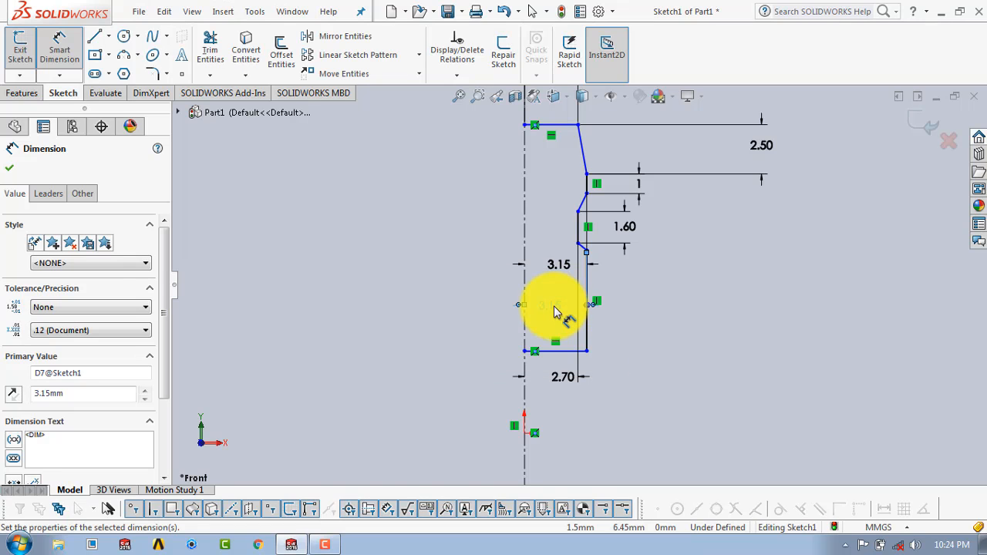
left_click(686, 270)
- Dimension the vertical distance between the endpoints of the sloping line below the recess to 1 mm
scroll(617, 243, "down", 4)
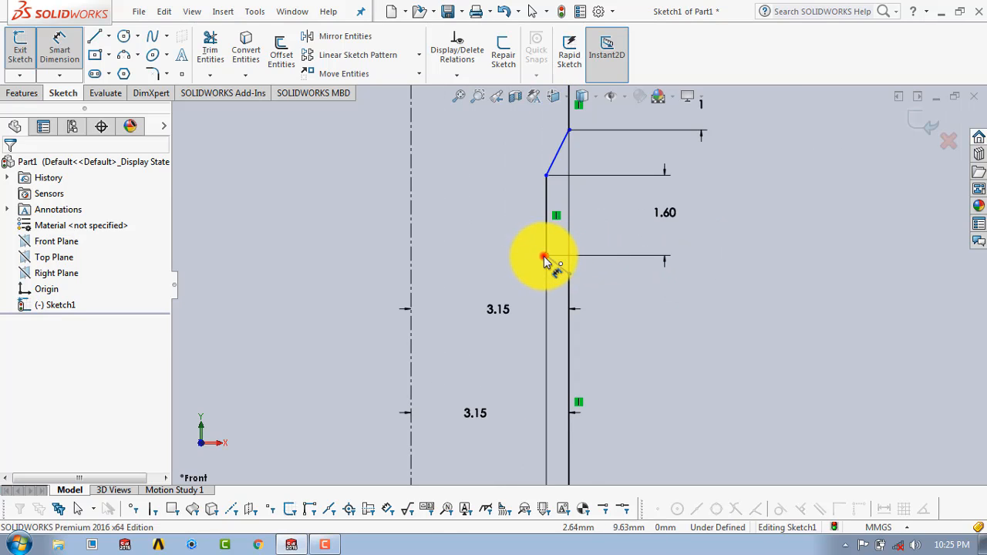
left_click(546, 256)
left_click(570, 274)
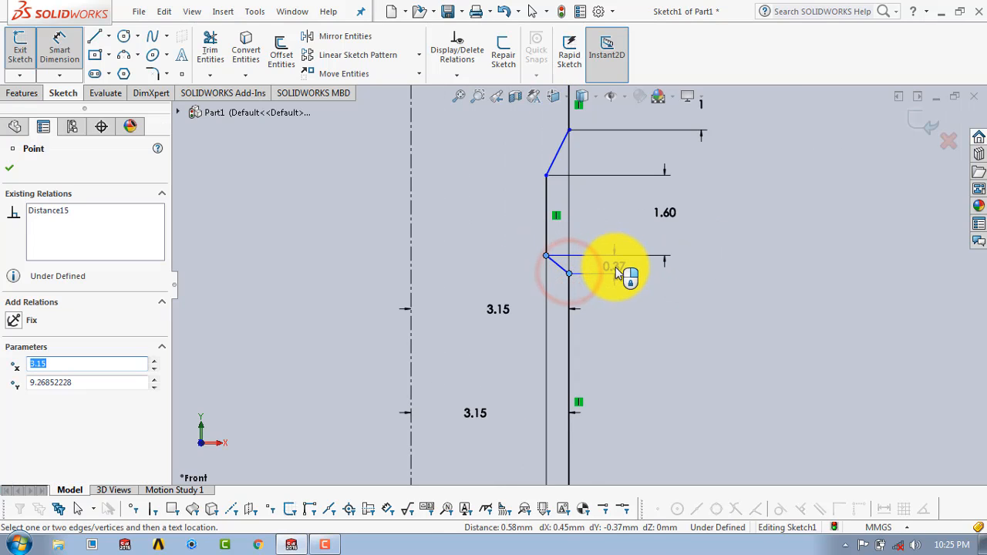
left_click(615, 272)
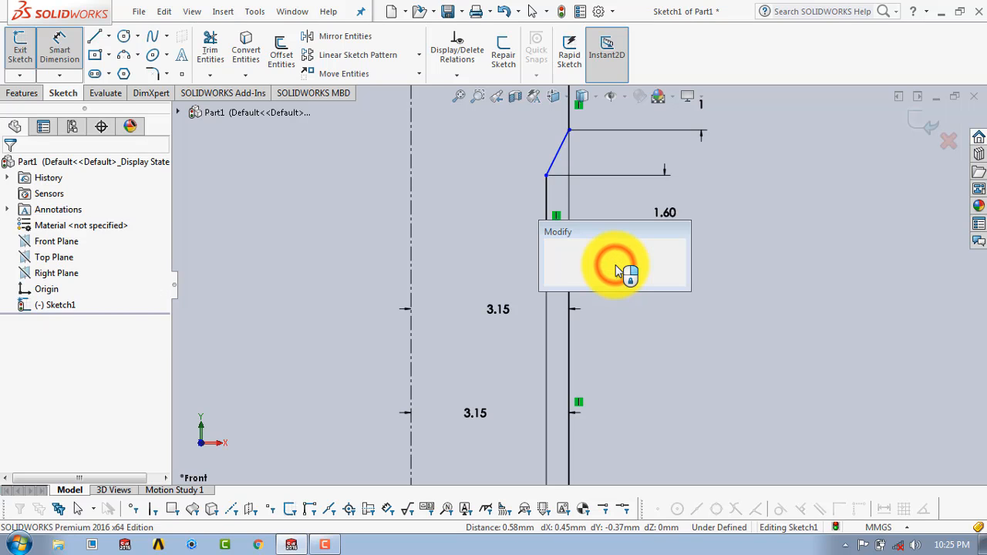
type("1")
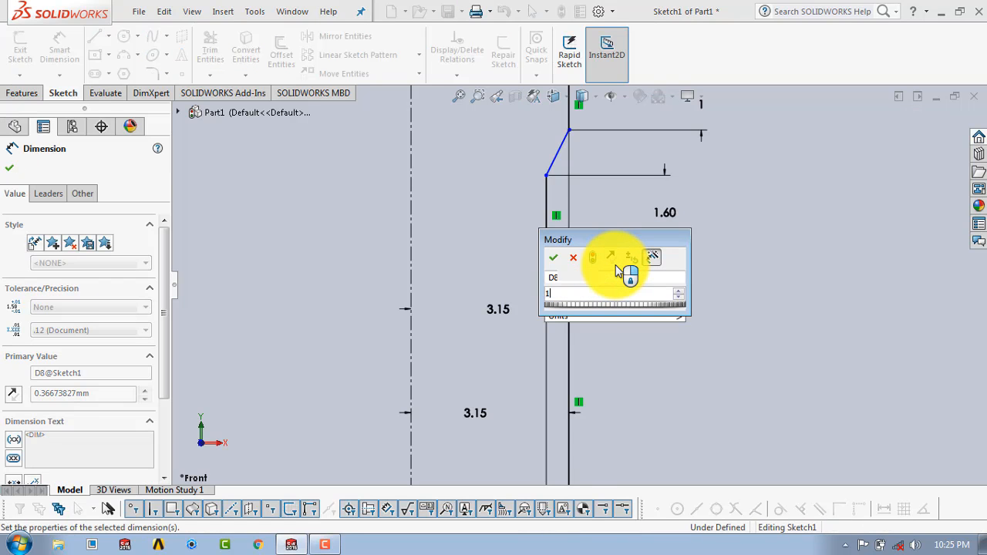
key("Return")
- Dimension the overall vertical distance between the profile's top and bottom horizontal lines to 12 mm
scroll(686, 308, "up", 5)
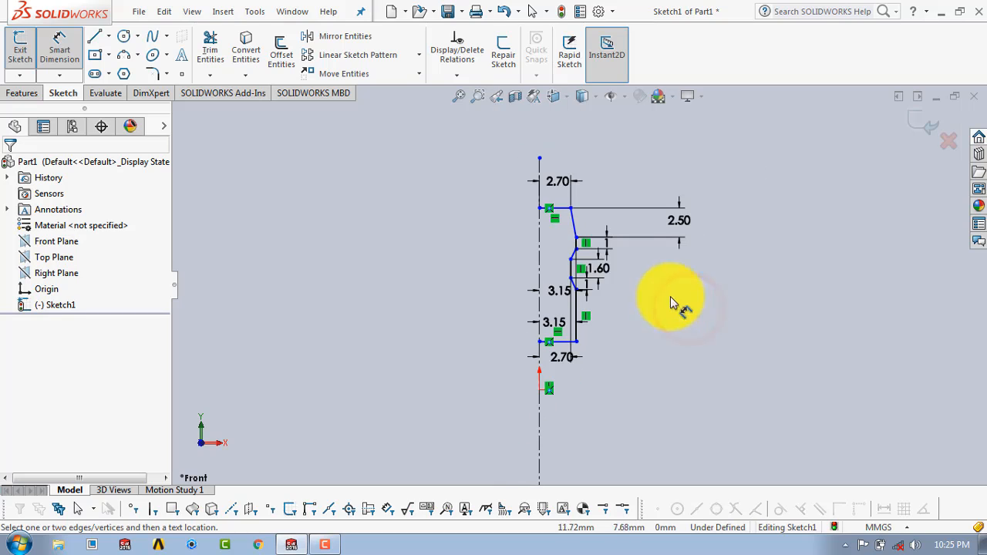
left_click(563, 209)
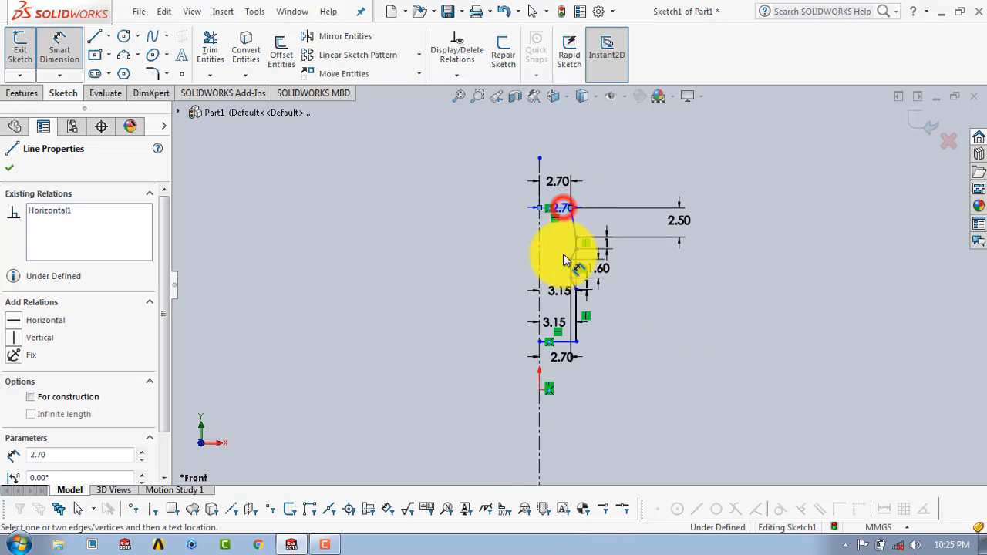
scroll(568, 343, "down", 3)
left_click(562, 324)
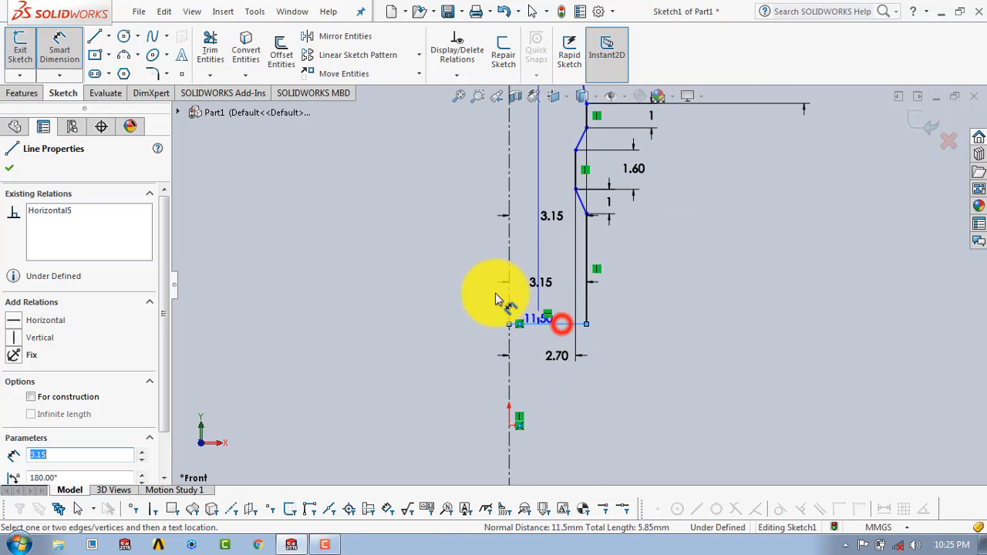
left_click(435, 221)
type("12")
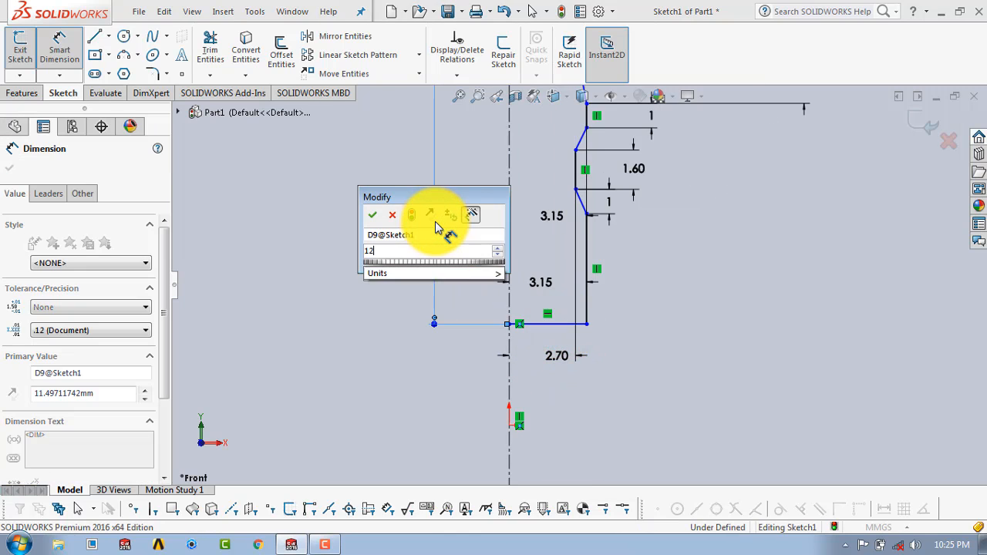
key("Return")
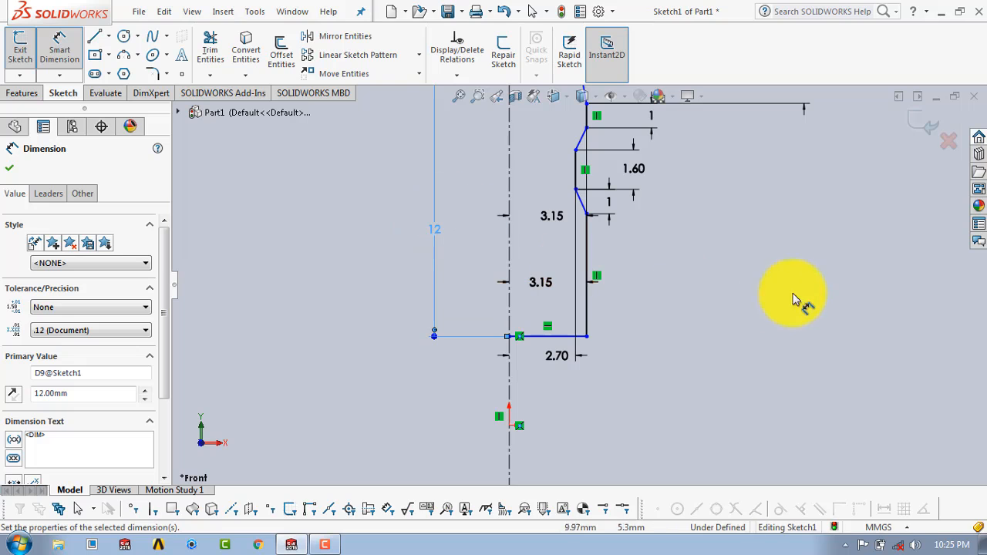
left_click(730, 259)
scroll(620, 330, "up", 3)
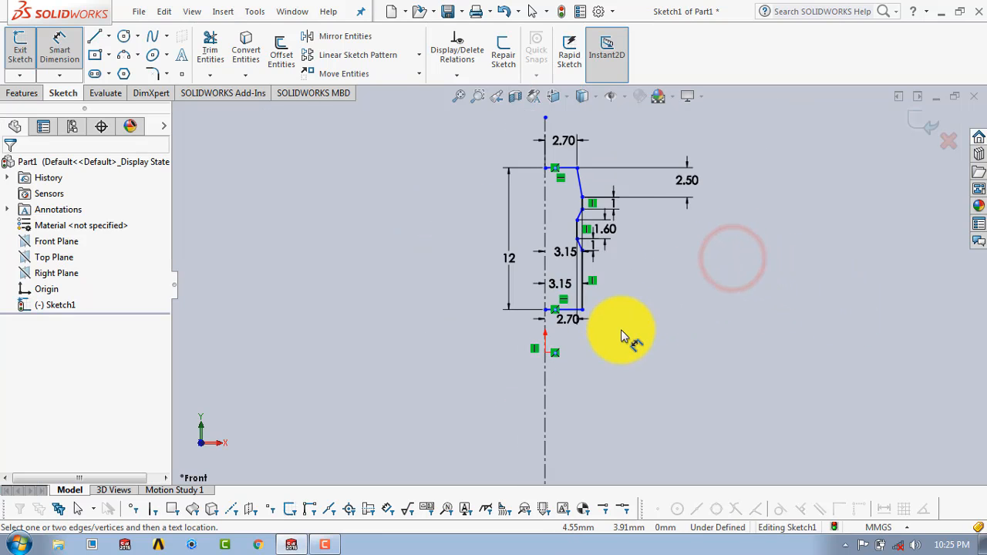
- Close the profile with a vertical line along the centerline, joining the inner endpoints of the top and bottom horizontal lines
scroll(623, 263, "down", 1)
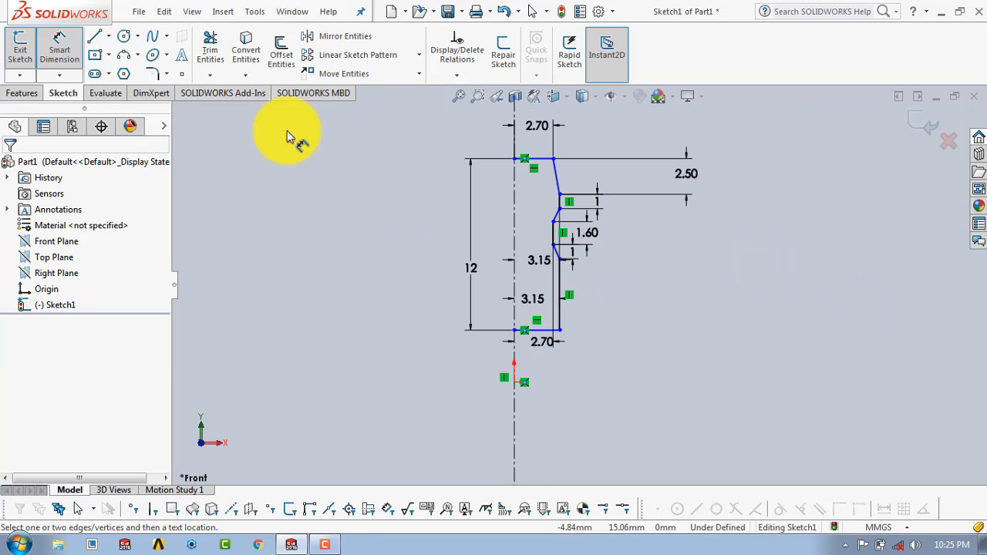
left_click(54, 40)
left_click(93, 37)
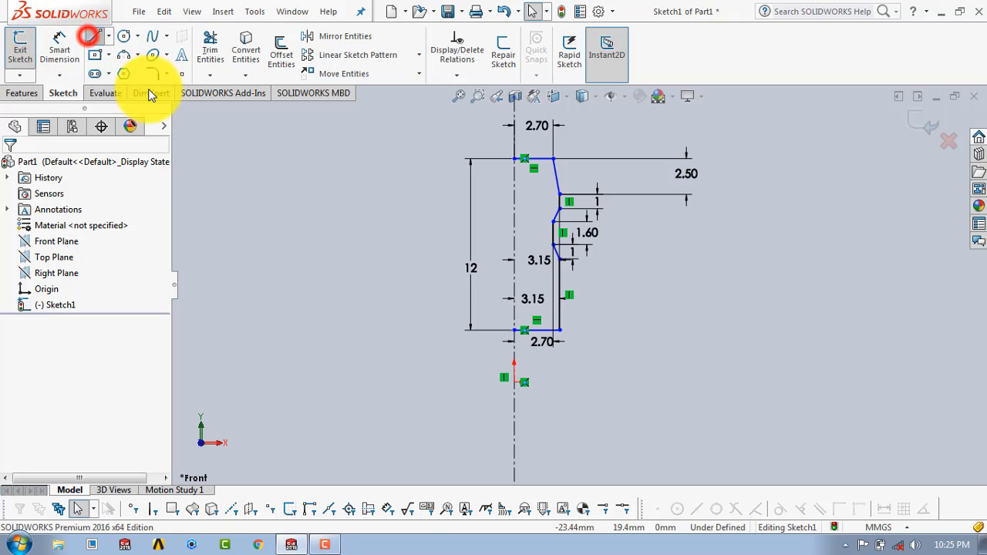
left_click(514, 159)
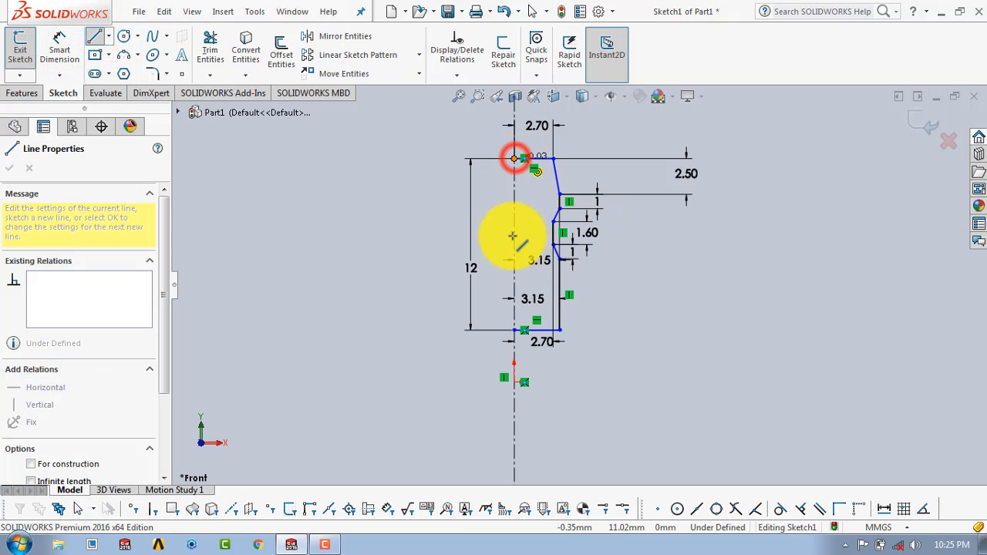
double_click(512, 331)
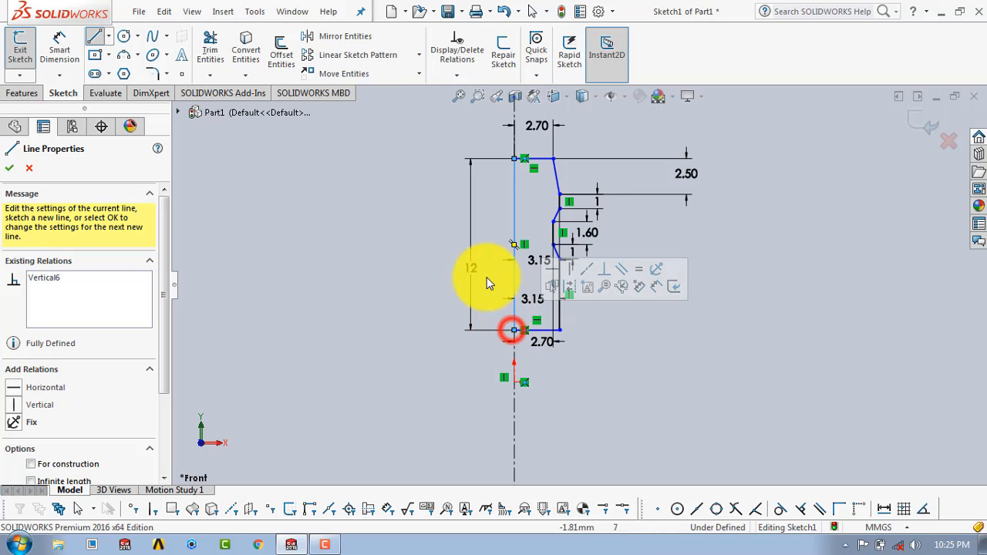
key("Escape")
- Exit the sketch and revolve the closed profile about the vertical centerline into a solid body
scroll(544, 331, "down", 10)
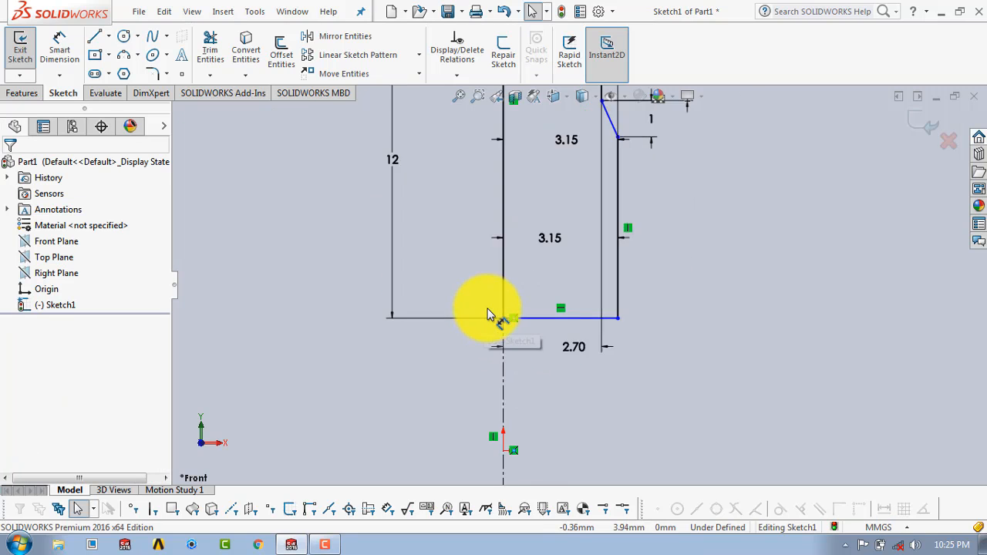
scroll(565, 304, "up", 3)
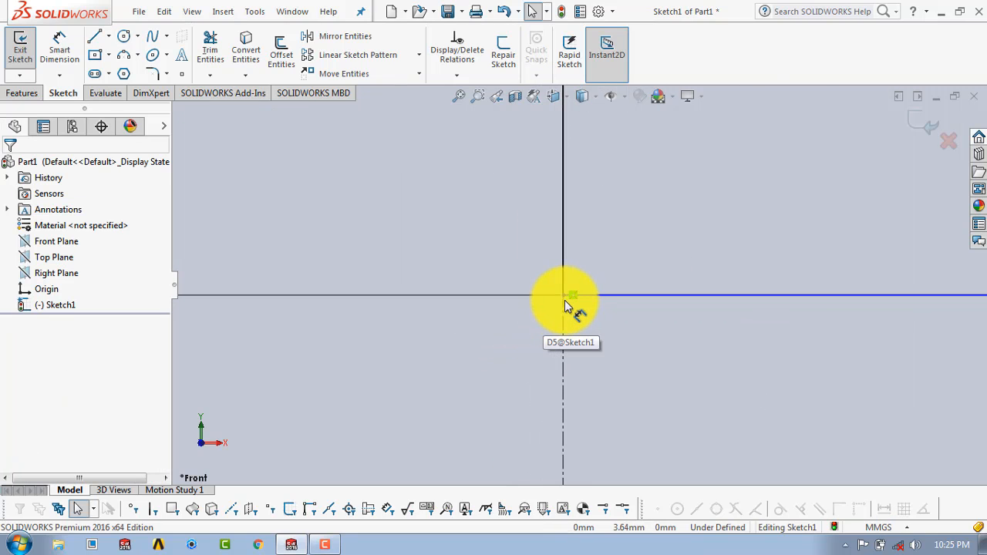
scroll(554, 324, "up", 8)
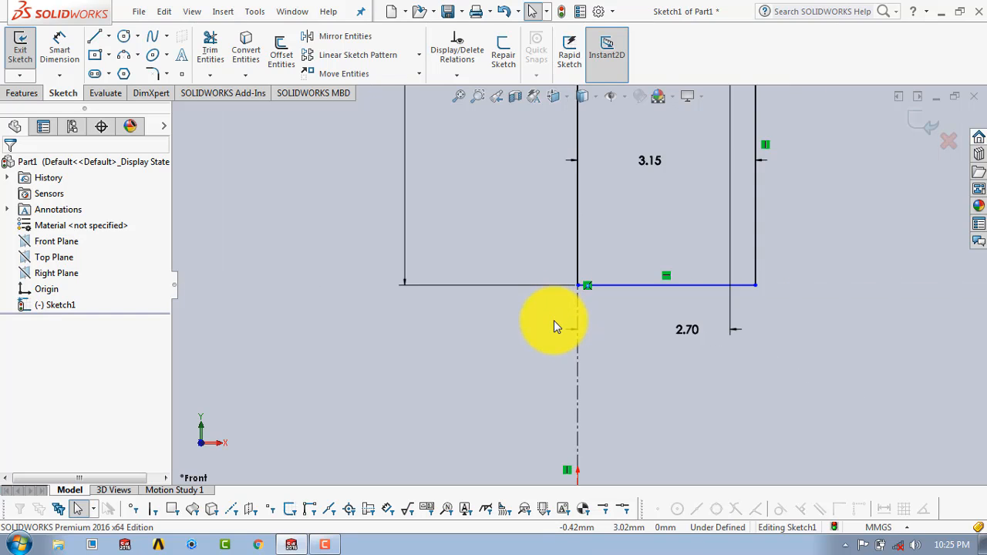
scroll(617, 170, "down", 2)
scroll(617, 160, "down", 1)
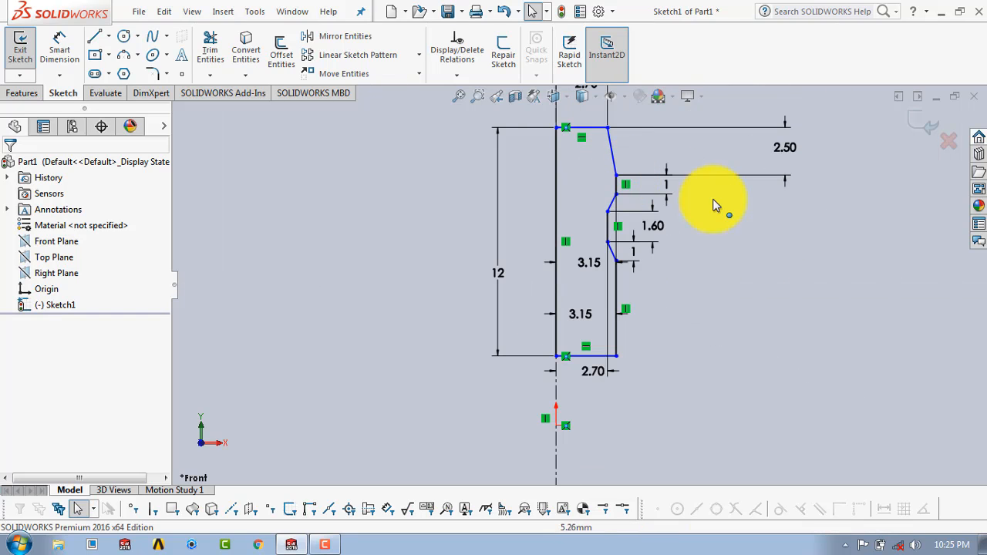
left_click(925, 128)
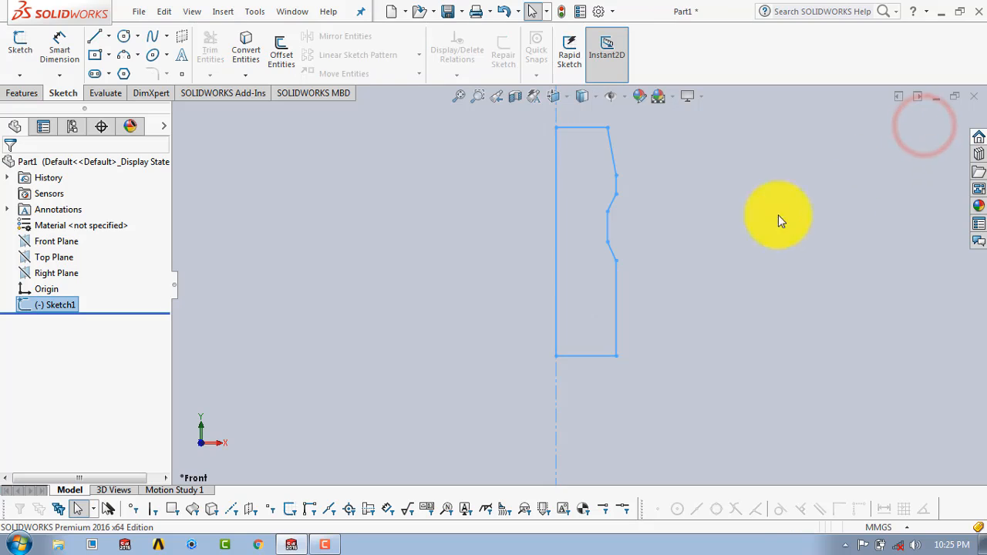
left_click(27, 95)
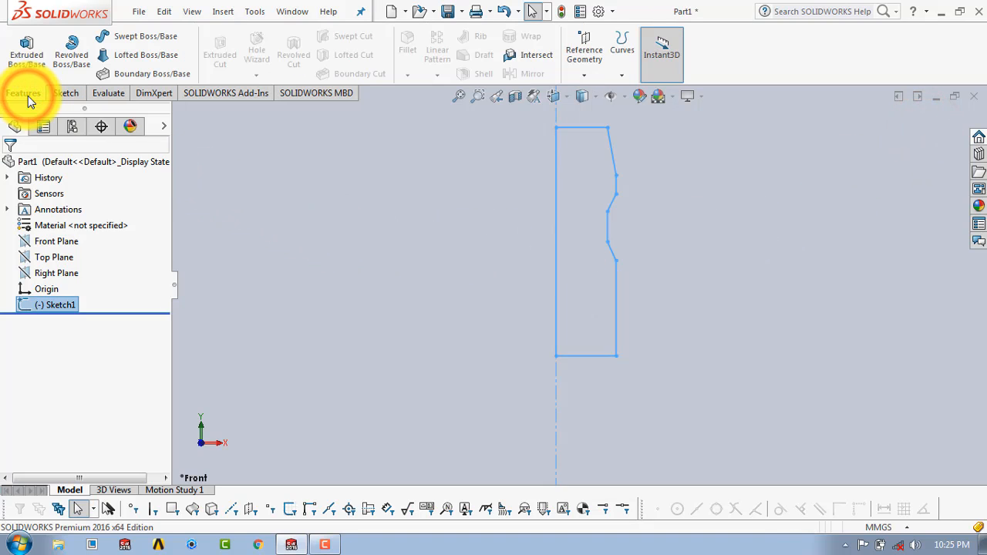
left_click(66, 69)
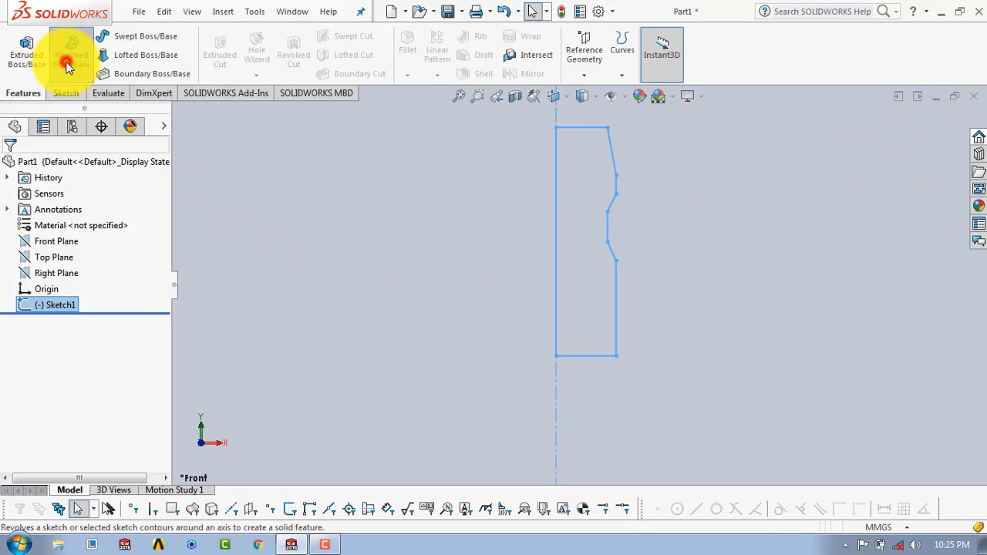
left_click(10, 167)
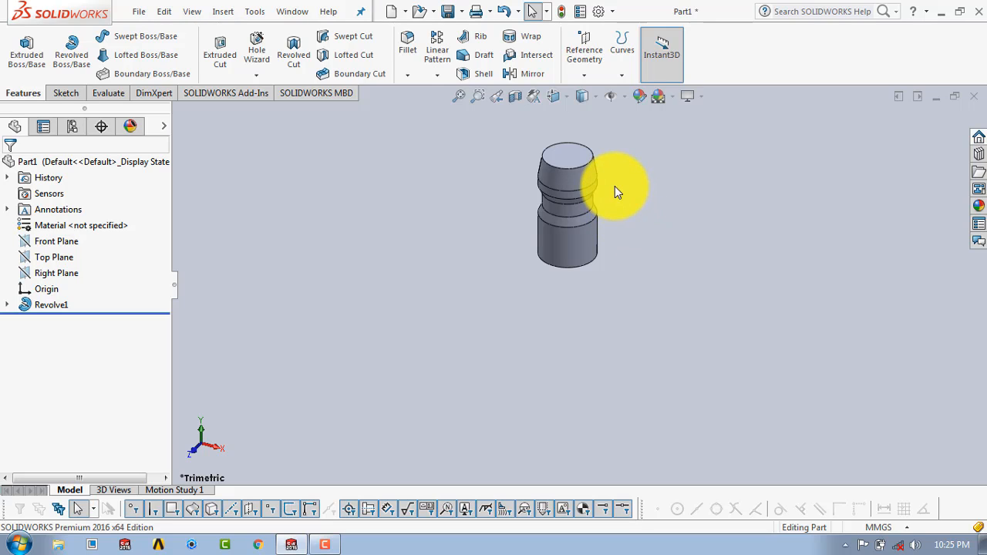
- Fillet the upper and lower circular edges of the narrow cylindrical band above the neck with a 0.5 mm radius
left_click(403, 45)
middle_click_drag(668, 266, 667, 165)
scroll(599, 166, "down", 6)
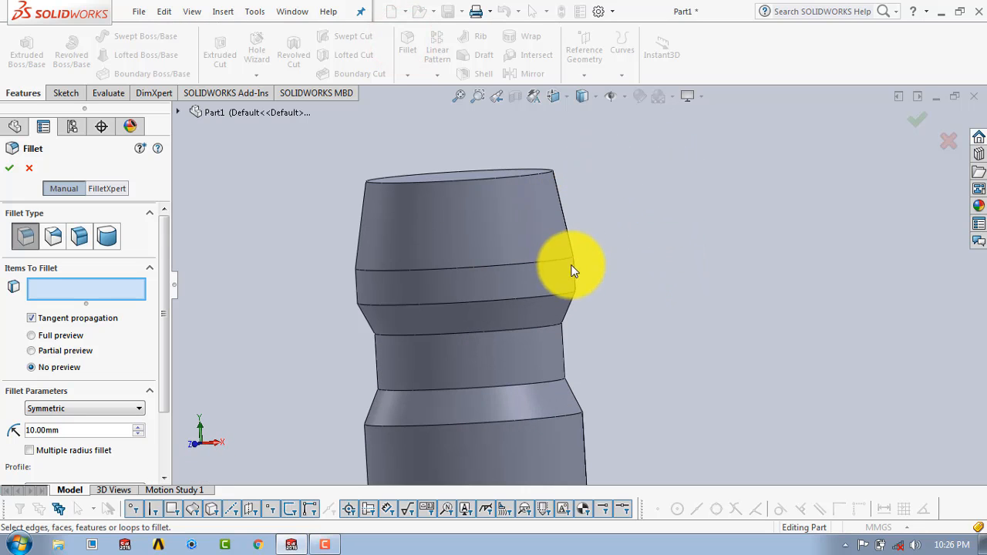
scroll(575, 256, "down", 3)
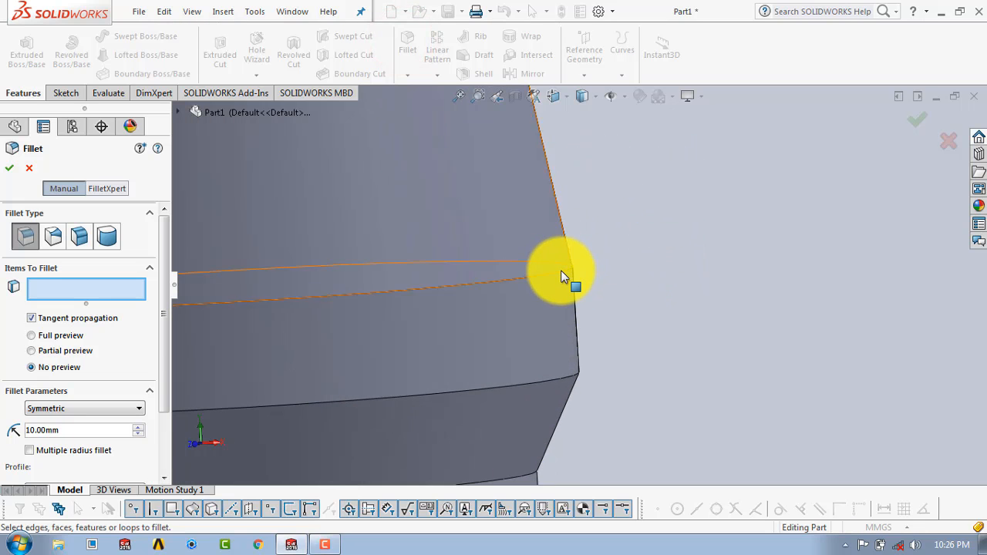
left_click(561, 270)
scroll(574, 262, "up", 5)
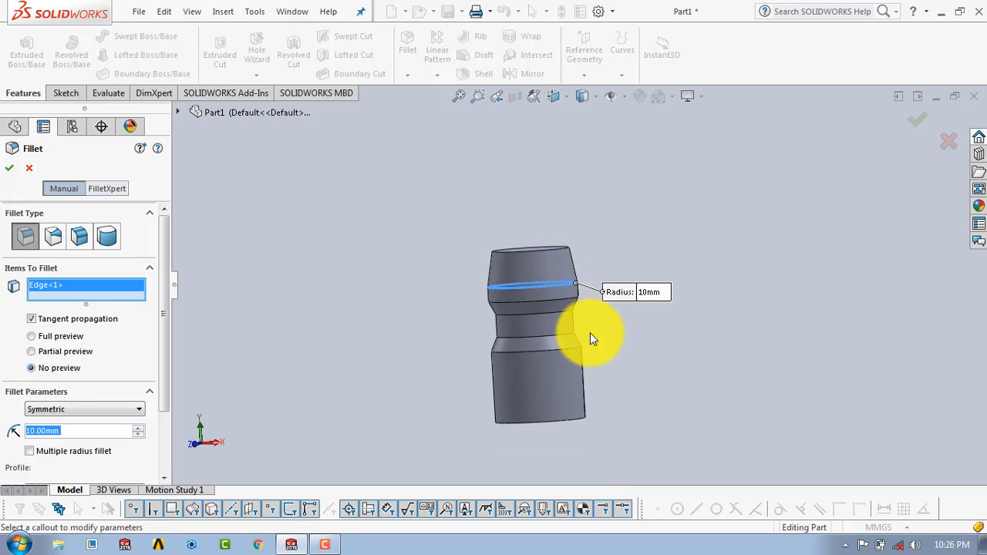
scroll(582, 330, "down", 3)
scroll(552, 298, "down", 2)
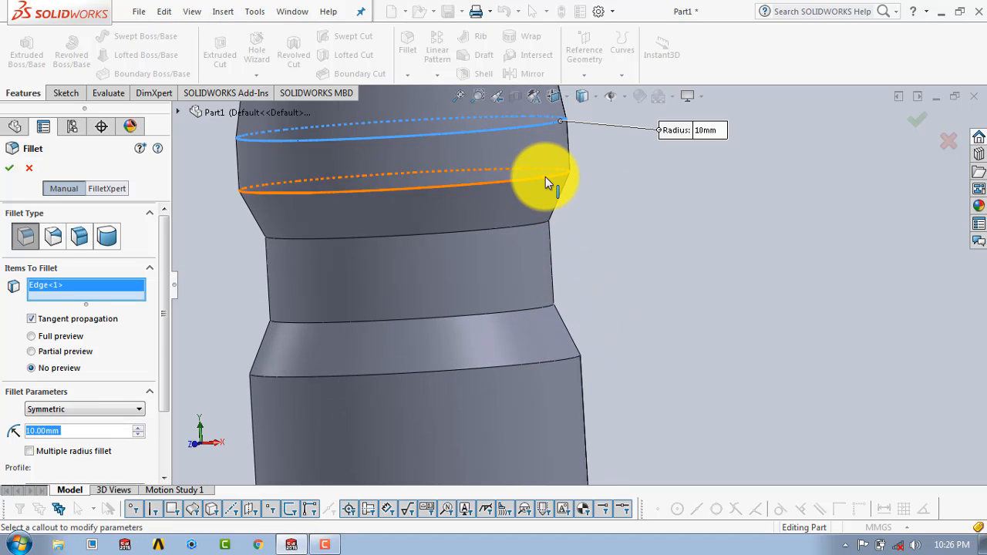
left_click(553, 178)
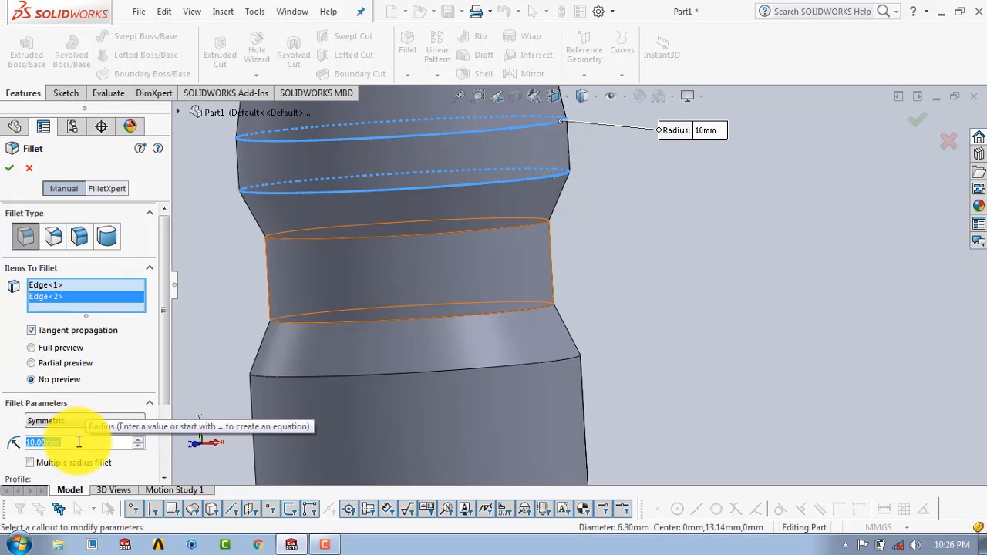
type(".")
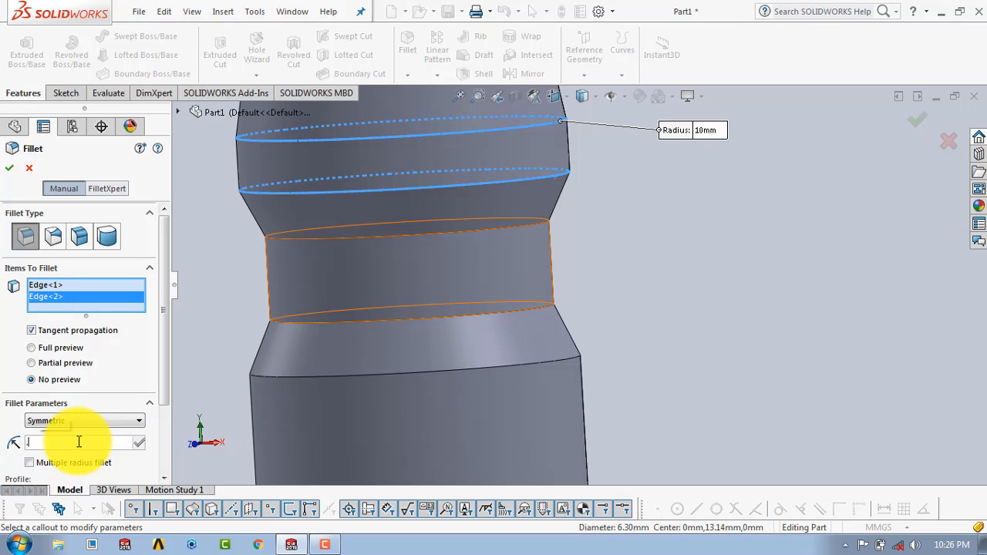
type("50mm")
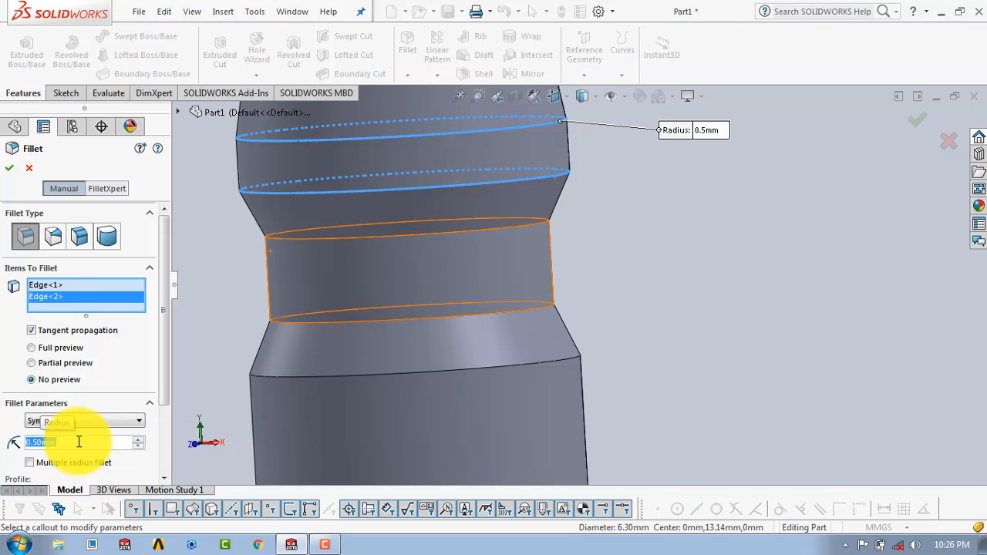
left_click(10, 167)
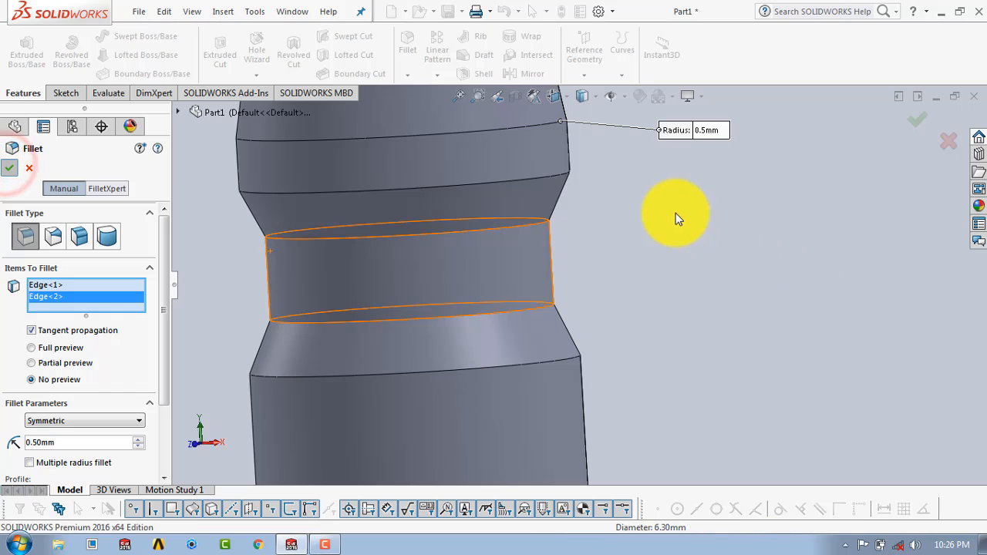
left_click(651, 199)
- Fillet both circular edges of the recessed neck and the upper edge of the lower cylinder with a 0.8 mm radius
scroll(649, 199, "up", 5)
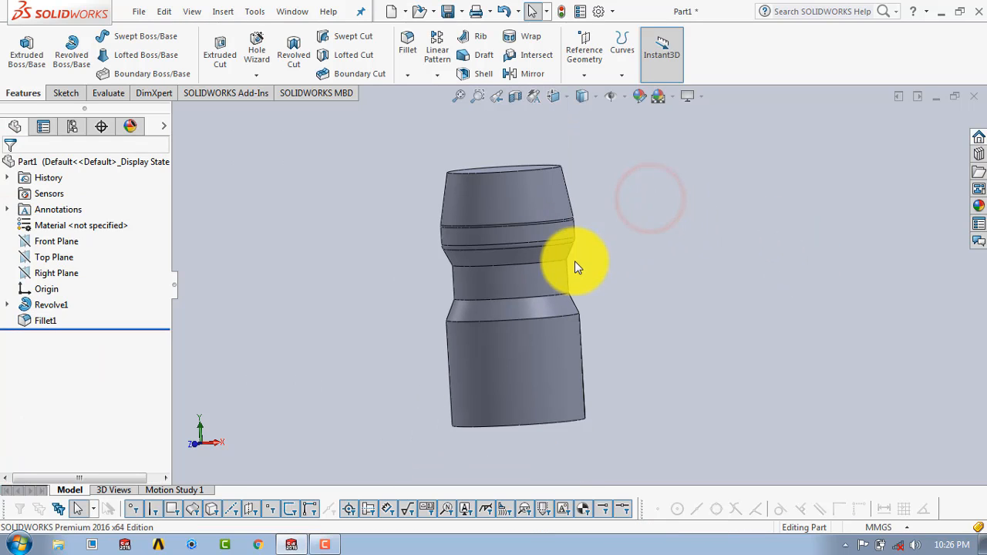
scroll(575, 267, "down", 3)
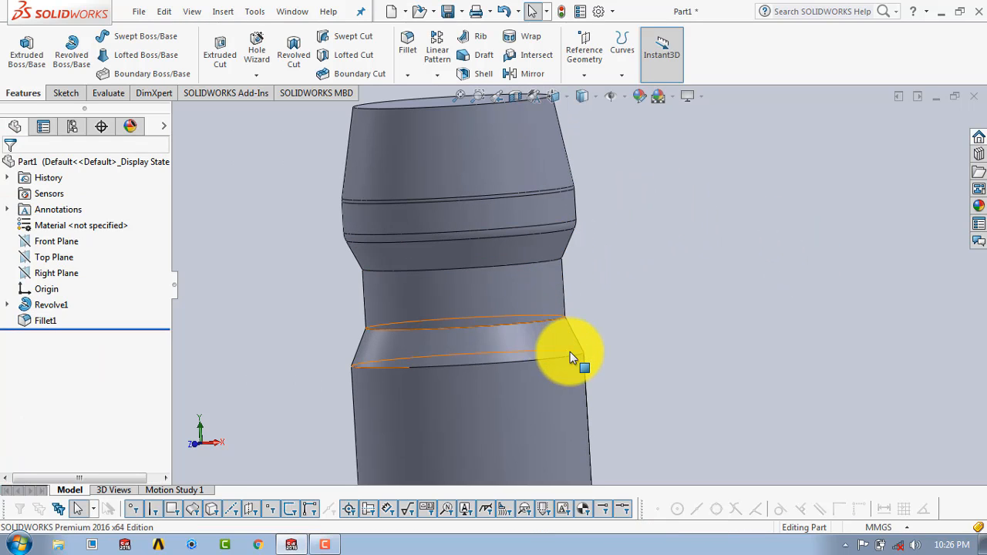
left_click(405, 41)
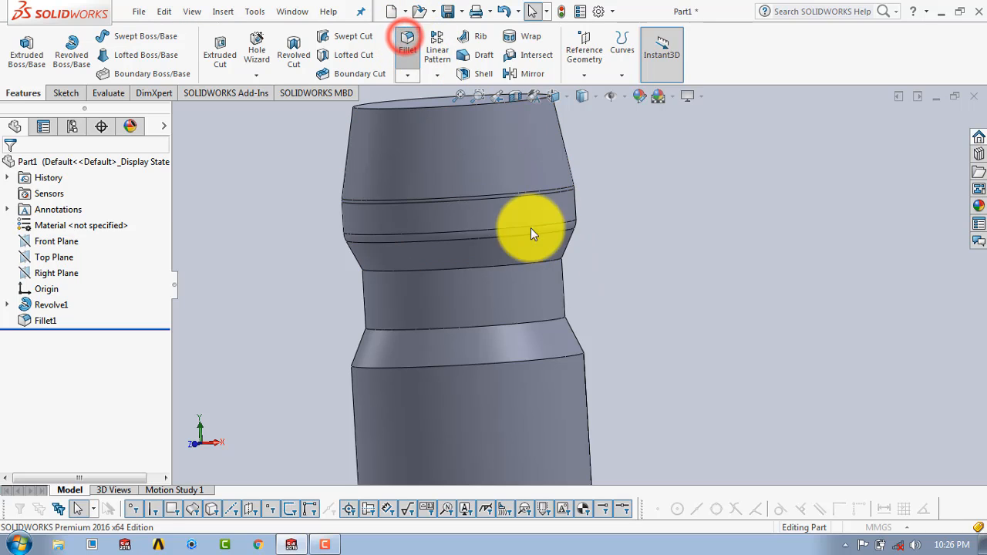
left_click(540, 265)
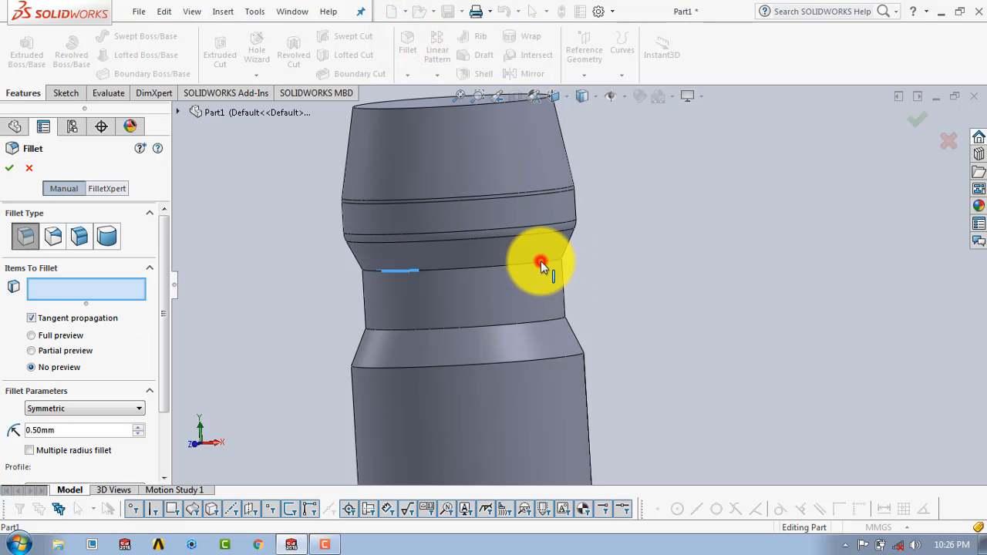
left_click(550, 317)
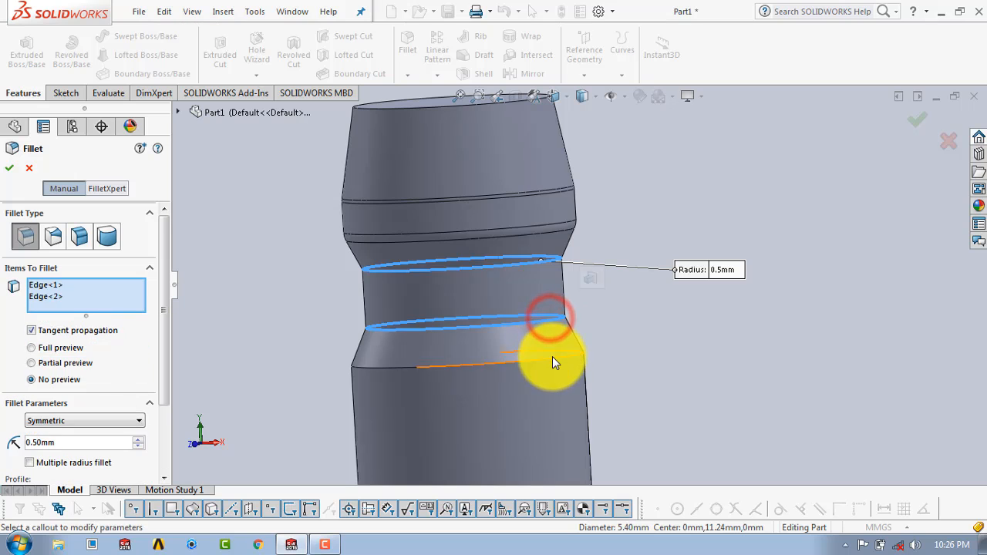
left_click(552, 357)
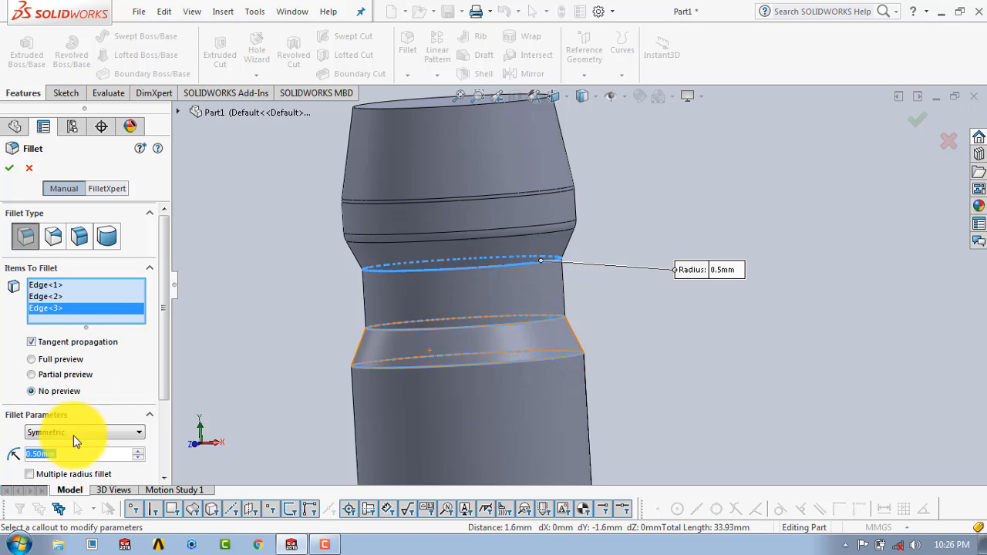
type(".8")
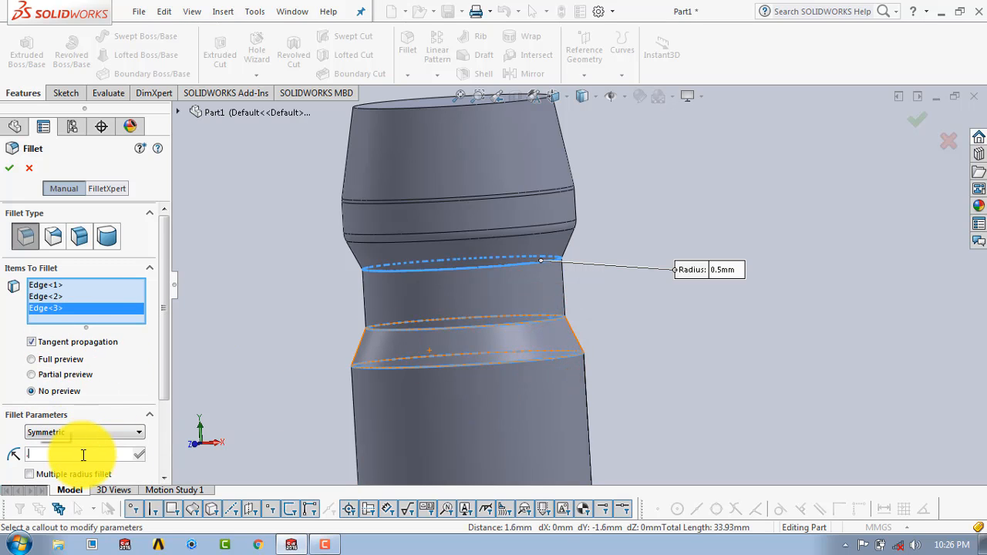
left_click(10, 167)
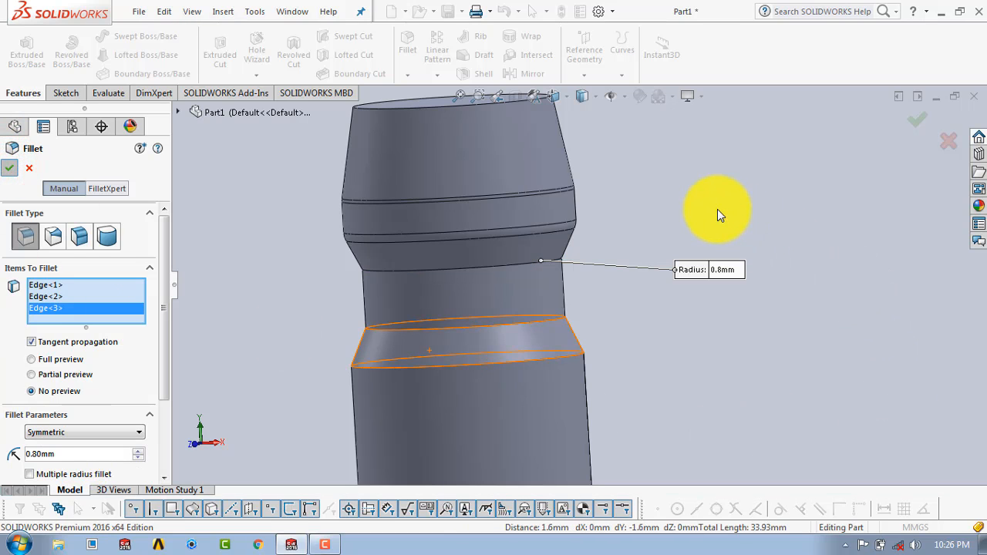
left_click(645, 231)
scroll(640, 235, "up", 8)
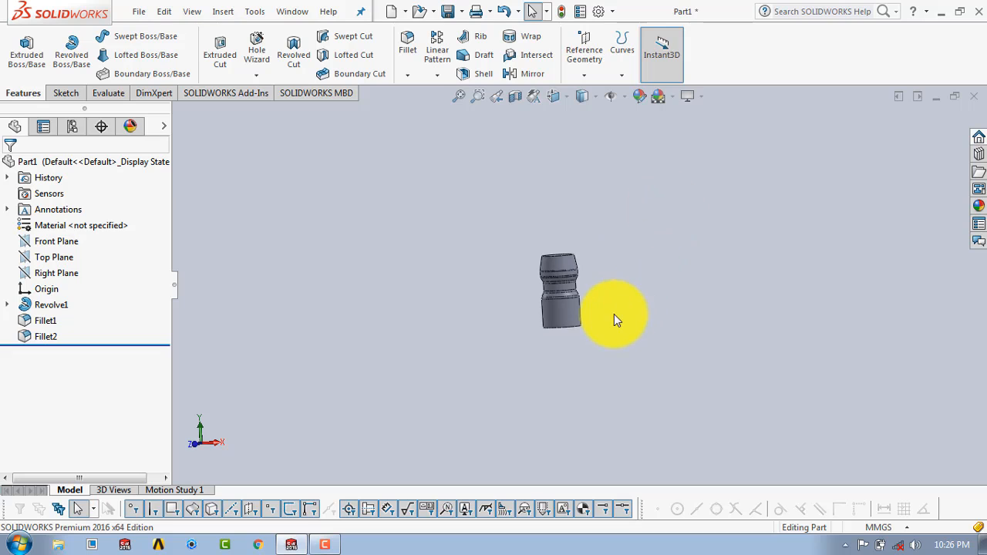
- Start a new sketch on the Front Plane and view it normal to the plane around the pin's lower end
middle_click_drag(609, 318, 561, 317)
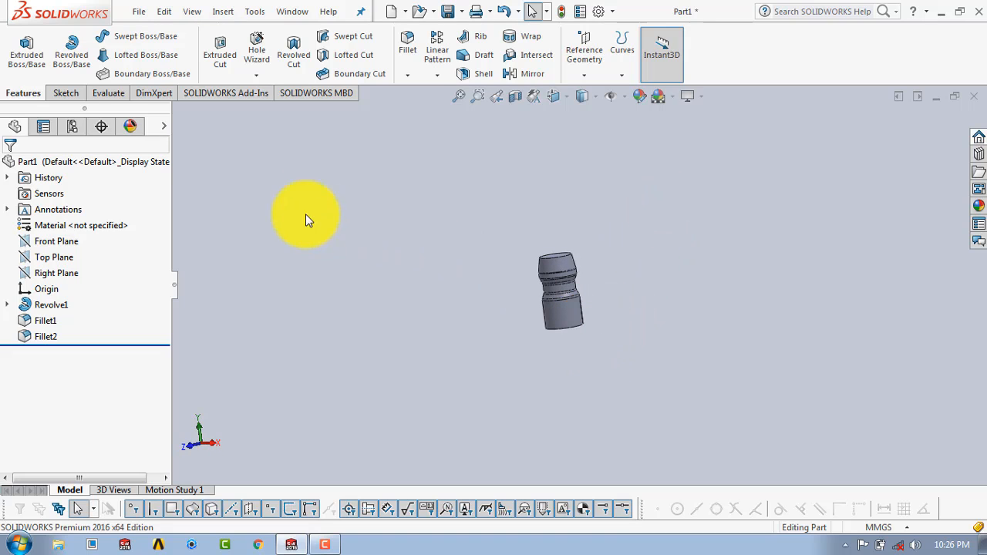
left_click(56, 94)
left_click(20, 47)
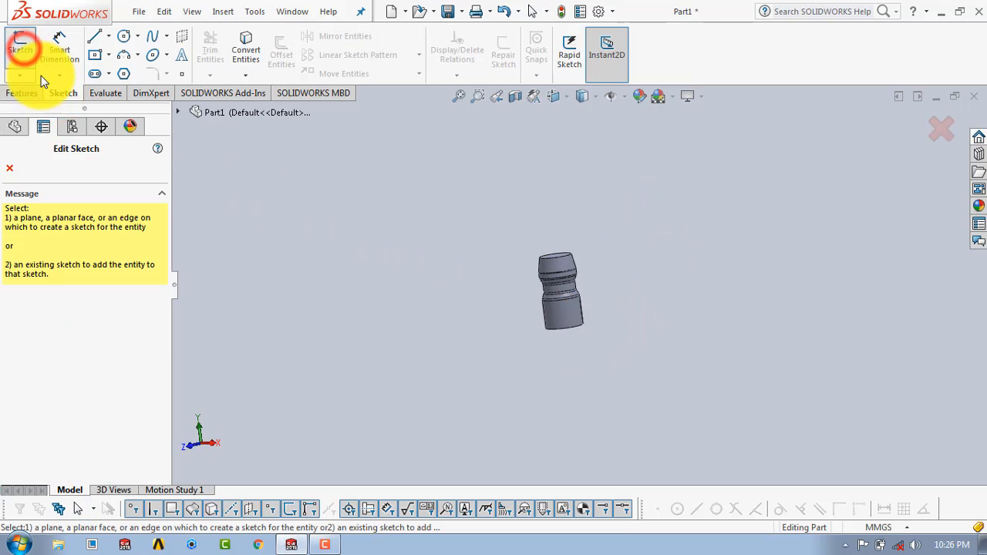
left_click(177, 112)
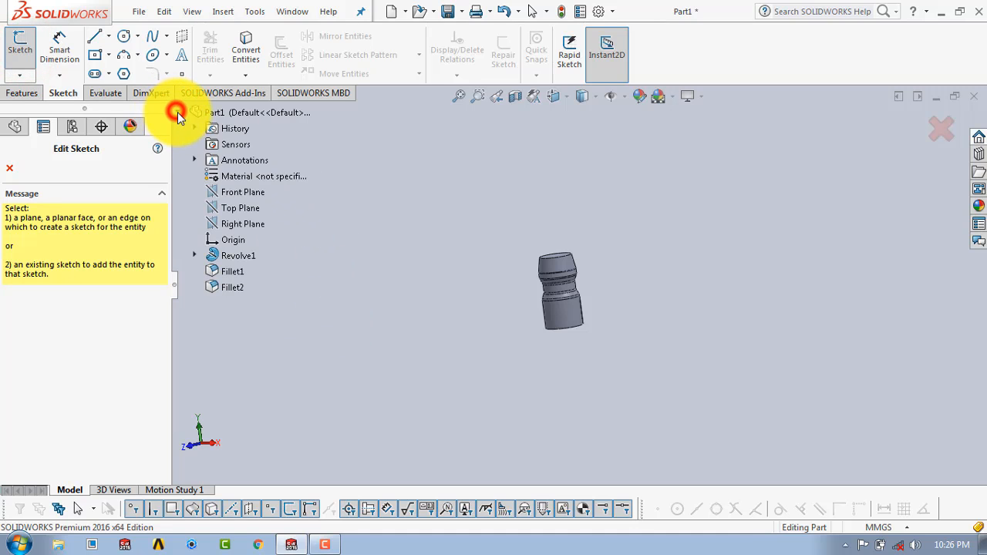
left_click(238, 190)
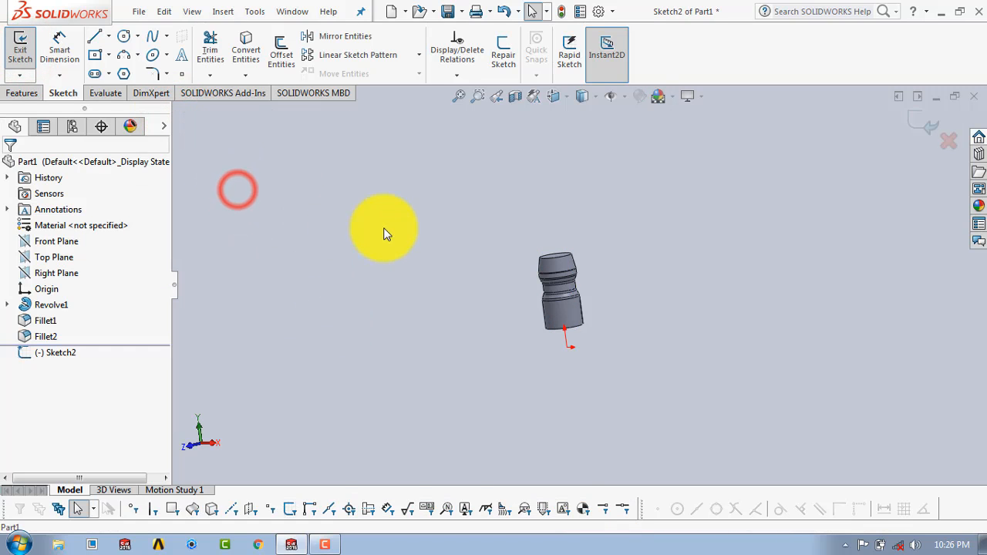
key("space")
left_click(325, 52)
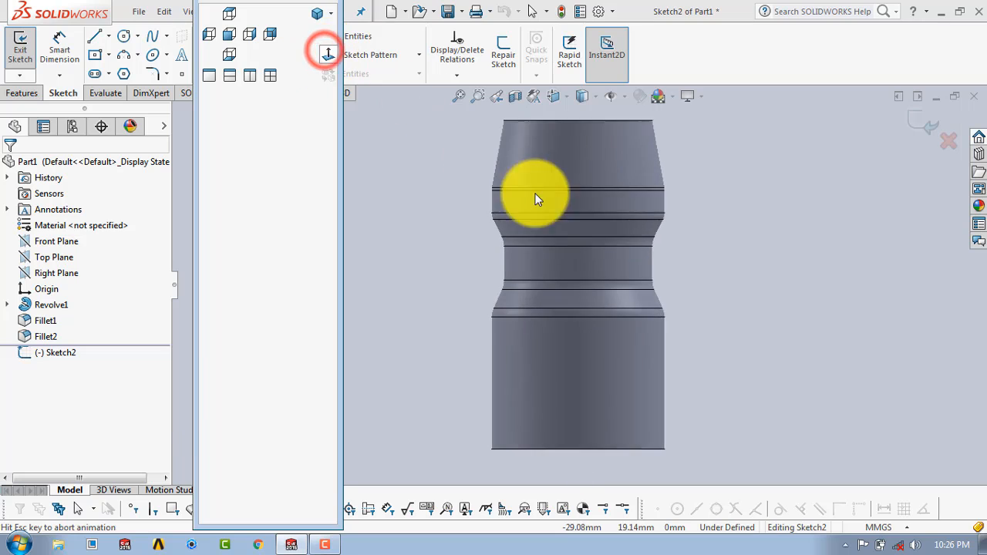
scroll(632, 383, "down", 2)
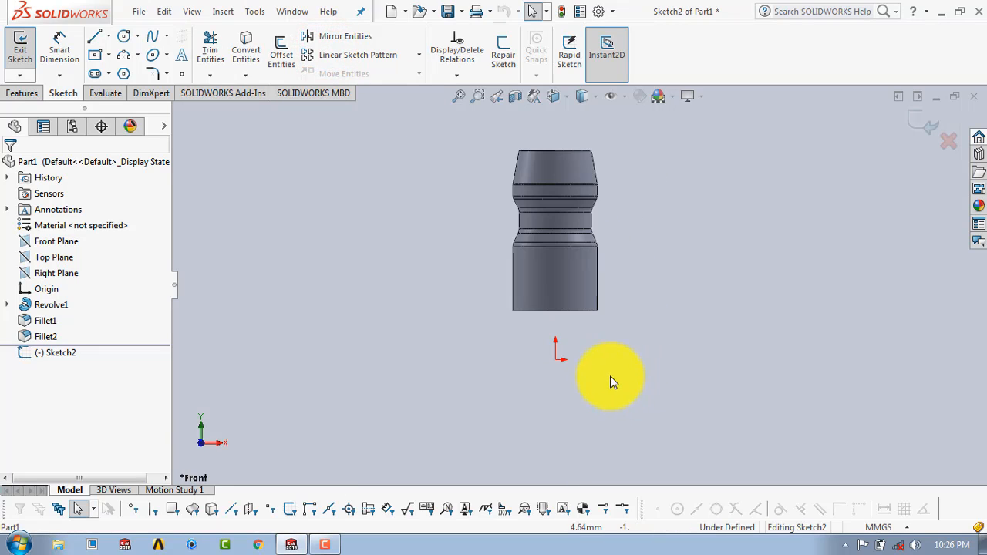
scroll(564, 399, "down", 3)
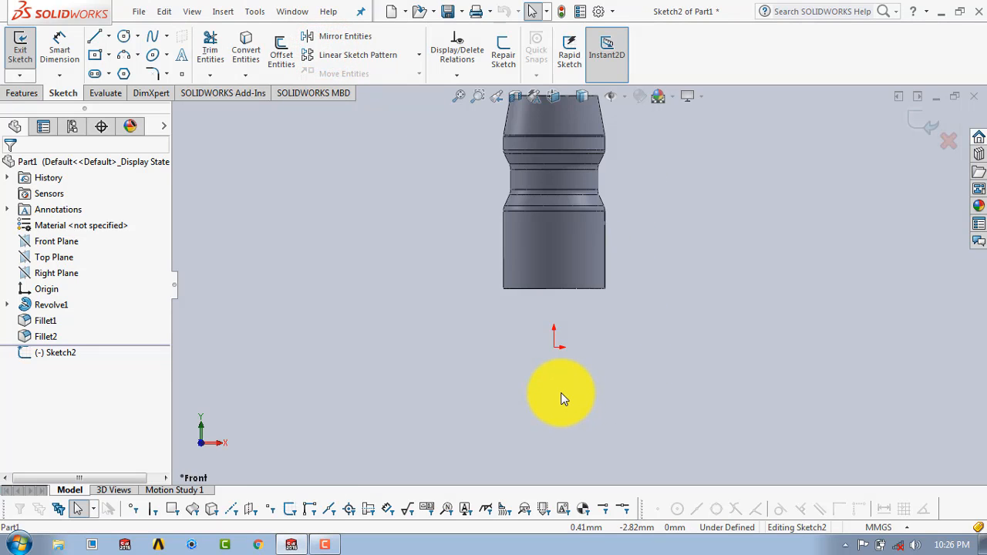
- Draw a vertical centerline about 21.5 mm long along the pin's axis through the origin, from inside the lower cylinder to below the pin
left_click(109, 37)
left_click(120, 73)
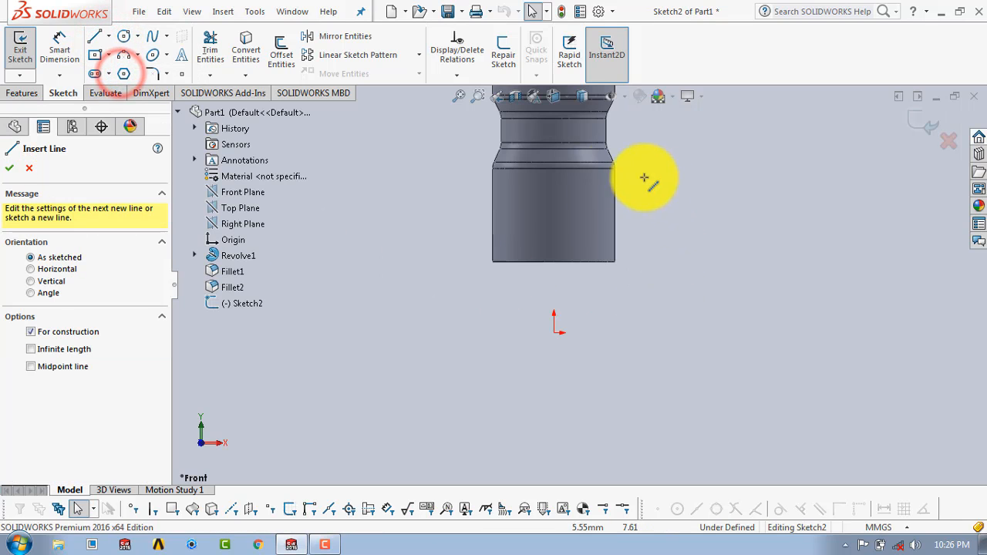
left_click(552, 181)
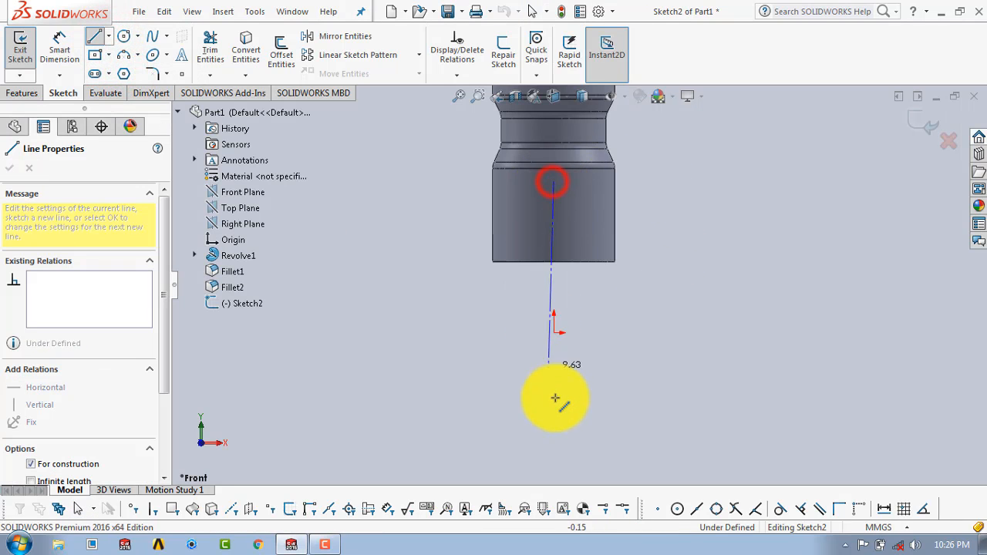
left_click(554, 465)
key("Escape")
scroll(593, 320, "up", 3)
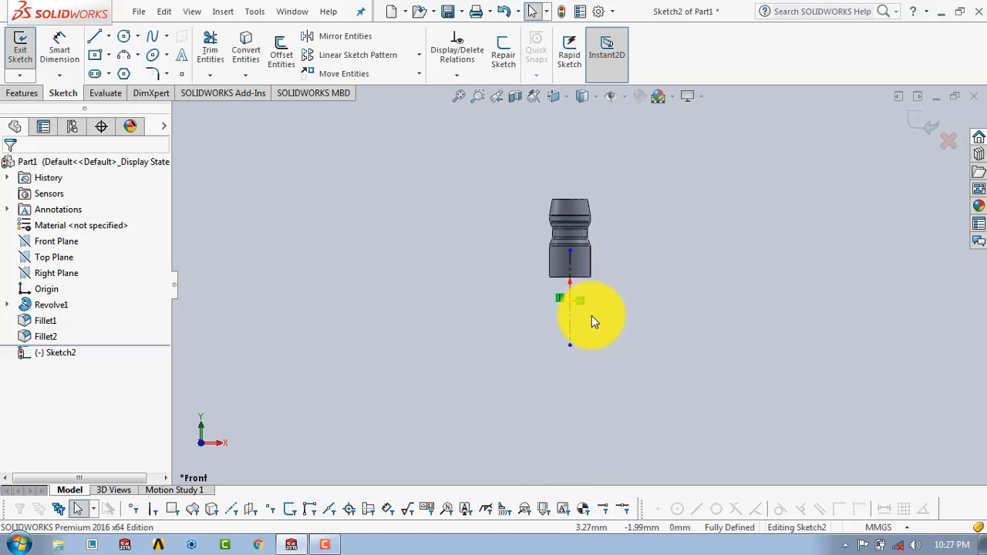
scroll(556, 362, "down", 2)
left_click_drag(552, 363, 554, 441)
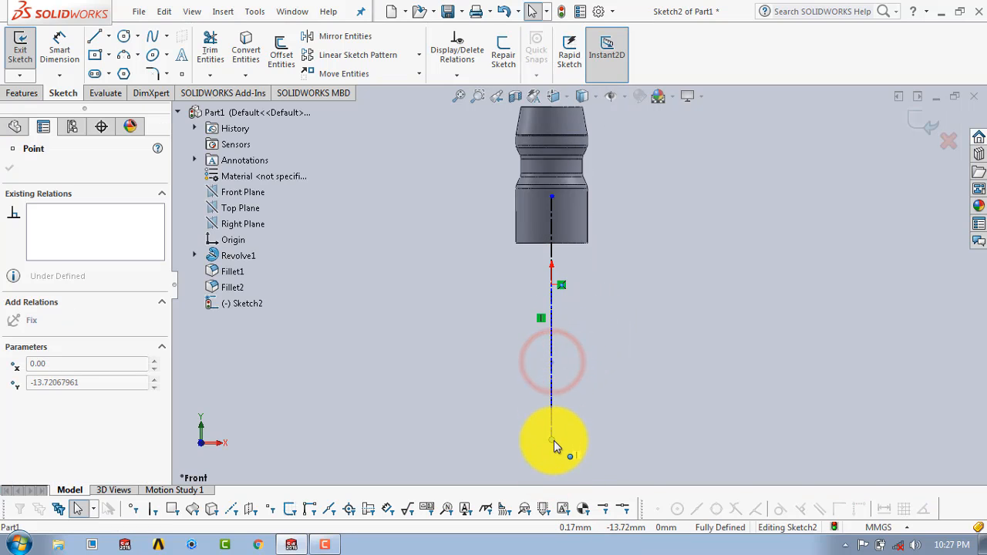
left_click(639, 252)
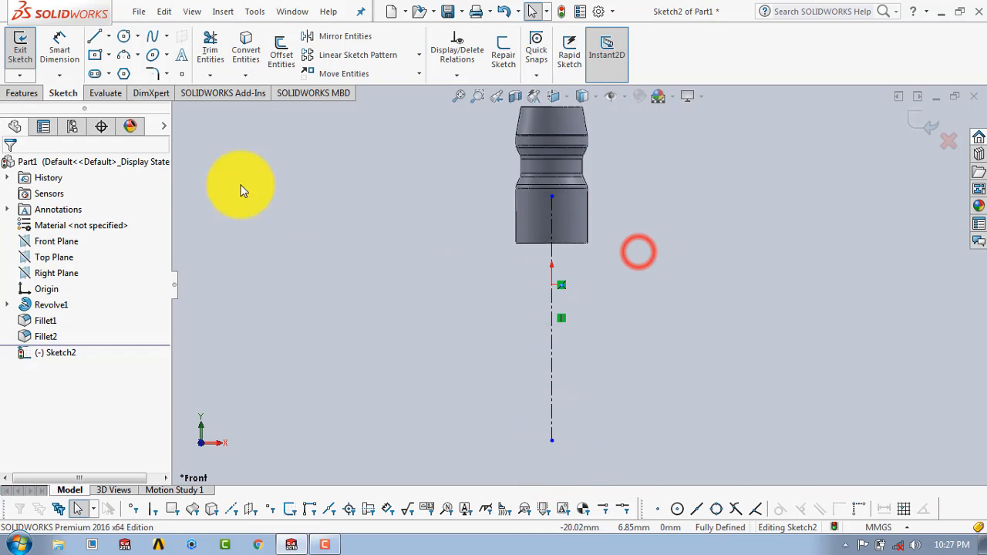
- Convert the bottom edge of the lower cylinder into a sketch line
left_click(97, 41)
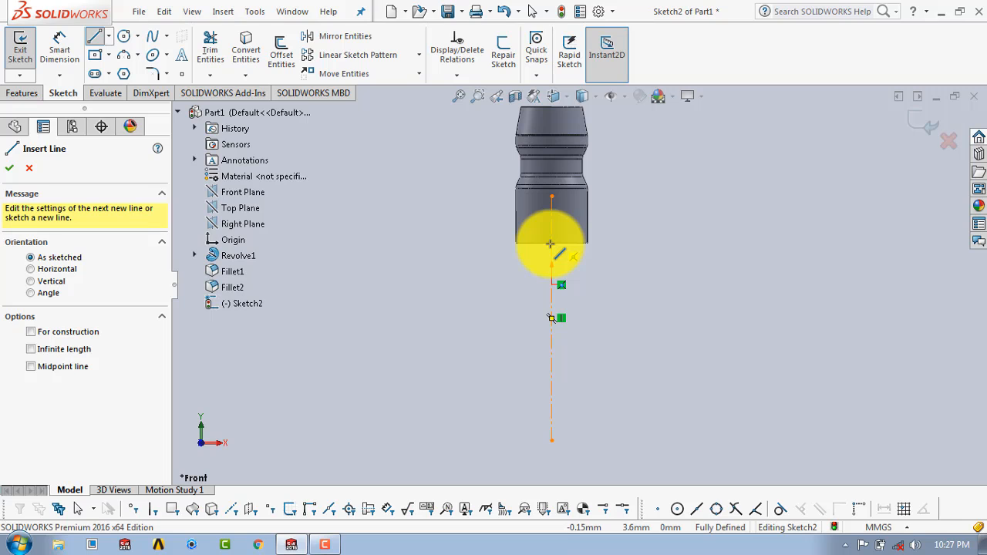
left_click(88, 35)
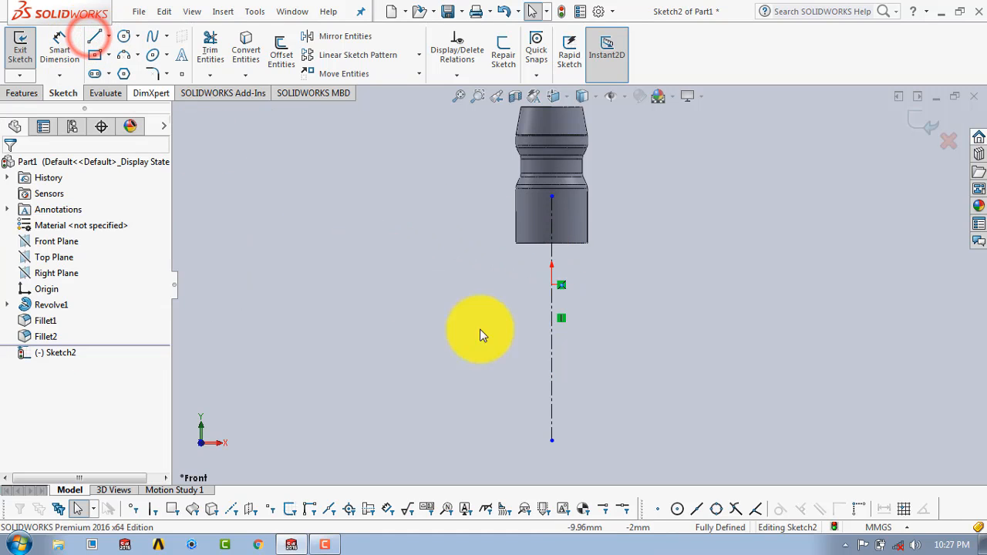
right_click(572, 251)
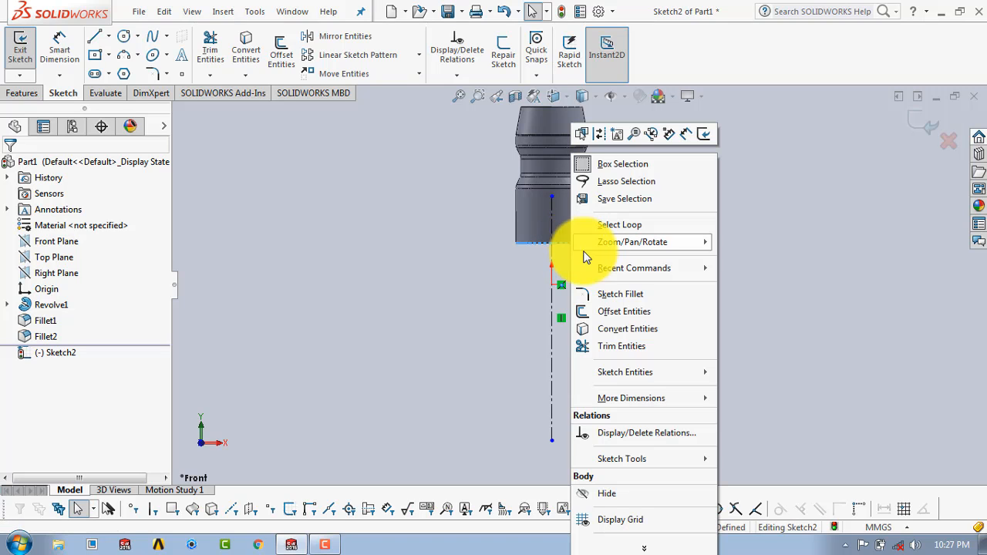
left_click(613, 331)
left_click(630, 257)
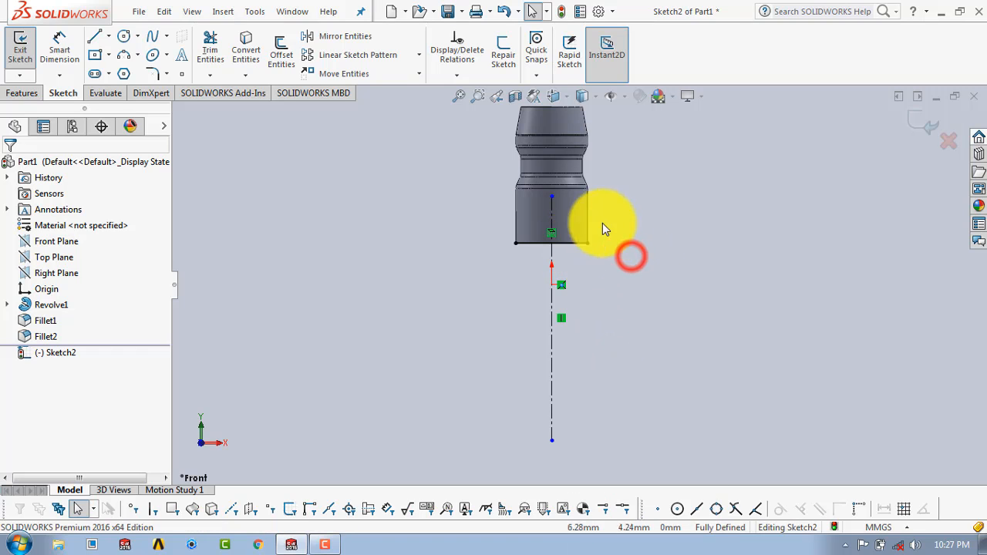
- Draw connected lines from the converted edge's right end: about 2.3 mm horizontally outward, sloping outward about 4.9 mm down, about 4 mm vertically down, then shortly inward
left_click(95, 37)
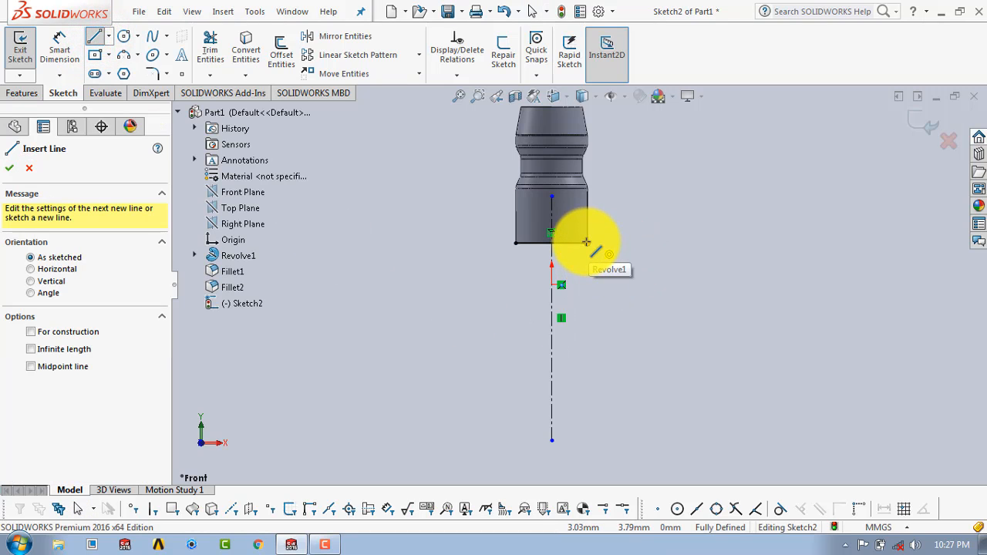
left_click(588, 242)
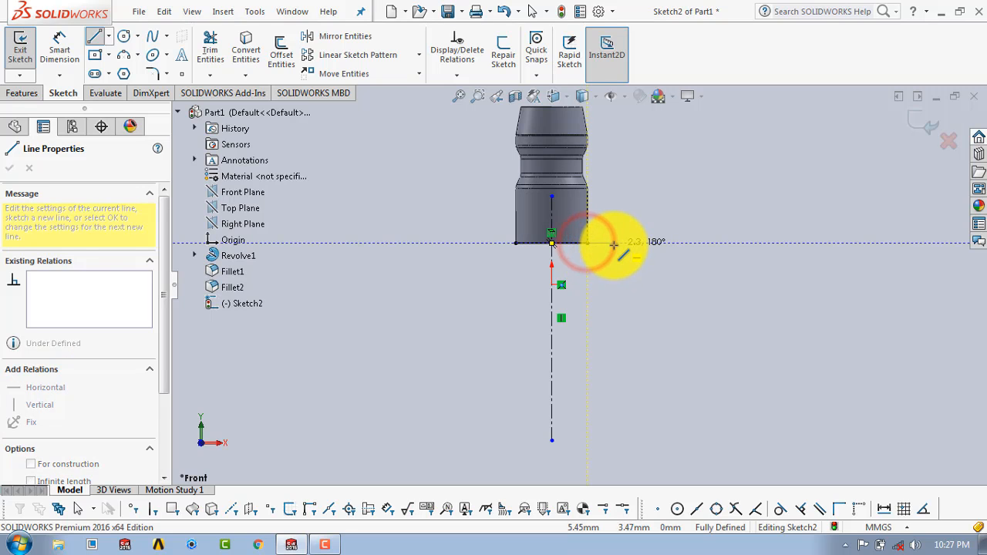
left_click(614, 243)
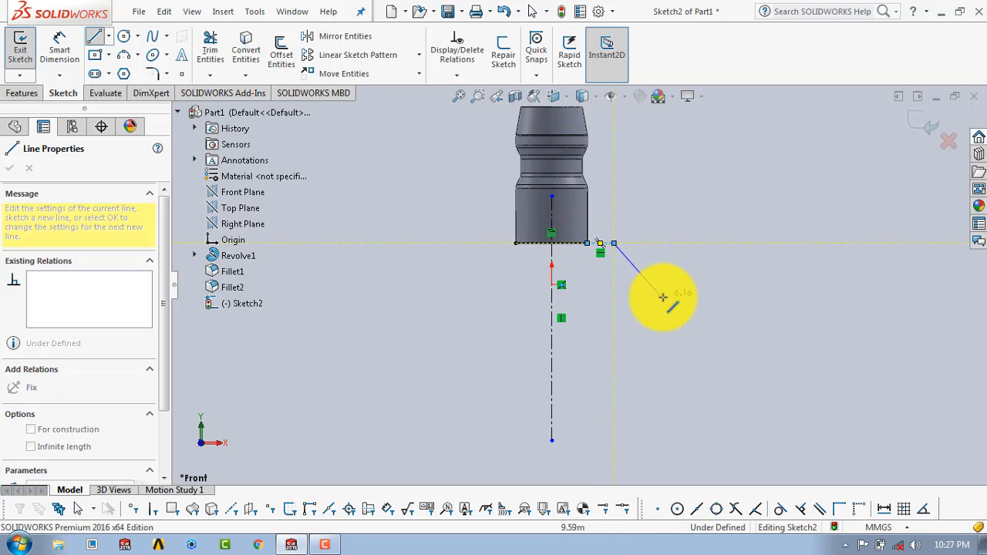
left_click(652, 299)
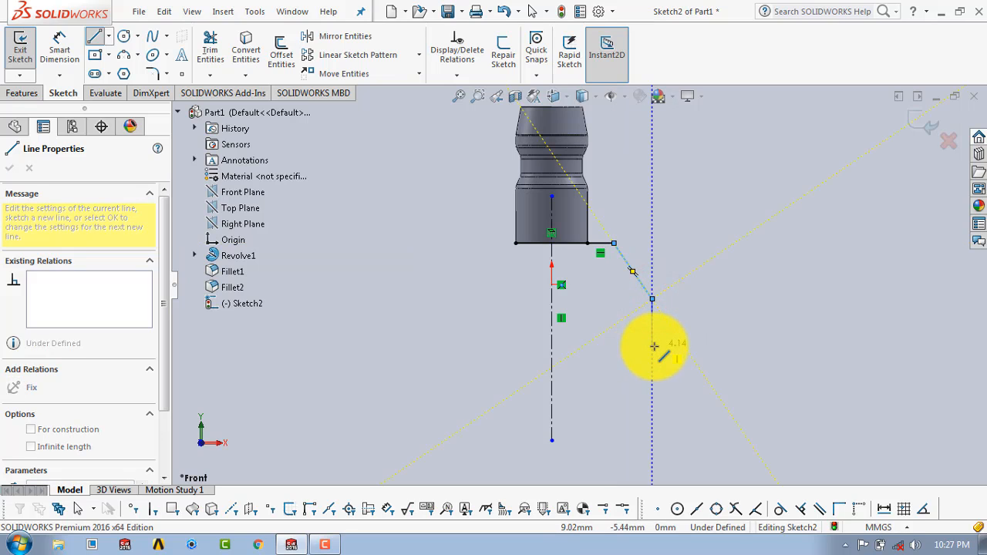
left_click(653, 348)
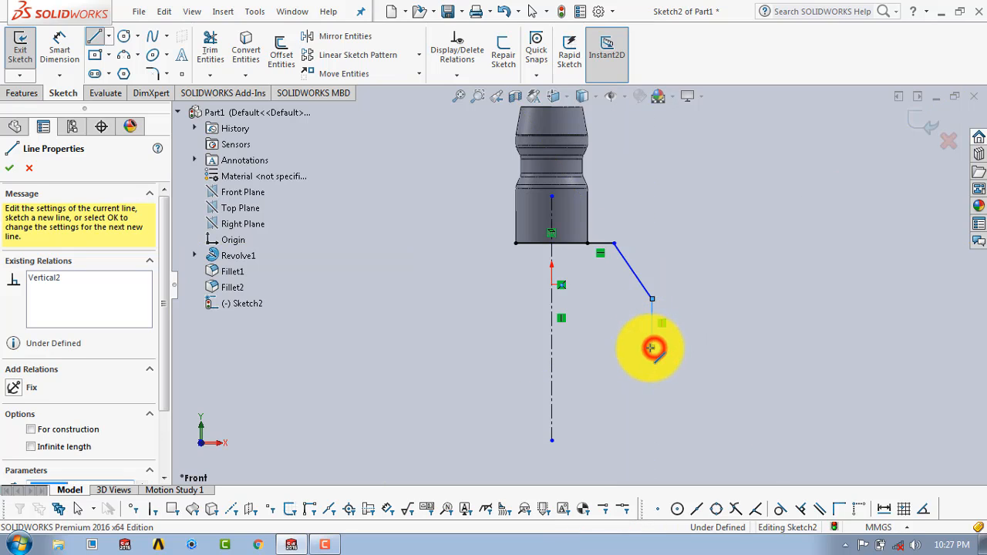
double_click(623, 348)
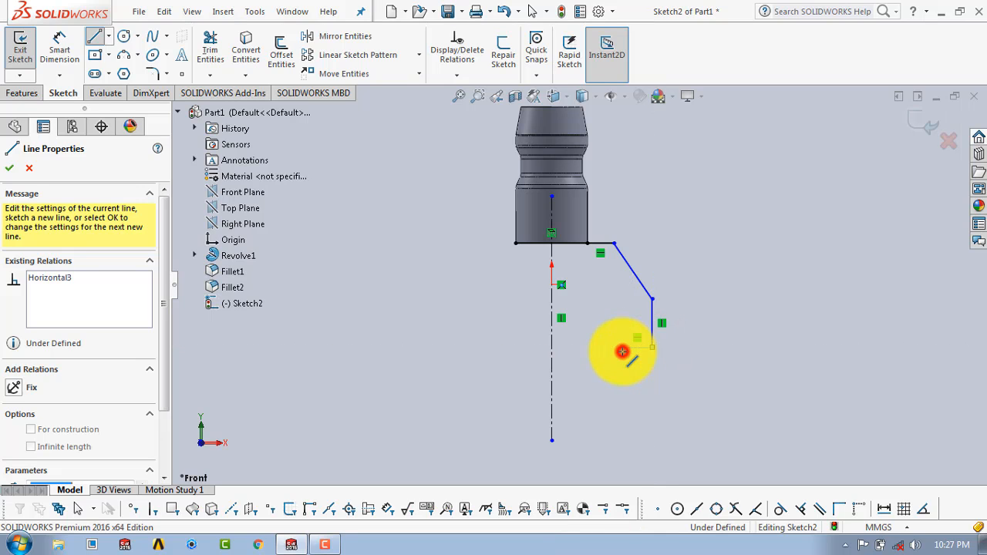
key("Escape")
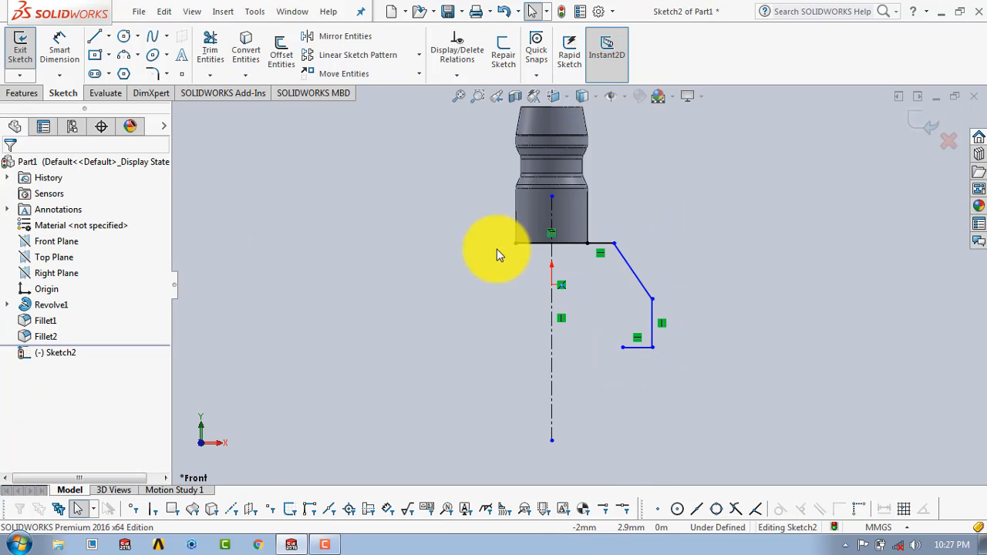
- Dimension the horizontal distance from the centerline to the top of the sloped line as 4.5 mm
left_click(63, 50)
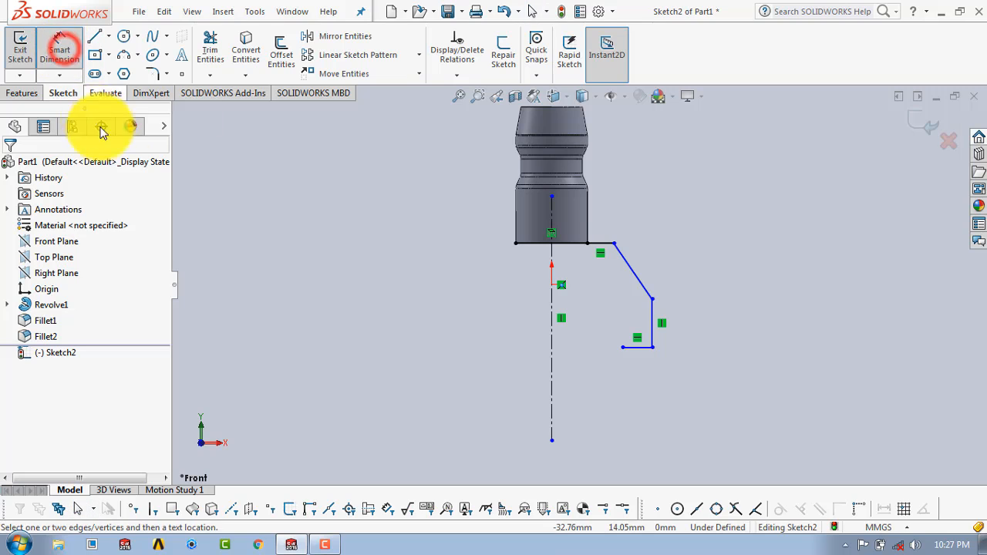
left_click(552, 254)
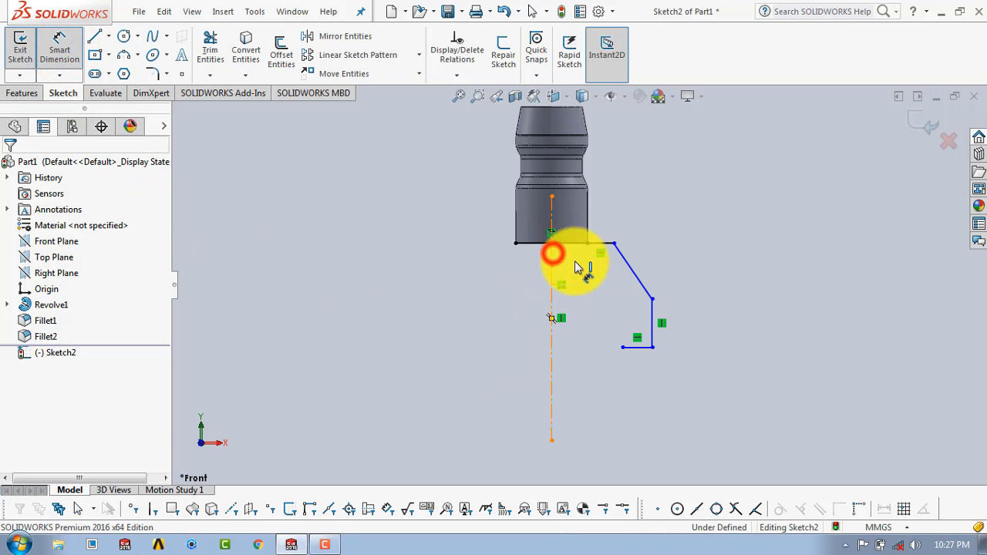
left_click(615, 244)
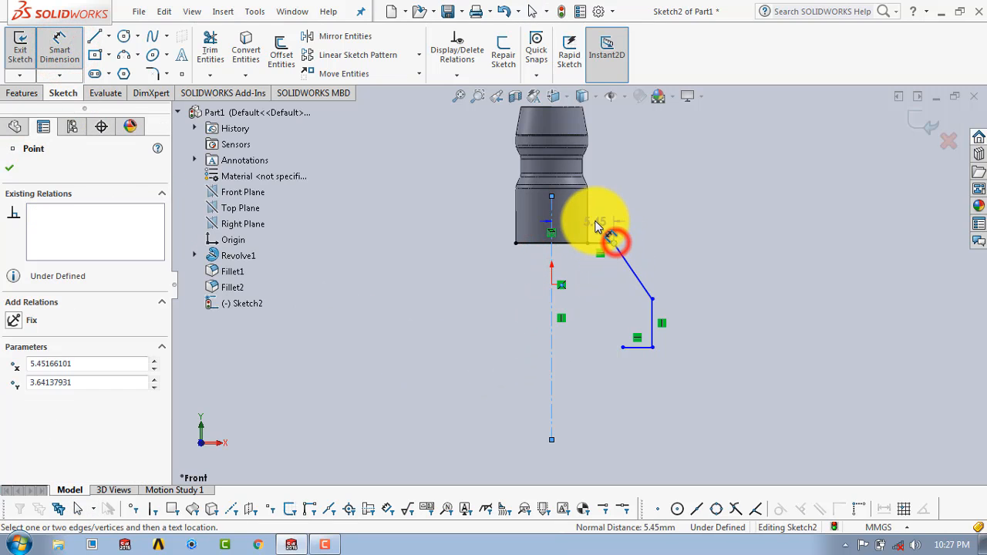
left_click(584, 218)
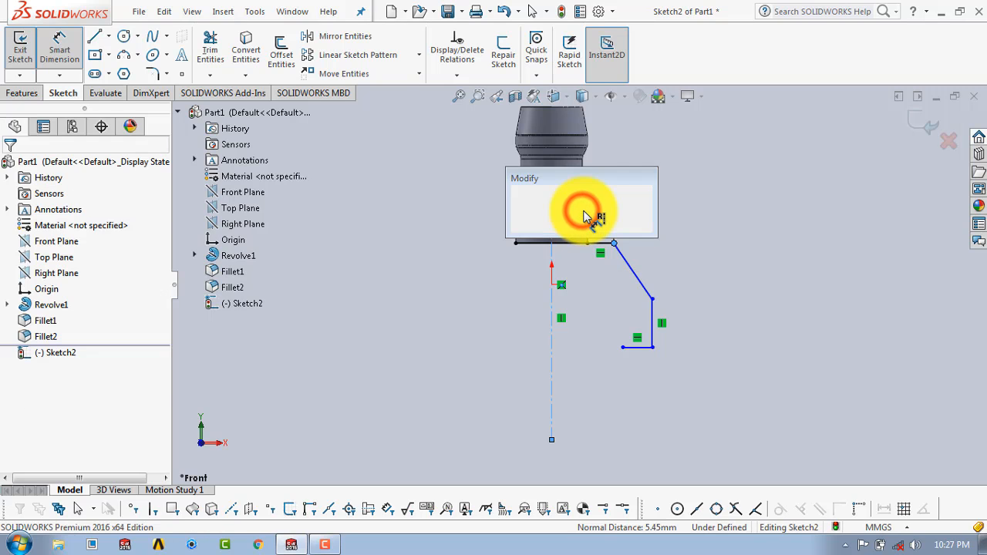
type("4.5")
key("Return")
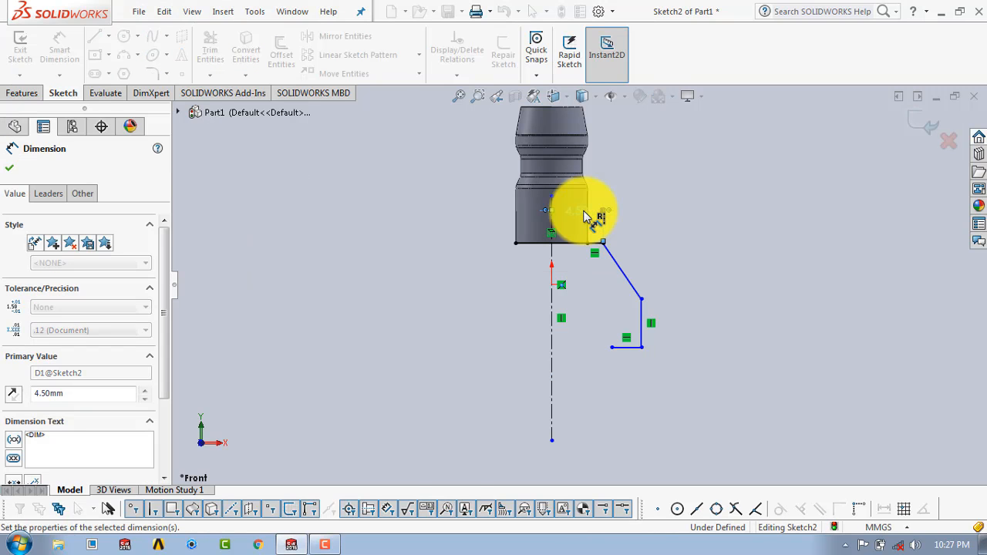
left_click(678, 234)
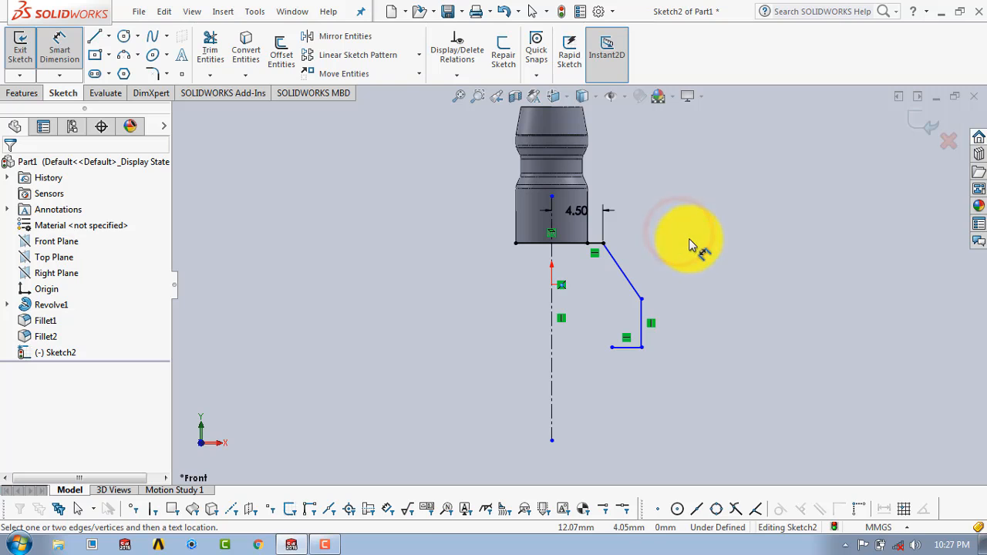
- Dimension the vertical height between the two ends of the sloped line as 2 mm
left_click(604, 244)
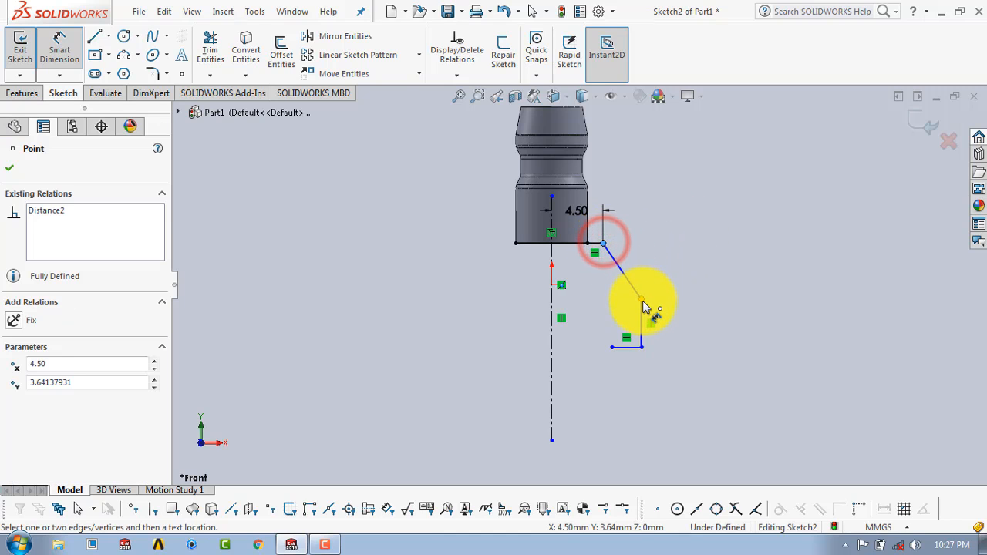
left_click(642, 299)
left_click(648, 266)
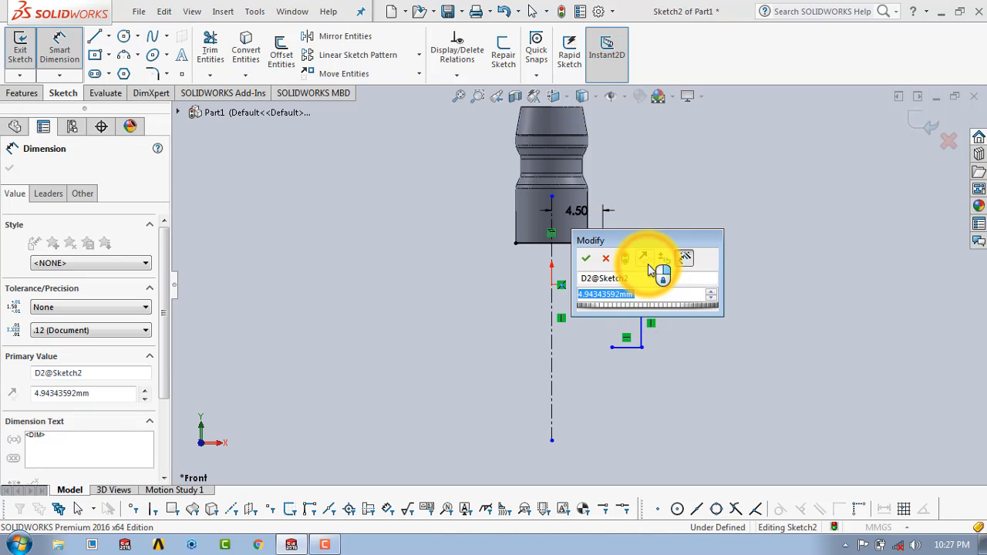
type("4")
key("Return")
left_click(720, 213)
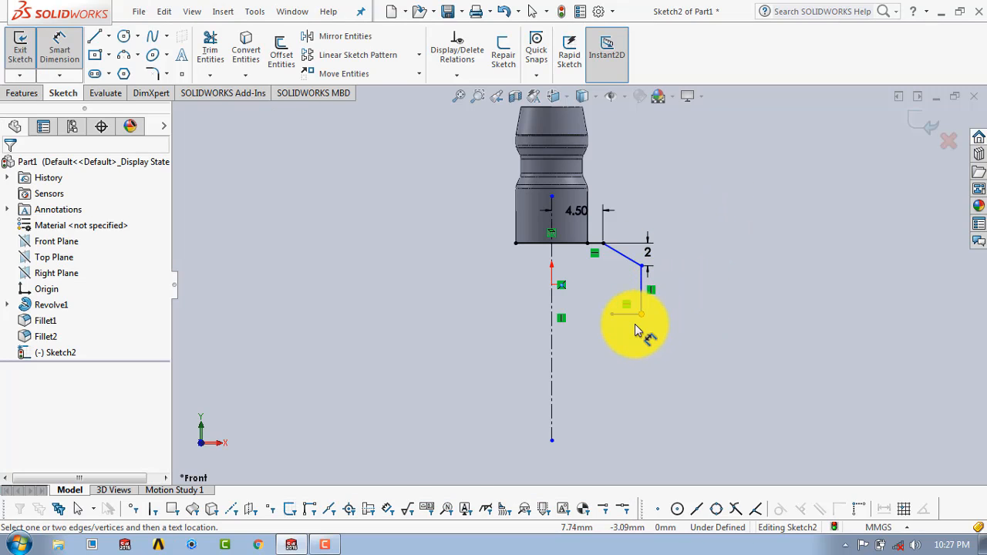
- Dimension the horizontal distance from the centerline to the lower end of the sloped line as 5.6 mm
left_click(642, 267)
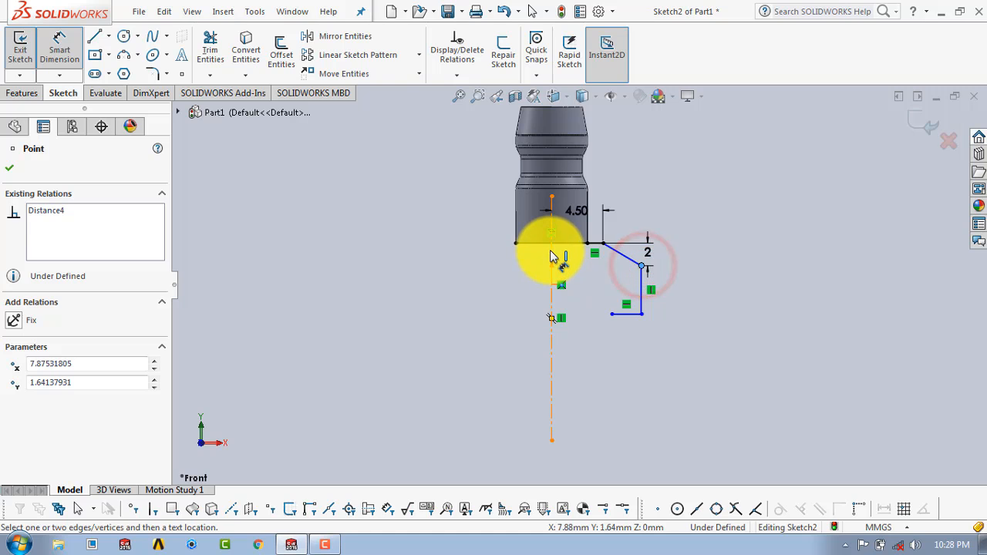
left_click(552, 256)
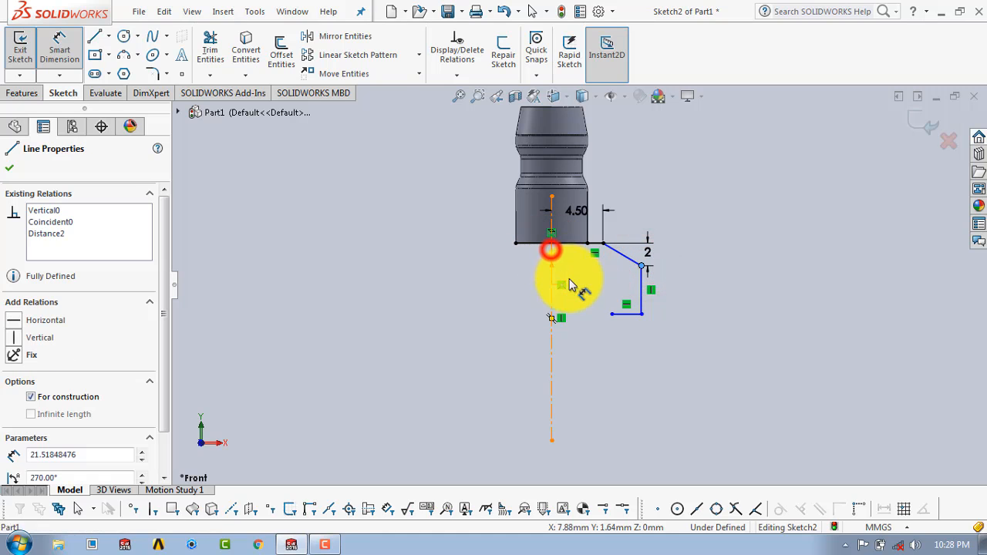
left_click(588, 344)
type("5.6")
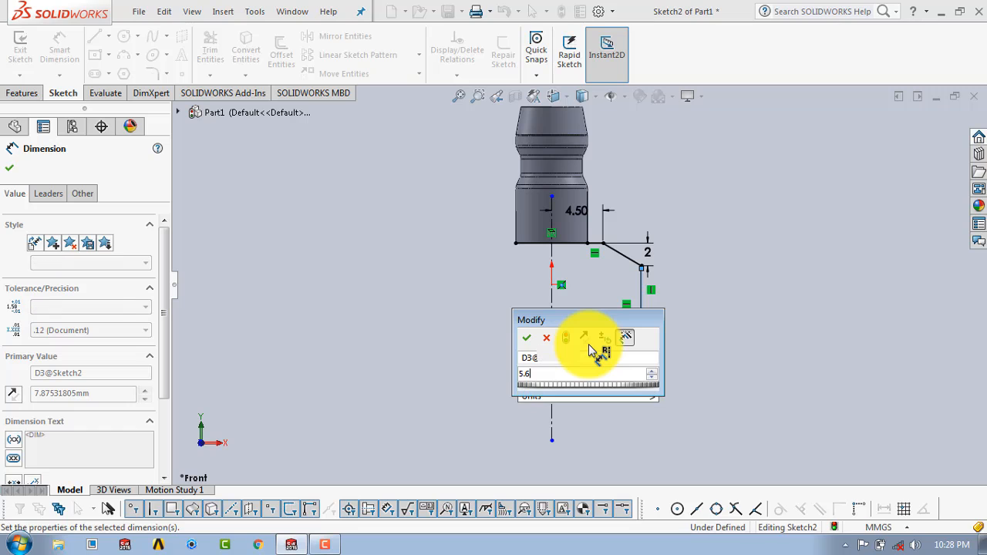
key("Return")
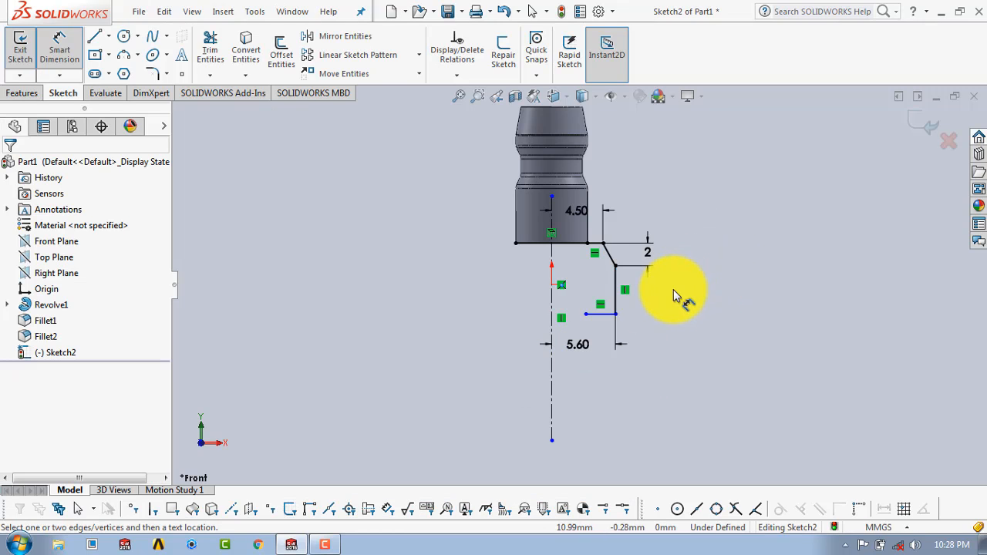
- Dimension the length of the vertical line below the slope as 0.8 mm
left_click(616, 283)
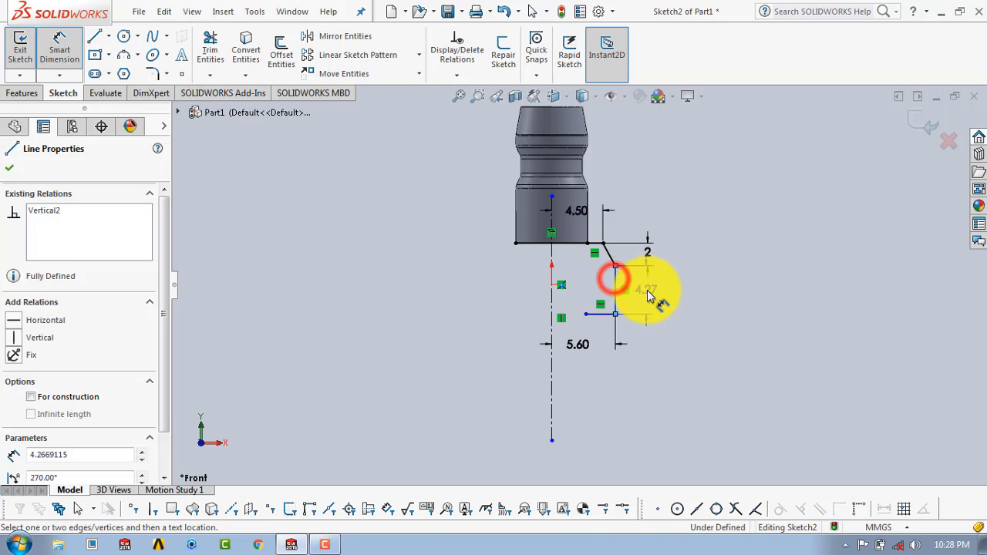
left_click(645, 288)
type(".8")
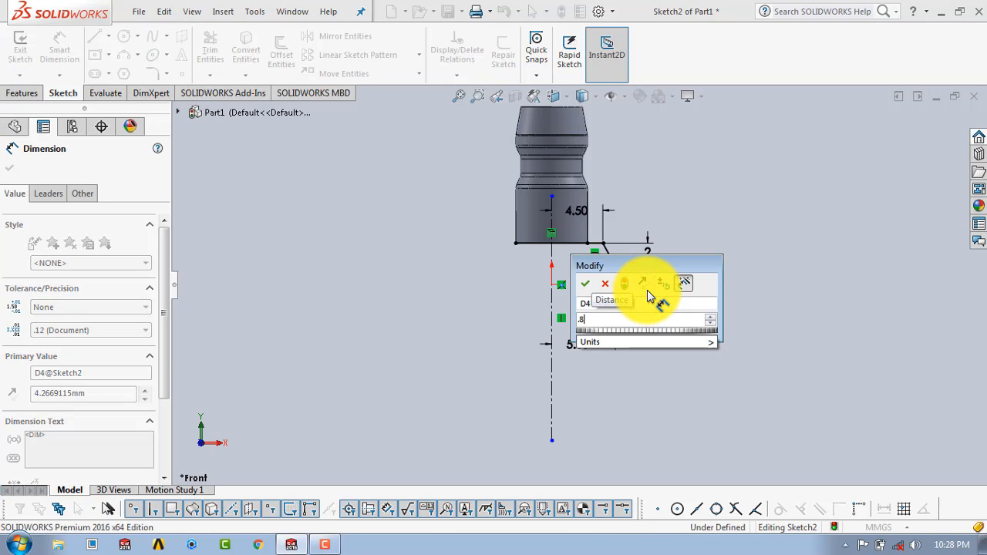
key("Return")
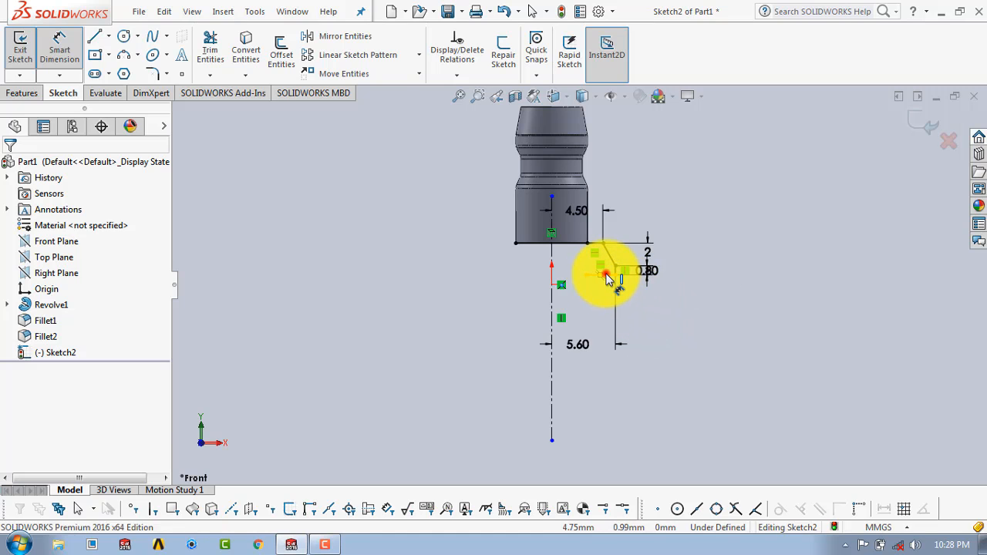
- Dimension the length of the short inward horizontal line as 0.6 mm
left_click(608, 275)
left_click(599, 291)
type(".6")
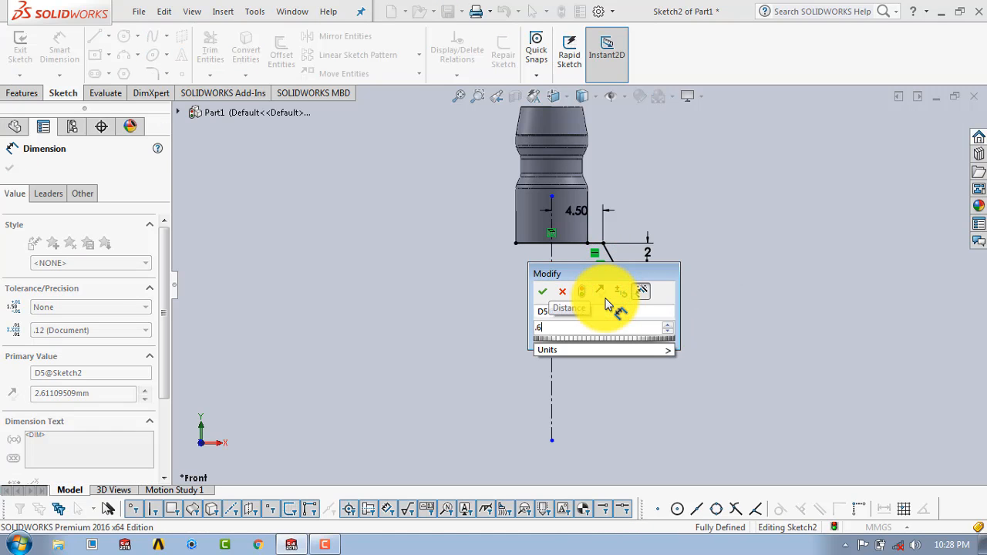
key("Return")
left_click(798, 236)
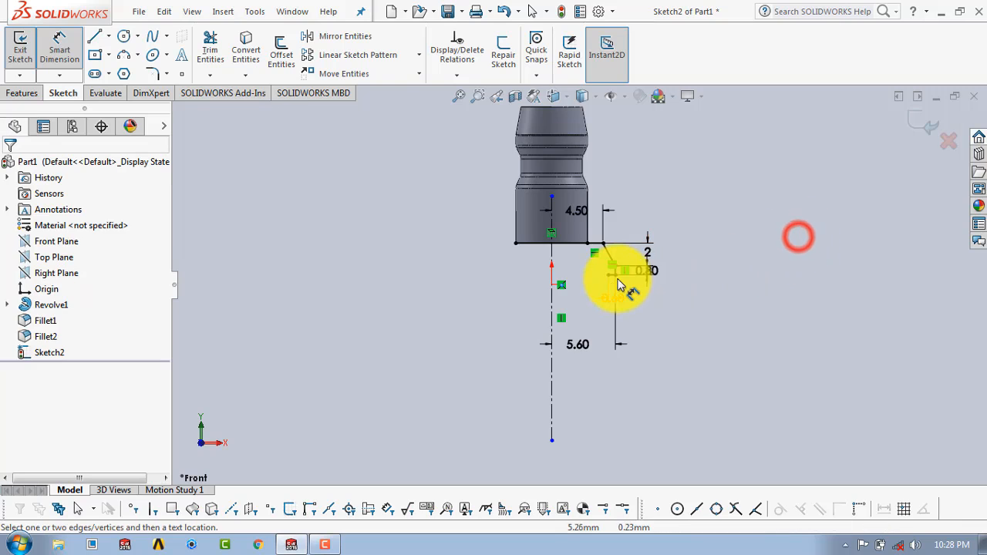
- Draw connected lines from the inner end of the short horizontal line: about 0.84 mm down, 0.6 mm outward, and about 0.6 mm down
scroll(619, 286, "down", 5)
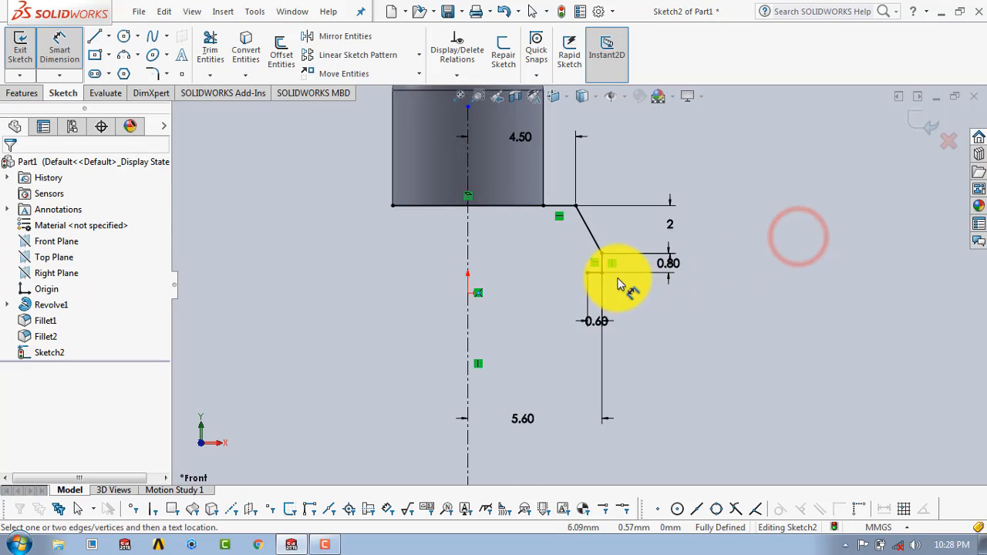
left_click(59, 47)
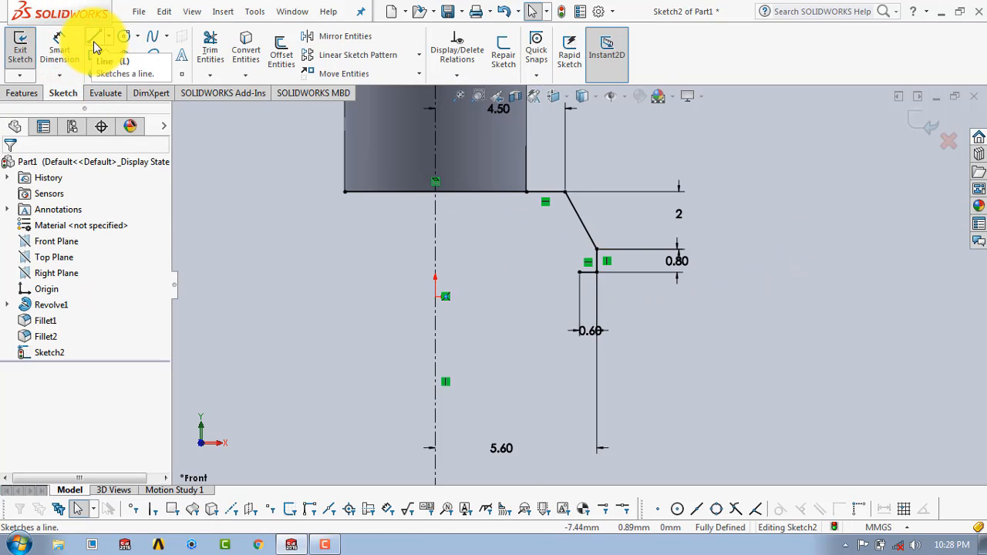
left_click(94, 44)
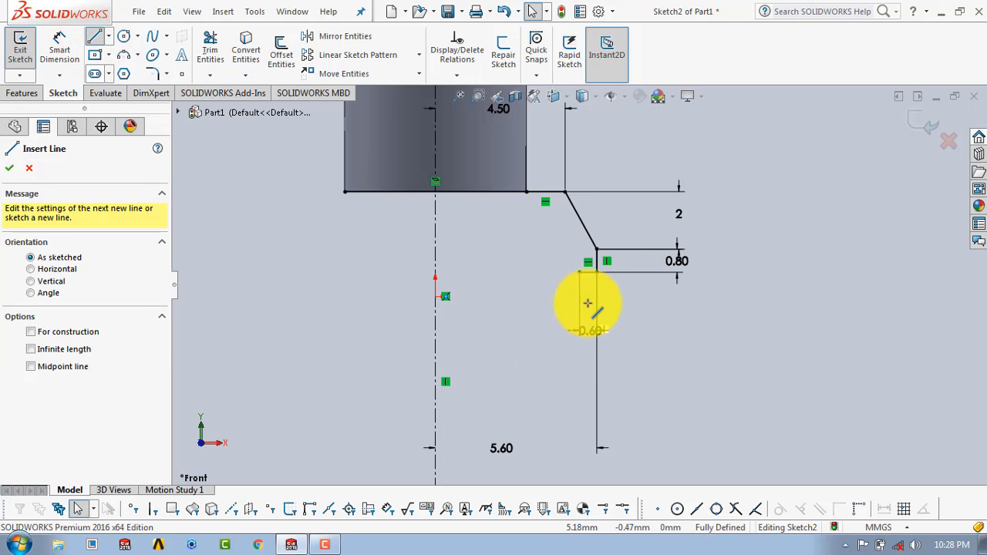
left_click(577, 273)
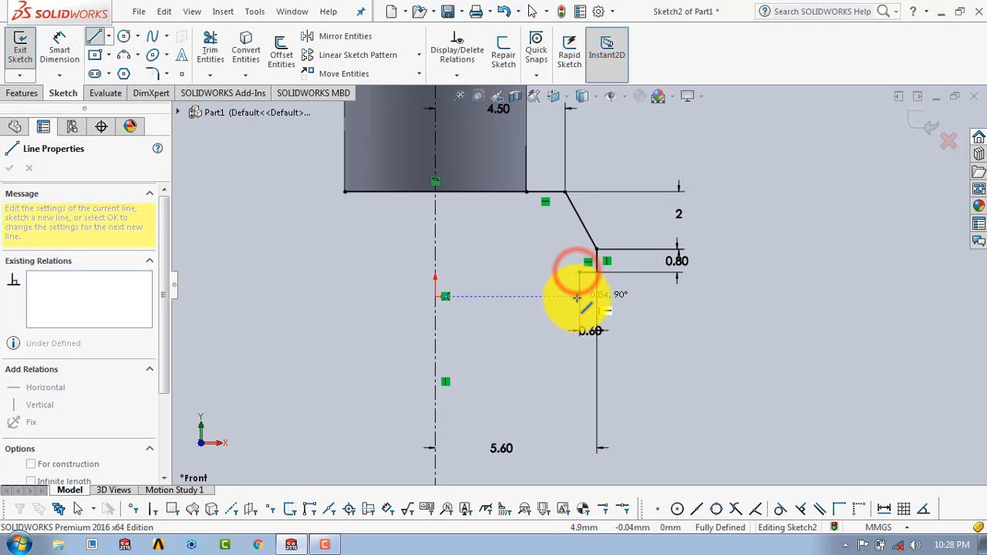
left_click(578, 297)
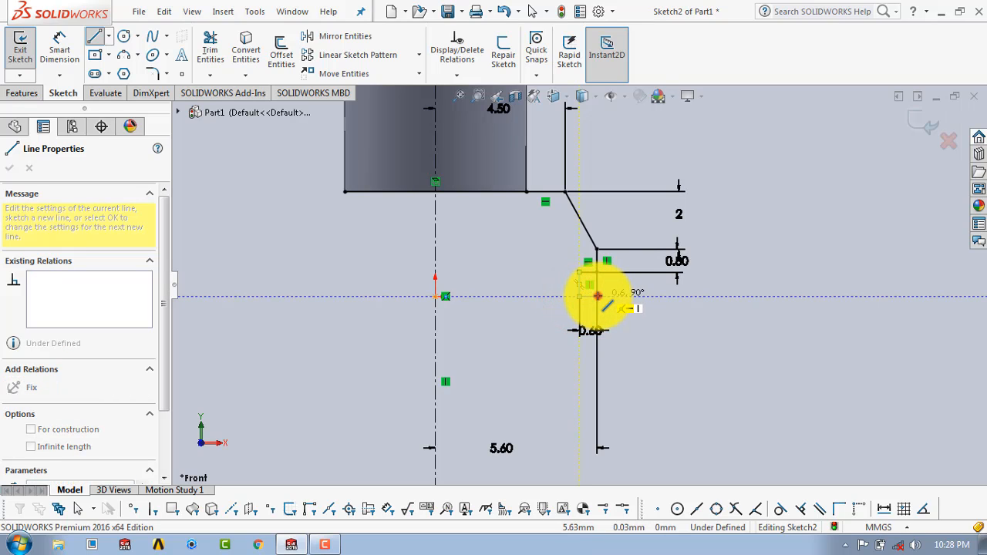
left_click(598, 296)
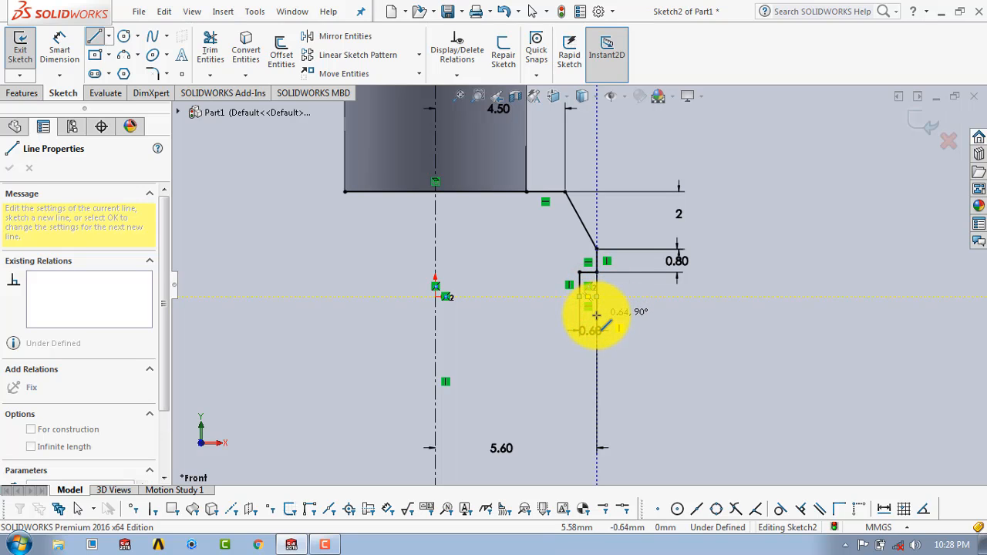
left_click(596, 312)
key("Escape")
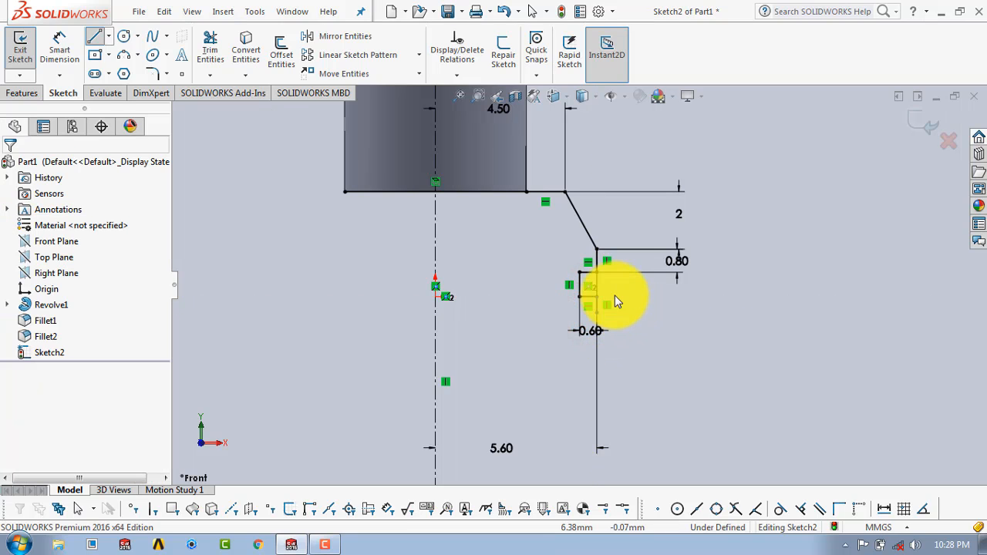
scroll(614, 294, "down", 2)
scroll(614, 294, "down", 1)
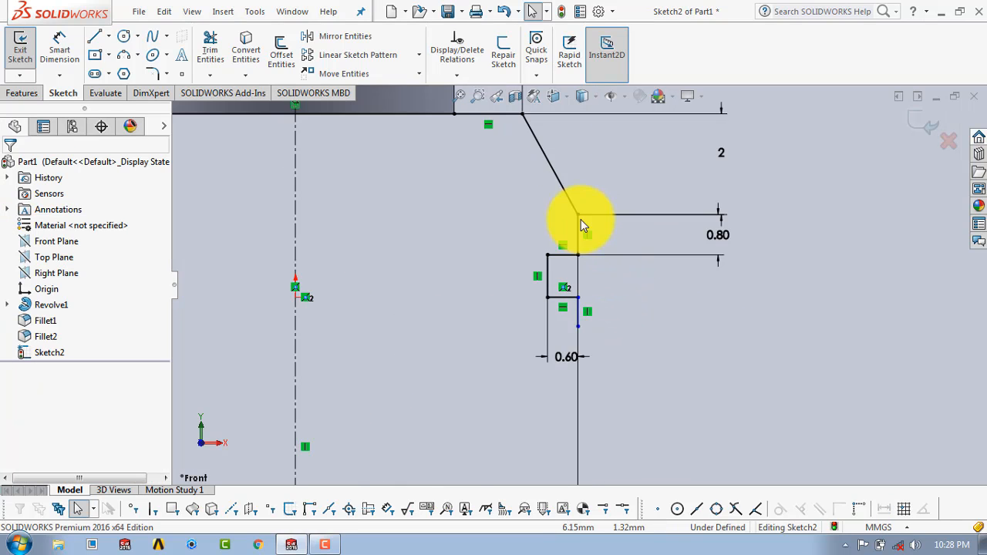
left_click(46, 46)
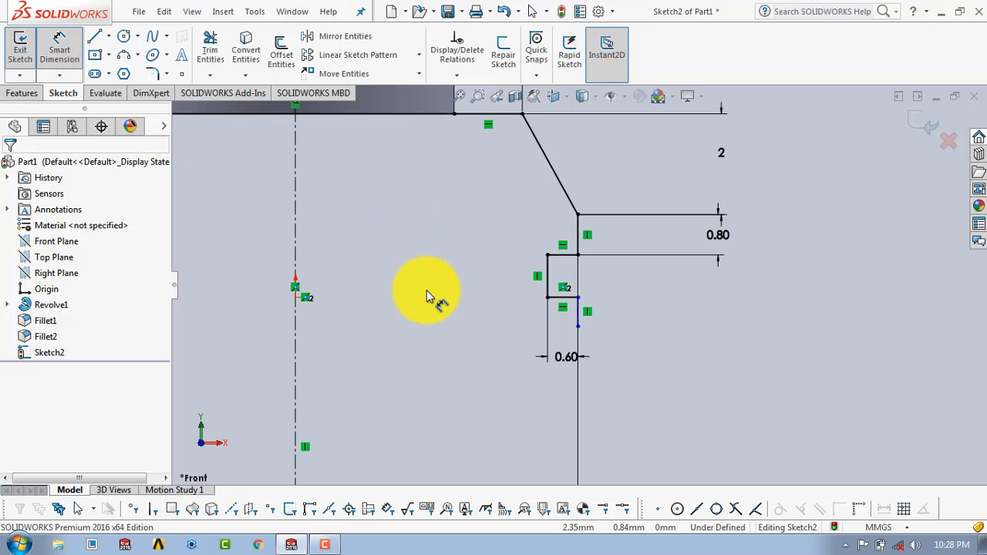
left_click(569, 258)
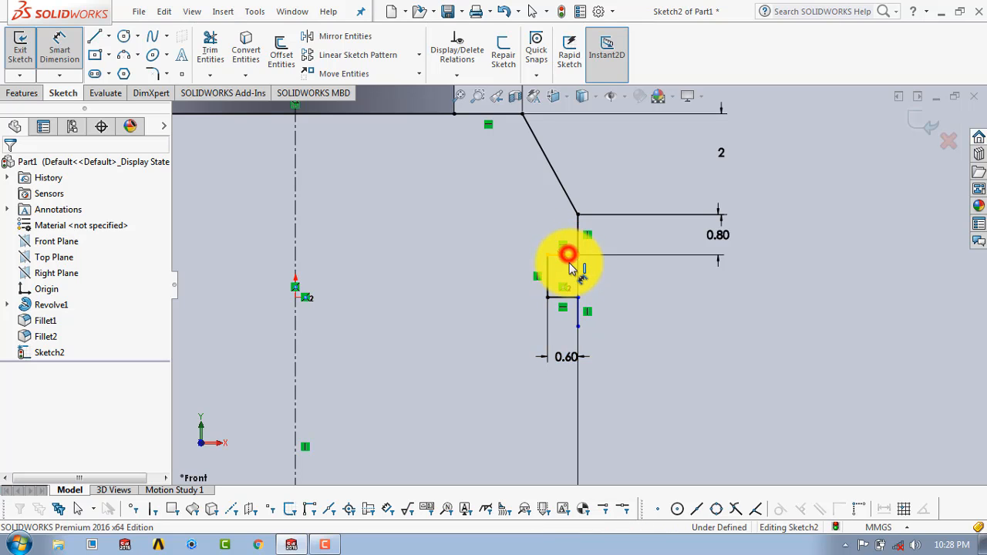
left_click(565, 396)
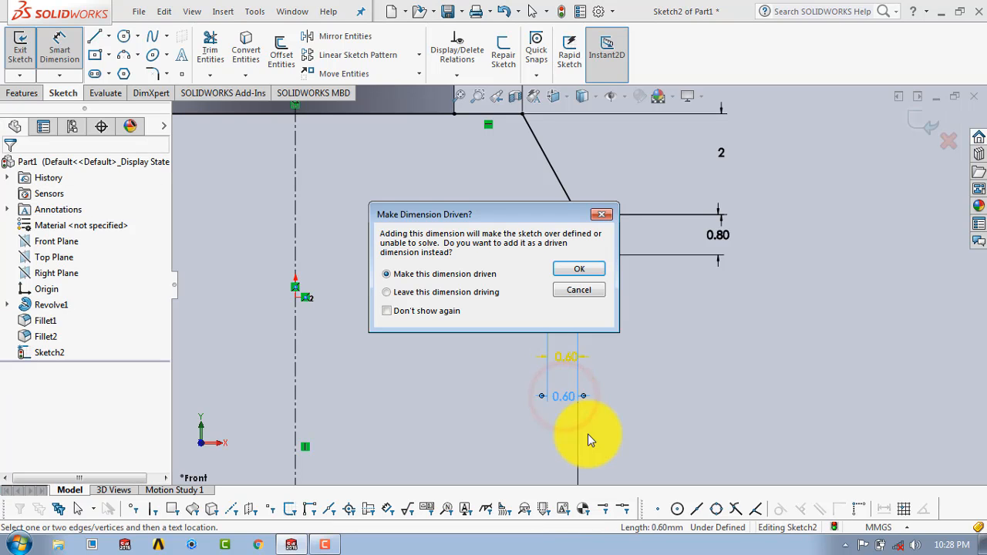
left_click(602, 215)
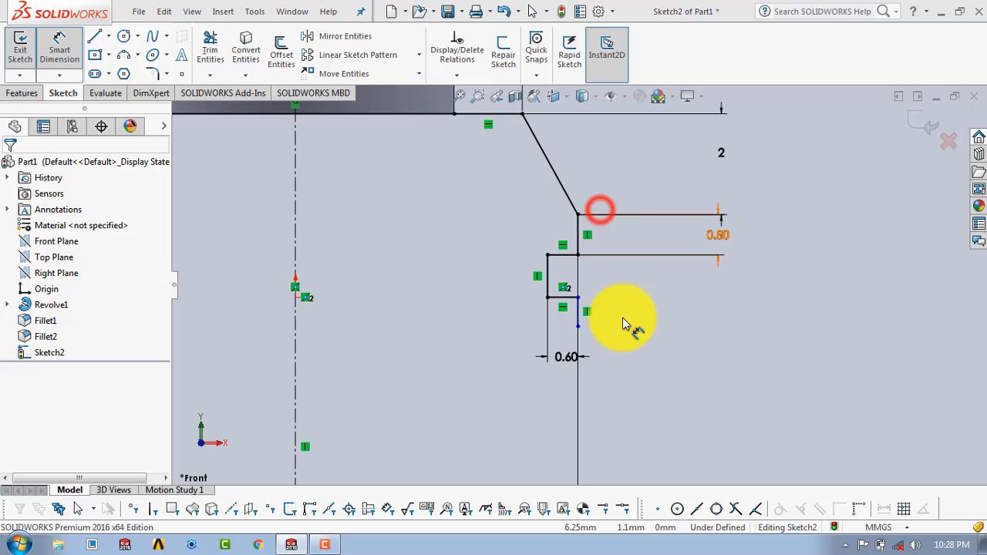
- Set the horizontal depth of the small groove to 0.8 mm
left_click(571, 356)
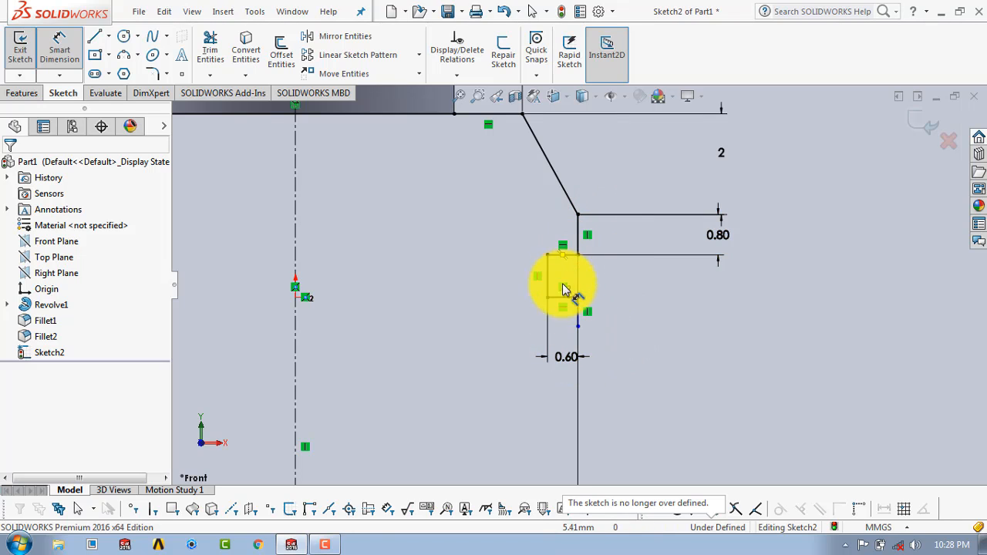
left_click(567, 358)
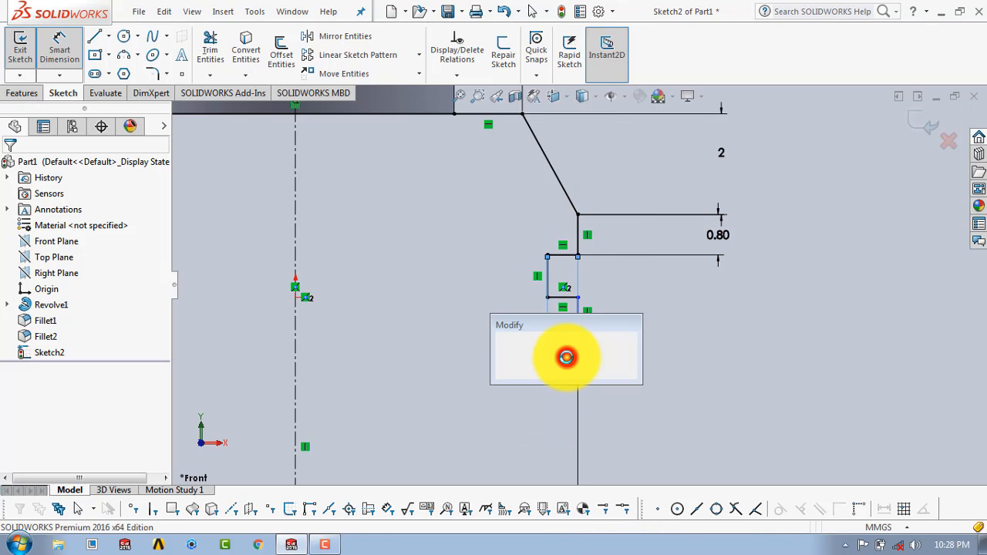
type(".8")
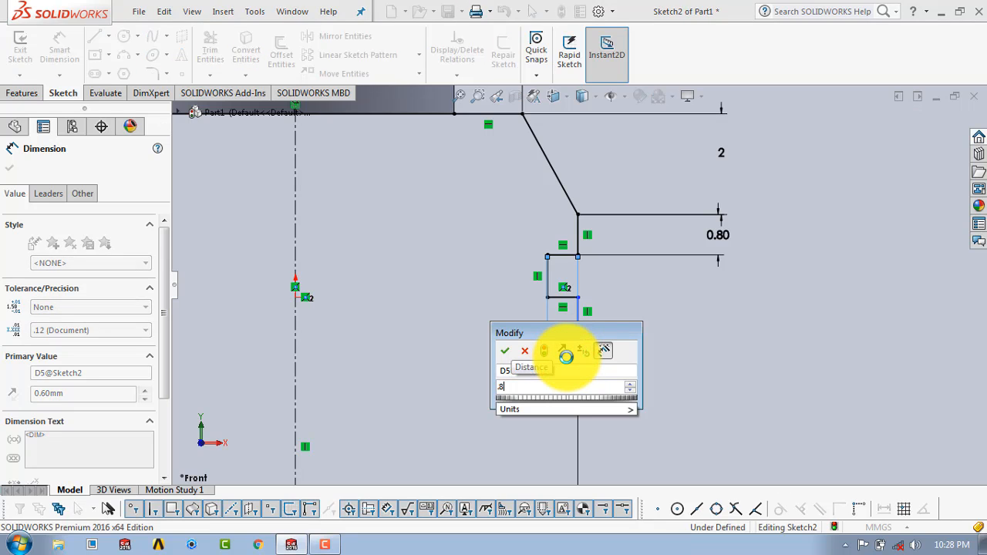
key("Return")
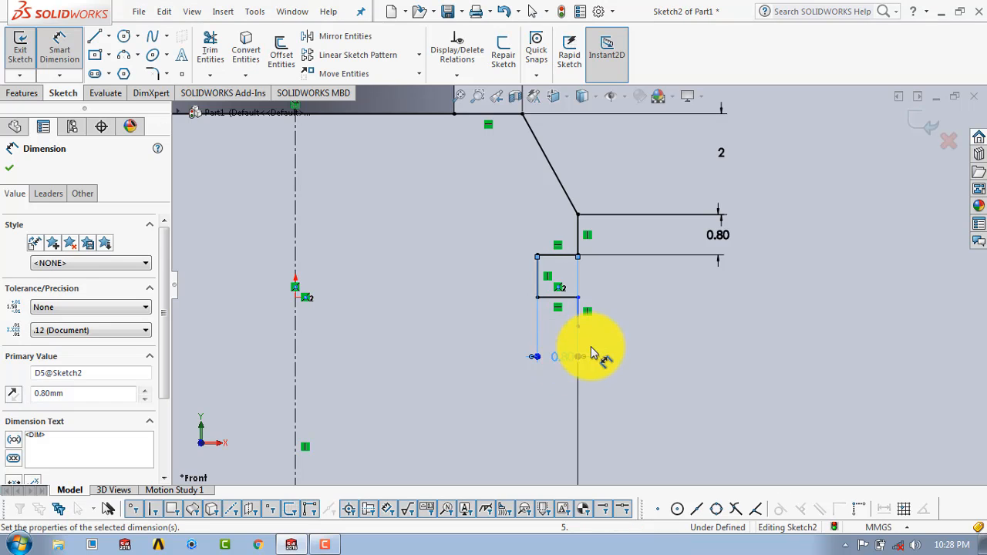
left_click(622, 327)
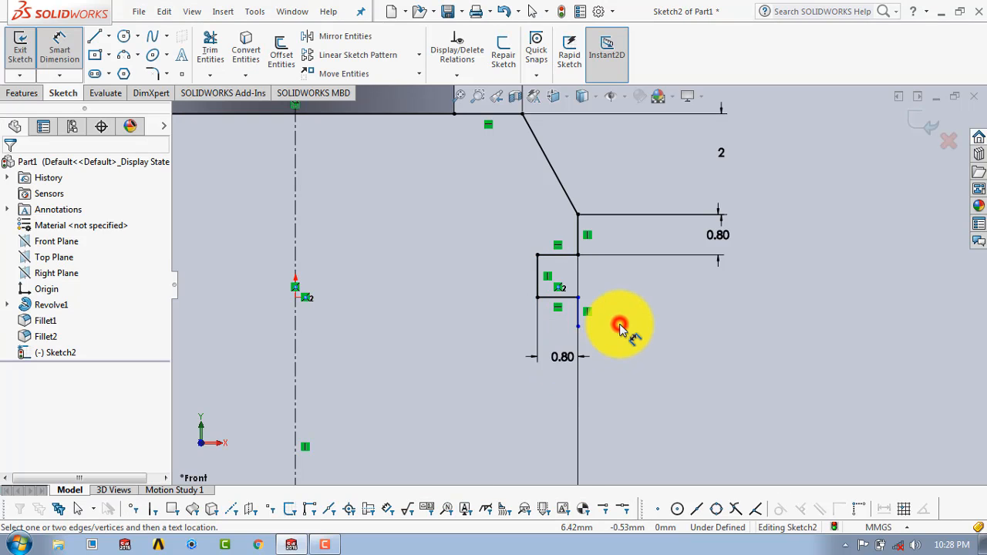
- Try to dimension the vertical height of the groove, using its inner line and the spacing between its two horizontal edges
left_click(538, 272)
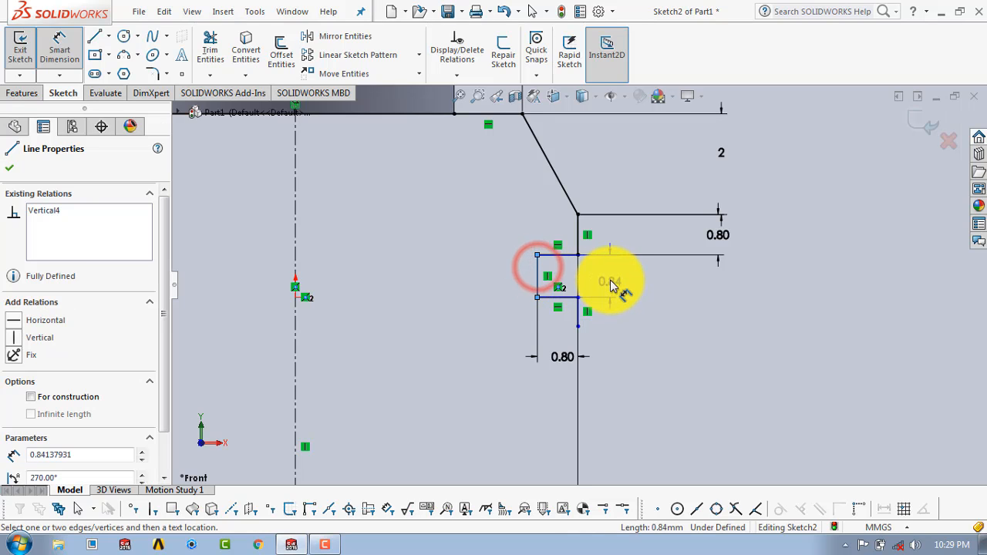
left_click(610, 281)
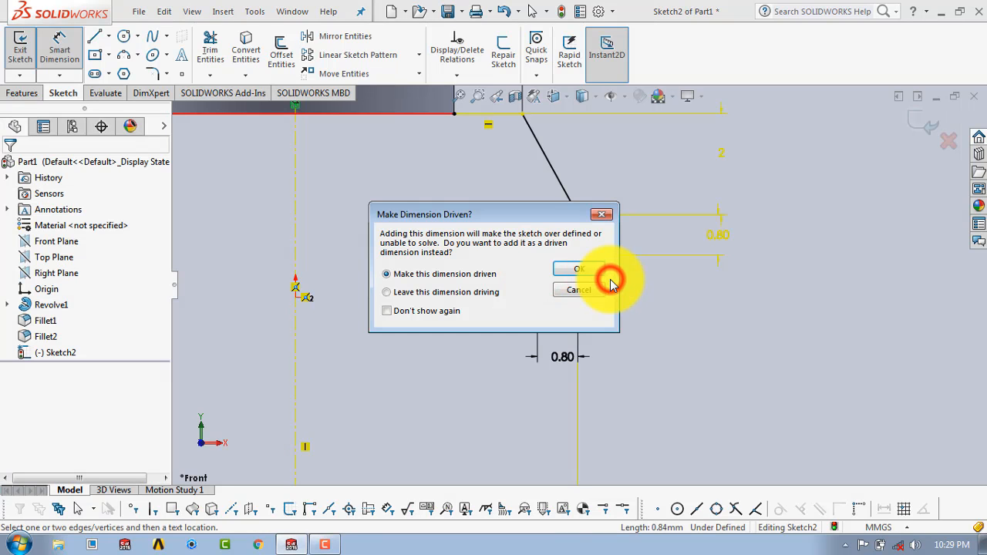
left_click(606, 216)
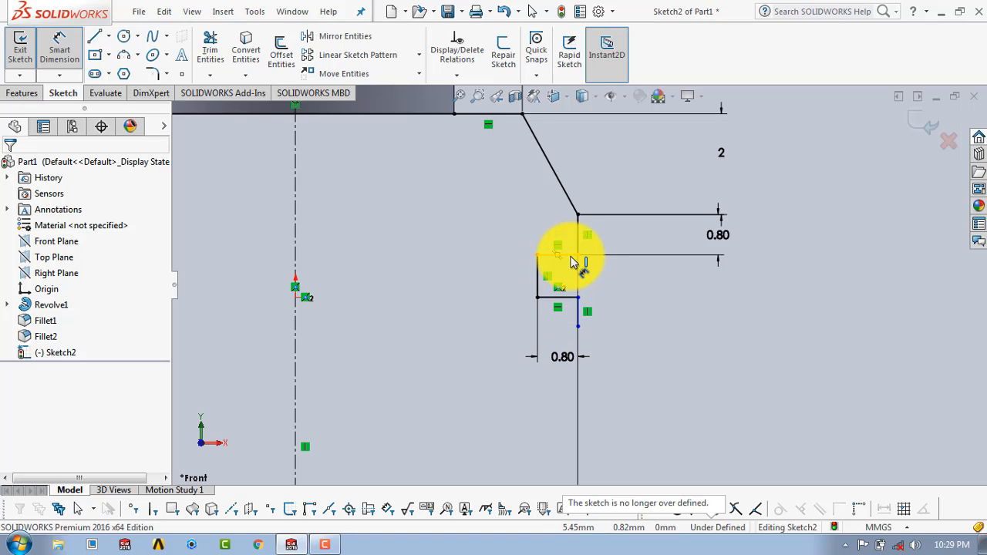
left_click(570, 255)
left_click(570, 297)
left_click(602, 279)
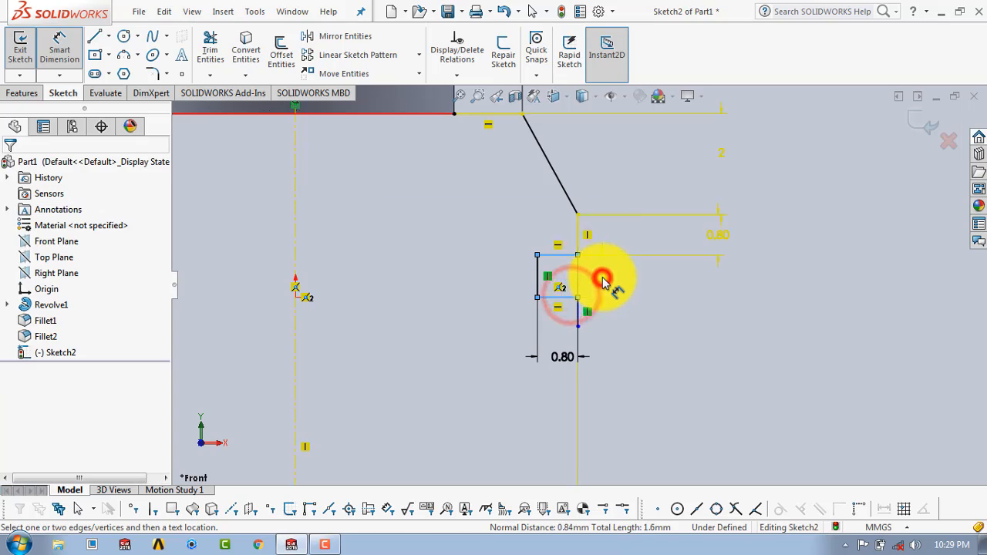
left_click(601, 213)
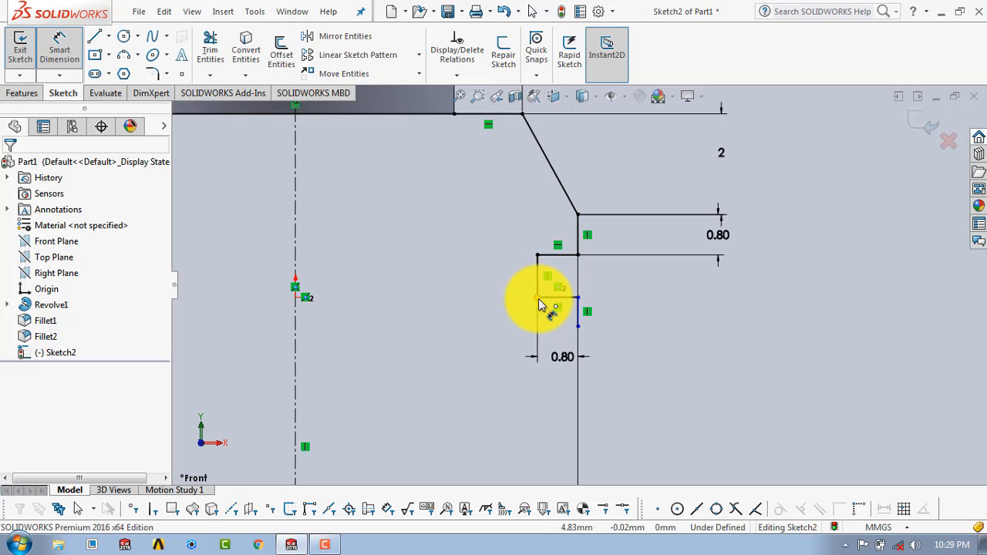
- Inspect the relations and coordinates of the groove's lower inner corner point
left_click(539, 299)
left_click(10, 168)
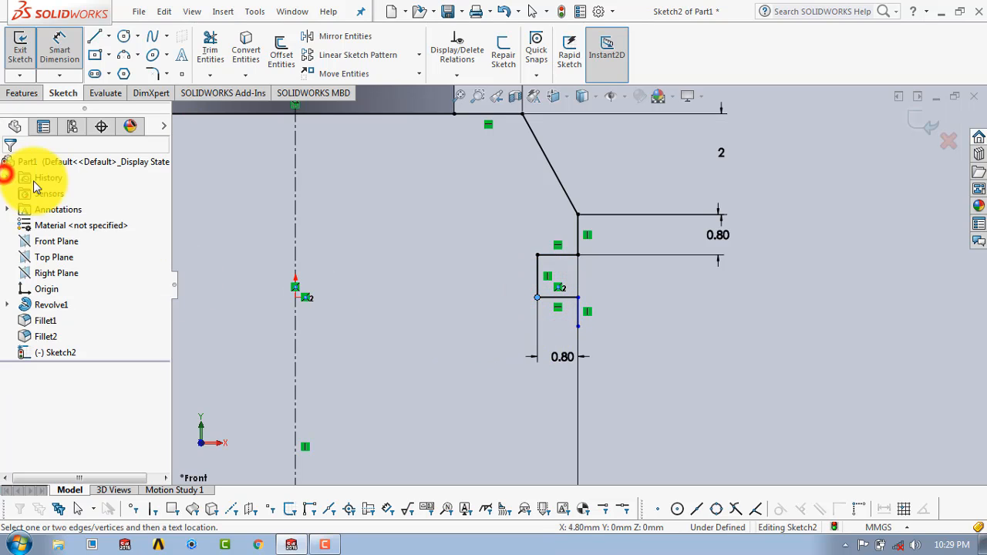
left_click(507, 221)
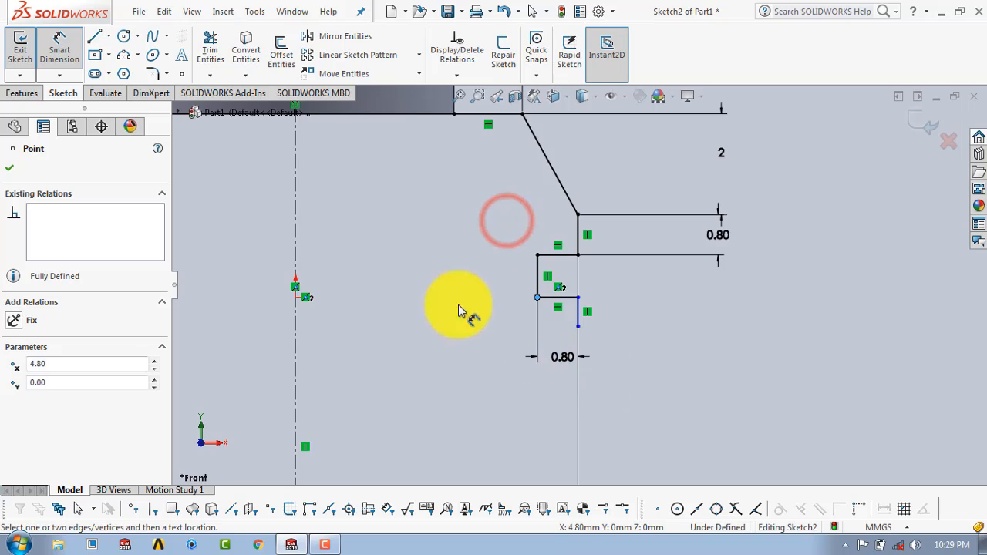
left_click(9, 167)
- Delete the groove's connected lines below the slanted line together with their two 0.80 mm dimensions
left_click(51, 48)
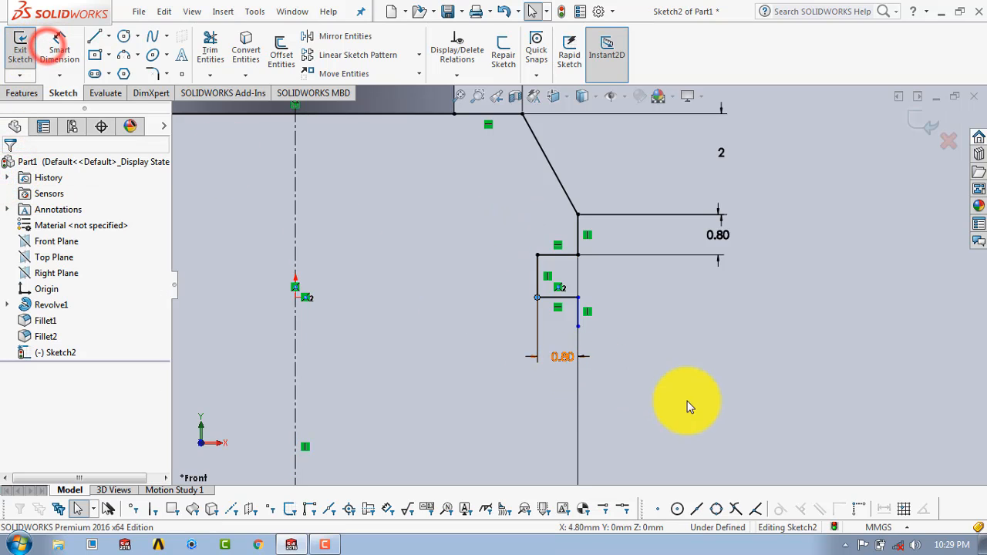
mouse_move(599, 346)
left_mouse_down()
mouse_move(499, 246)
mouse_move(506, 255)
left_mouse_up()
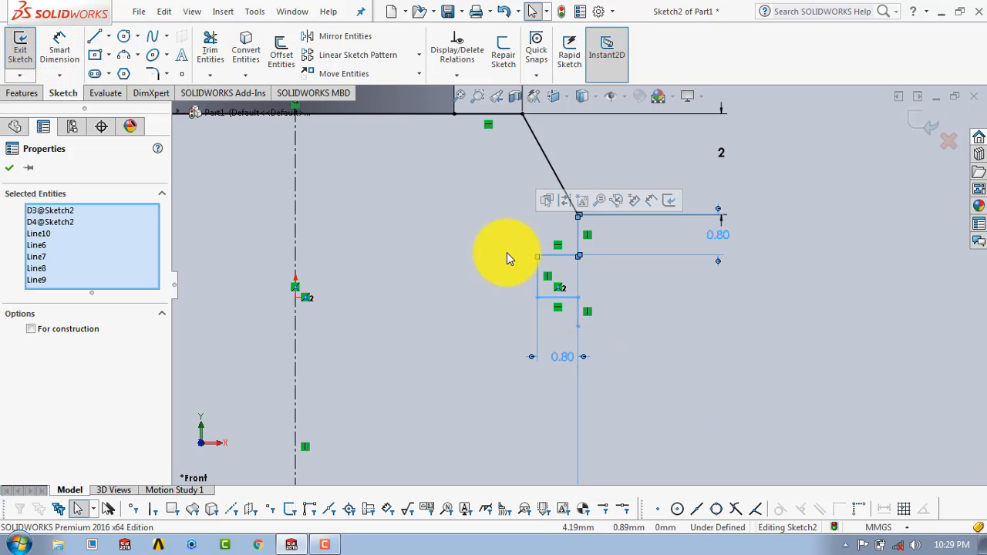
key("Delete")
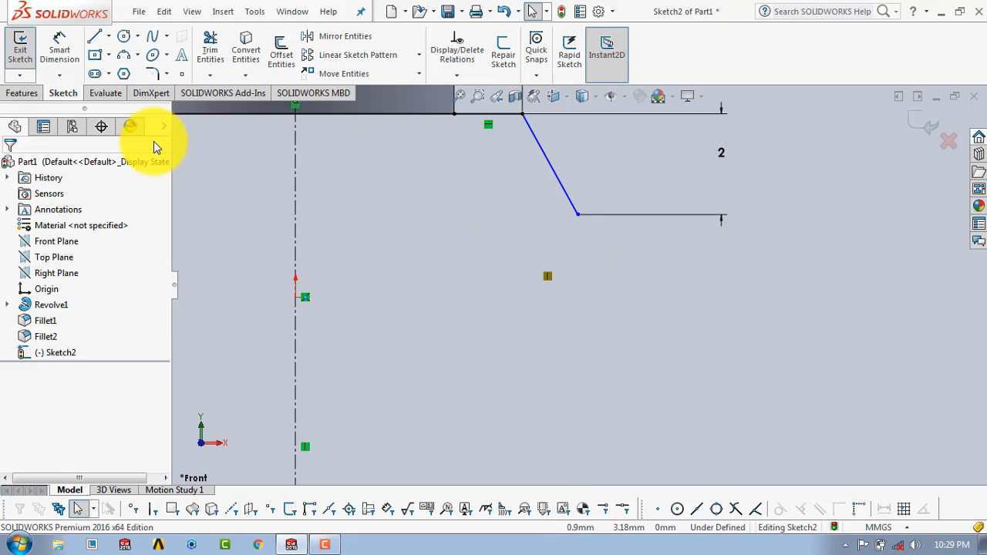
- Draw connected lines from the slanted line's lower end: about 0.79 mm down, 0.72 mm inward, 1.1 mm down, 0.72 mm outward, and 1.19 mm down
left_click(94, 40)
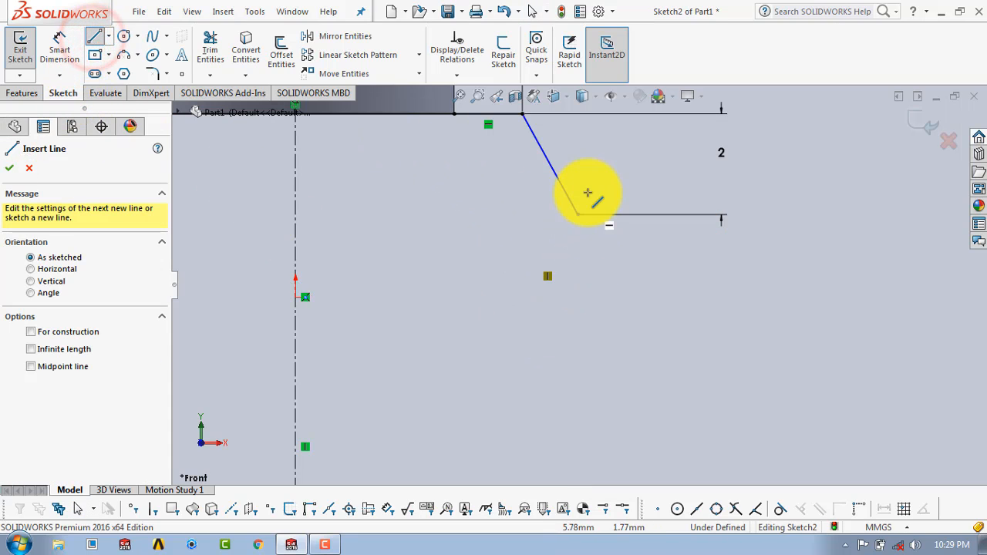
left_click(577, 215)
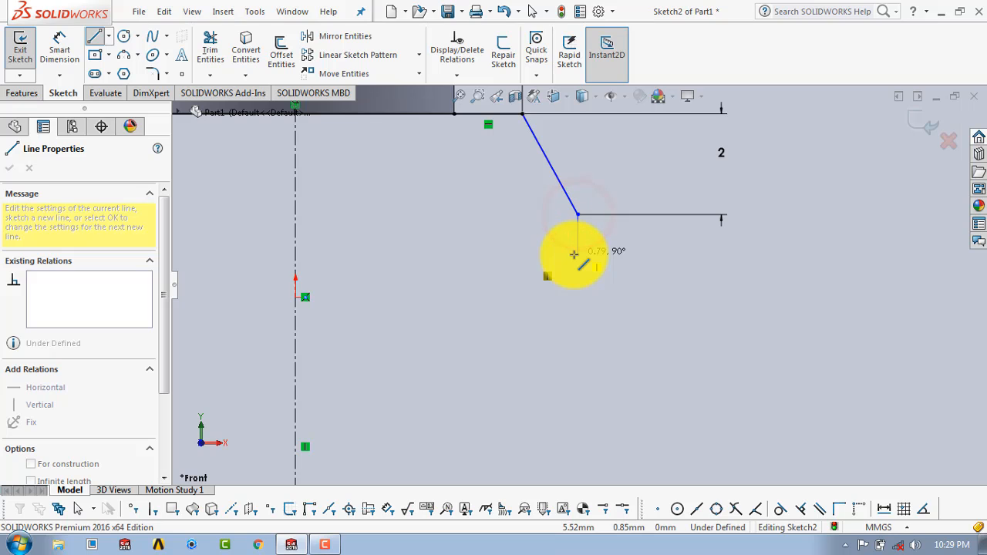
left_click(577, 254)
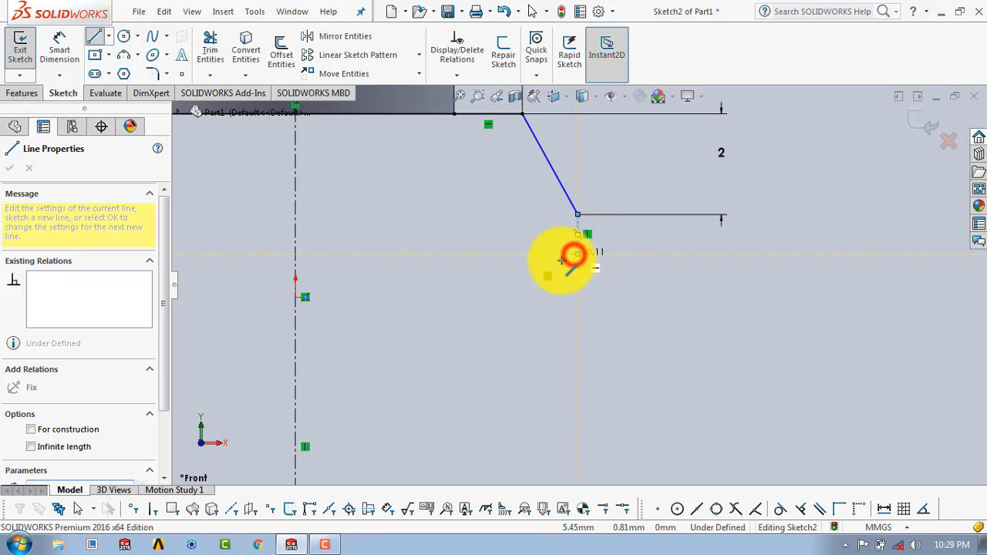
left_click(542, 254)
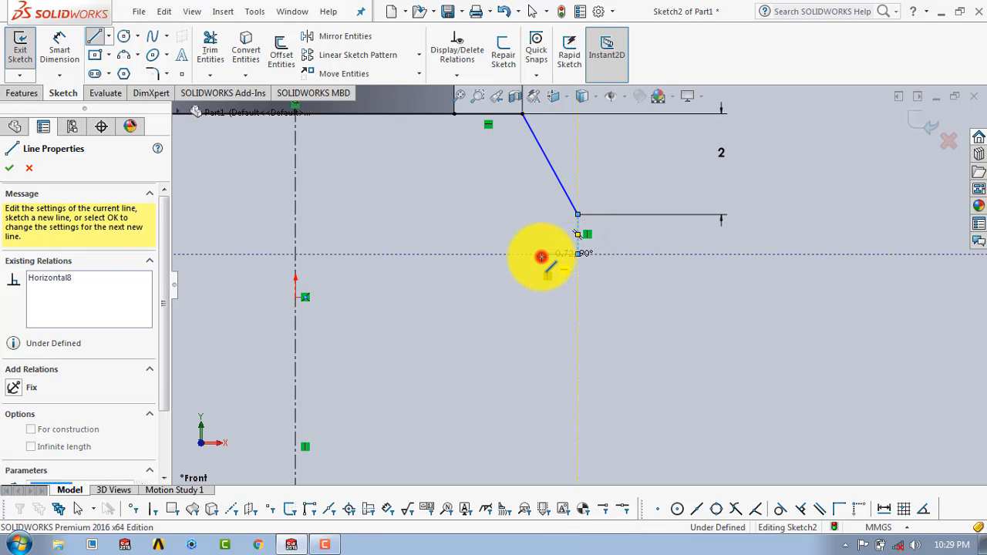
left_click(543, 310)
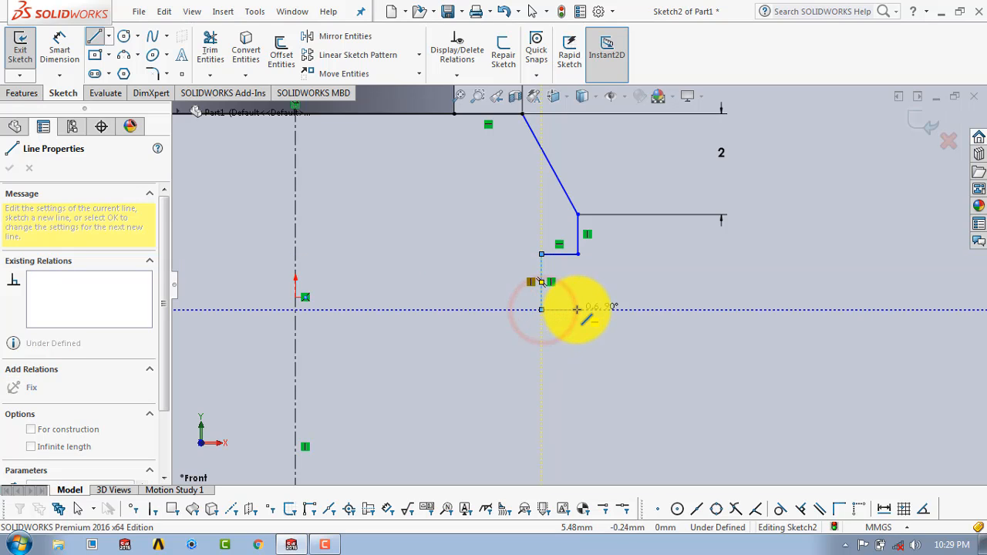
left_click(577, 310)
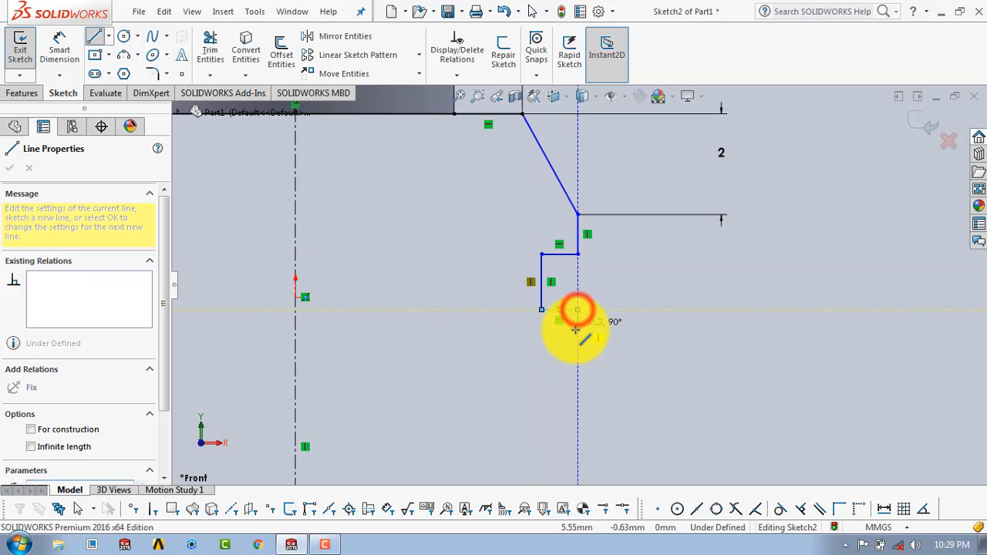
double_click(578, 368)
key("Escape")
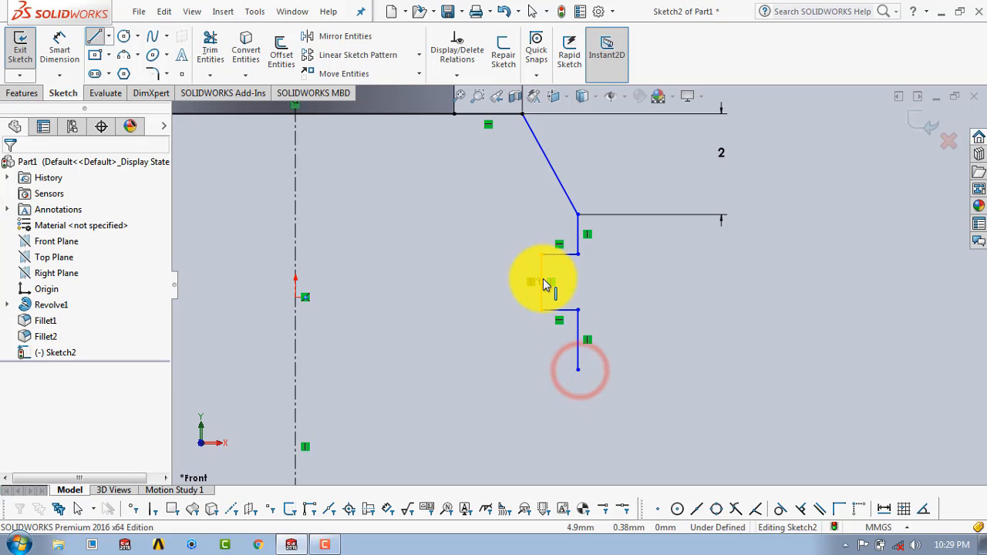
- Dimension the short vertical line directly below the slanted line at 0.8 mm
left_click(59, 47)
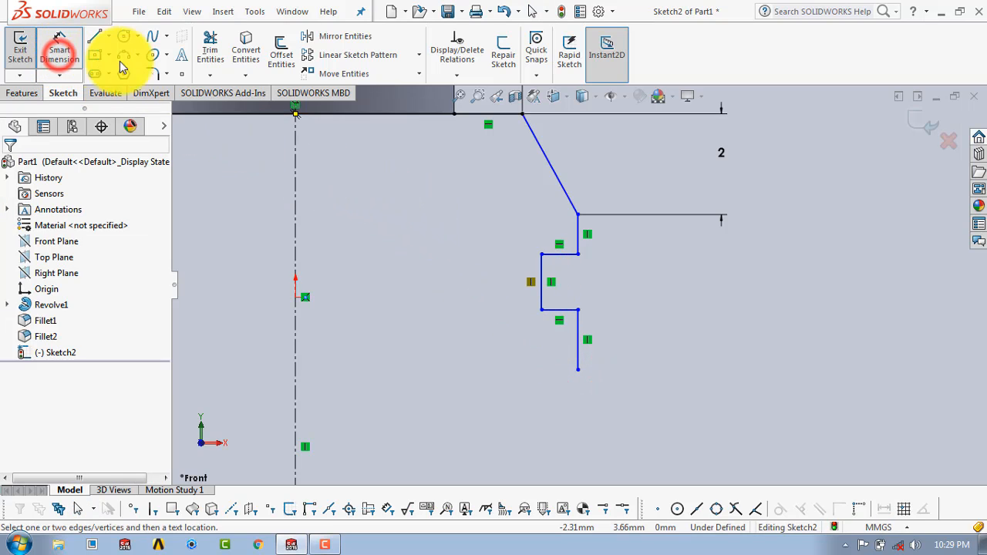
left_click(578, 227)
left_click(605, 235)
type(".8")
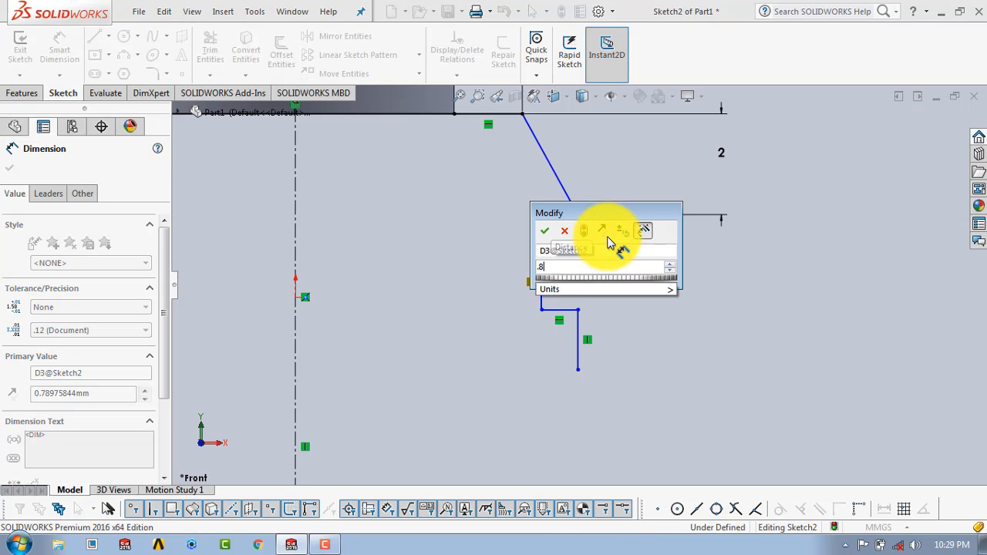
key("Return")
left_click(665, 276)
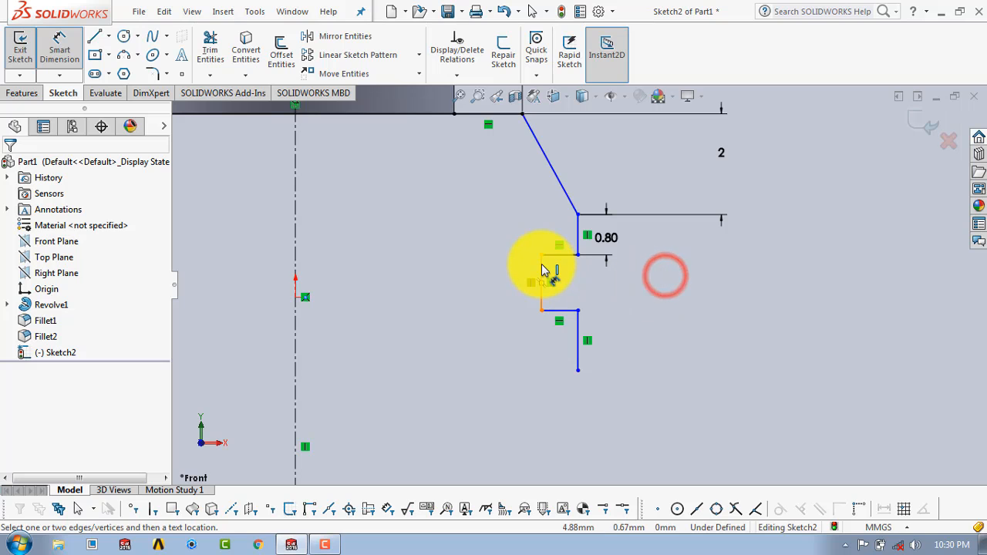
- Dimension the groove's inner vertical line at 0.7 mm
left_click(543, 269)
left_click(663, 283)
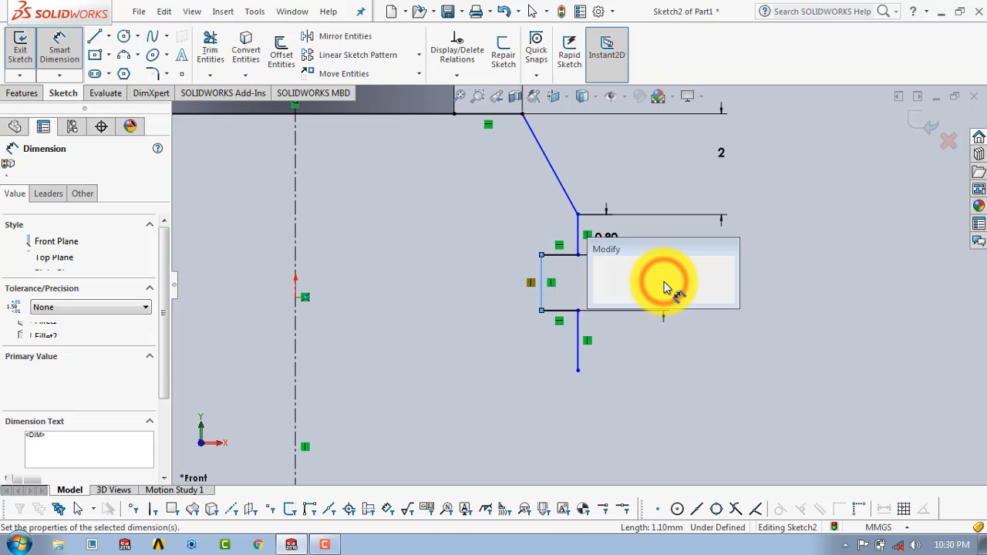
type(".7")
key("Return")
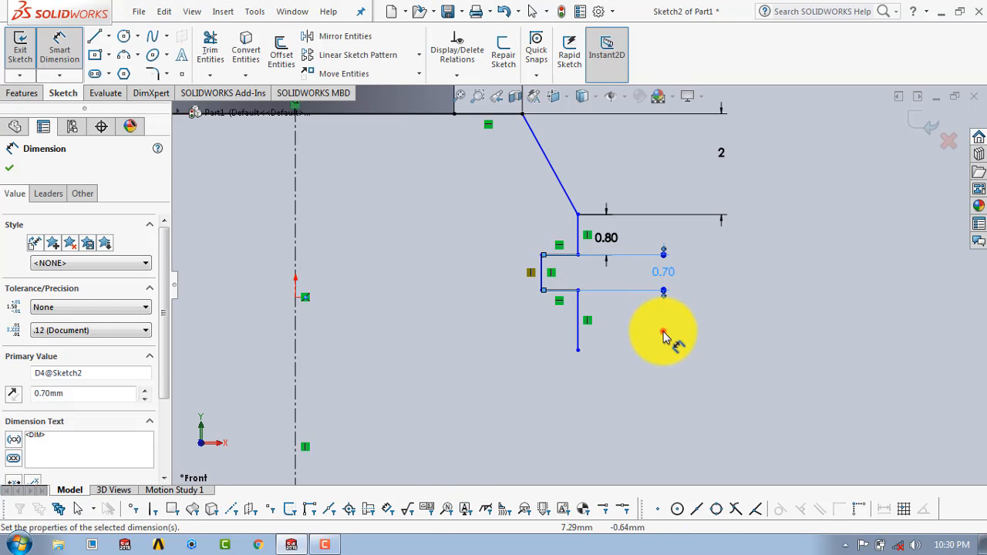
left_click(663, 337)
- Dimension the groove's upper horizontal line at 0.8 mm to set the groove depth
left_click(566, 255)
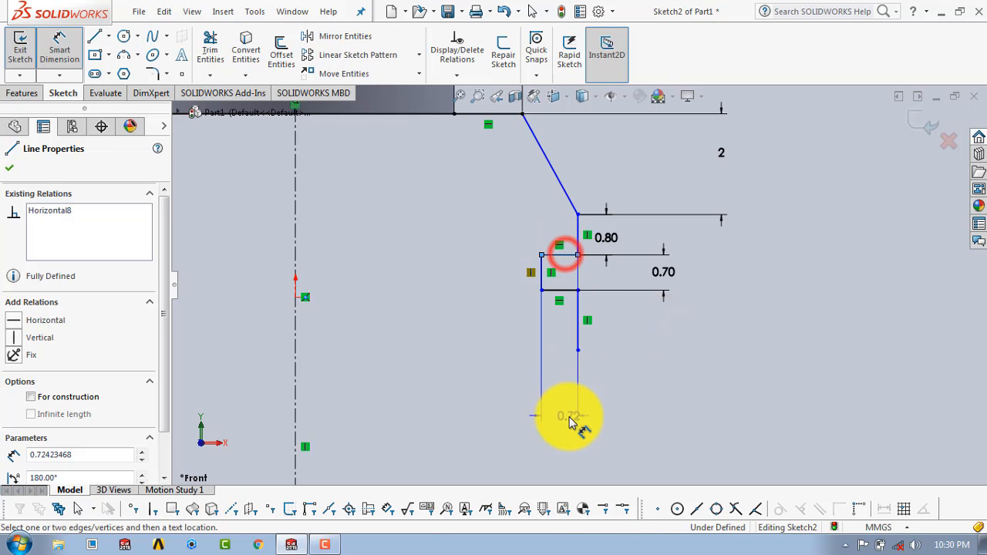
left_click(564, 415)
type(".8")
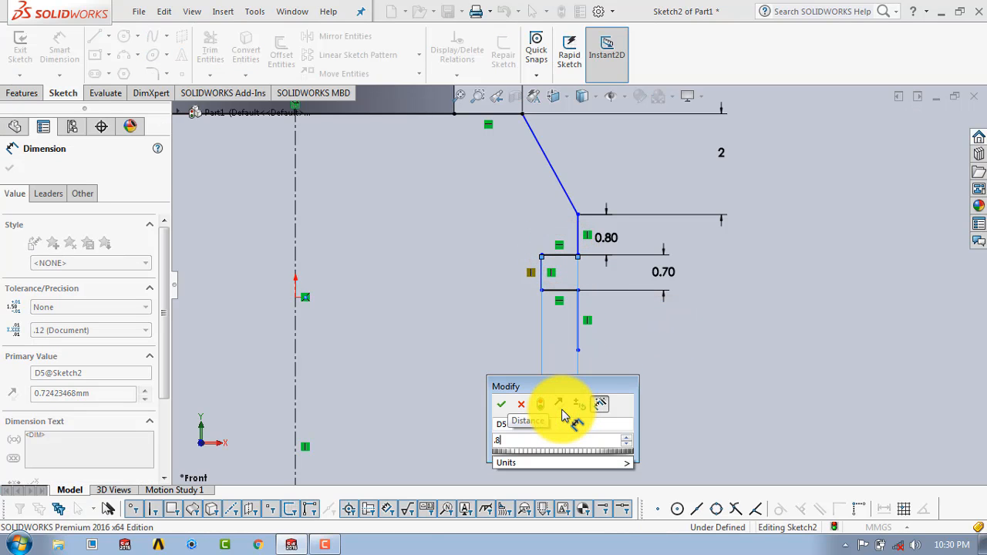
key("Return")
left_click(699, 358)
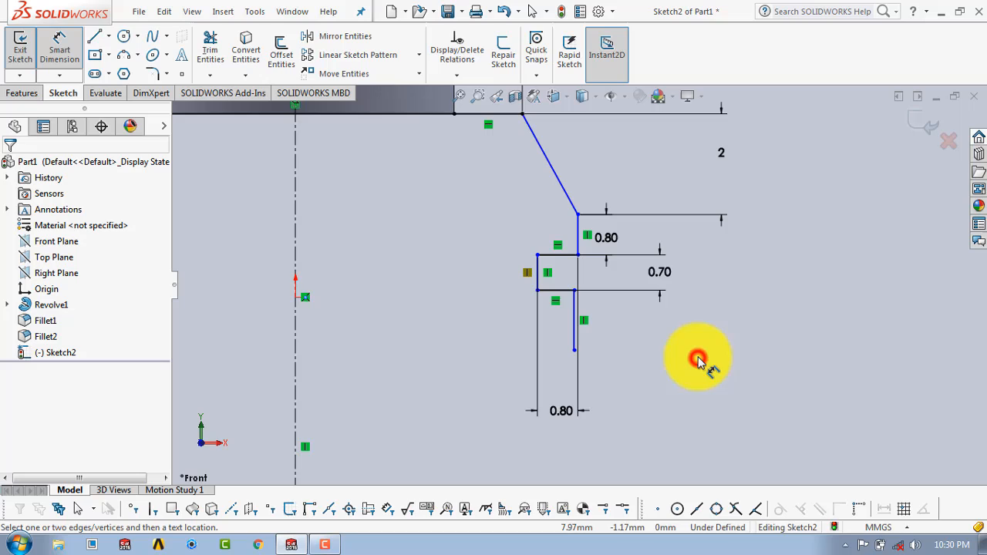
- Dimension the outer vertical line below the groove at 0.6 mm
left_click(575, 313)
left_click(608, 324)
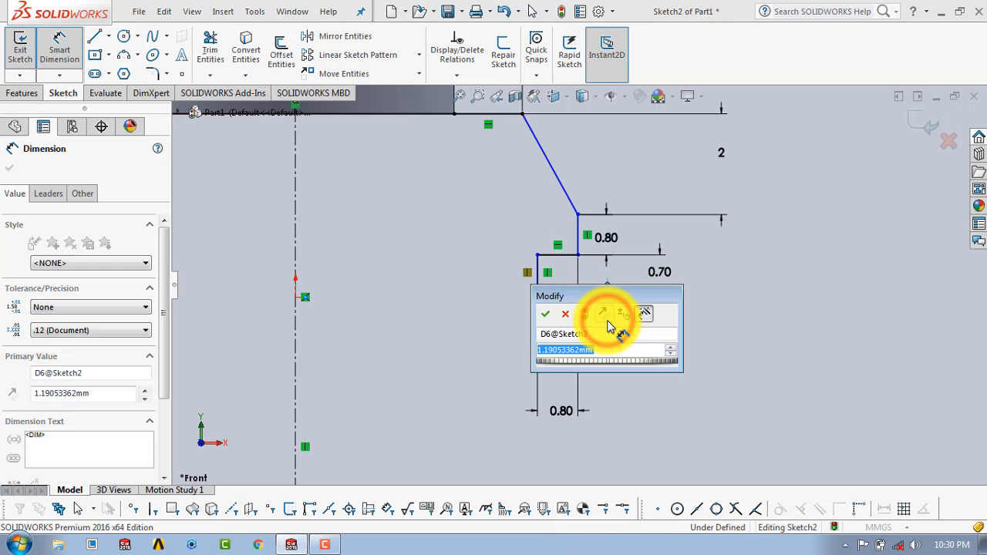
type(".6")
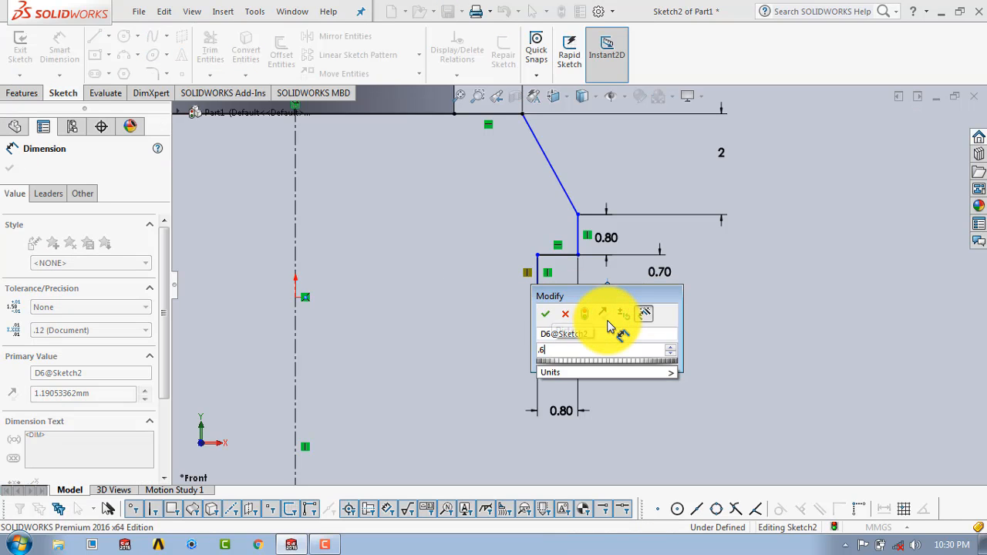
key("Return")
left_click(653, 355)
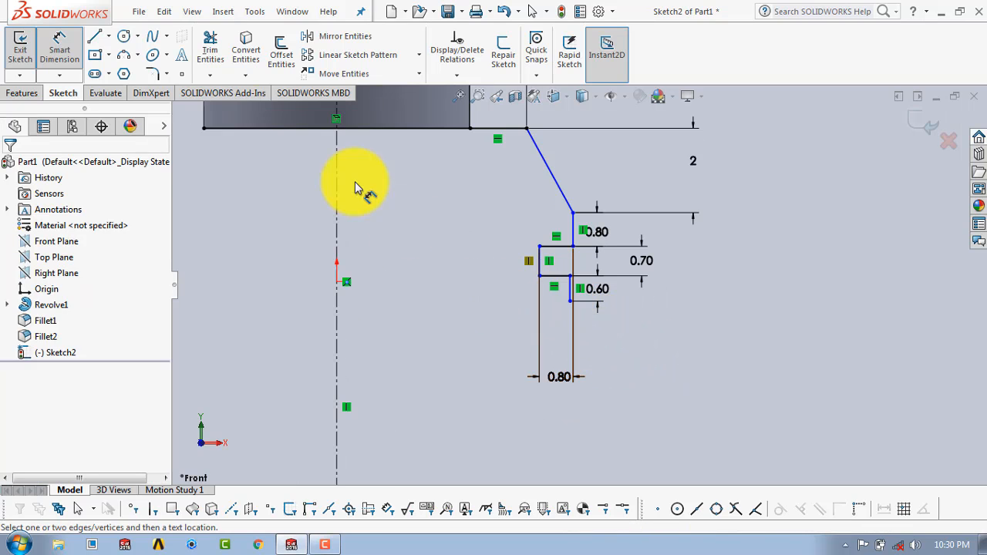
- Continue the profile from its lower end with two more grooves, about 0.73 mm and 0.86 mm high, separated by a 0.74 mm outer vertical line
left_click(66, 52)
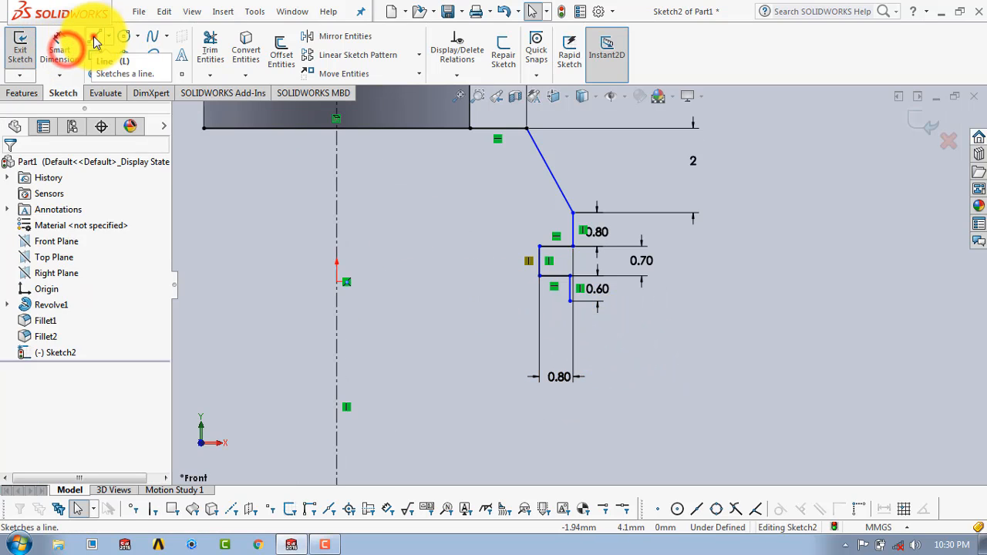
left_click(94, 37)
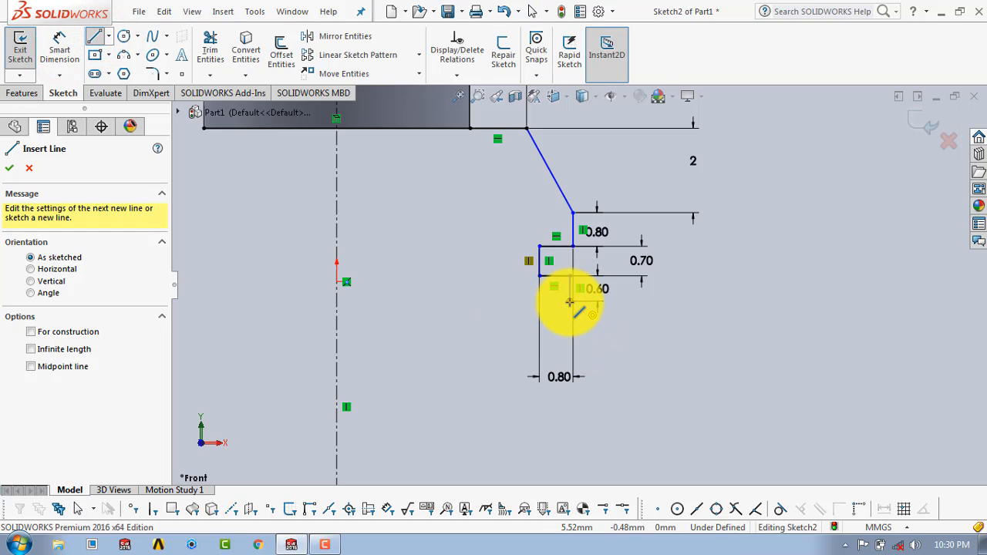
left_click(570, 303)
left_click(539, 302)
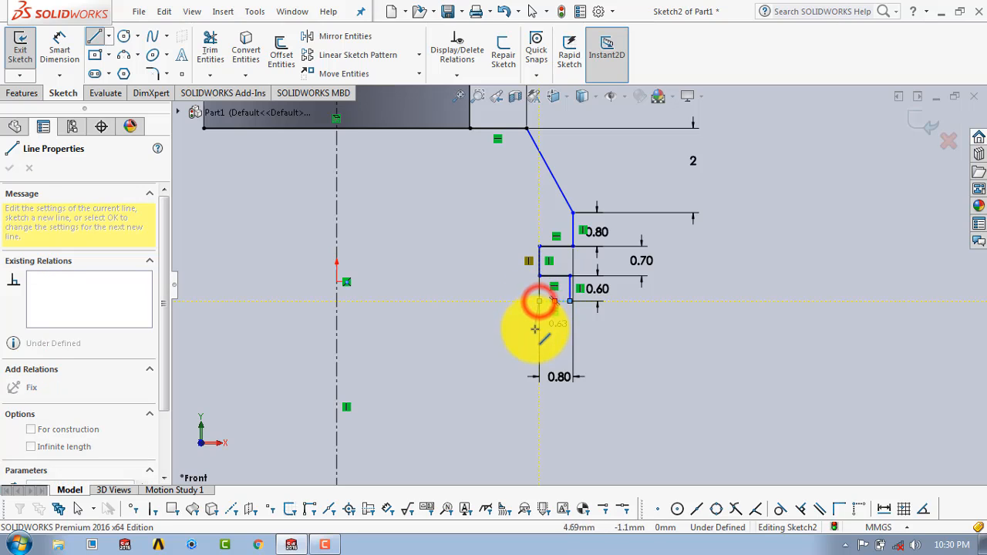
left_click(539, 332)
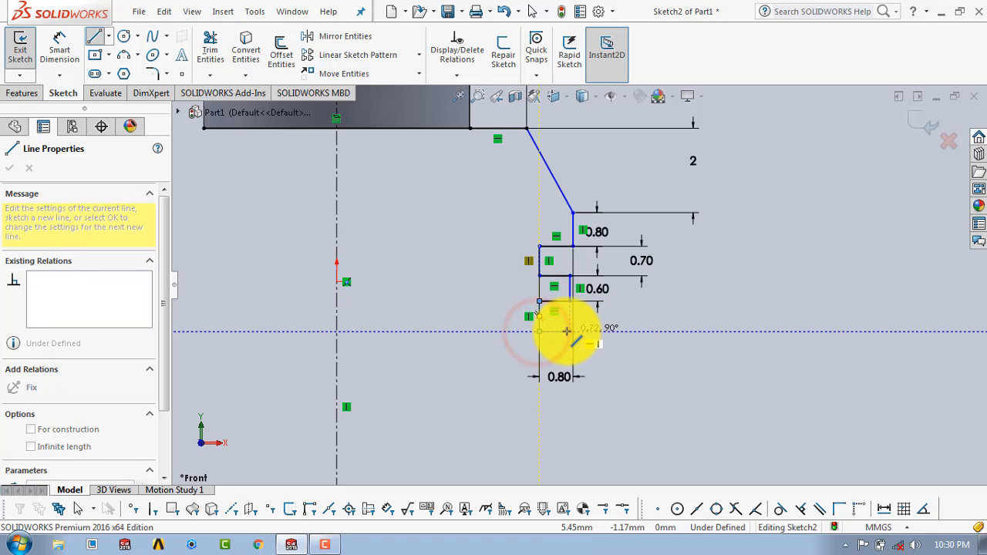
left_click(570, 332)
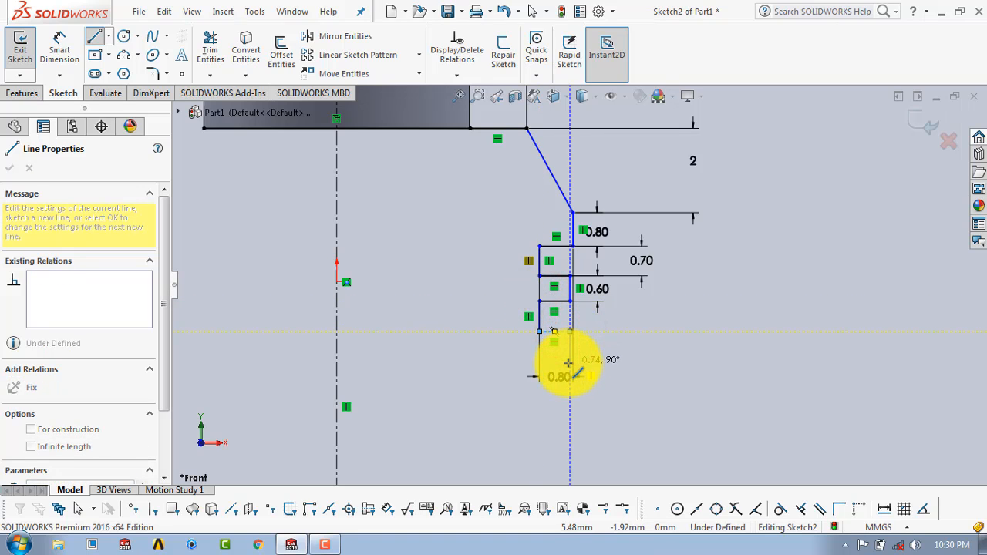
left_click(570, 362)
left_click(539, 362)
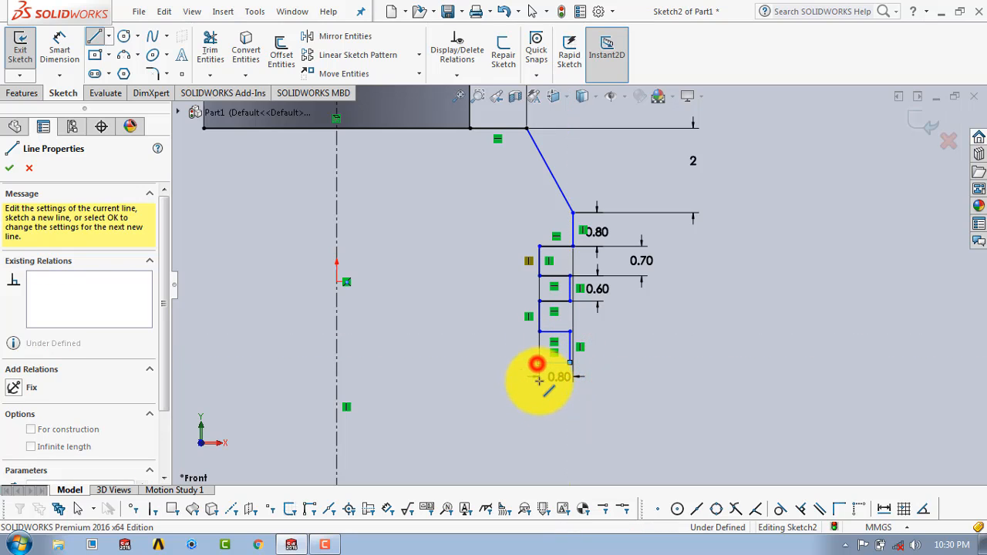
left_click(539, 399)
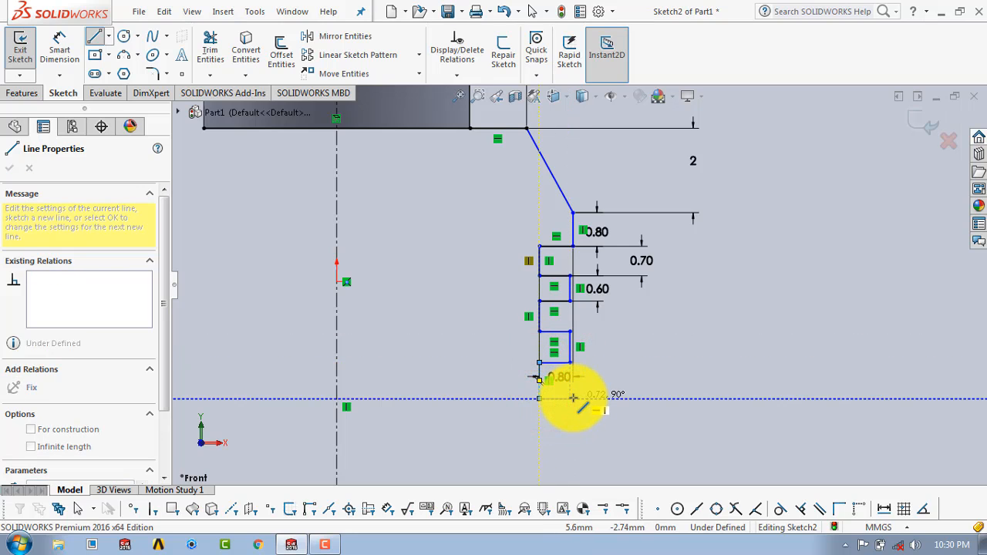
left_click(572, 398)
key("Escape")
key("Escape")
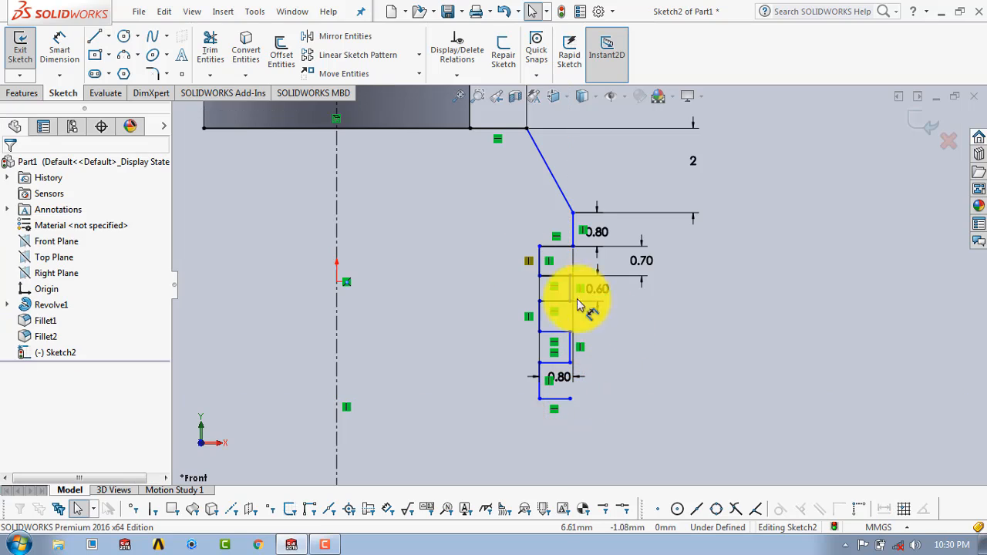
- Dimension the second groove's inner vertical line at 0.7 mm
left_click(51, 42)
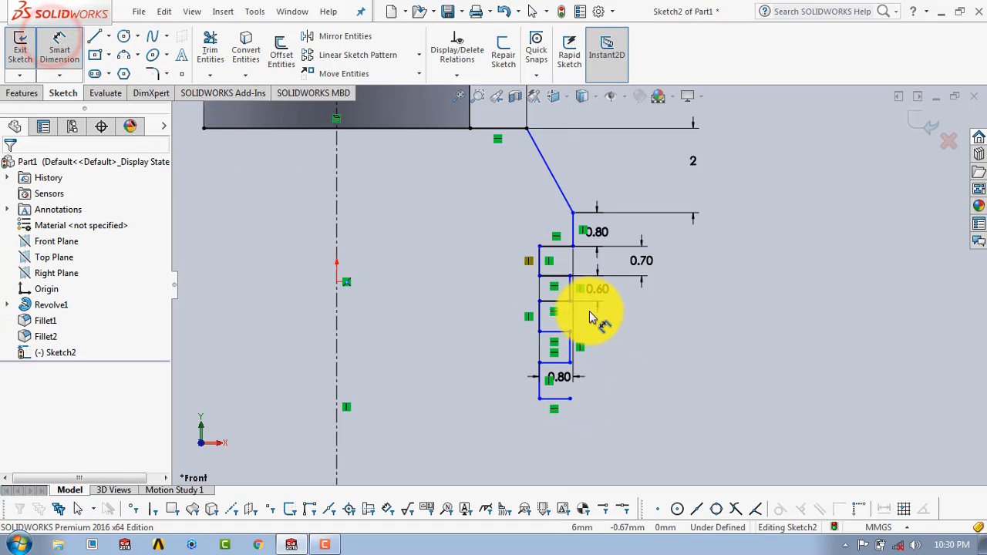
scroll(589, 311, "down", 3)
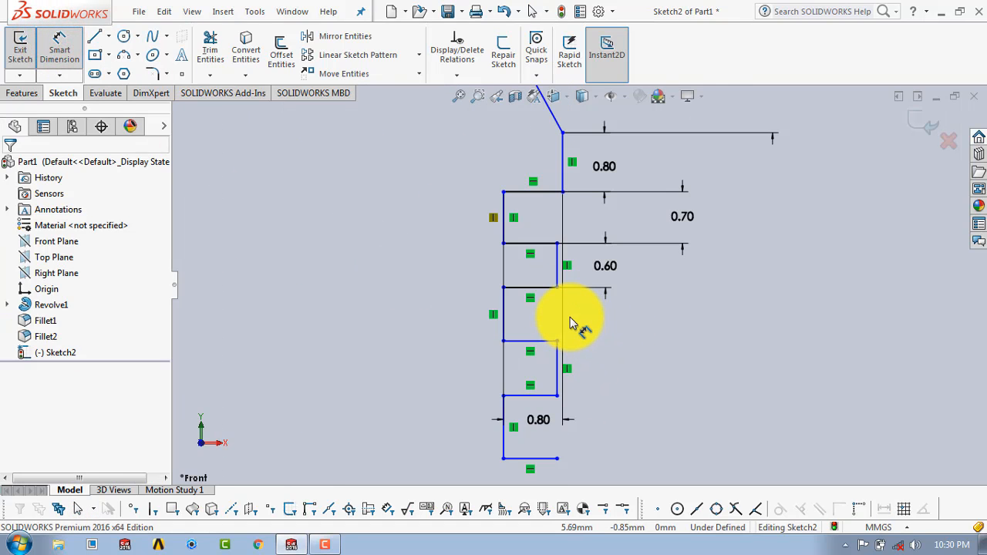
left_click(503, 308)
left_click(617, 320)
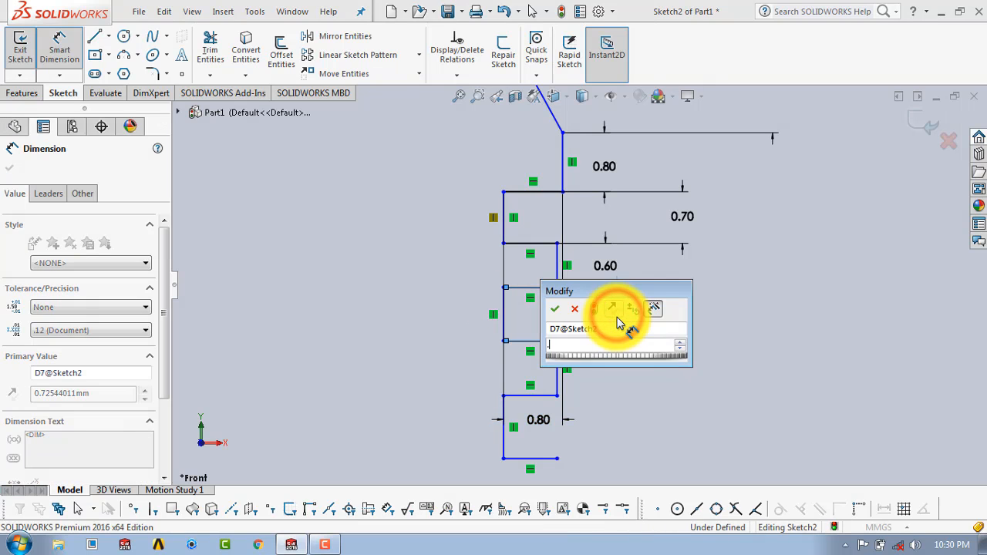
type("0.7")
key("Return")
left_click(638, 401)
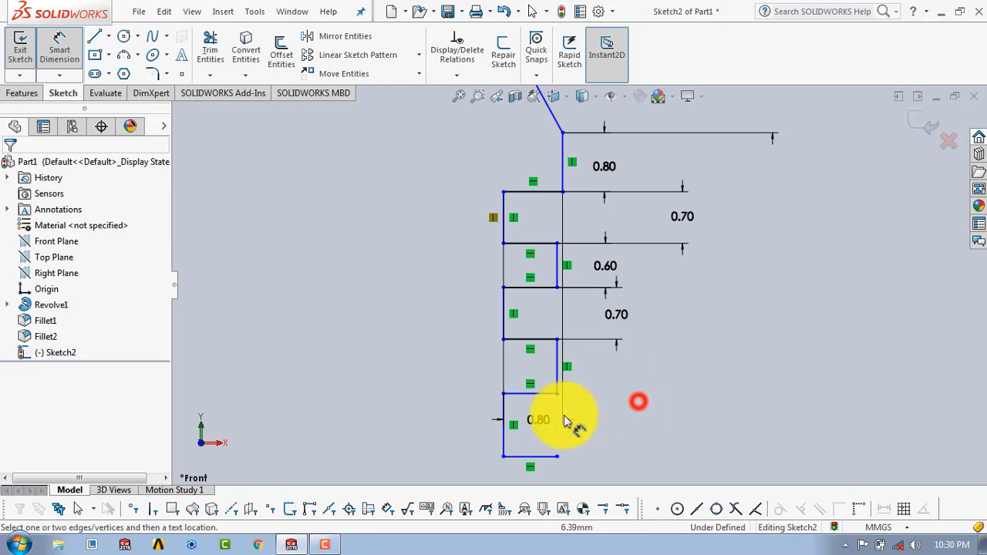
- Set the height of the third, lowest groove to 0.7 mm with a dimension on its inner vertical line
left_click(506, 414)
left_click(611, 422)
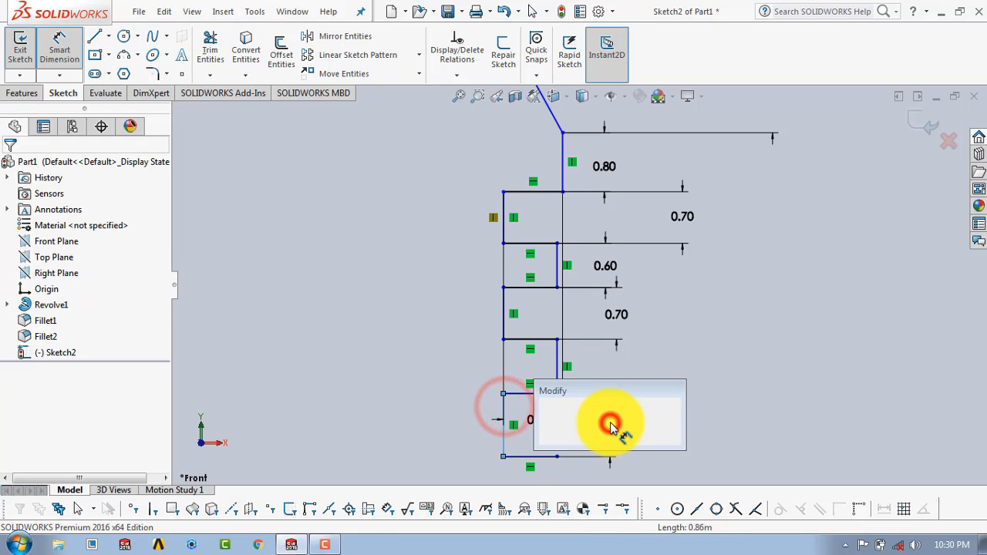
type(".7")
key("Return")
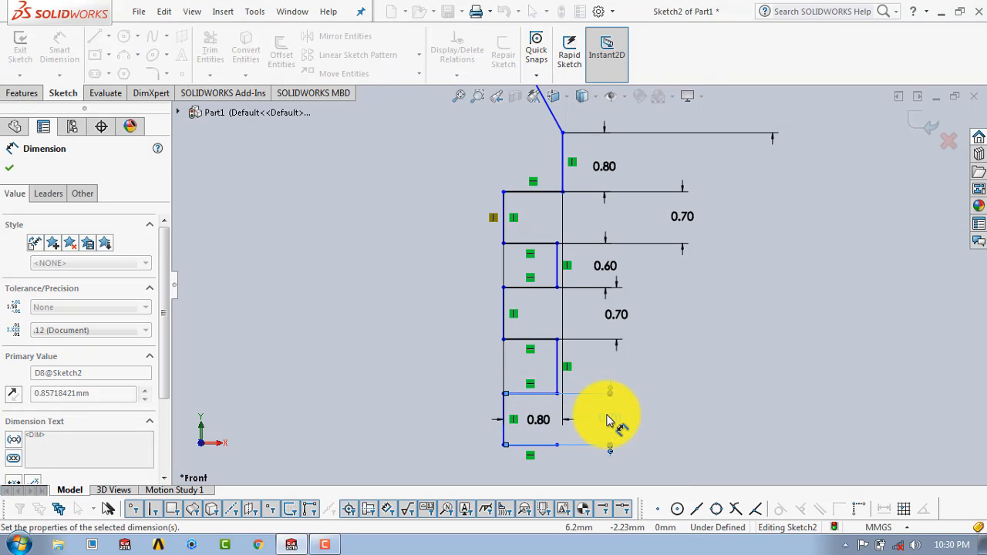
- Dimension the outer vertical line between the second and third grooves at 0.6 mm
left_click(703, 391)
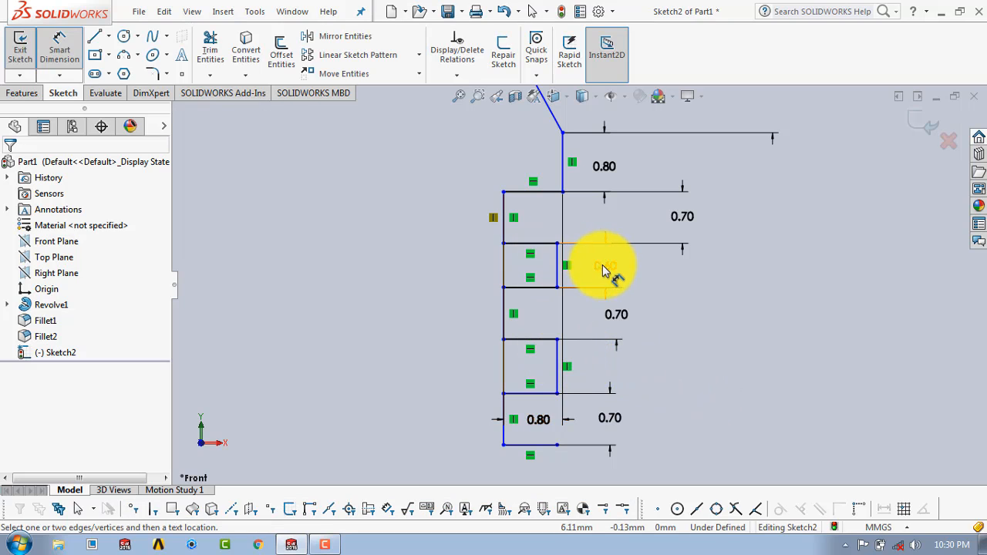
left_click(559, 355)
left_click(598, 366)
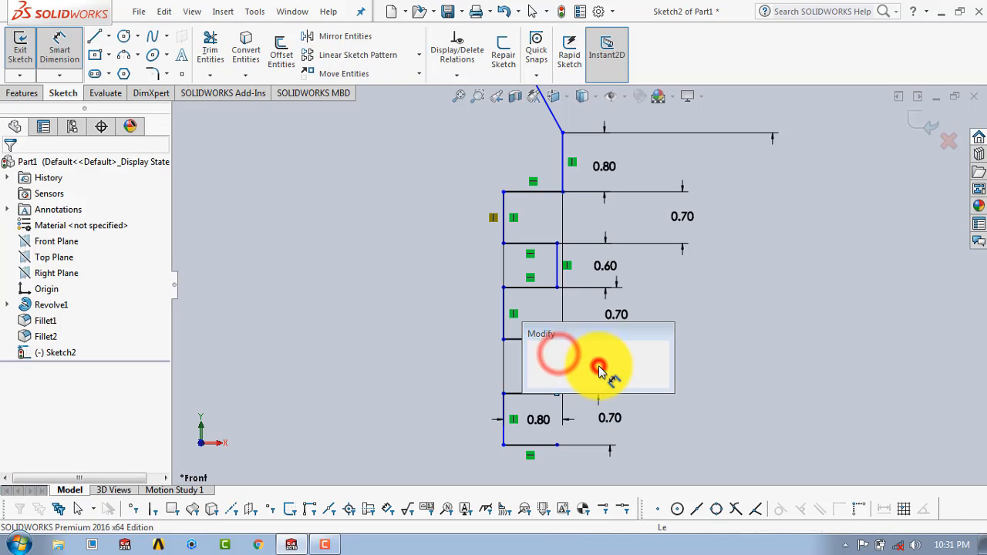
type(".6")
key("Return")
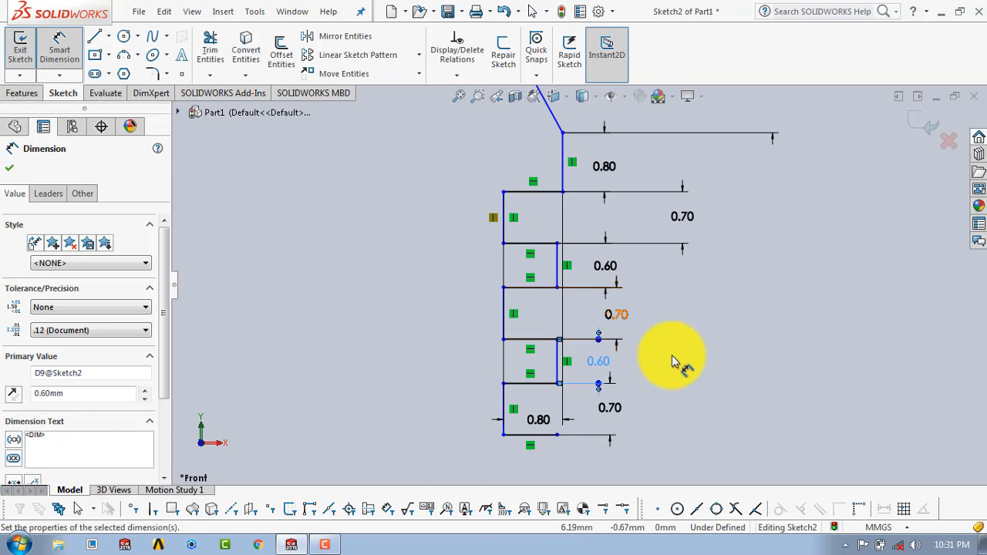
left_click(686, 364)
- Continue the profile from its lower end with an outer vertical line about 0.69 mm long and a fourth groove about 0.72 mm deep
scroll(586, 356, "up", 2)
scroll(579, 344, "down", 2)
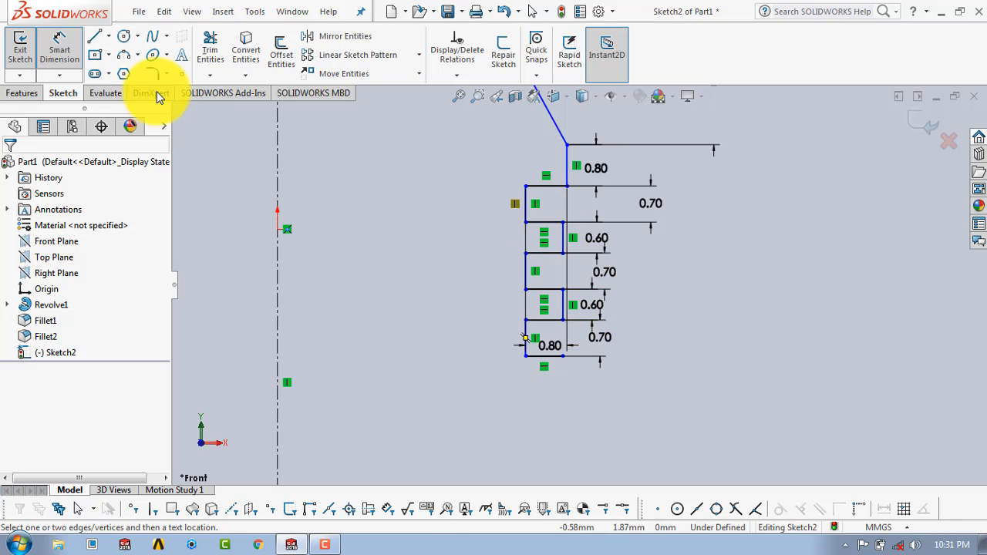
left_click(95, 37)
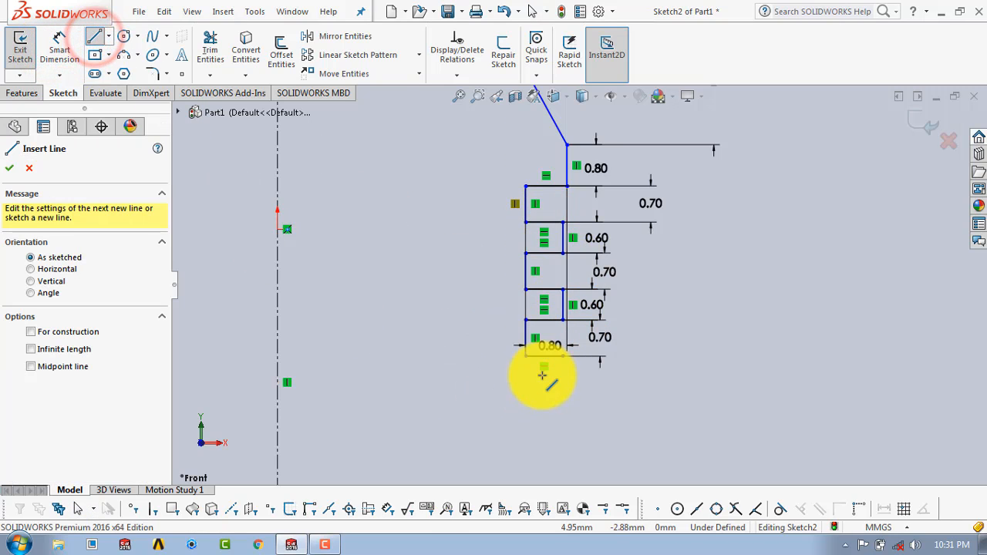
left_click(562, 357)
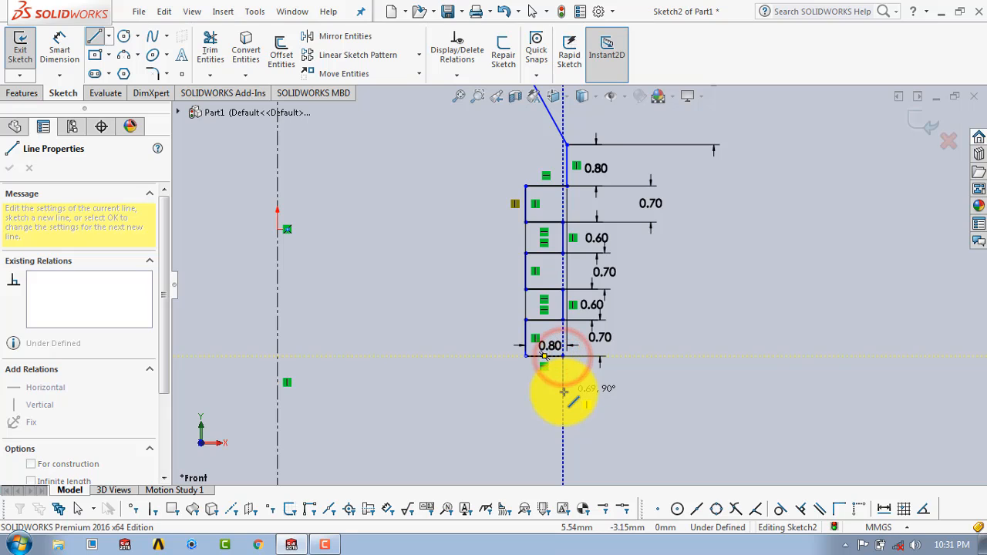
left_click(562, 392)
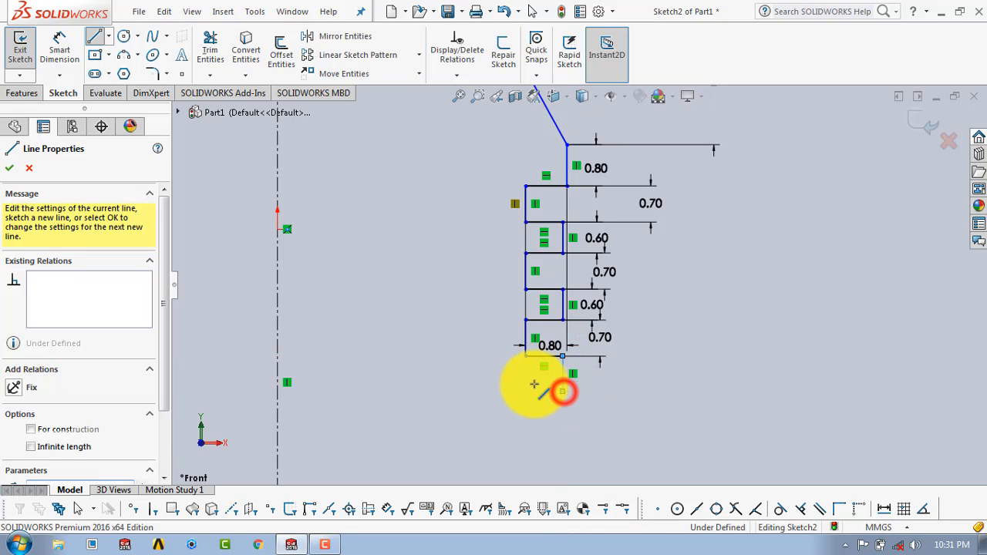
left_click(524, 398)
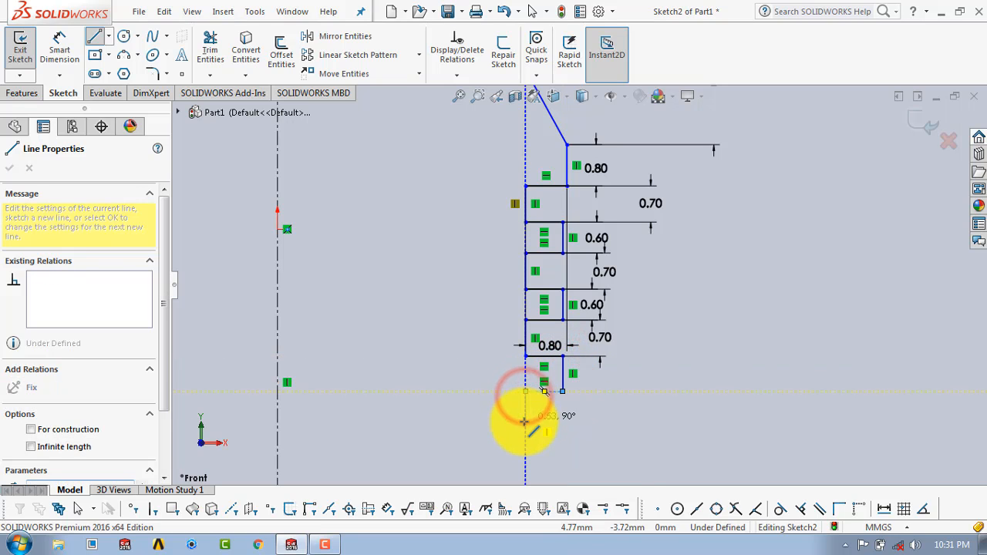
left_click(525, 423)
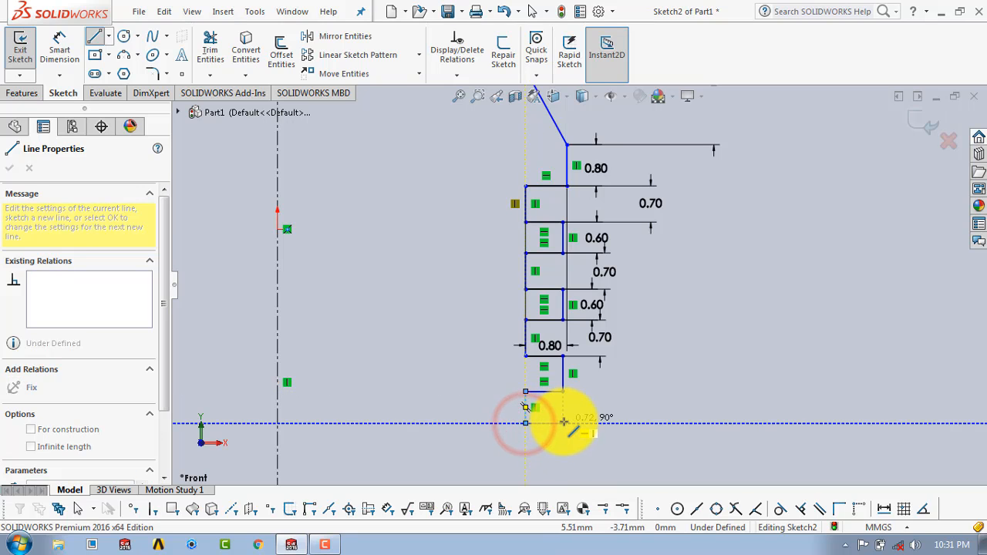
left_click(563, 422)
key("Escape")
- Dimension the outer vertical line between the third and fourth grooves at 0.6 mm
left_click(60, 48)
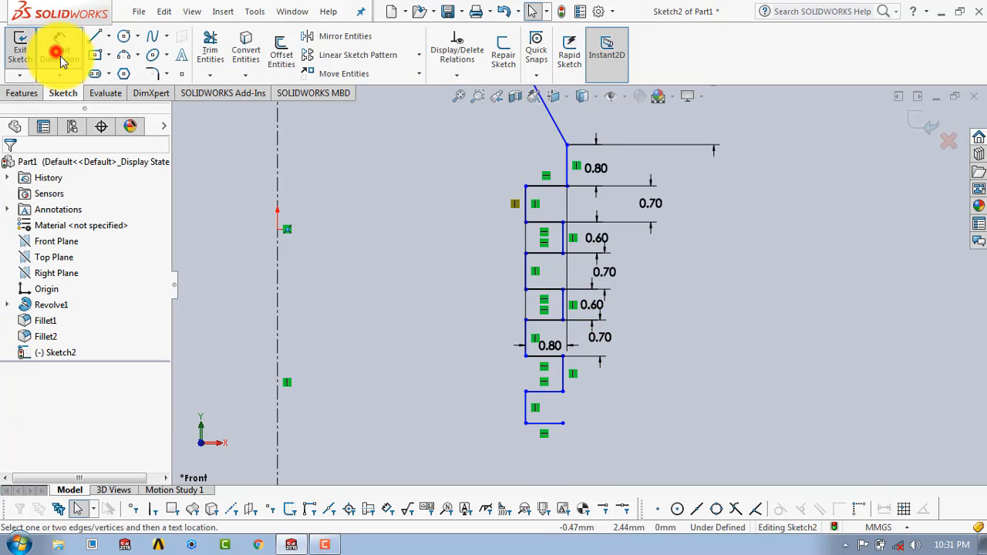
scroll(507, 430, "down", 1)
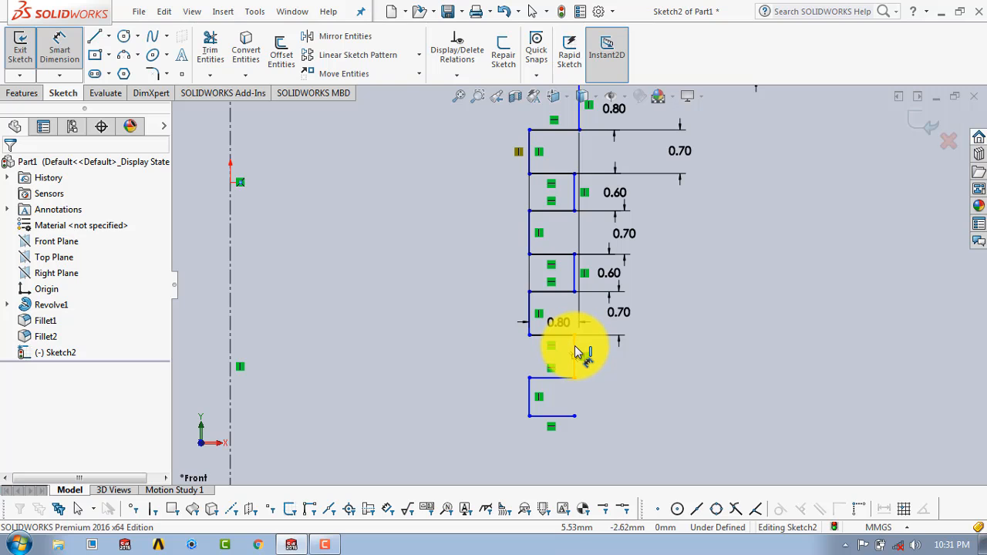
left_click(575, 350)
left_click(596, 355)
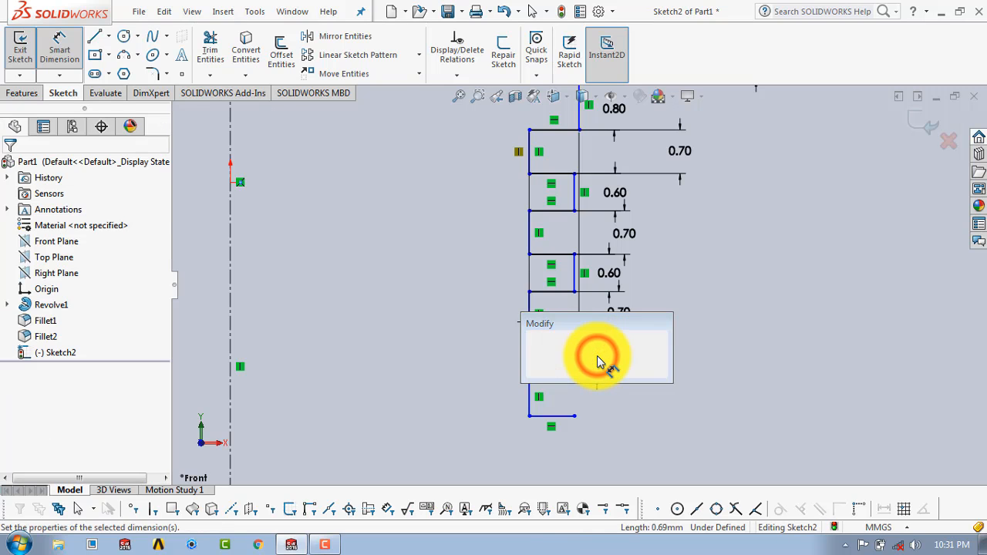
type("0.6")
key("Return")
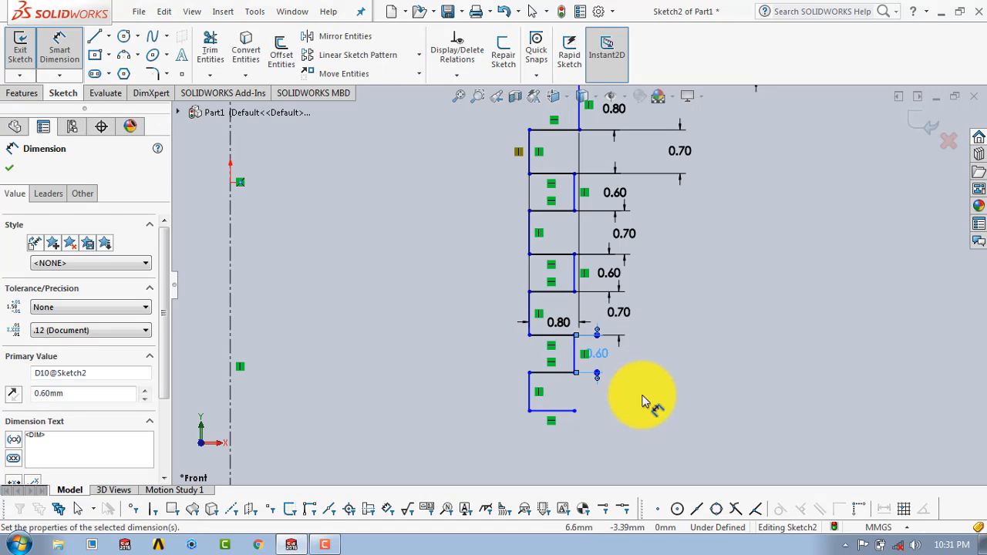
- Set the height of the fourth, lowest groove to 0.7 mm with a dimension on its inner vertical line
left_click(529, 381)
left_click(640, 392)
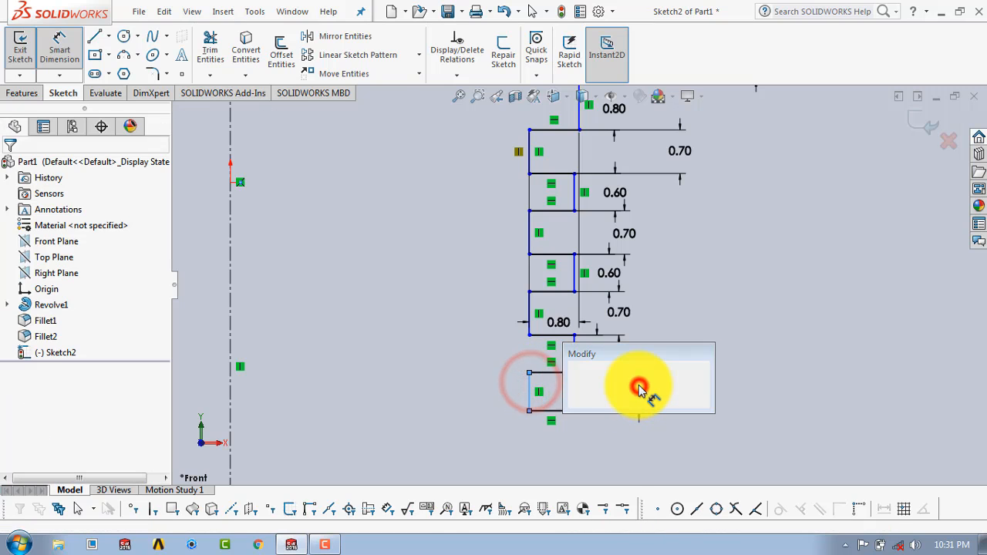
type("0.7")
key("Return")
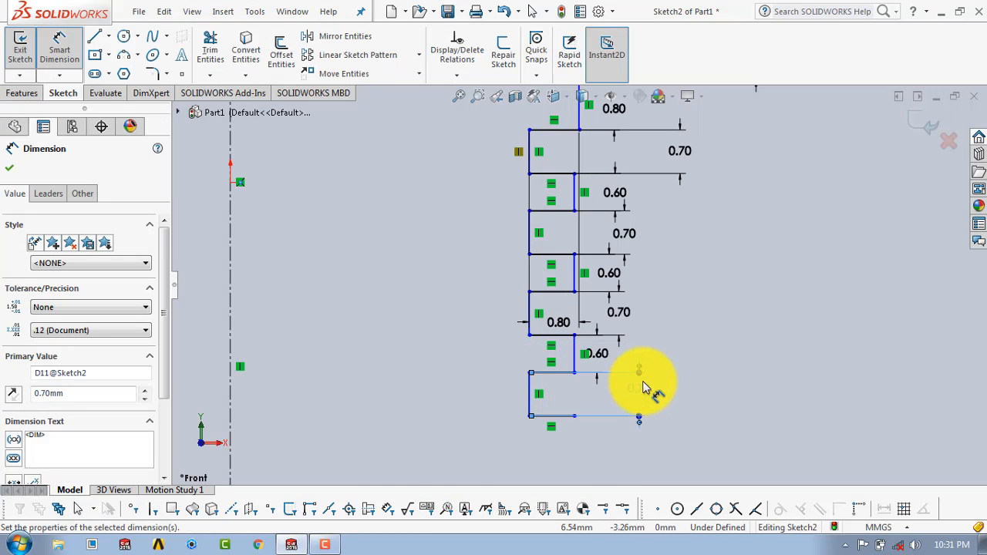
left_click(60, 46)
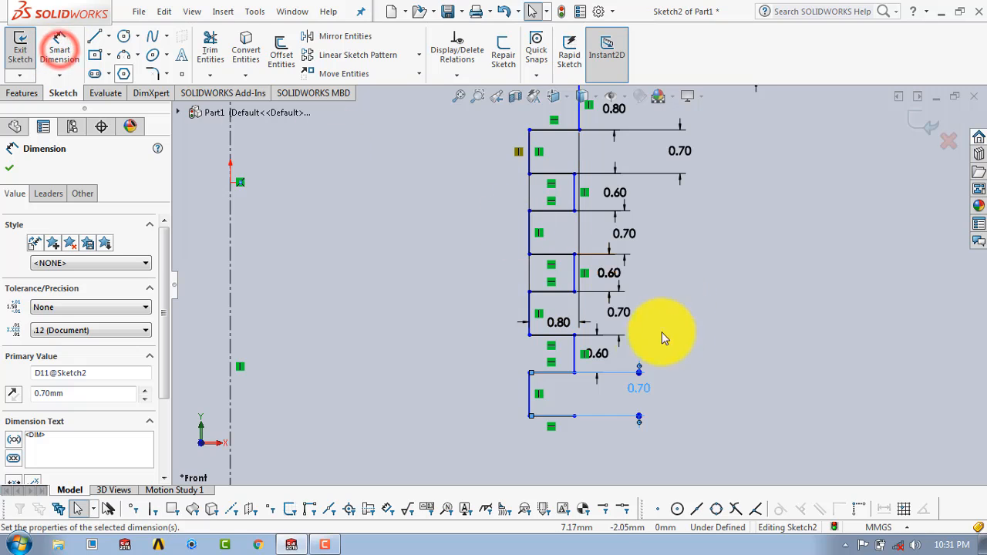
scroll(645, 345, "up", 3)
left_click(10, 168)
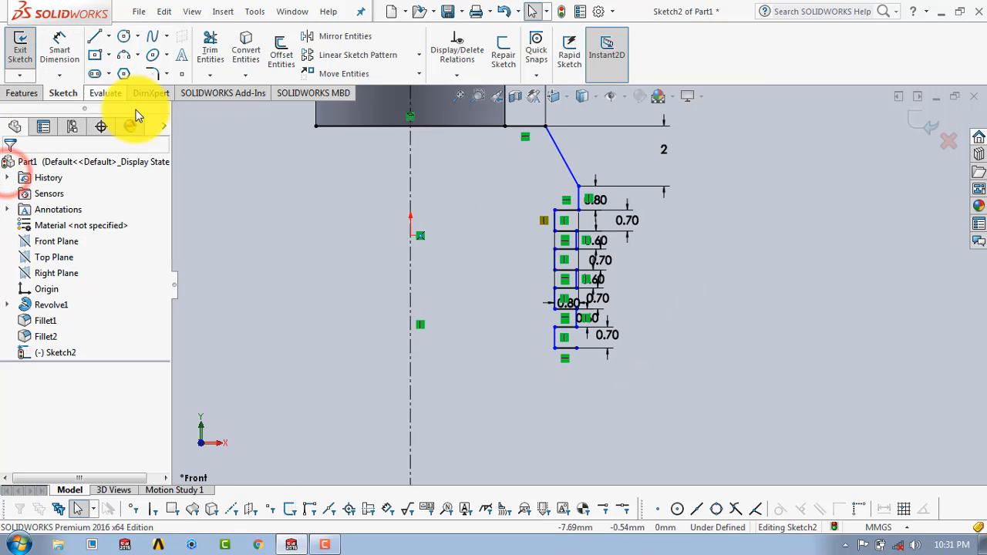
- Extend the profile below the fourth groove with a vertical line about 0.77 mm, a 0.36 mm inward line, an outward-slanting line and a vertical line
scroll(571, 420, "down", 2)
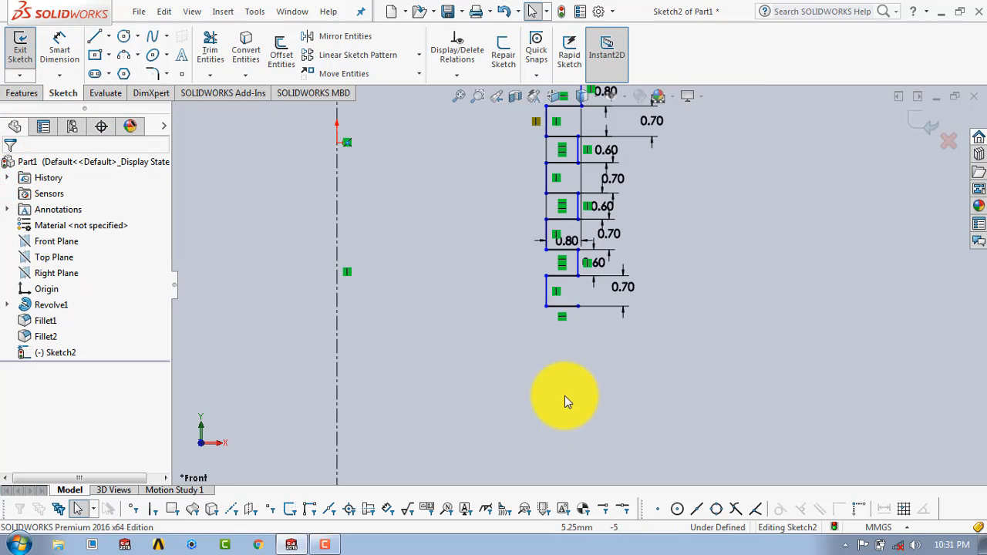
left_click(95, 35)
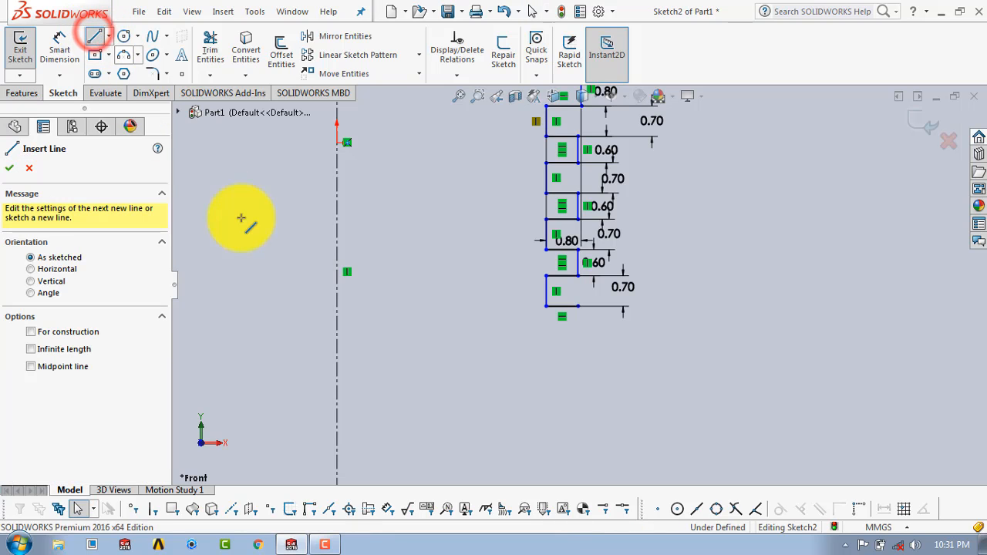
left_click(579, 308)
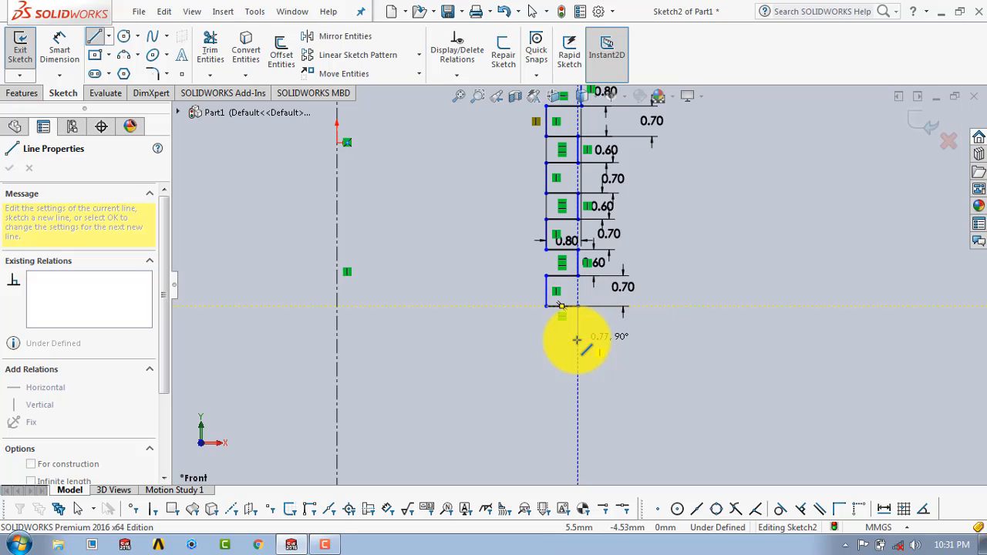
left_click(577, 340)
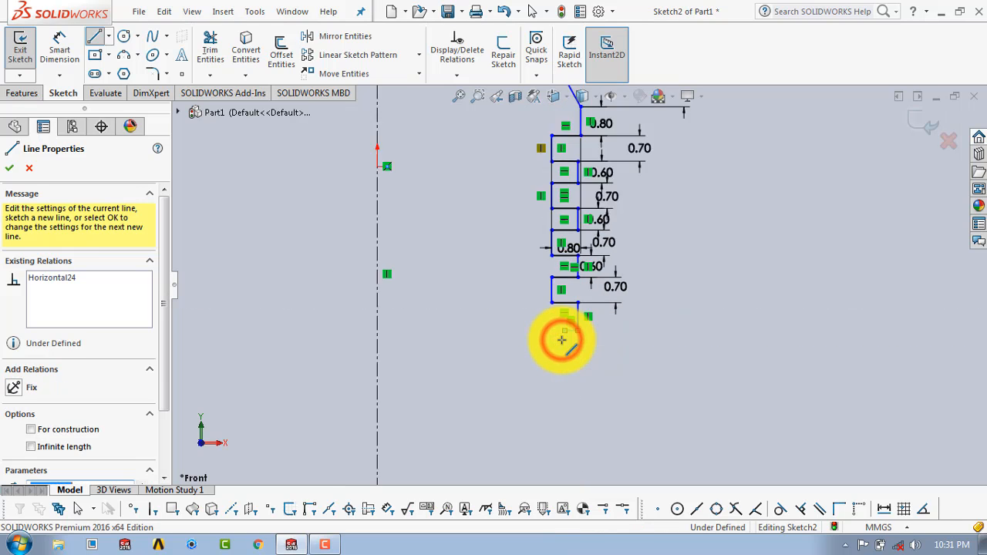
scroll(561, 339, "up", 2)
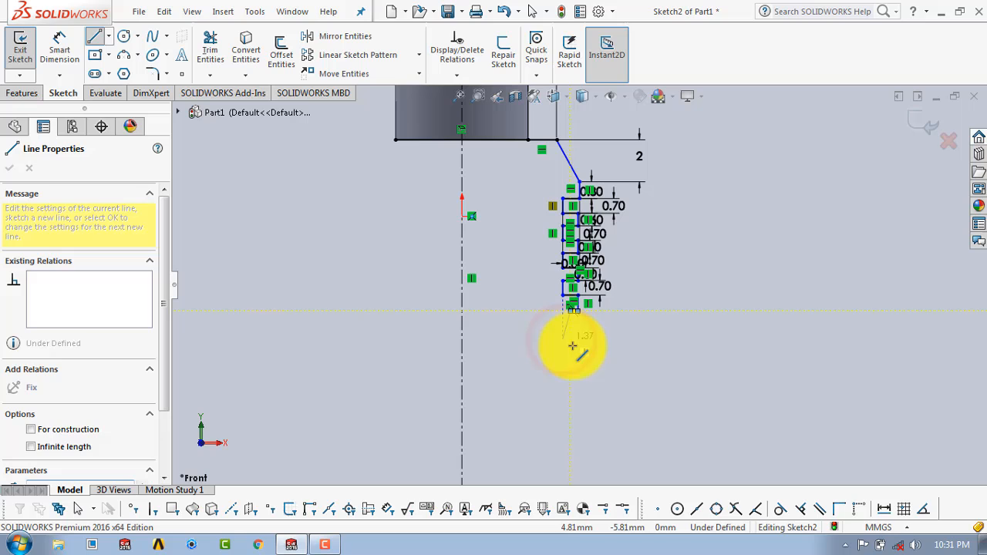
left_click(610, 394)
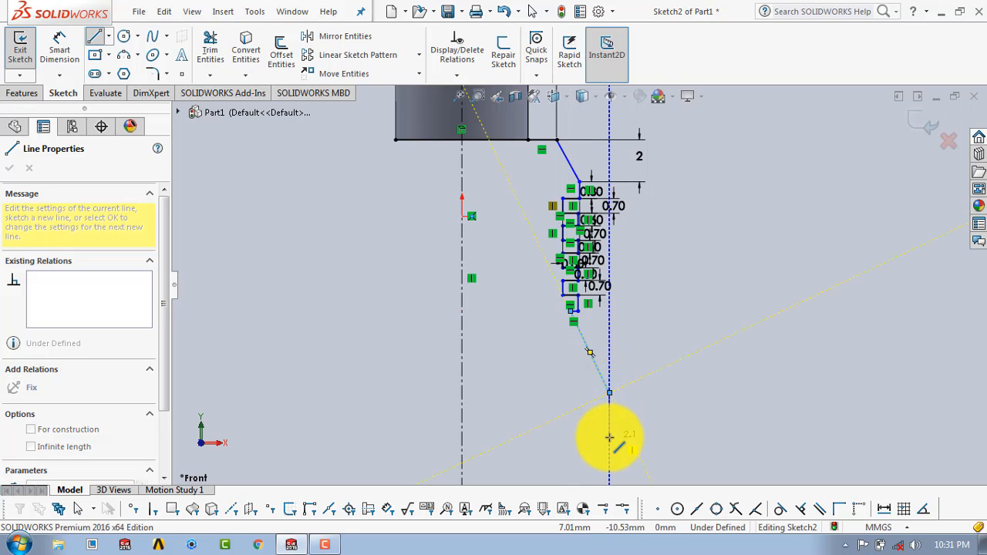
left_click(609, 438)
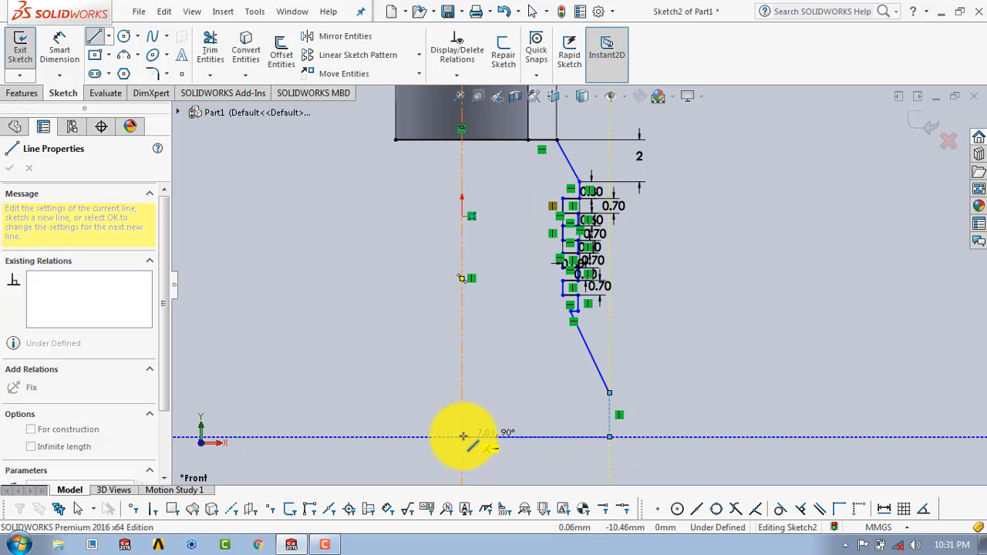
- Close the half-profile with a horizontal line about 7 mm long to the centerline and a line up the axis, and trim the top line beyond the axis
left_click(463, 437)
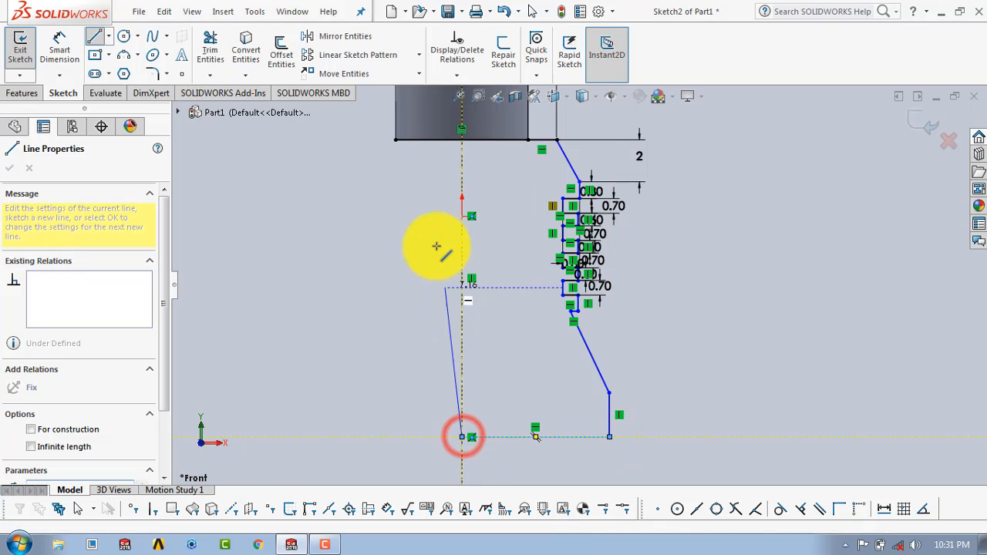
left_click(460, 141)
key("Escape")
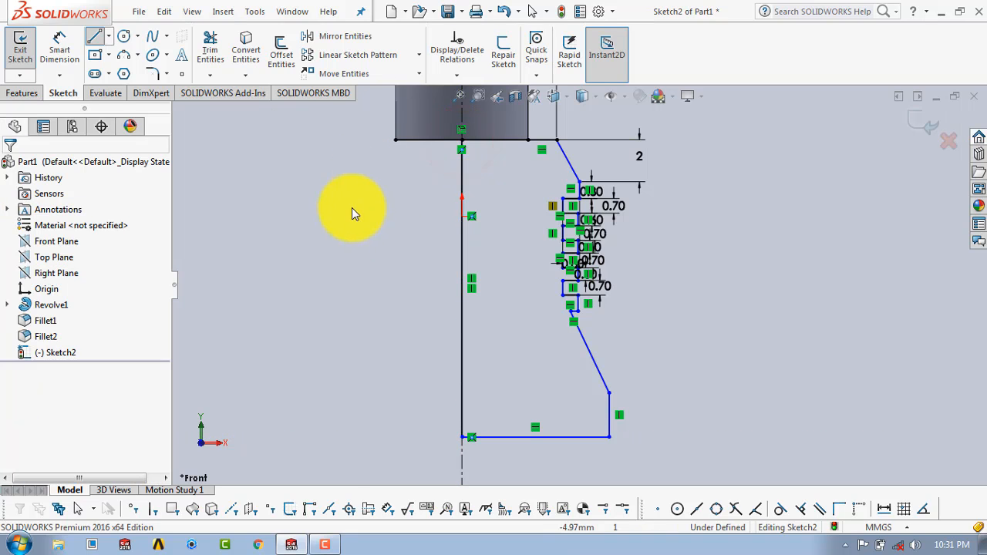
left_click(208, 46)
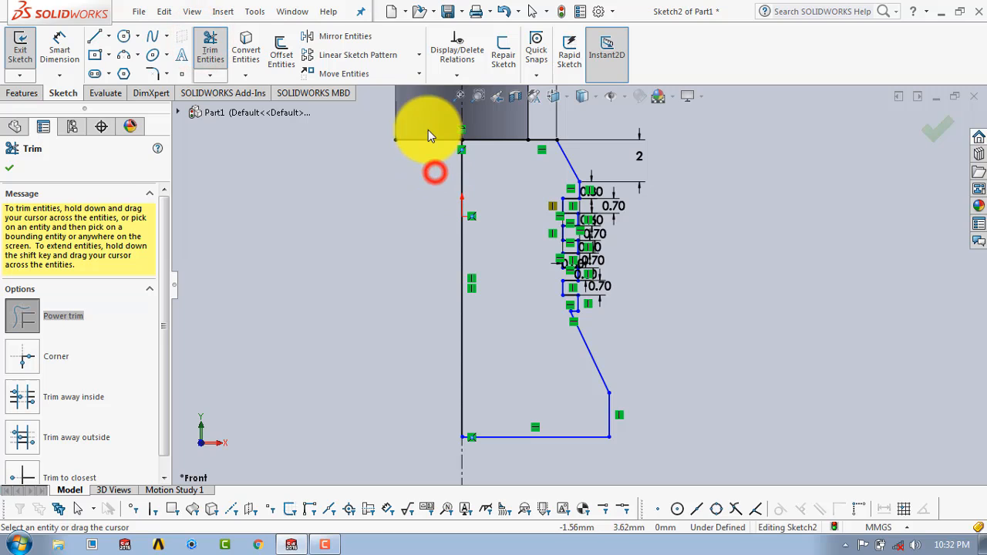
left_click(10, 173)
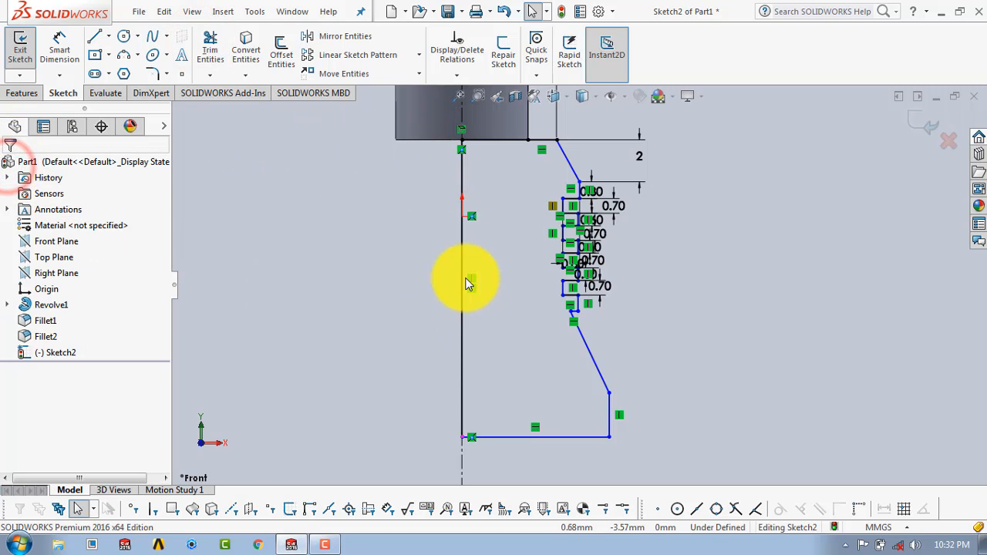
- Dimension the outer vertical line directly below the fourth groove at 0.6 mm
left_click(50, 44)
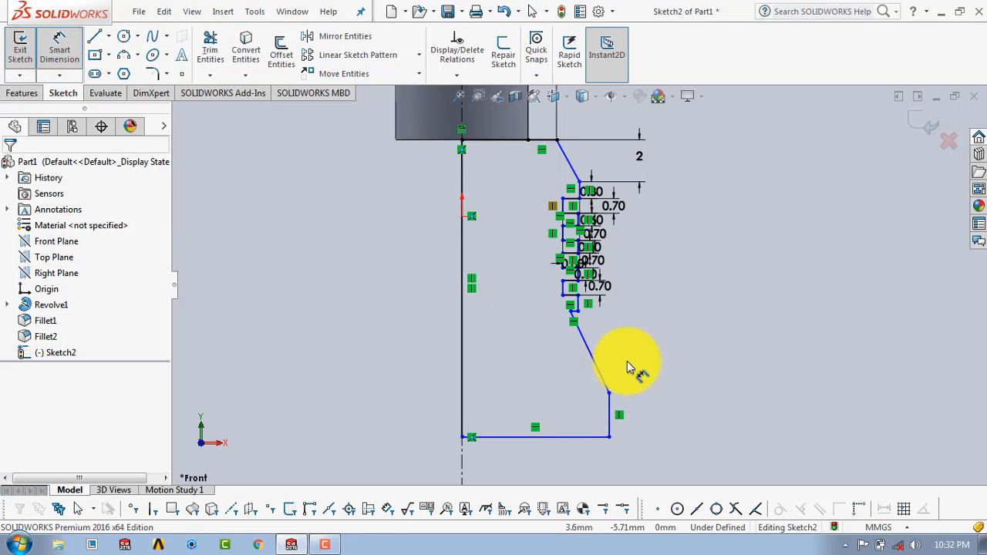
scroll(575, 270, "down", 5)
scroll(567, 261, "down", 3)
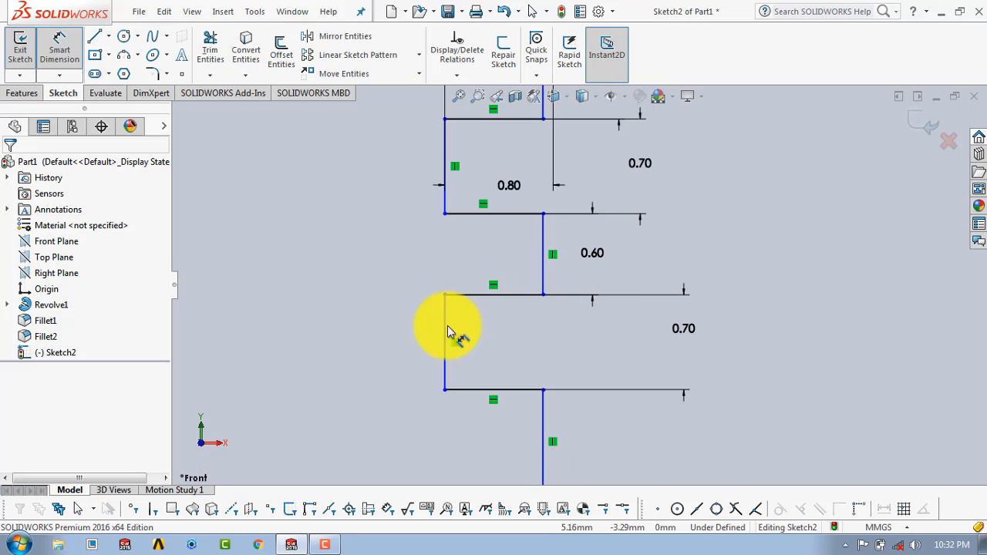
scroll(683, 323, "up", 2)
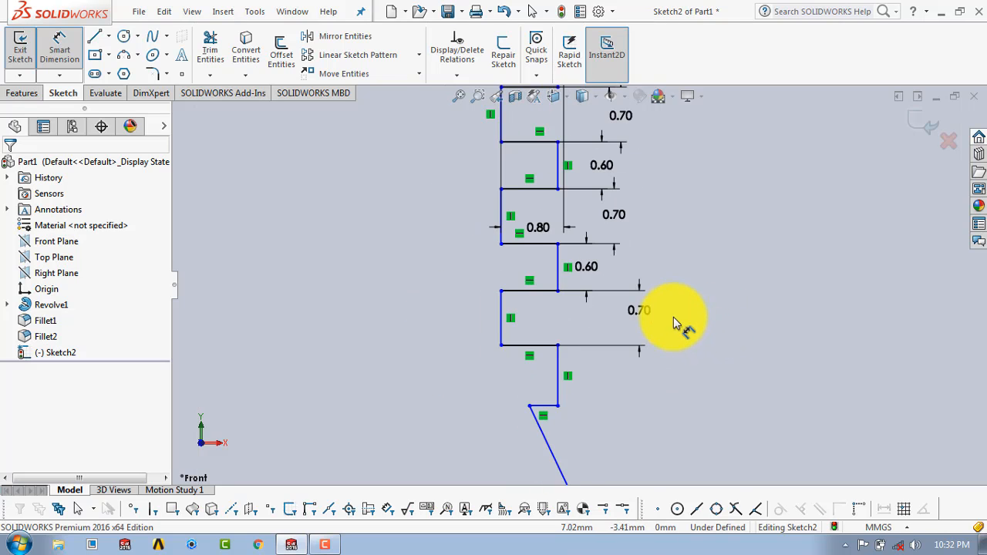
scroll(564, 356, "up", 3)
left_click(565, 341)
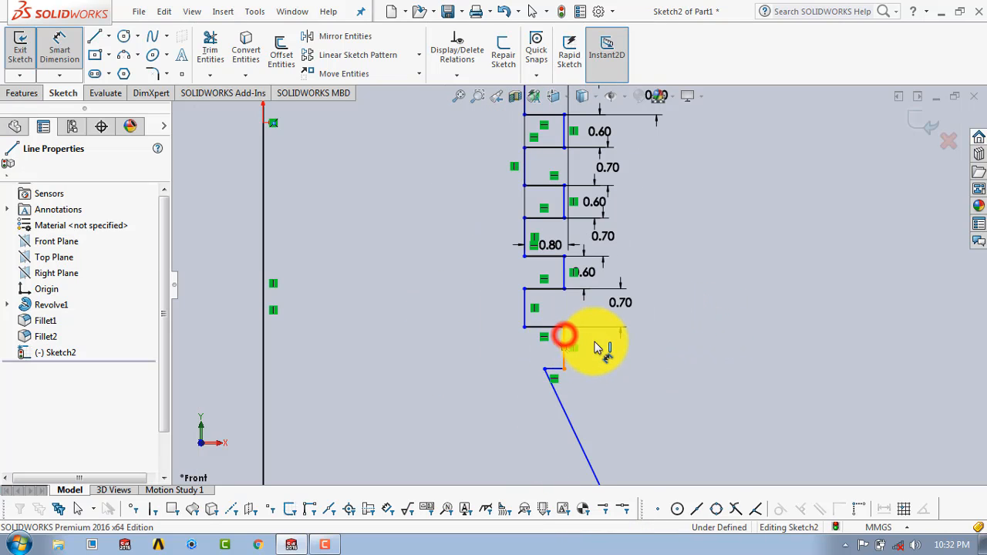
left_click(599, 348)
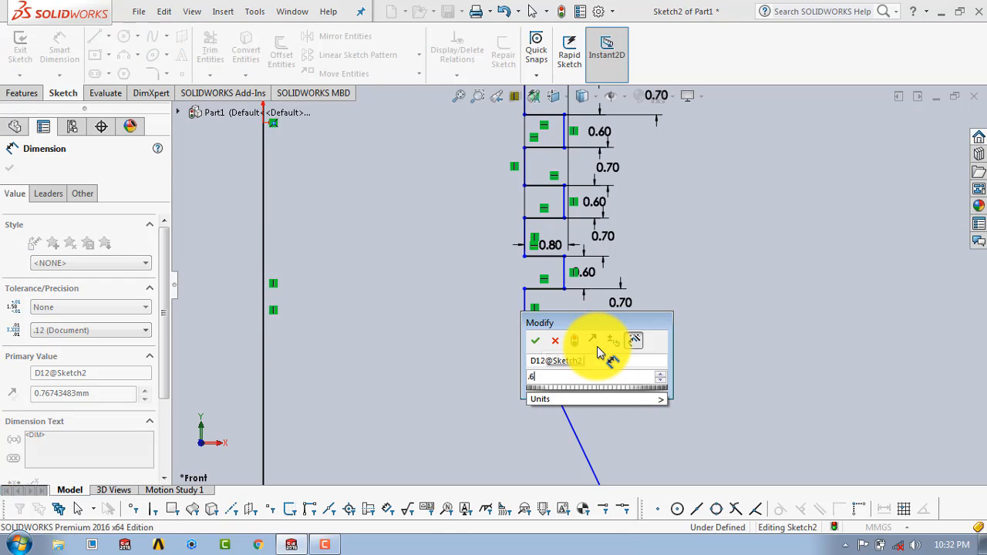
type("0.6")
key("Return")
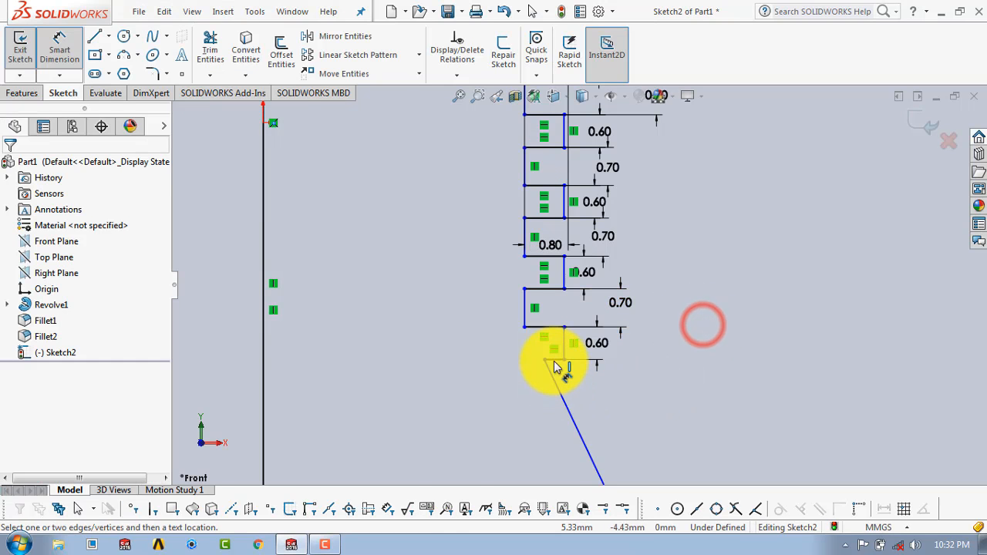
- Dimension the short horizontal line below the lowest groove at 0.4 mm
left_click(555, 360)
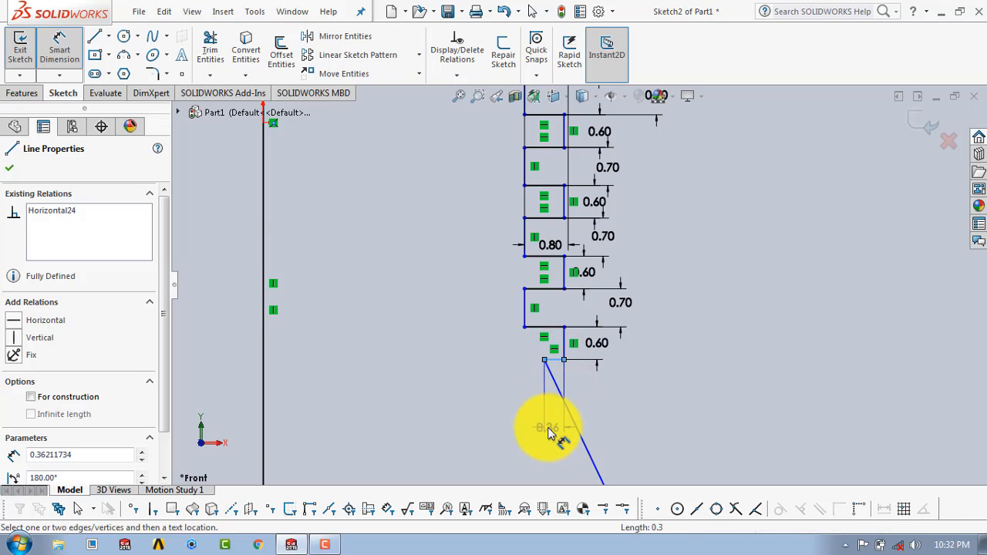
left_click(553, 432)
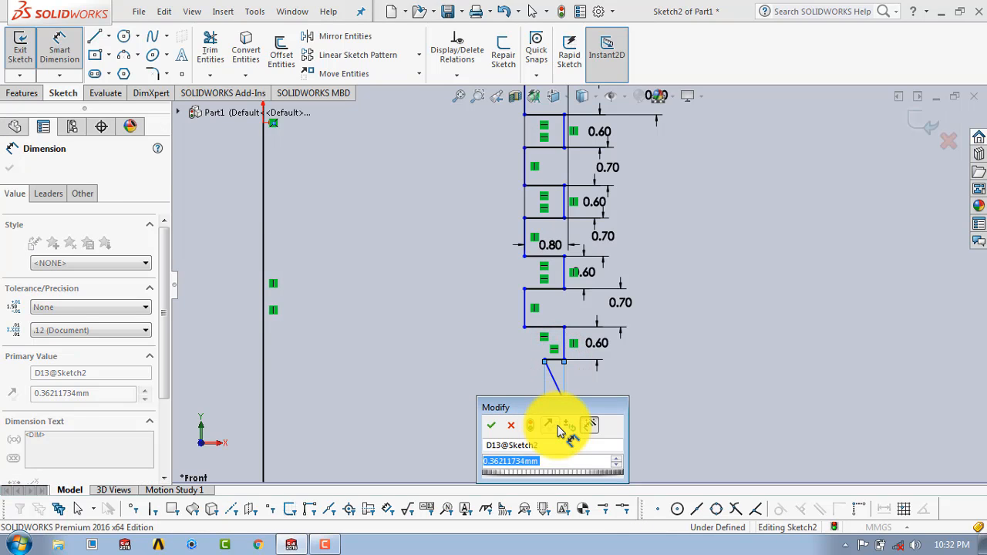
type(".4")
key("Return")
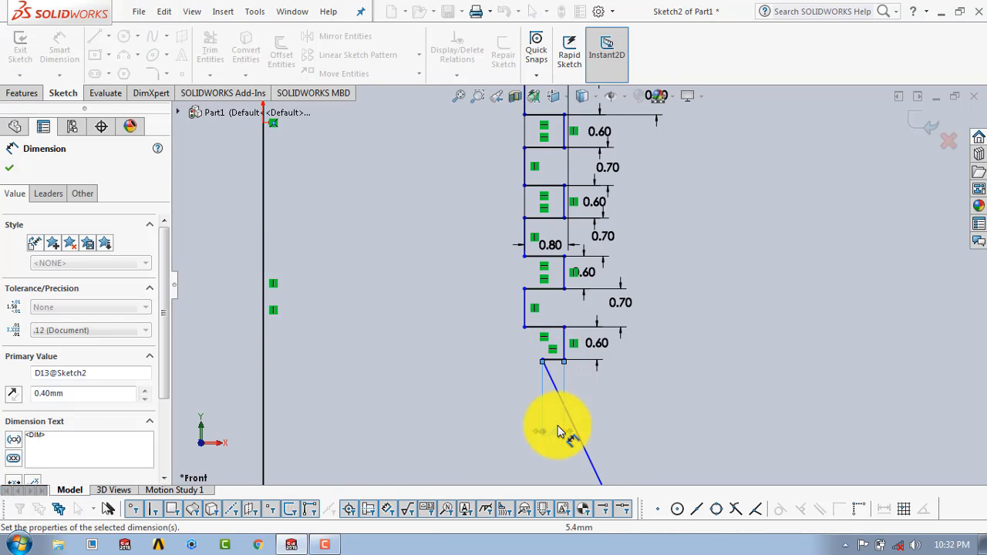
left_click(671, 389)
- Set the vertical distance between the endpoints of the lower slanted line to 2 mm
scroll(628, 357, "up", 5)
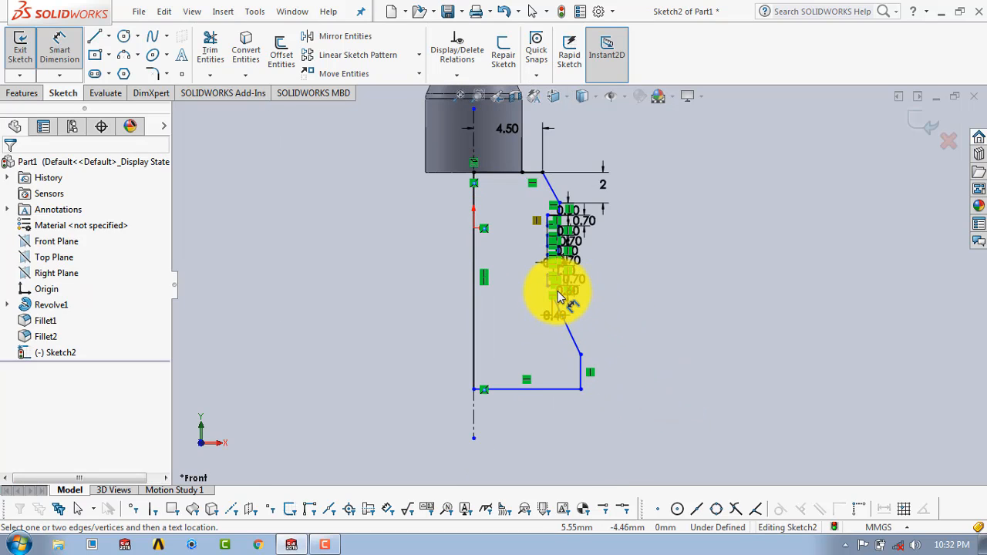
scroll(560, 297, "down", 3)
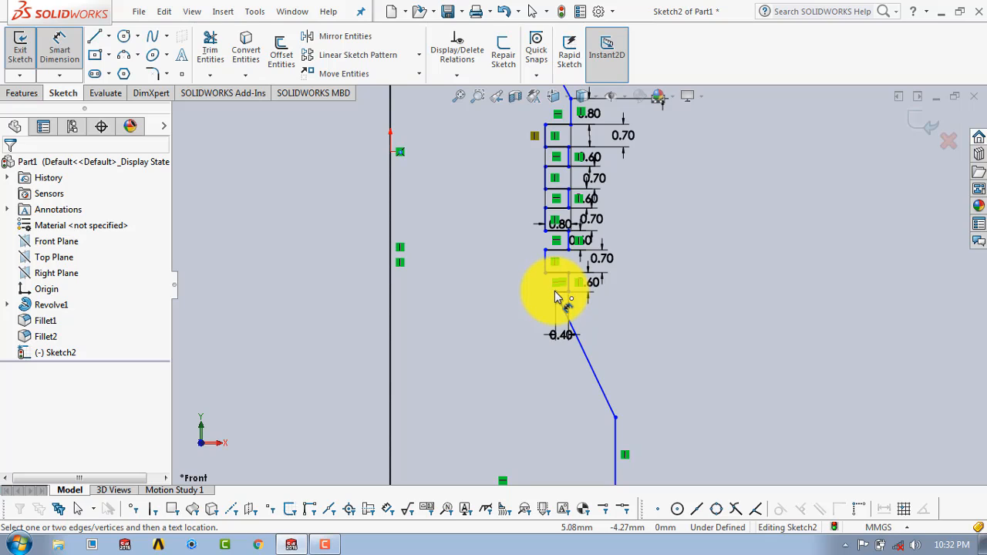
scroll(558, 296, "down", 2)
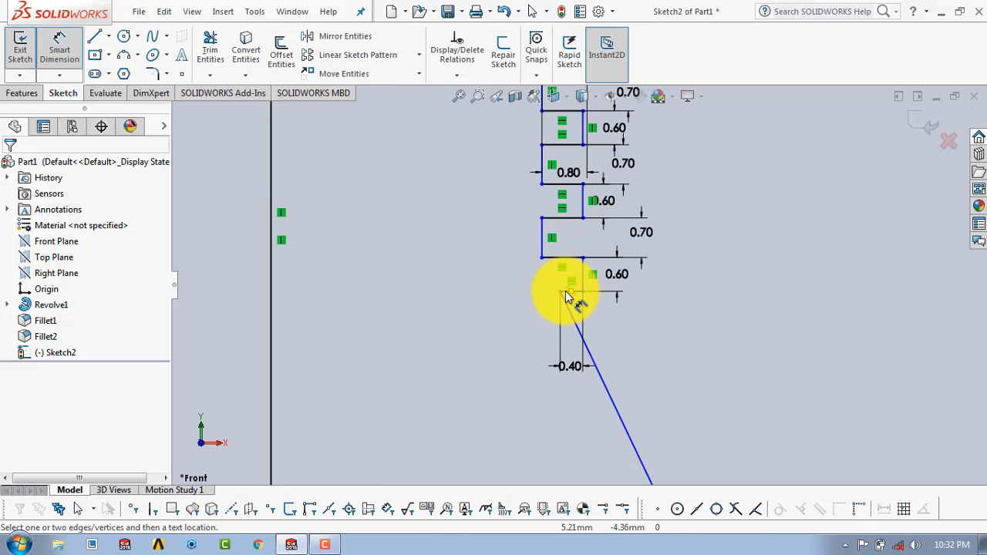
scroll(560, 297, "down", 2)
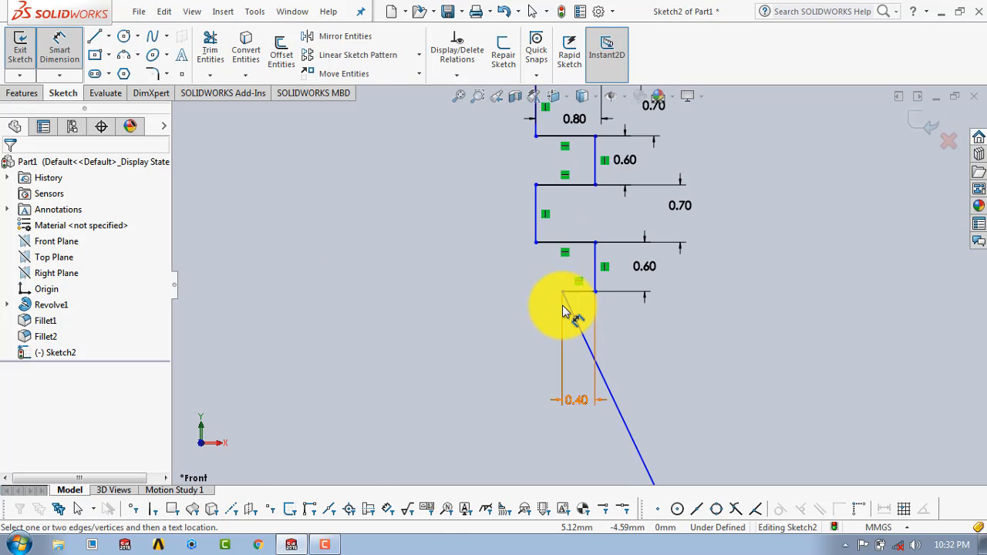
left_click(562, 290)
scroll(562, 290, "up", 3)
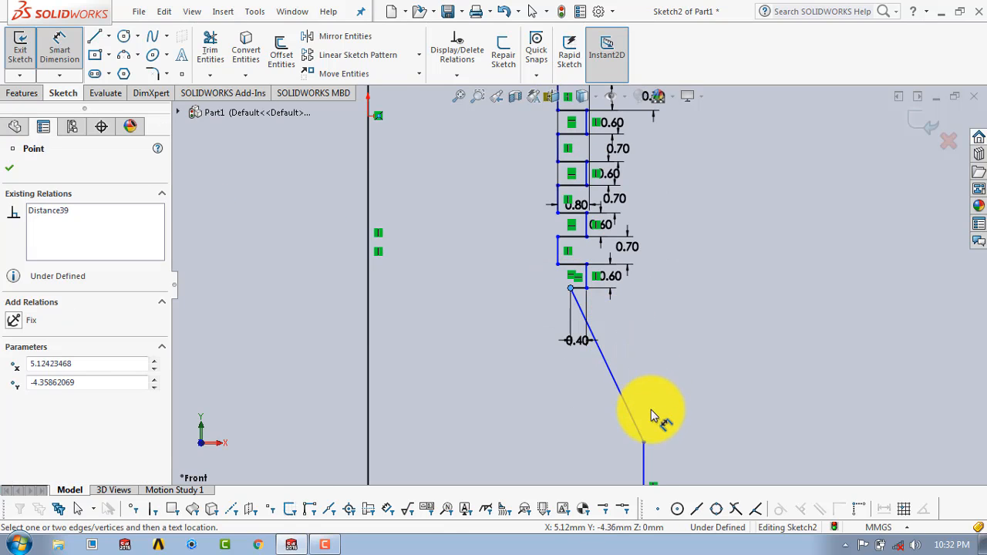
left_click(644, 442)
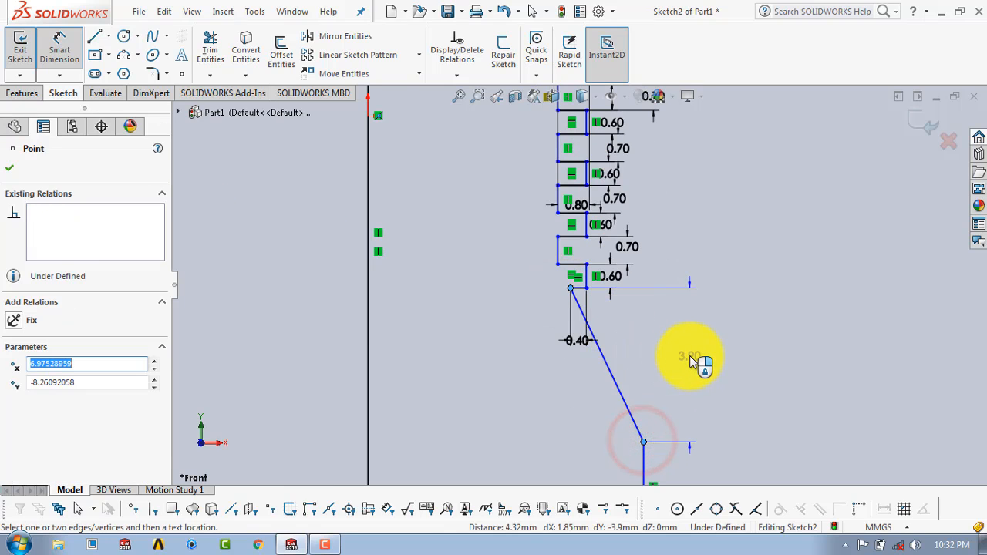
left_click(692, 361)
type("2")
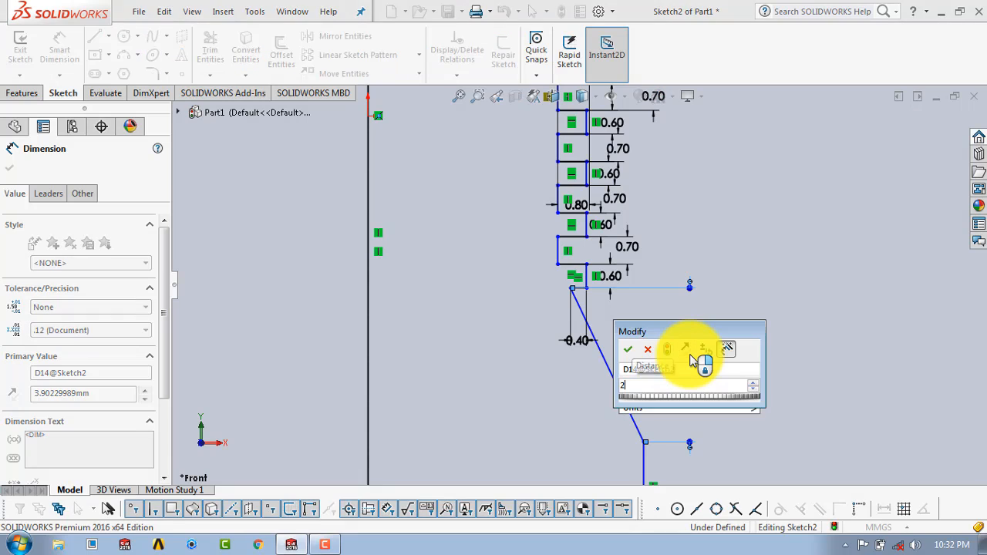
key("Return")
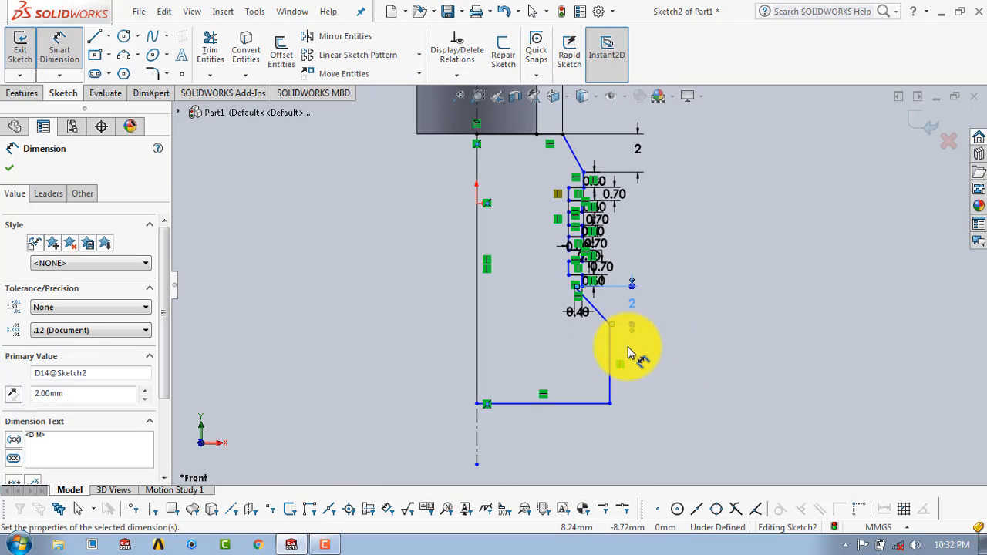
- Dimension the distance from the axis line to the outer vertical line of the base at 6 mm
left_click(475, 339)
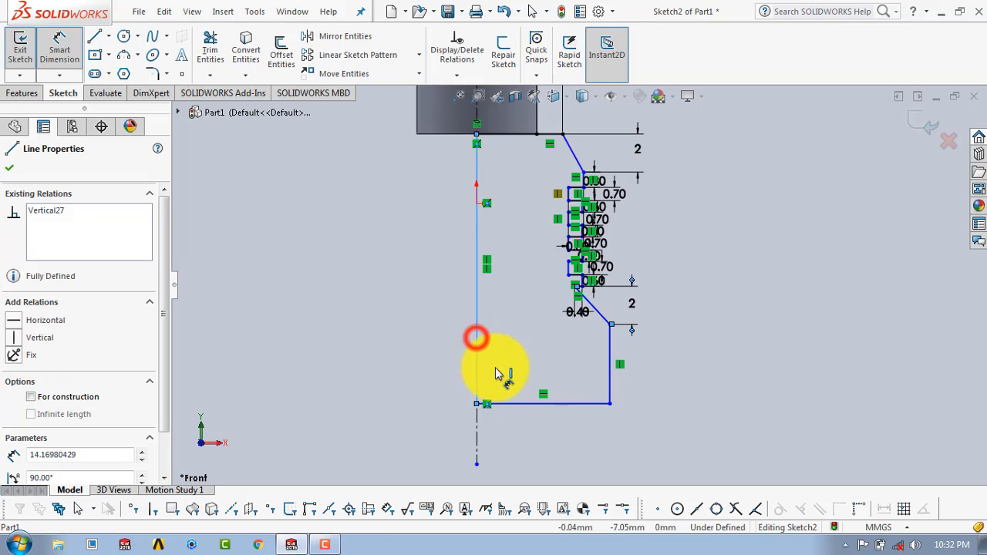
left_click(609, 342)
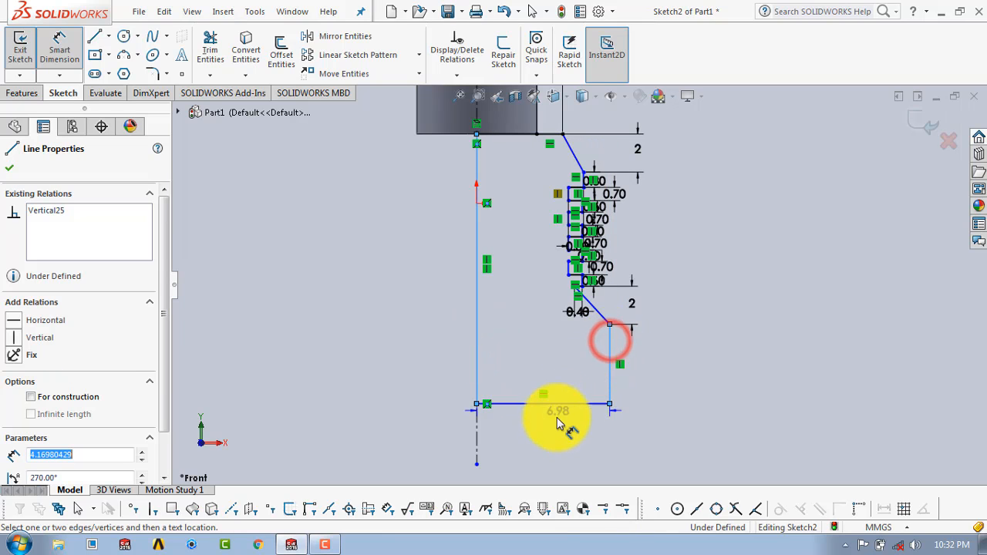
left_click(558, 450)
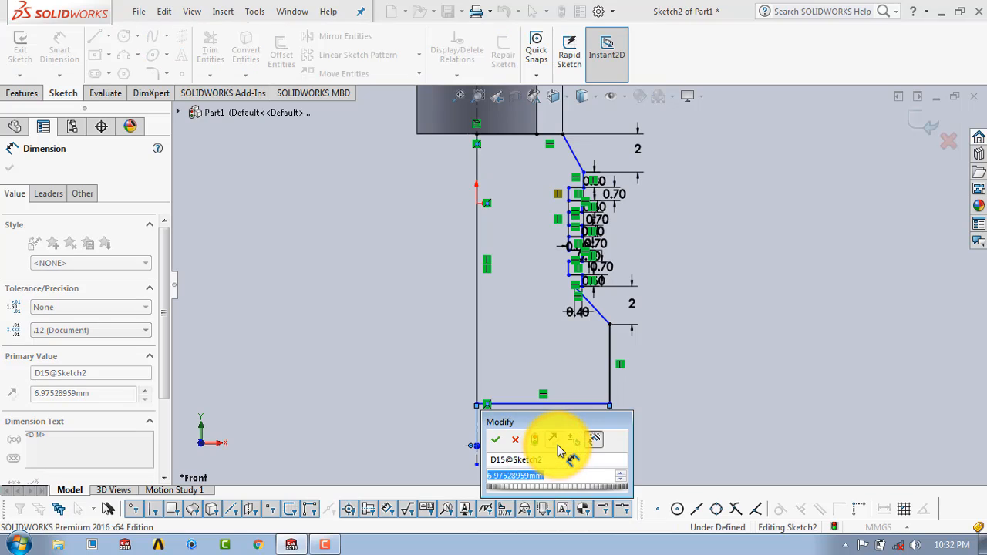
type("6")
key("Return")
left_click(685, 359)
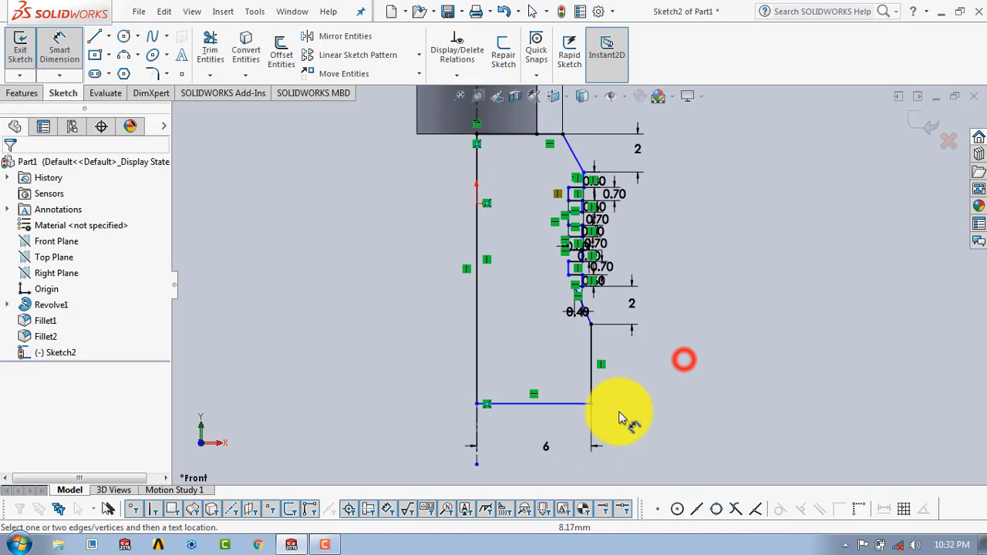
- Dimension the height of the base's outer vertical line at 8.7 mm and finish dimensioning
left_click(591, 349)
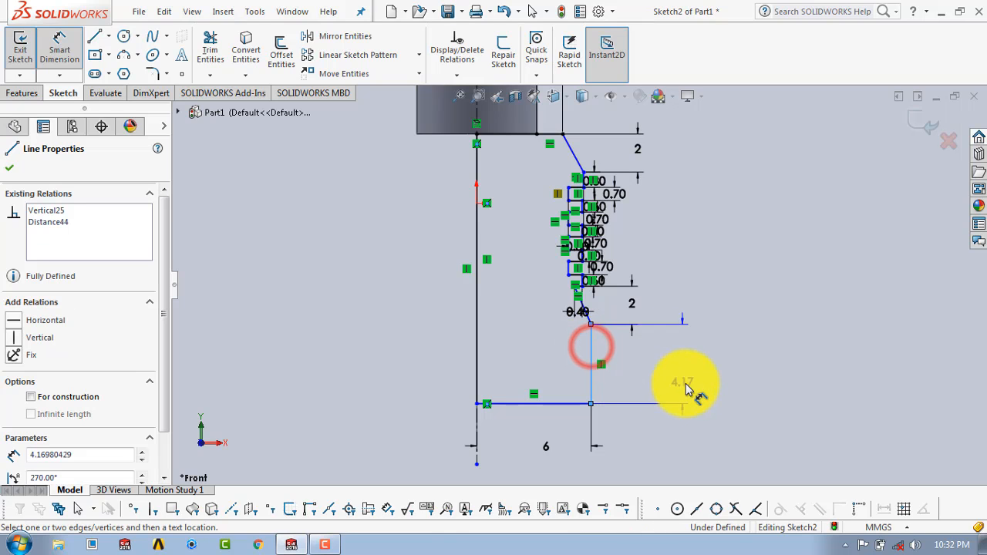
left_click(696, 370)
type("8.7")
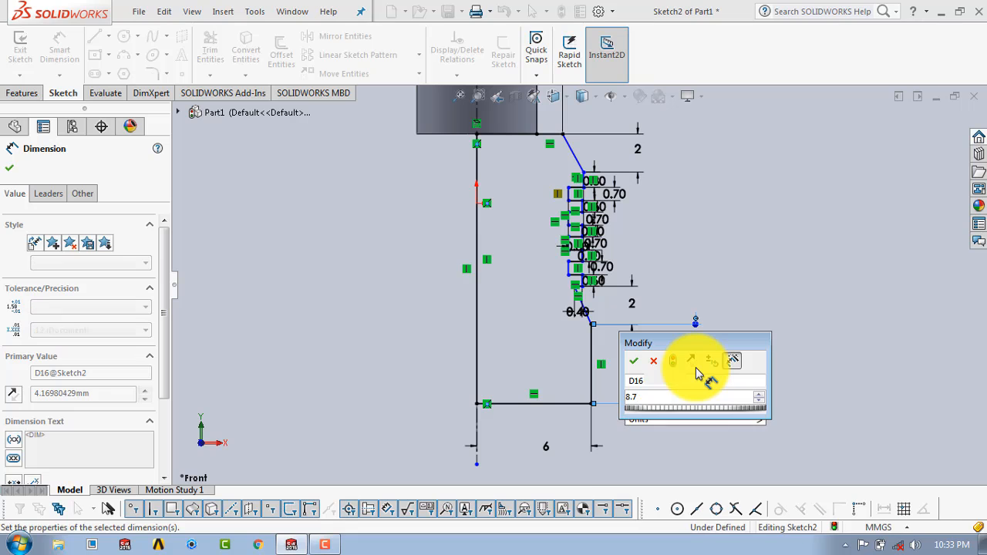
key("Return")
scroll(597, 268, "up", 3)
scroll(596, 272, "up", 2)
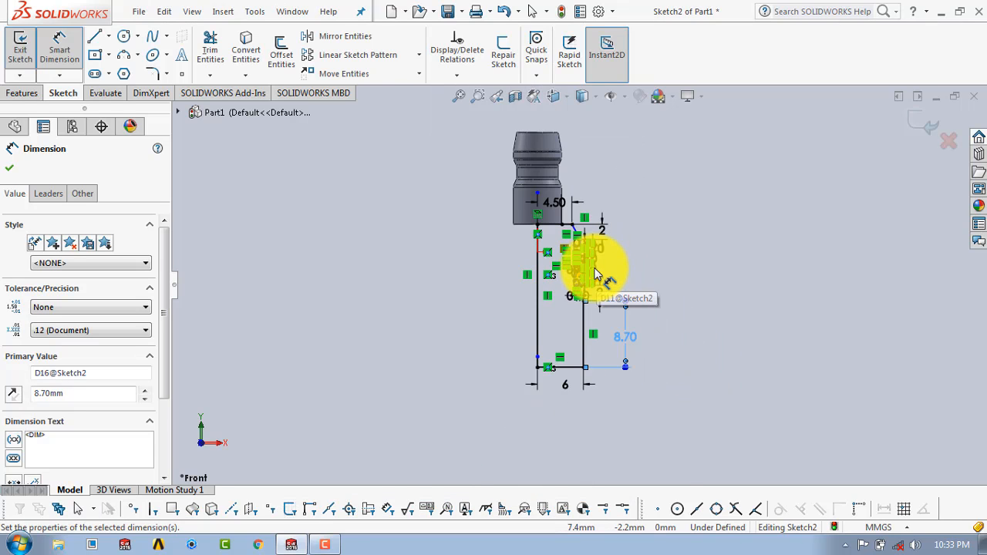
left_click(9, 167)
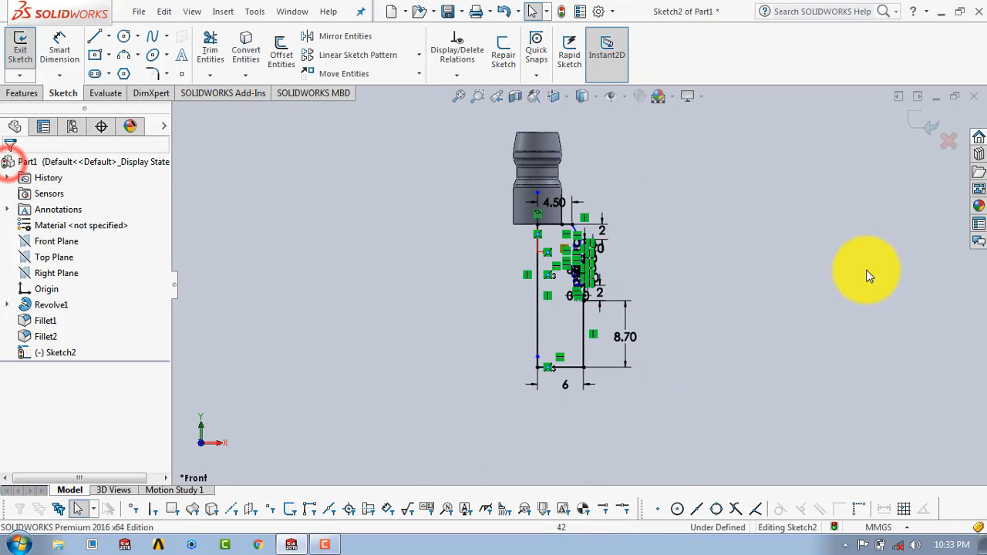
- Add 0.2 mm sketch fillets to the outer and inner corners of the first groove's upper edge
scroll(586, 266, "down", 4)
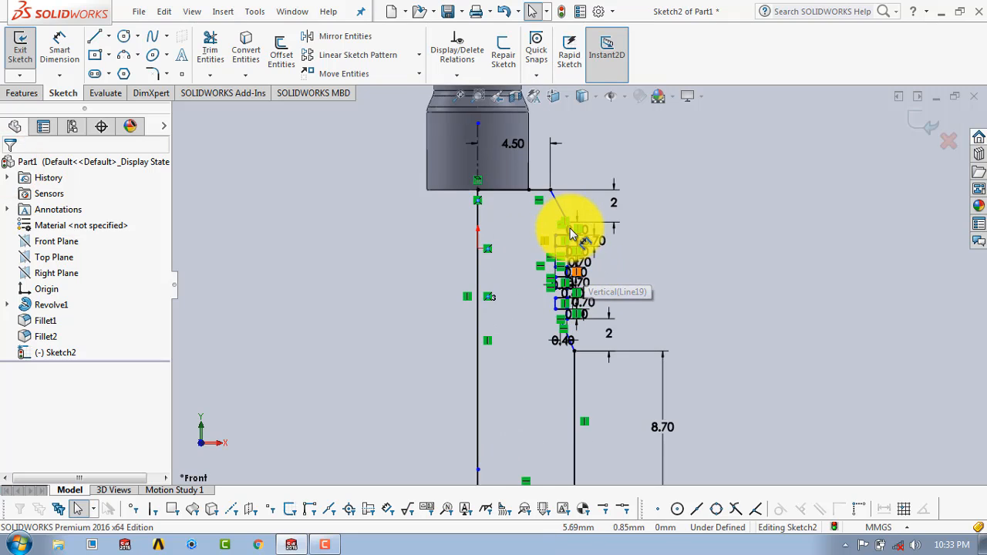
scroll(569, 222, "down", 4)
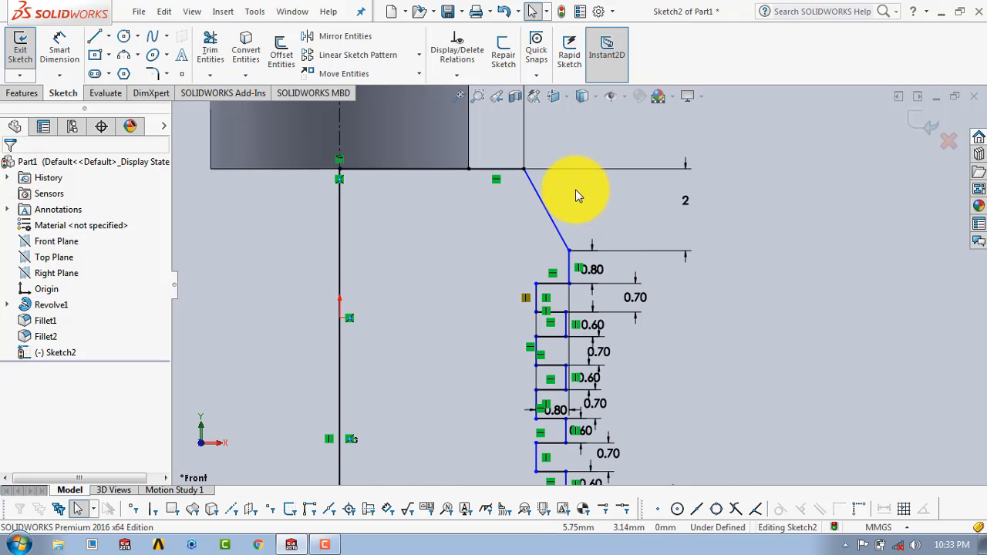
left_click(151, 71)
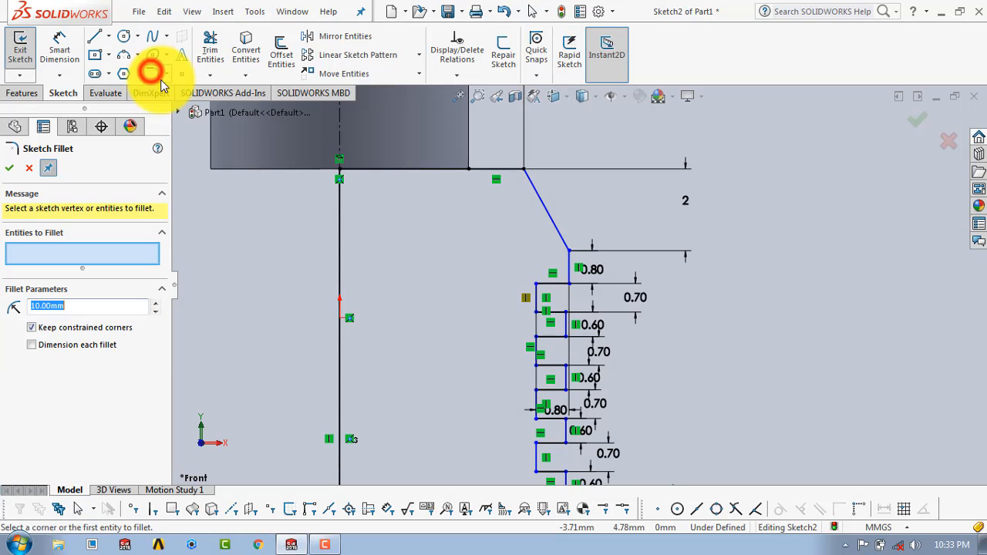
scroll(575, 275, "down", 2)
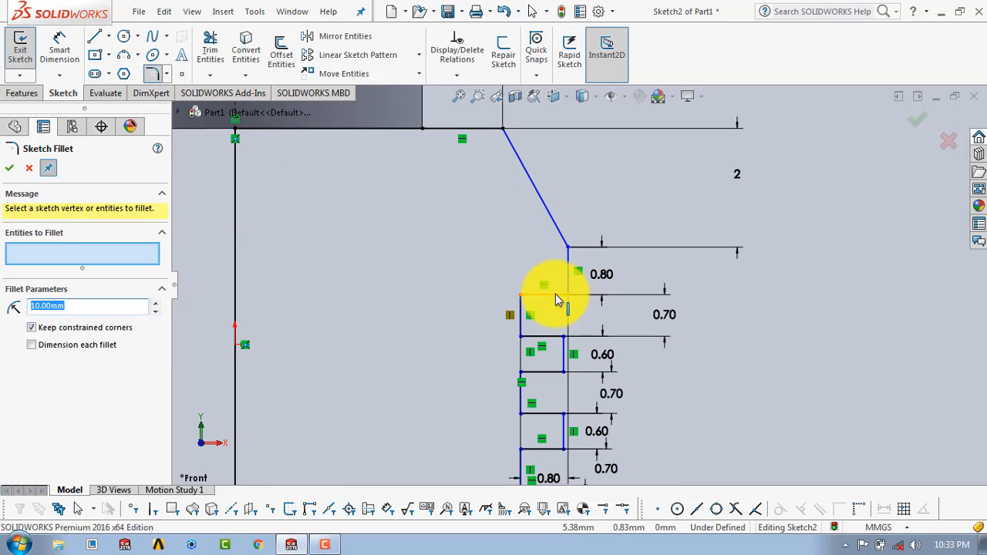
scroll(561, 322, "up", 1)
scroll(564, 324, "down", 2)
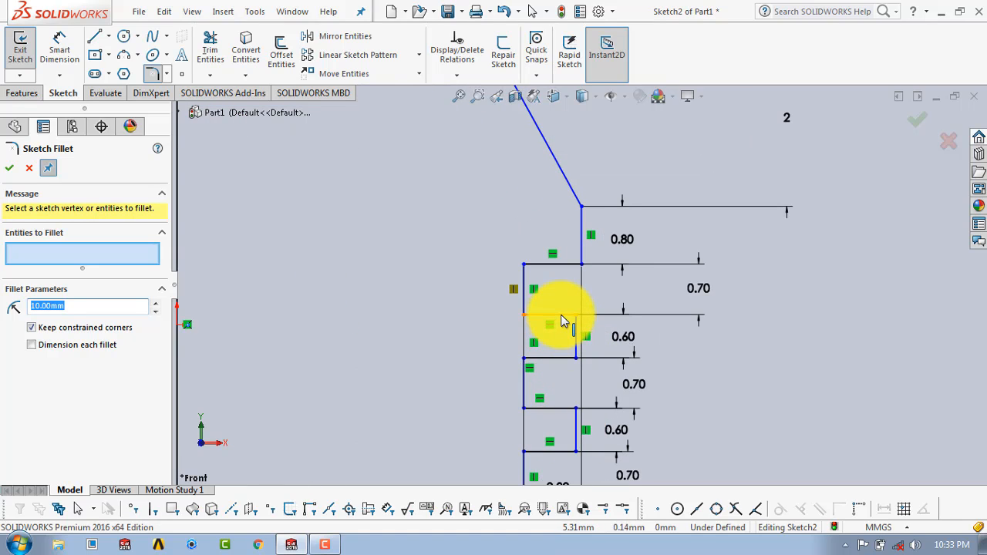
left_click(582, 249)
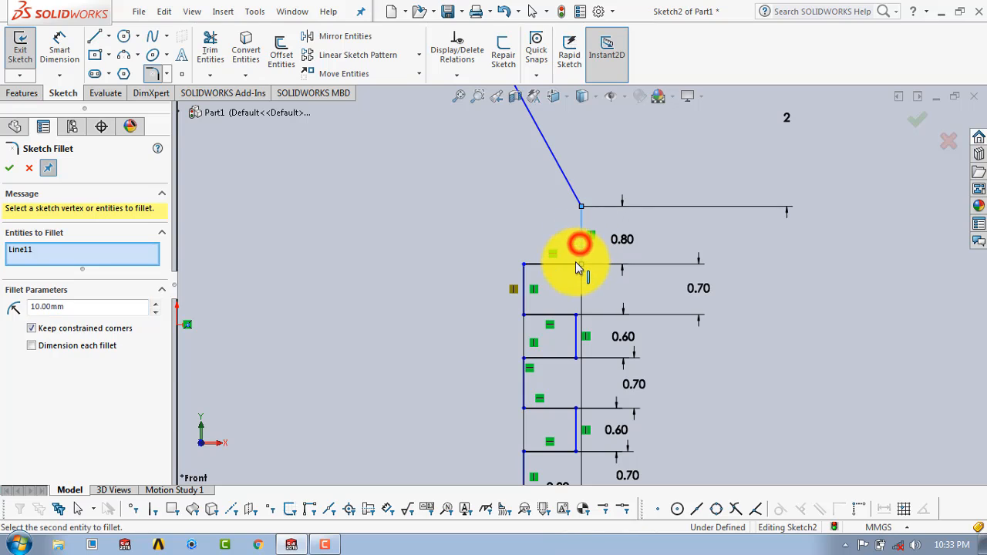
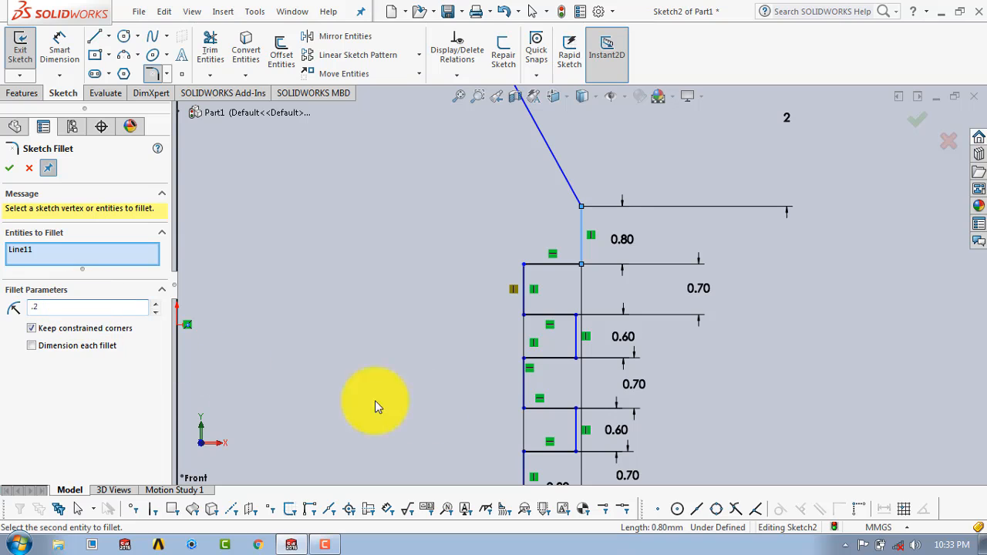
left_click(565, 268)
scroll(563, 278, "up", 2)
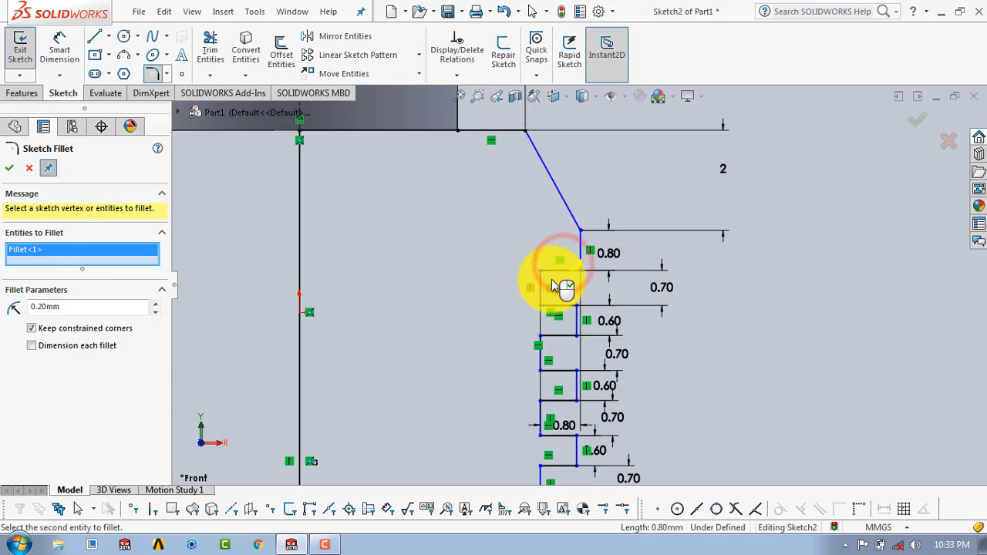
scroll(562, 278, "down", 2)
left_click(540, 271)
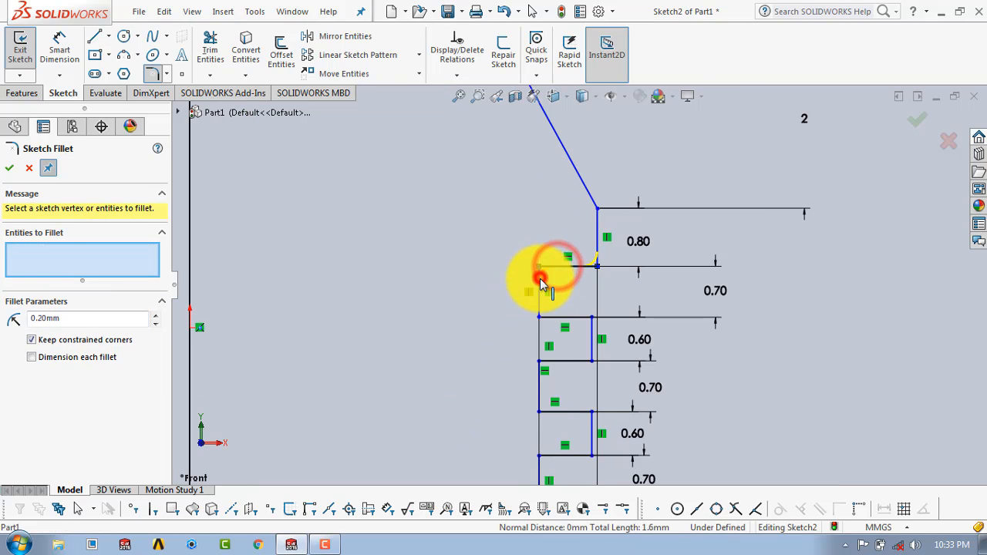
- Add 0.2 mm sketch fillets to both outer corners of the first rib and the upper inner corner of the second groove
left_click(578, 324)
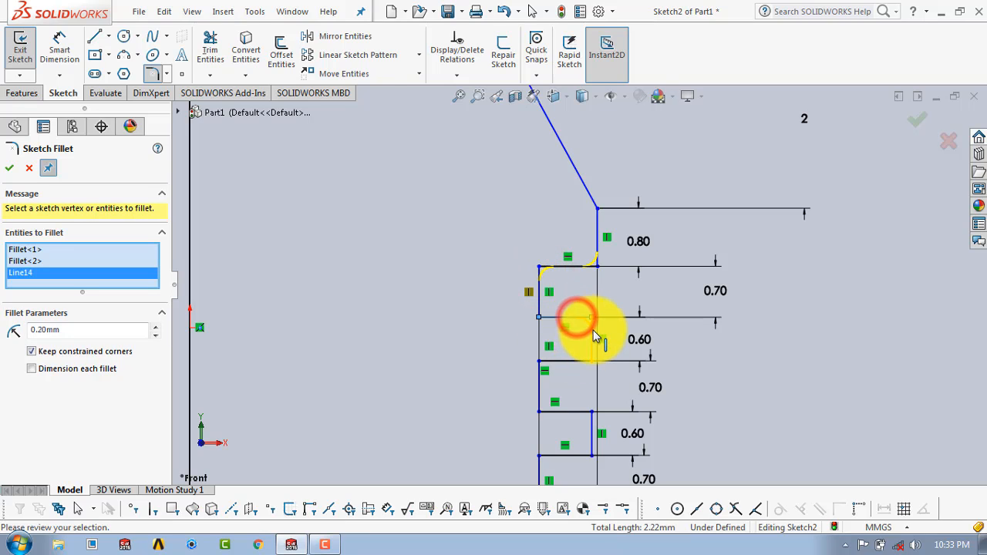
left_click(582, 361)
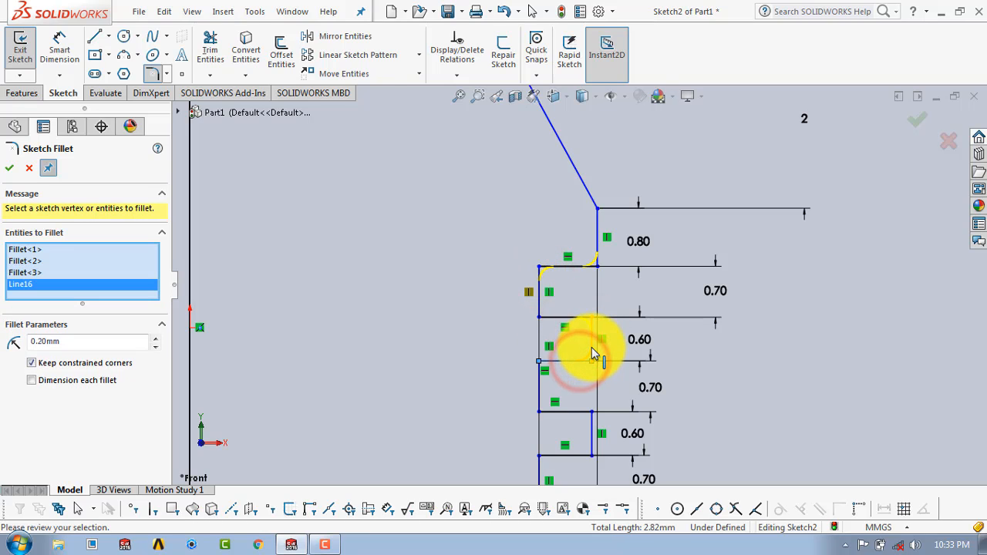
left_click(592, 347)
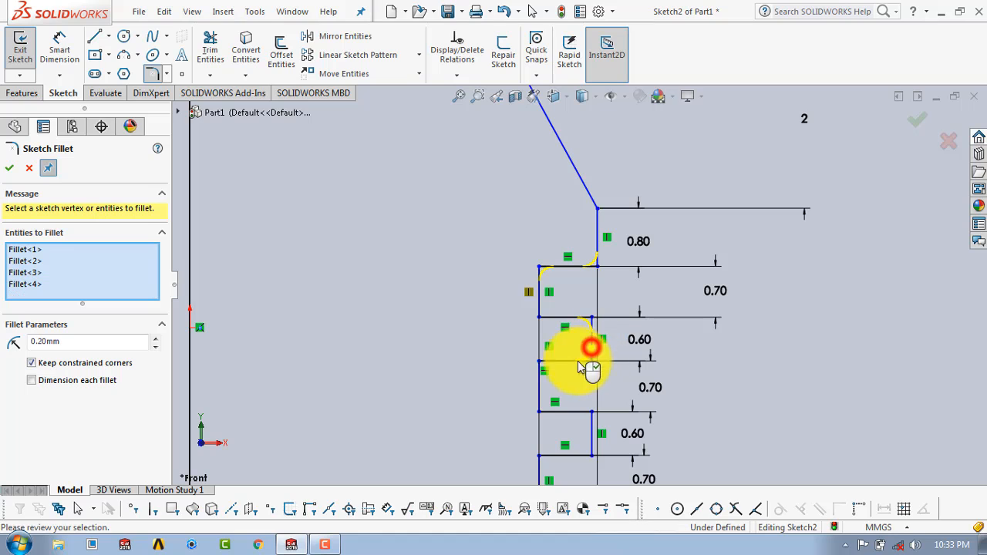
left_click(559, 360)
left_click(538, 371)
- Add 0.2 mm sketch fillets to both outer corners of the second rib and the upper inner corner of the third groove
scroll(546, 359, "up", 2)
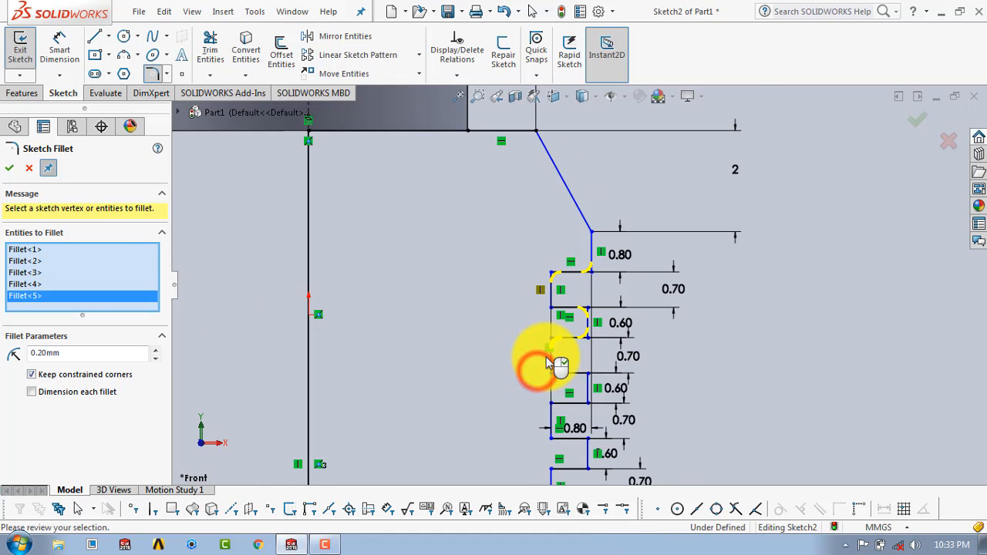
left_click(577, 374)
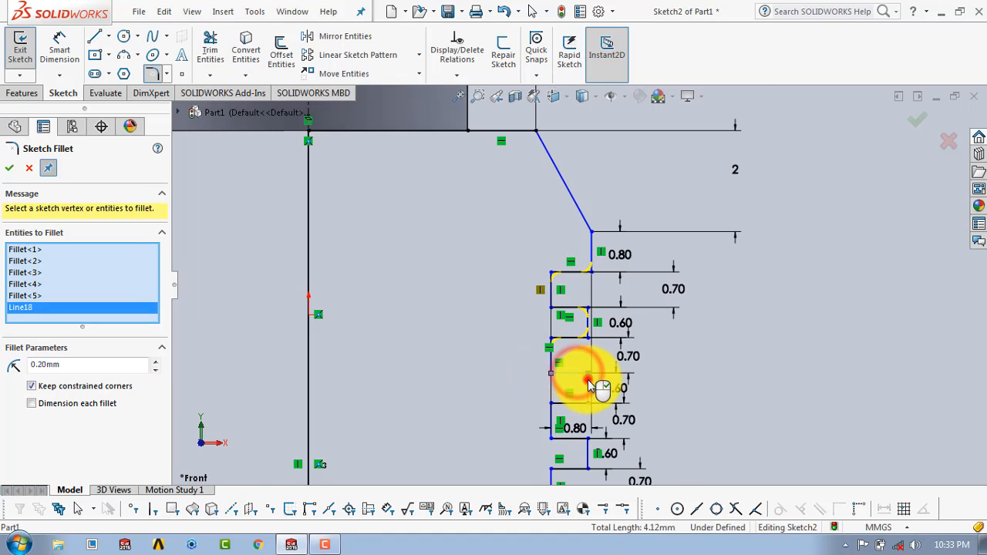
left_click(582, 395)
left_click(568, 410)
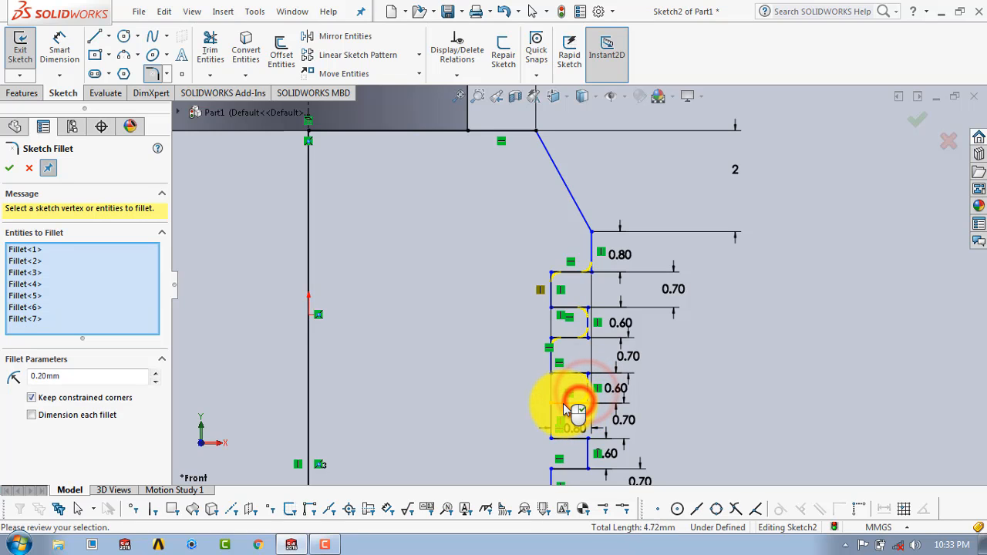
left_click(563, 404)
scroll(562, 407, "up", 2)
scroll(592, 326, "down", 2)
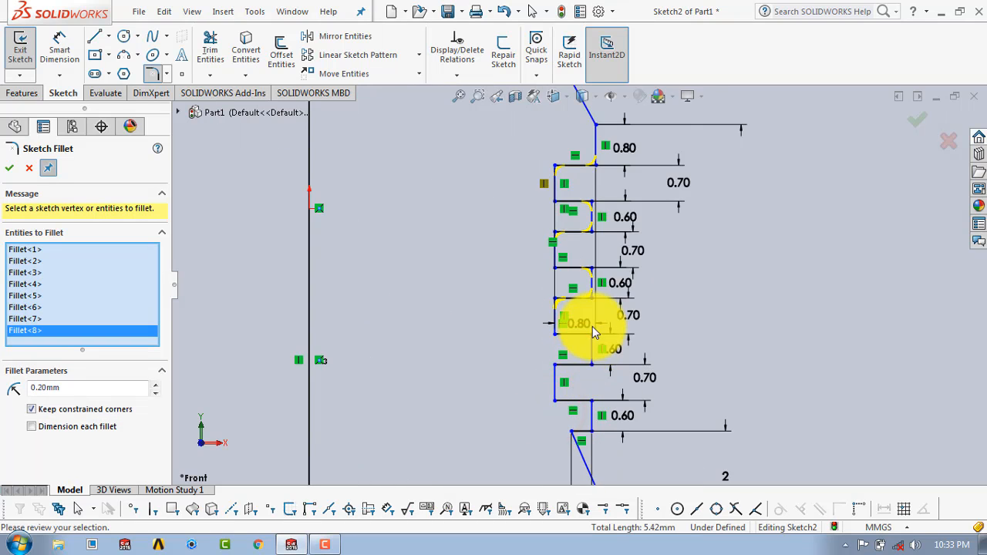
- Add sketch fillets to both outer corners of the third rib and the upper inner corner of the fourth groove
scroll(592, 326, "down", 2)
left_click(559, 335)
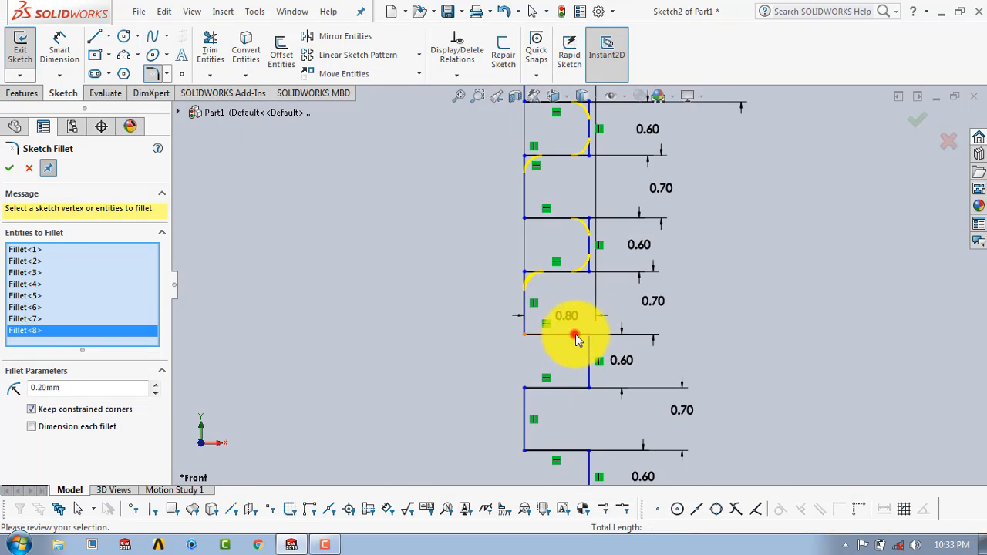
left_click(590, 378)
left_click(580, 387)
left_click(536, 389)
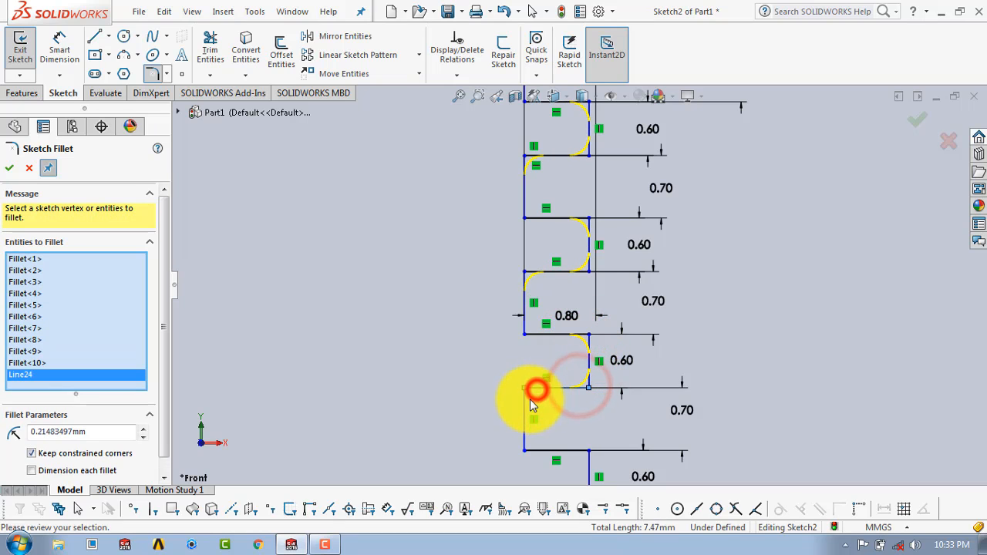
- Add sketch fillets to both outer corners of the fourth rib and apply the whole fillet set at a radius of about 0.26 mm
scroll(540, 403, "up", 2)
scroll(583, 377, "down", 2)
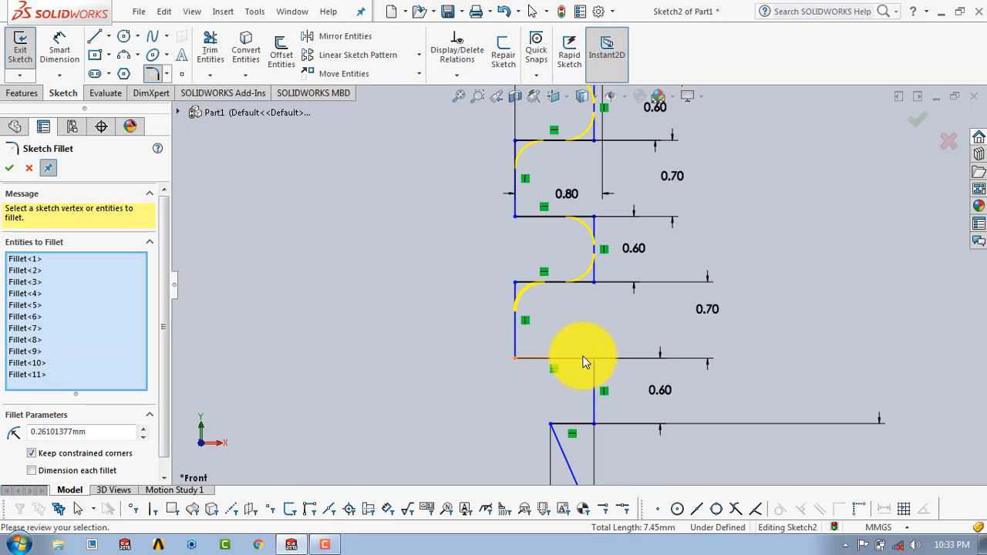
left_click(584, 360)
left_click(591, 373)
left_click(594, 402)
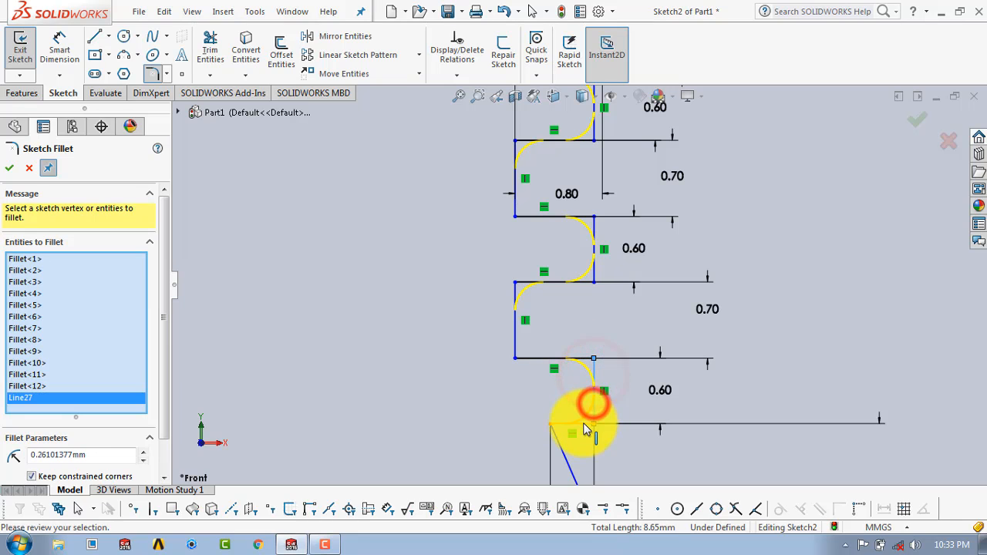
left_click(578, 423)
left_click(557, 426)
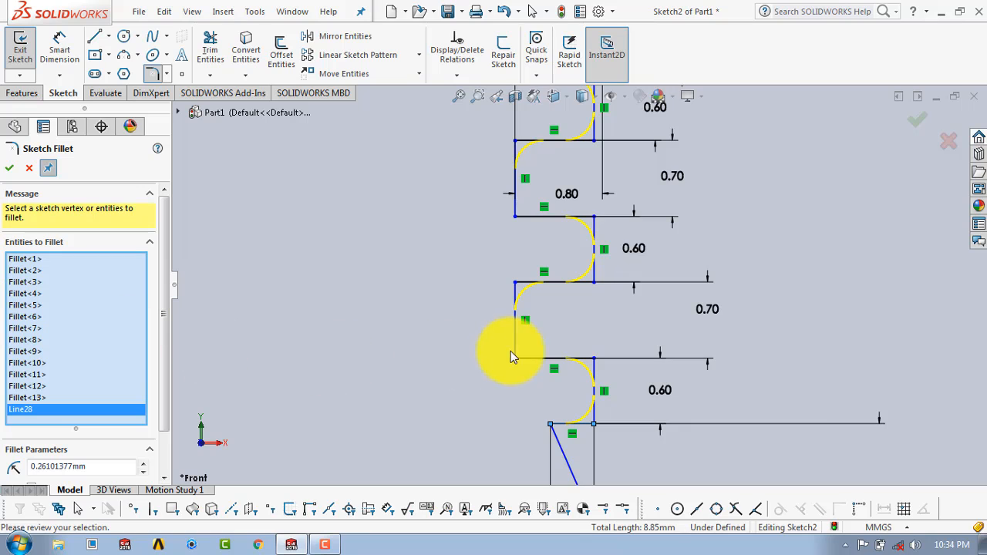
scroll(540, 358, "up", 3)
scroll(567, 386, "down", 3)
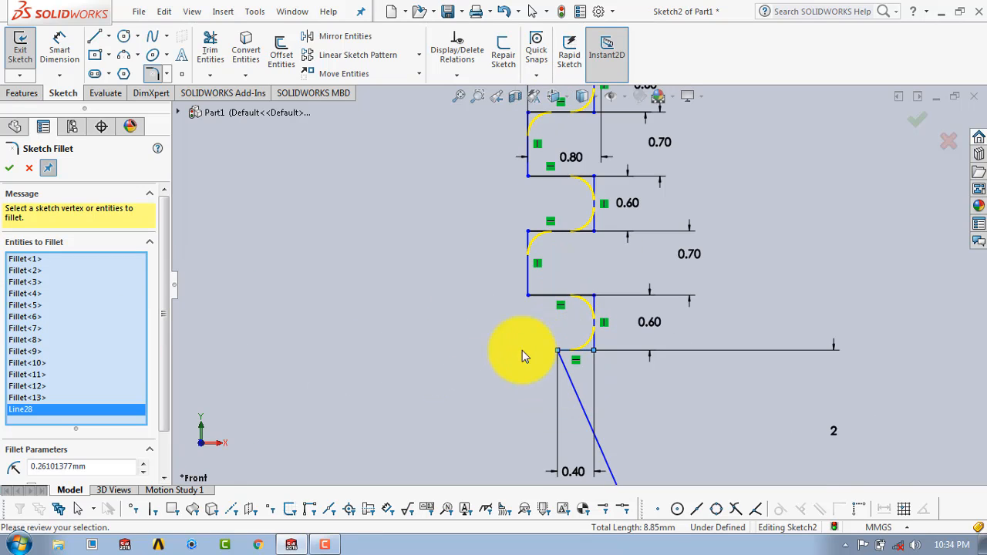
left_click(10, 168)
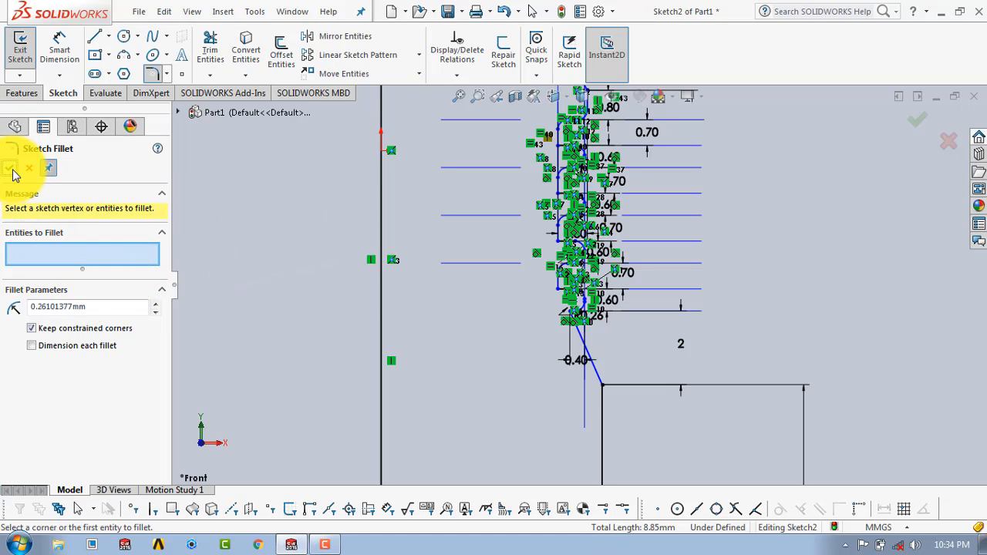
- Set the sketch fillet radius to 0.4 mm and round the lower inner corners of the first and second grooves
double_click(92, 307)
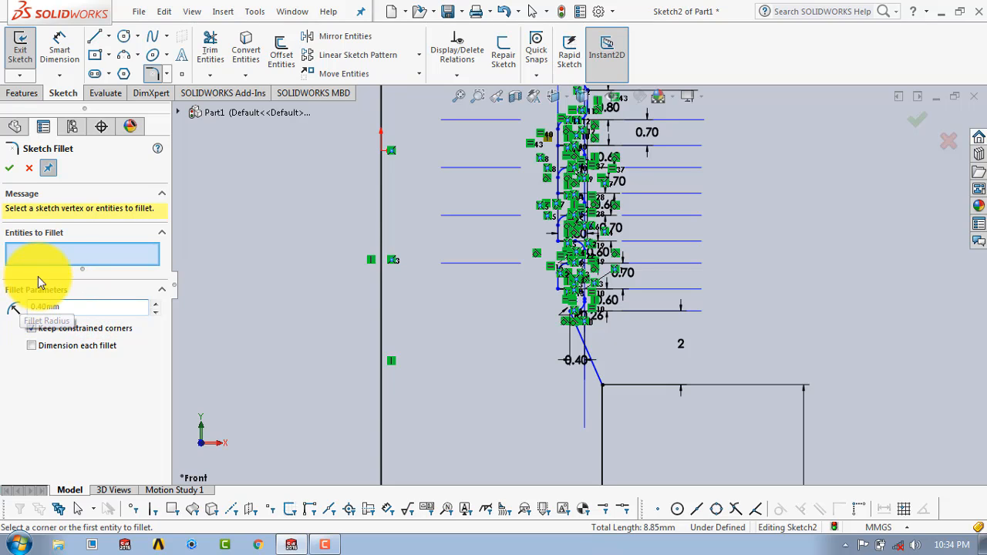
scroll(573, 116, "down", 10)
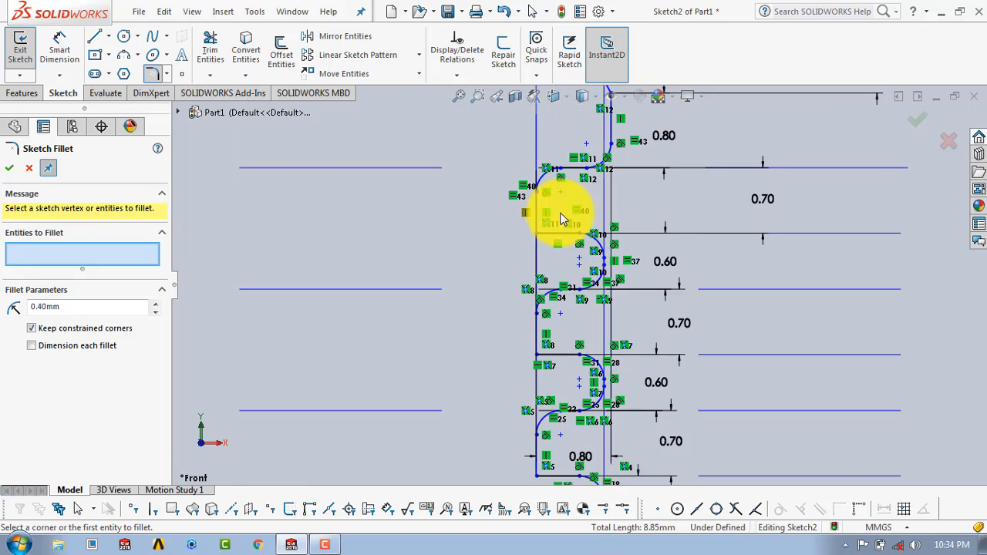
scroll(543, 209, "down", 2)
left_click(517, 194)
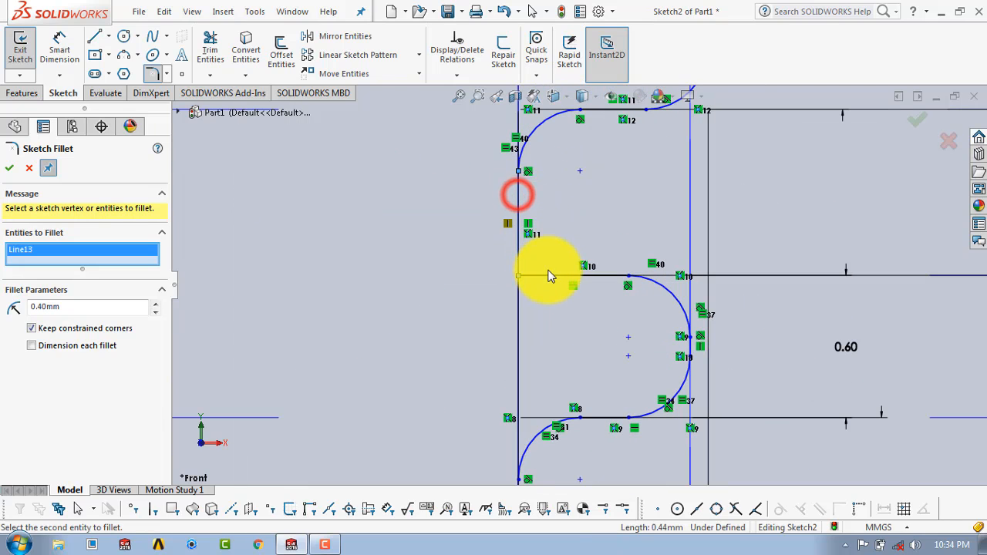
left_click(548, 276)
scroll(547, 251, "up", 5)
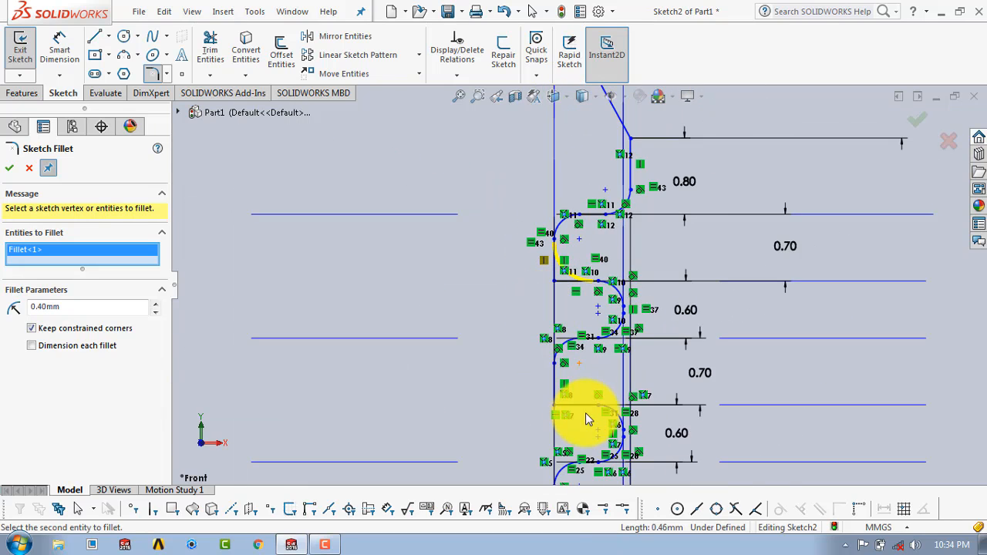
scroll(583, 425, "down", 3)
left_click(539, 324)
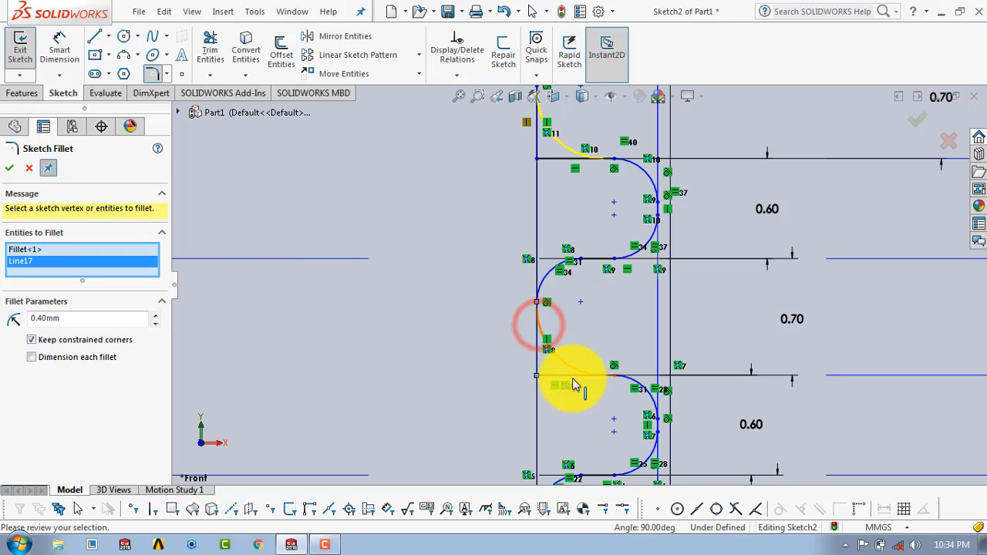
left_click(575, 378)
- Add 0.4 mm sketch fillets to the lower inner corners of the third and fourth grooves and finish filleting
scroll(568, 361, "up", 3)
scroll(569, 361, "down", 3)
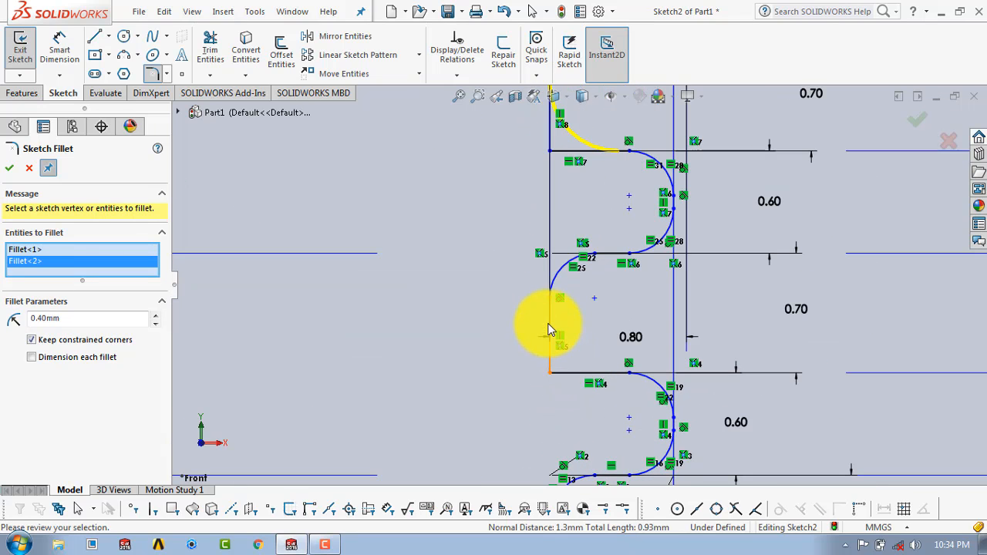
left_click(548, 322)
left_click(580, 375)
scroll(579, 370, "up", 3)
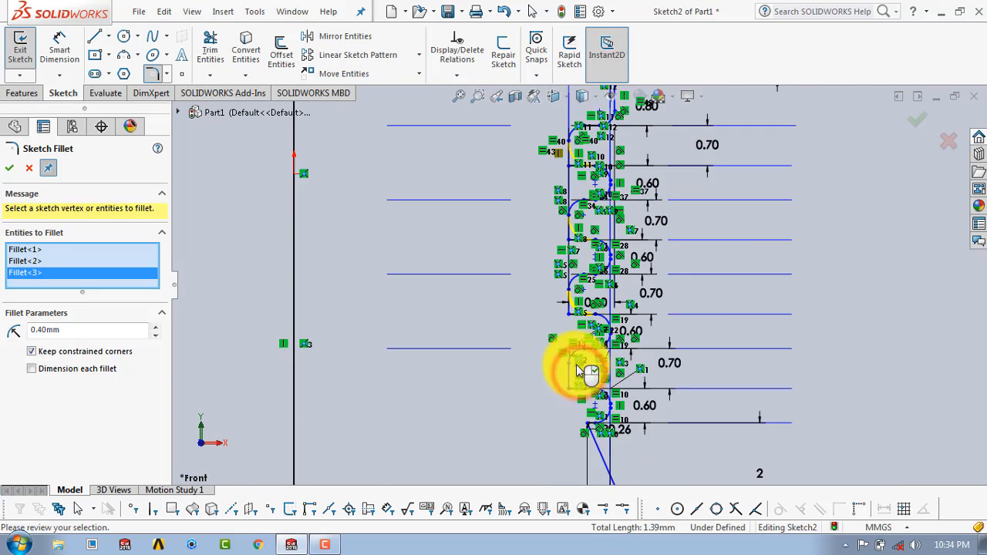
scroll(579, 370, "down", 3)
left_click(567, 354)
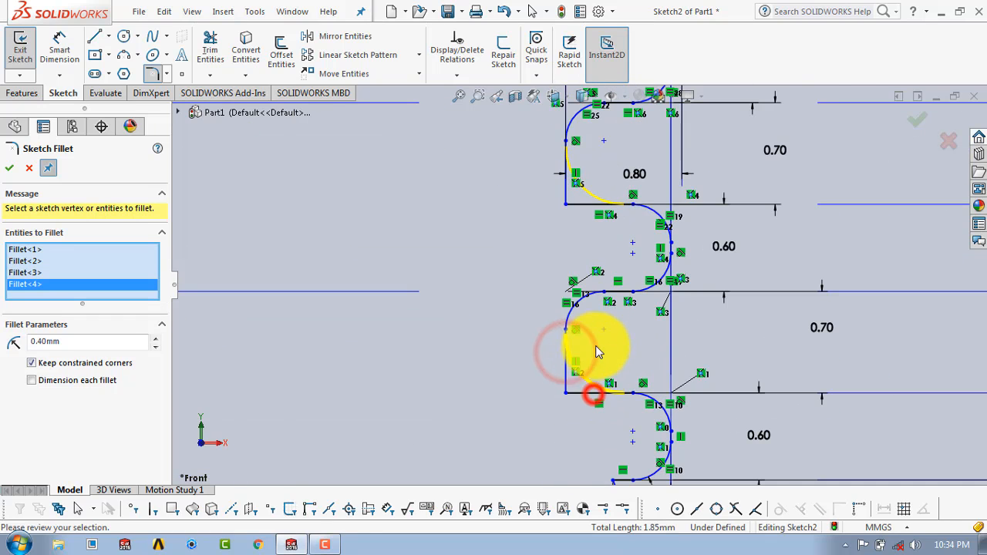
scroll(595, 347, "up", 3)
scroll(605, 374, "down", 3)
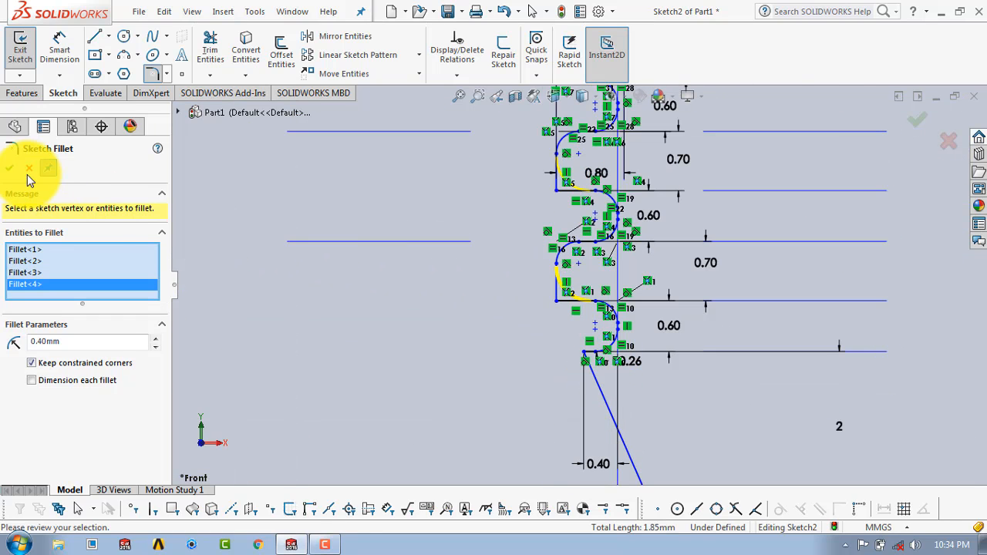
left_click(10, 168)
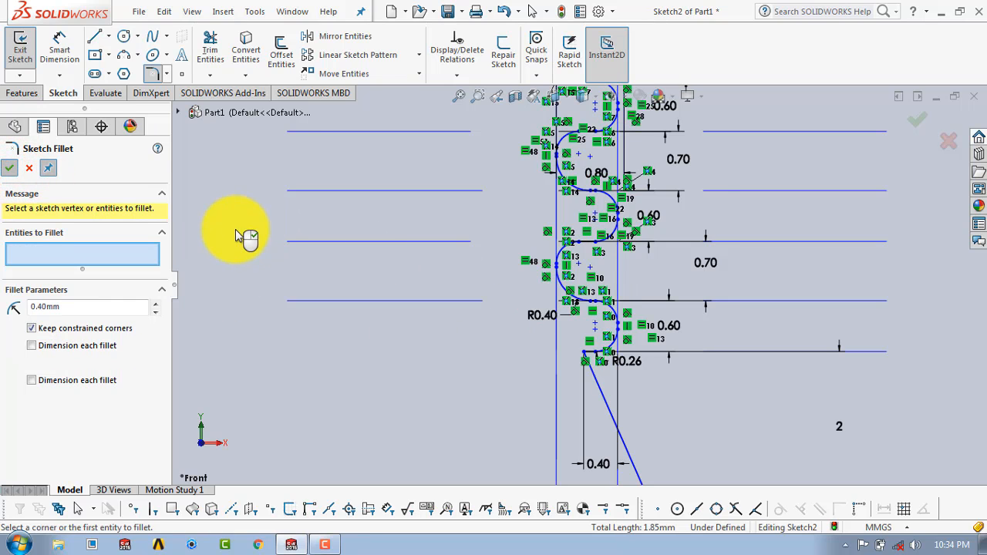
scroll(636, 252, "up", 8)
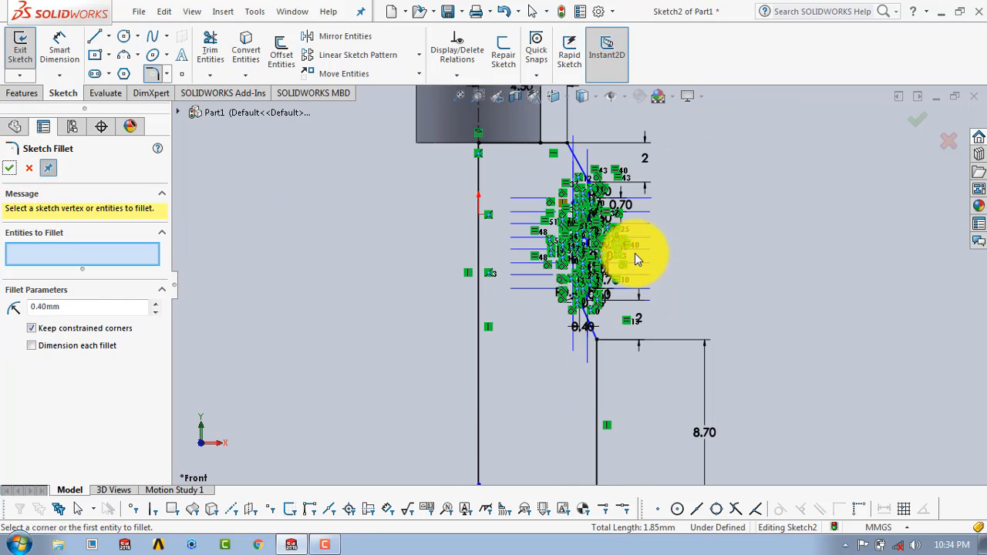
scroll(578, 199, "down", 2)
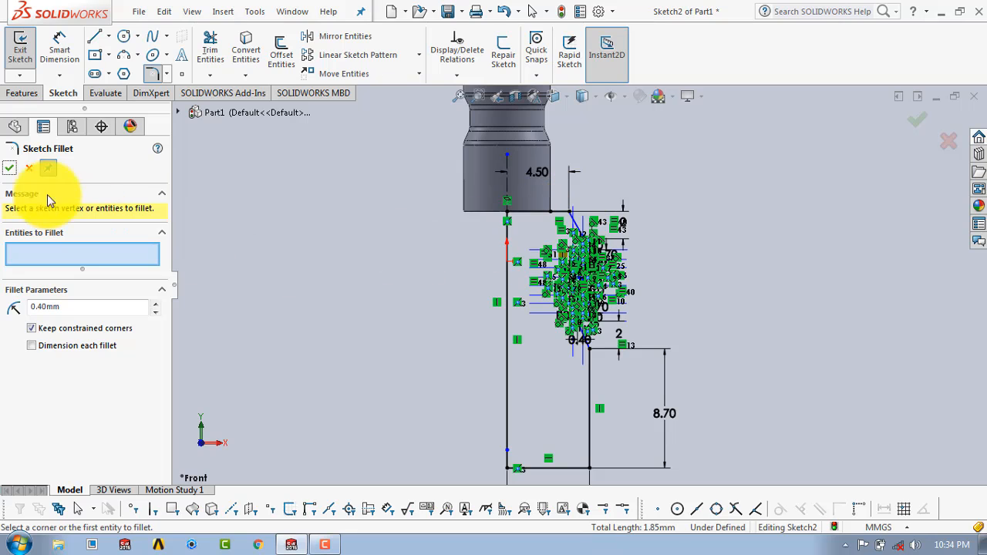
left_click(7, 169)
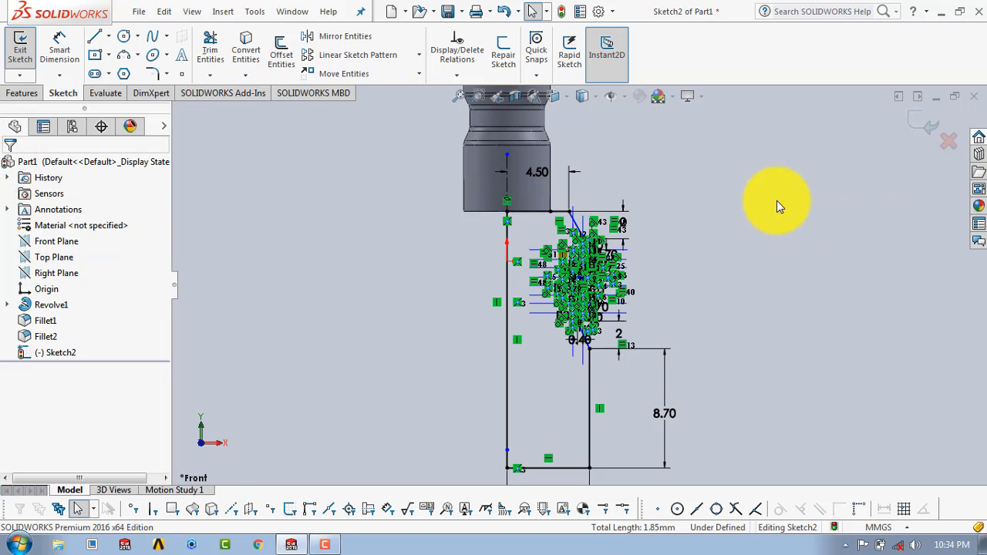
- Exit the sketch and revolve the grooved half-profile 360° about its vertical centreline as a solid boss
left_click(924, 126)
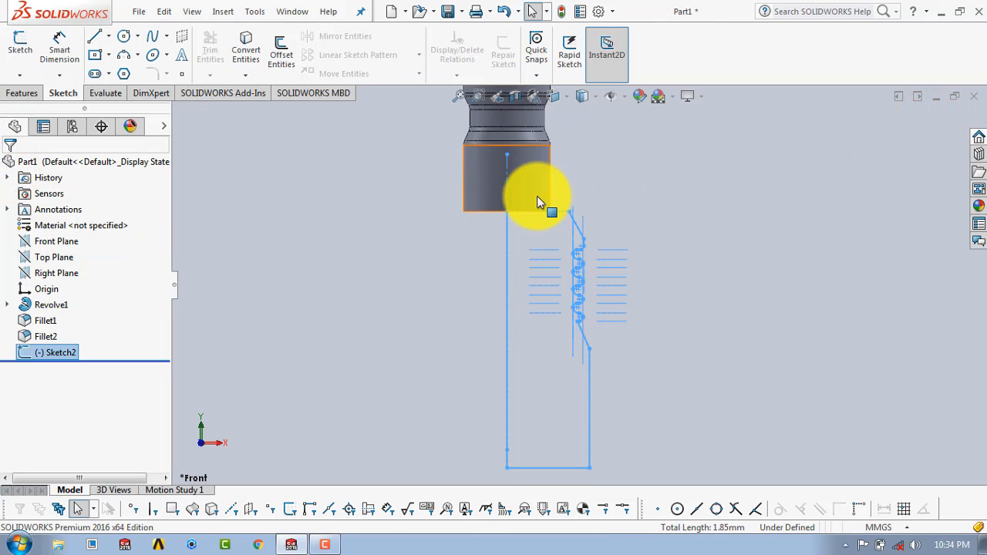
left_click(22, 93)
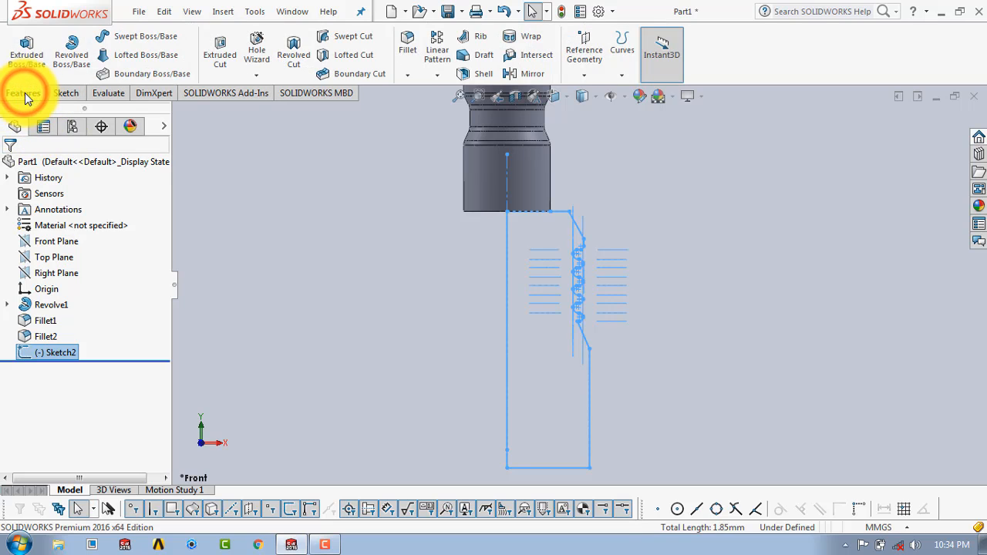
left_click(75, 53)
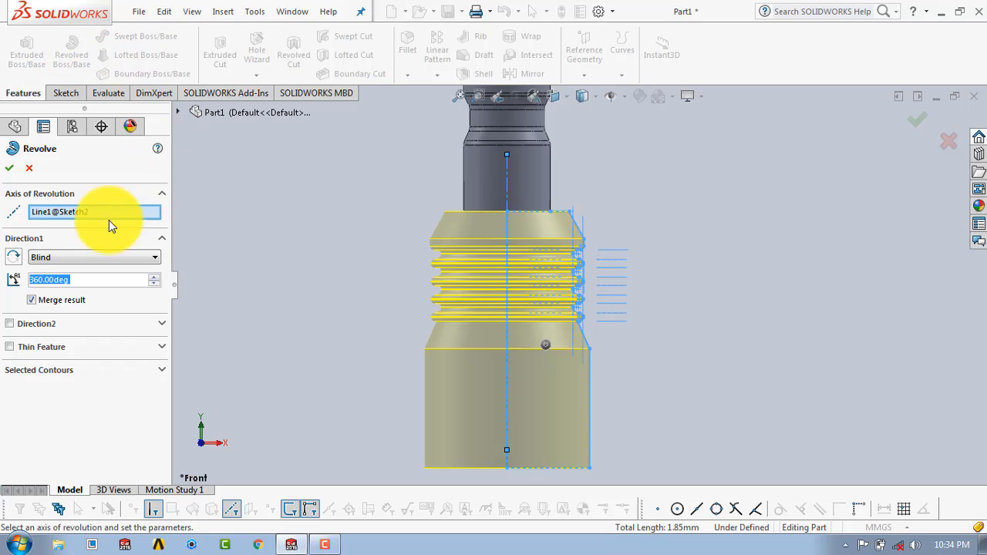
left_click(9, 167)
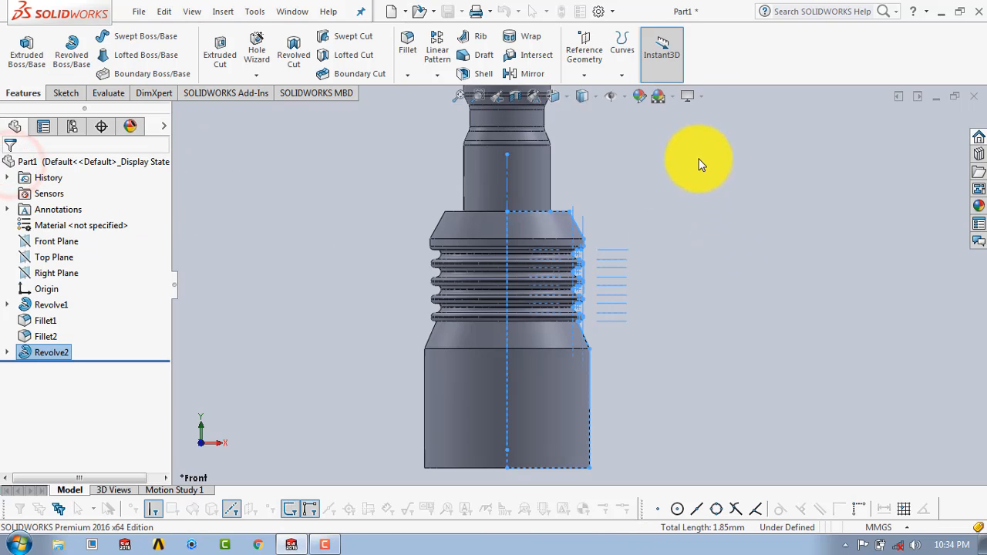
- Fillet the outer circular edge of the wider lower section's top face with a 0.5 mm radius
left_click(671, 170)
scroll(644, 194, "up", 4)
middle_click_drag(644, 200, 579, 256)
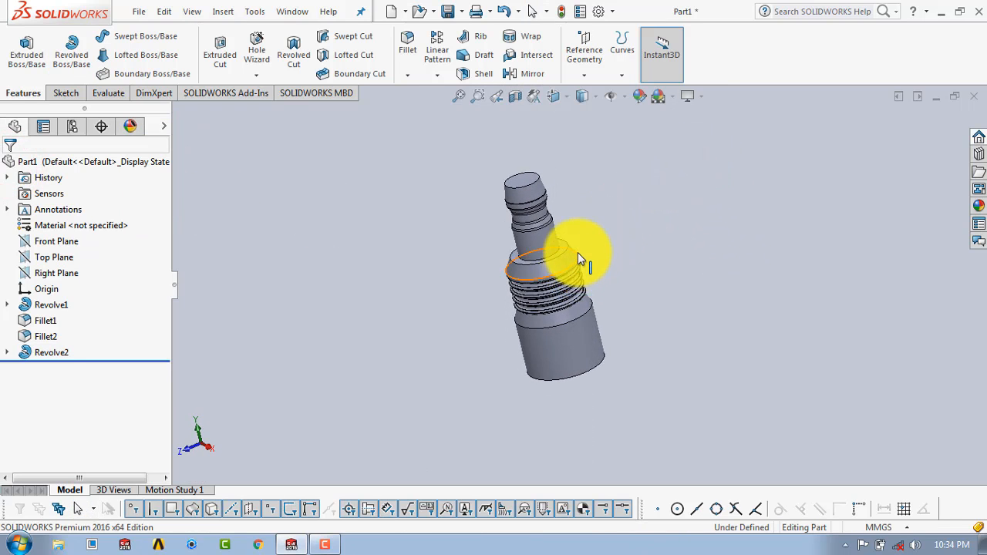
scroll(569, 256, "down", 5)
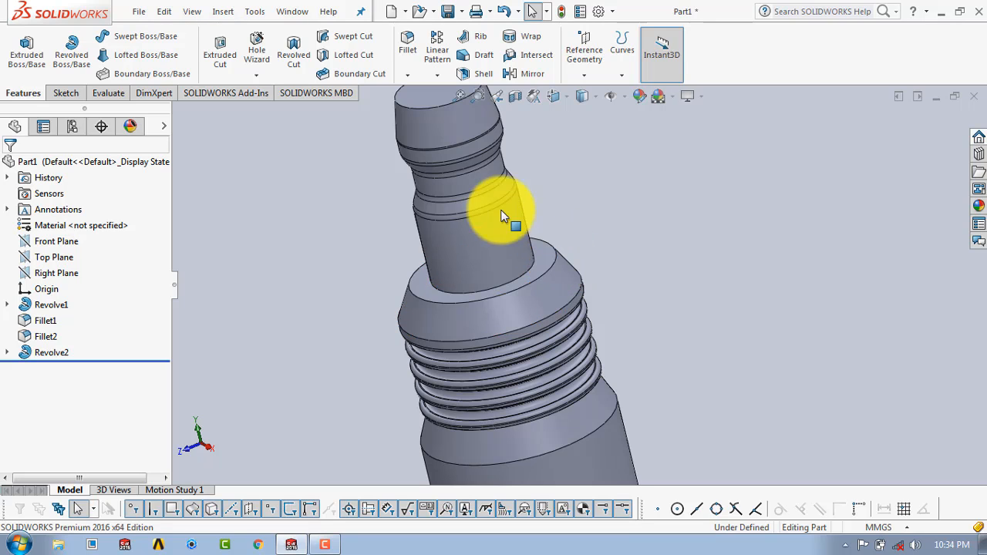
left_click(554, 260)
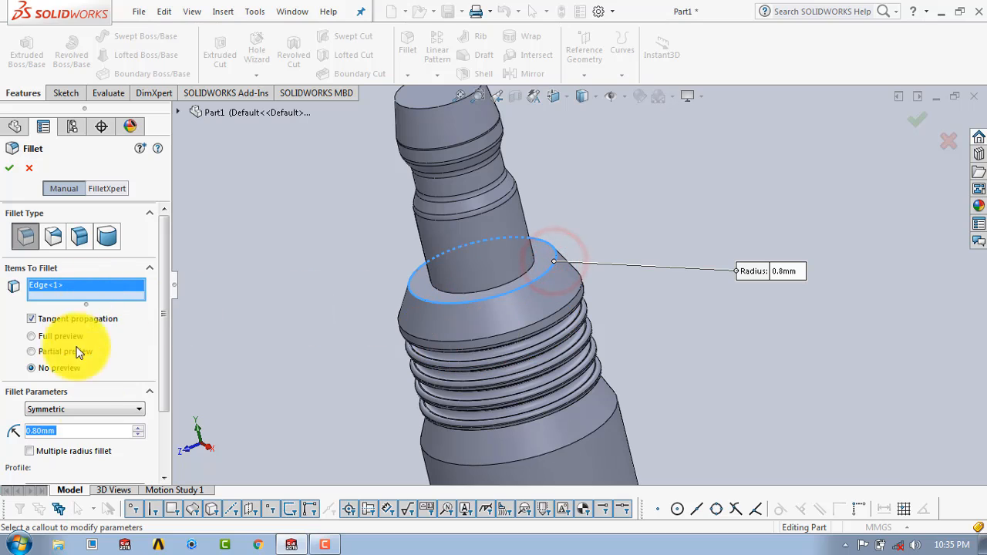
double_click(88, 435)
type("0.5")
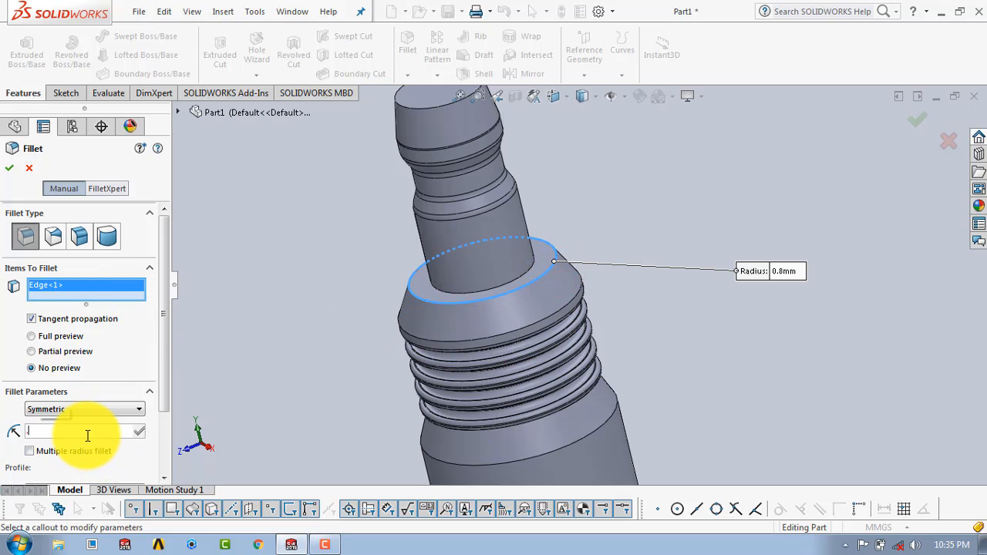
key("Return")
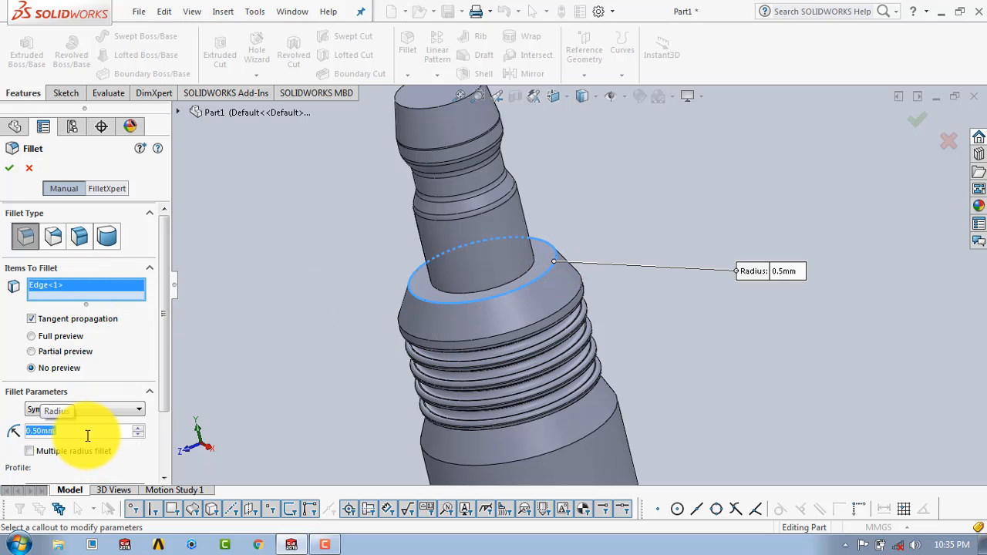
left_click(11, 170)
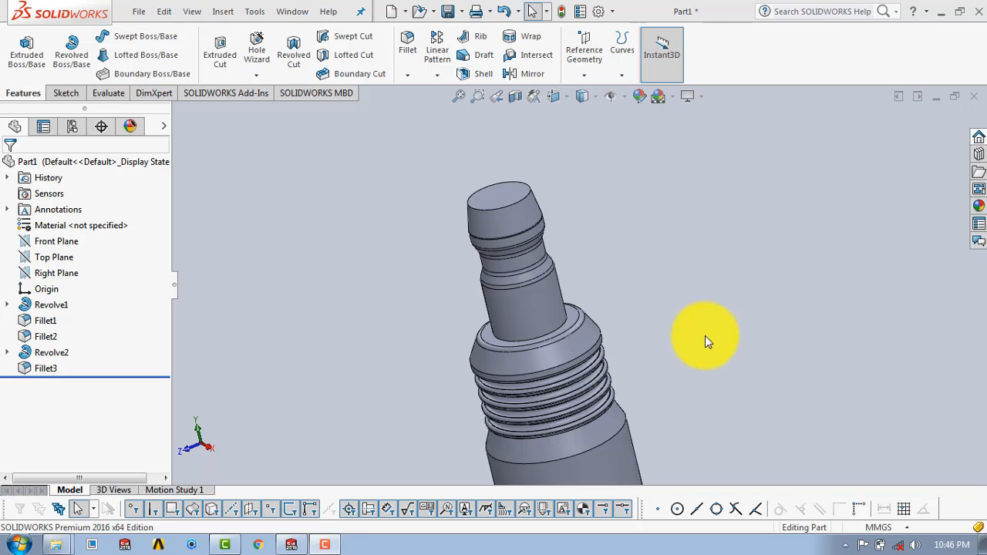
- Start a new sketch on the Front Plane and orient the view normal to it
left_click(690, 327)
scroll(690, 327, "up", 4)
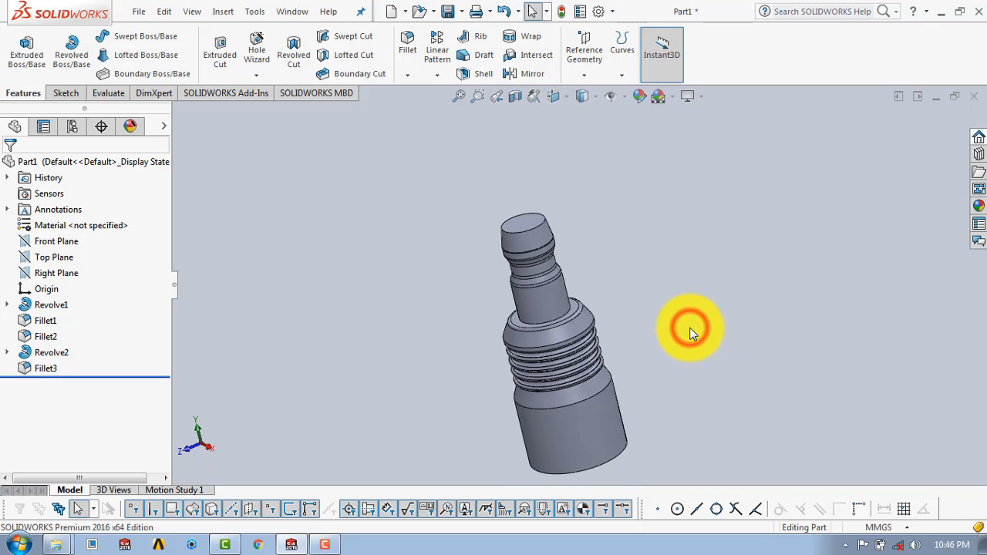
scroll(677, 374, "down", 2)
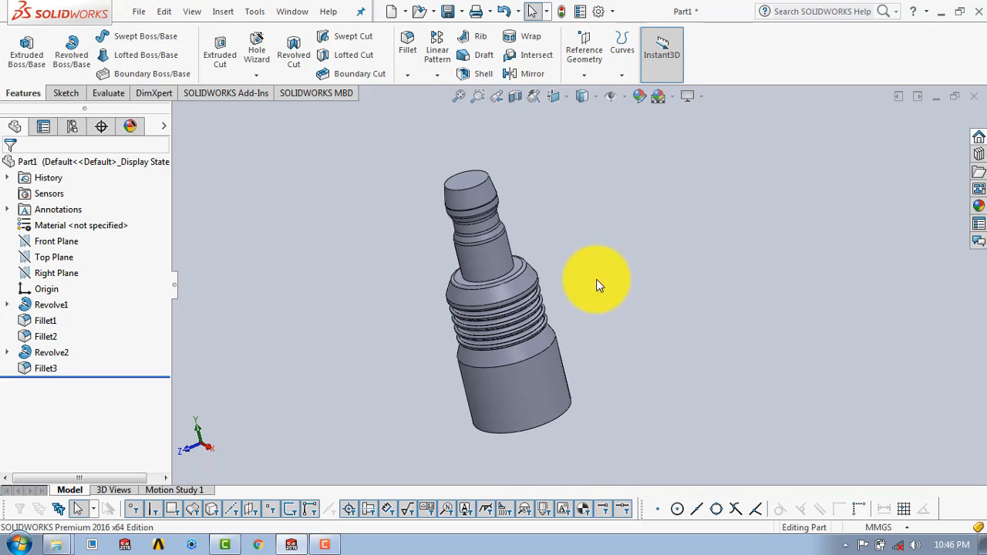
left_click(68, 93)
left_click(22, 44)
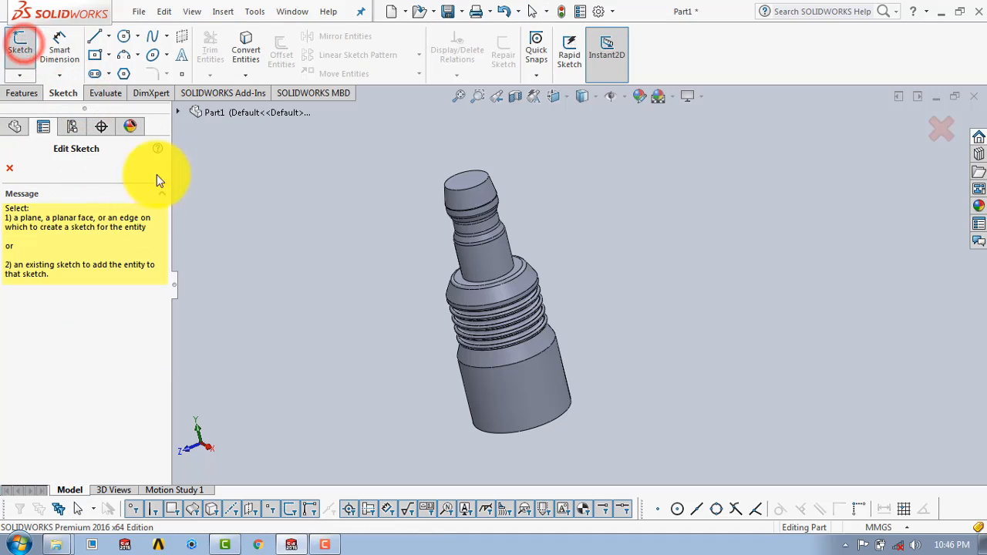
left_click(177, 111)
left_click(222, 193)
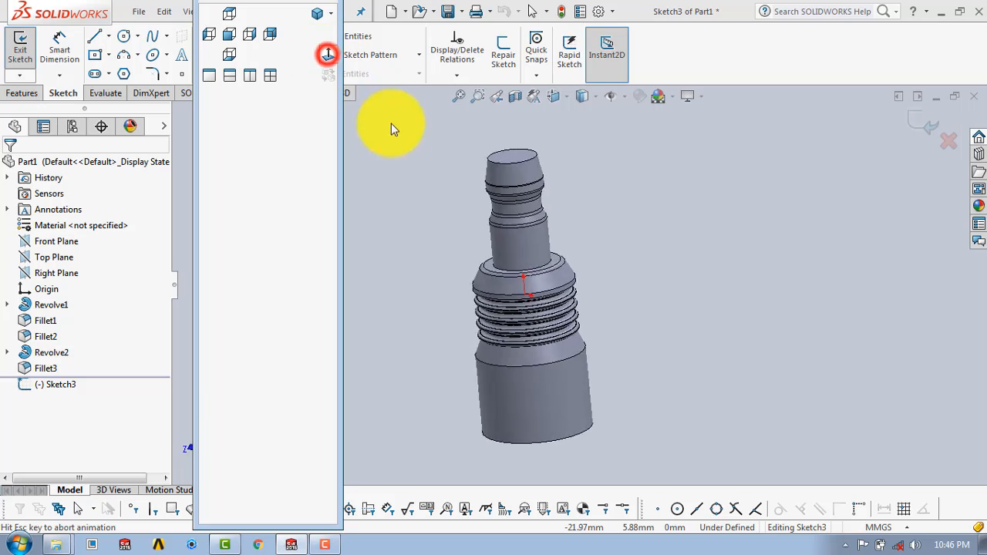
scroll(598, 358, "down", 4)
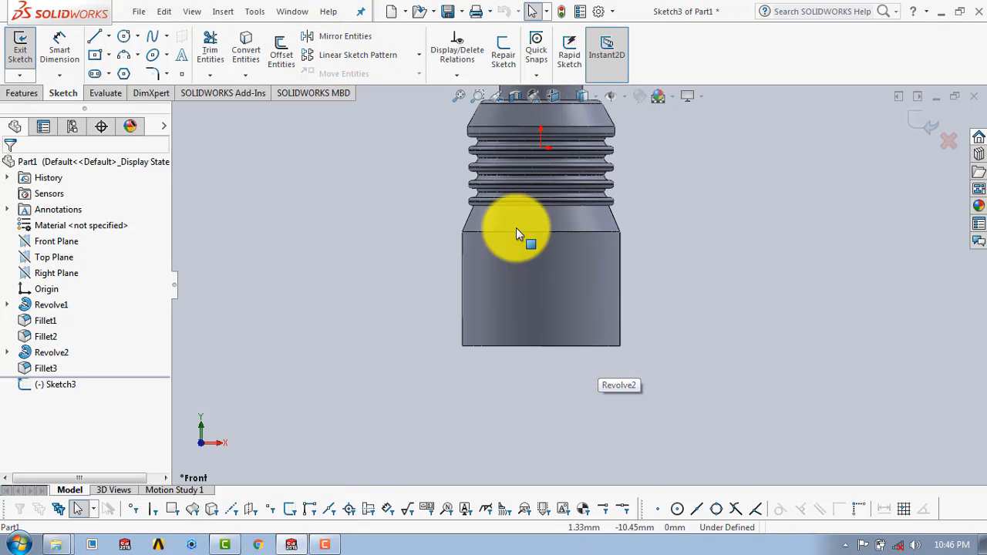
- Sketch a vertical centerline along the part's axis, from the tapered section down past the bottom face
left_click(110, 37)
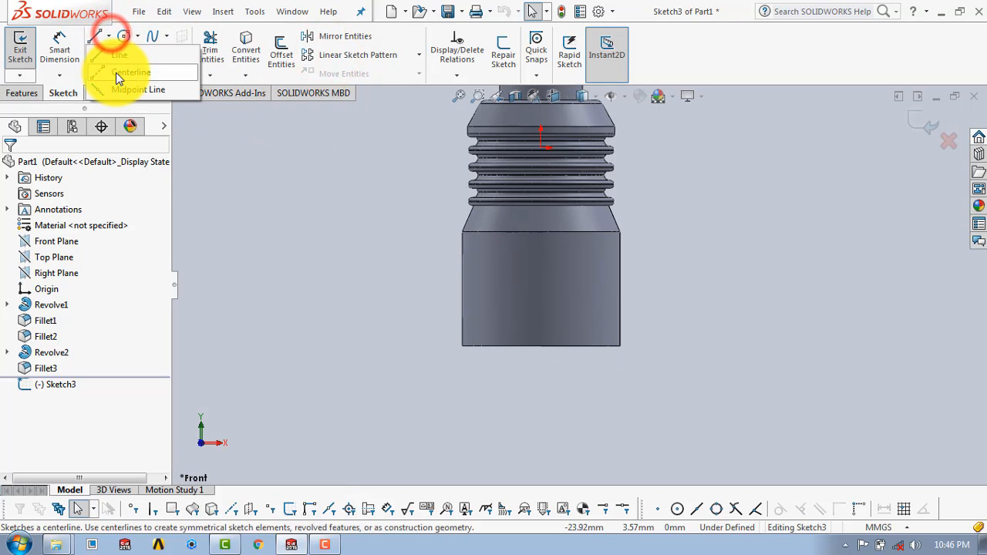
left_click(124, 72)
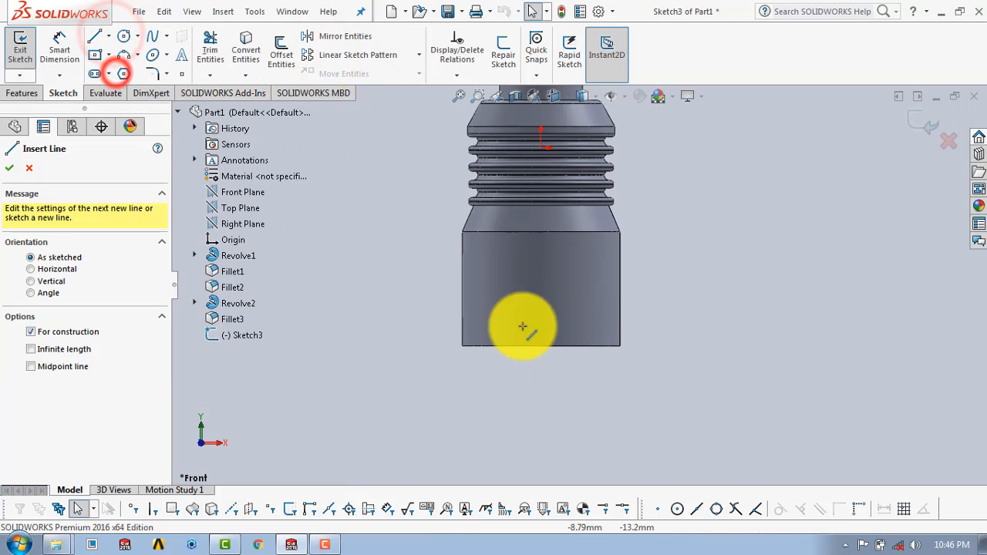
left_click(542, 216)
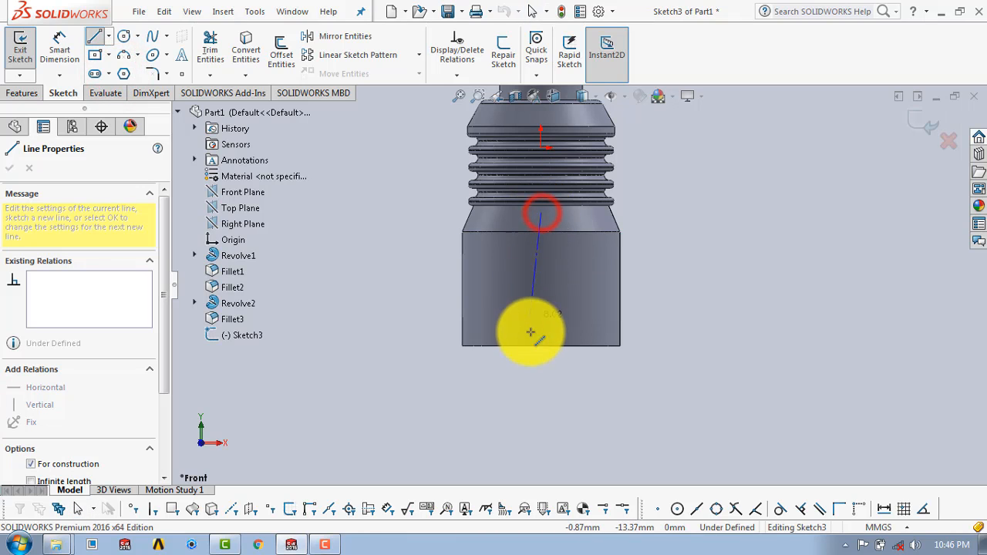
left_click(540, 432)
key("Escape")
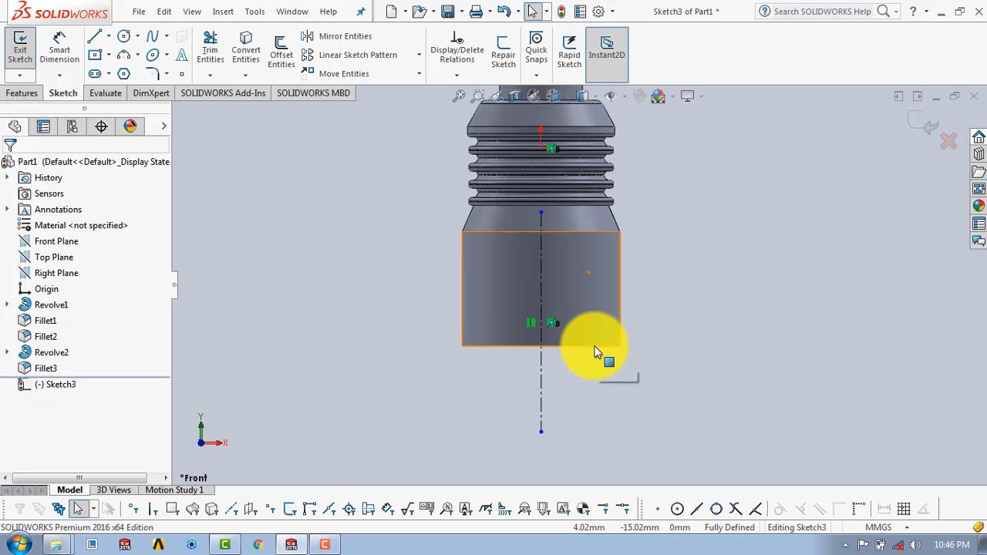
- Convert the bottom edge of the wide cylindrical section into a sketch line
right_click(593, 351)
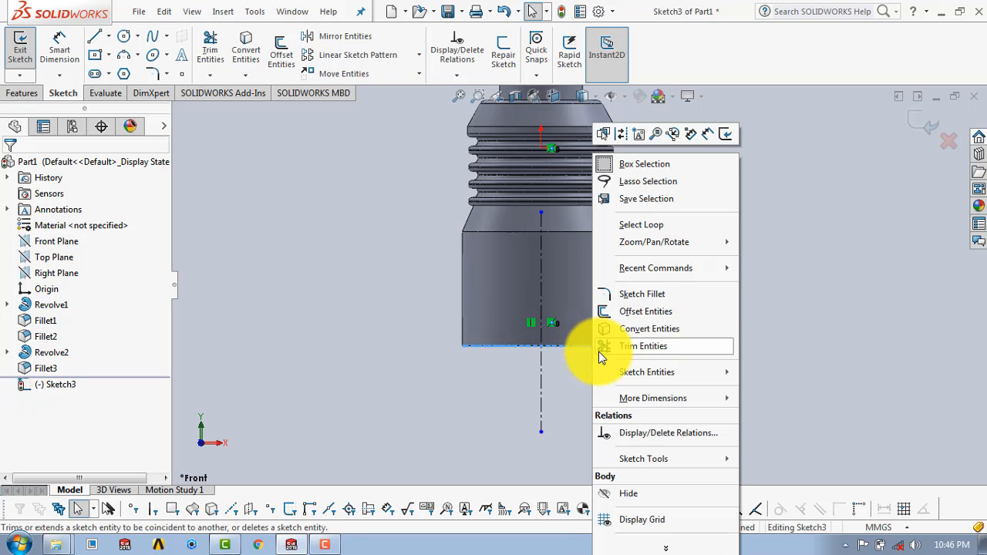
left_click(614, 340)
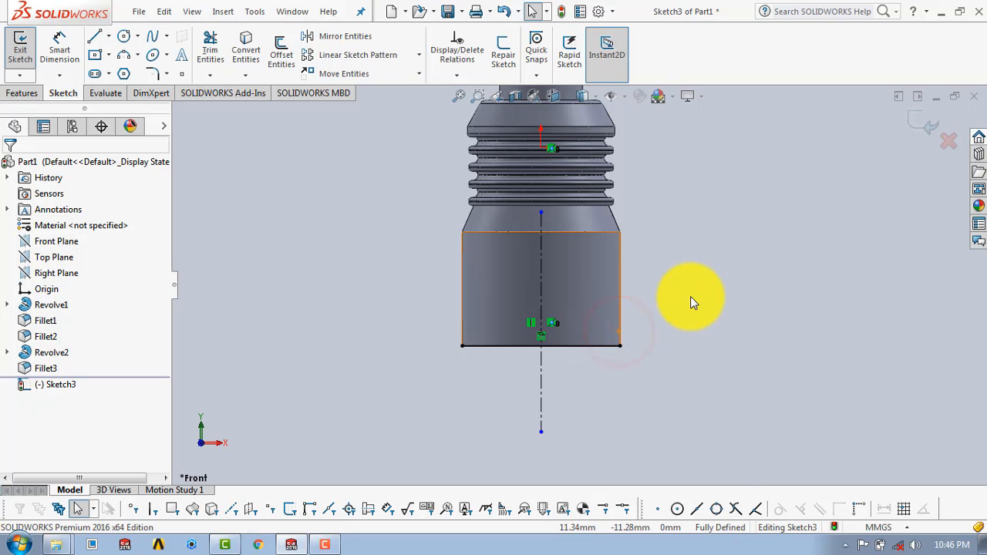
left_click(679, 291)
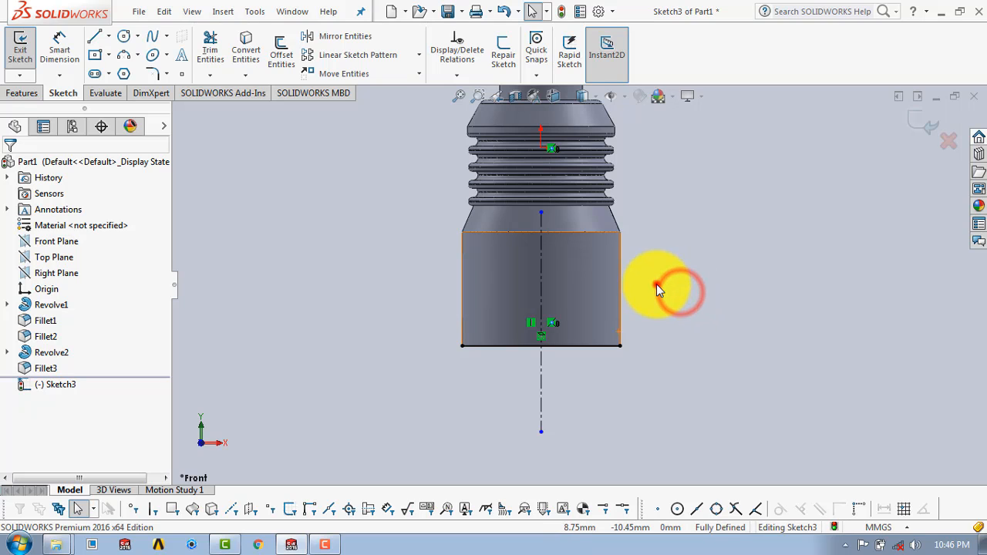
left_click(657, 286)
left_click(401, 224)
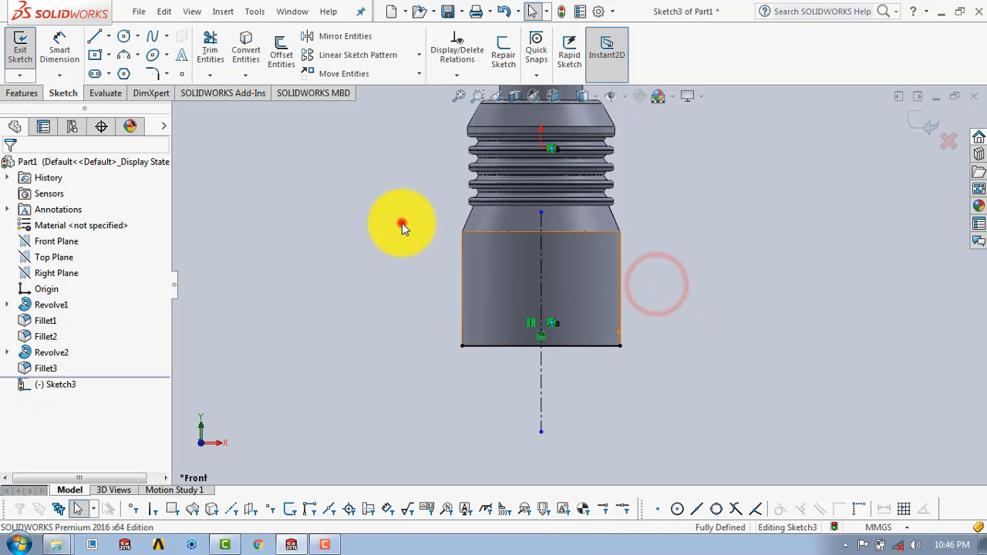
- Sketch a three-point arc of about 3.54 mm radius and 90°, curving outward and down from the bottom edge's right end
left_click(127, 59)
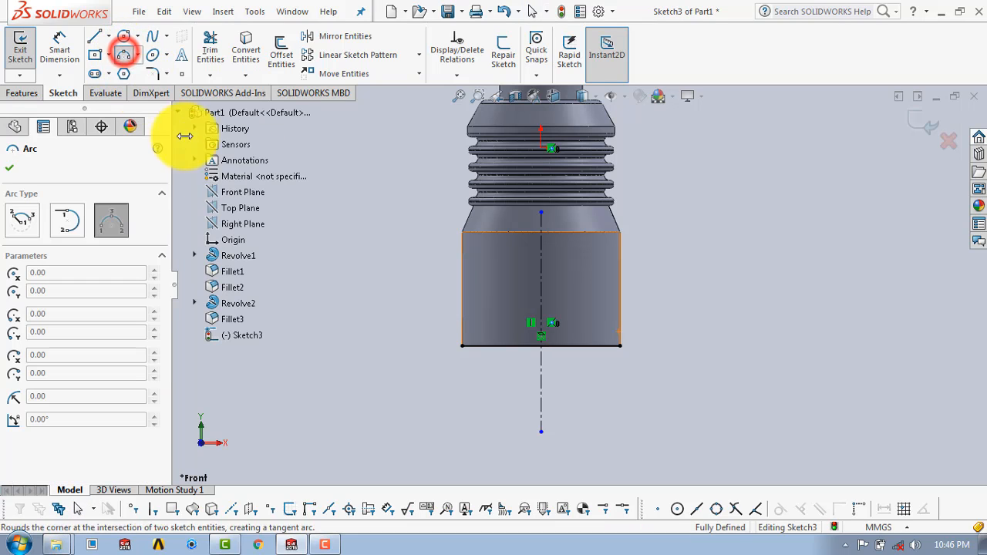
left_click(621, 345)
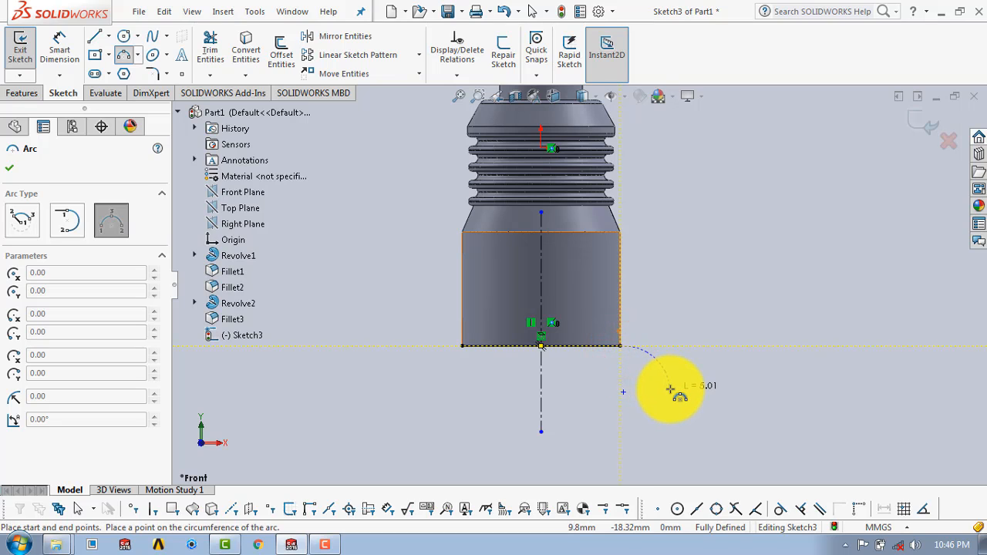
left_click(670, 387)
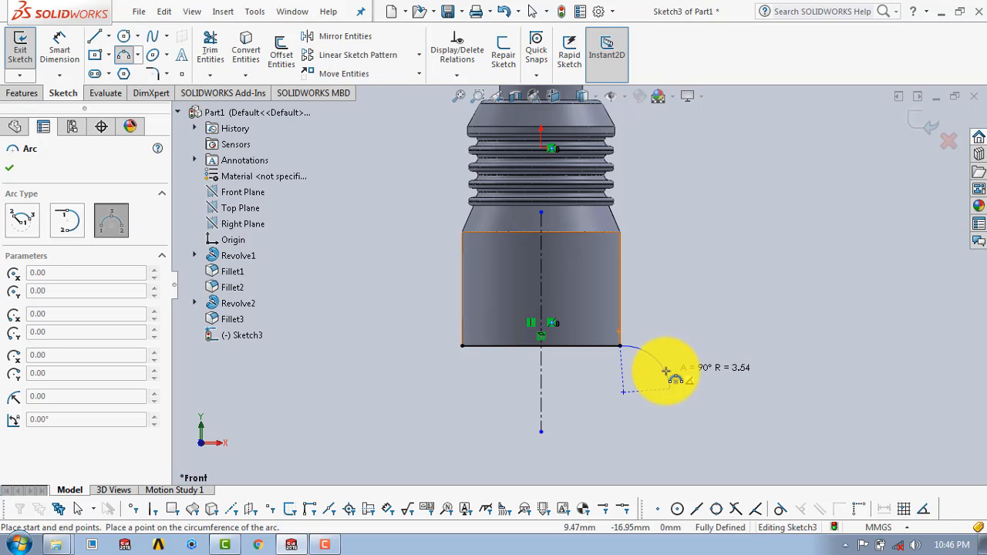
left_click(666, 372)
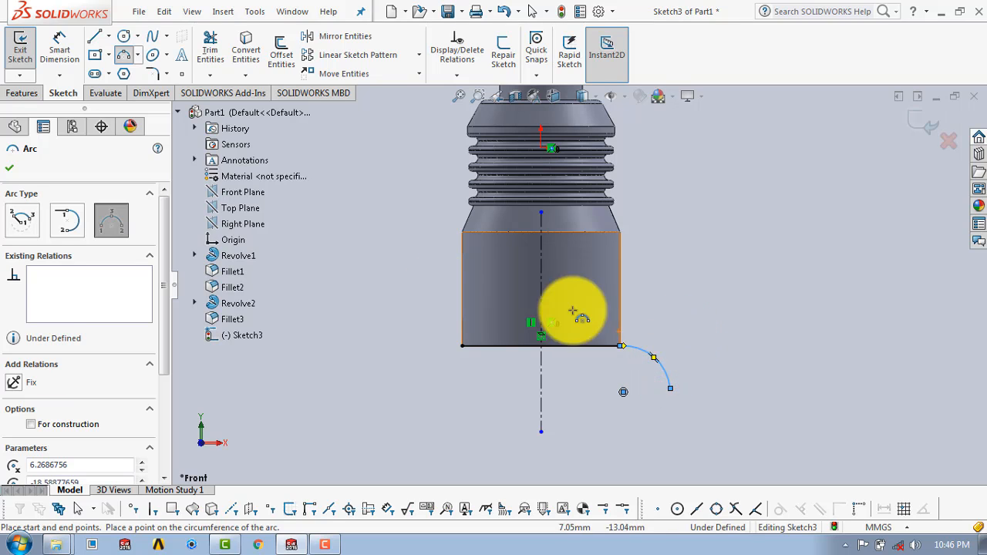
key("Escape")
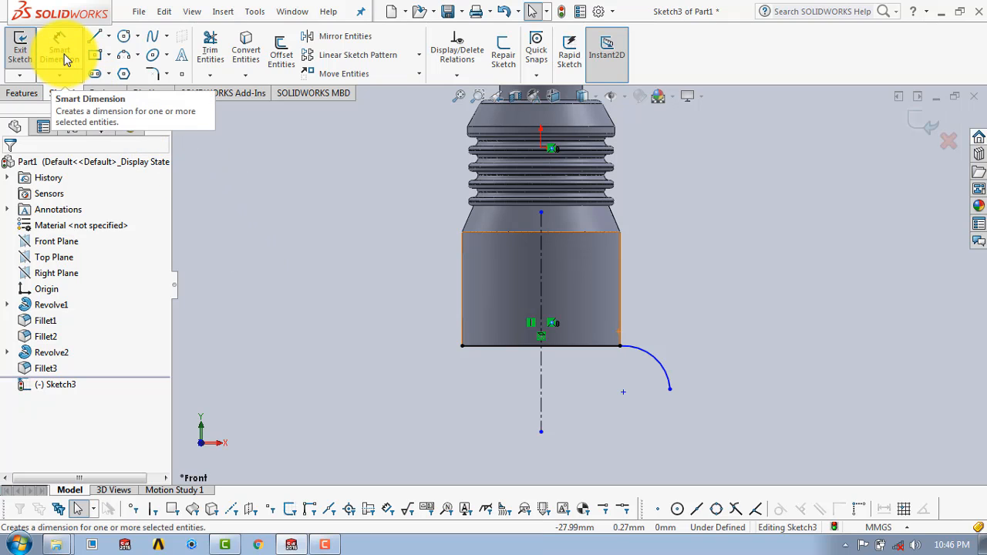
- Dimension the arc's radius as 2.7 mm
left_click(61, 52)
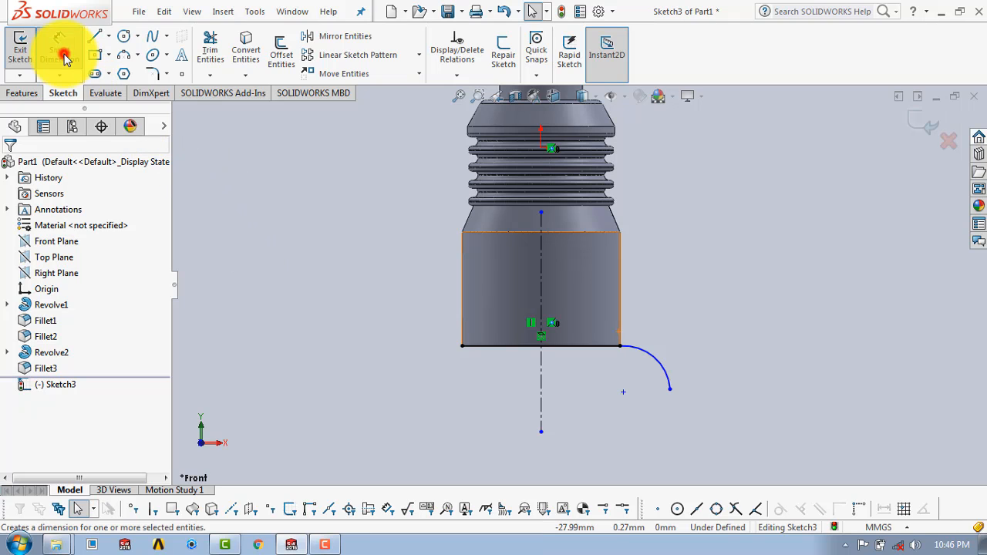
left_click(668, 376)
left_click(704, 359)
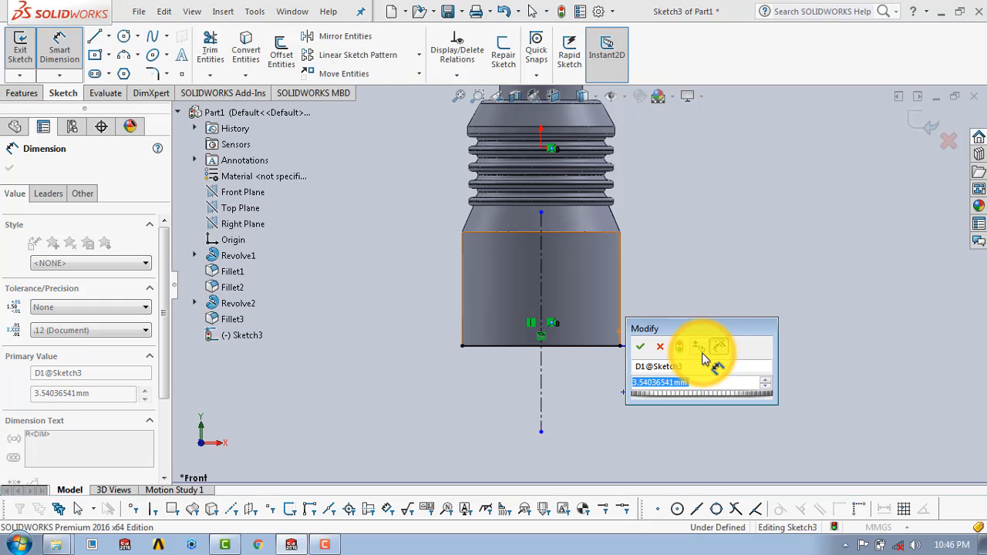
type("2.7")
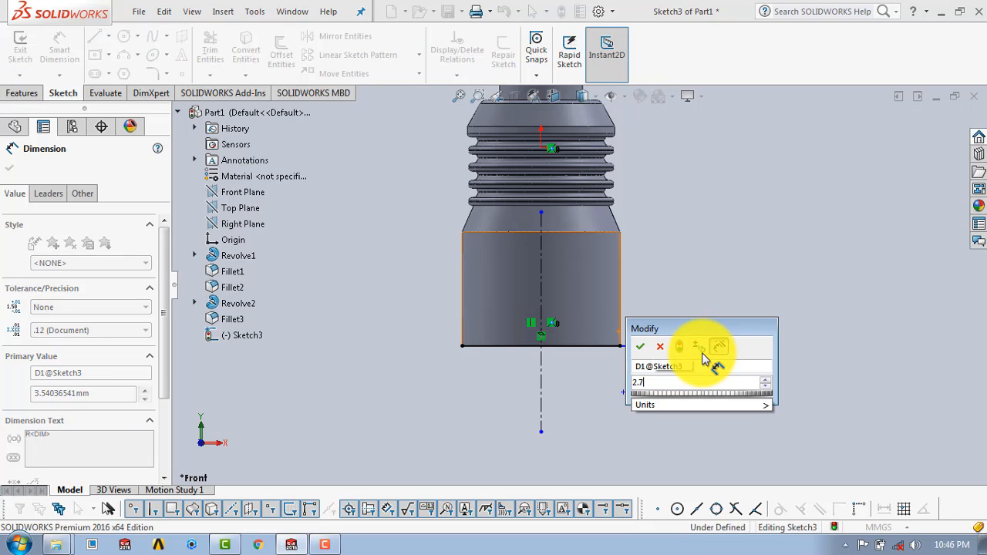
key("Return")
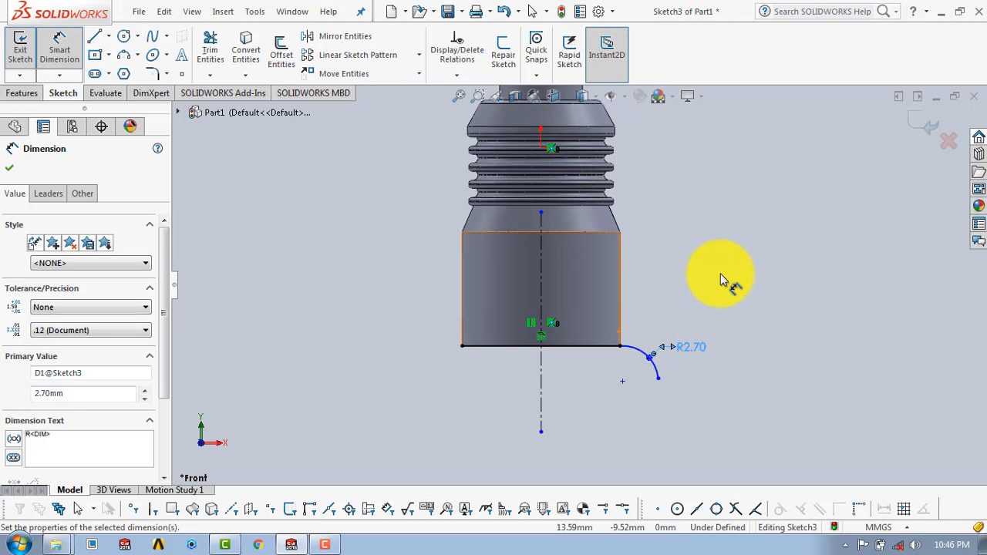
left_click(698, 257)
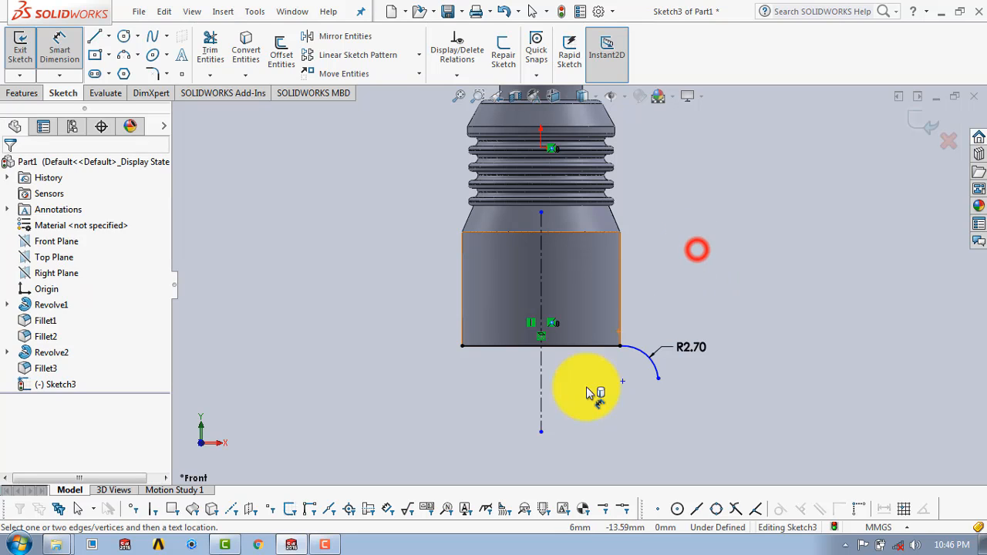
- Dimension the horizontal distance from the arc's lower endpoint to the centerline as 8.7 mm
left_click(656, 377)
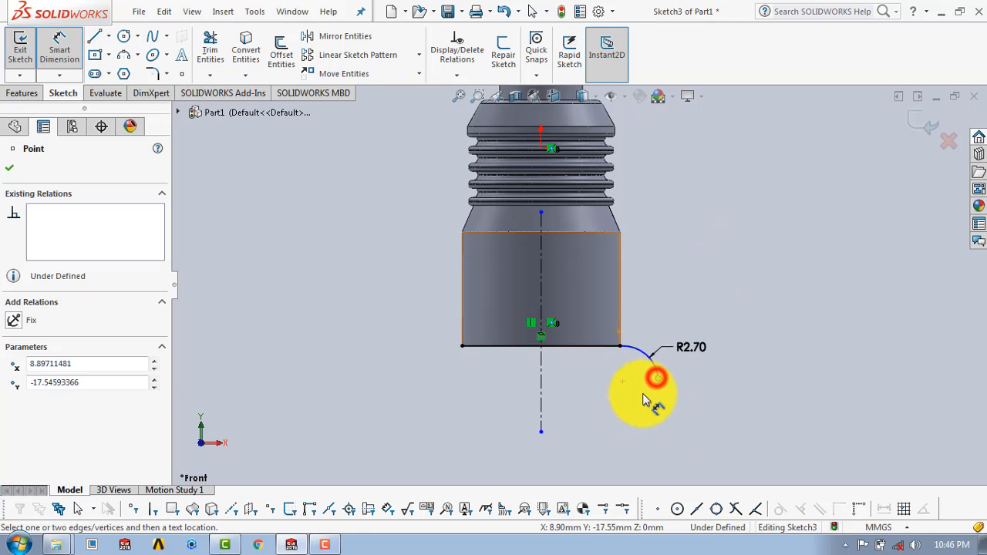
left_click(541, 385)
left_click(589, 416)
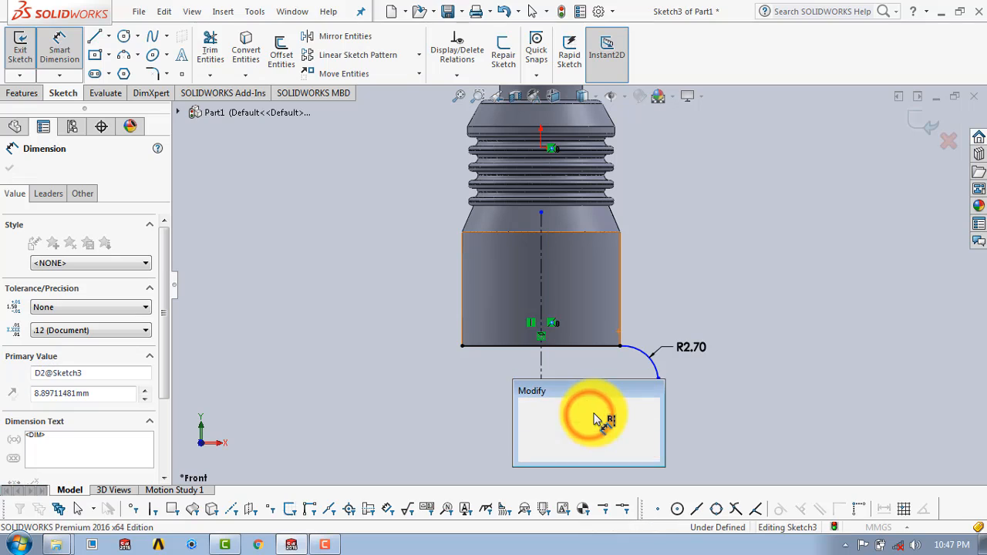
type("8.7")
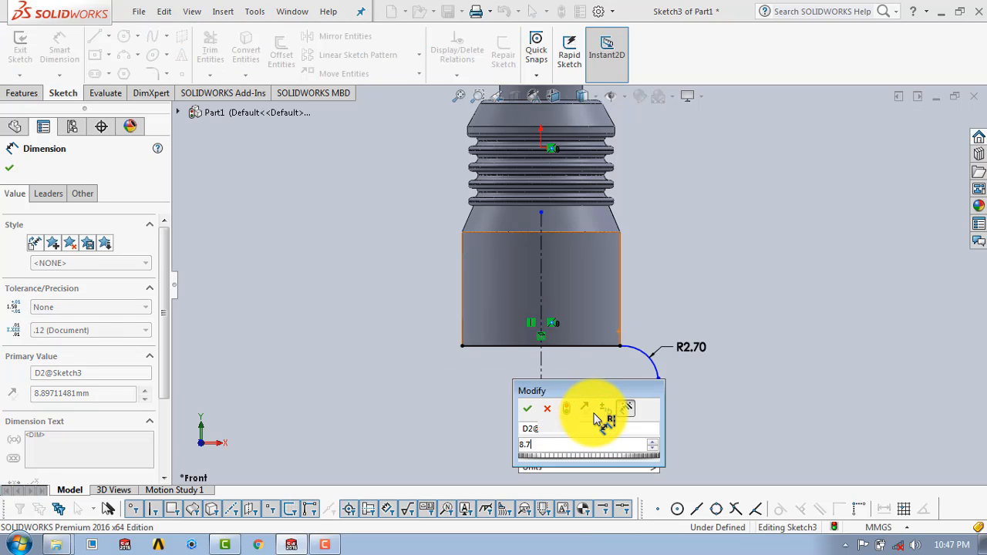
key("Return")
left_click(426, 268)
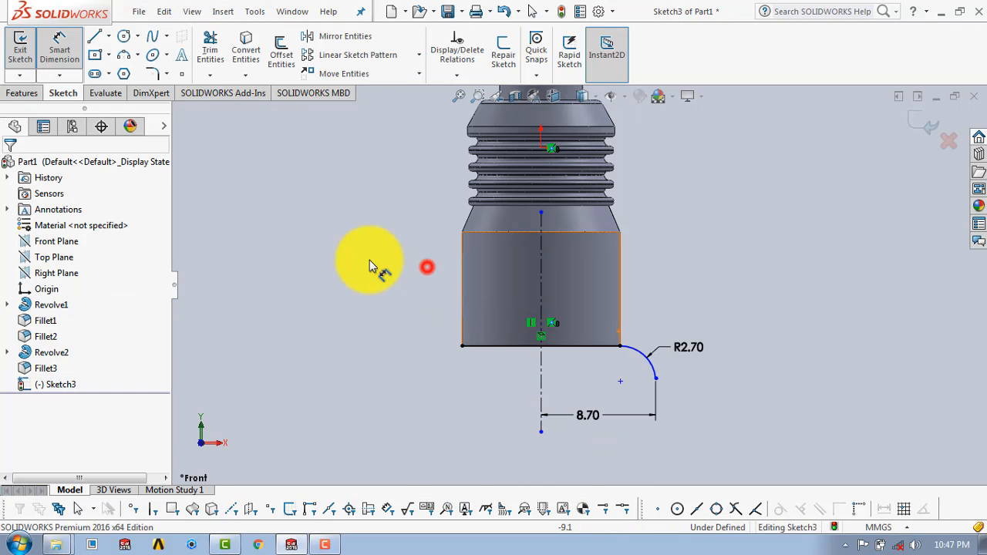
- Close the half-profile with a horizontal line from the arc's lower end to the centerline and a vertical line up to the bottom edge
left_click(94, 37)
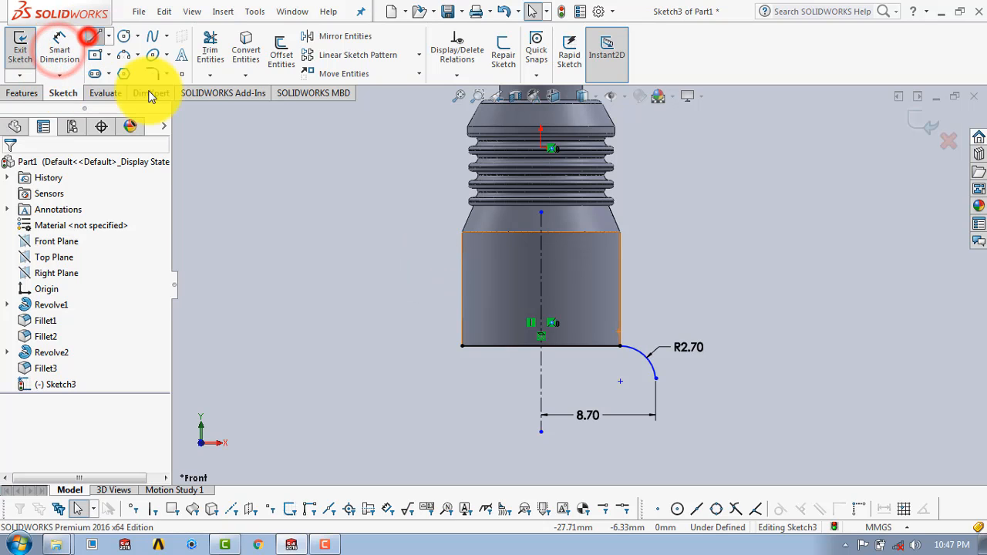
left_click(655, 379)
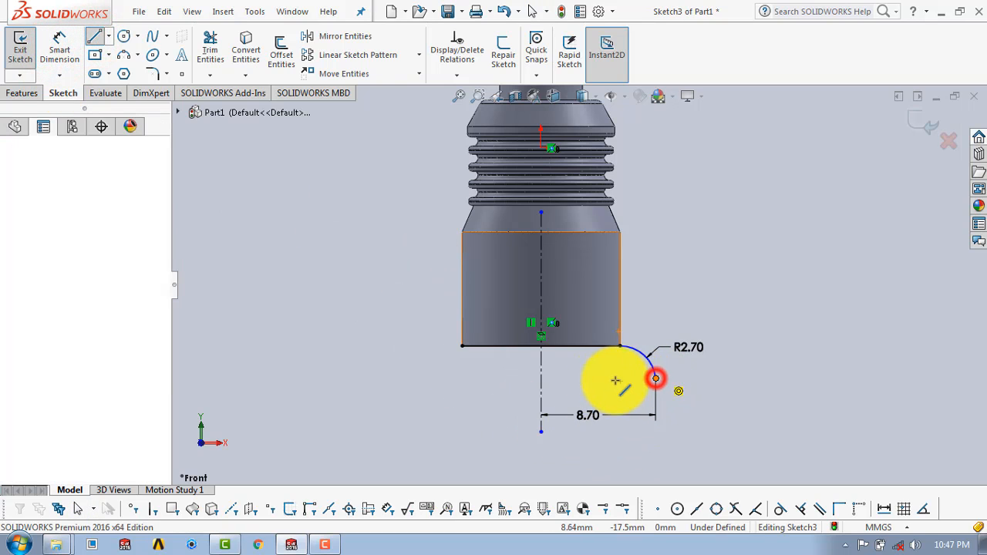
left_click(541, 379)
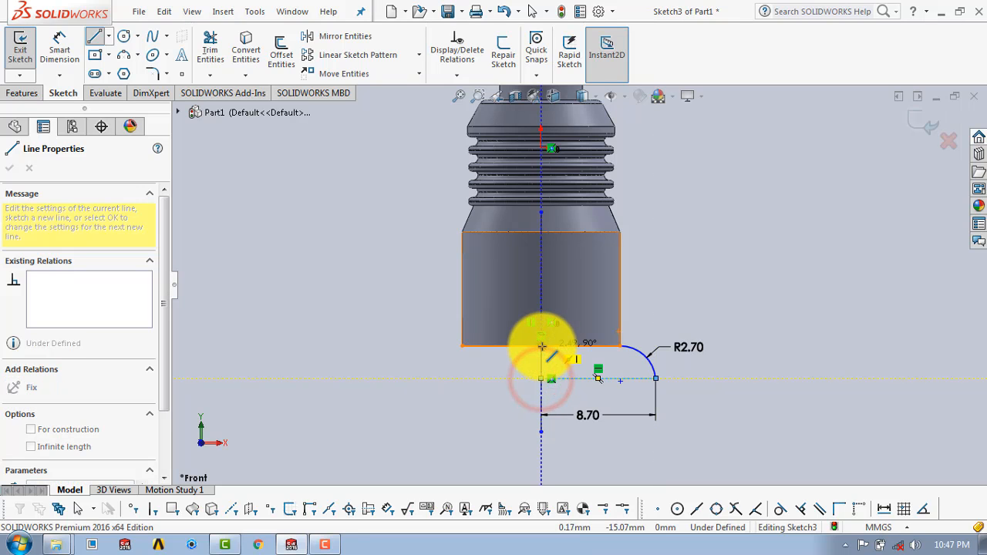
left_click(540, 346)
key("Escape")
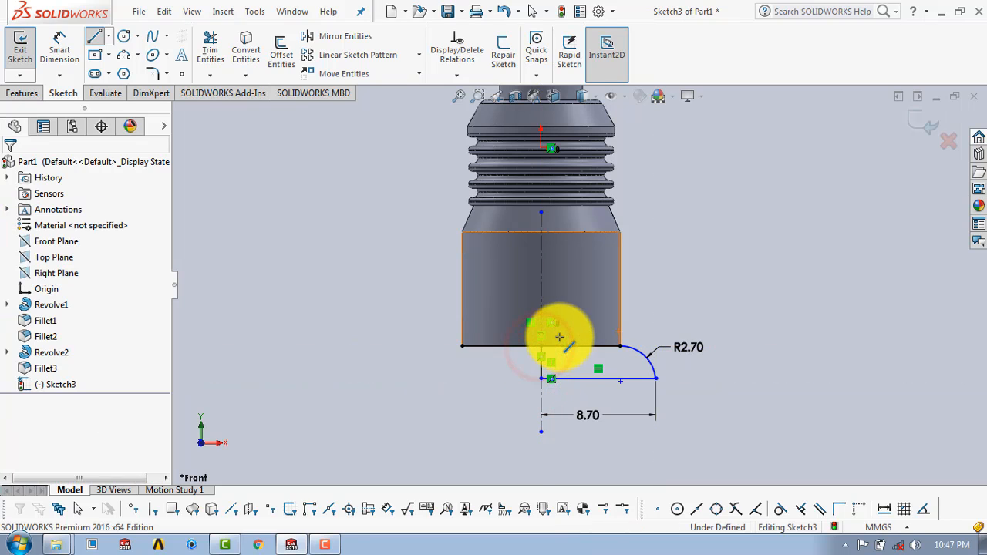
- Trim away the part of the converted bottom edge line that lies left of the centerline
left_click(209, 48)
scroll(514, 368, "down", 5)
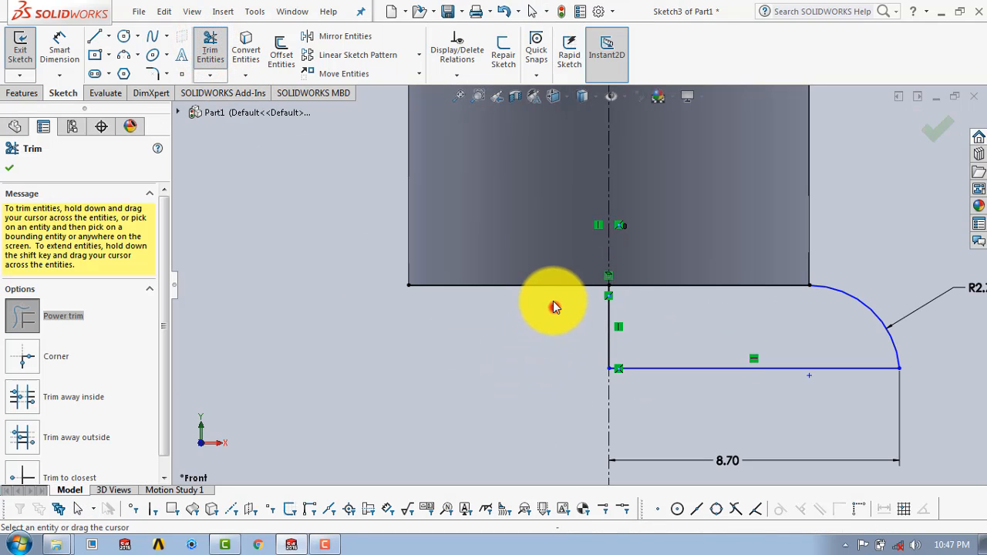
left_click_drag(553, 302, 549, 270)
scroll(632, 263, "down", 5)
scroll(557, 337, "down", 3)
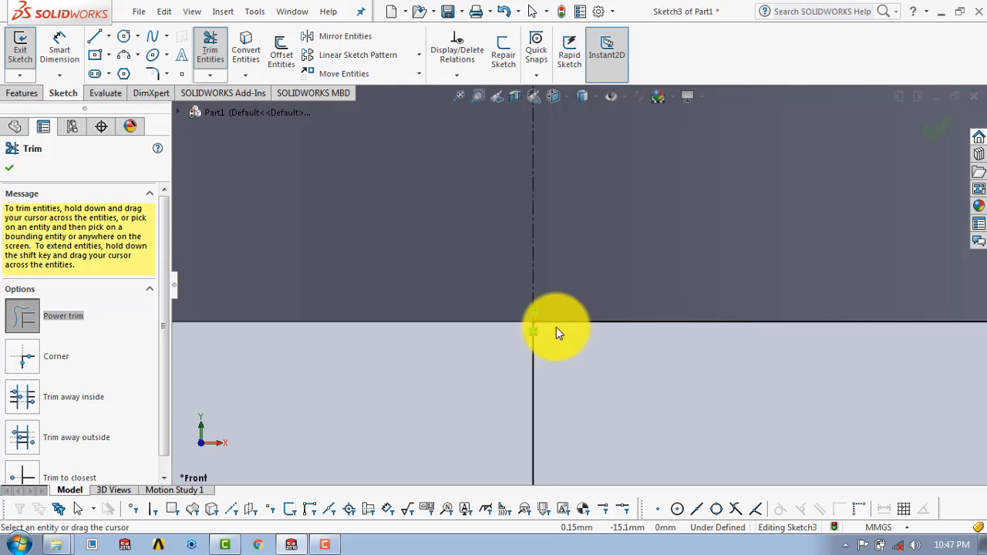
scroll(540, 324, "down", 3)
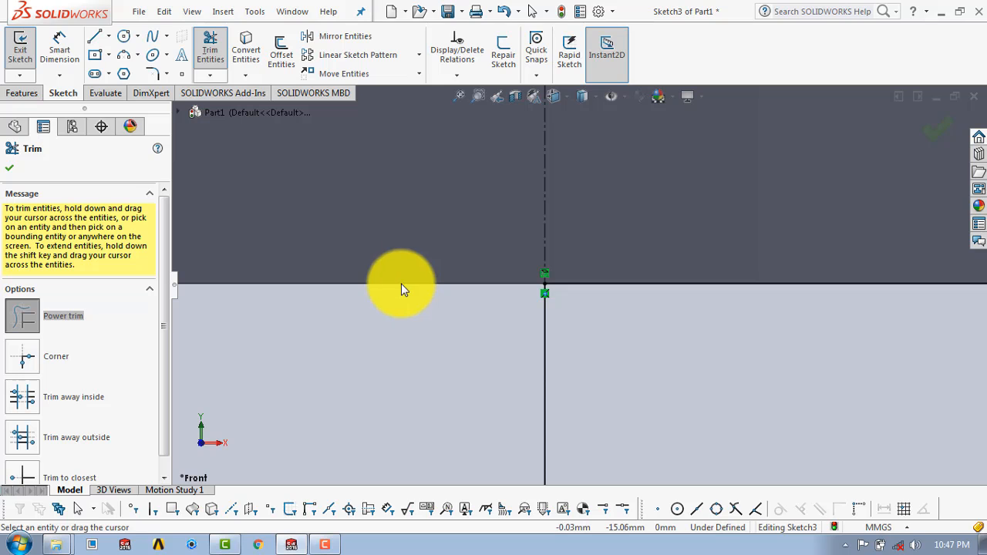
left_click(10, 169)
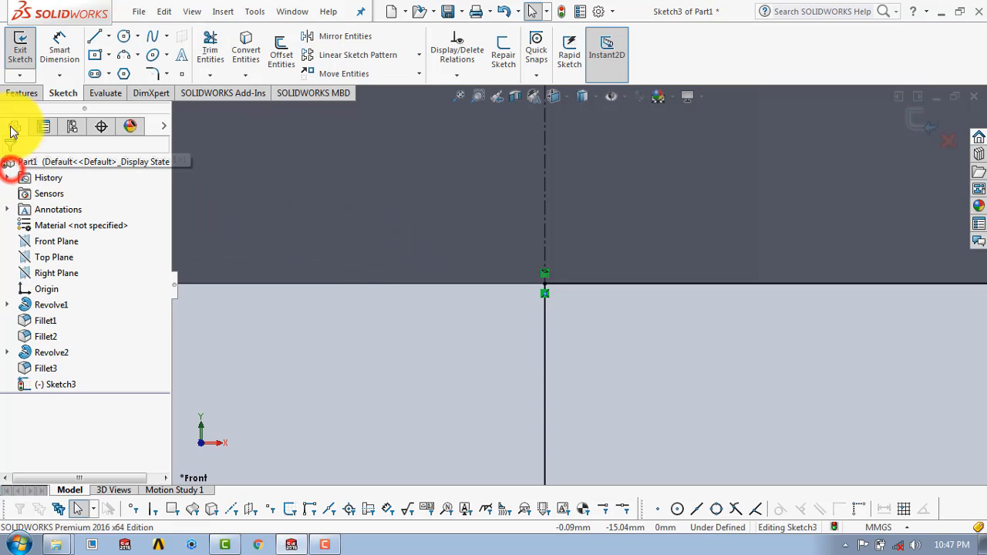
- Exit the sketch and revolve the rounded base half-profile 360° about its centerline as a merged solid boss
left_click(15, 50)
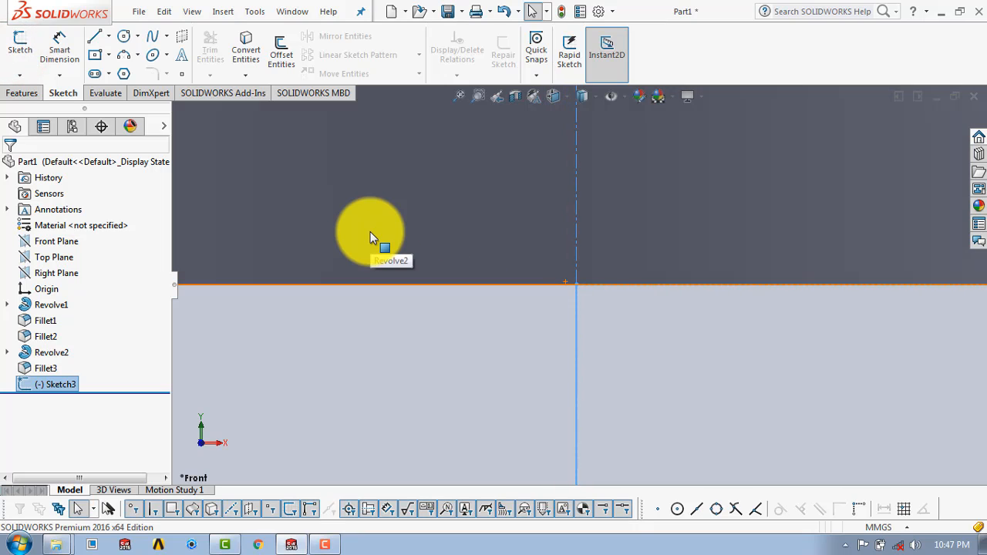
scroll(370, 231, "up", 8)
scroll(371, 232, "down", 2)
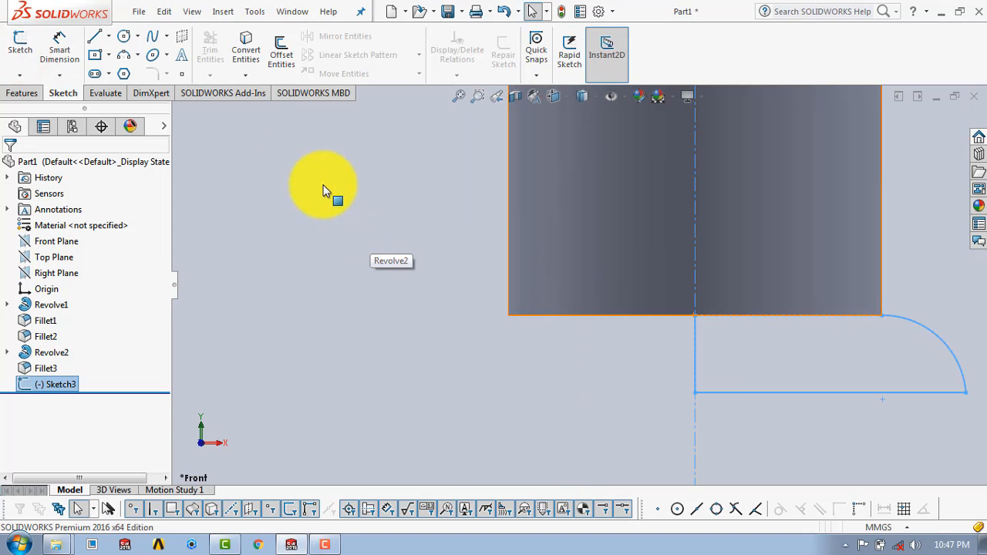
left_click(26, 94)
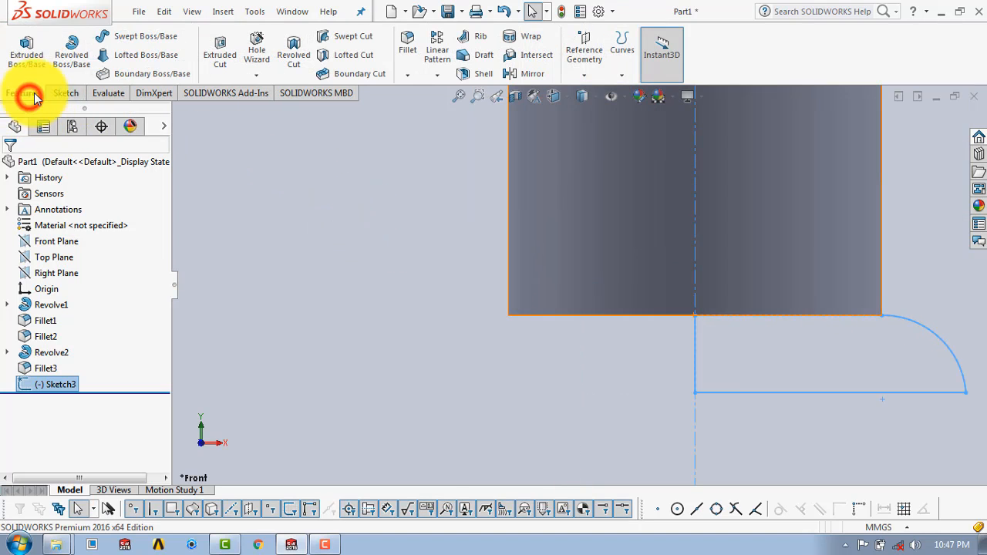
left_click(78, 48)
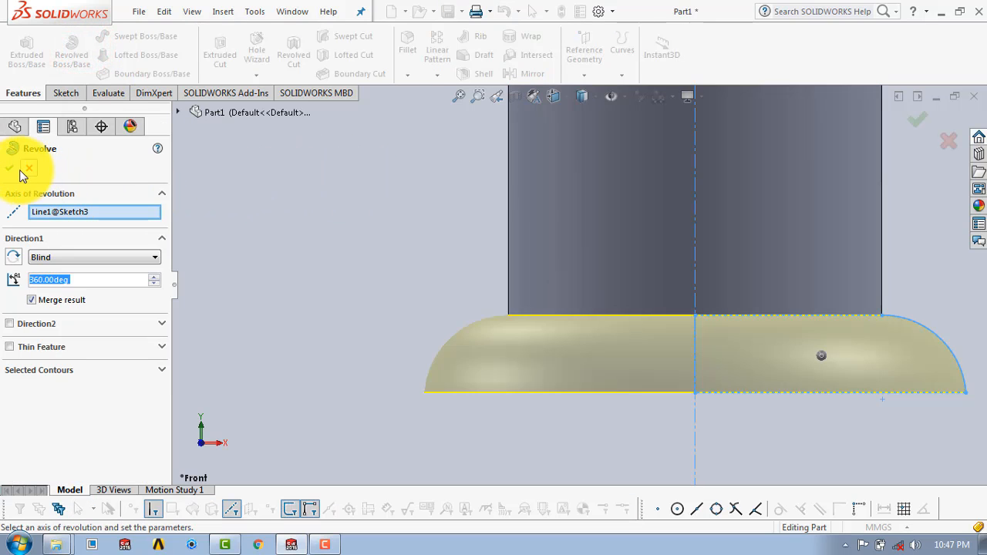
left_click(14, 170)
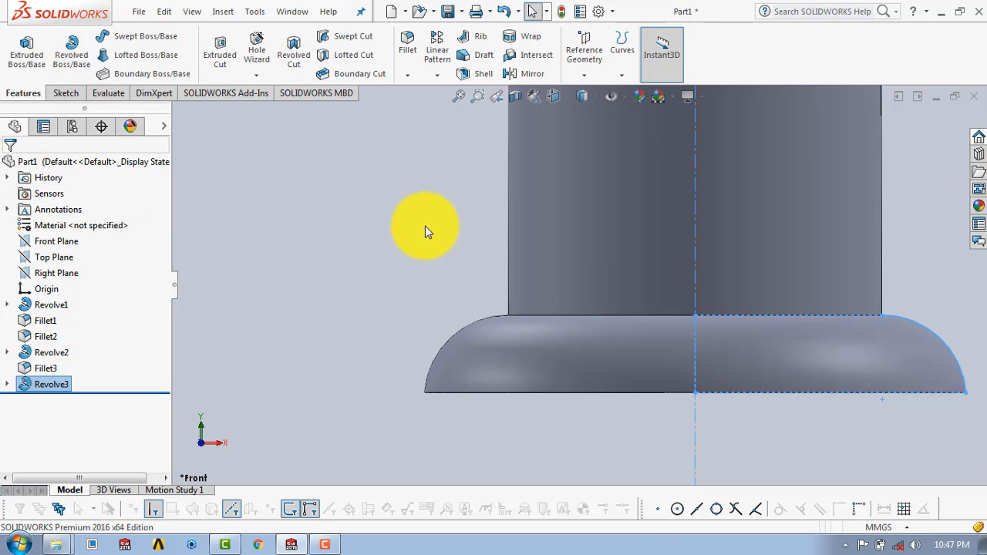
- Fillet the edge where the lower cylinder meets the rounded base flange with a 0.2 mm radius
scroll(420, 233, "up", 8)
middle_click_drag(611, 273, 630, 287)
scroll(630, 292, "down", 5)
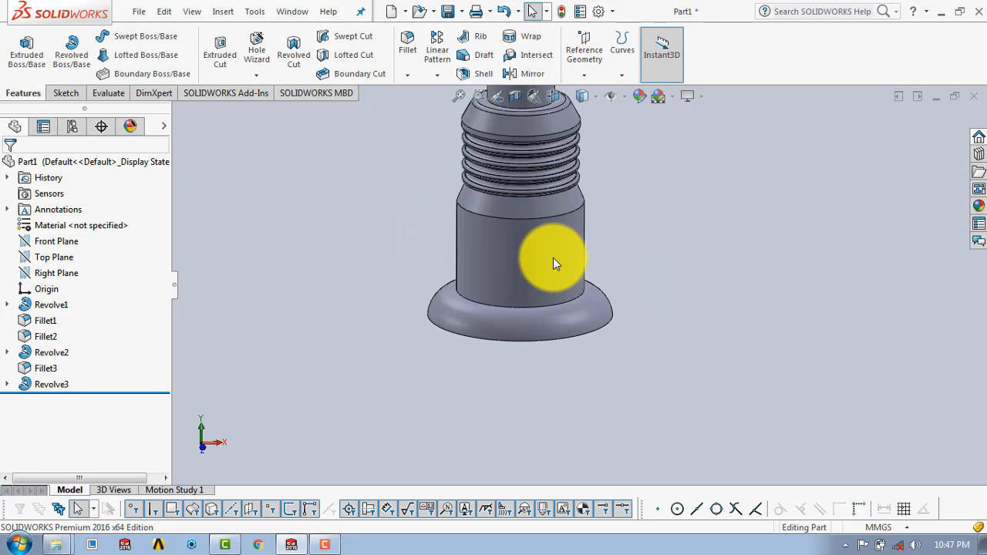
left_click(409, 38)
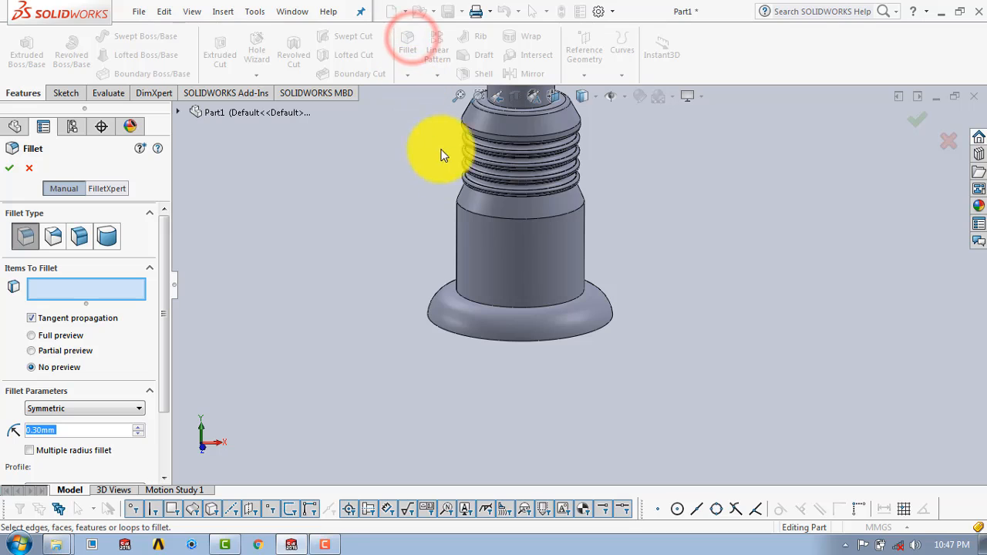
left_click(557, 304)
left_click(81, 427)
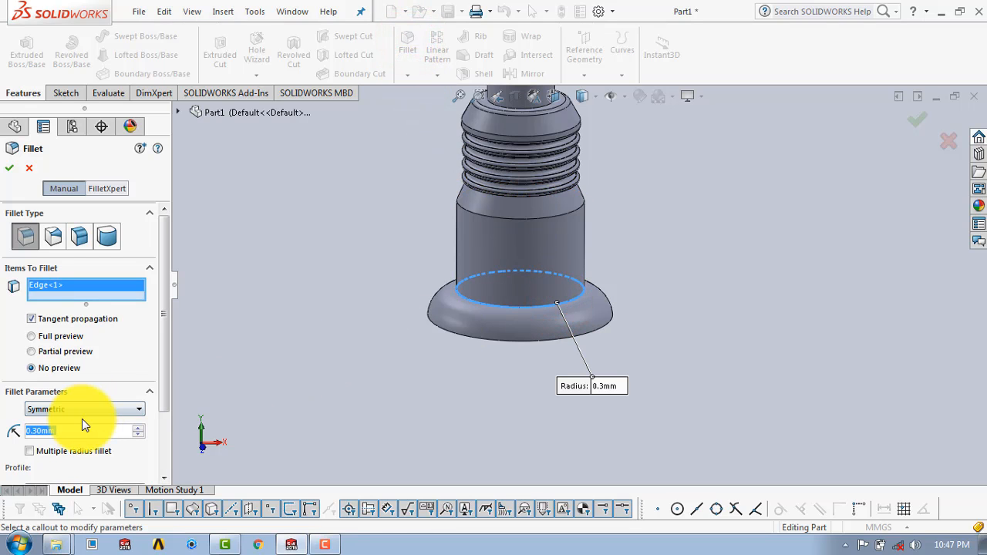
type("0.2")
key("Return")
left_click(10, 169)
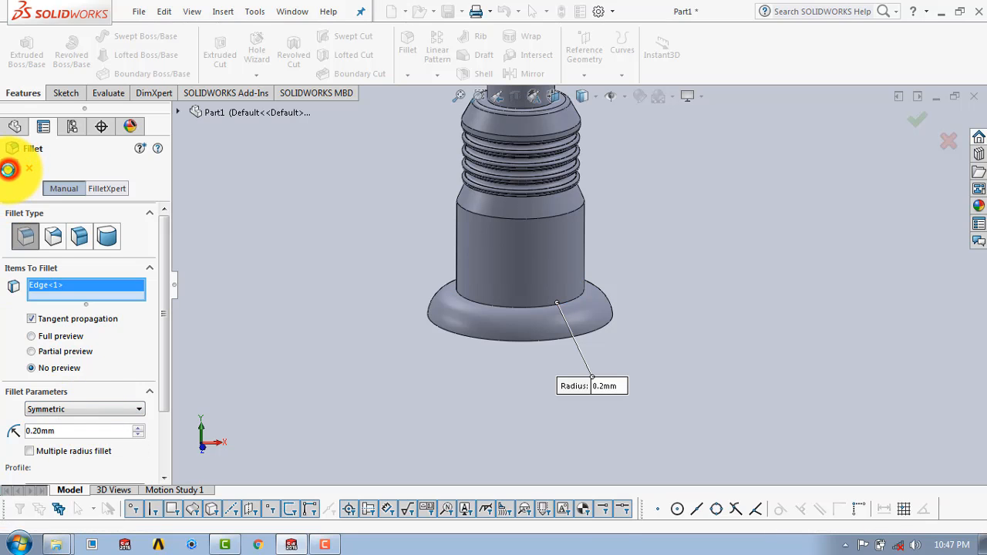
left_click(663, 235)
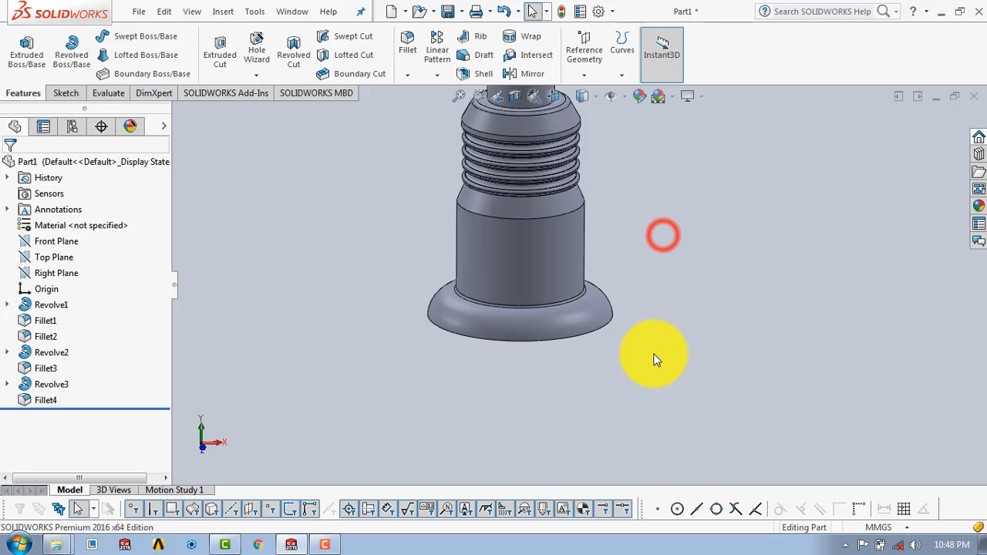
- Start a sketch on the flat underside of the rounded base flange, viewed normal to the face
middle_click_drag(647, 366, 643, 288)
scroll(632, 293, "up", 2)
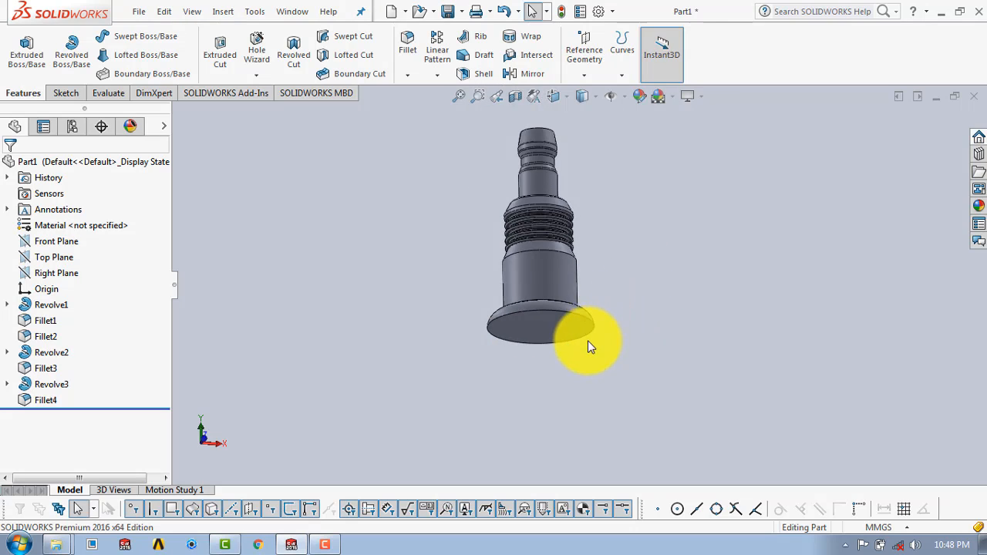
scroll(588, 341, "down", 1)
left_click(66, 94)
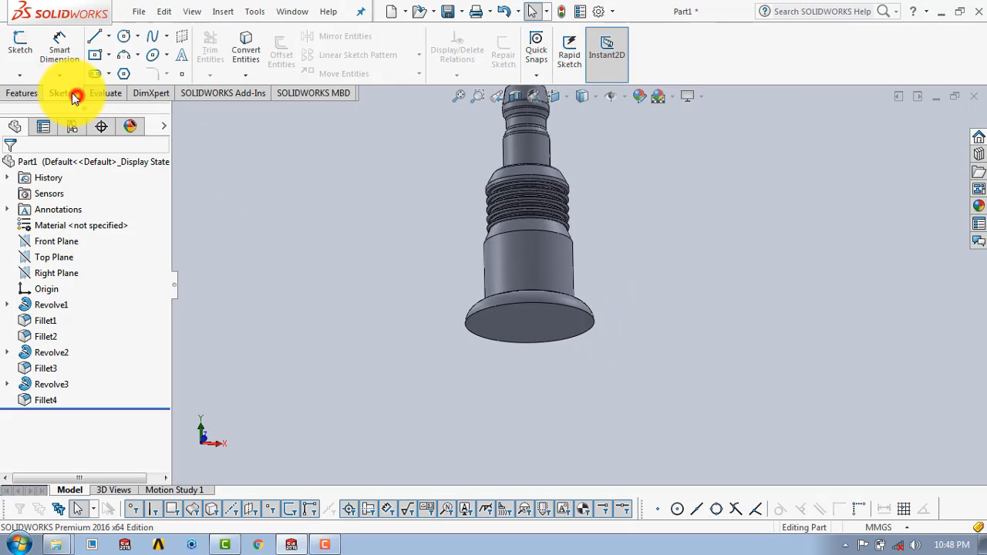
left_click(21, 48)
left_click(526, 318)
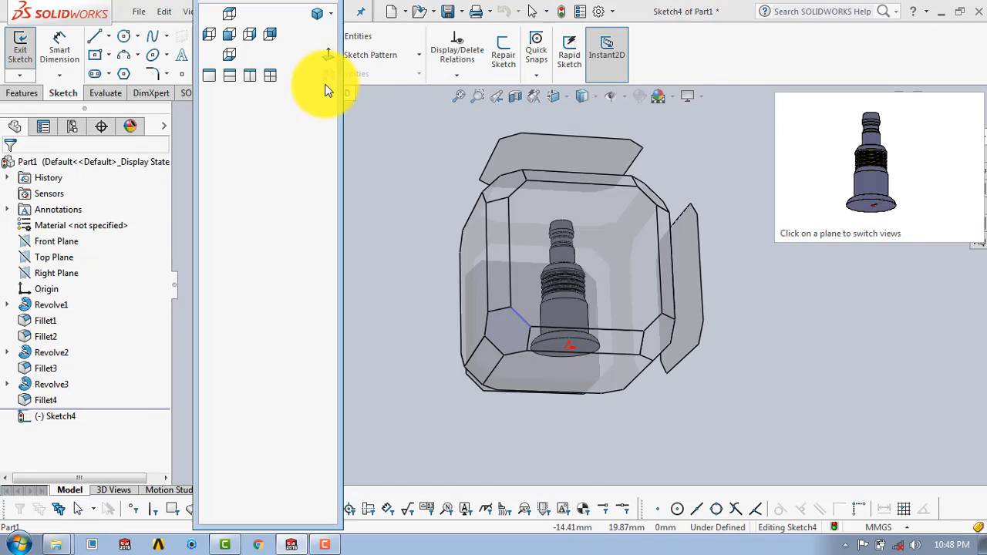
left_click(328, 57)
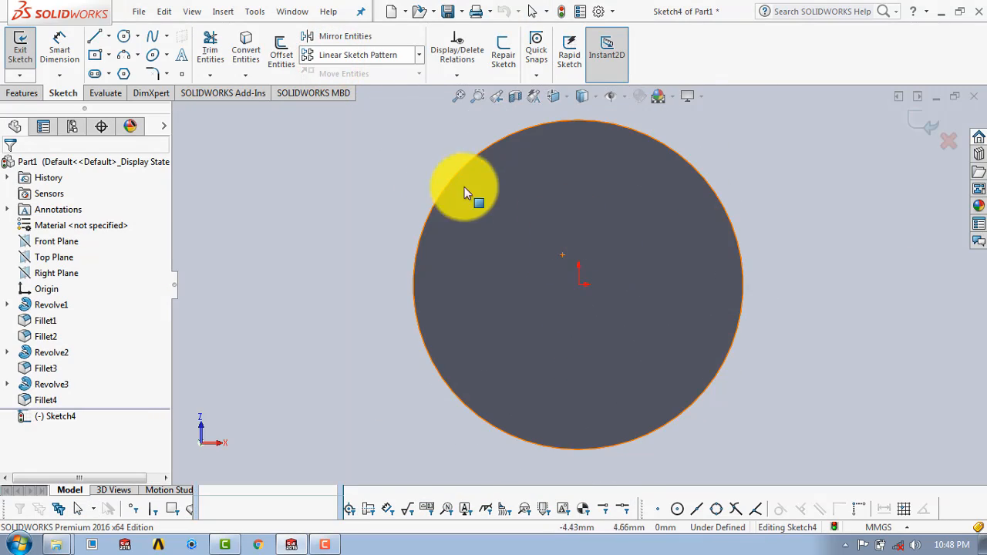
- Sketch a six-sided polygon centered on the origin around the flange, with an inscribed circle about 22.6 mm in diameter
left_click(122, 75)
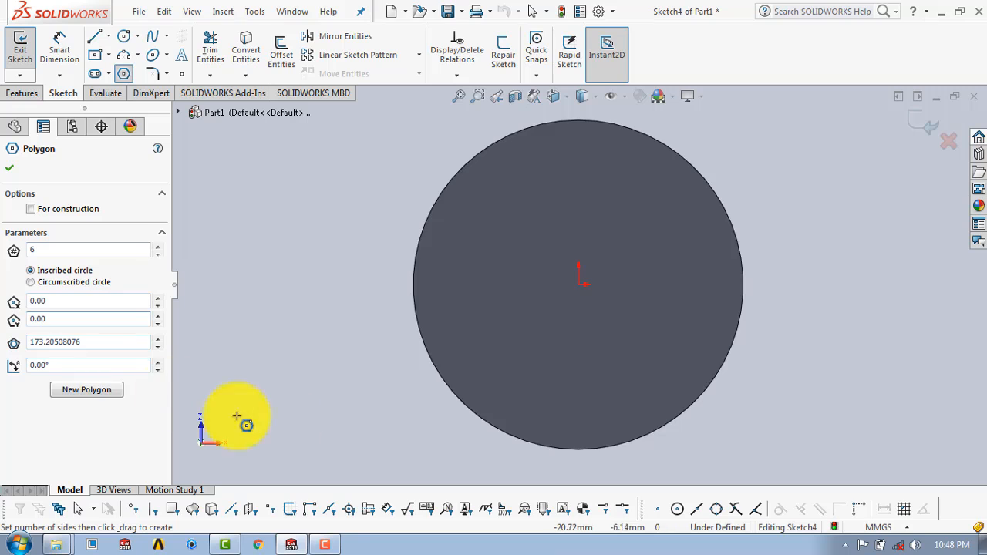
left_click(578, 284)
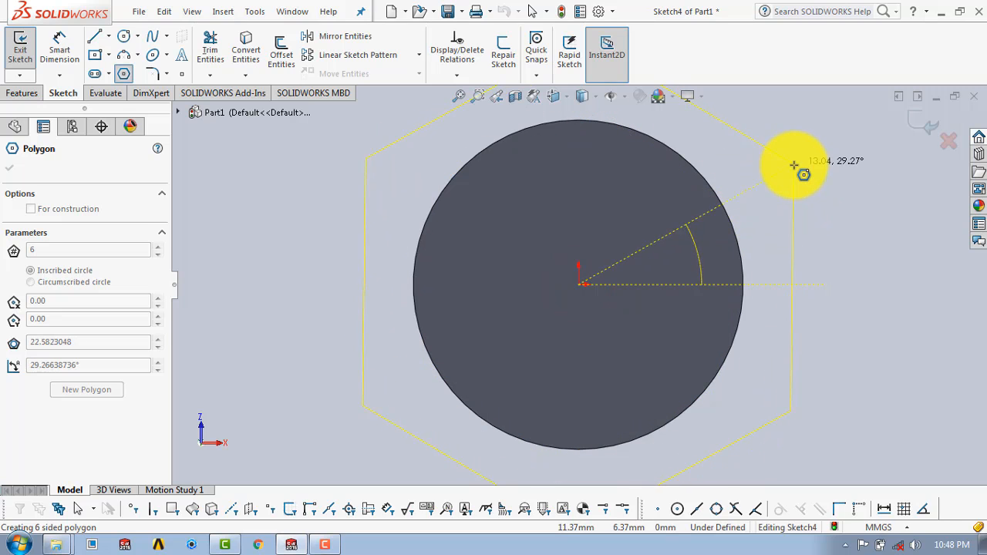
left_click(793, 162)
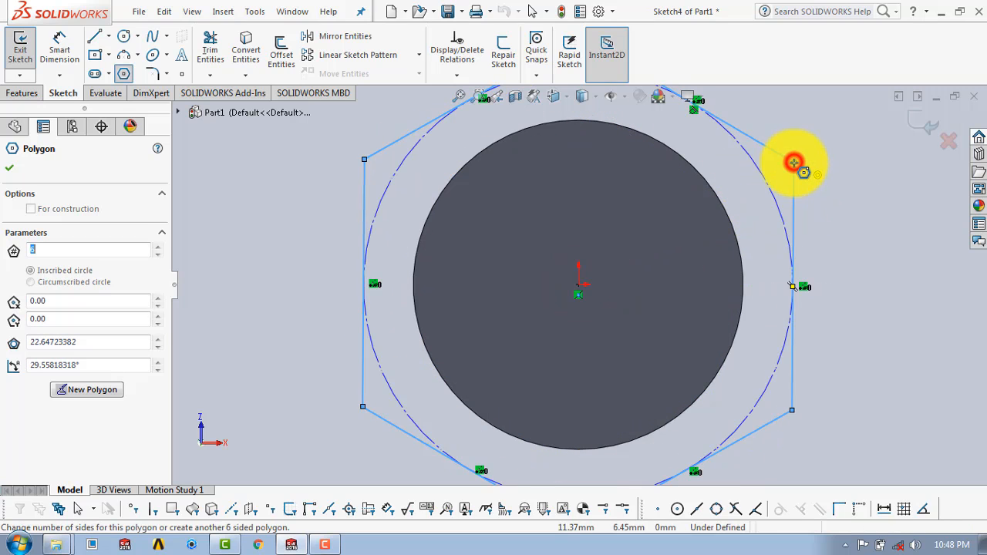
left_click(10, 168)
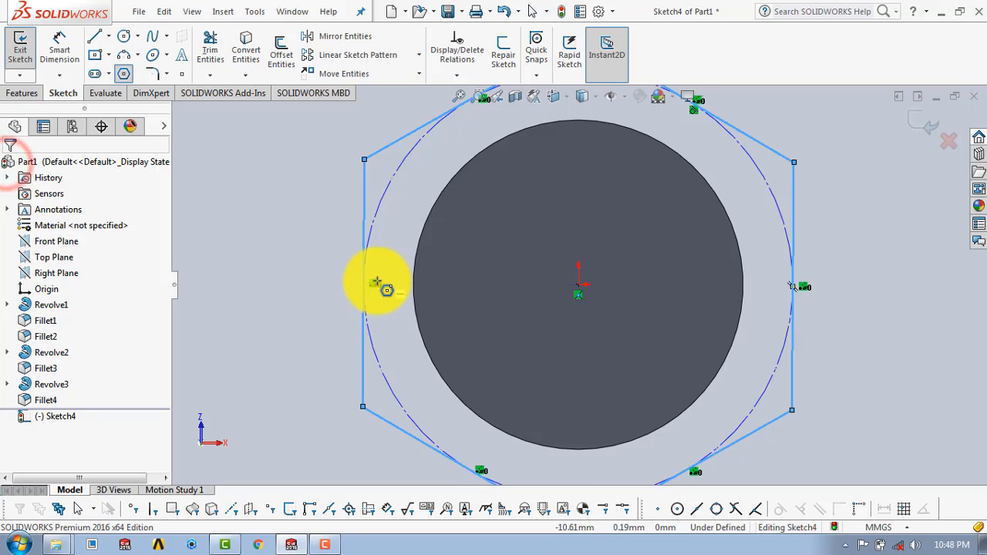
scroll(377, 278, "up", 5)
scroll(524, 282, "down", 2)
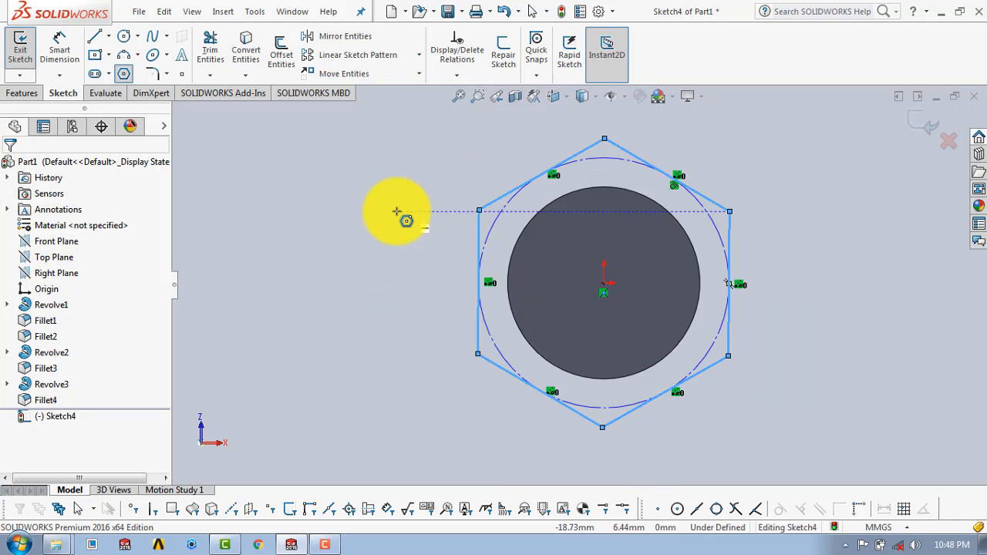
key("Escape")
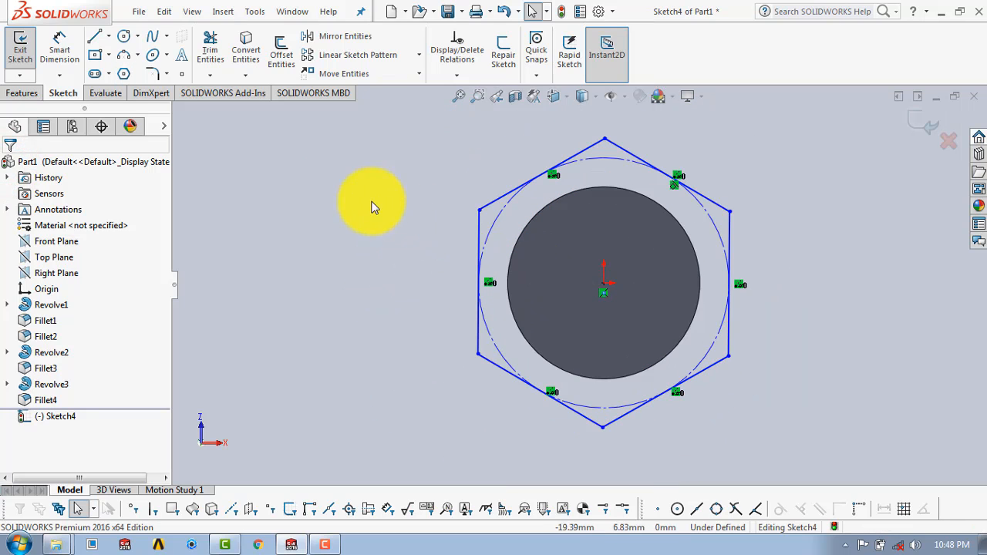
- Dimension the distance between the hexagon's two opposite near-vertical sides as 20.5 mm
left_click(61, 51)
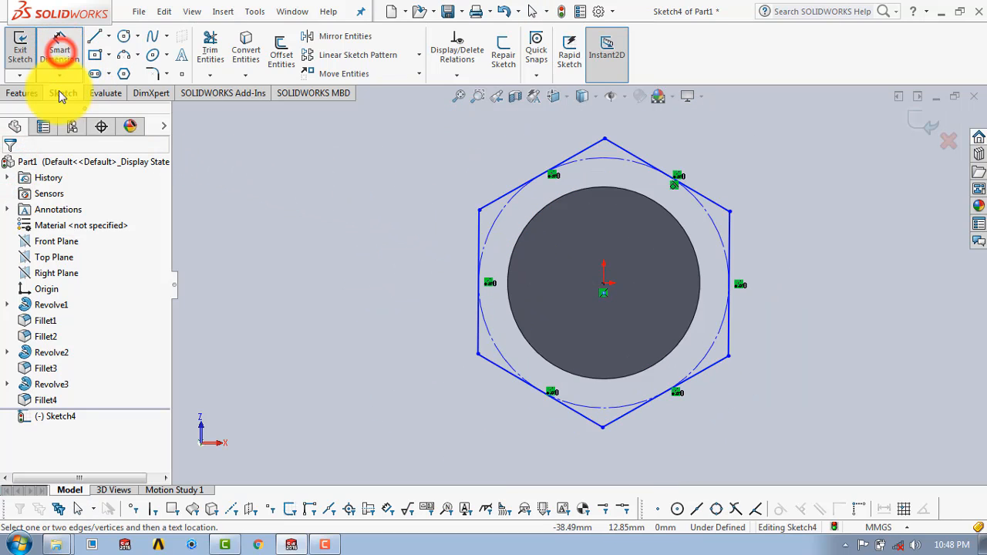
left_click(479, 224)
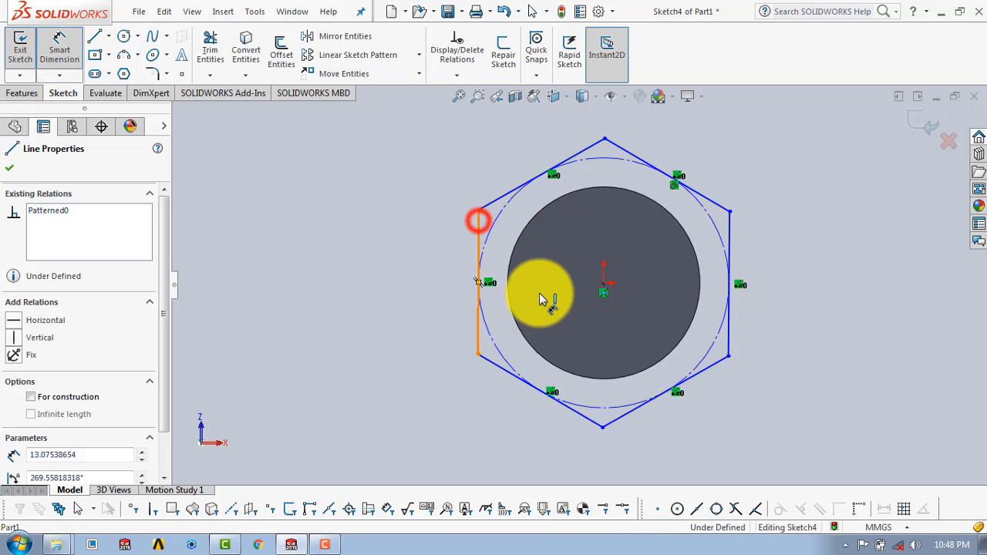
left_click(729, 232)
left_click(635, 462)
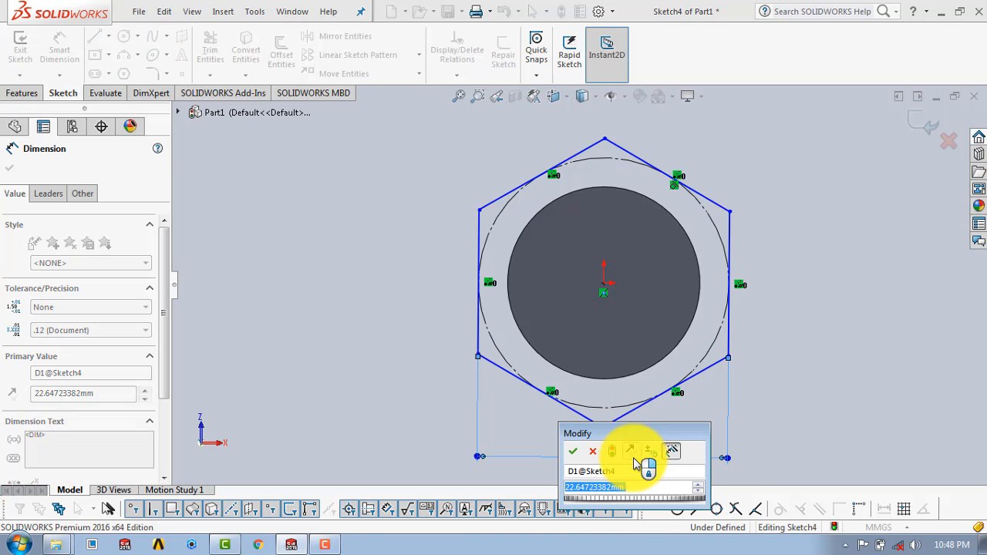
type("20.5")
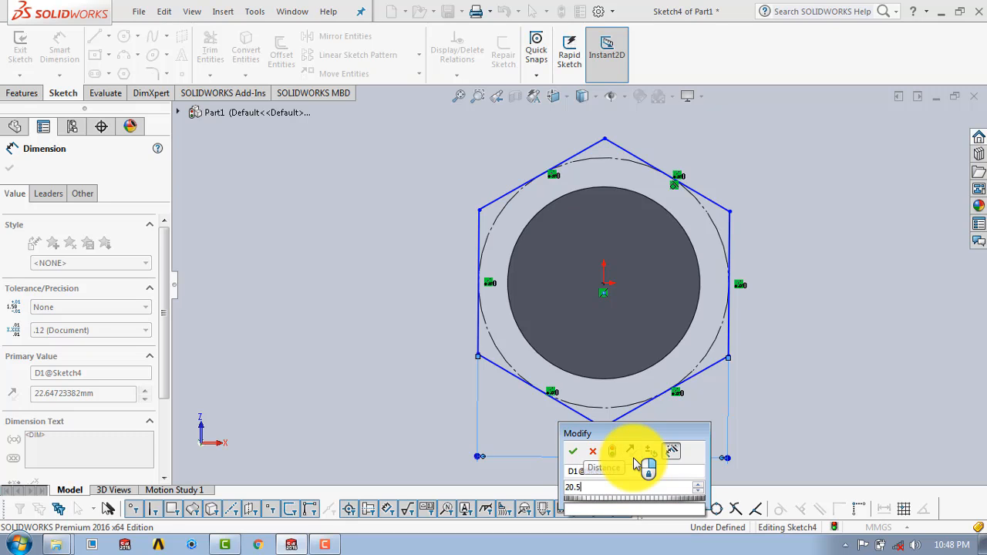
key("Return")
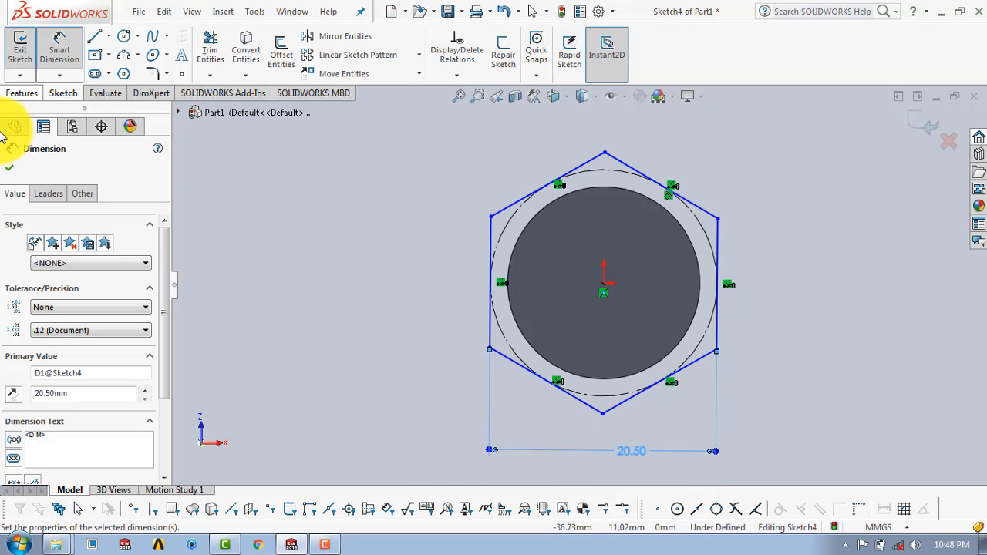
left_click(12, 169)
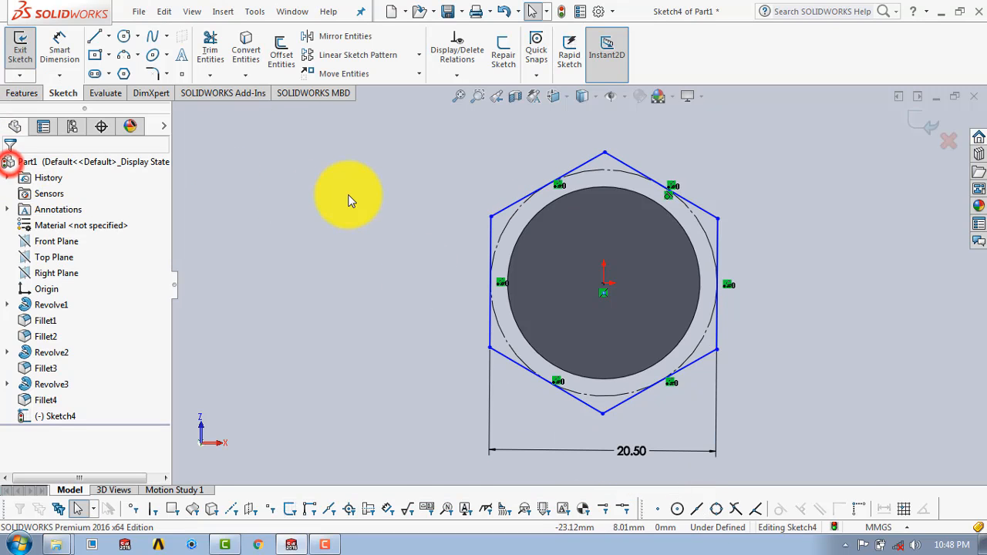
- Add a Vertical relation to the hexagon's right-hand side and exit the sketch
left_click(719, 239)
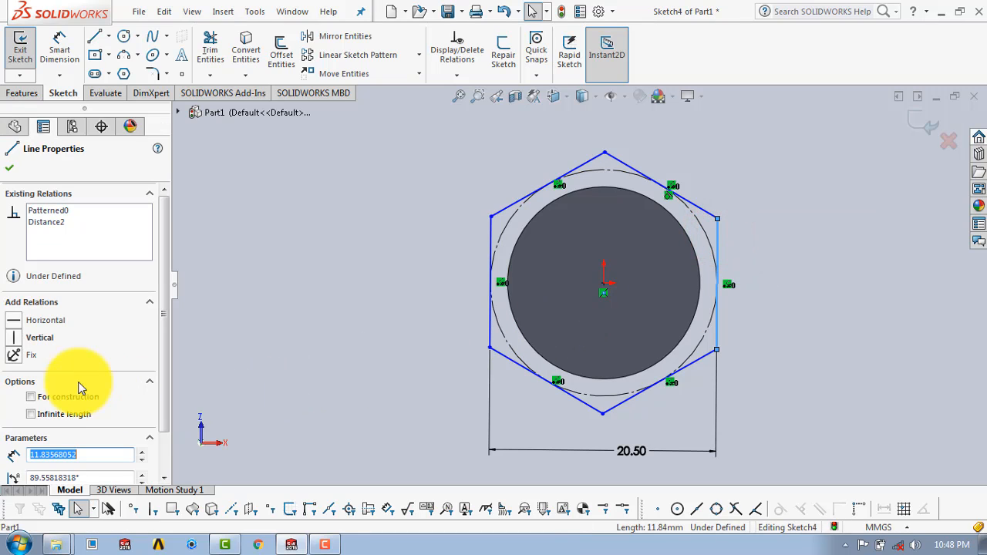
left_click(17, 341)
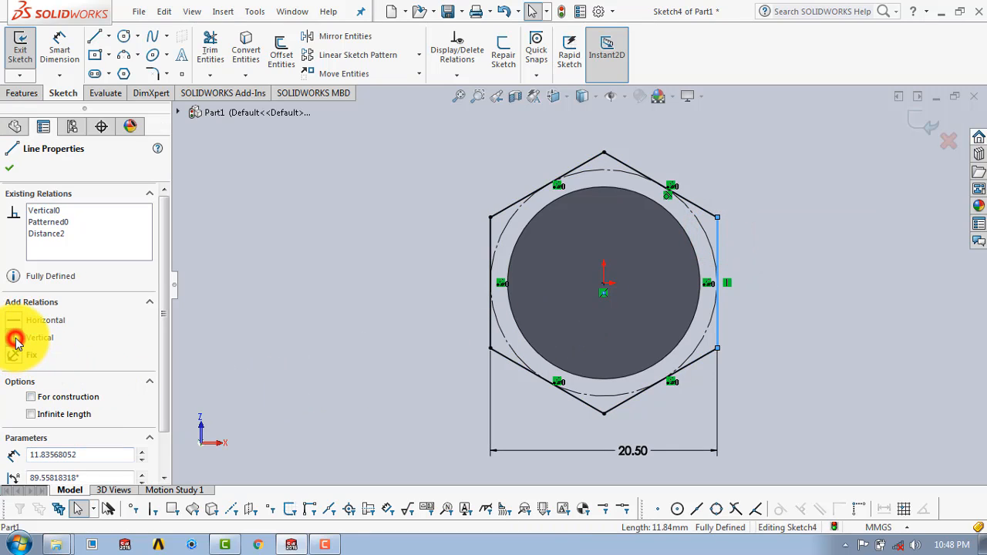
left_click(9, 170)
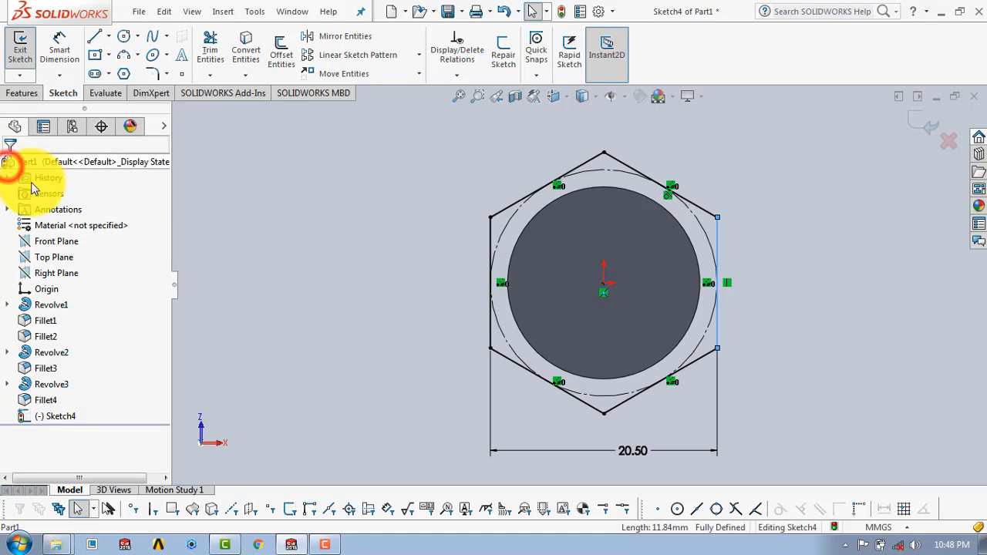
left_click(929, 125)
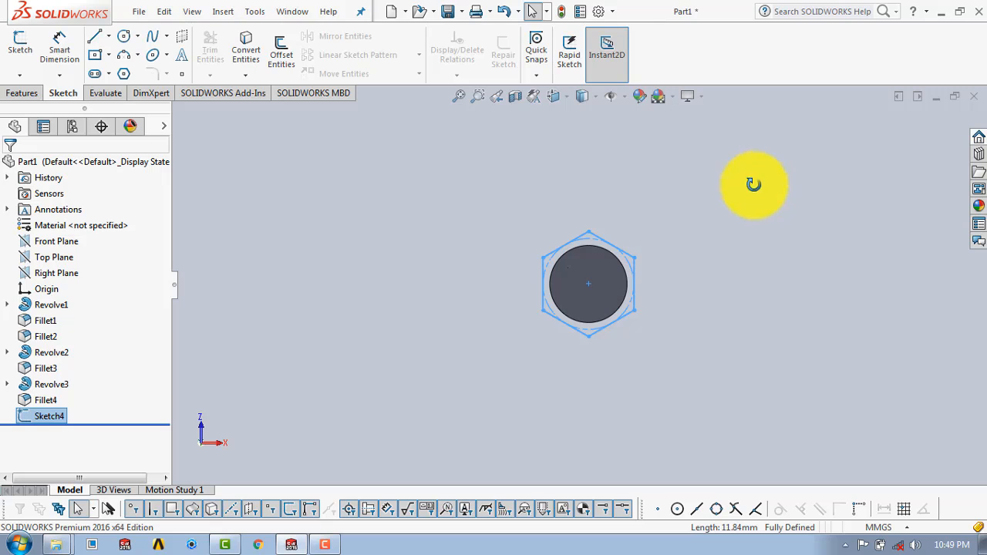
- Extrude the hexagon sketch 5 mm blind away from the flange as a merged boss
middle_click_drag(753, 183, 689, 286)
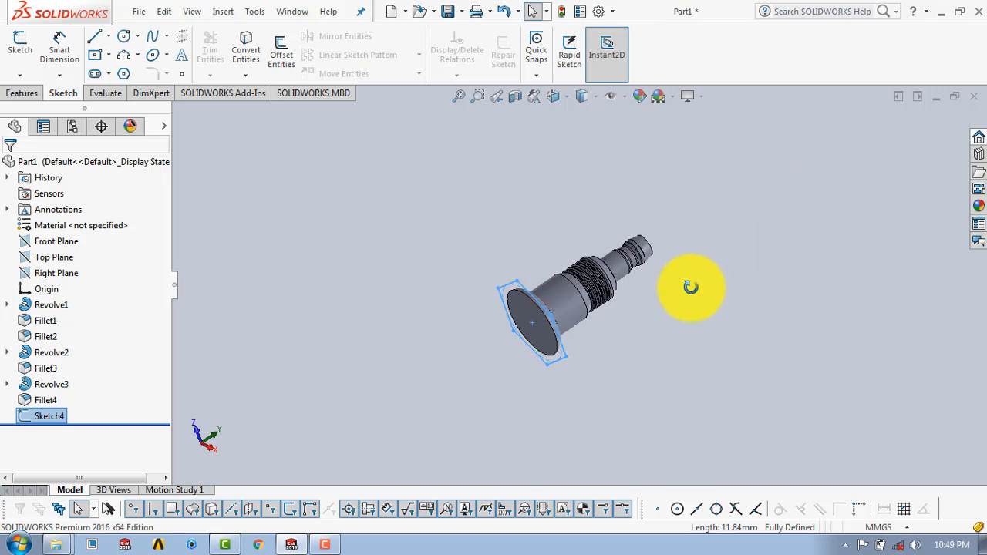
left_click(20, 93)
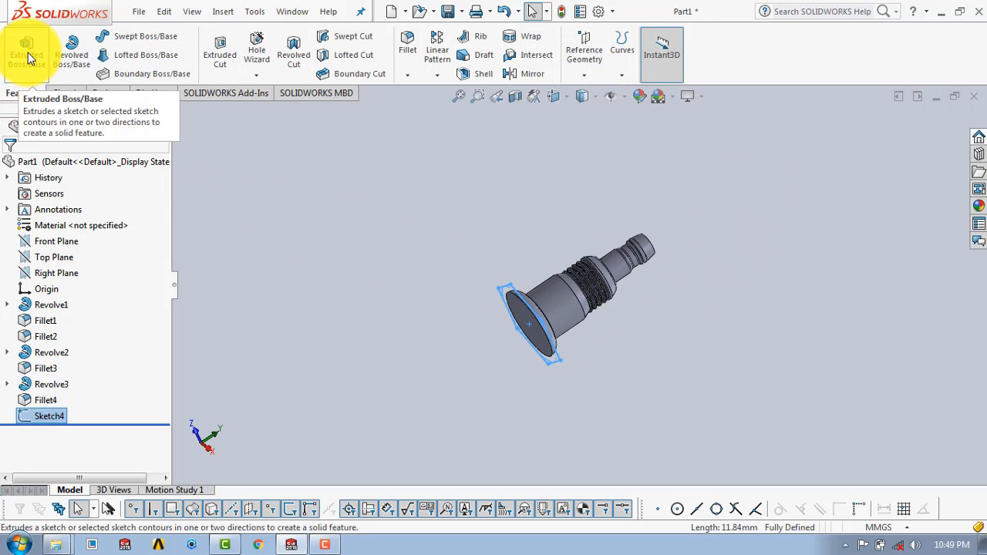
left_click(27, 58)
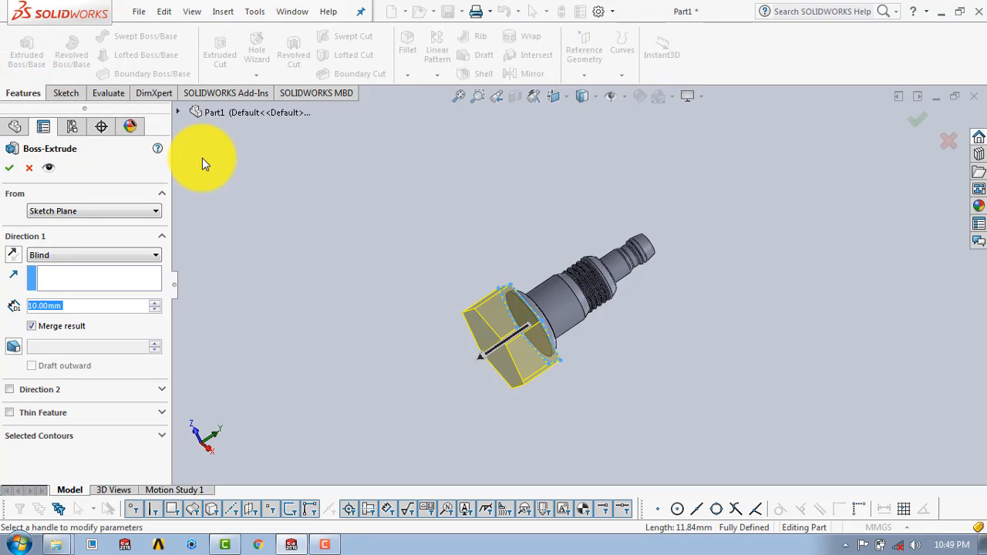
type("5")
key("Return")
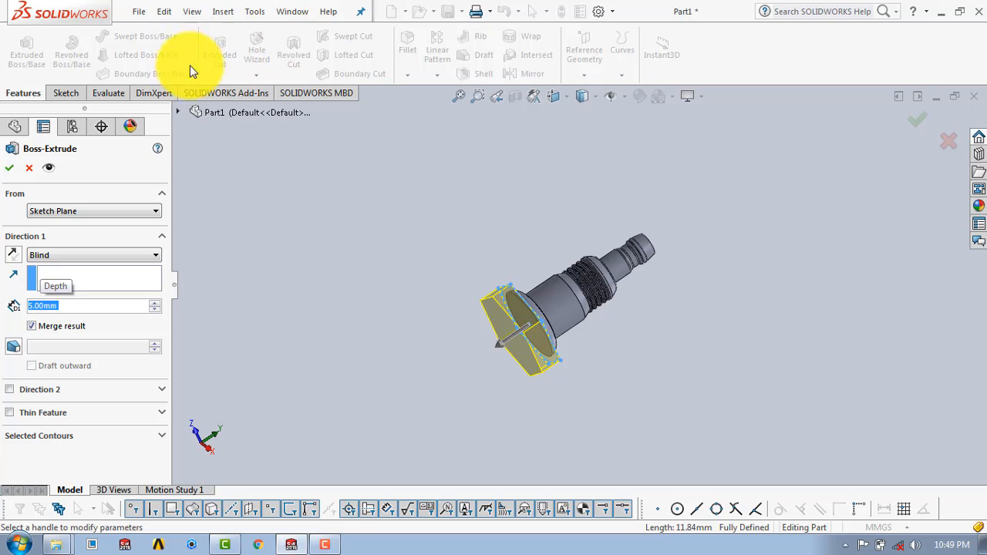
left_click(9, 169)
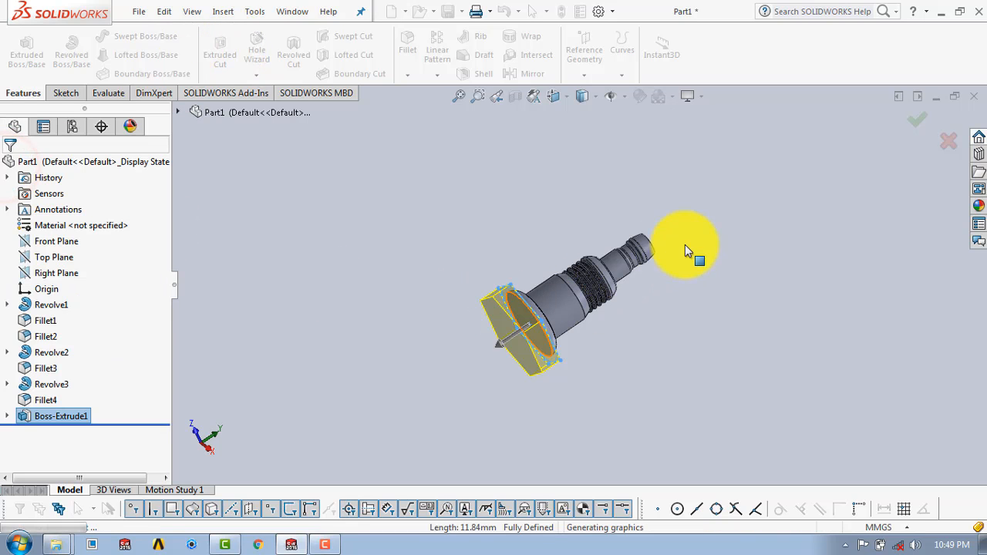
left_click(739, 229)
- Fillet the circular edge where the rounded flange meets the hexagonal head with a 0.5 mm radius
middle_click_drag(697, 258, 562, 347)
scroll(577, 307, "down", 2)
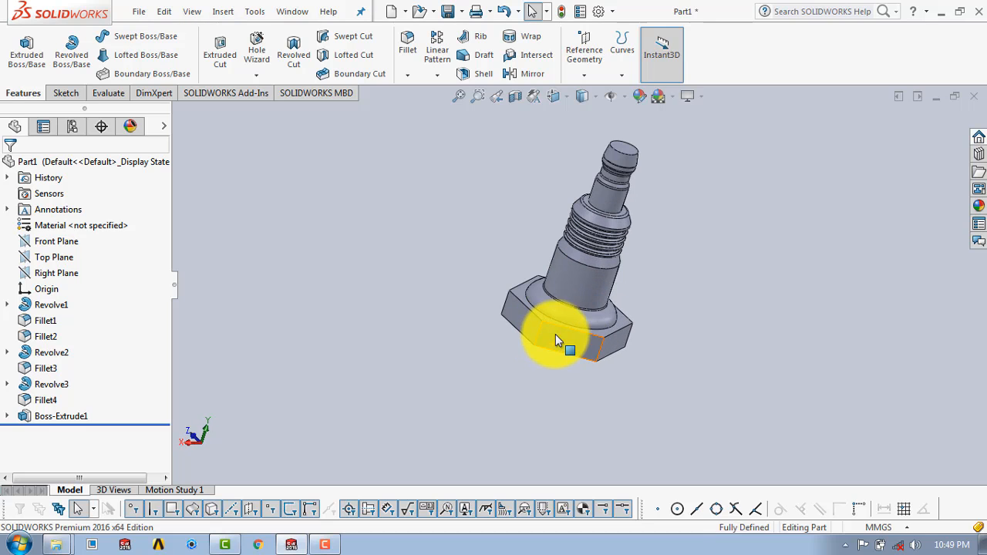
scroll(571, 304, "down", 2)
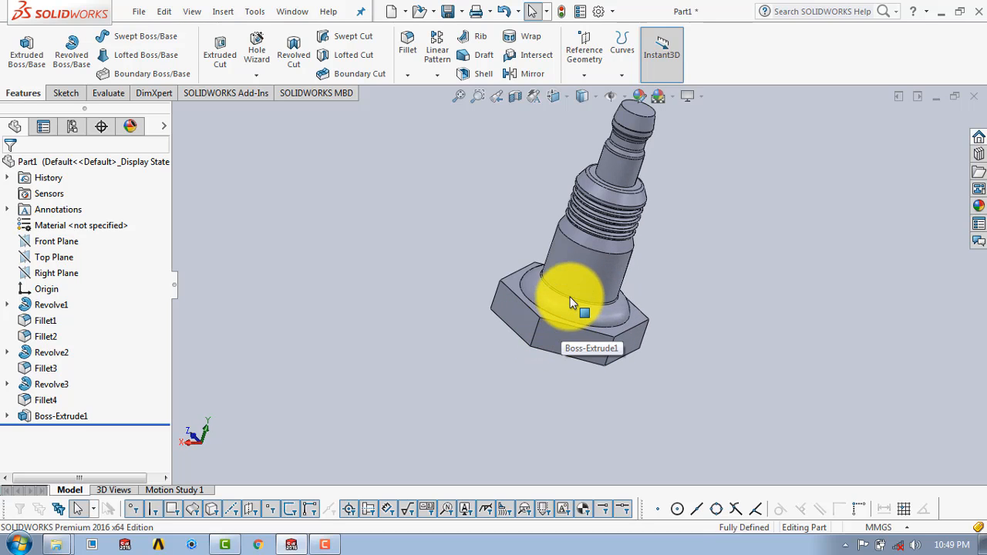
left_click(407, 43)
scroll(580, 323, "down", 5)
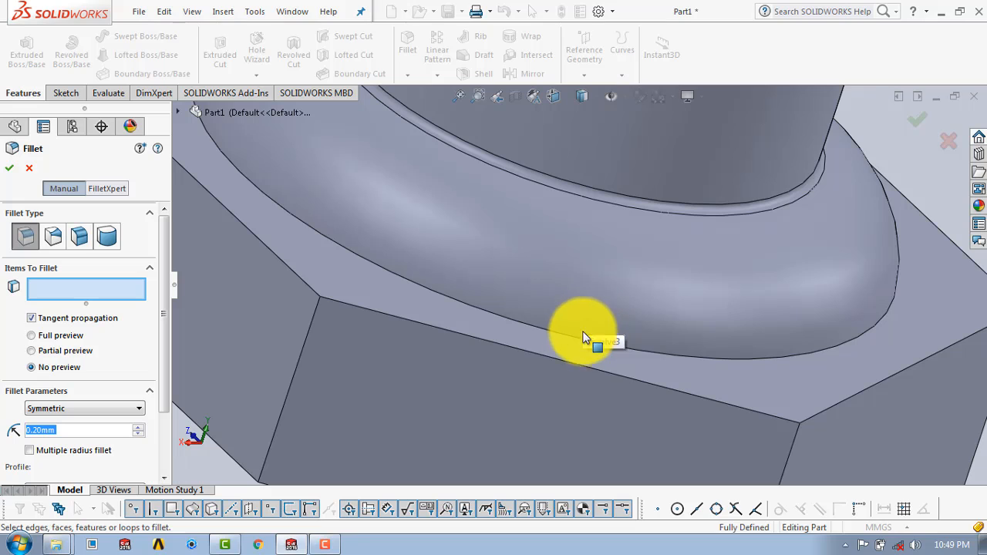
left_click(564, 340)
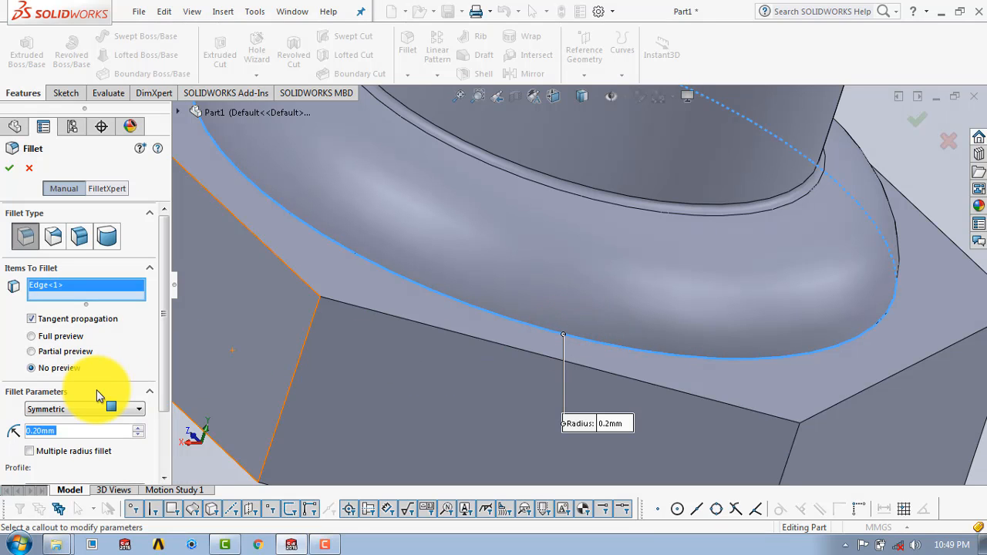
type(".5")
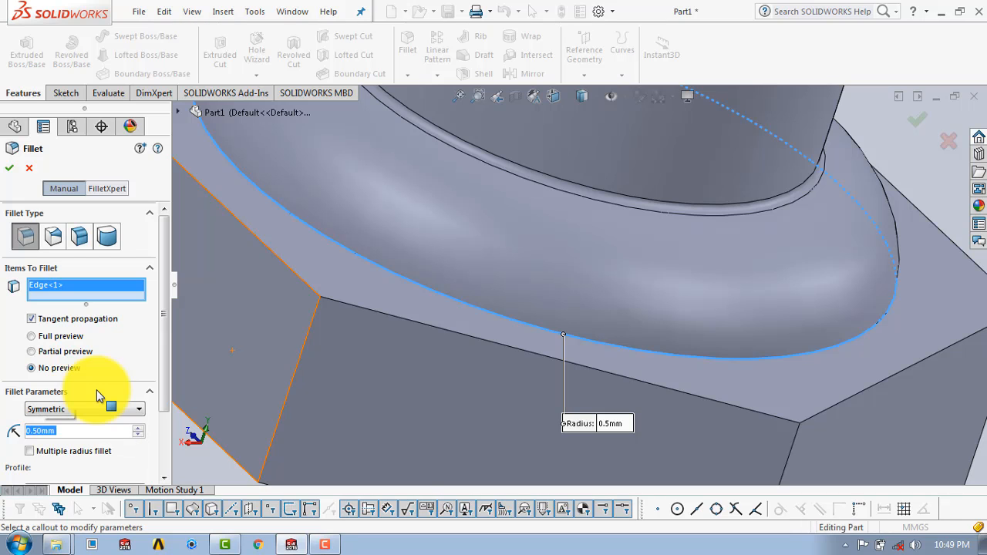
left_click(9, 169)
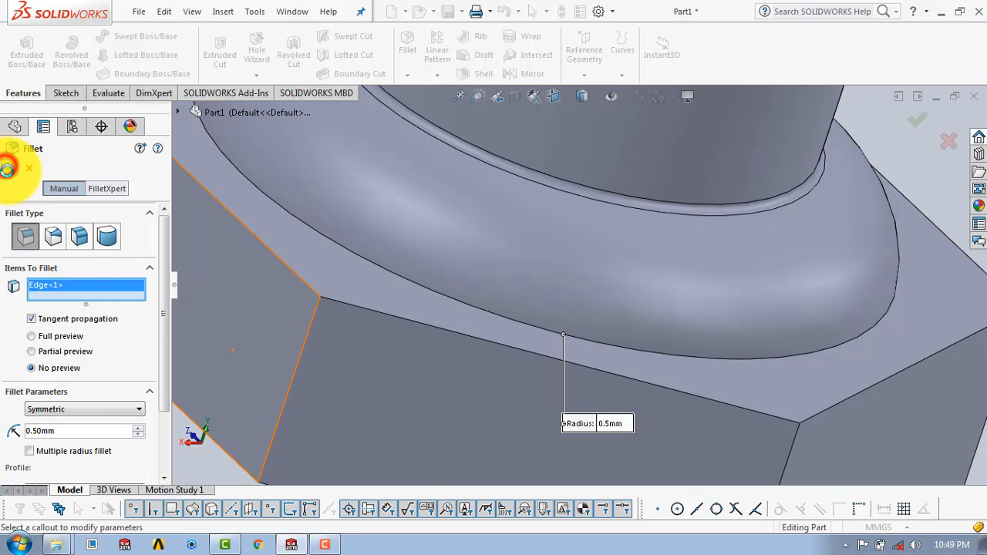
- Open a sketch on the hexagonal head's flange-side face, view it face-on, and start a circle centered on the origin
scroll(427, 282, "up", 5)
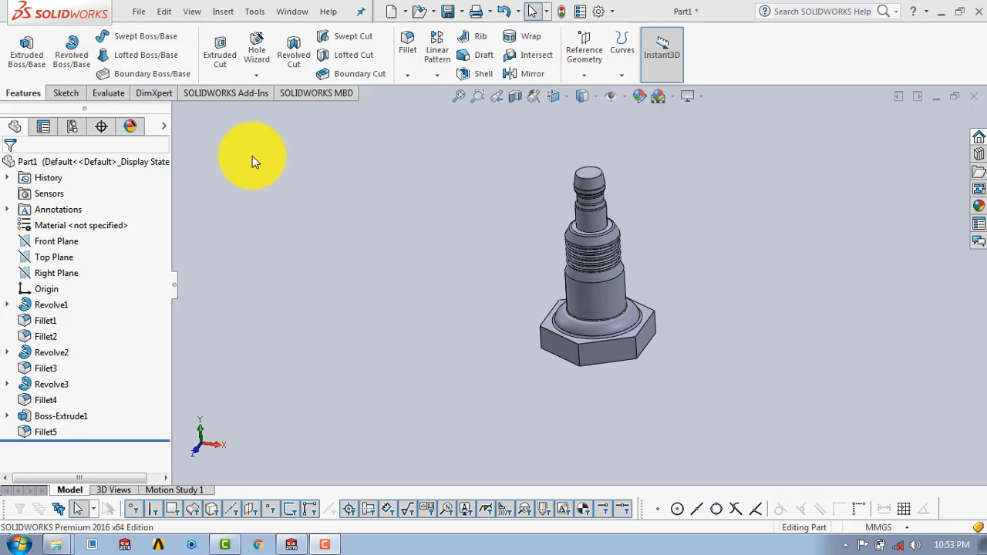
left_click(61, 93)
left_click(20, 45)
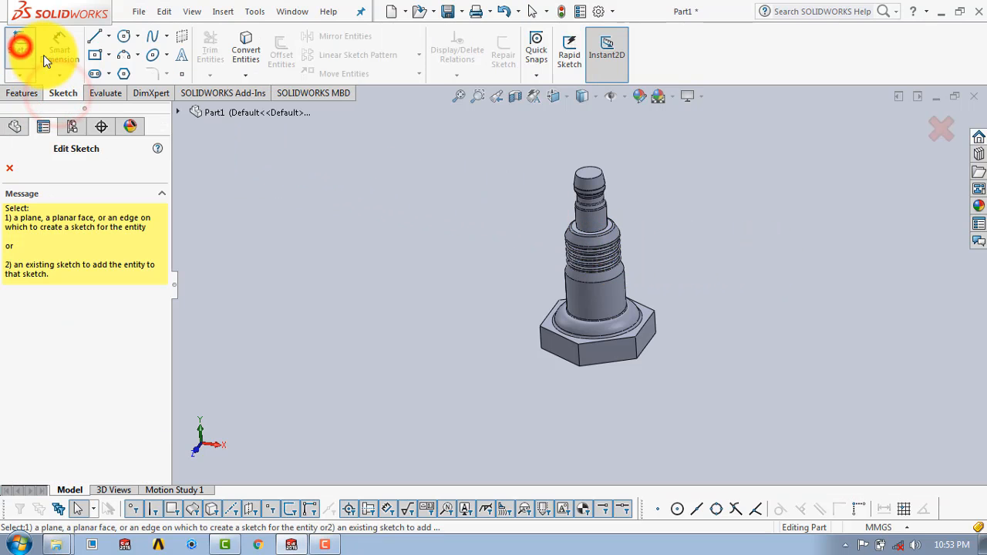
scroll(617, 285, "down", 5)
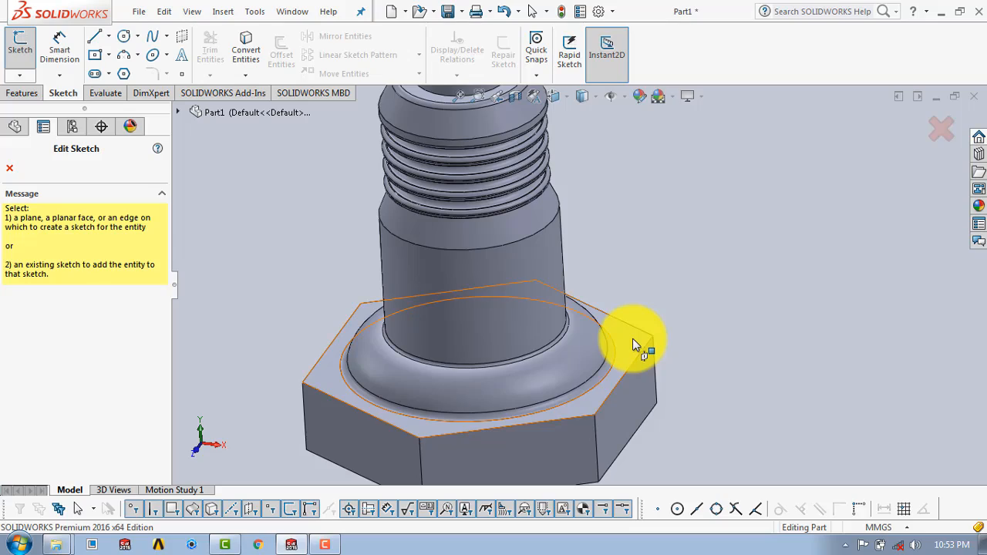
left_click(632, 338)
key("space")
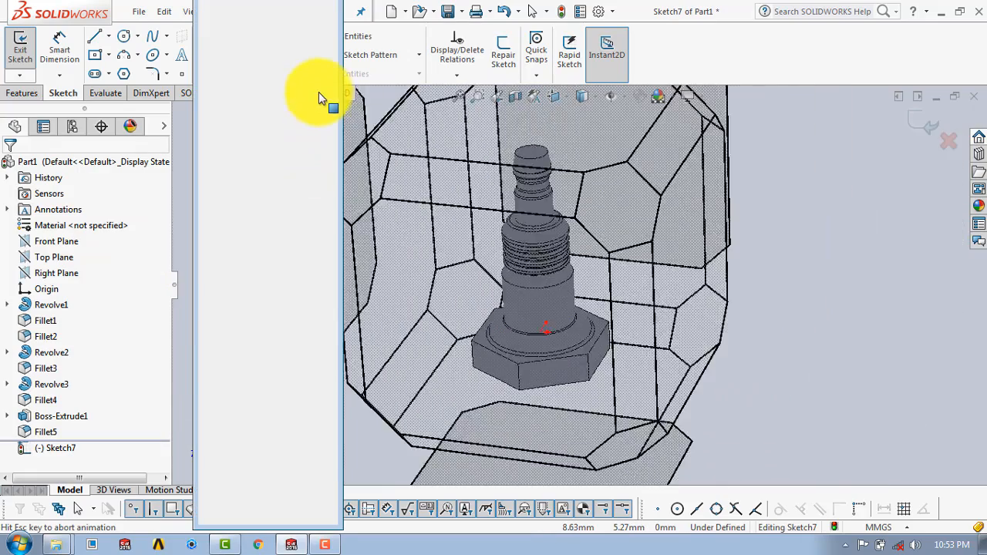
left_click(327, 54)
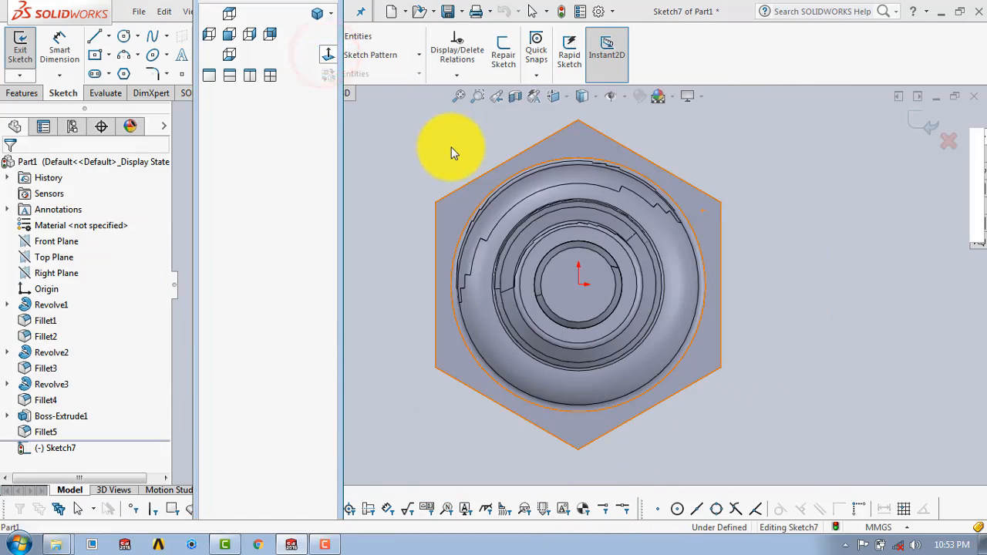
left_click(123, 35)
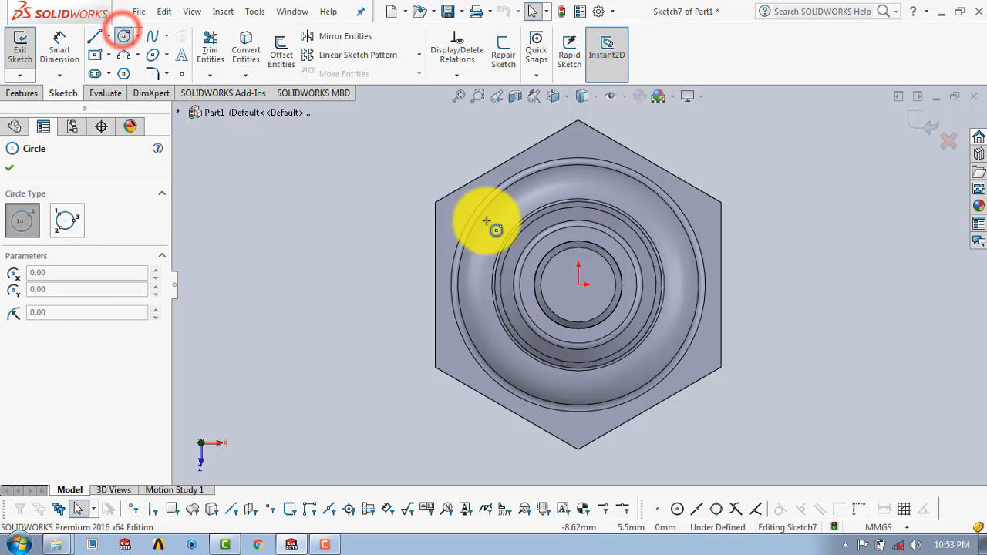
left_click(578, 284)
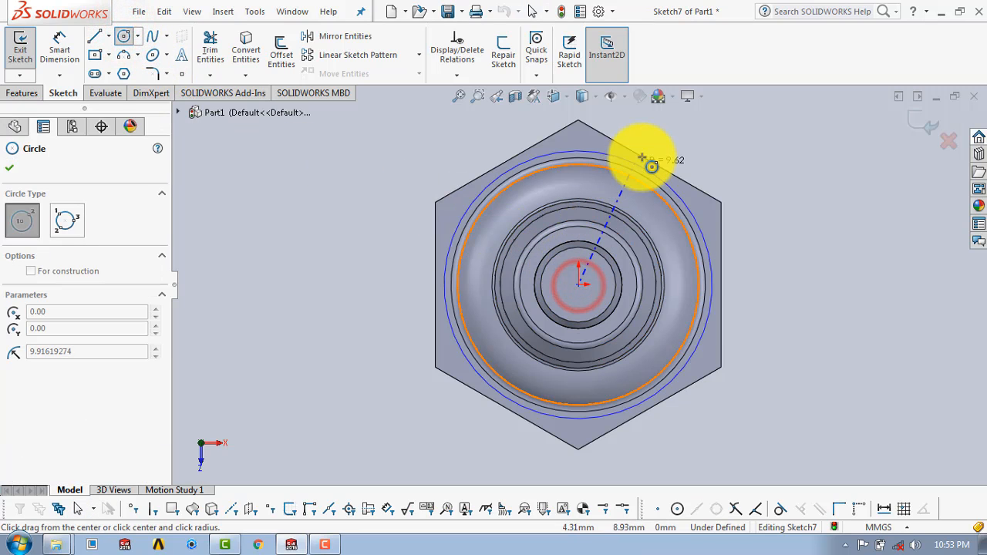
- Complete the origin-centred circle on the hex head's shank-side face so it touches the hexagon's sides, and exit the sketch
left_click(648, 158)
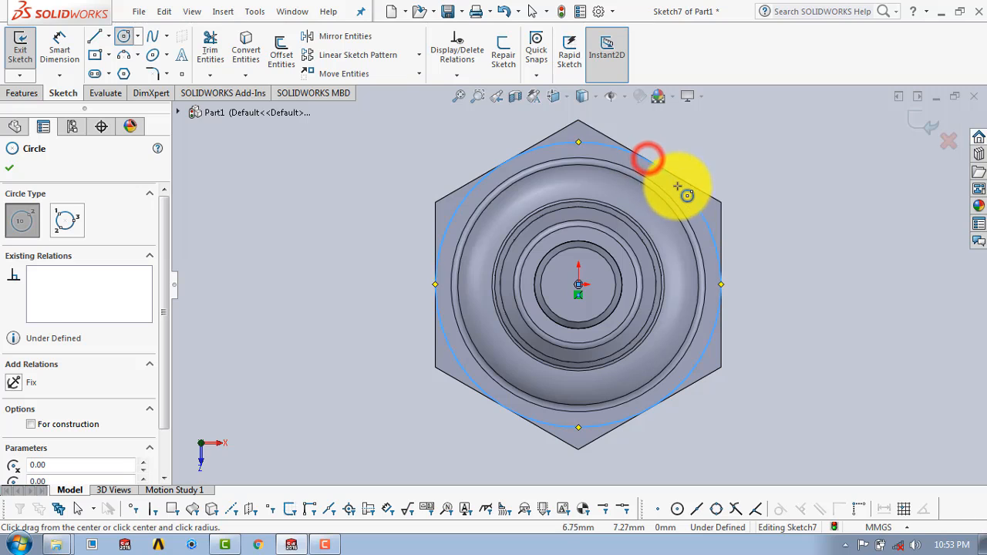
key("Escape")
key("Escape")
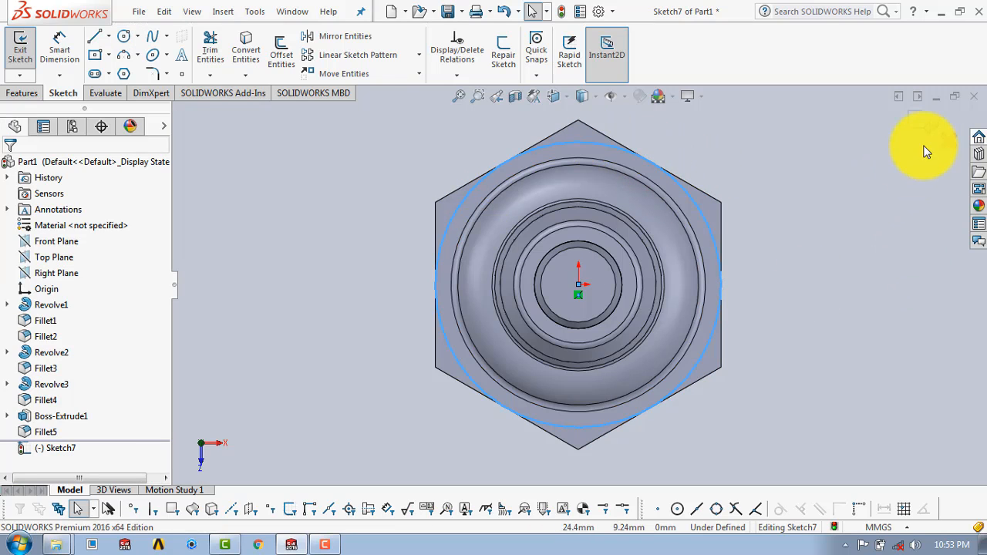
left_click(928, 126)
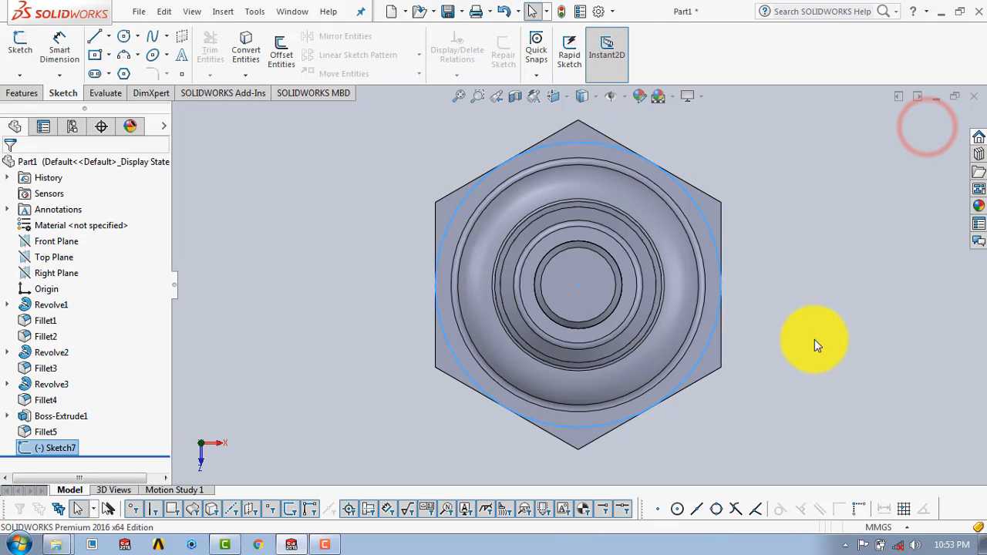
- Chamfer the head's upper corners with a 5 mm blind extruded cut of the circle, flipped side to cut, 45° draft
middle_click_drag(808, 336, 798, 235)
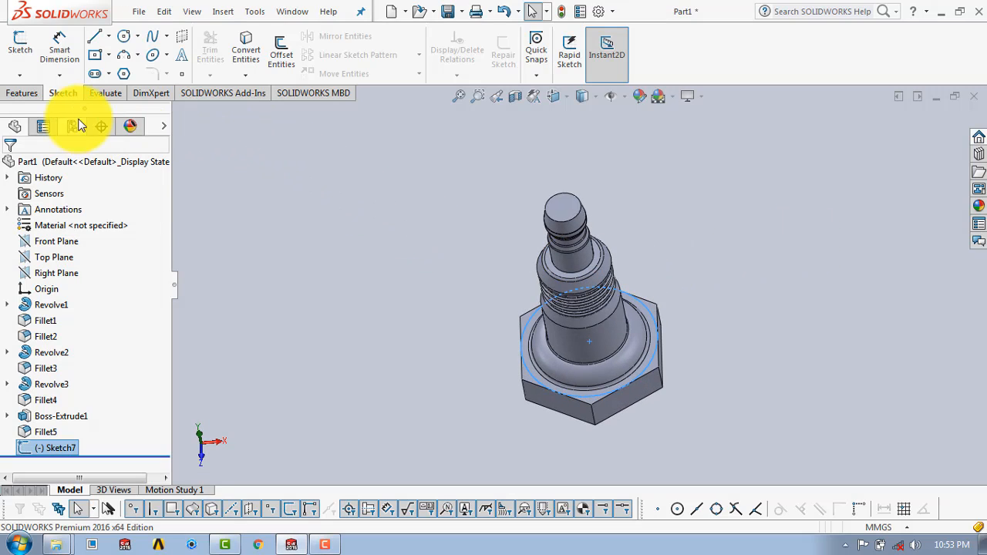
left_click(30, 94)
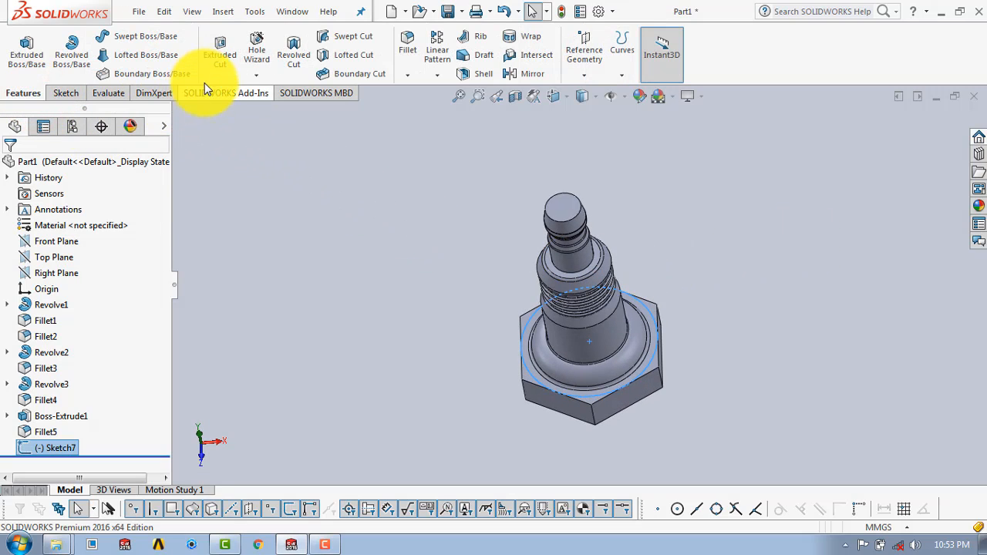
left_click(221, 55)
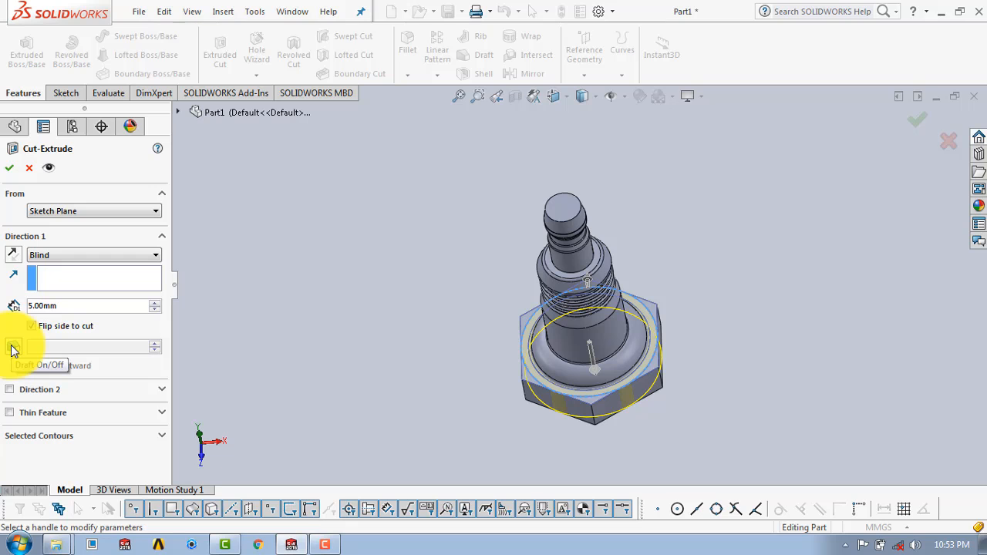
left_click(11, 347)
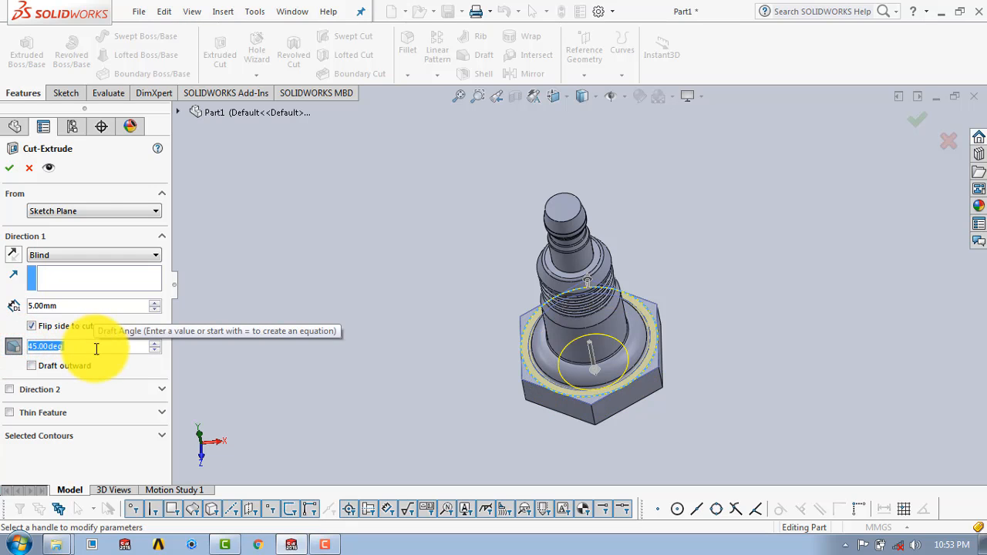
middle_click_drag(703, 413, 640, 238)
scroll(588, 336, "down", 3)
scroll(575, 300, "down", 3)
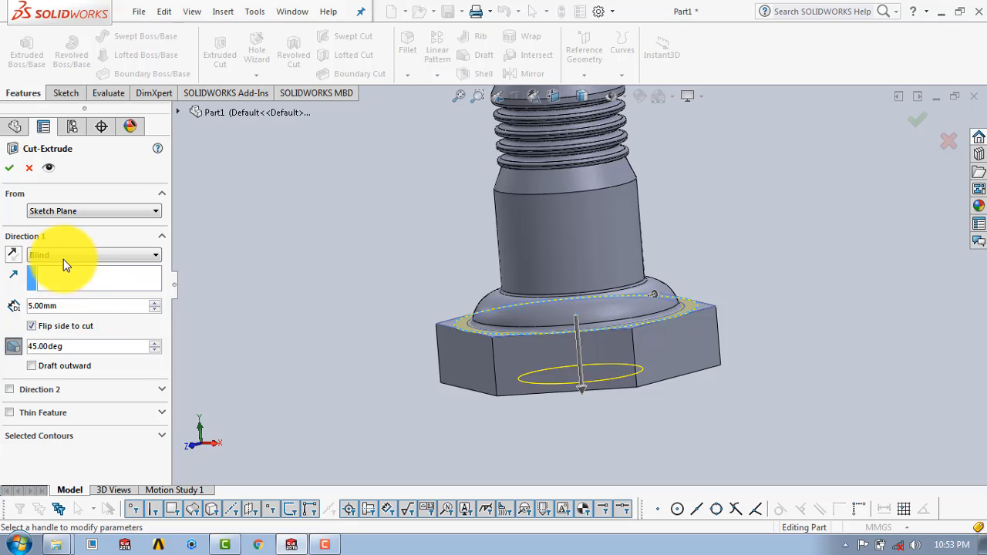
left_click(12, 169)
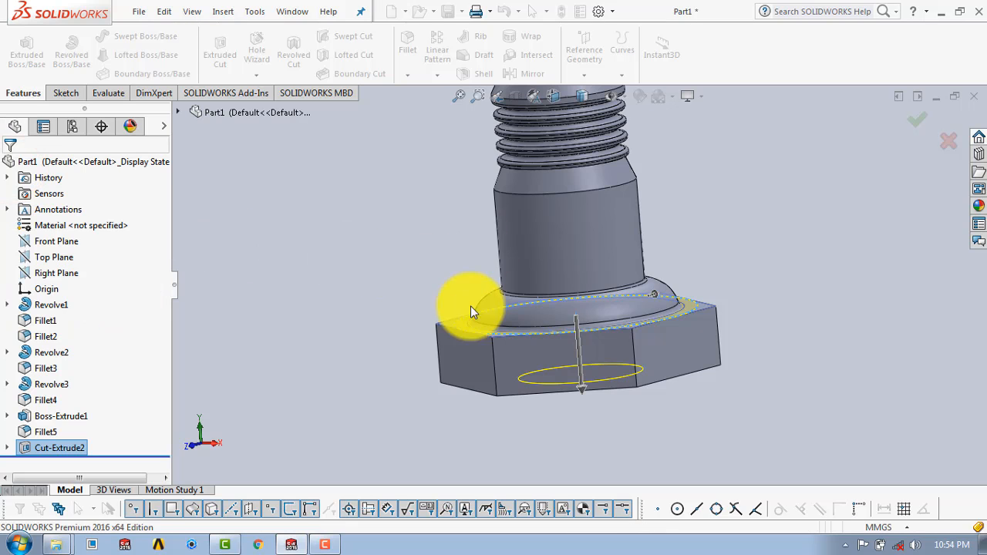
- Start a sketch on the hex head's flat outer end face and view it face-on
middle_click_drag(746, 236, 656, 254)
middle_click_drag(701, 308, 631, 206)
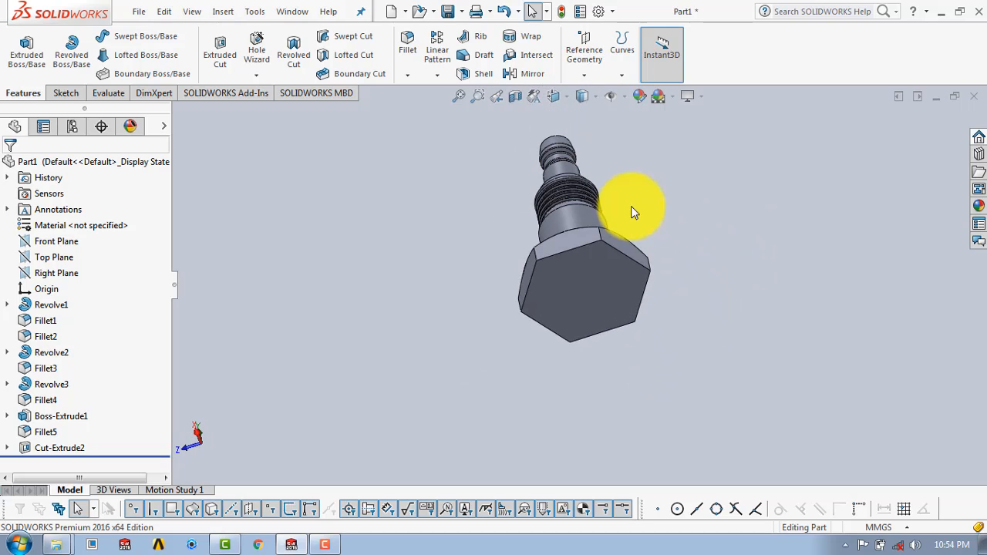
left_click(70, 92)
left_click(20, 45)
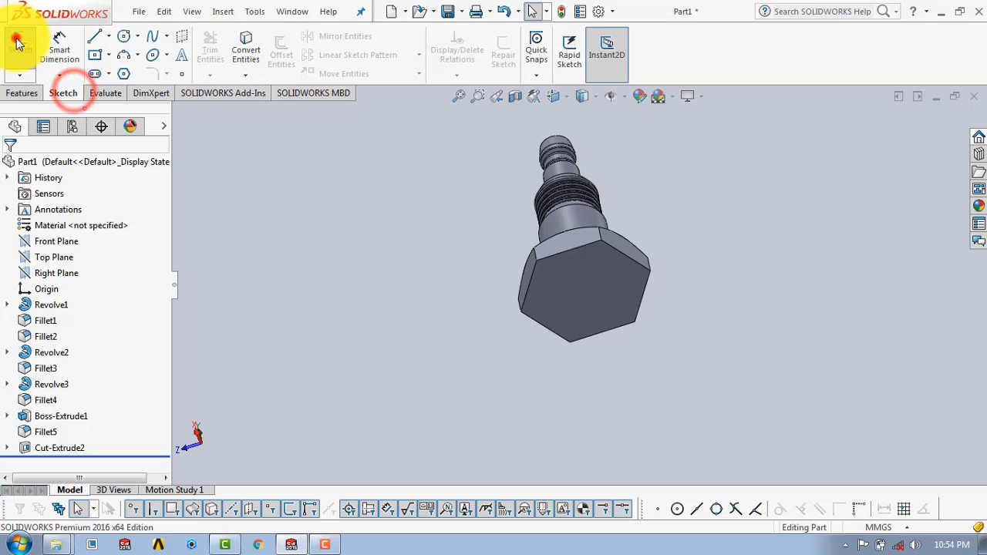
left_click(565, 281)
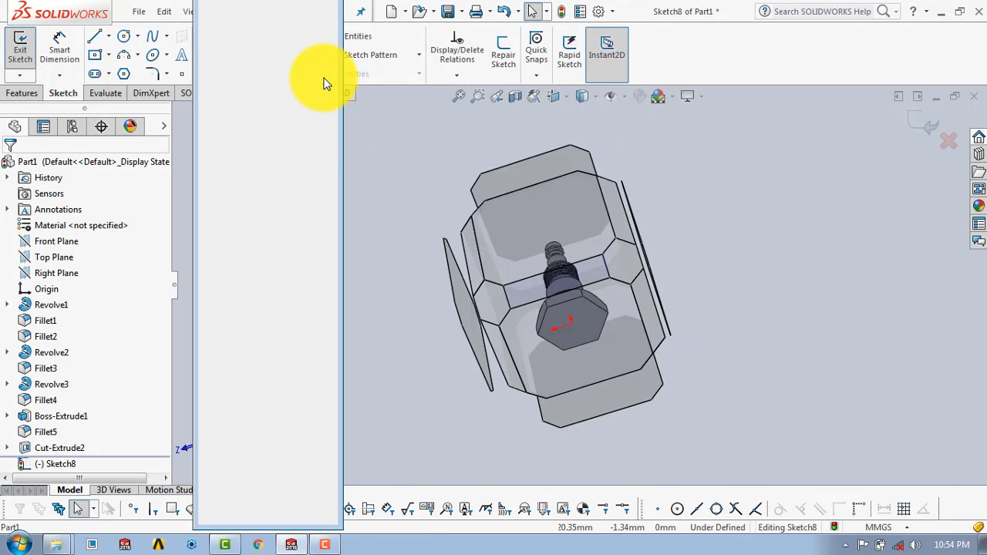
left_click(325, 60)
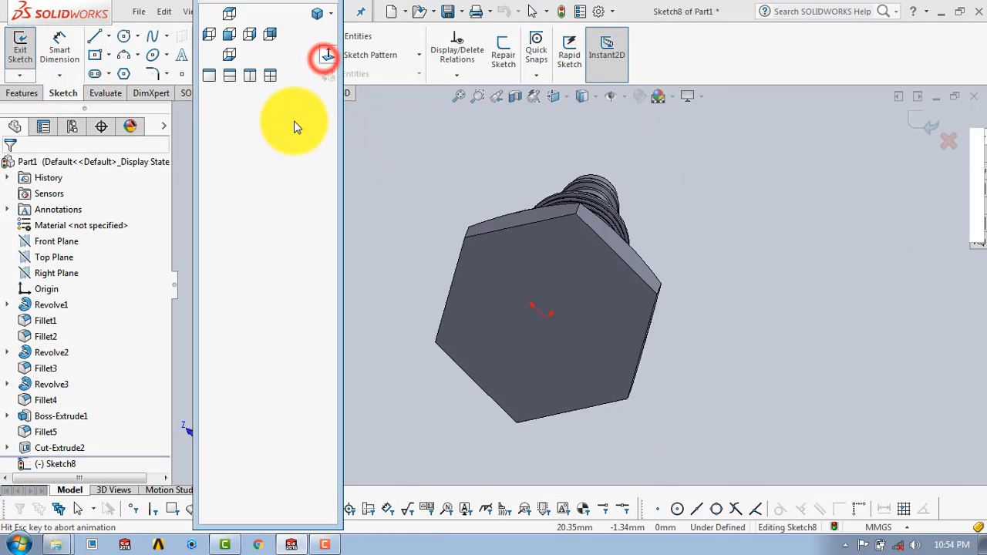
left_click(124, 37)
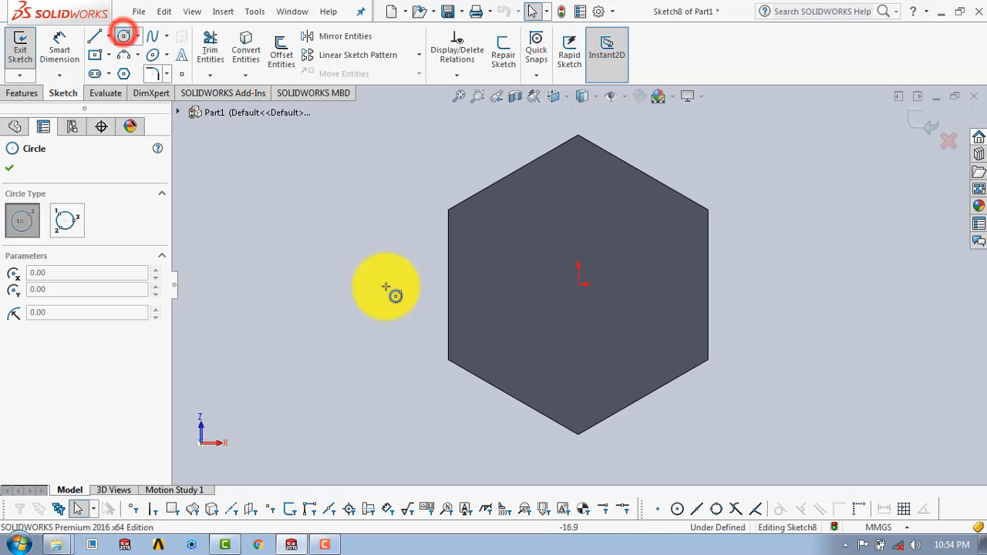
left_click(573, 286)
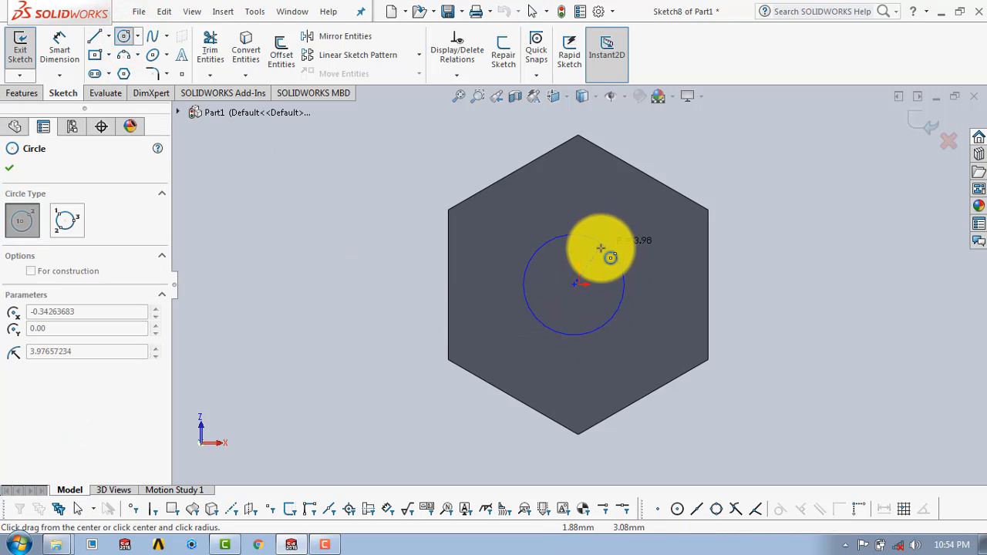
key("Escape")
left_click(123, 36)
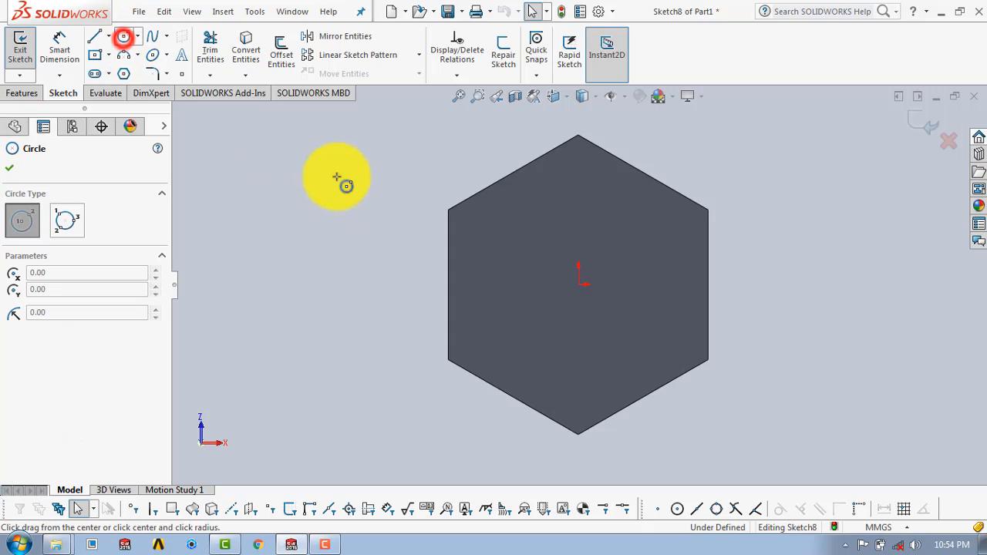
left_click(579, 285)
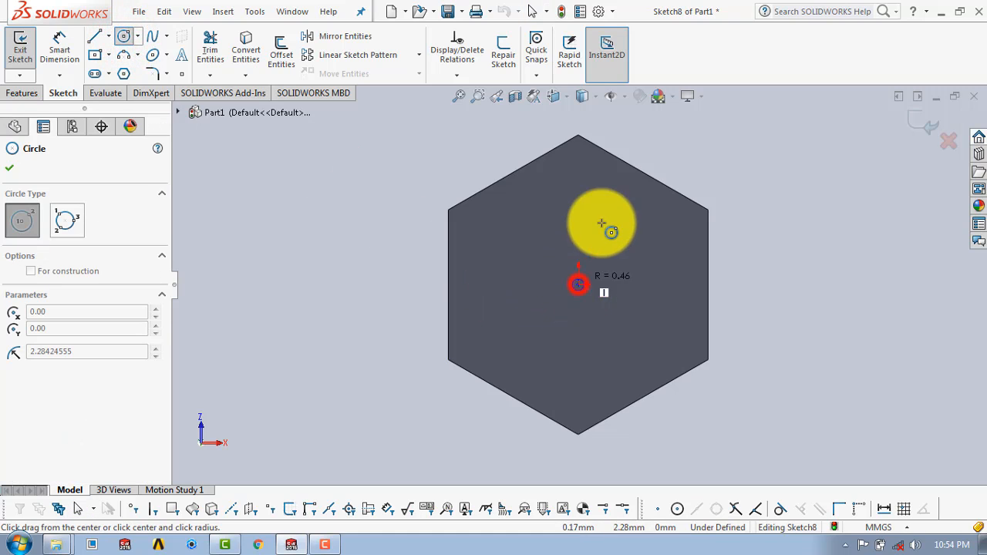
left_click(645, 167)
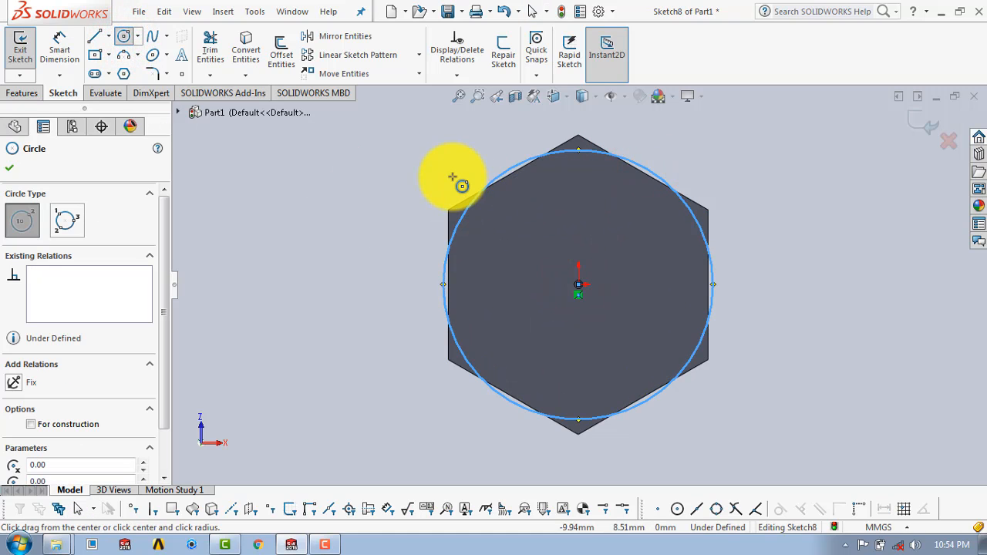
key("ctrl+z")
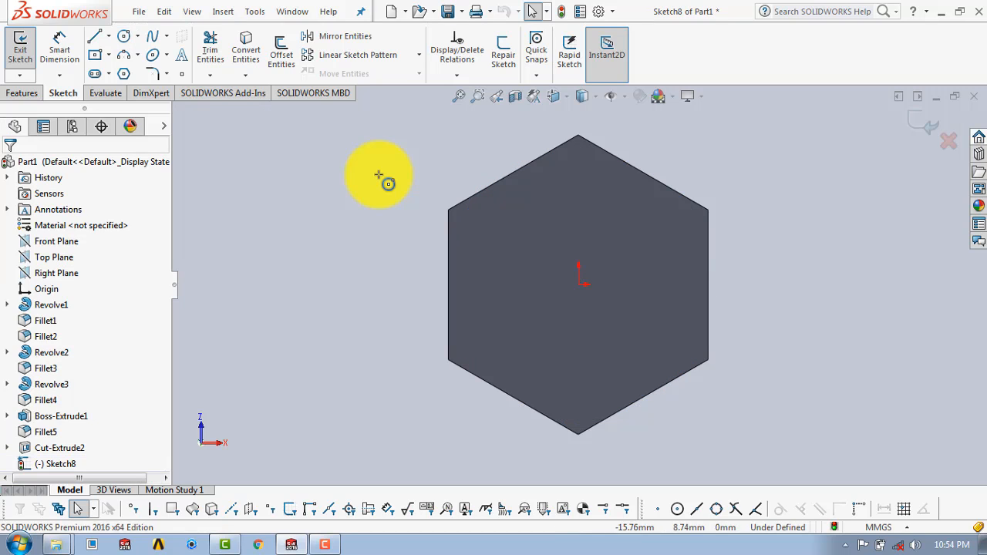
- Sketch a circle of about 10.25 mm radius centred on the origin, touching the hexagon's sides, and exit the sketch
left_click(123, 37)
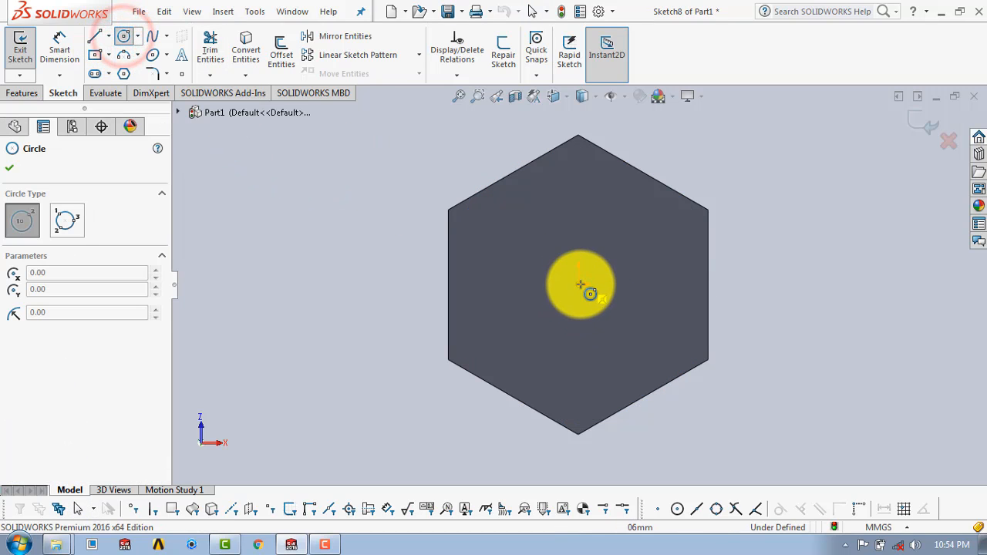
left_click(578, 284)
left_click(647, 173)
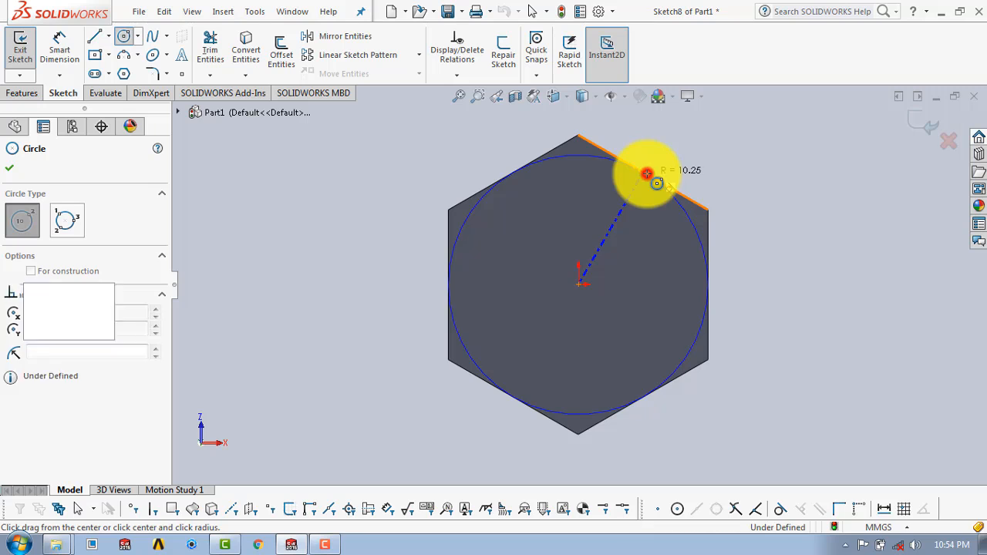
left_click(926, 125)
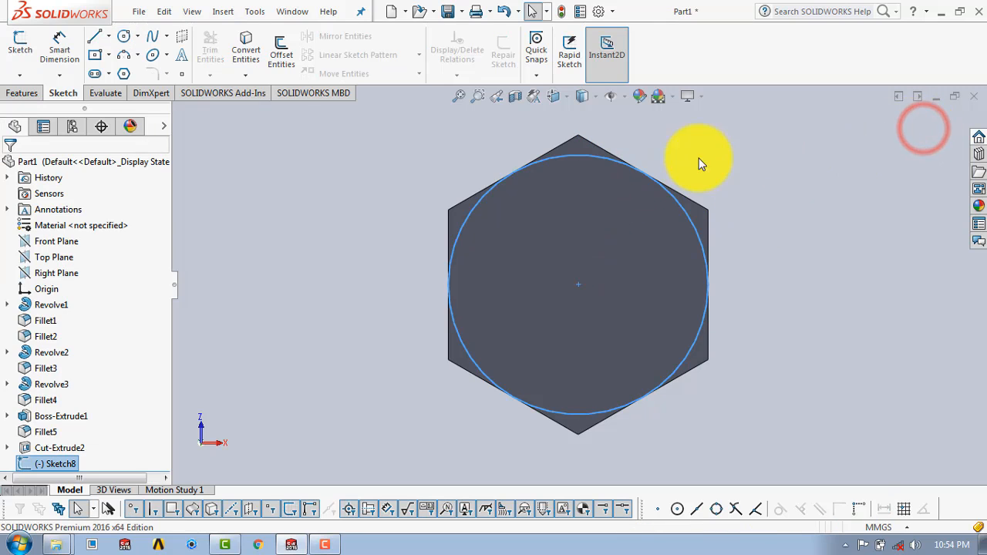
- Chamfer the head's outer-end corners with a 5 mm blind extruded cut of the circle, flipped side to cut, 45° draft
left_click(23, 93)
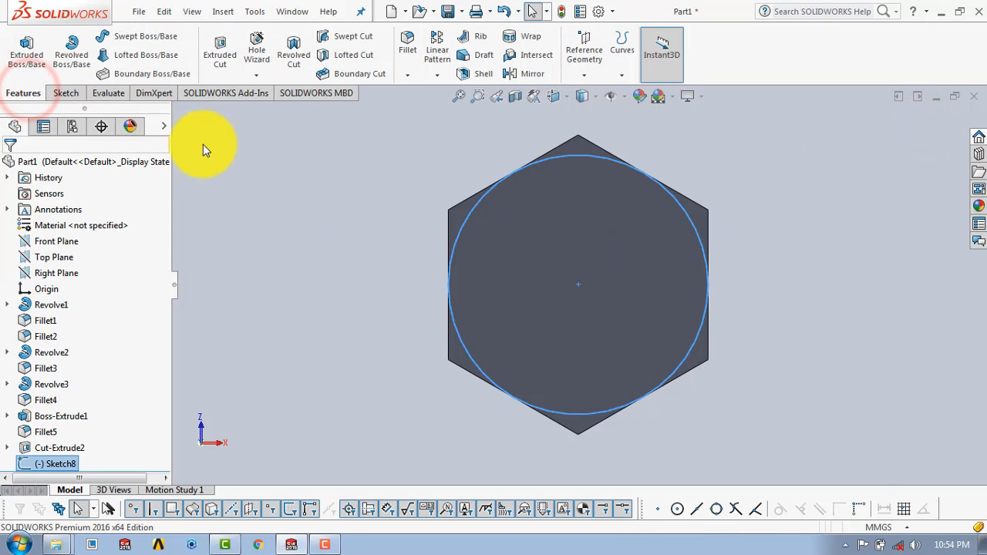
left_click(220, 52)
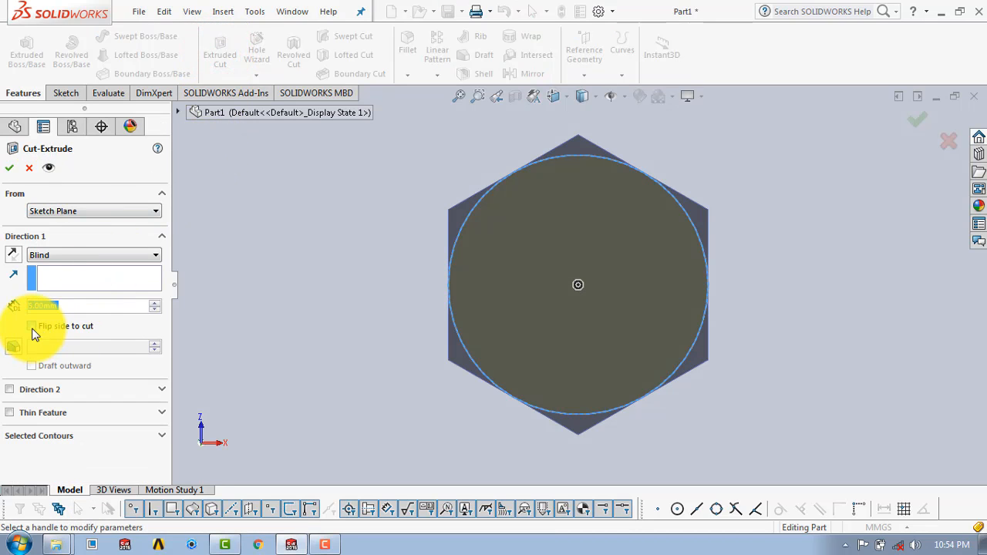
left_click(32, 329)
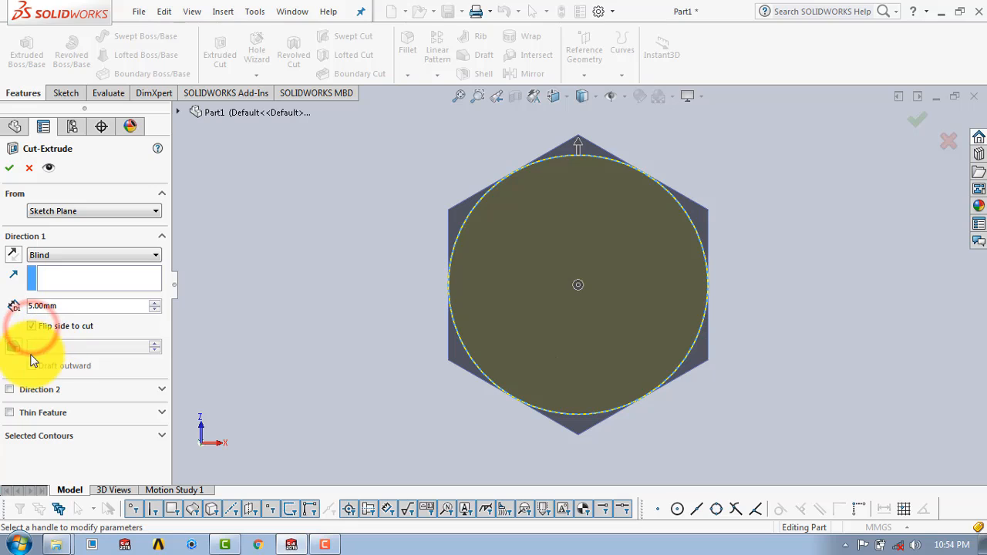
left_click(15, 347)
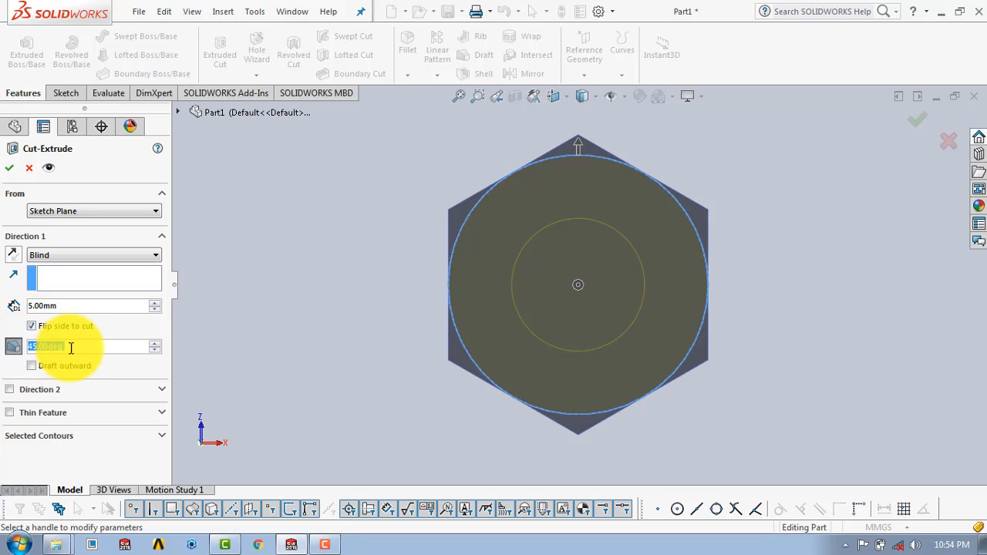
left_click(10, 169)
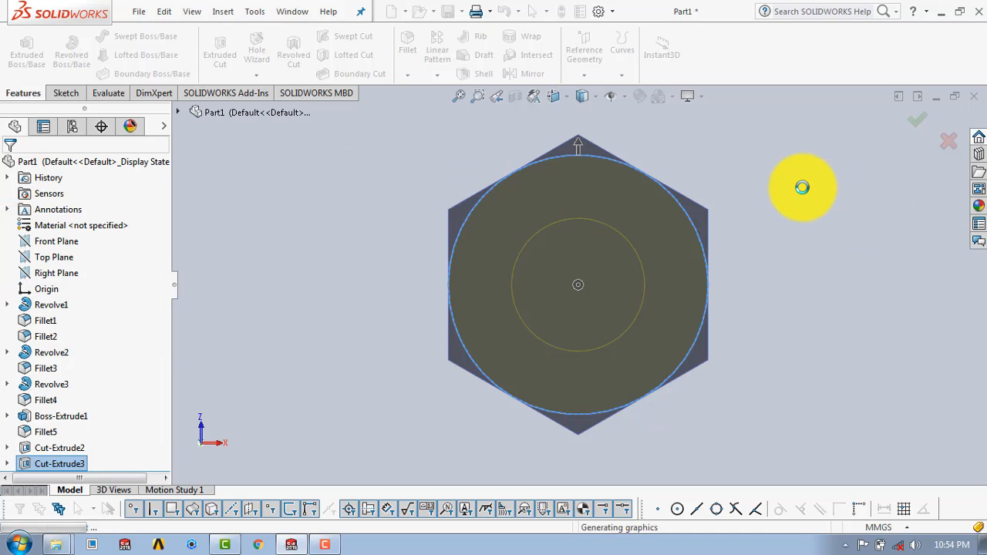
- Start a new sketch on the head's circular end face and view it face-on
middle_click_drag(756, 189, 602, 353)
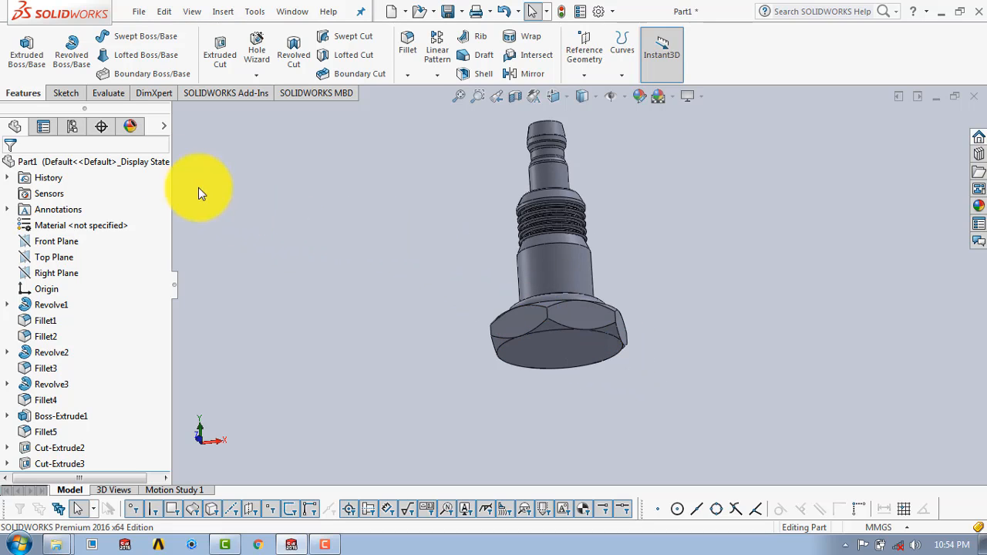
left_click(64, 93)
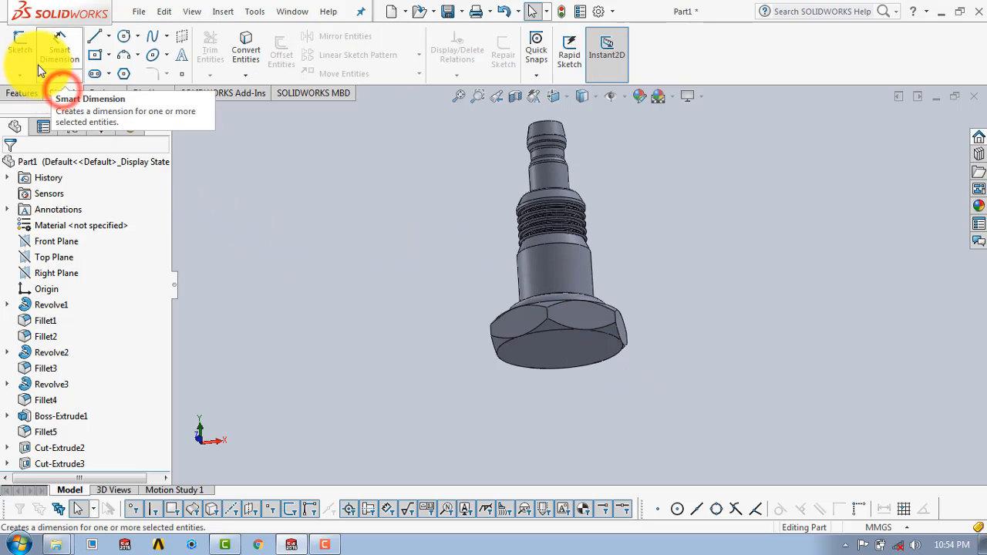
left_click(22, 44)
left_click(520, 355)
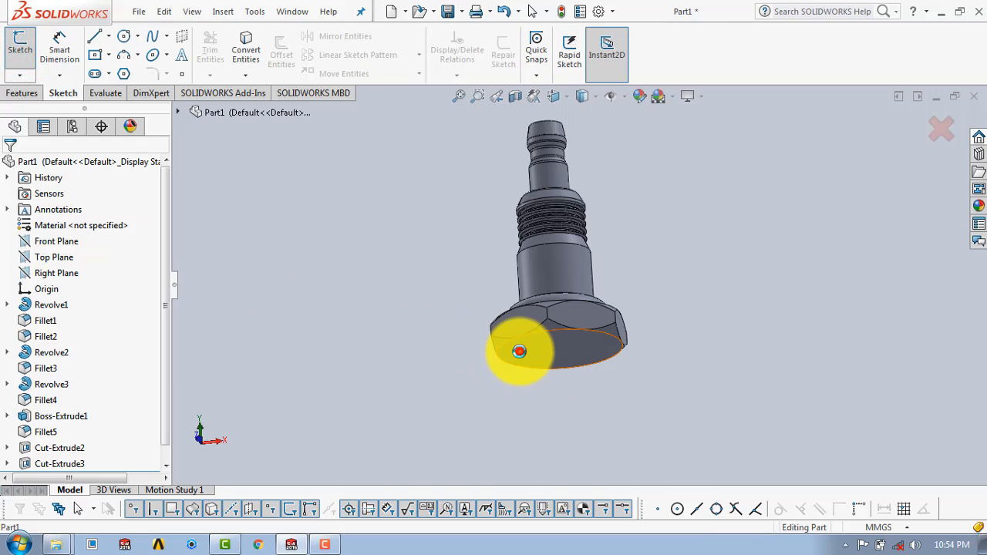
key("space")
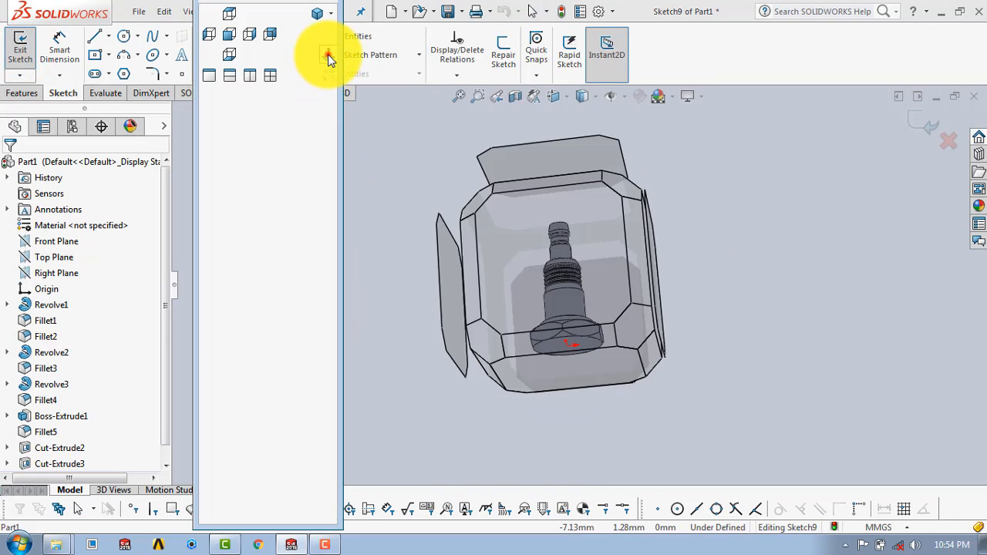
left_click(327, 56)
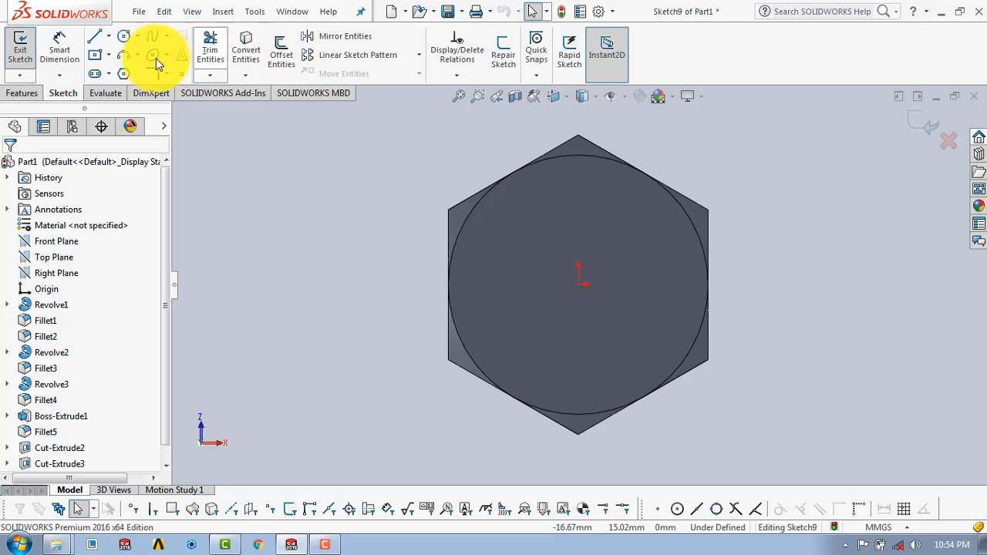
- Sketch a circle about 13 mm in diameter centred on the origin
left_click(123, 37)
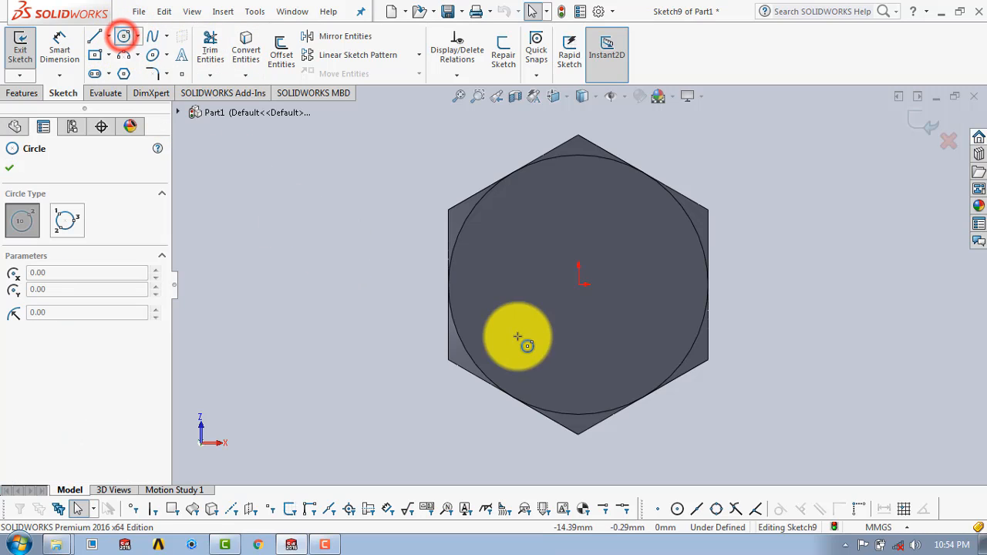
left_click(578, 284)
left_click(634, 229)
key("Escape")
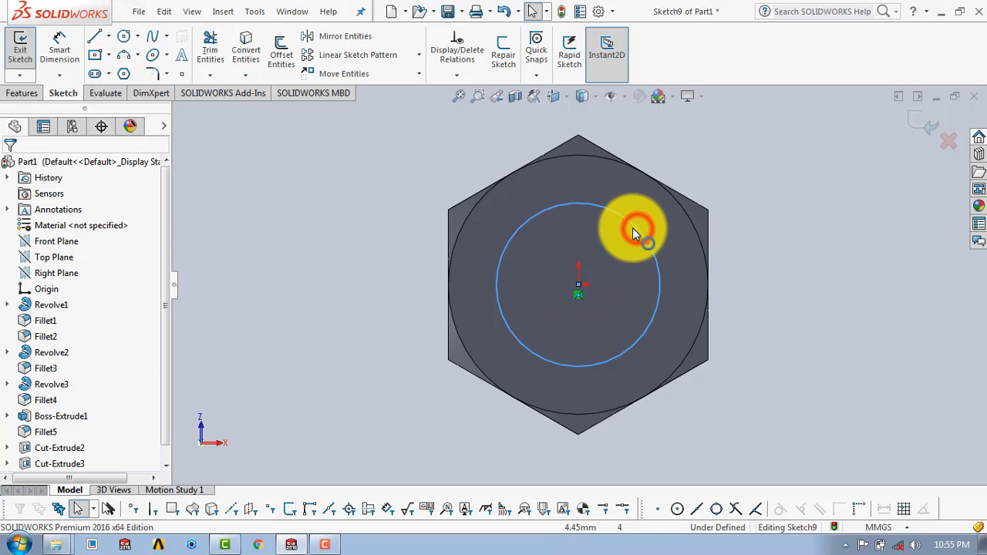
- Set the sketched circle's diameter to 16.5 mm and exit the sketch
left_click(58, 59)
left_click(656, 266)
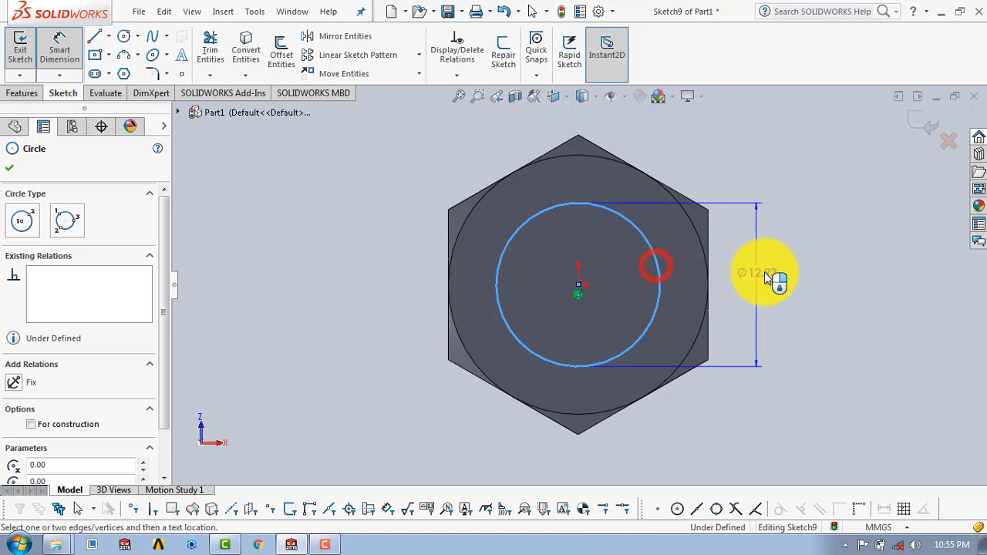
left_click(772, 275)
type("16.5")
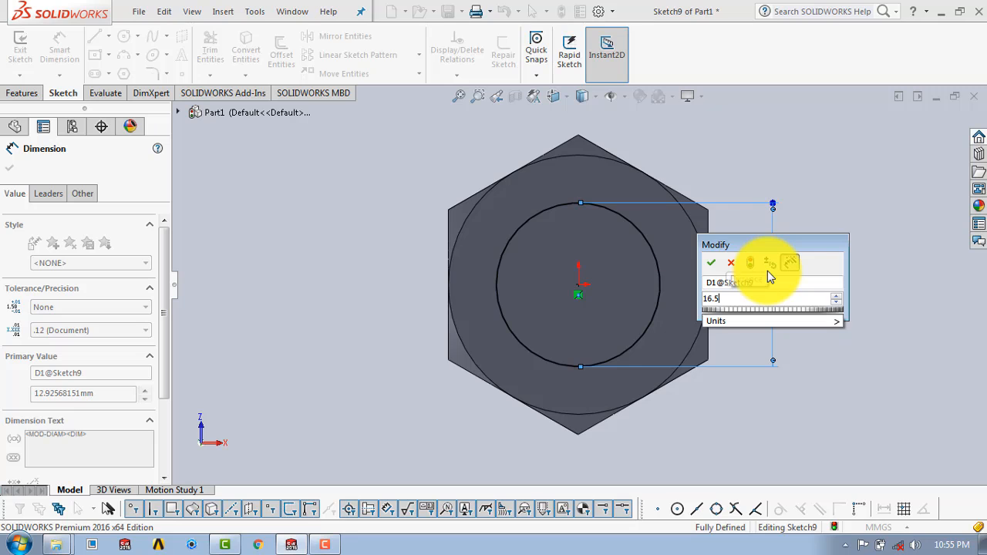
key("Return")
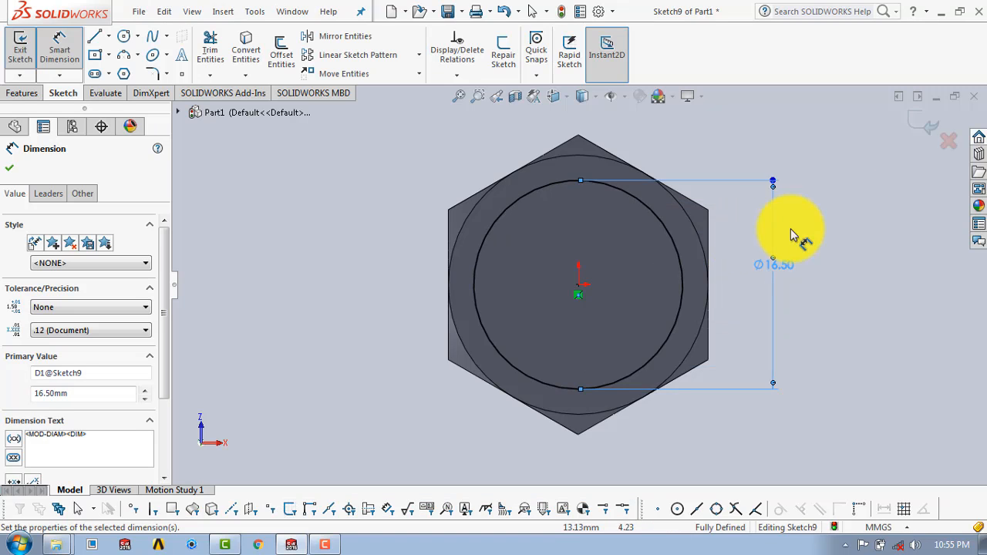
left_click(926, 123)
left_click(924, 122)
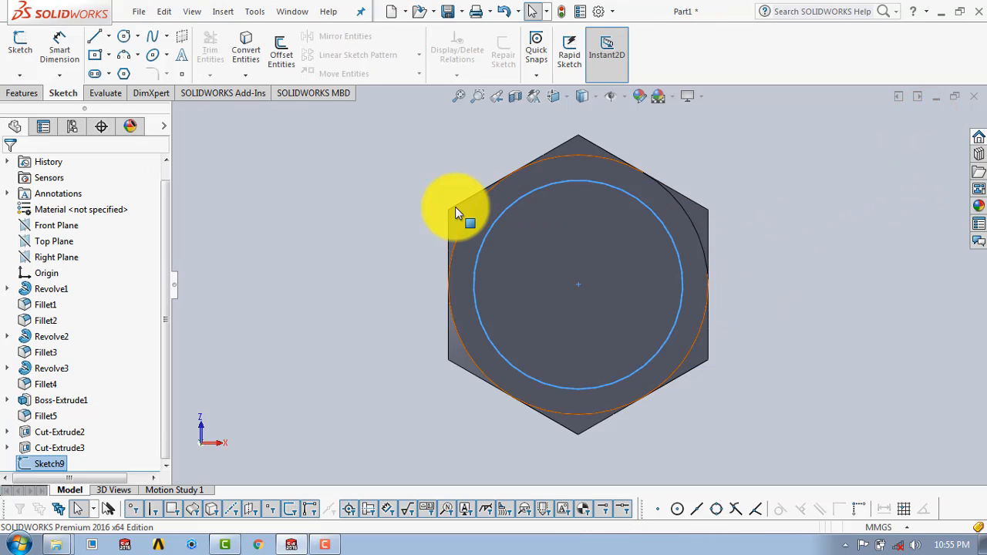
- Extrude the 16.5 mm circle as a 3 mm blind boss from the hex head's end face, merged with the body
left_click(21, 92)
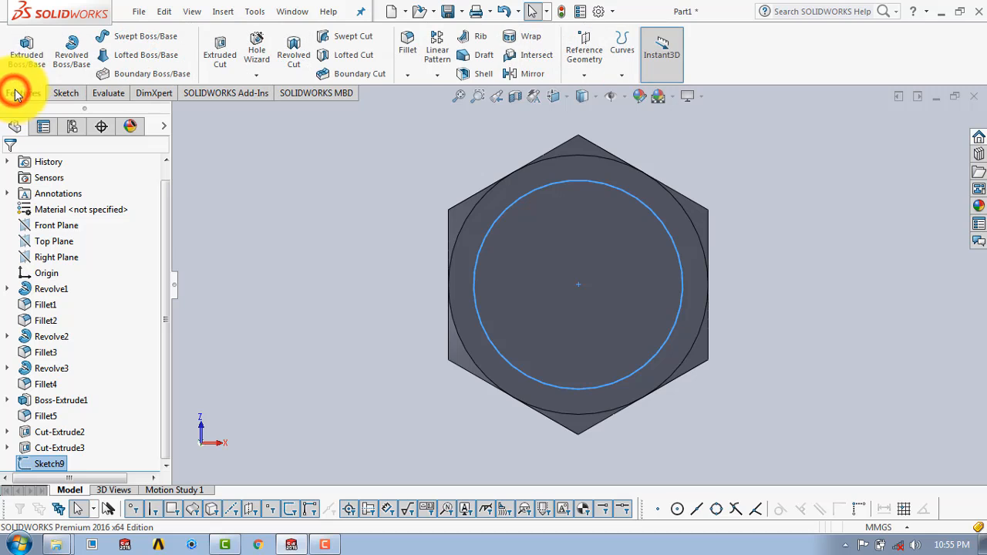
left_click(27, 51)
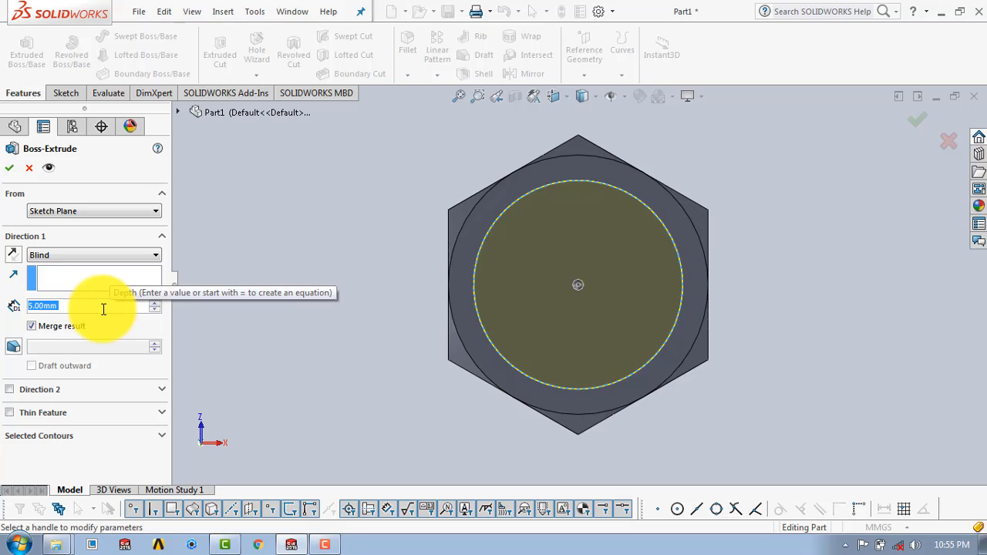
type("3")
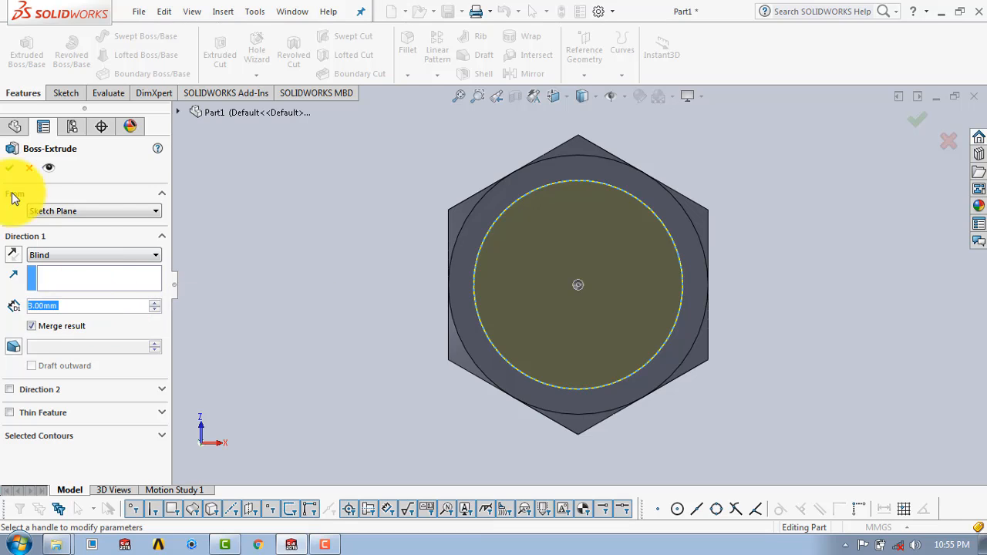
left_click(10, 168)
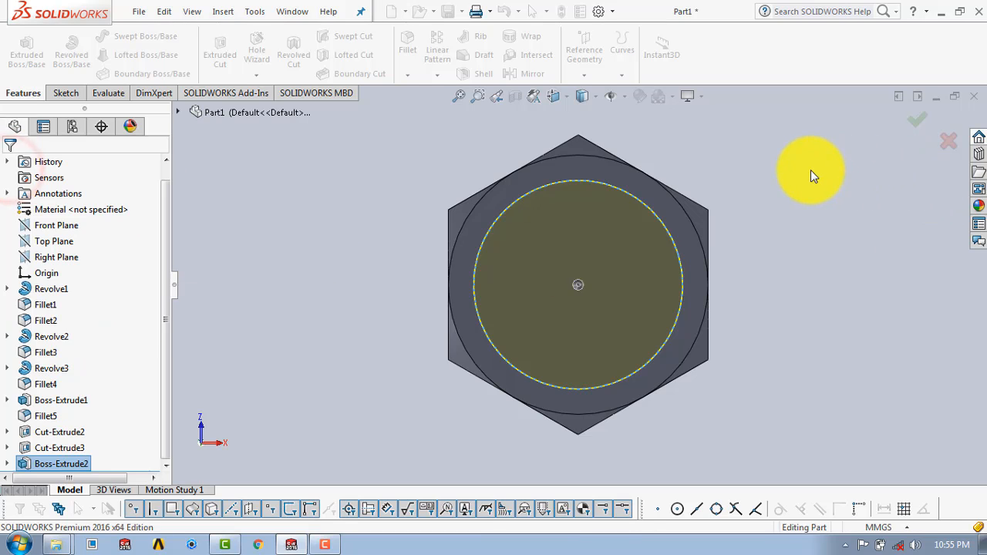
- Start a new sketch on the end face of the short cylindrical boss below the hex head and view it face-on
scroll(782, 185, "up", 3)
middle_click_drag(754, 203, 630, 348)
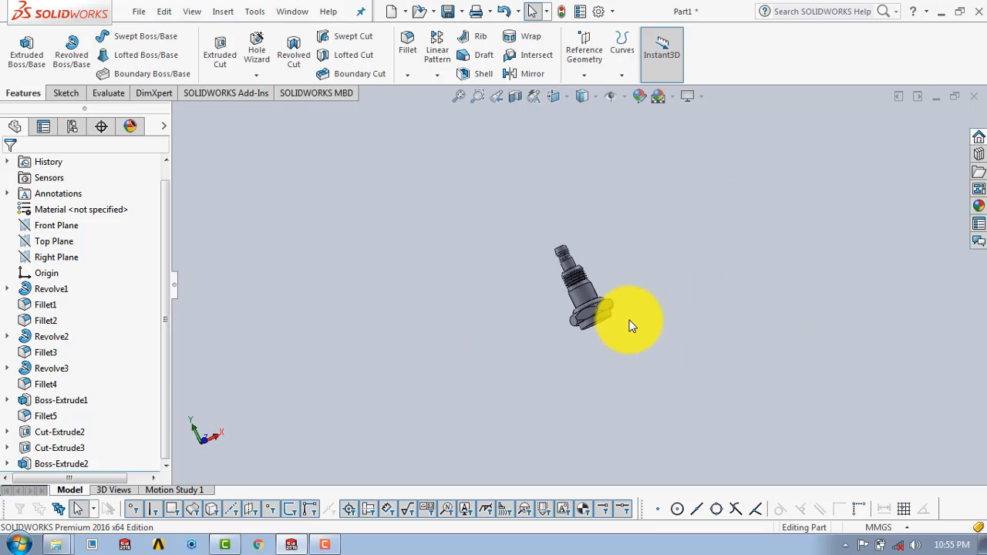
scroll(608, 320, "down", 2)
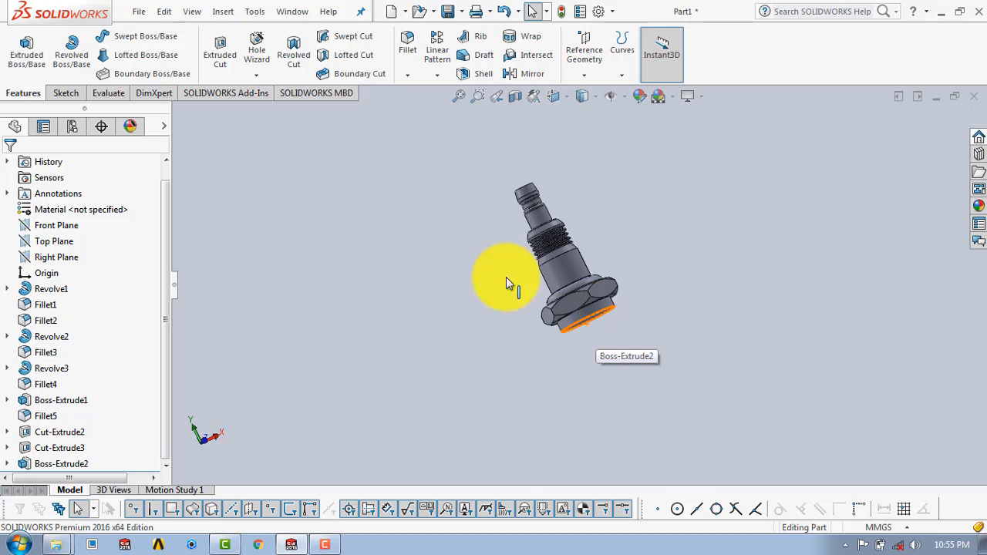
left_click(64, 94)
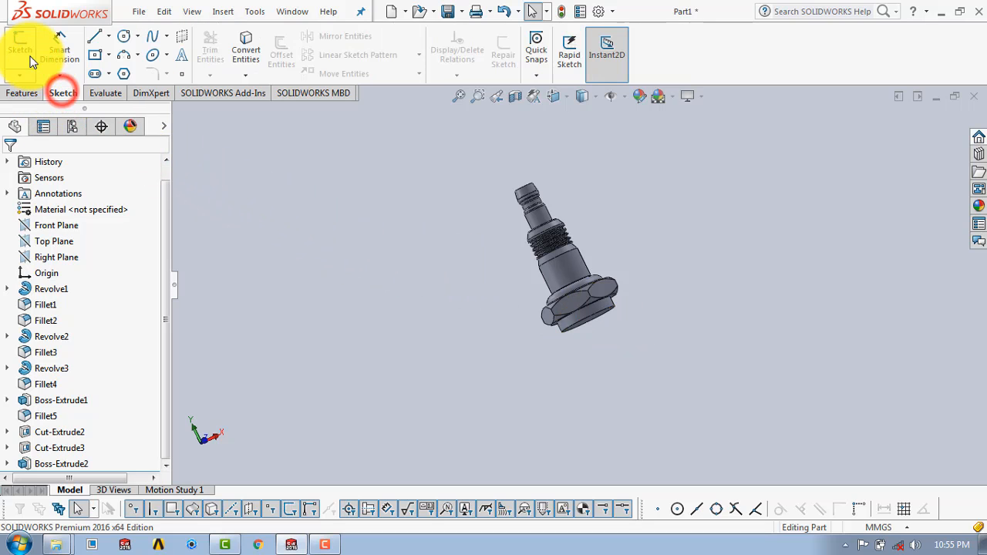
left_click(22, 46)
scroll(549, 307, "down", 4)
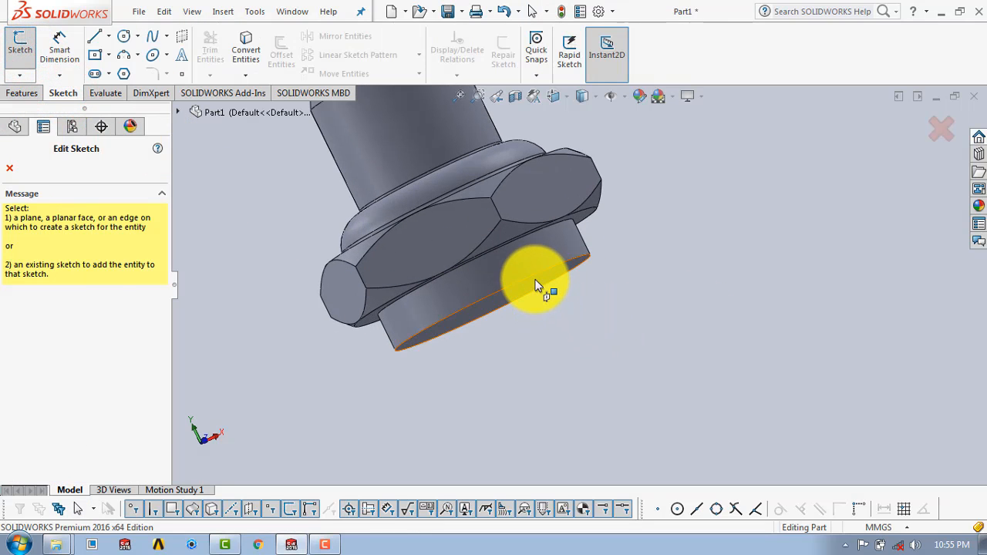
left_click(538, 284)
key("space")
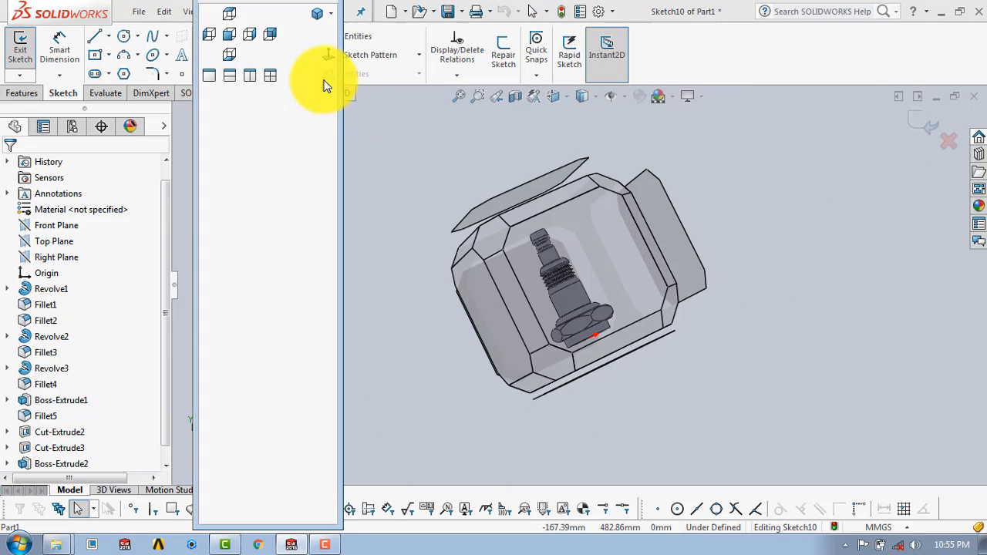
left_click(329, 56)
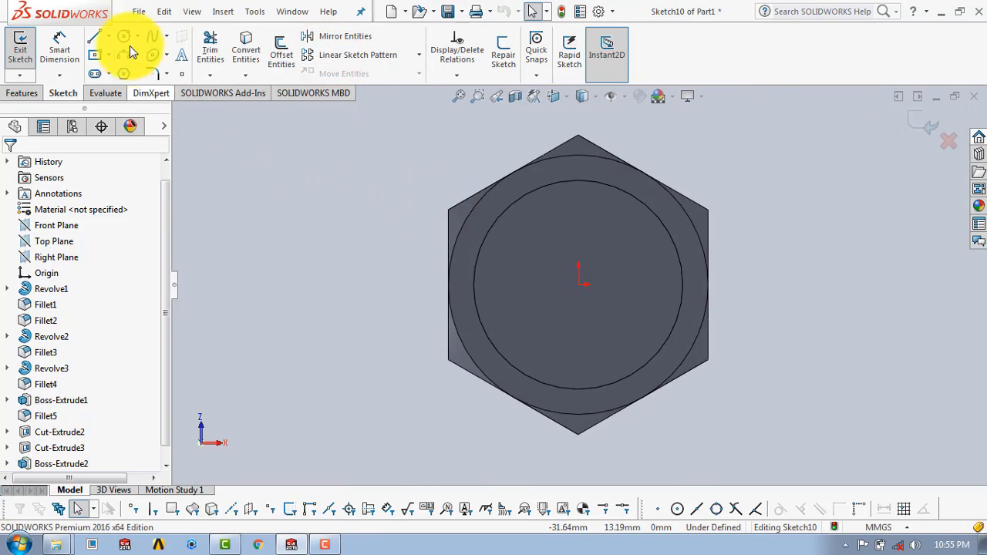
- Sketch a circle about 27 mm in diameter centred on the origin, enclosing the hexagon
left_click(127, 36)
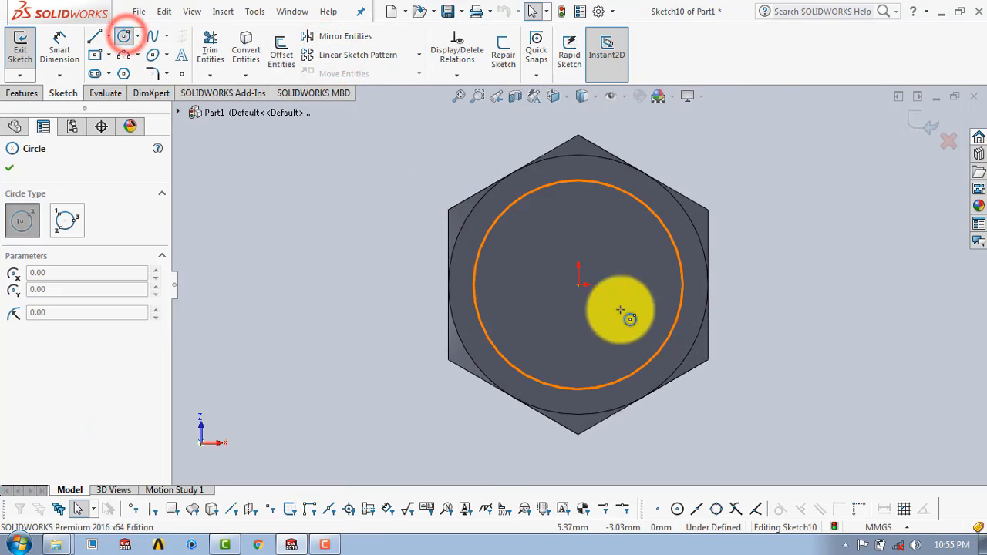
left_click(579, 282)
left_click(705, 167)
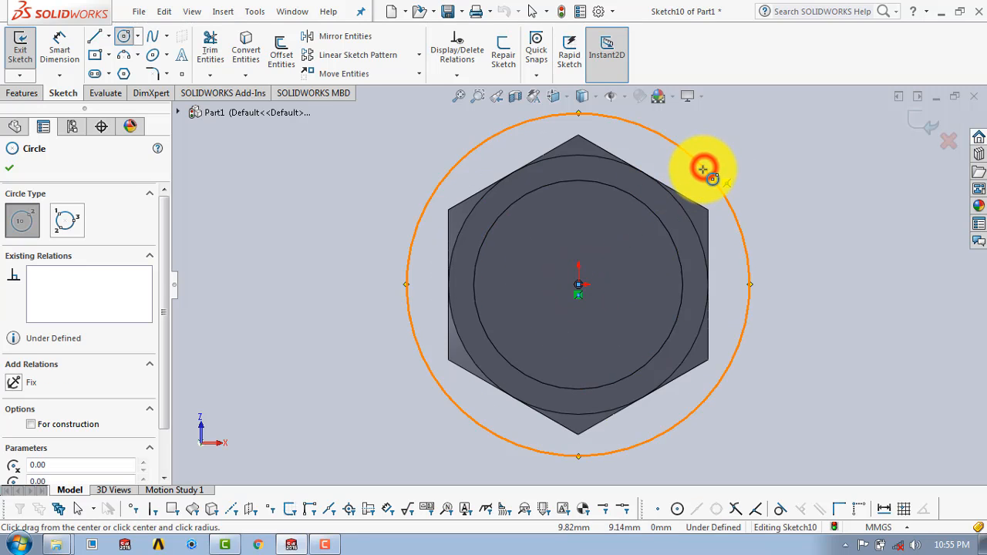
key("Escape")
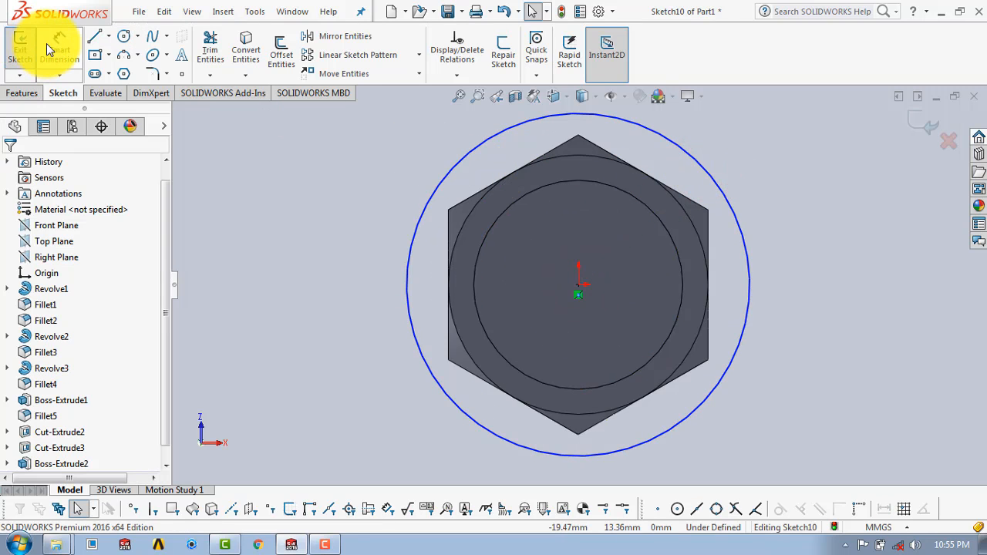
- Set the new circle's diameter to 19 mm and exit the sketch
left_click(48, 43)
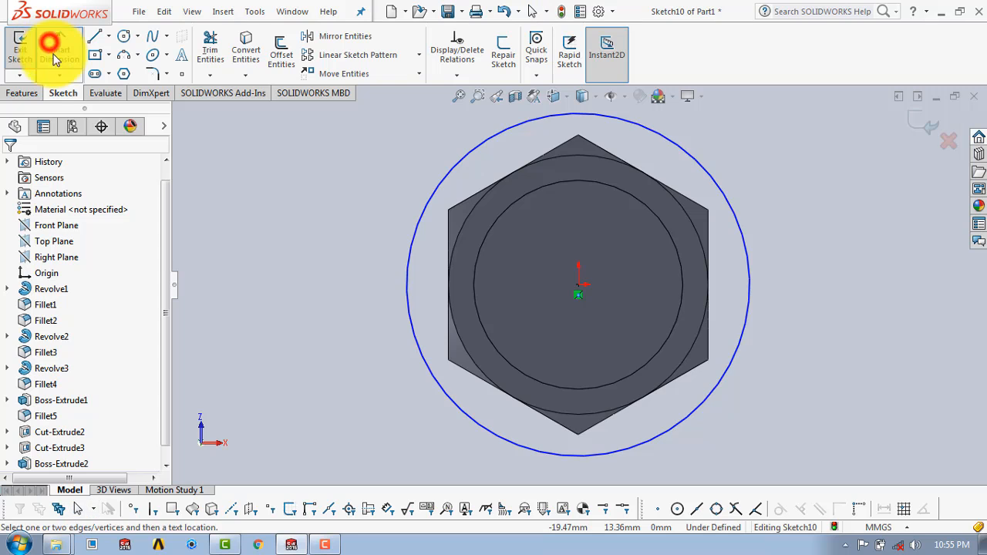
left_click(749, 275)
left_click(861, 284)
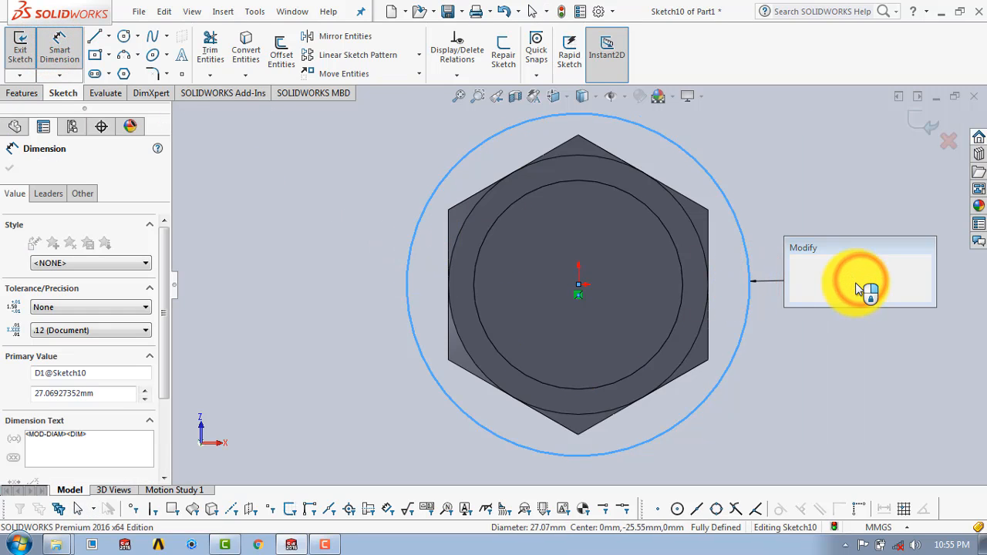
type("19")
key("Return")
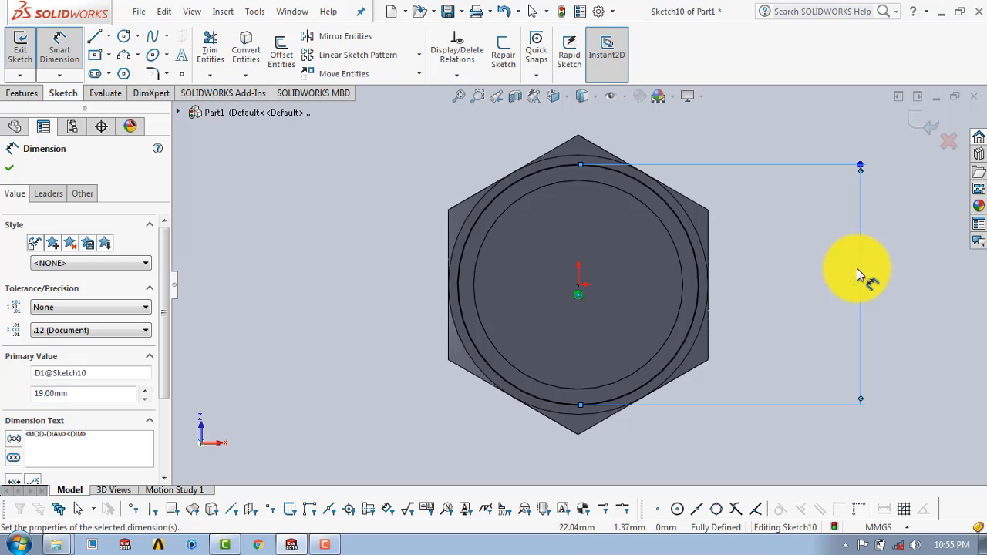
left_click(9, 167)
left_click(934, 124)
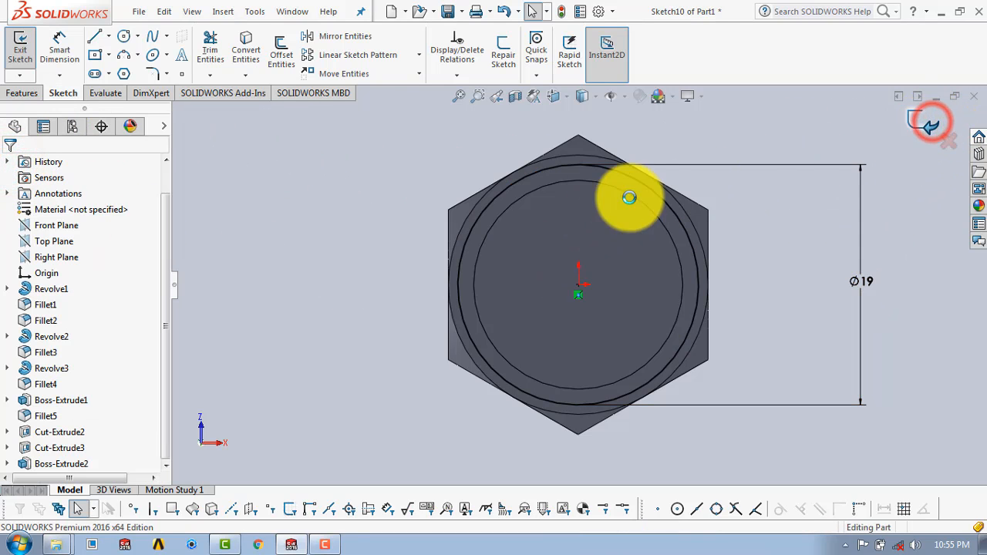
- Extrude the 19 mm circle as an 8.4 mm blind boss outward from the short neck, merged with the body
left_click(23, 94)
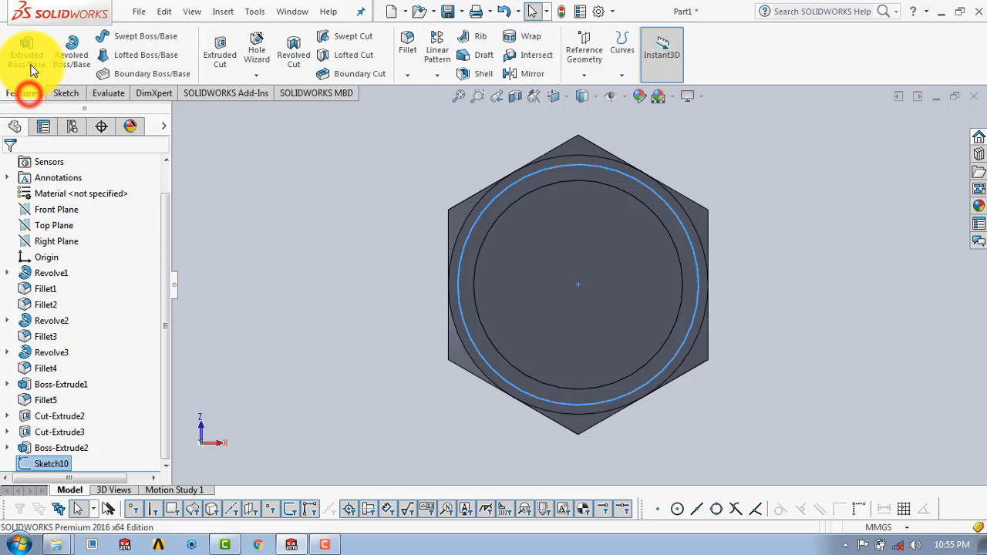
left_click(27, 50)
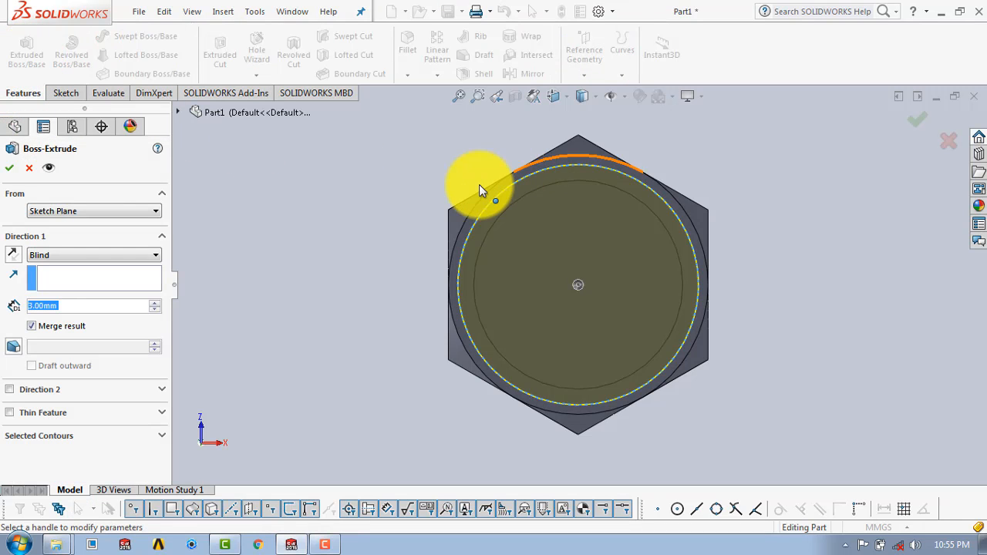
type("8.4")
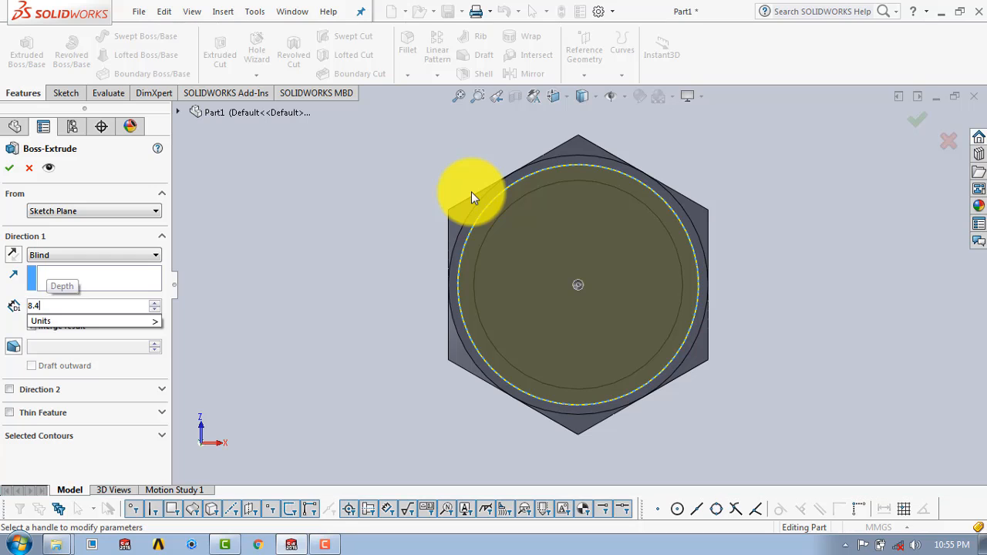
left_click(8, 168)
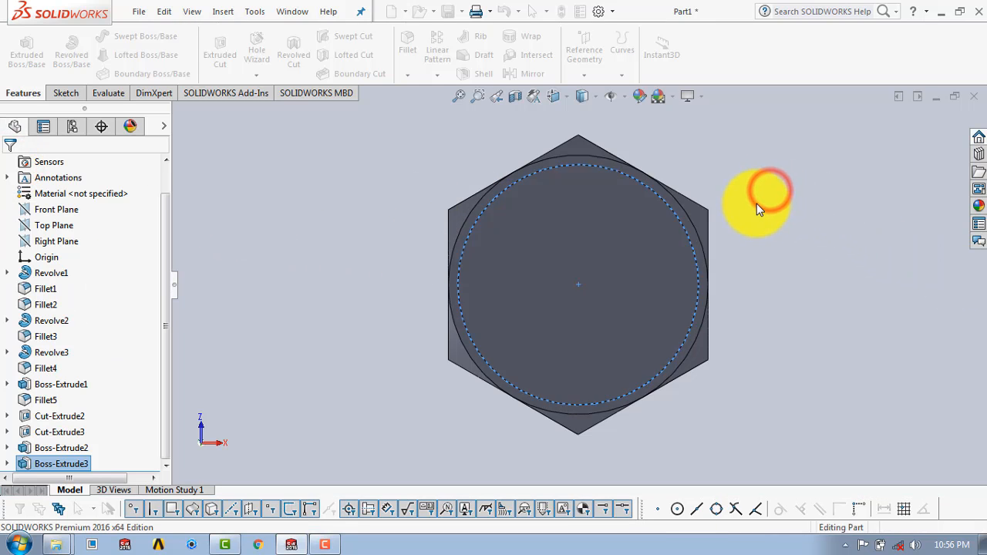
- Fillet both circular edges of the neck, where it meets the hex head and the larger cylinder, with a 1 mm radius
middle_click_drag(756, 204, 673, 434)
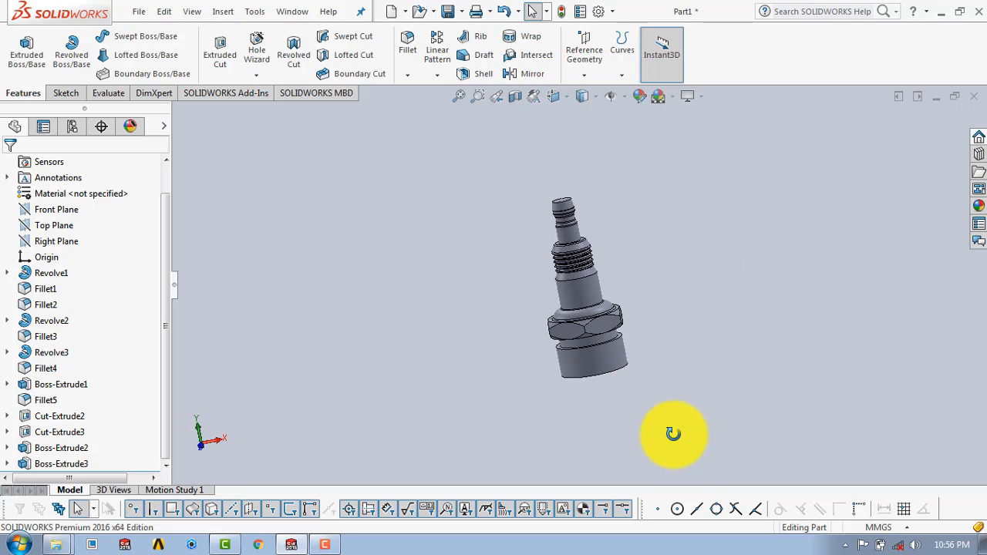
scroll(610, 317, "down", 5)
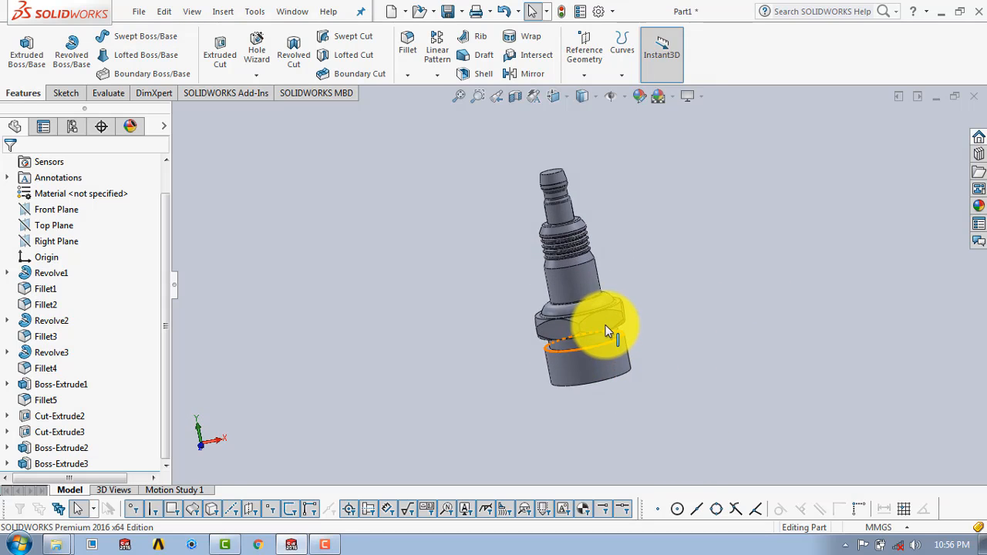
left_click(406, 46)
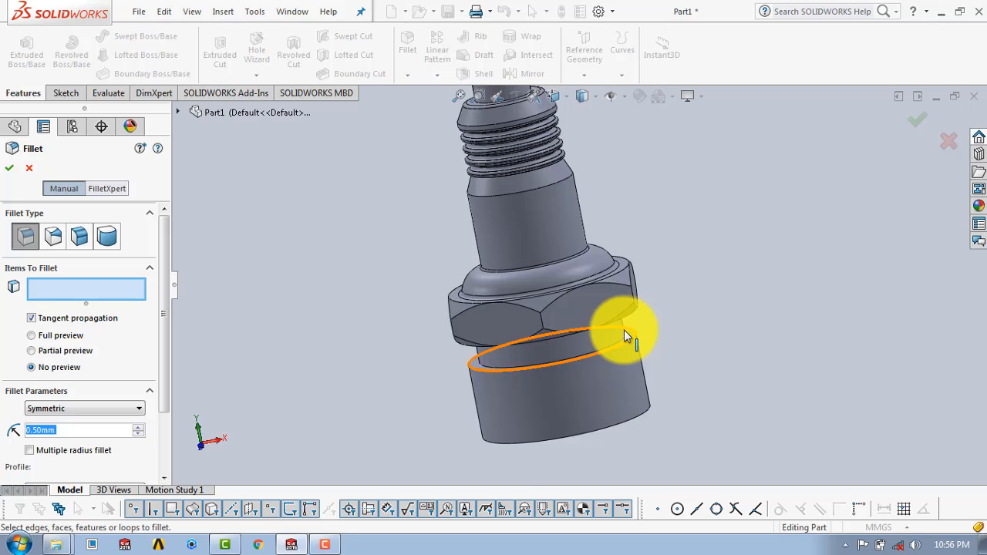
scroll(624, 331, "down", 5)
left_click(568, 327)
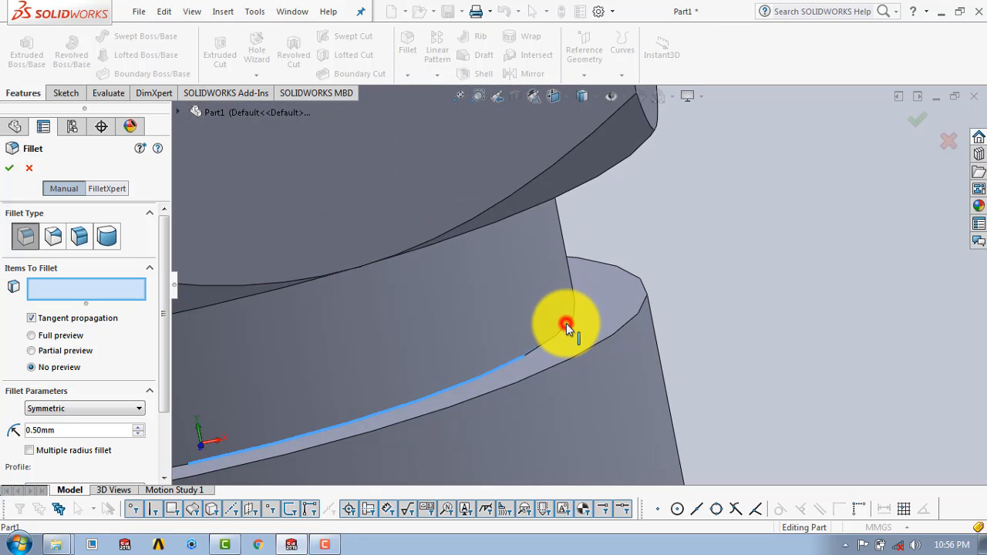
scroll(650, 297, "up", 3)
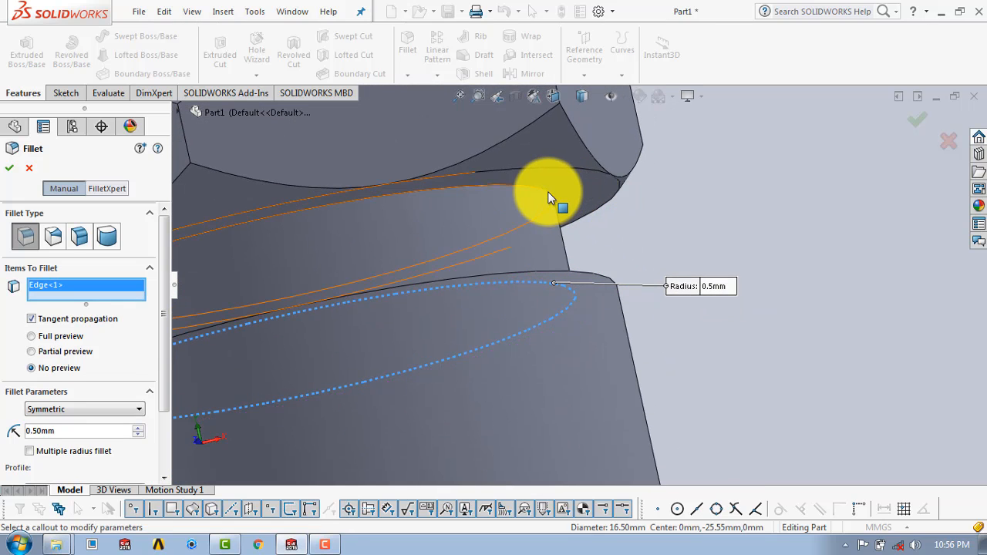
left_click(545, 193)
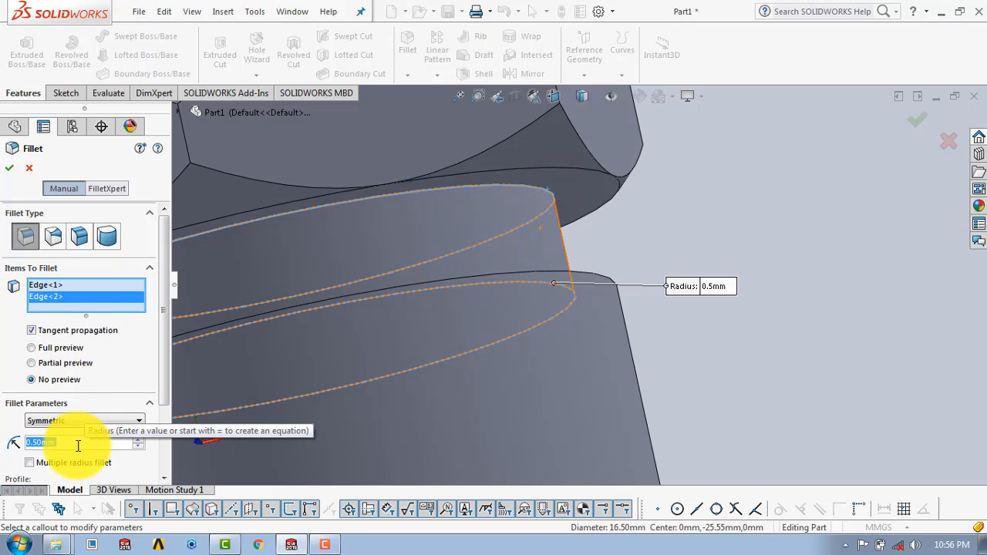
type("1")
key("Return")
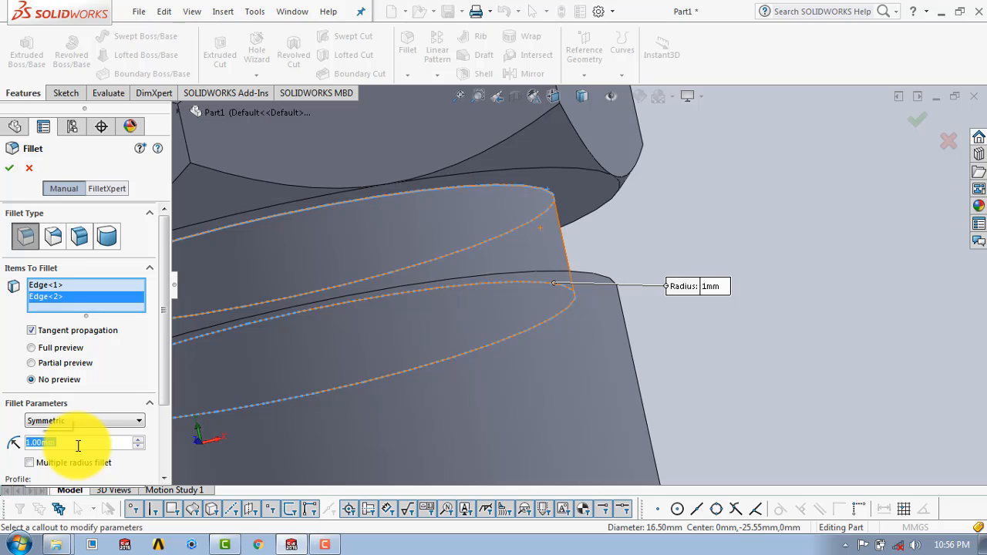
left_click(9, 167)
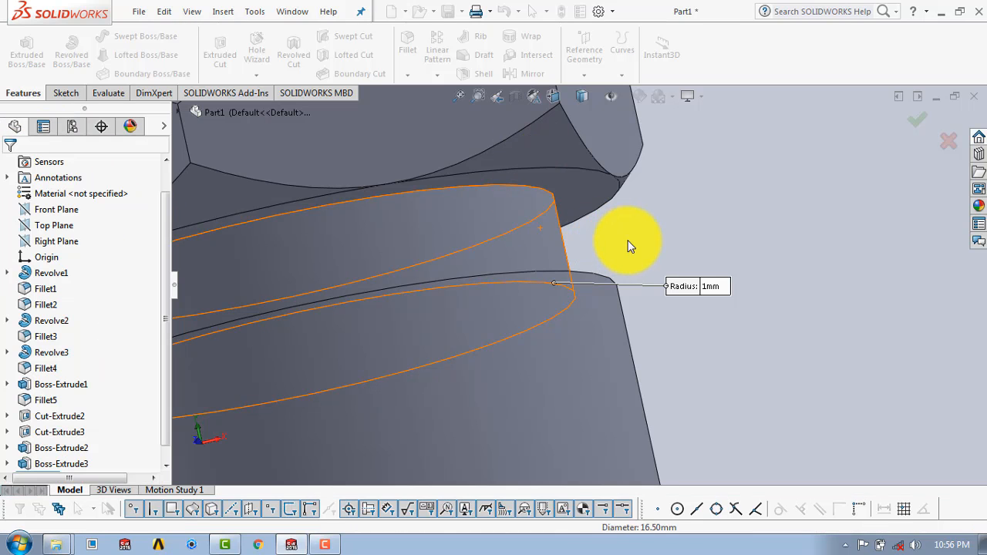
scroll(645, 232, "up", 10)
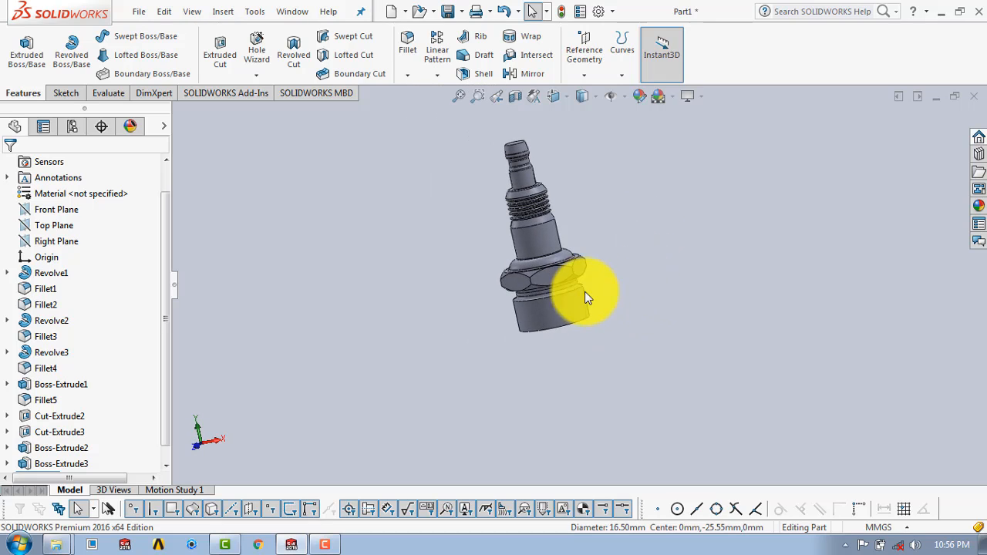
scroll(587, 288, "down", 1)
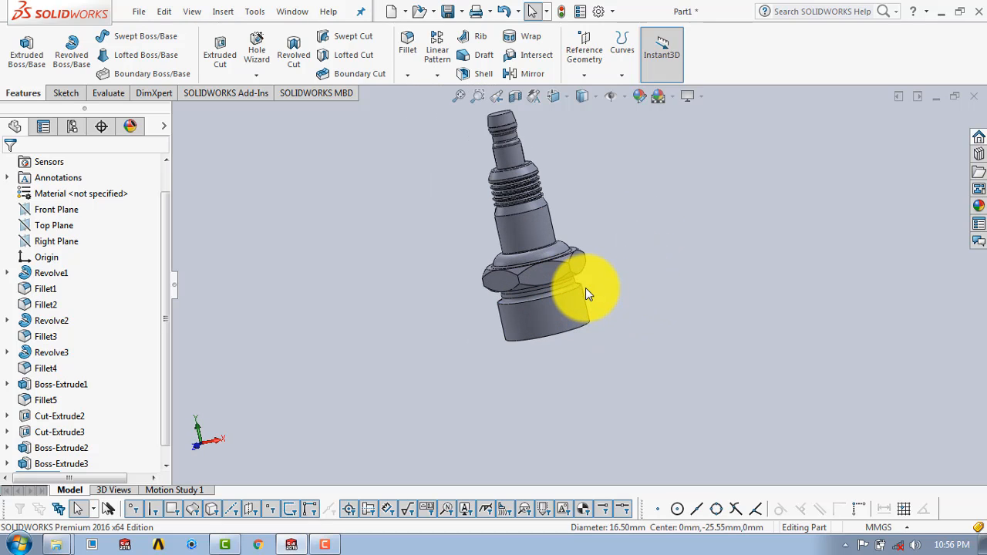
- Fillet both circular end edges of the 19 mm cylinder beyond the neck with a 0.3 mm radius
scroll(584, 290, "down", 2)
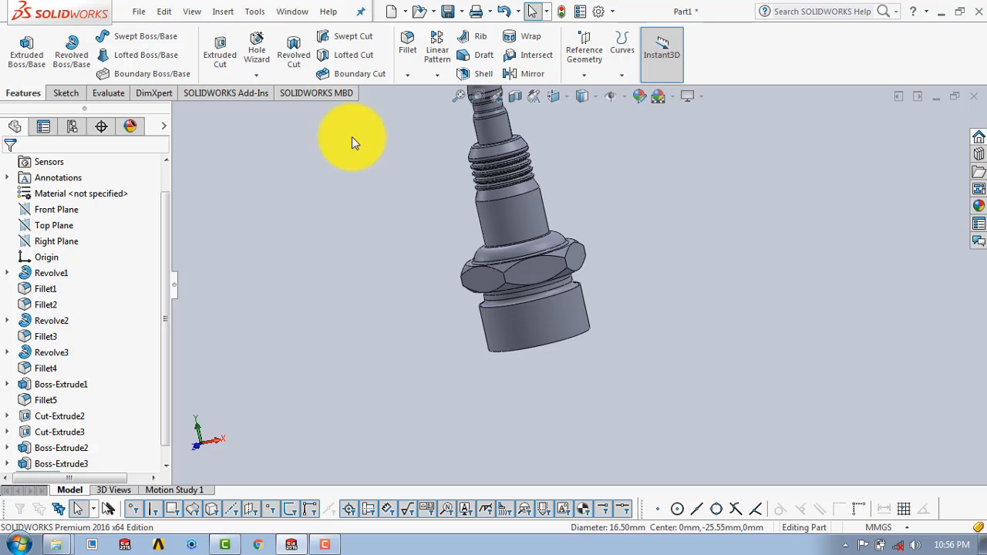
left_click(409, 39)
scroll(574, 283, "down", 4)
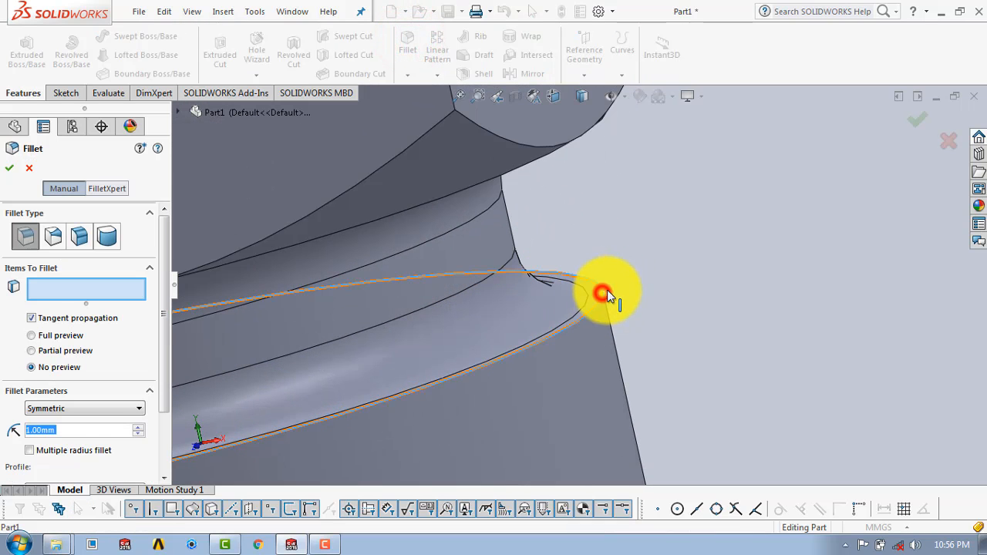
left_click(601, 294)
scroll(611, 296, "up", 5)
scroll(586, 359, "down", 3)
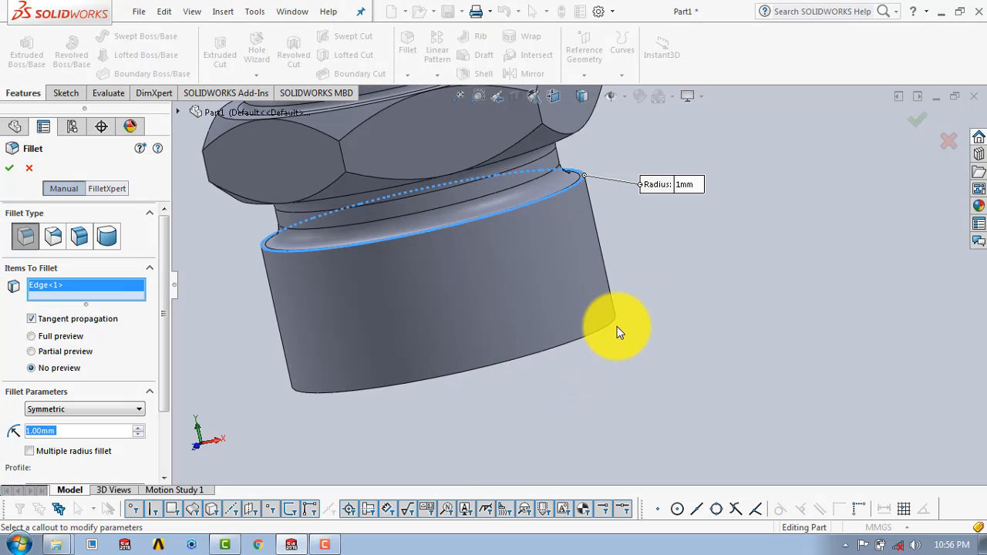
left_click(612, 323)
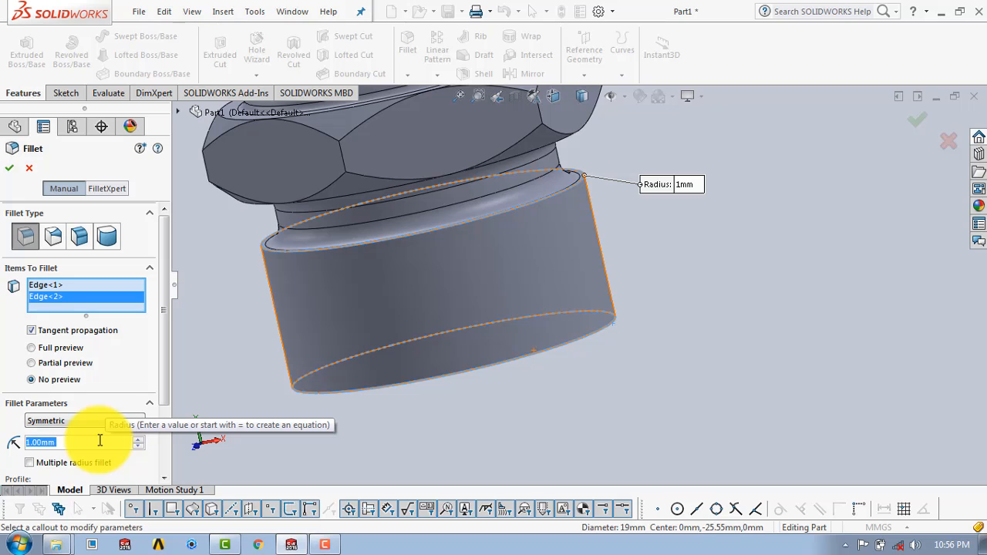
type("3")
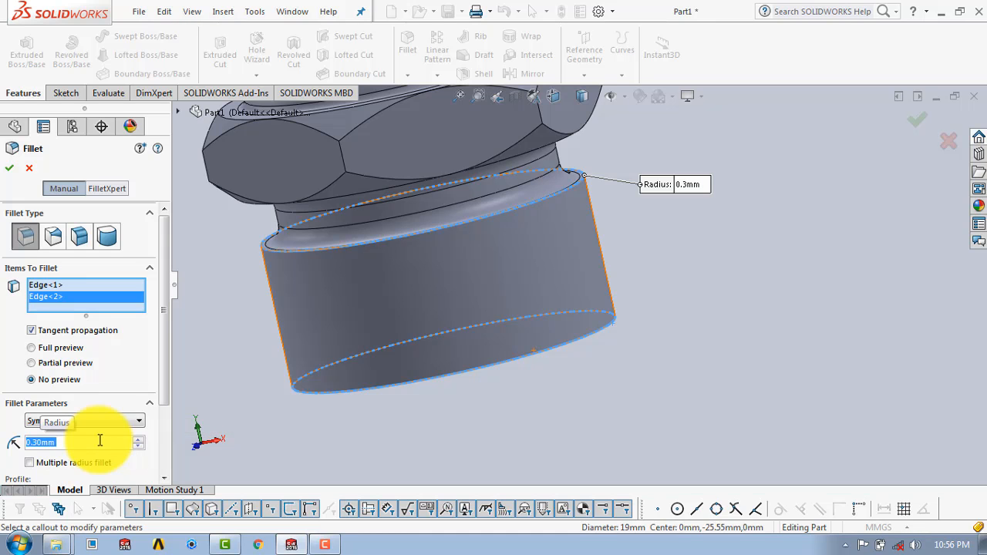
left_click(9, 166)
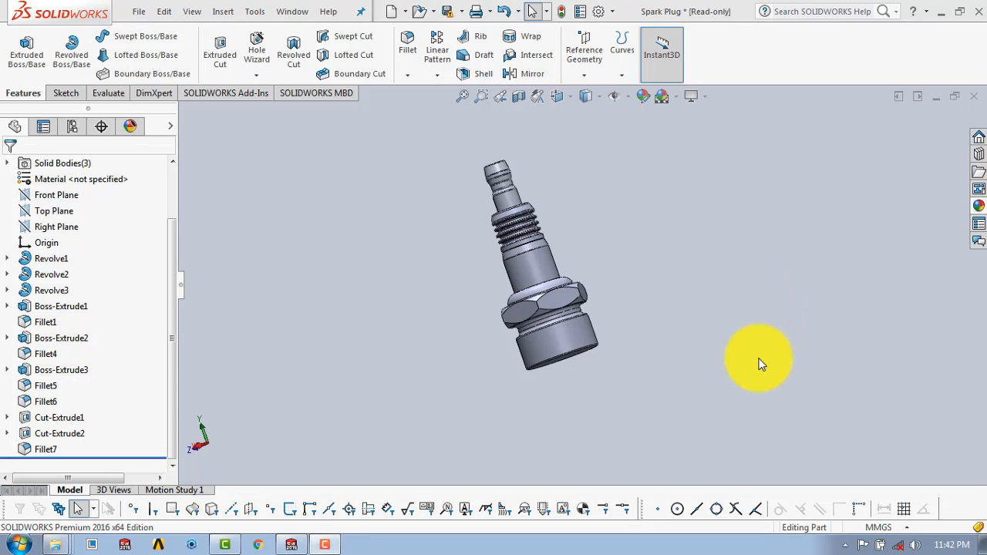
- Sketch a circle about 12 mm in diameter, centred on the origin, on the flat end face of the large cylinder
middle_click_drag(758, 359, 587, 358)
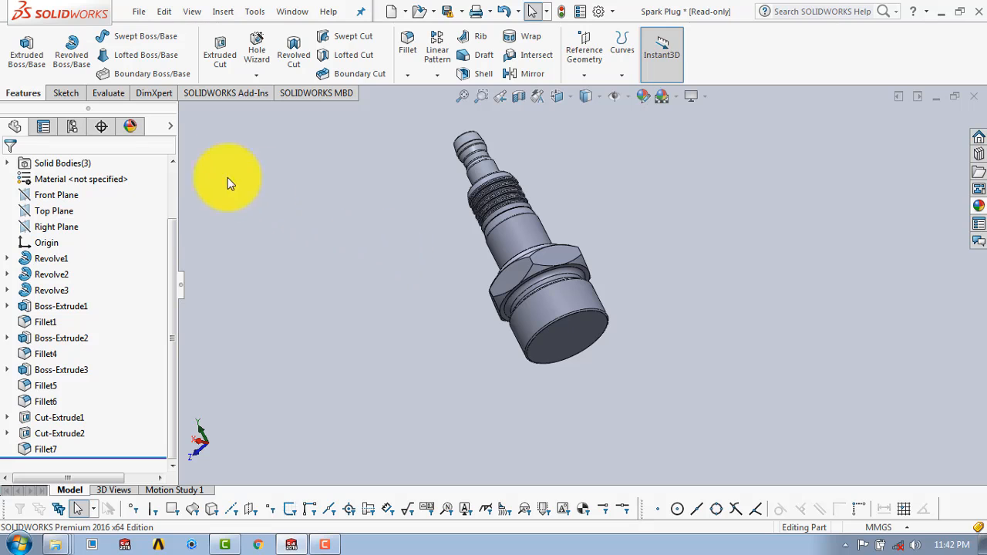
left_click(65, 94)
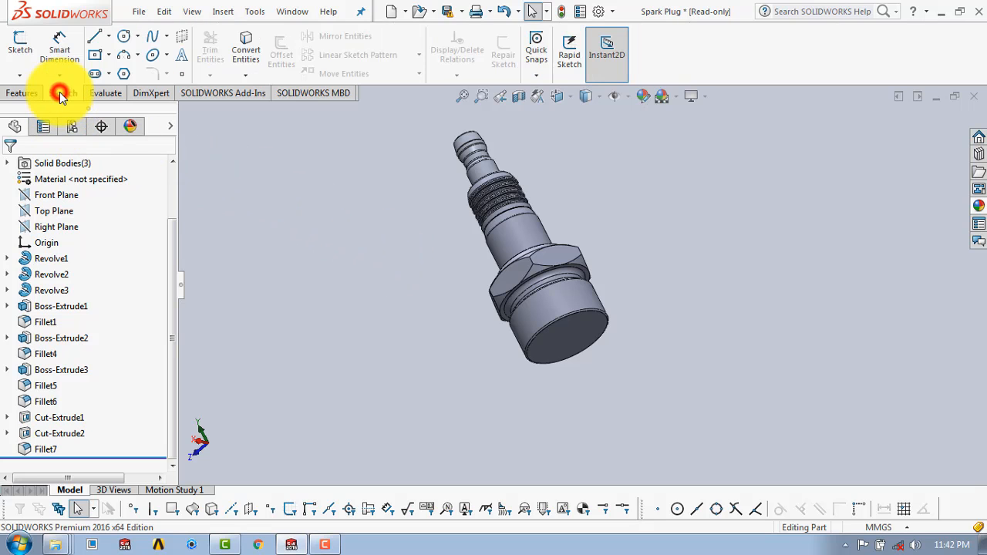
left_click(20, 43)
left_click(570, 331)
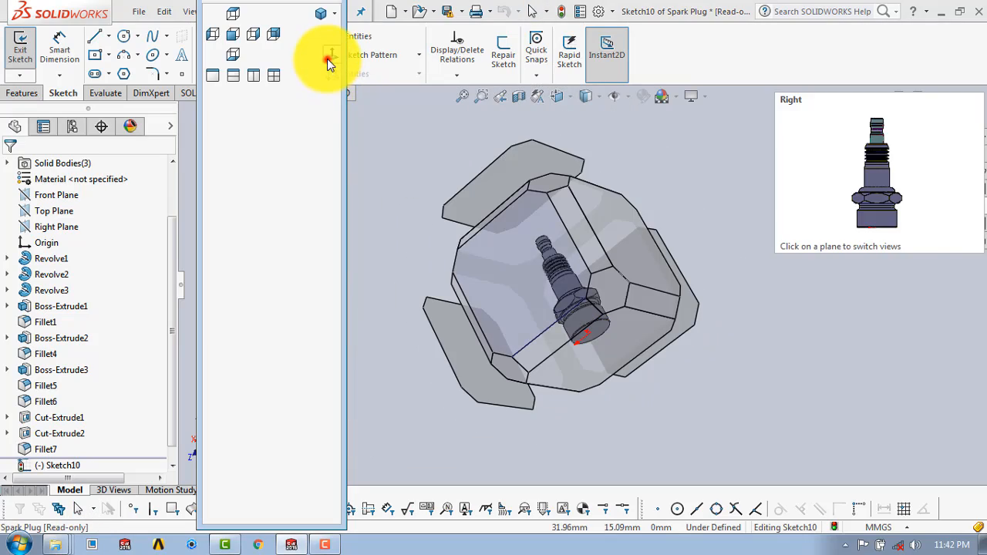
left_click(328, 60)
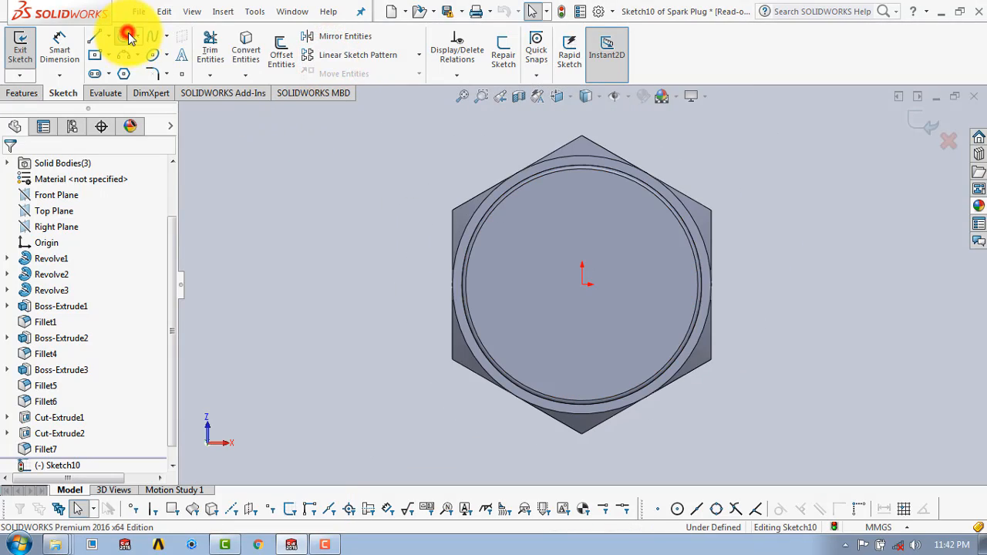
left_click(127, 36)
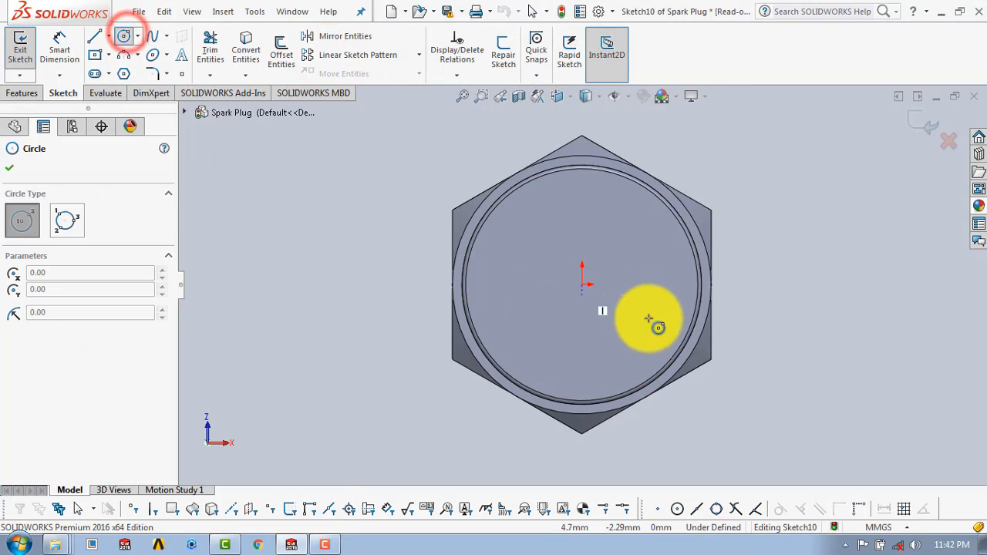
left_click(581, 285)
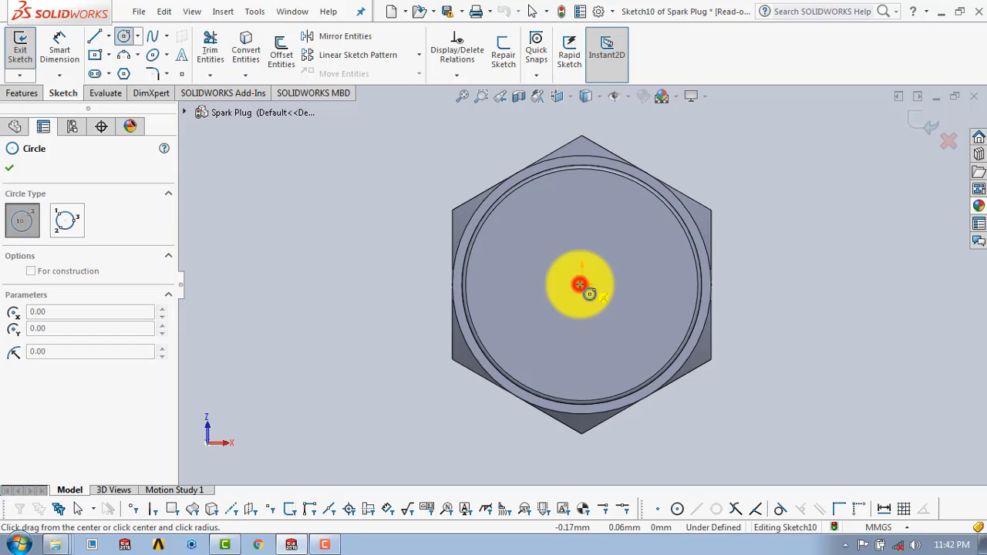
left_click(631, 226)
key("Escape")
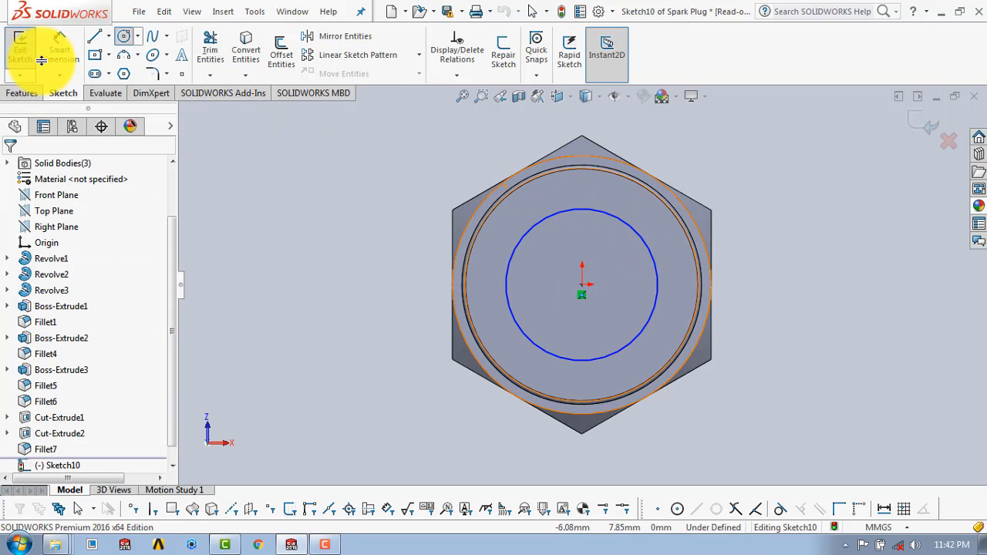
- Set the end-face circle's diameter to 12 mm and exit the sketch
left_click(52, 49)
left_click(655, 266)
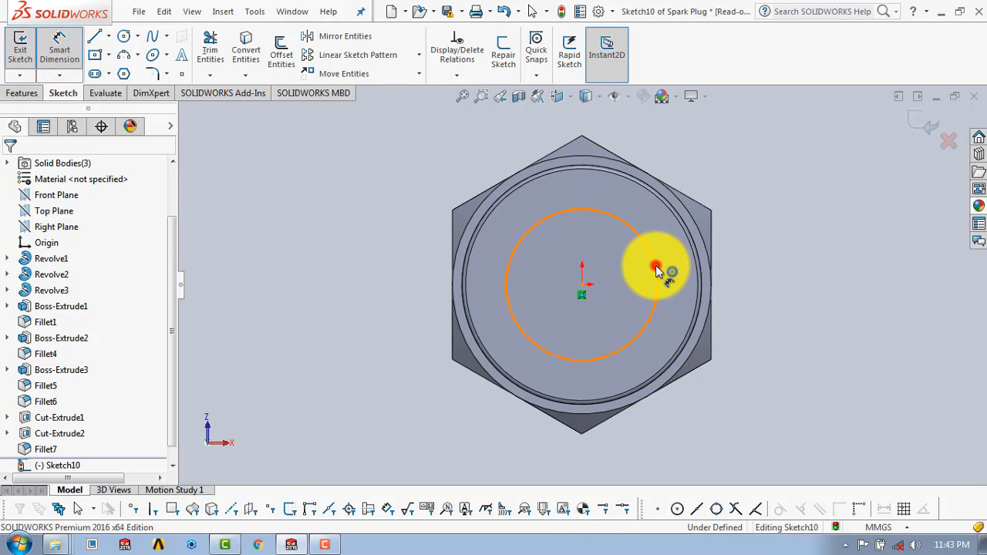
left_click(796, 277)
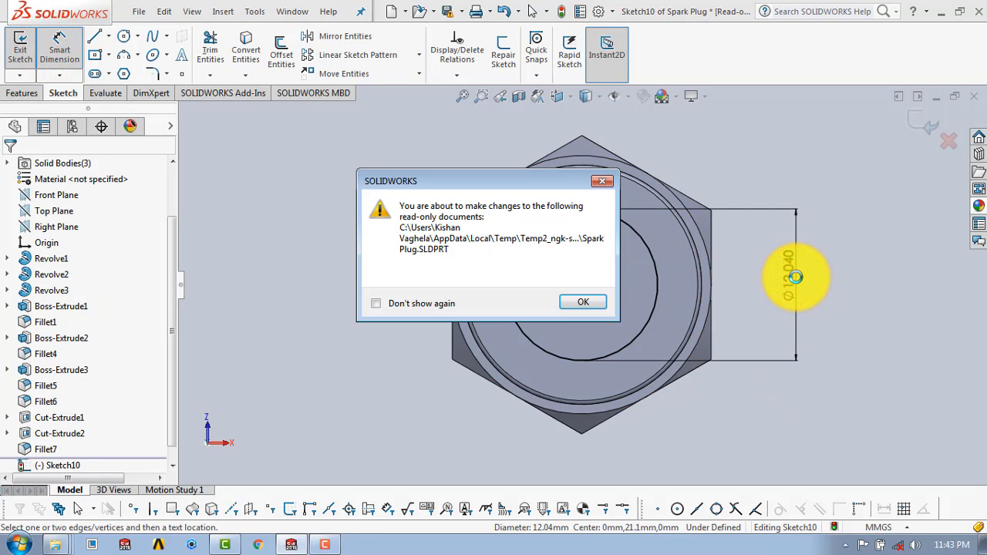
left_click(596, 183)
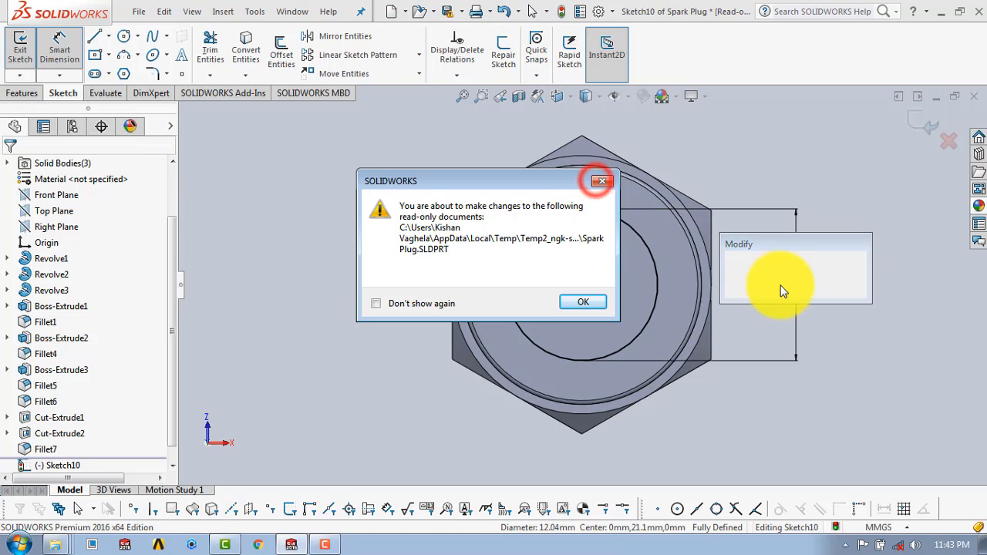
type("12")
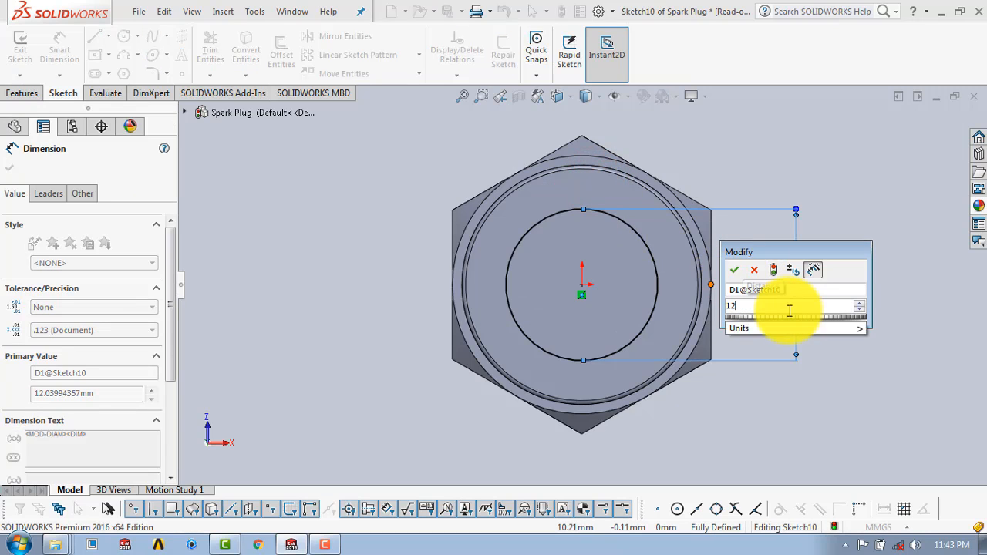
key("Return")
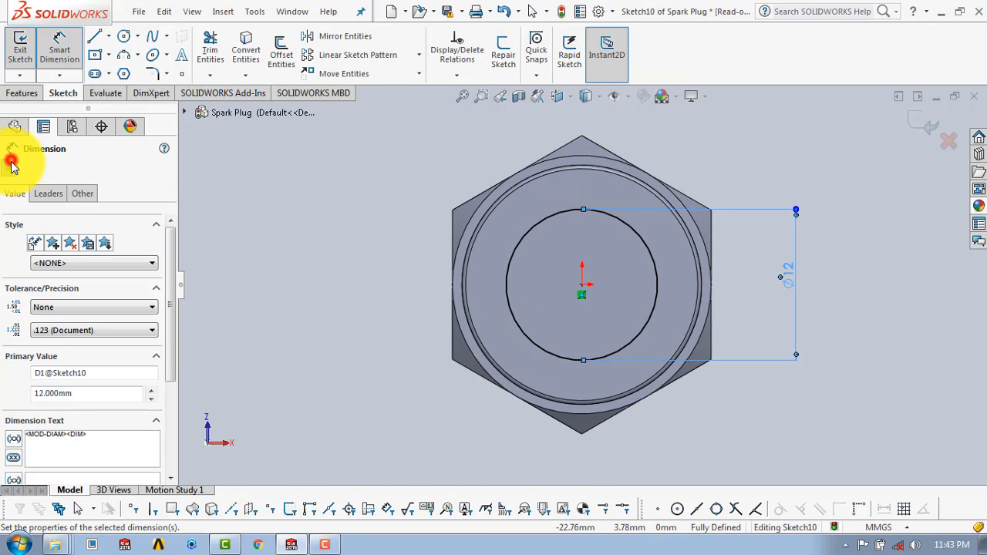
left_click(12, 164)
left_click(926, 123)
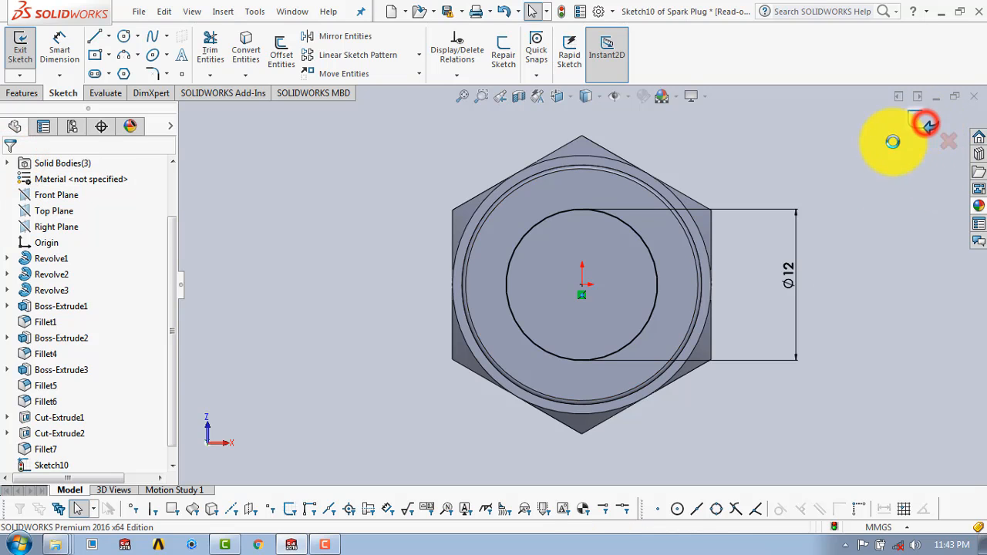
- Extrude the 12 mm circle as a 12.8 mm blind boss outward from the end face, with the result merged
mouse_move(751, 199)
middle_mouse_down()
mouse_move(695, 299)
mouse_move(522, 291)
middle_mouse_up()
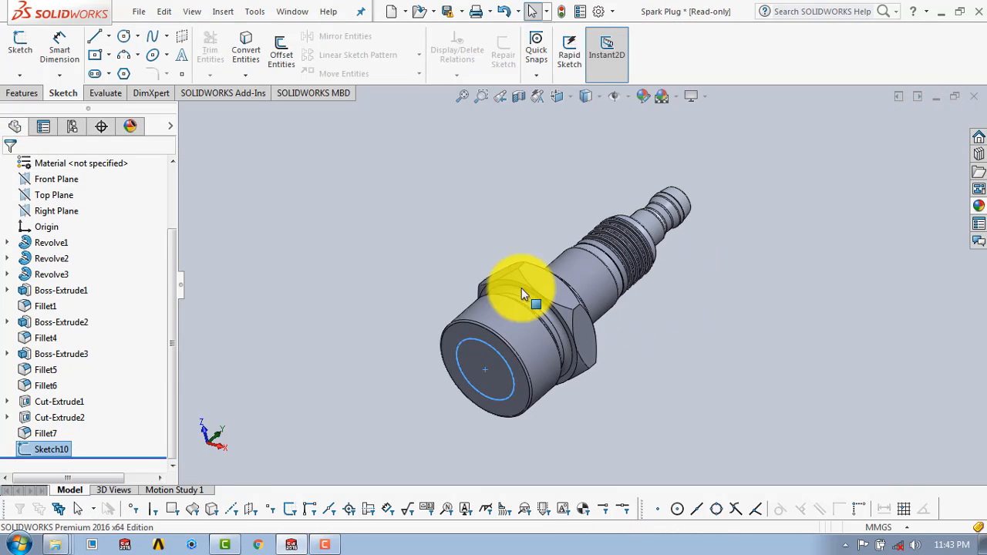
left_click(21, 94)
left_click(22, 57)
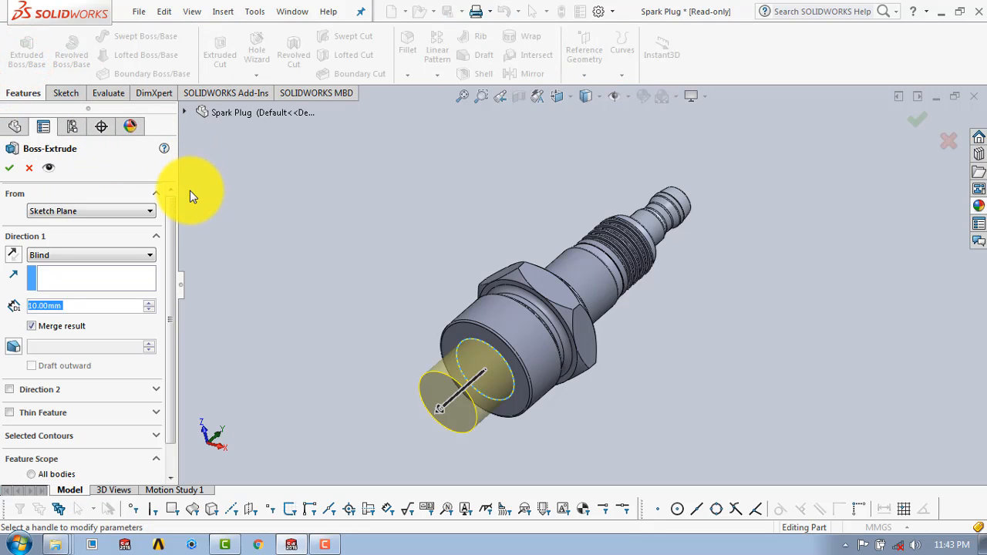
type("12.8")
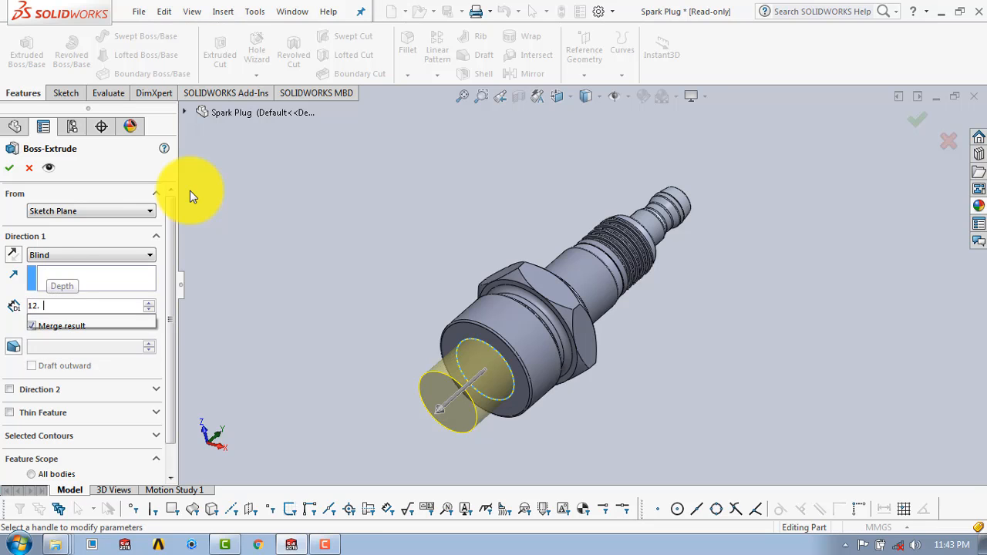
key("Return")
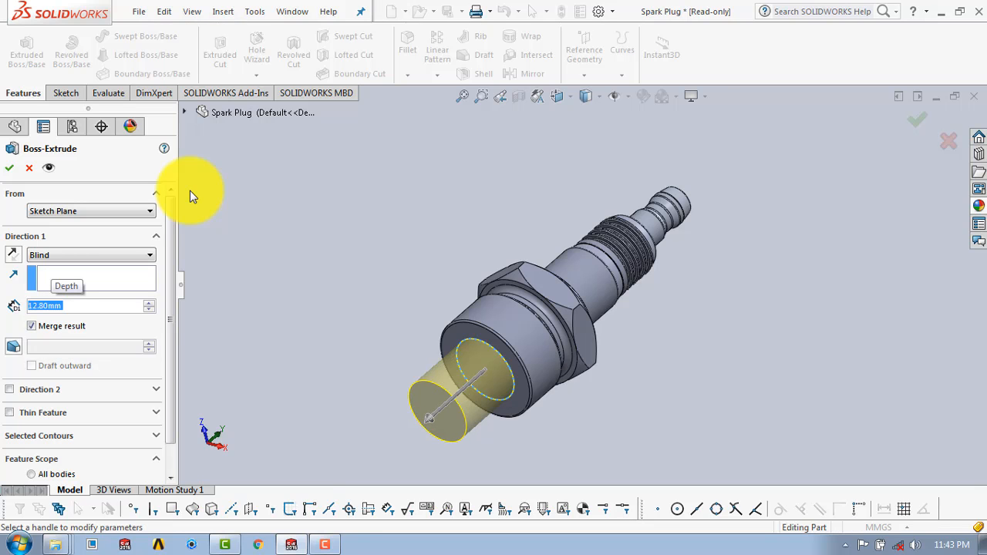
left_click(10, 167)
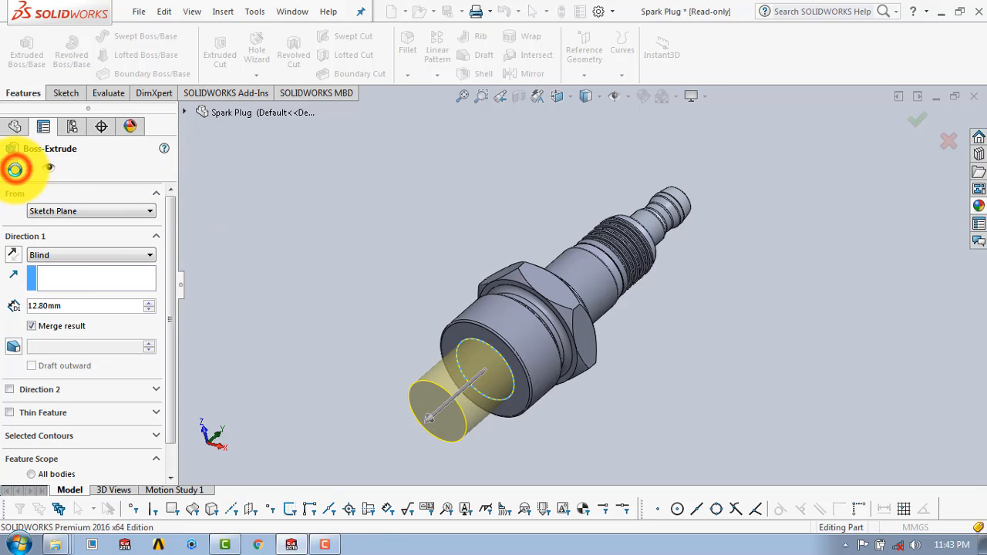
left_click(356, 197)
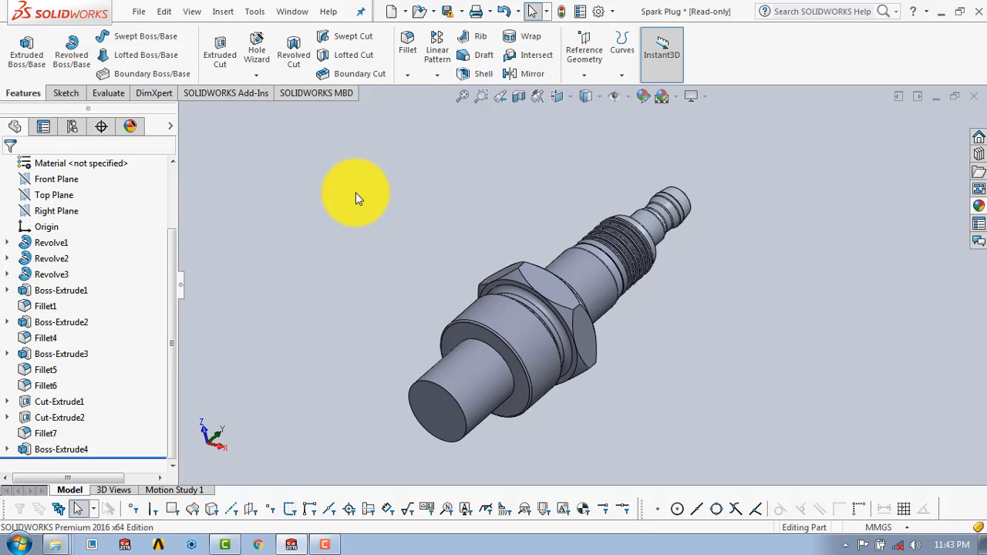
- Create a reference plane offset 1 mm outward from the ring-shaped end face around the 12 mm boss
left_click(584, 80)
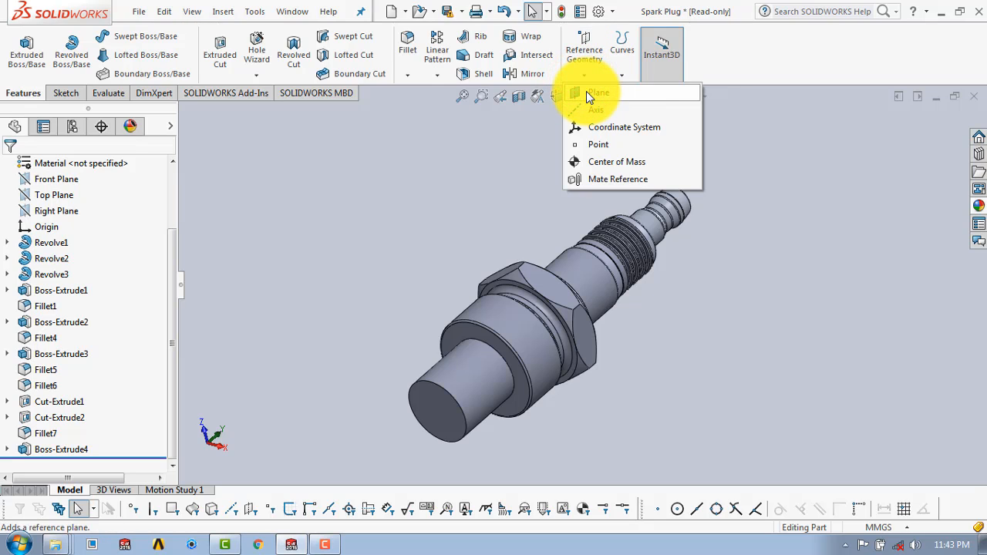
left_click(586, 92)
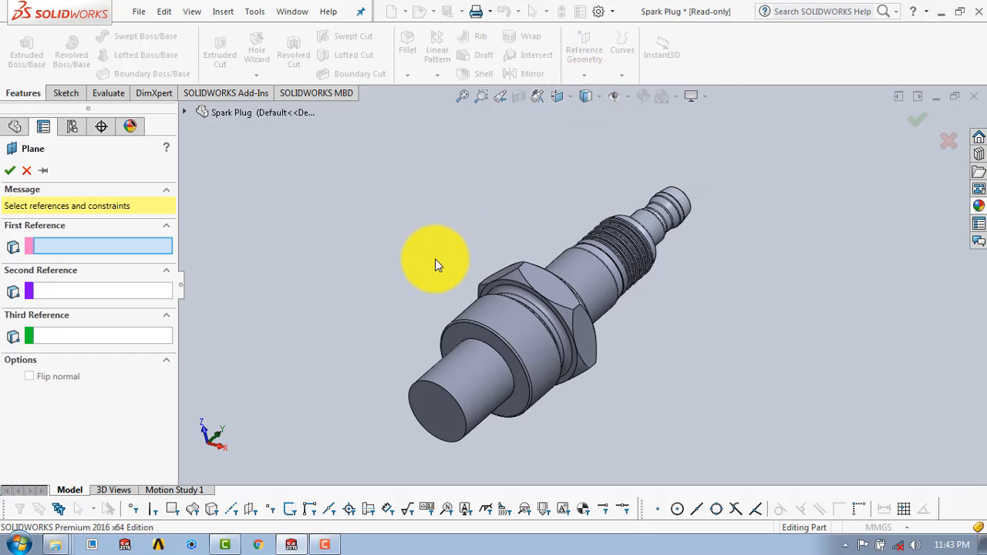
left_click(451, 337)
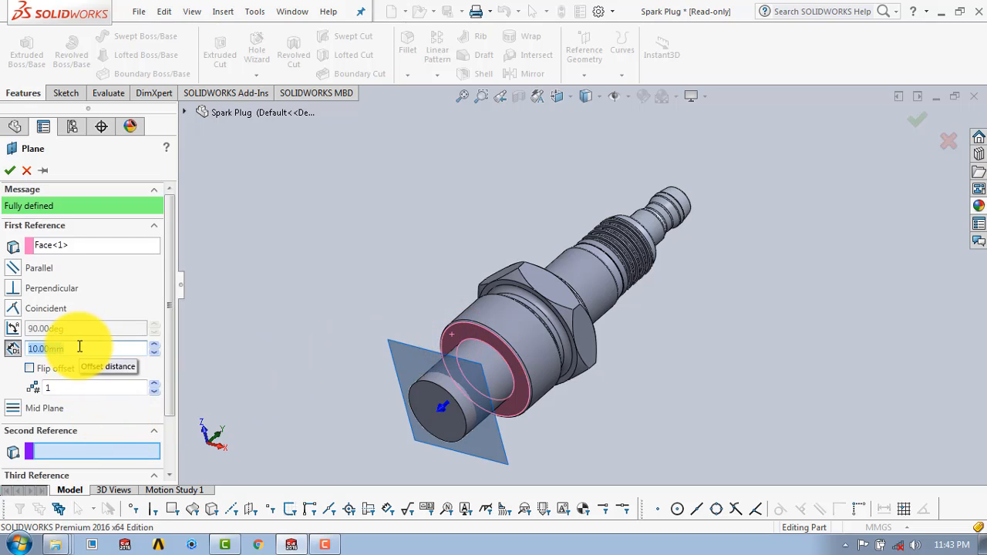
key("Return")
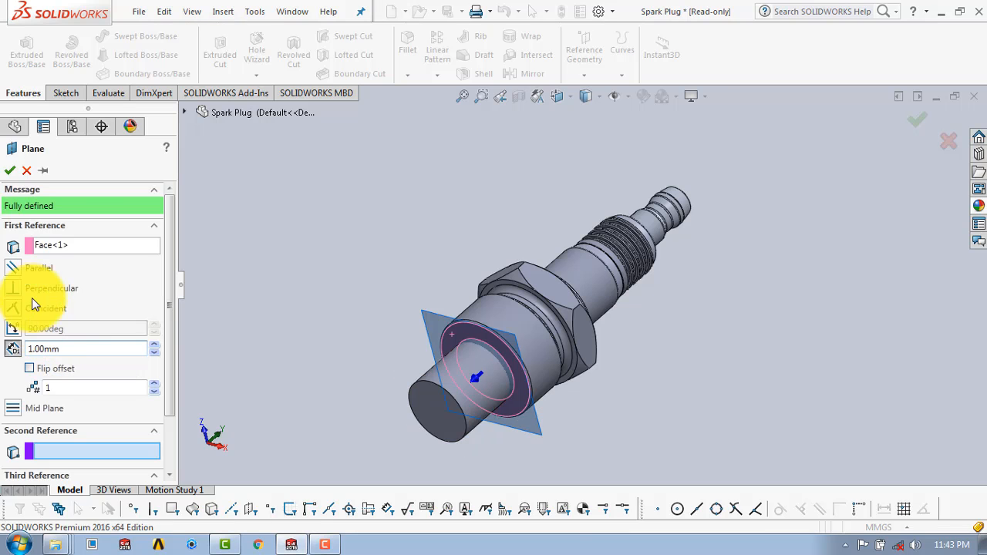
left_click(9, 170)
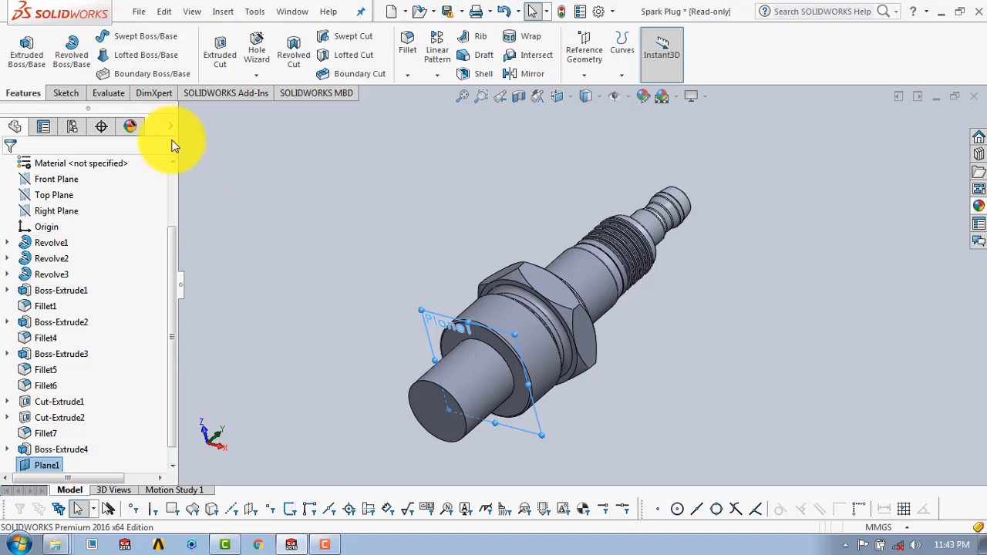
- Sketch a circle about 7.4 mm in radius, centred on the origin, on the new offset plane
left_click(76, 95)
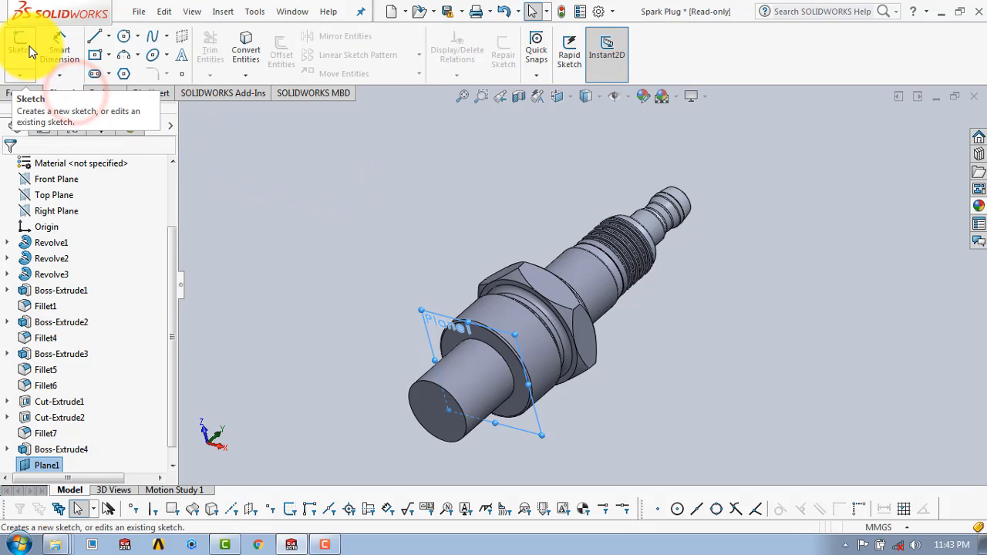
left_click(30, 47)
key("space")
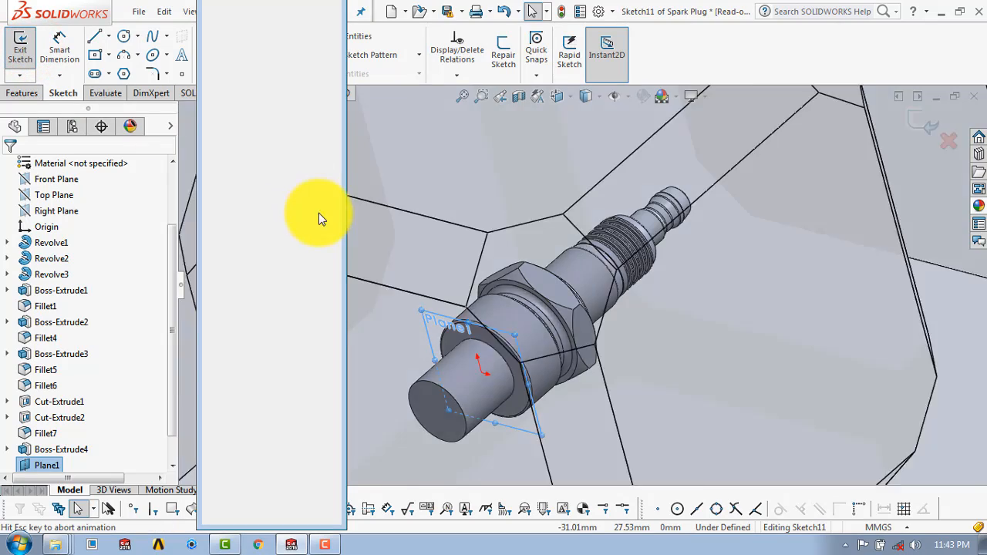
left_click(334, 55)
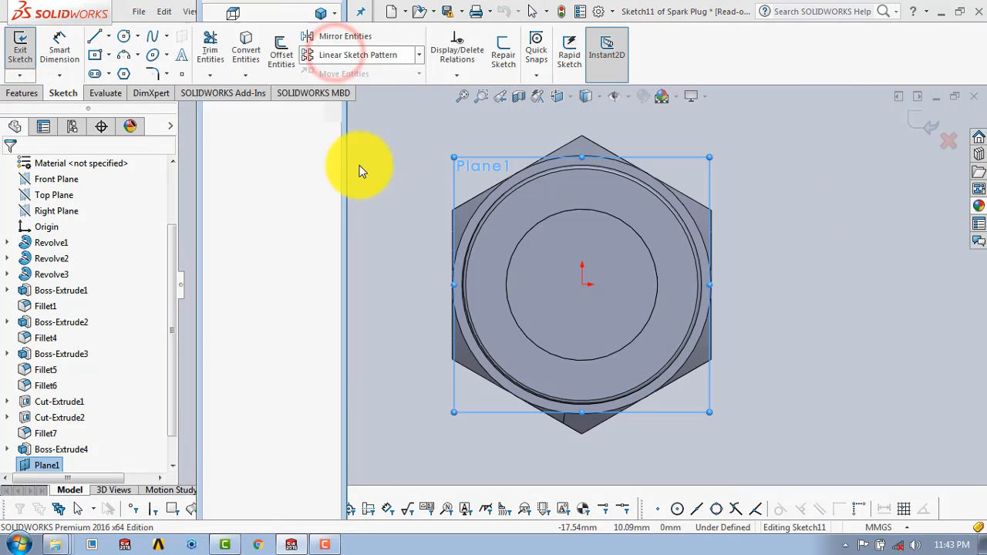
left_click(123, 36)
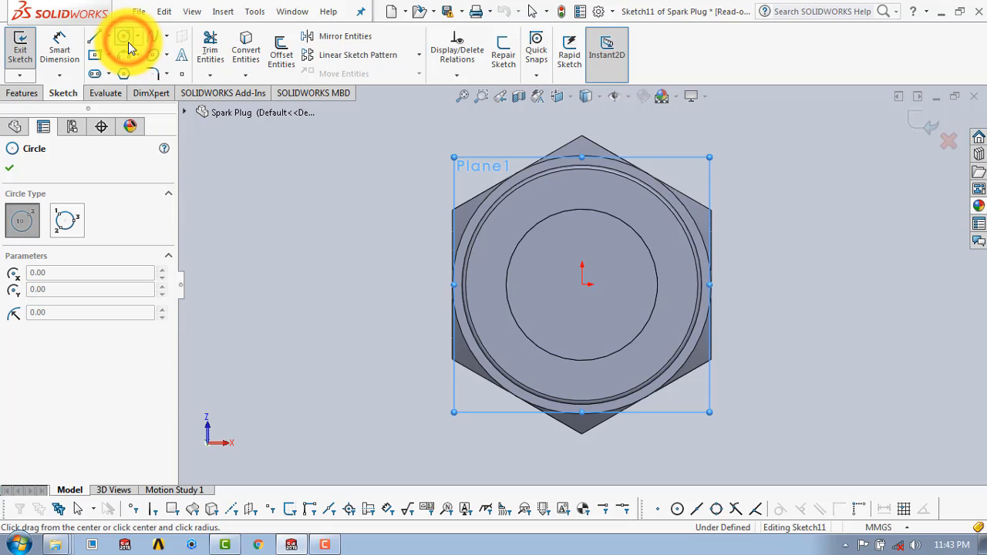
left_click(583, 284)
left_click(634, 206)
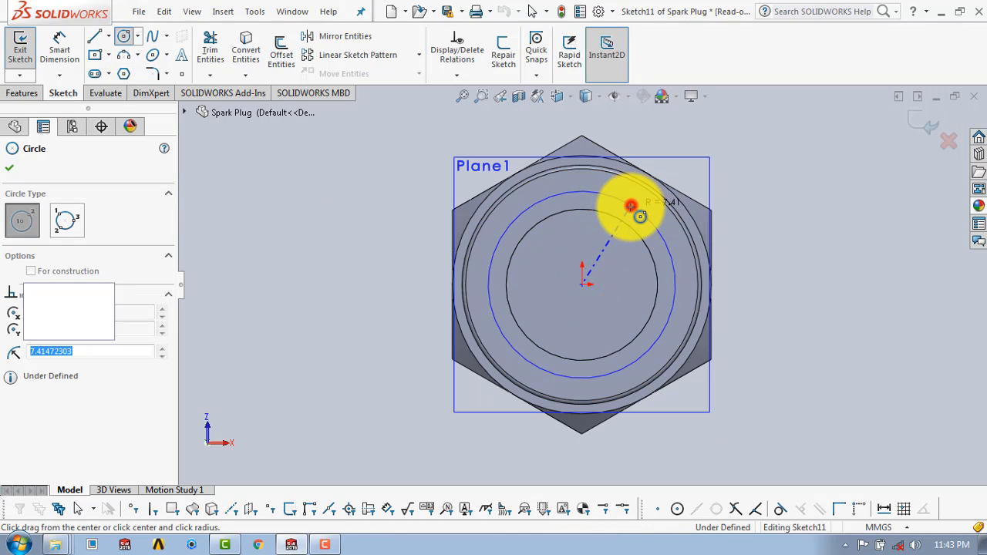
- Set the diameter of the circle on the offset plane to 13.6 mm and exit the sketch
key("Escape")
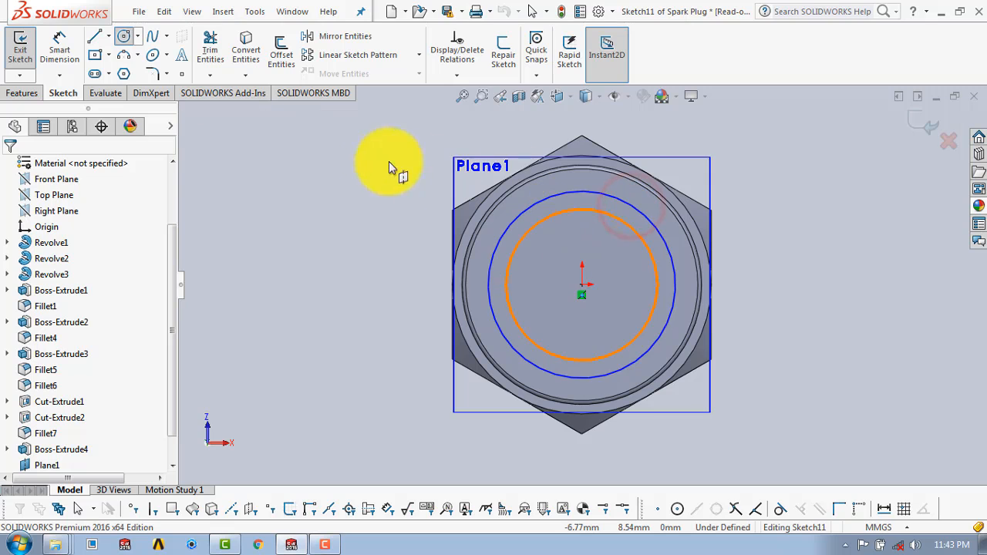
left_click(59, 46)
left_click(672, 255)
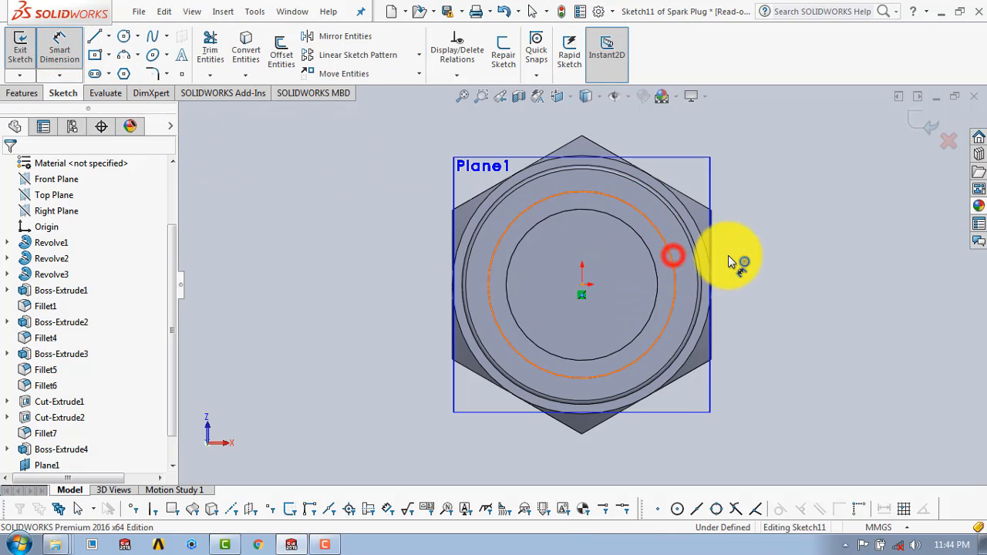
left_click(784, 263)
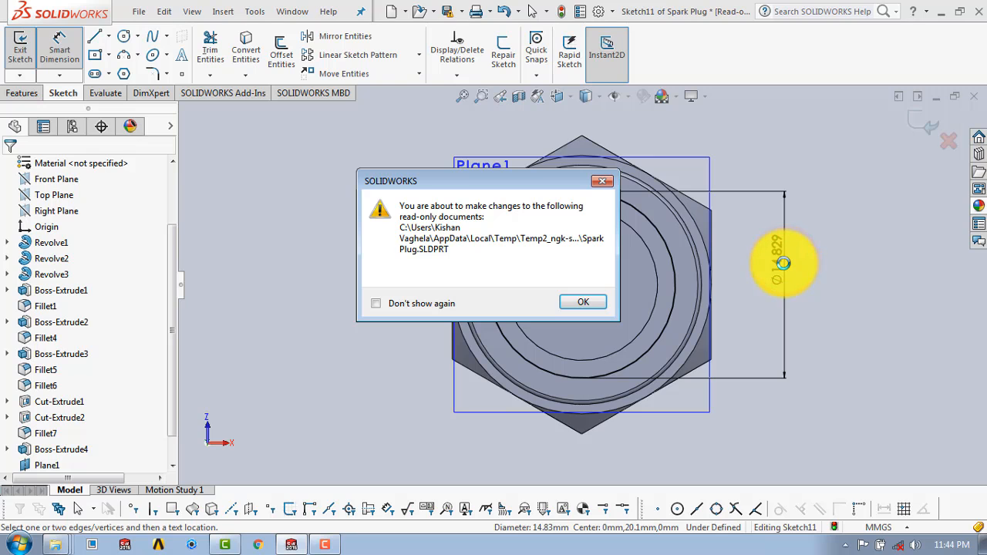
left_click(379, 304)
left_click(586, 302)
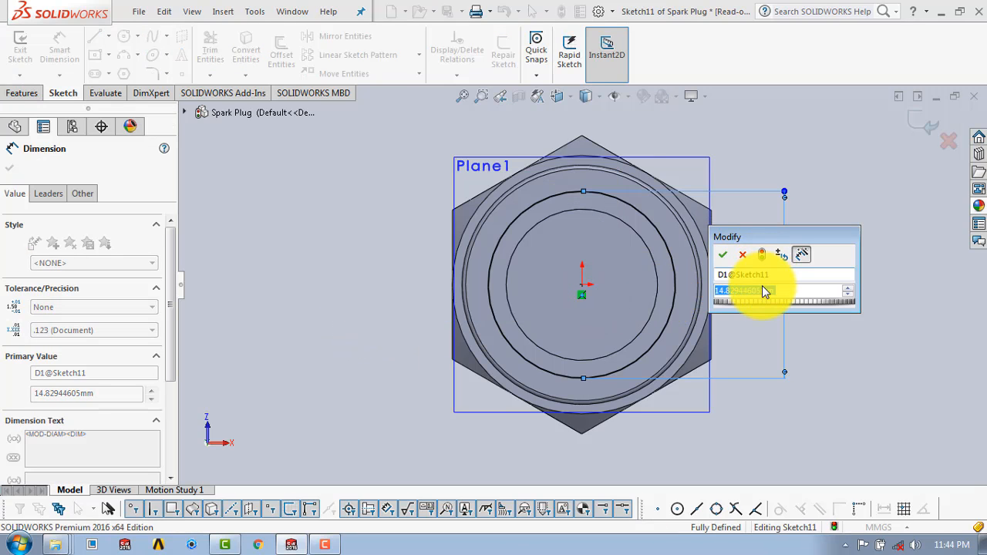
type("13.6")
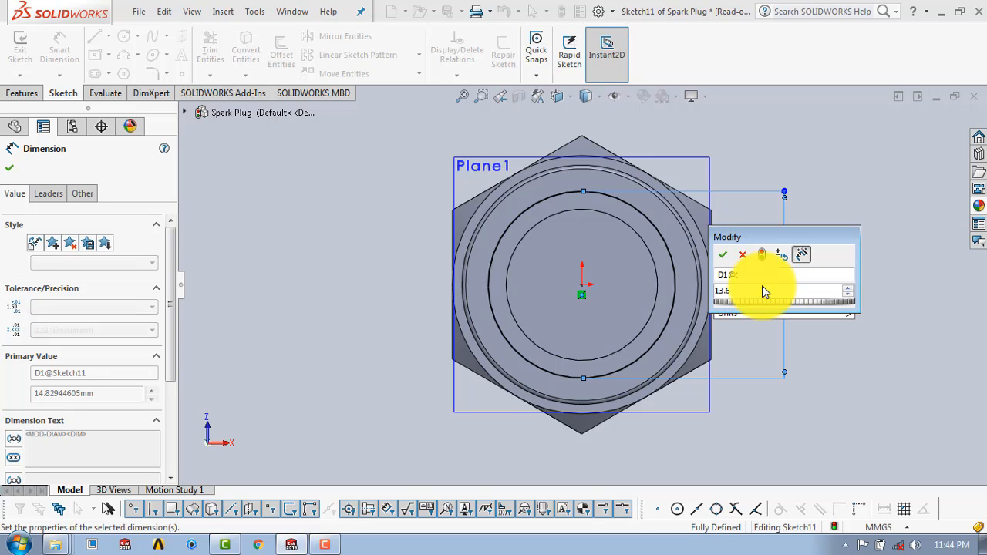
key("Return")
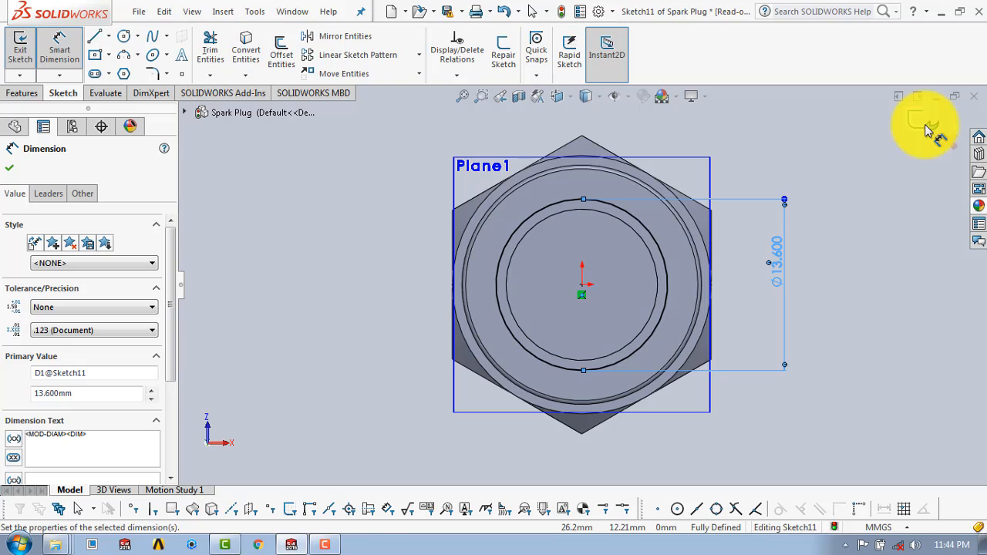
left_click(926, 126)
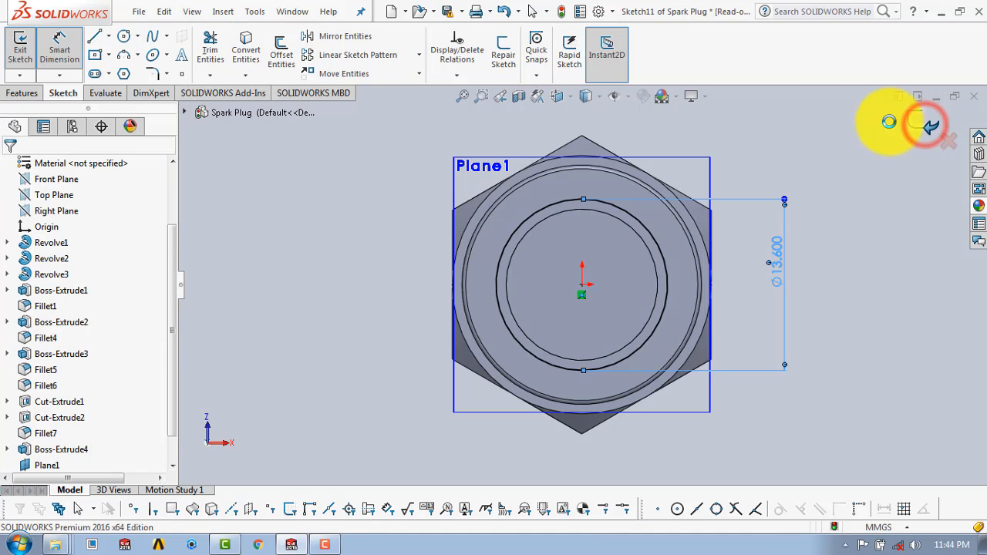
- Extrude the 13.6 mm circle outward as a merged boss, ending at a 1 mm offset from the 12 mm boss's end face
left_click(34, 90)
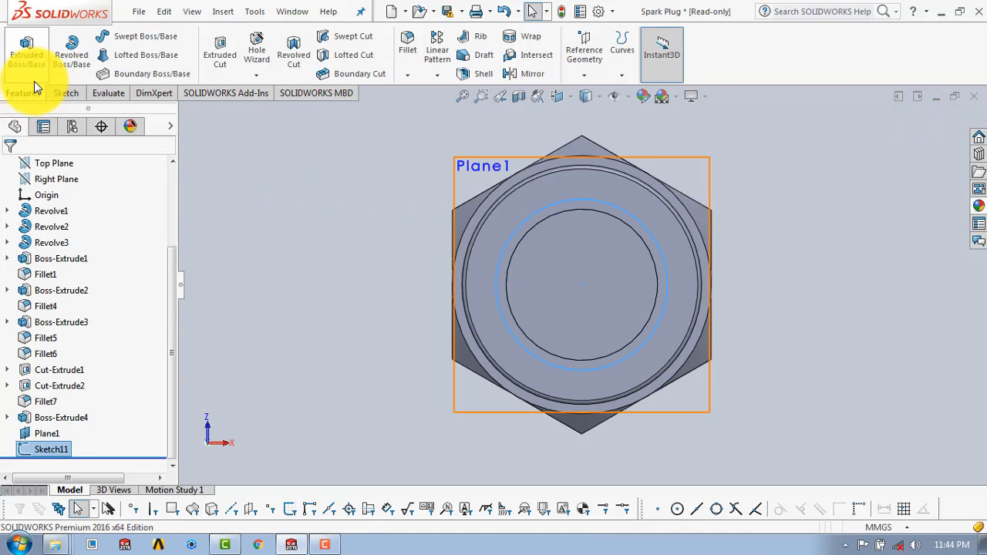
left_click(34, 58)
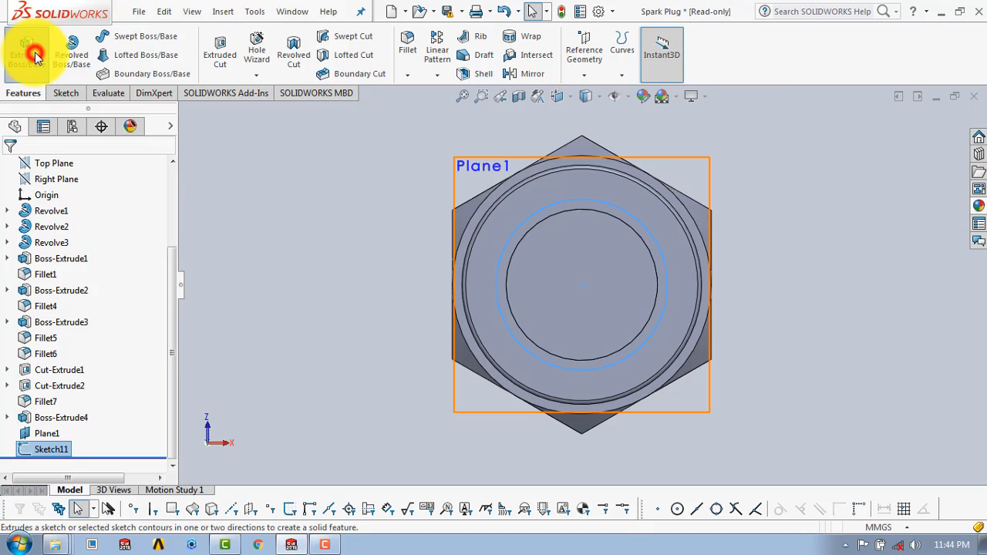
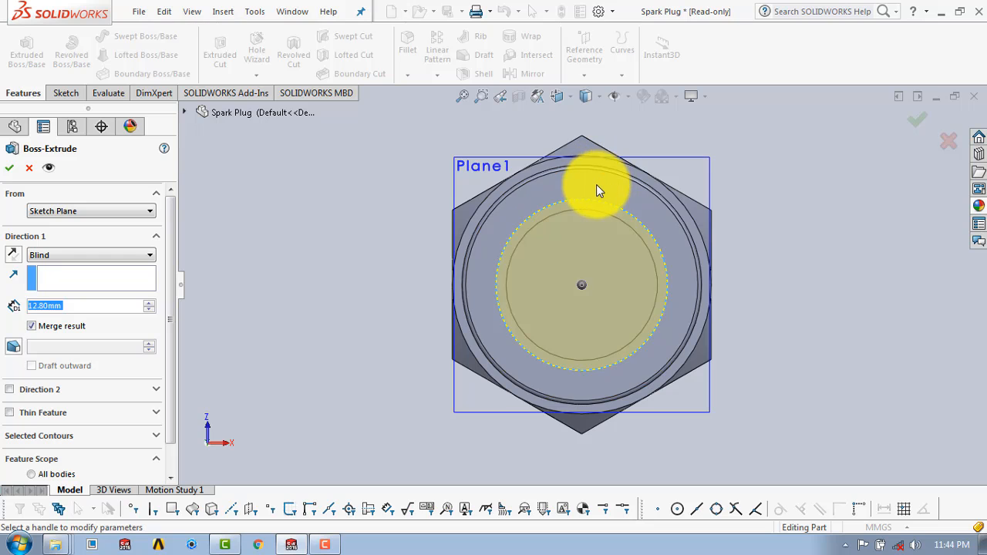
scroll(585, 216, "up", 3)
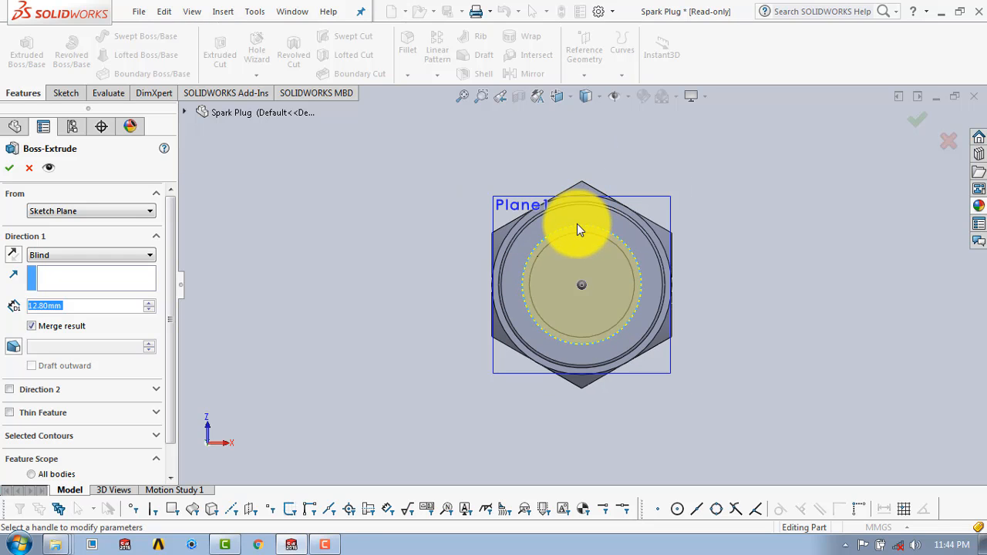
middle_click_drag(577, 224, 475, 319)
scroll(469, 328, "down", 4)
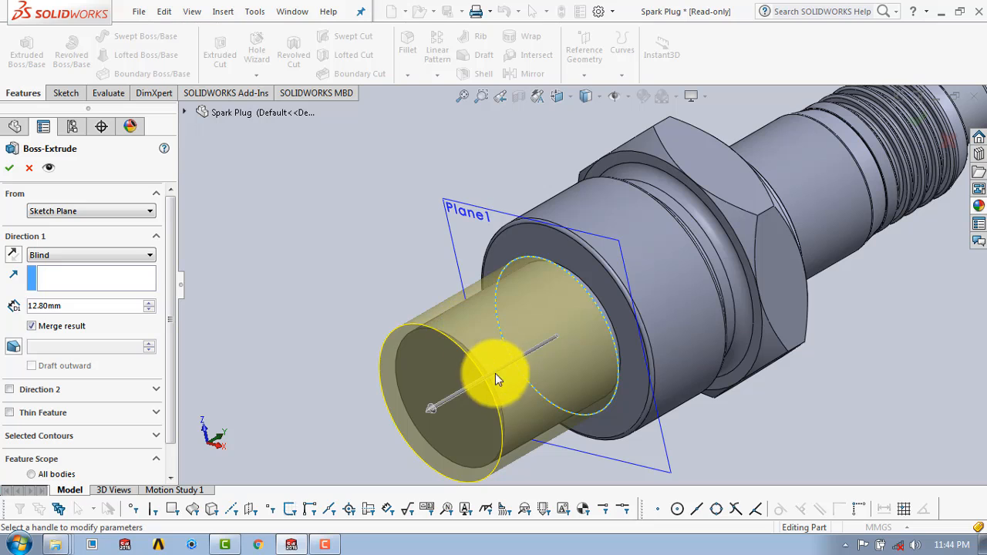
left_click_drag(431, 410, 503, 372)
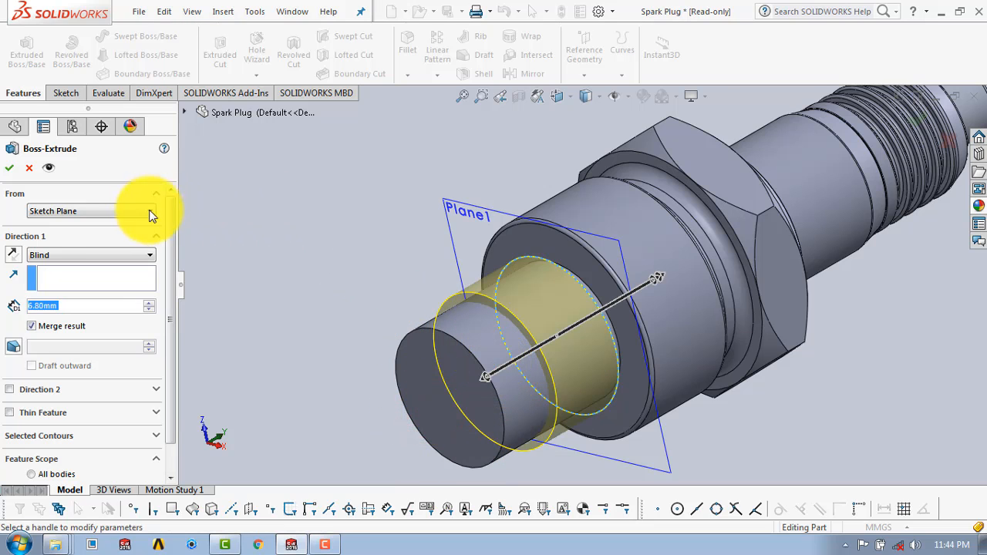
left_click(106, 253)
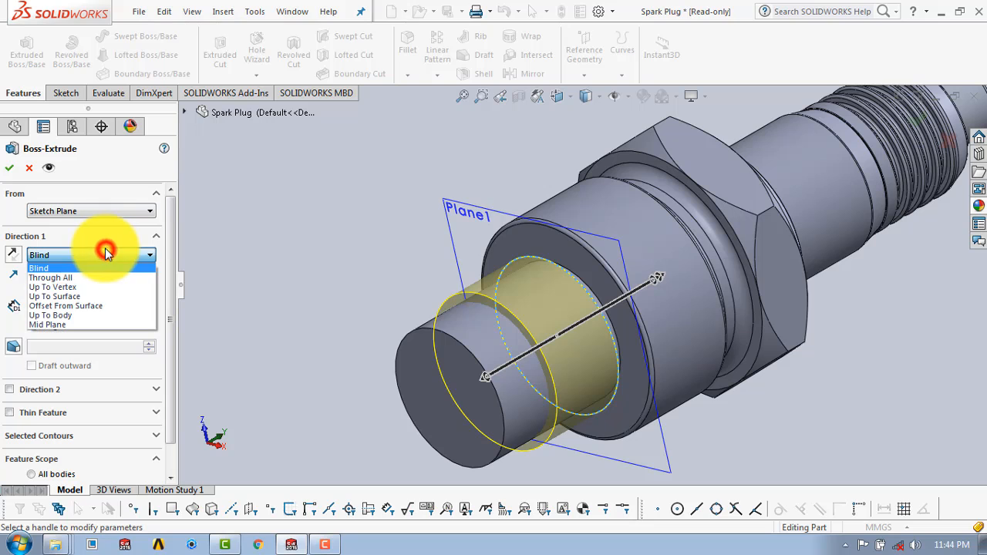
left_click(94, 305)
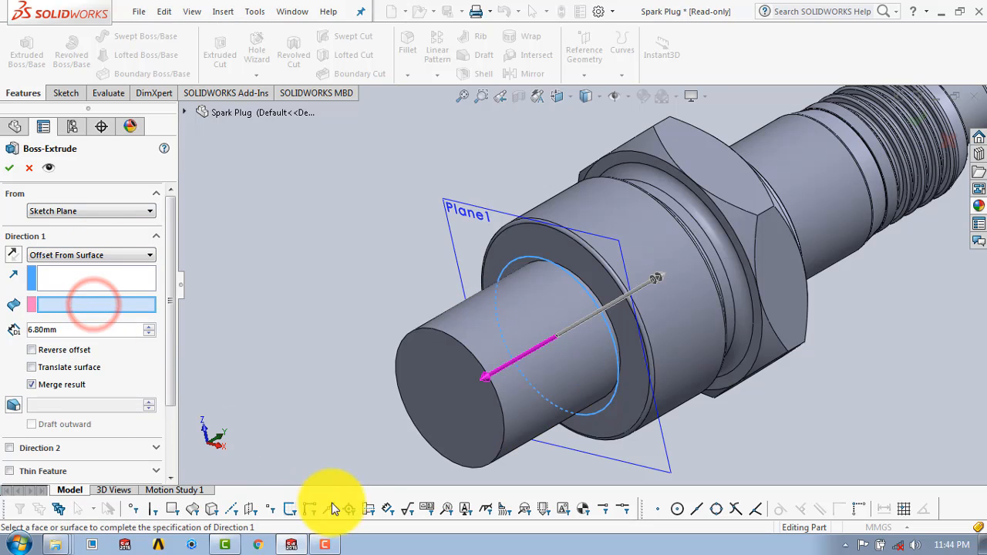
left_click(423, 370)
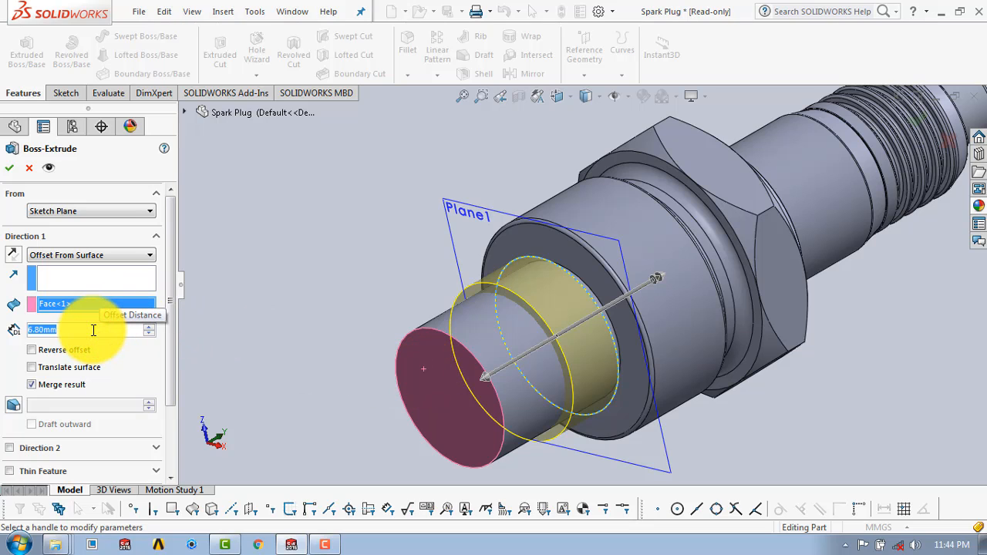
type("1")
key("Return")
left_click(10, 167)
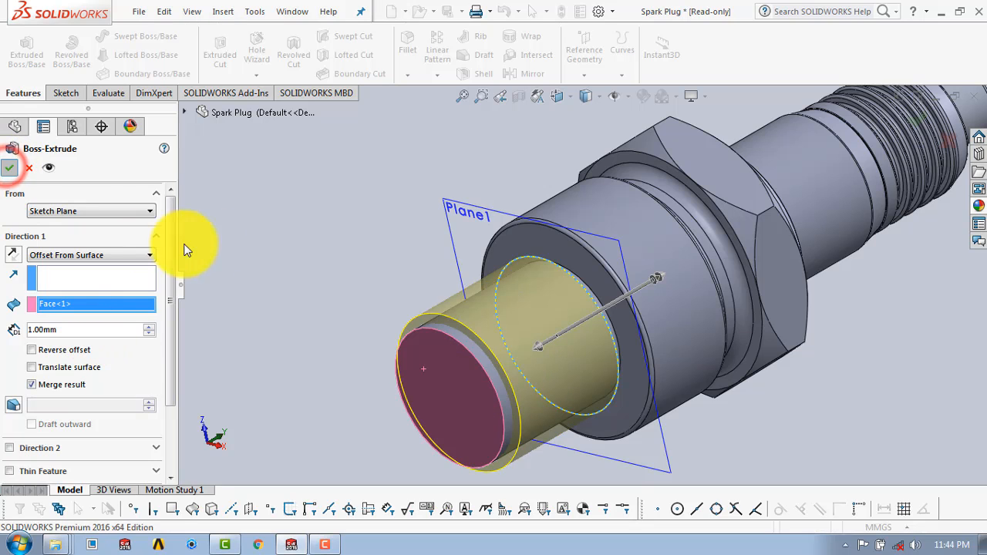
- Sketch an origin-centred circle on the narrow ring-shaped end face of the 13.6 mm boss, matching its outer edge, and exit the sketch
key("z")
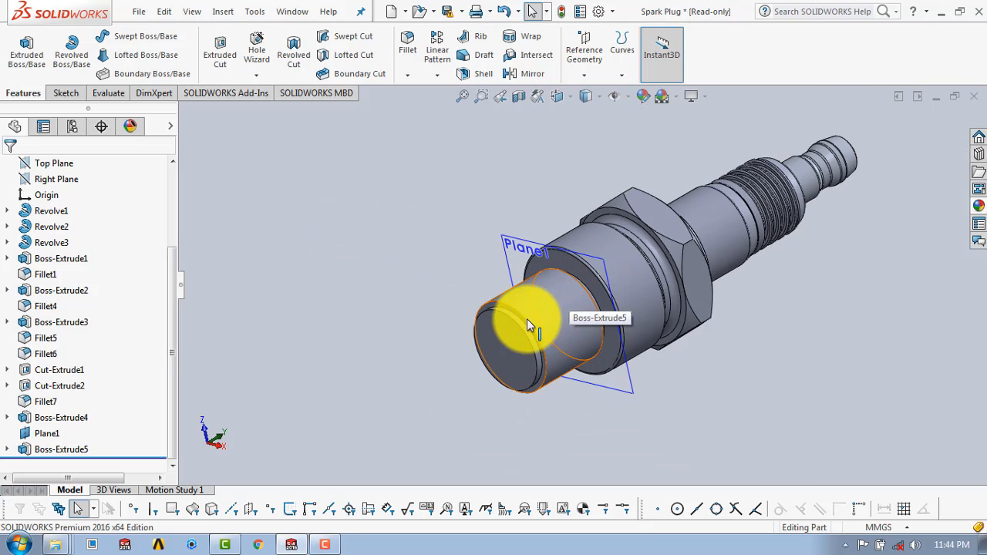
left_click(82, 92)
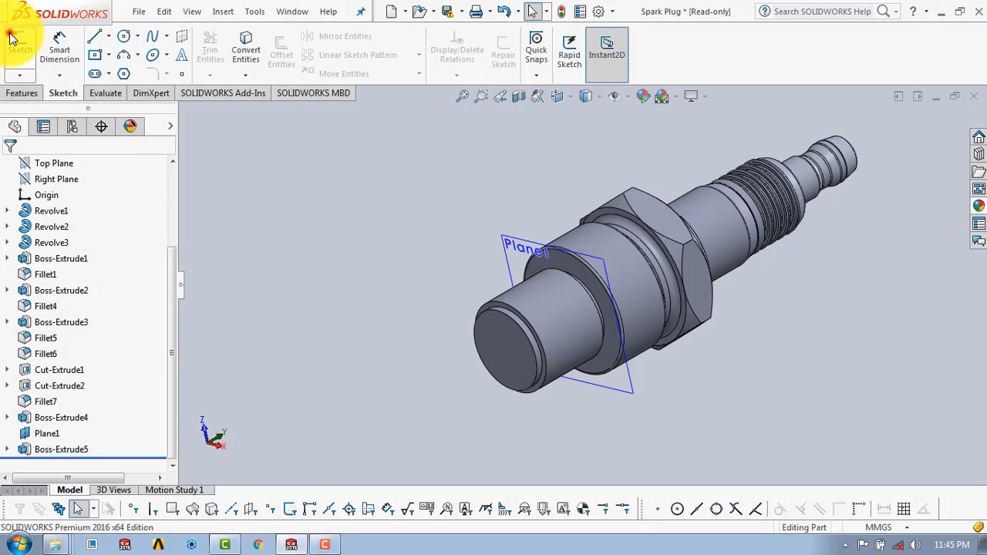
left_click(10, 39)
scroll(531, 326, "down", 4)
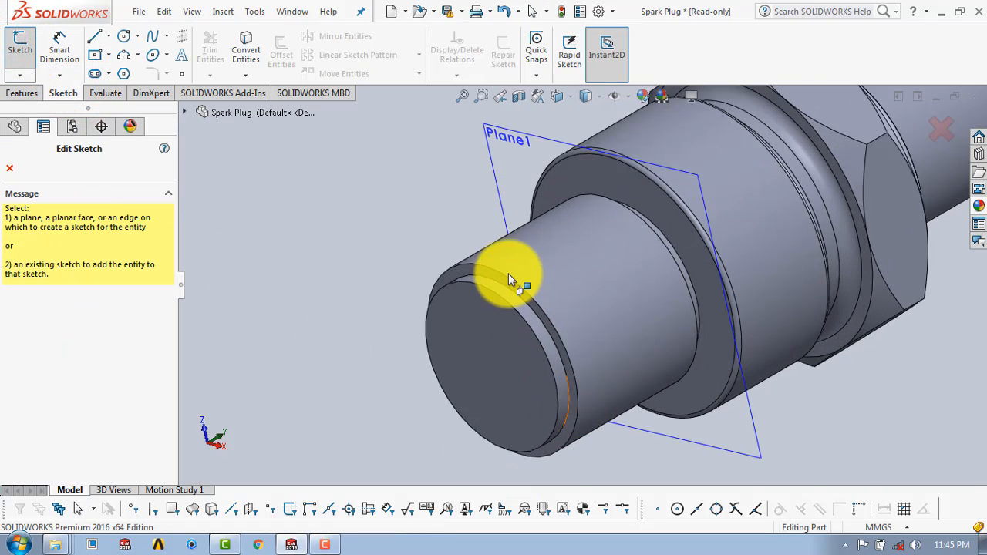
scroll(508, 280, "down", 3)
left_click(450, 297)
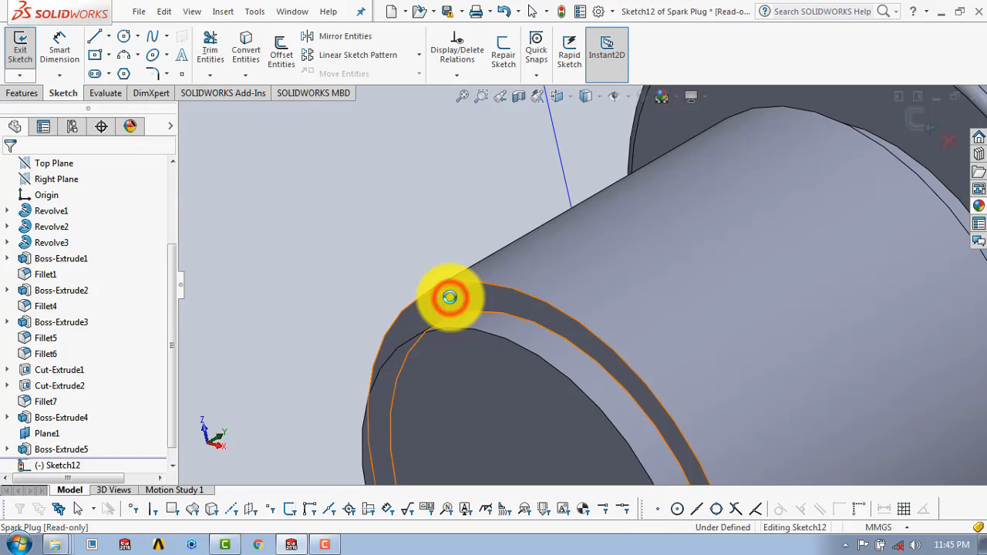
key("space")
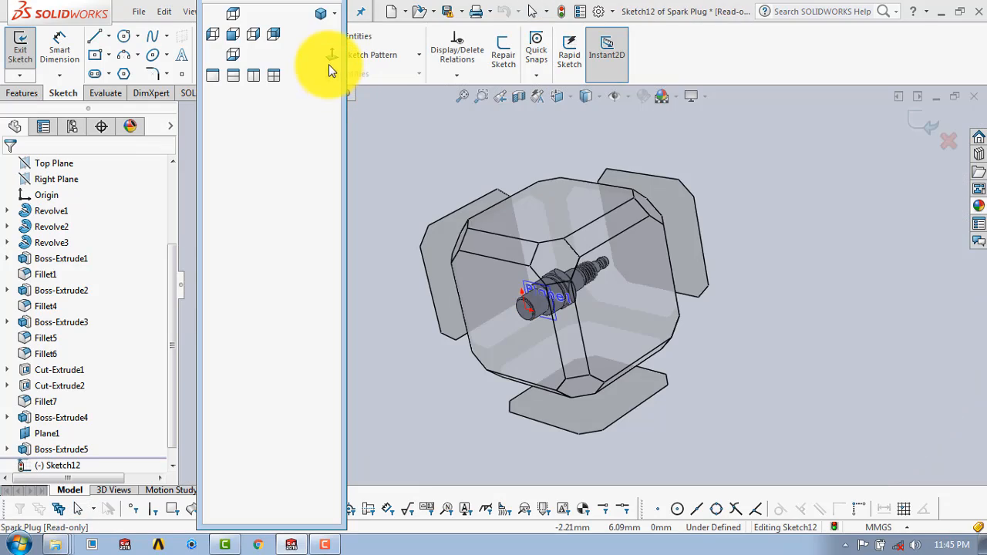
left_click(328, 60)
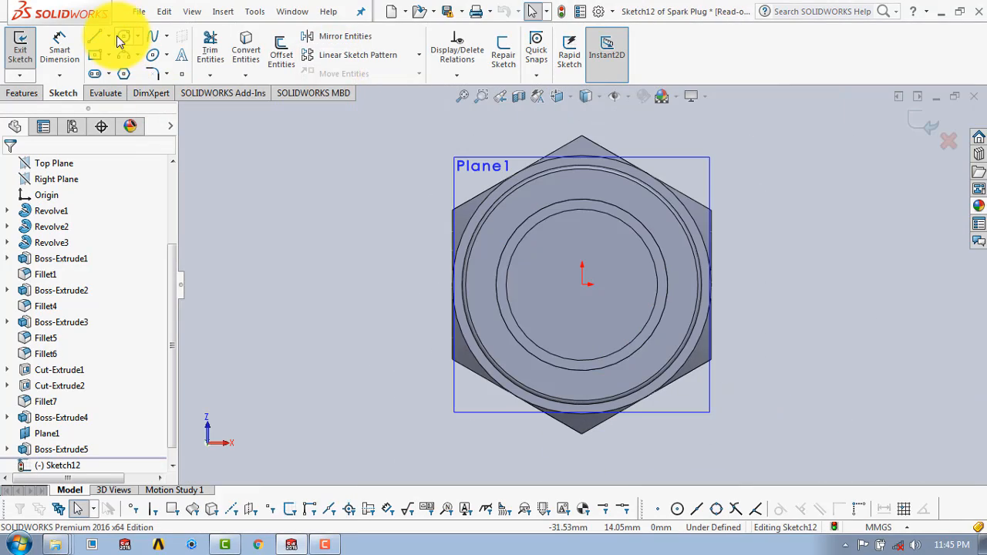
left_click(121, 38)
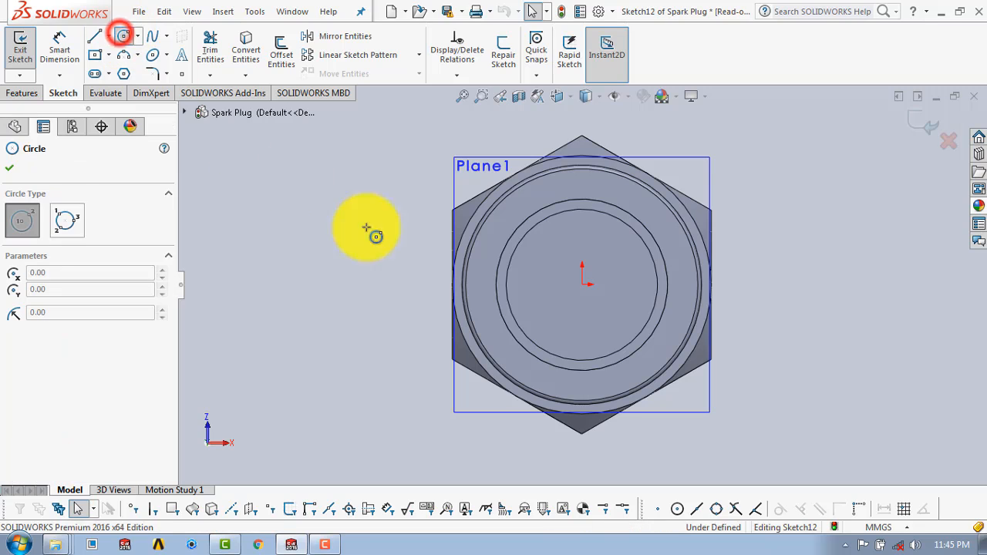
left_click(584, 284)
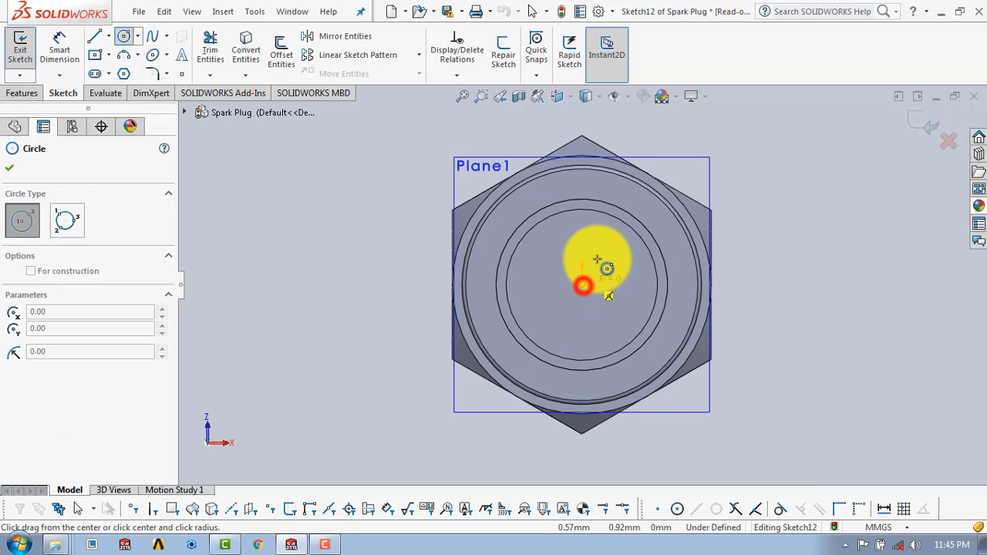
left_click(623, 212)
key("Escape")
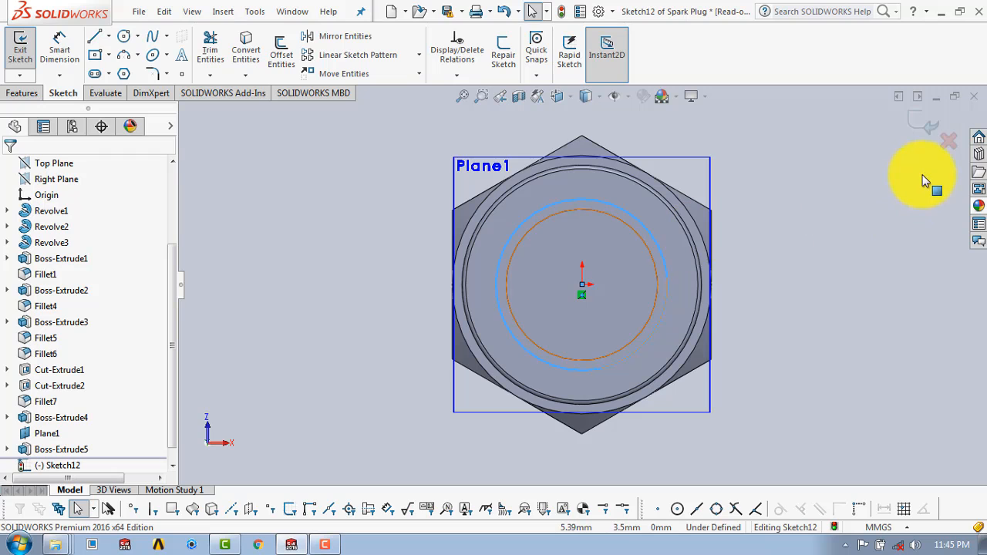
left_click(928, 134)
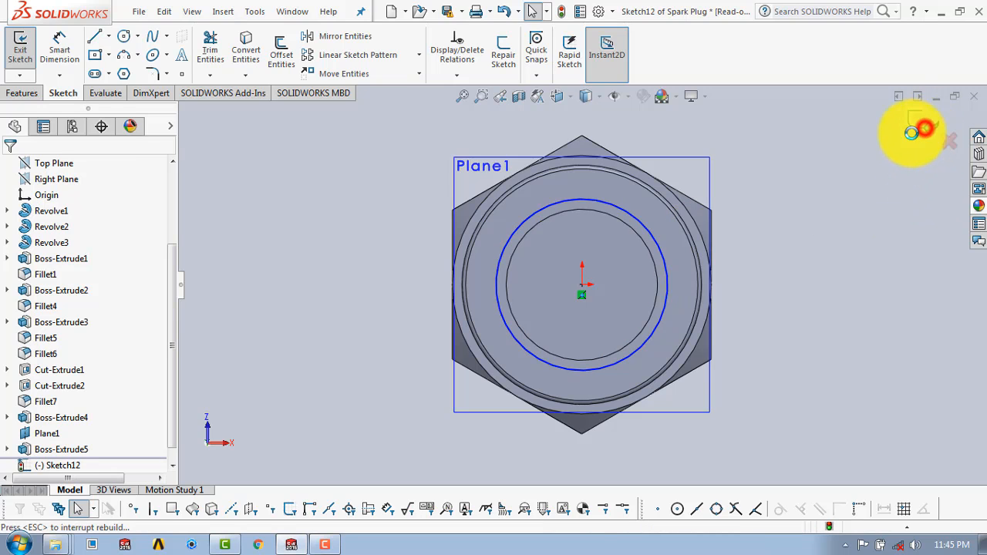
- Start a constant-pitch helix from the 13.6 mm circle on the boss end, with a 10 mm height and 1 mm pitch in the reversed direction
scroll(727, 220, "down", 2)
middle_click_drag(728, 221, 668, 306)
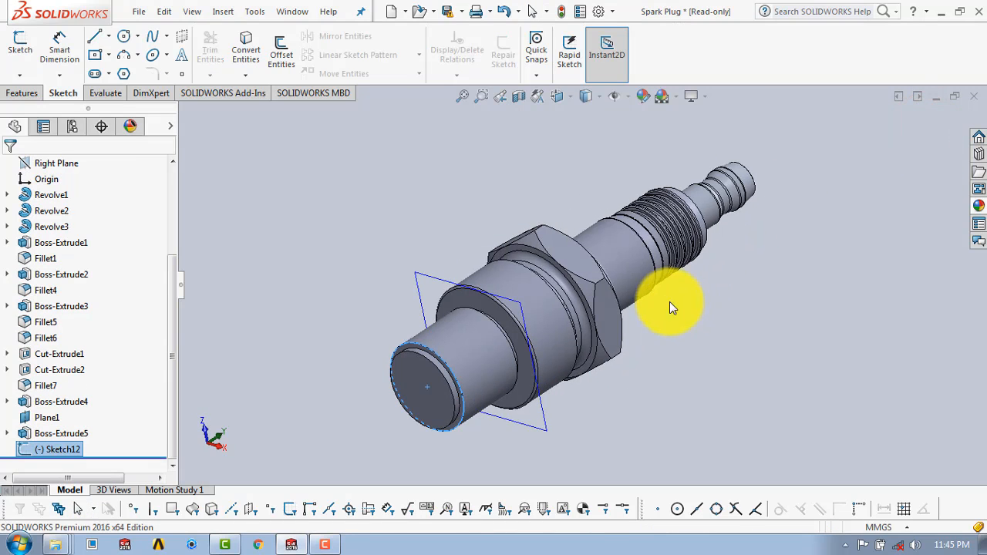
left_click(22, 94)
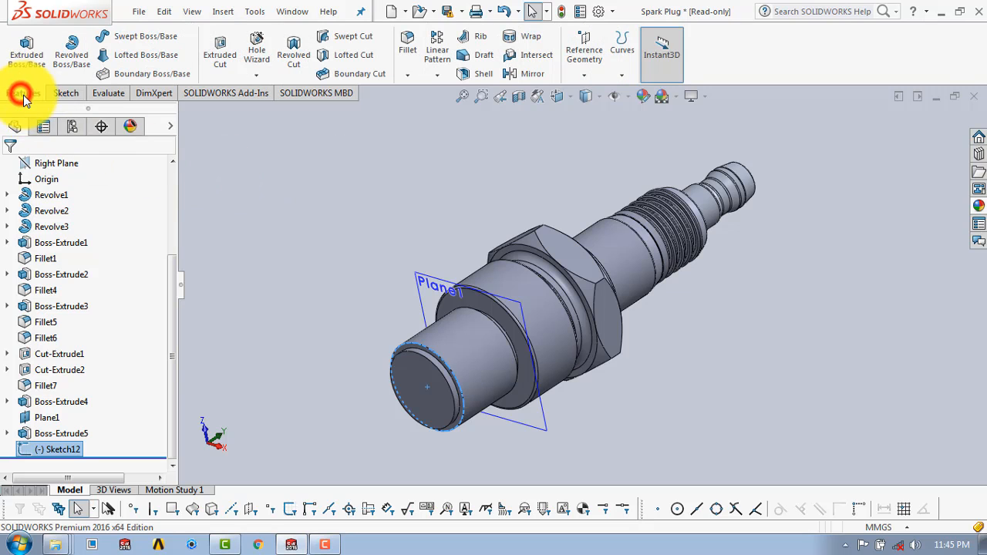
left_click(618, 72)
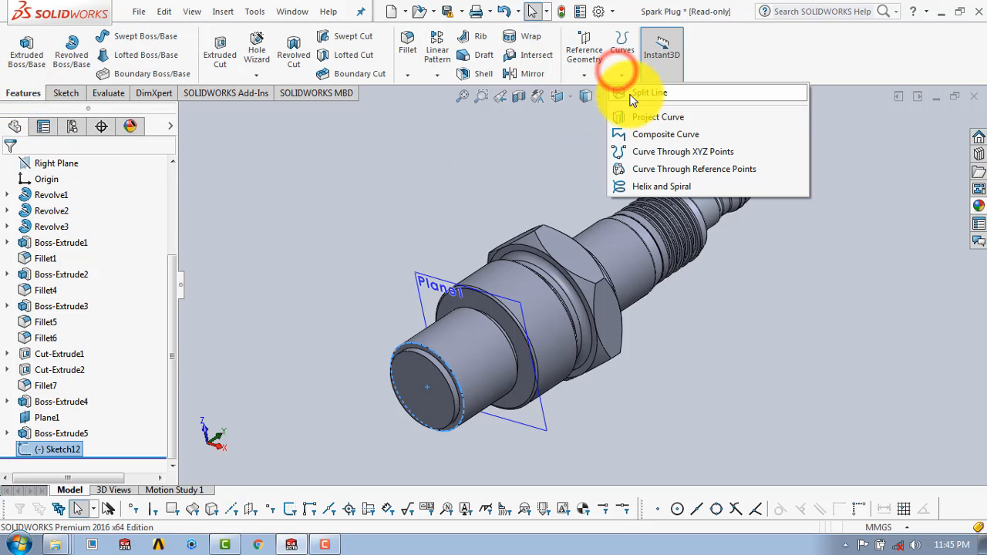
left_click(655, 186)
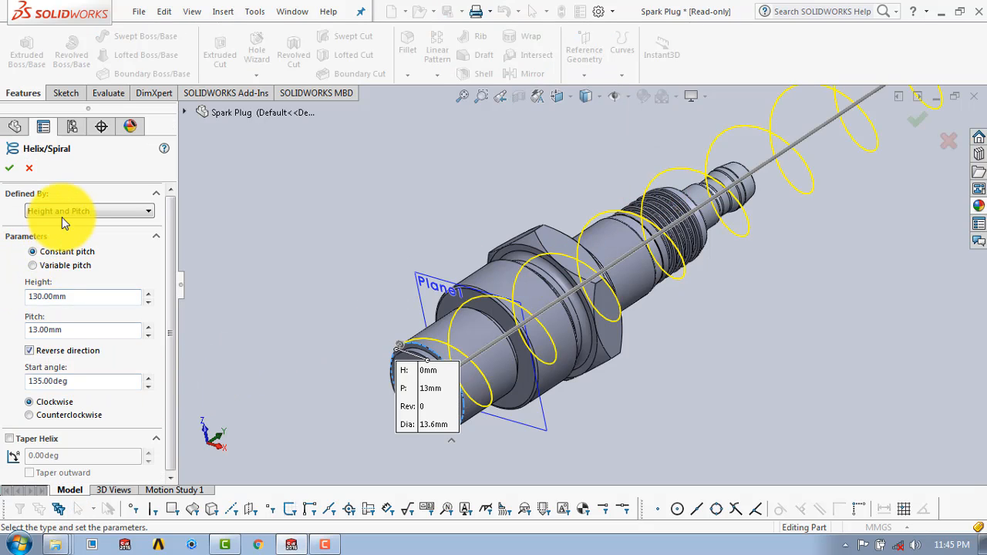
left_click_drag(80, 300, 25, 300)
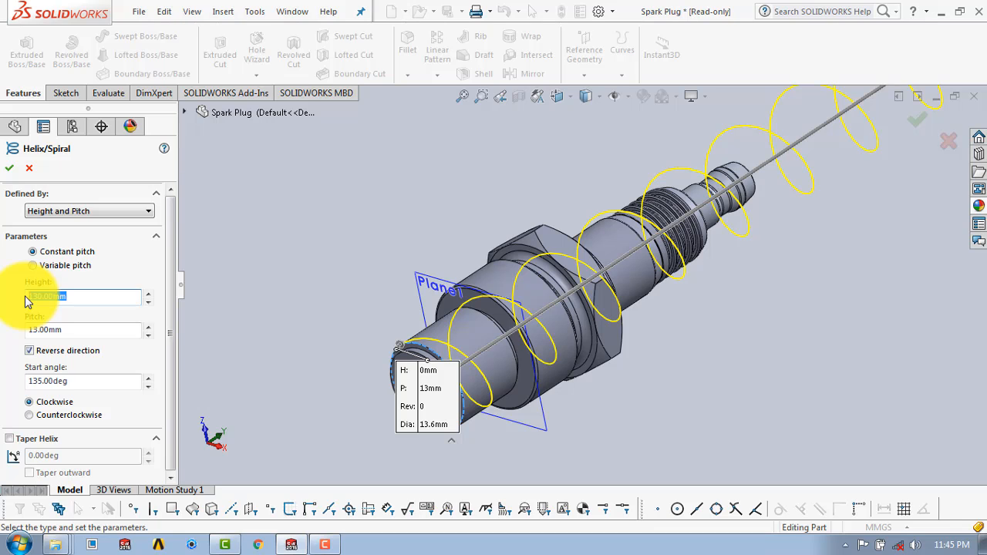
key("Return")
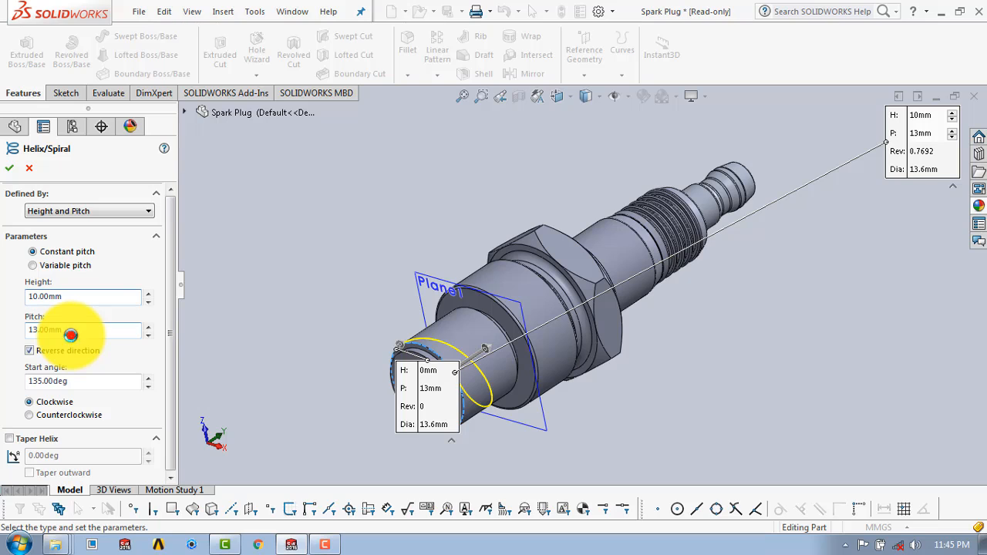
key("Return")
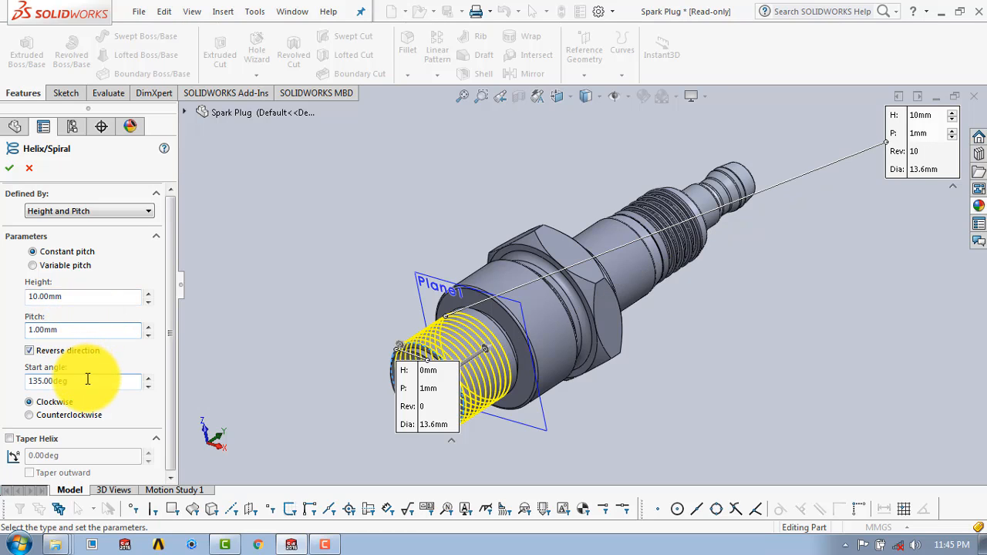
- Set the helix's start angle to 0 degrees, keep it clockwise, and finish the helix
left_click_drag(81, 381, 16, 375)
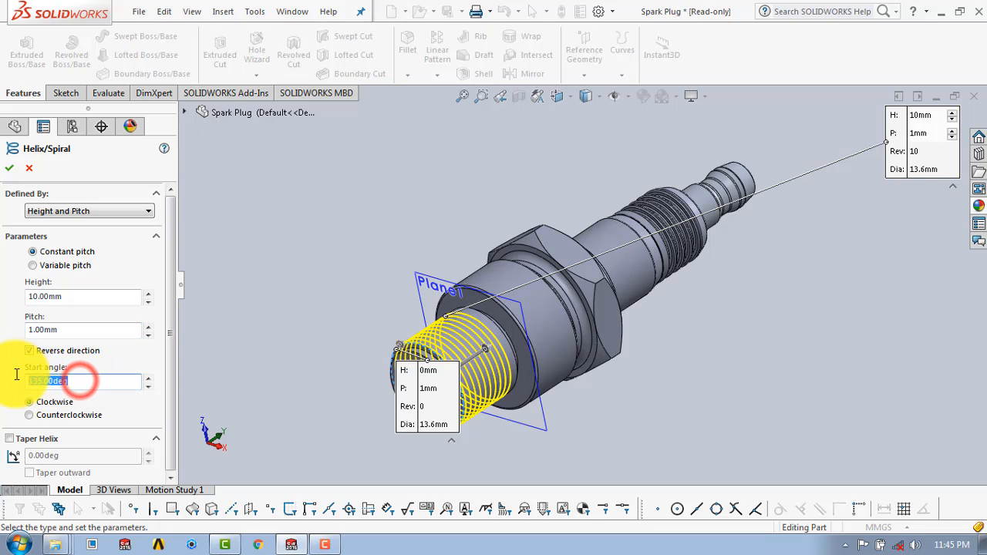
type("0")
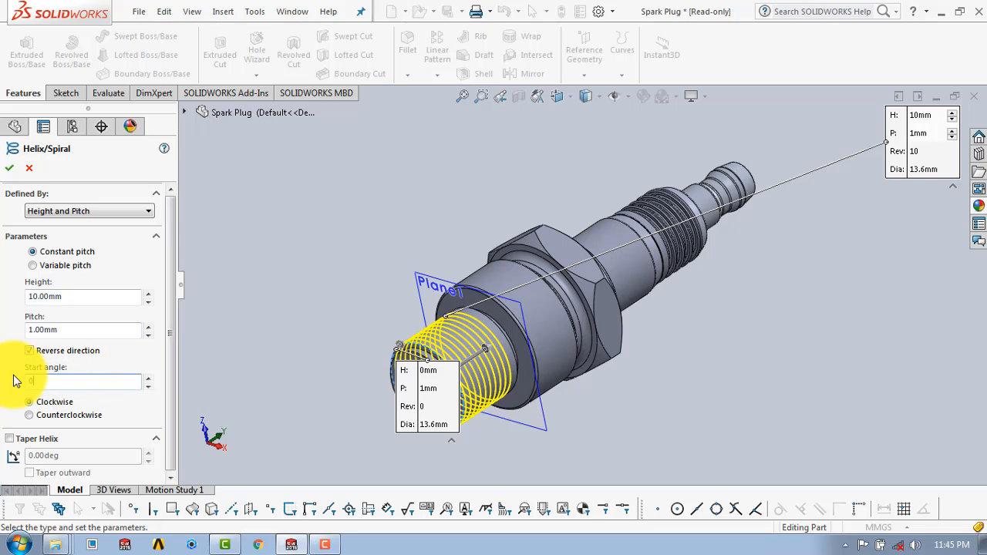
key("Return")
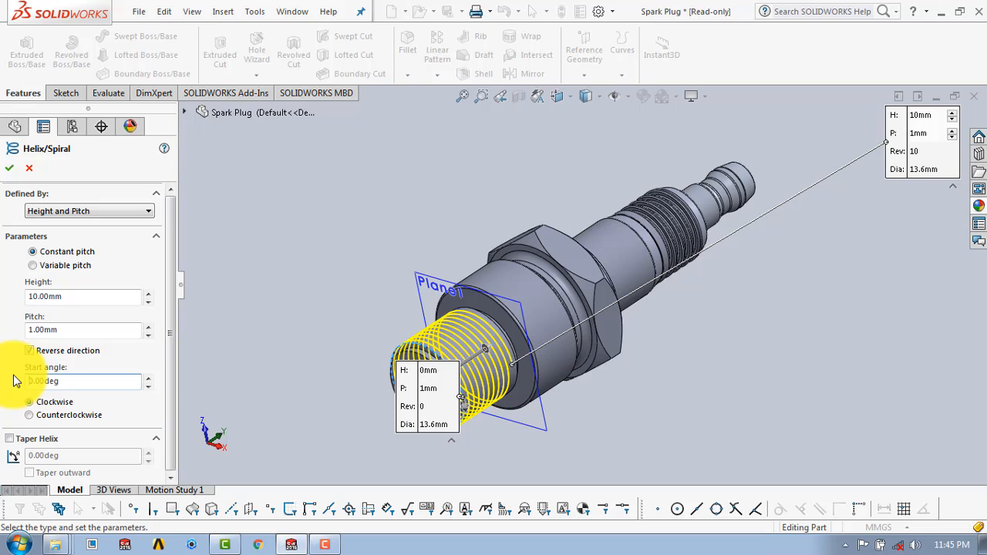
left_click(10, 171)
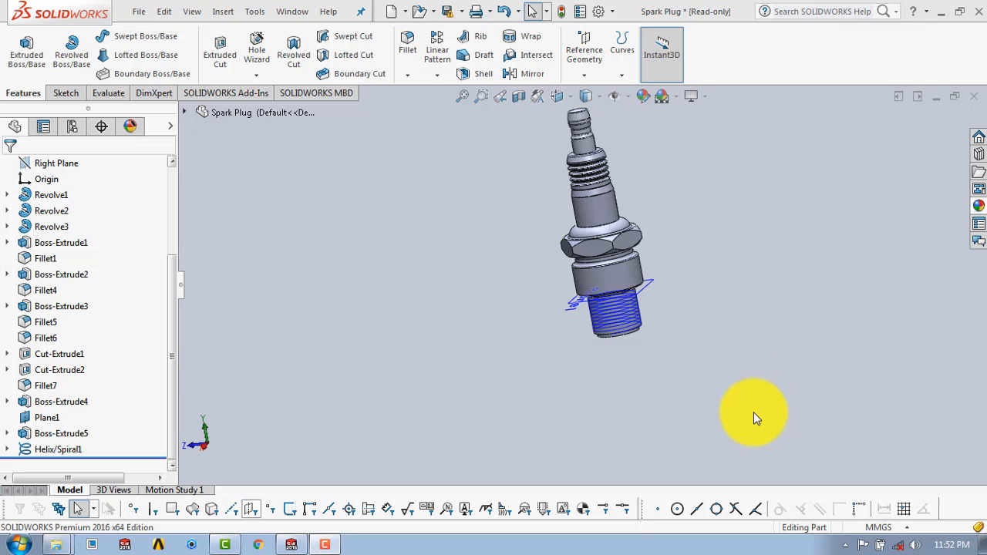
- Open a new sketch on the Front Plane, viewed normal to the plane
middle_click_drag(754, 414, 723, 296)
scroll(722, 300, "down", 5)
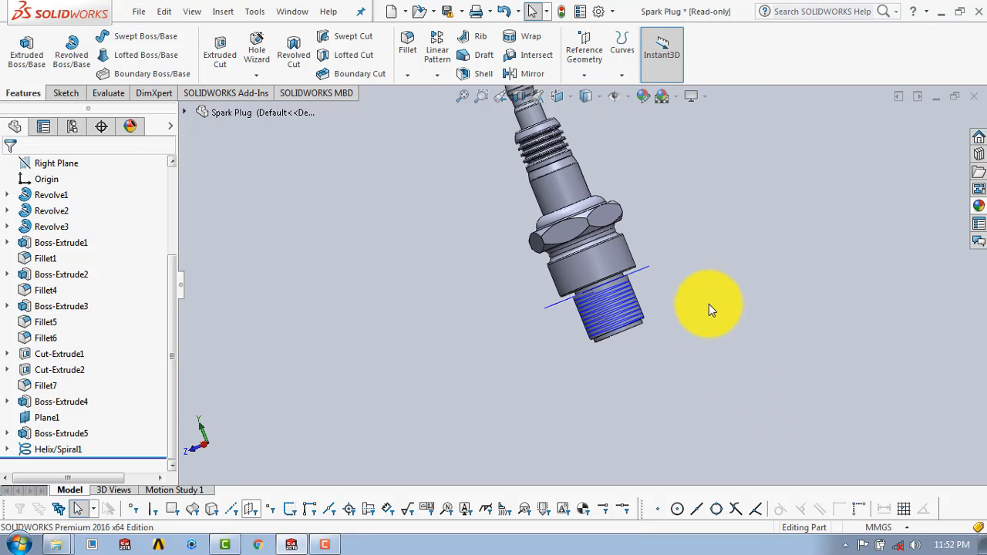
scroll(612, 310, "down", 4)
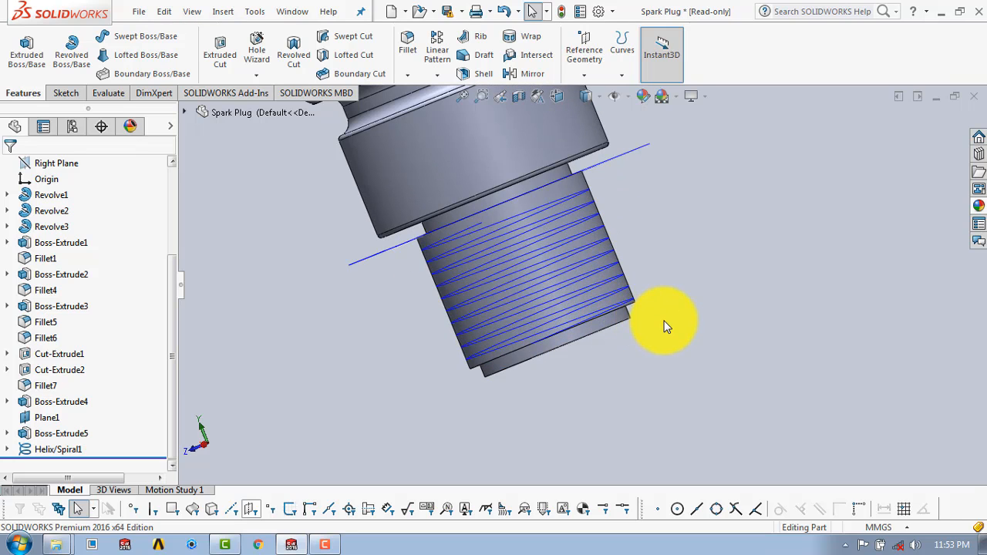
left_click(77, 92)
left_click(21, 44)
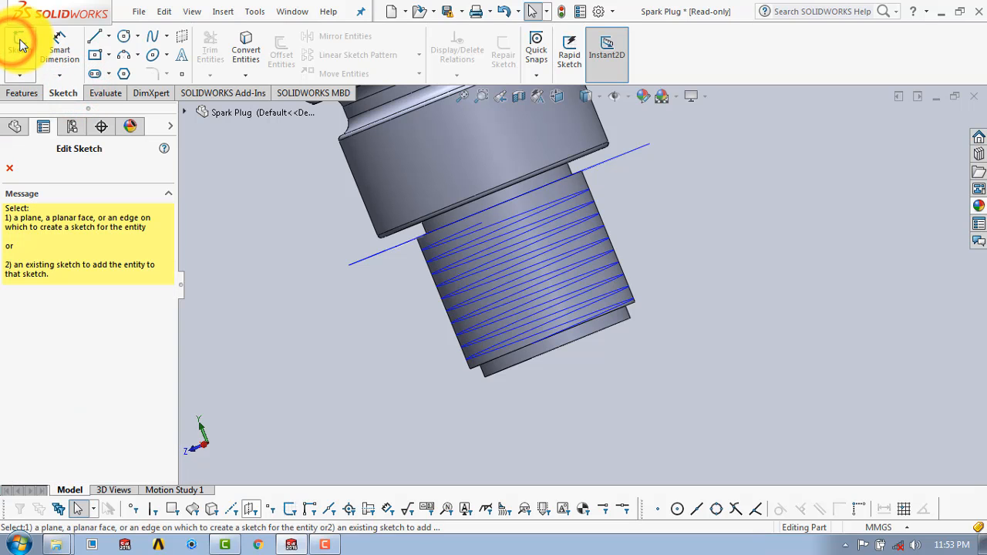
left_click(184, 113)
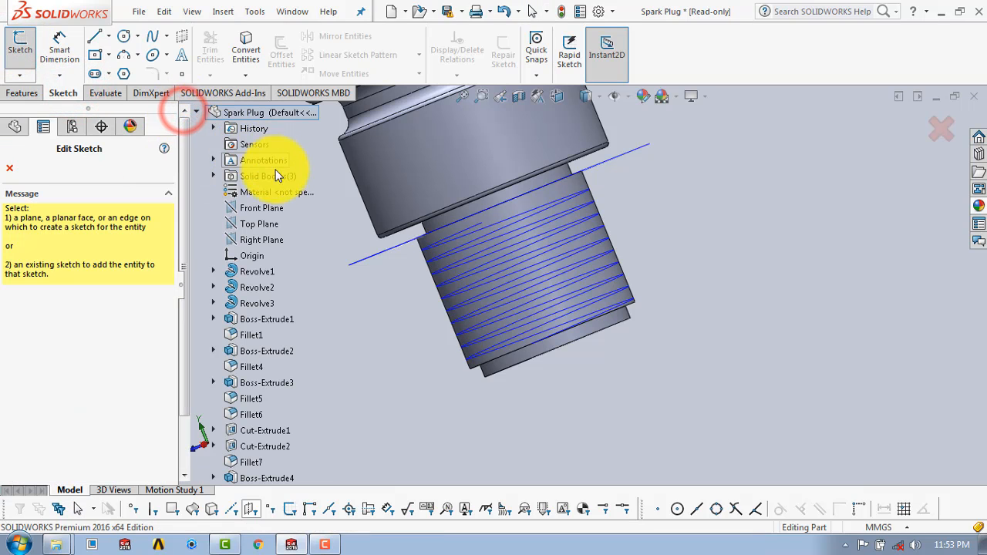
left_click(271, 208)
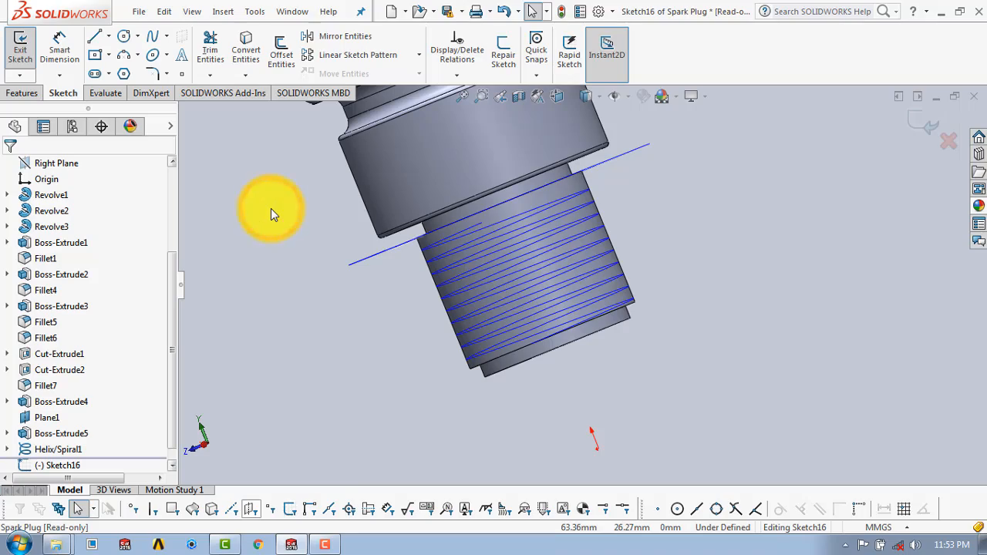
key("space")
left_click(333, 53)
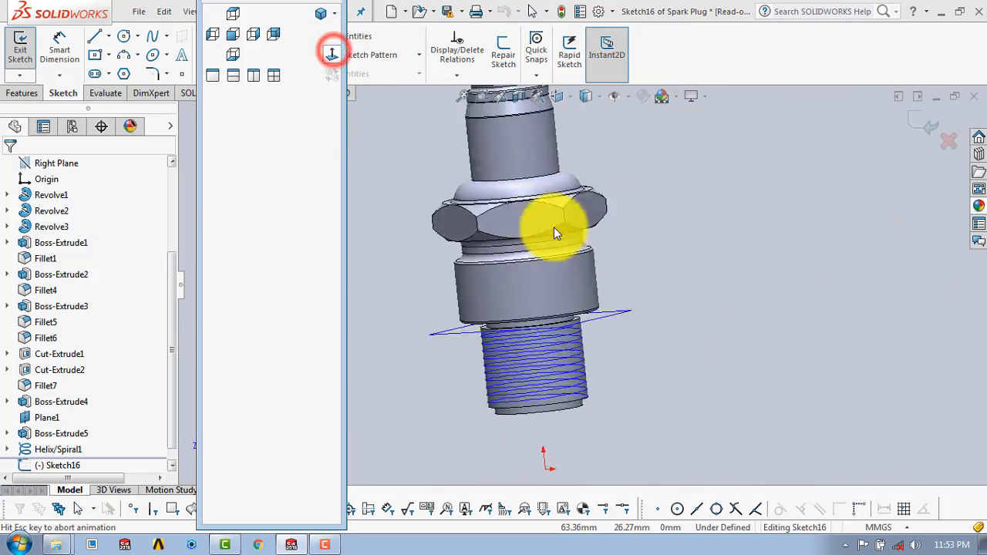
scroll(610, 452, "down", 4)
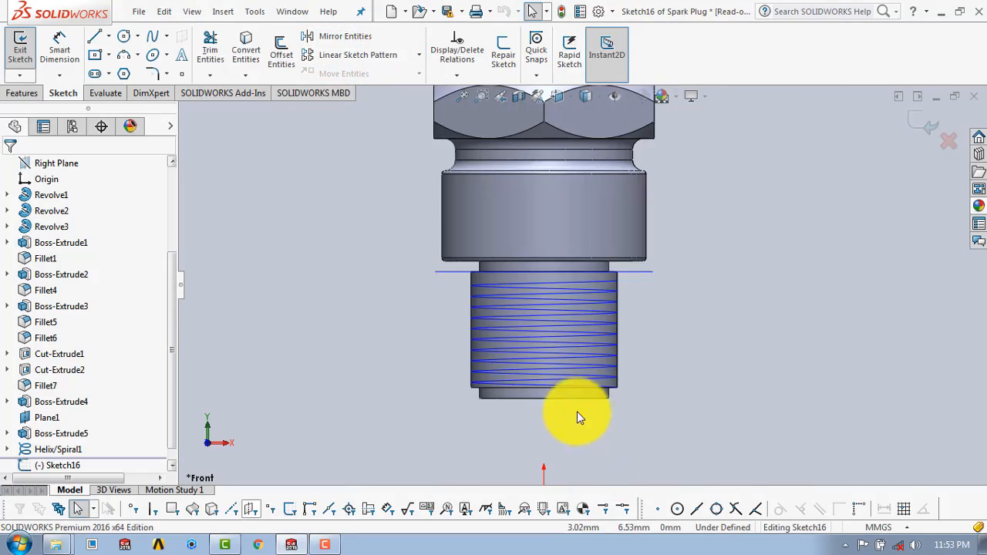
scroll(577, 414, "down", 1)
- Sketch a closed triangle from the helix's start corner, with its base along the boss's outer edge and its apex inside, the upper side about 3.9 mm long
left_click(95, 38)
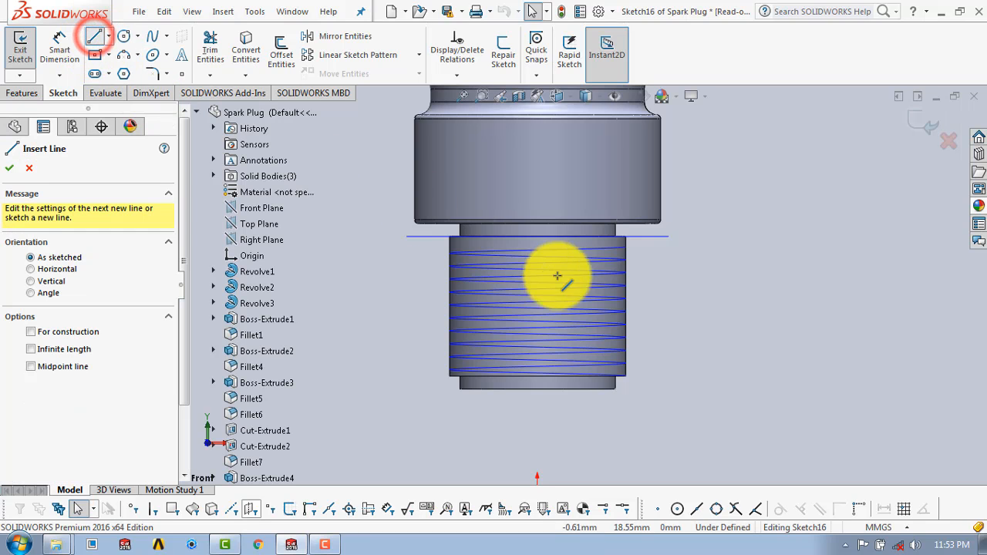
scroll(612, 378, "down", 5)
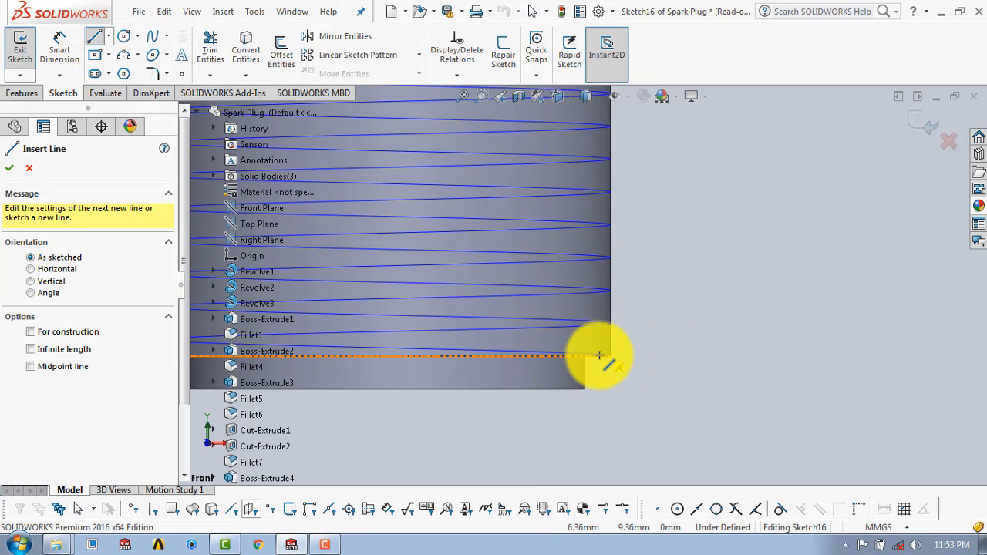
left_click(609, 356)
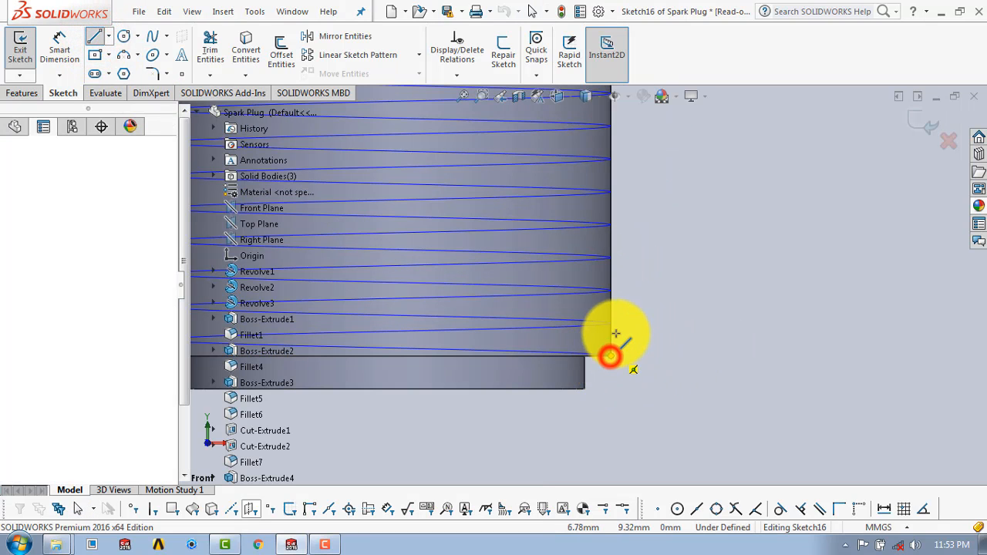
left_click(610, 270)
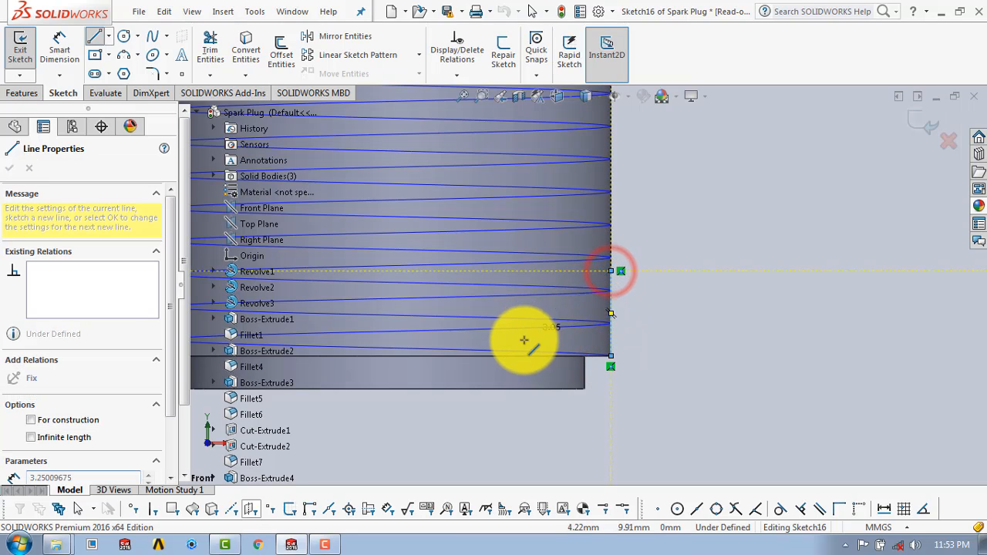
scroll(522, 342, "down", 3)
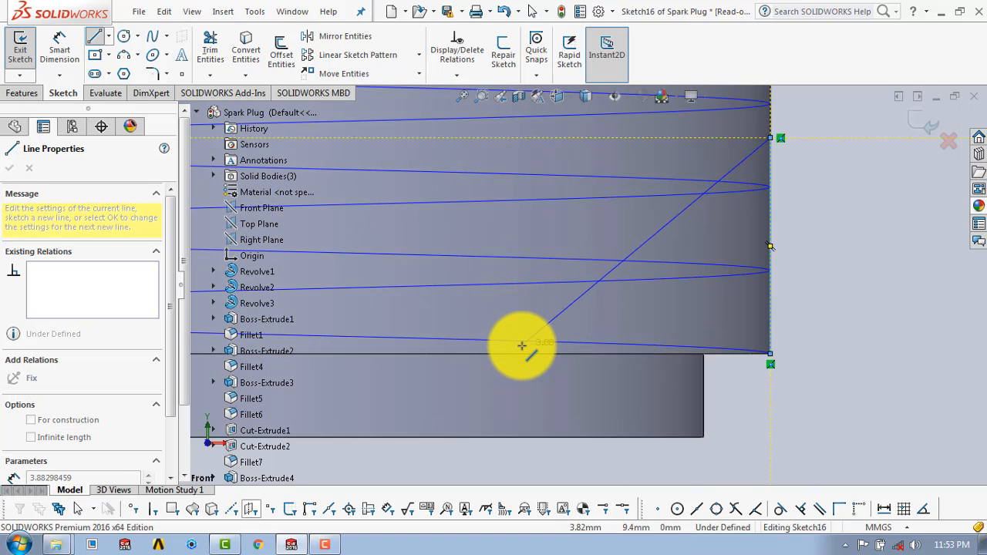
left_click(522, 348)
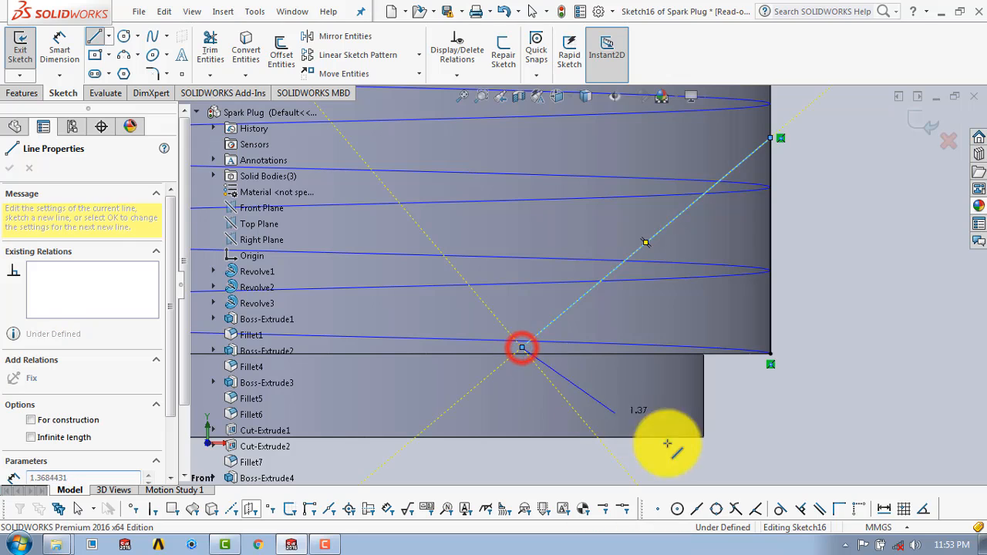
left_click(771, 468)
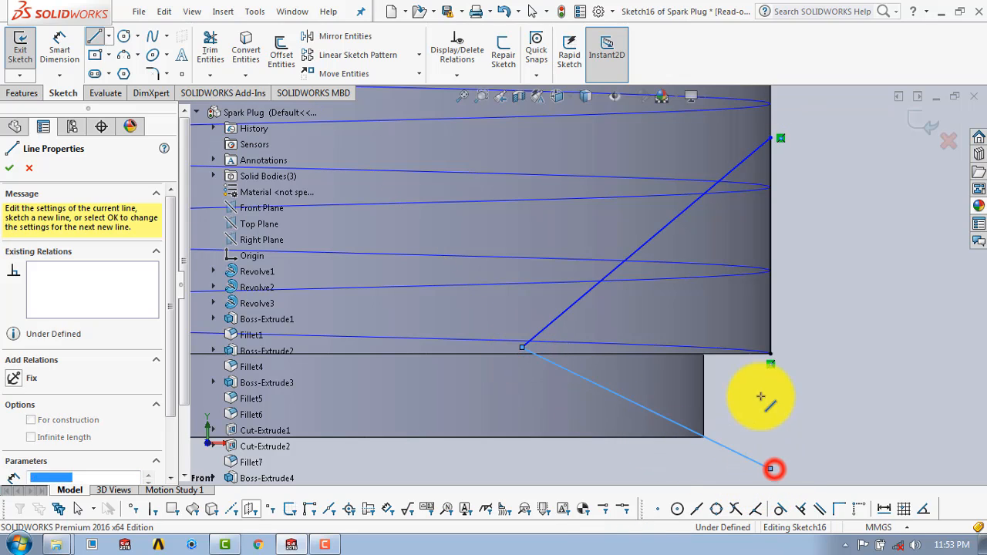
left_click(770, 352)
key("Escape")
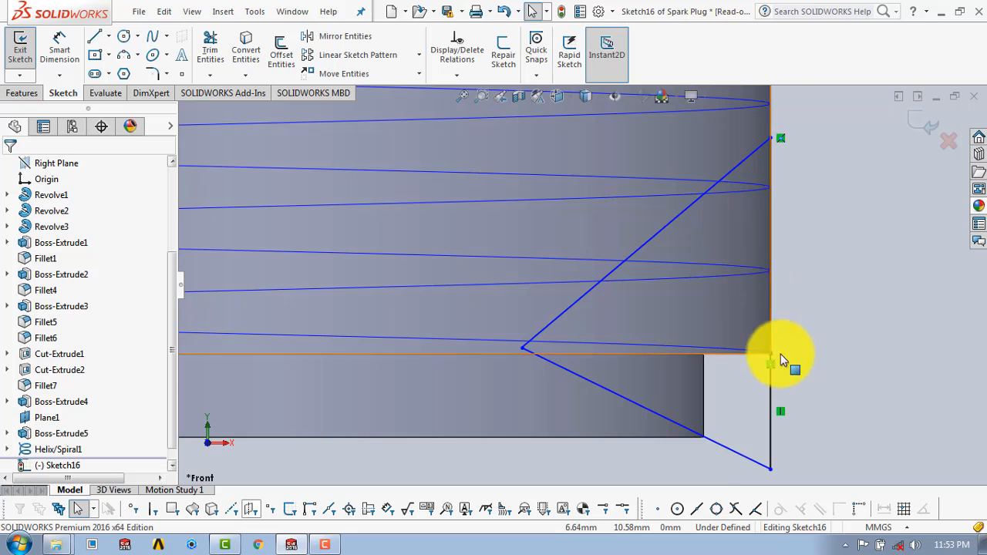
- Trim away the tiny stray line at the lower outer corner of the 13.6 mm boss
scroll(698, 338, "down", 6)
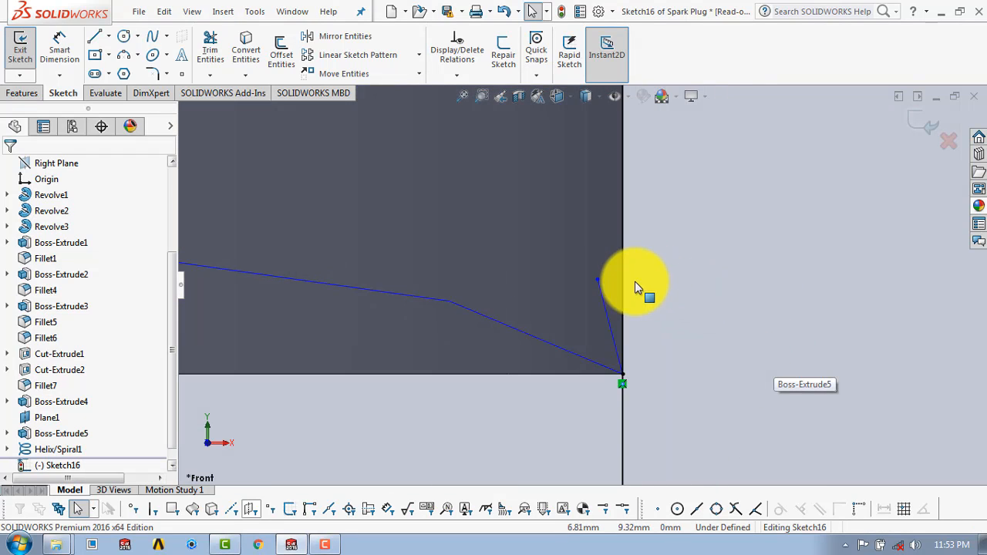
scroll(637, 287, "down", 3)
left_click(206, 48)
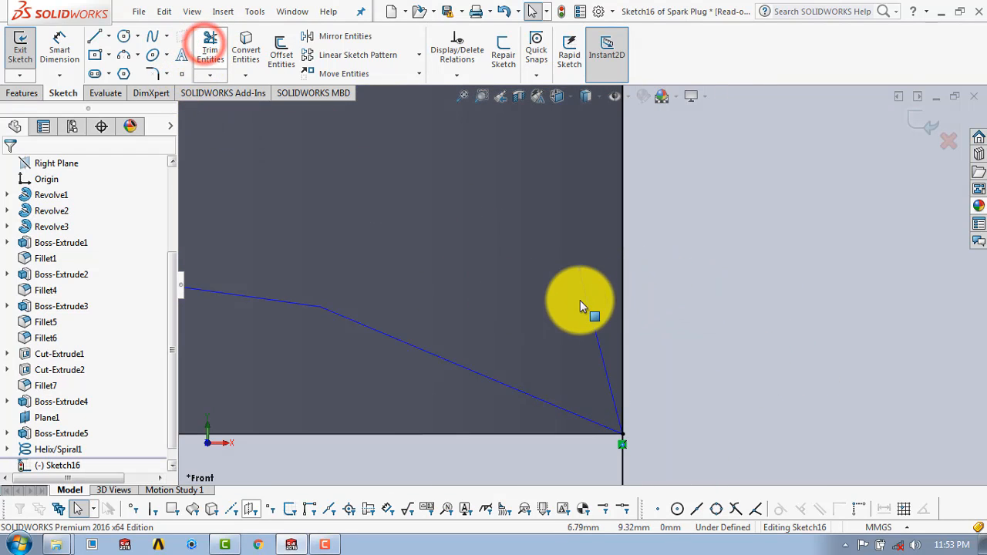
left_click(593, 292)
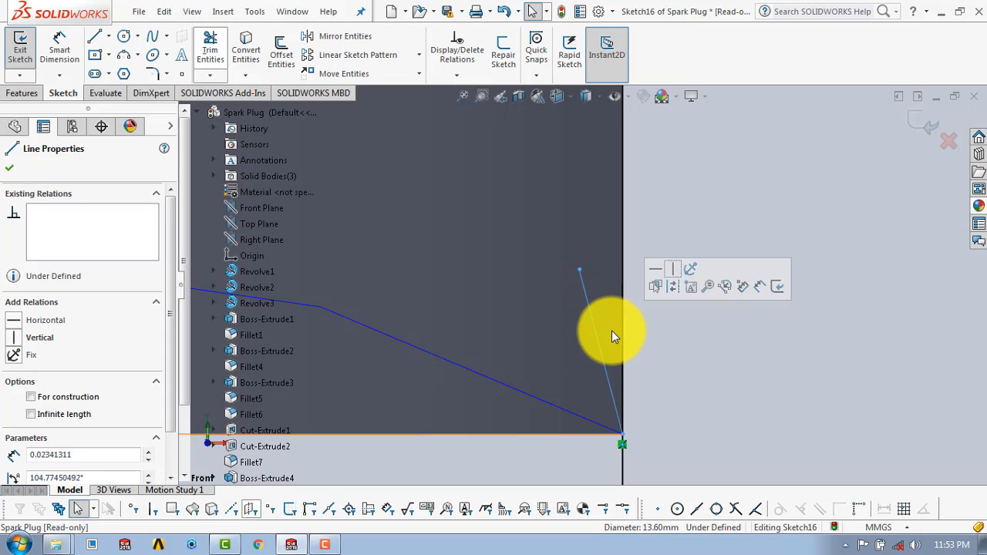
left_click(7, 170)
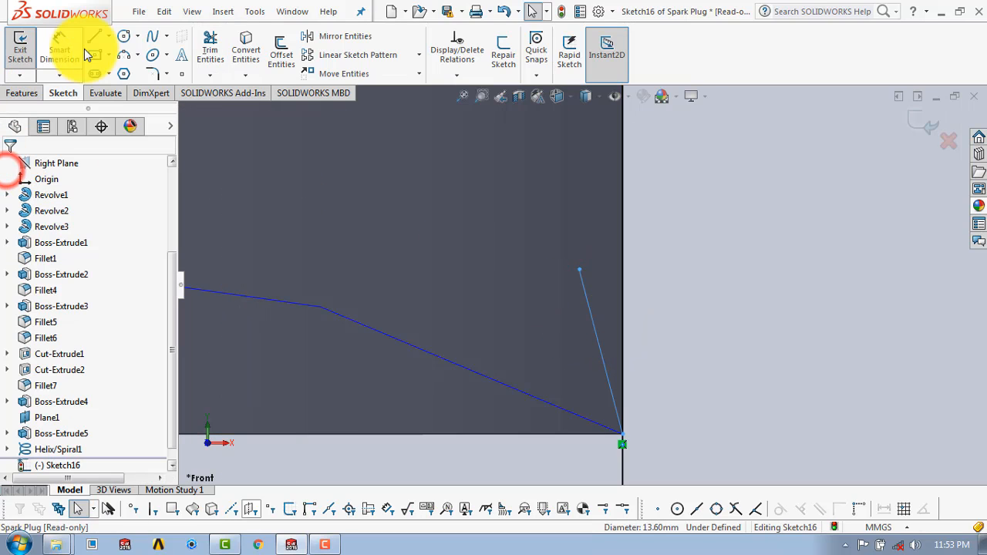
left_click(209, 48)
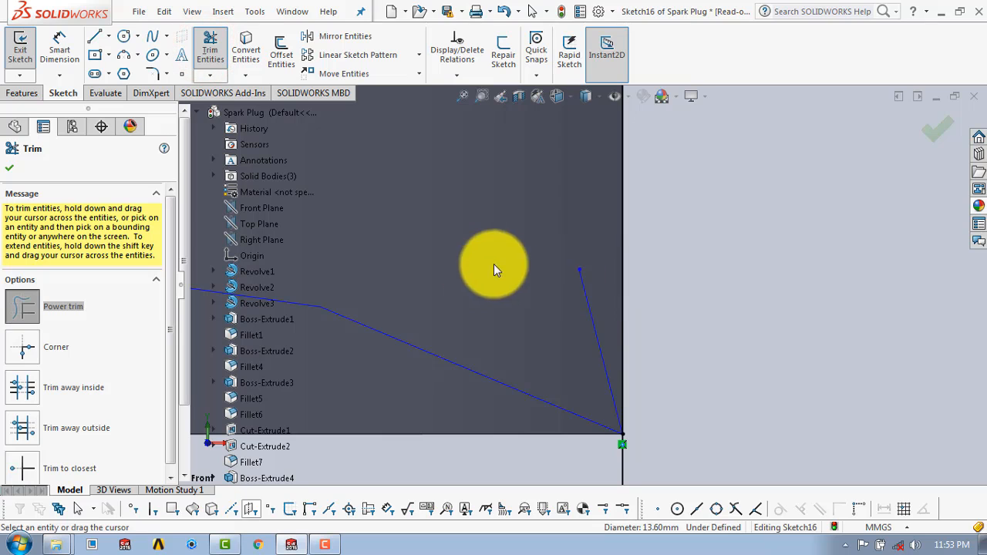
left_click(9, 167)
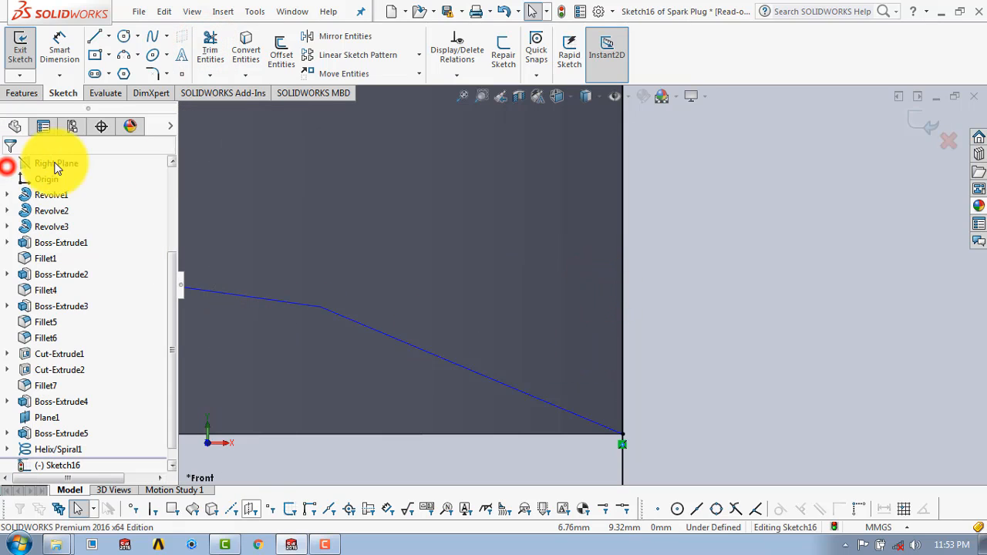
- Dimension the angle between the triangle's upper side and its vertical base as 60 degrees
scroll(446, 241, "down", 5)
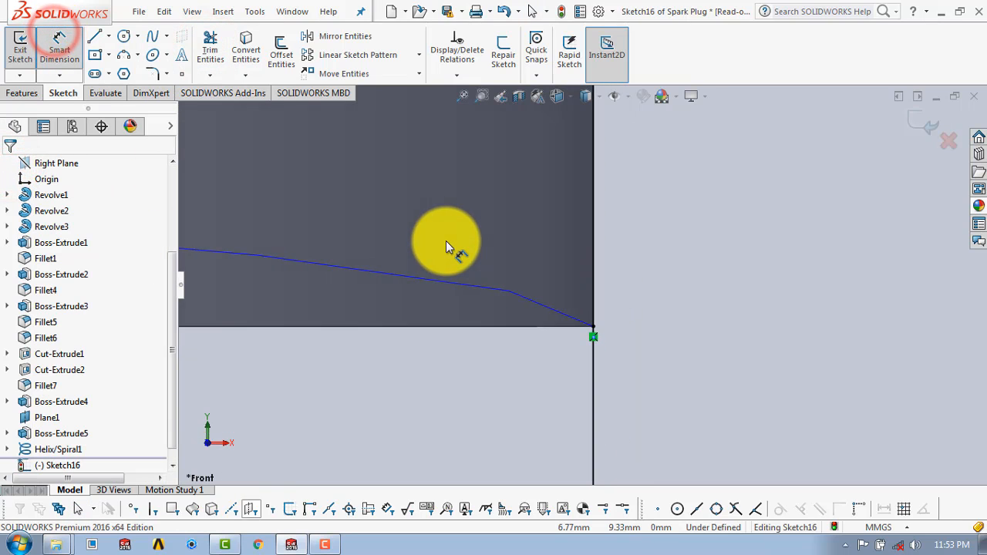
scroll(478, 257, "up", 5)
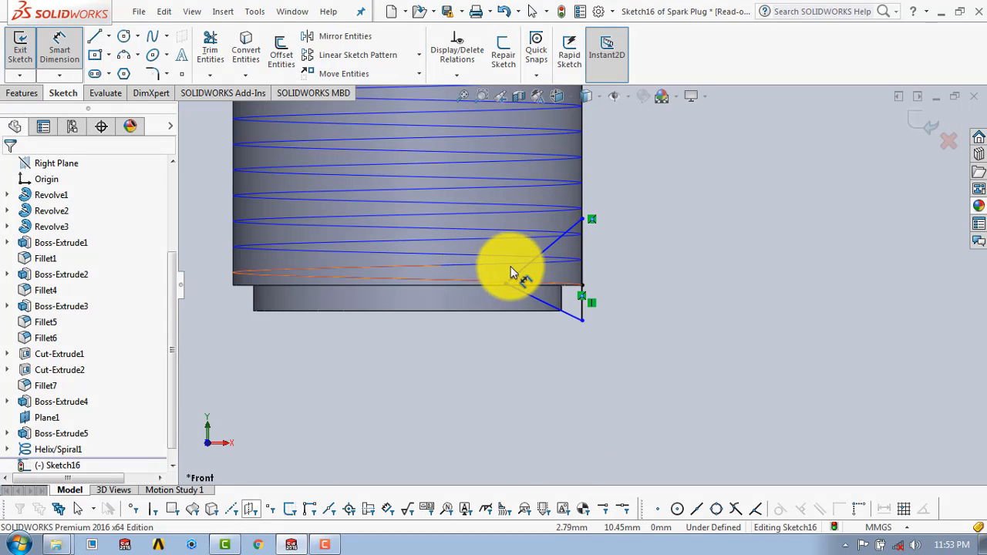
scroll(538, 266, "down", 3)
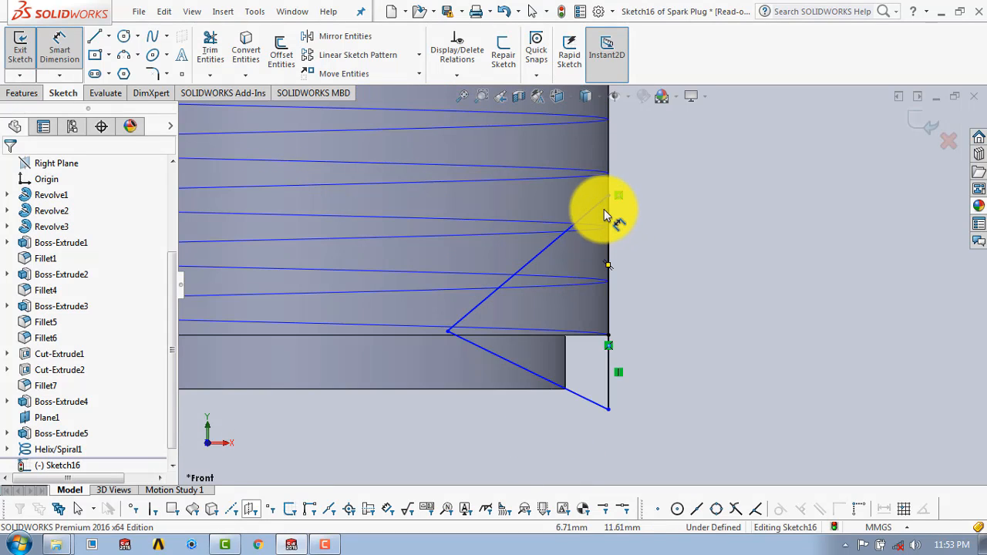
left_click(600, 210)
left_click(609, 215)
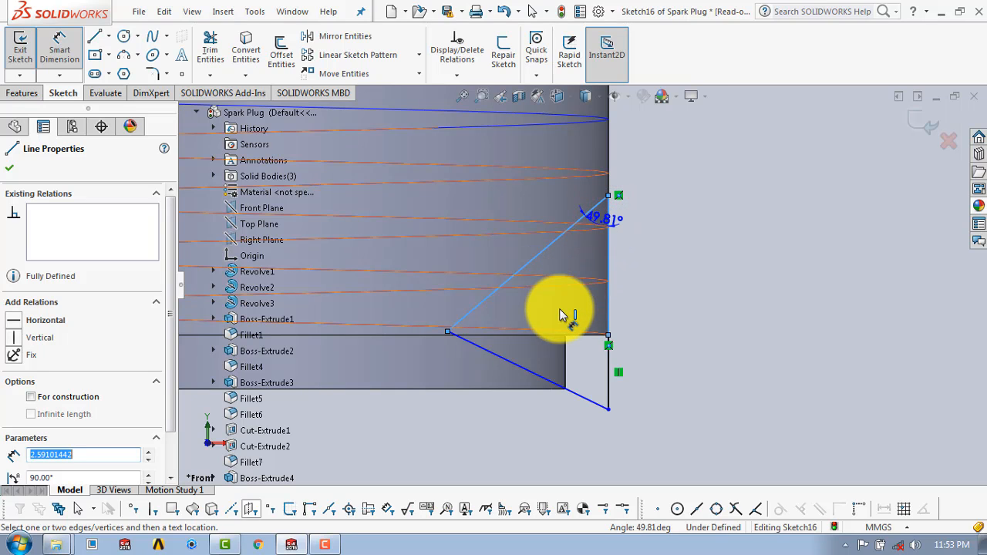
left_click(561, 315)
type("60")
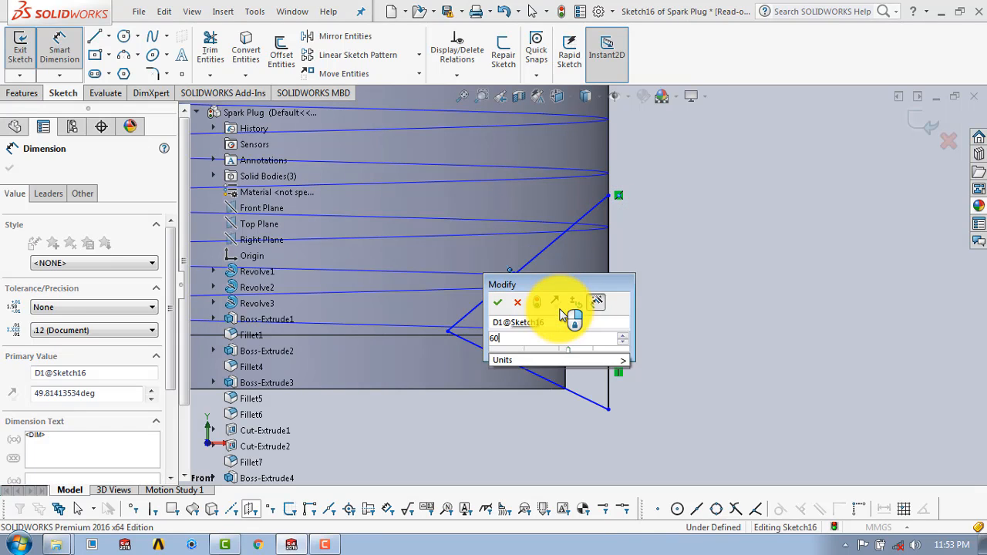
key("Return")
left_click(696, 266)
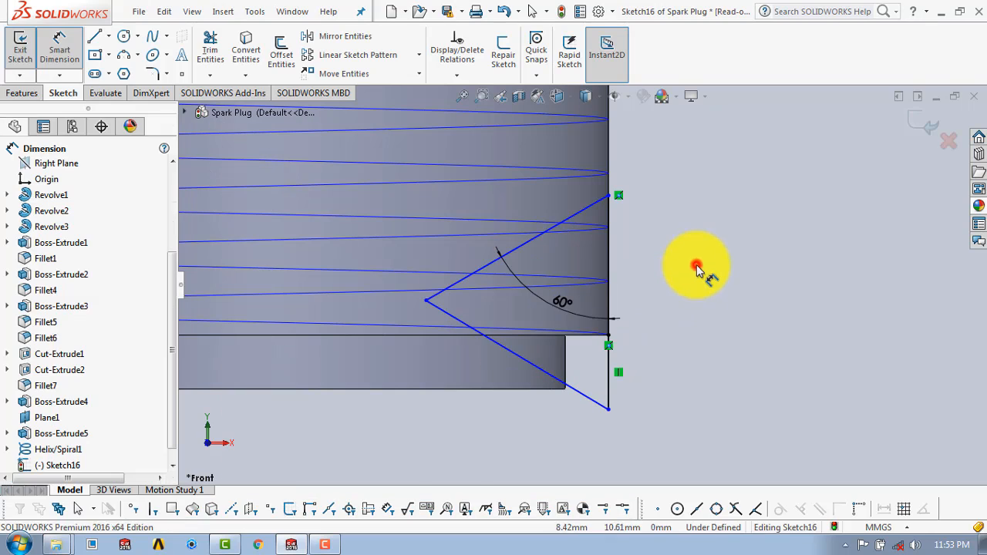
- Dimension the angle between the triangle's lower side and its vertical base as 60 degrees
left_click(578, 391)
left_click(607, 388)
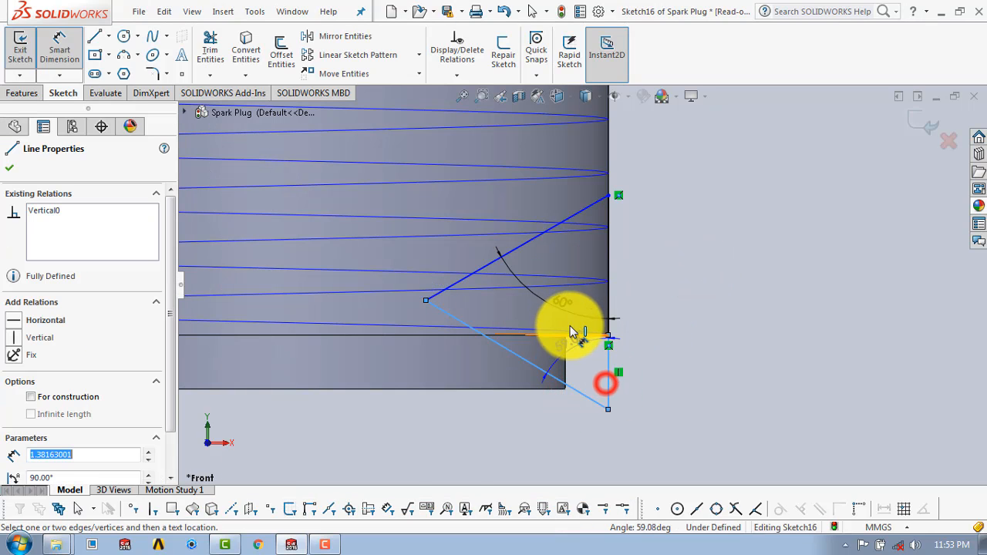
left_click(562, 324)
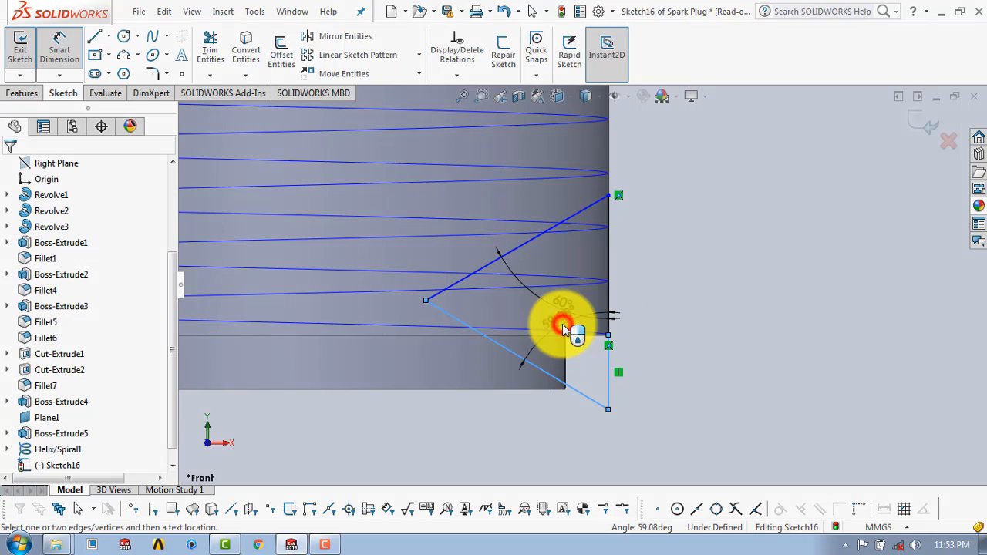
type("60")
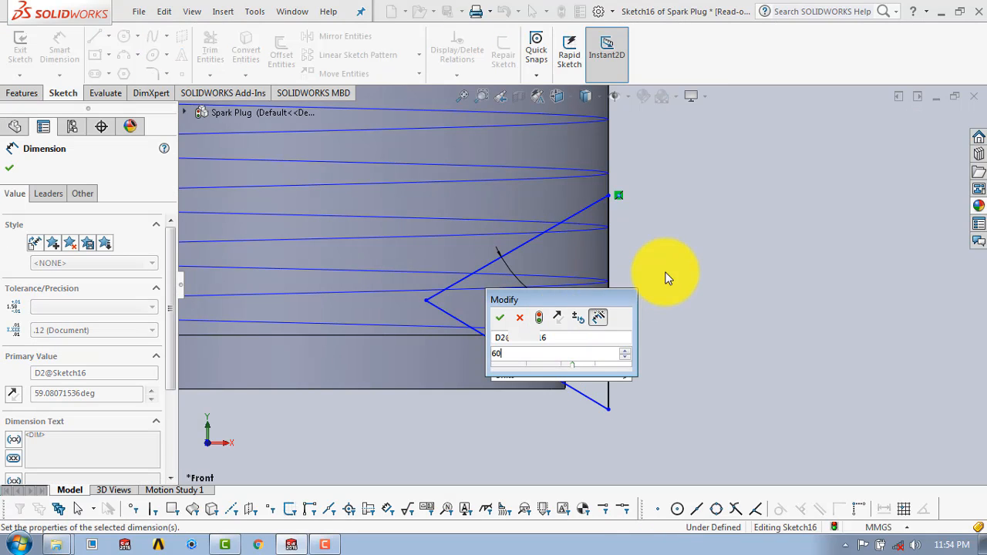
left_click(666, 275)
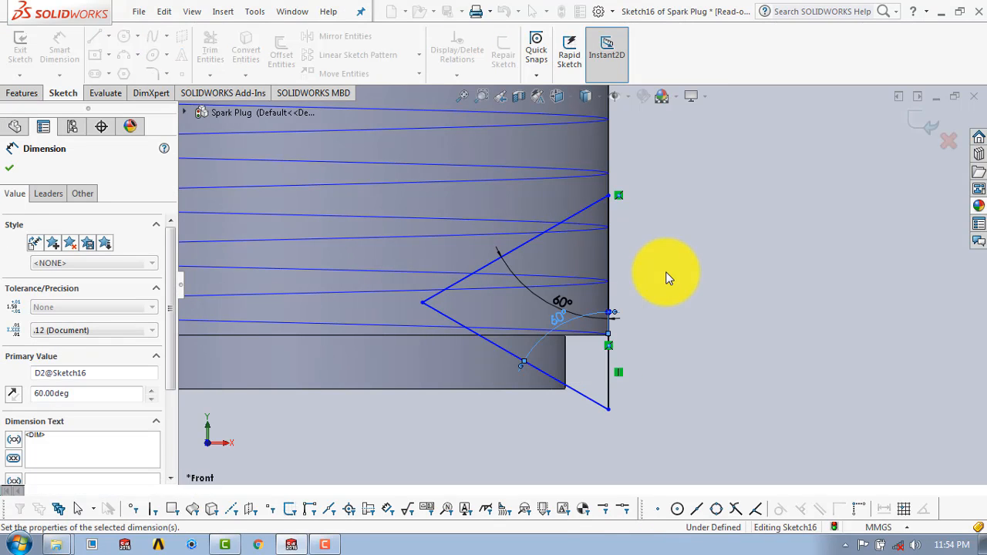
- Dimension the horizontal distance from the triangle's inner apex to its vertical base as 1.2 mm
left_click(423, 305)
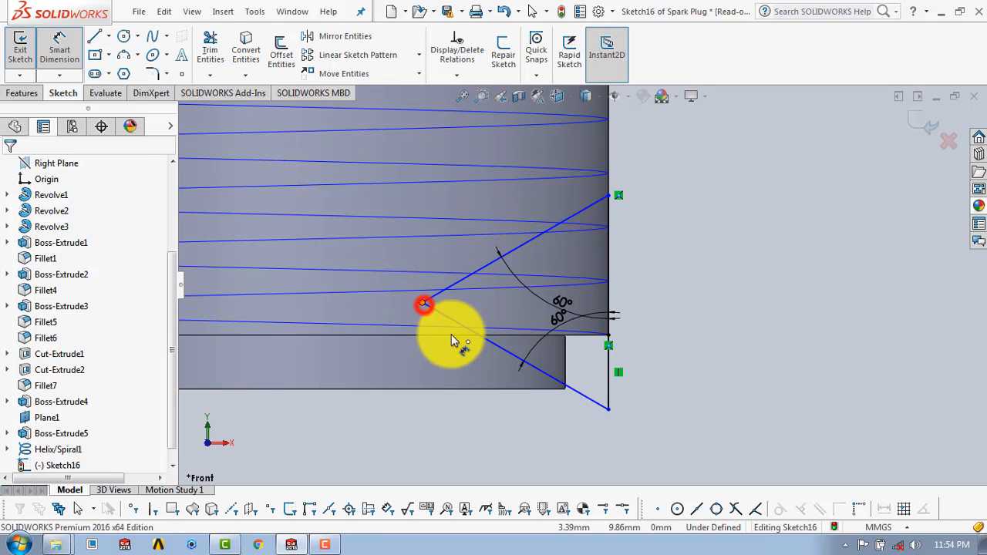
left_click(609, 273)
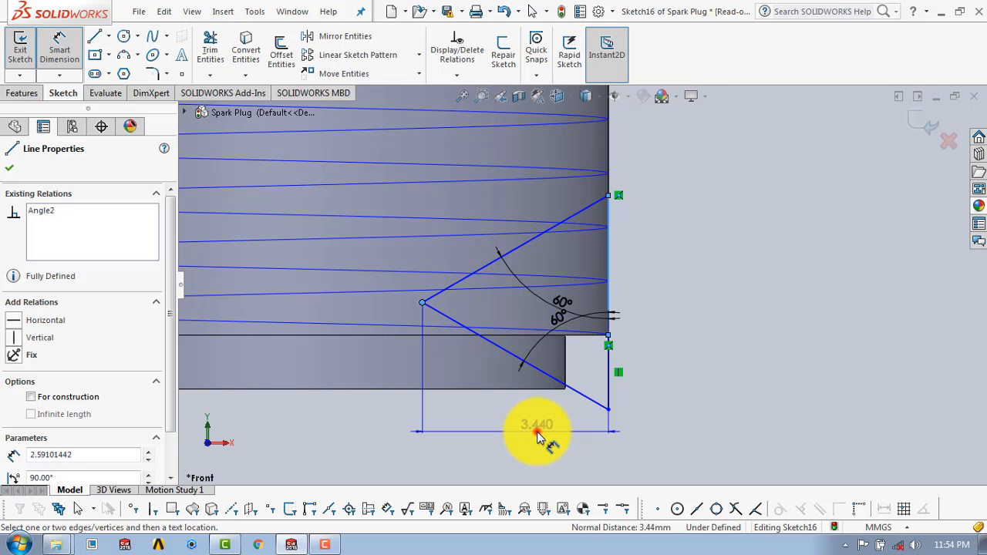
left_click(538, 437)
type("1.")
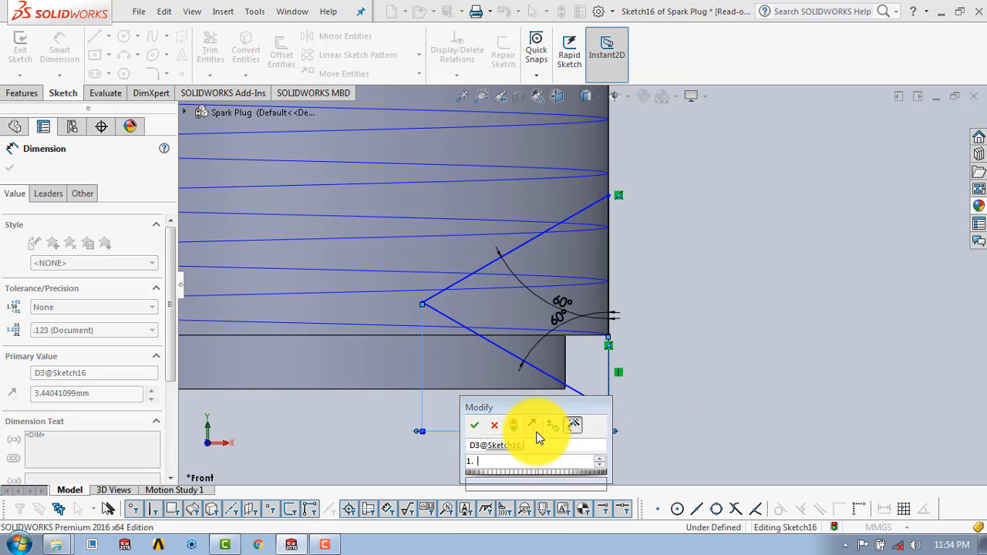
type("2")
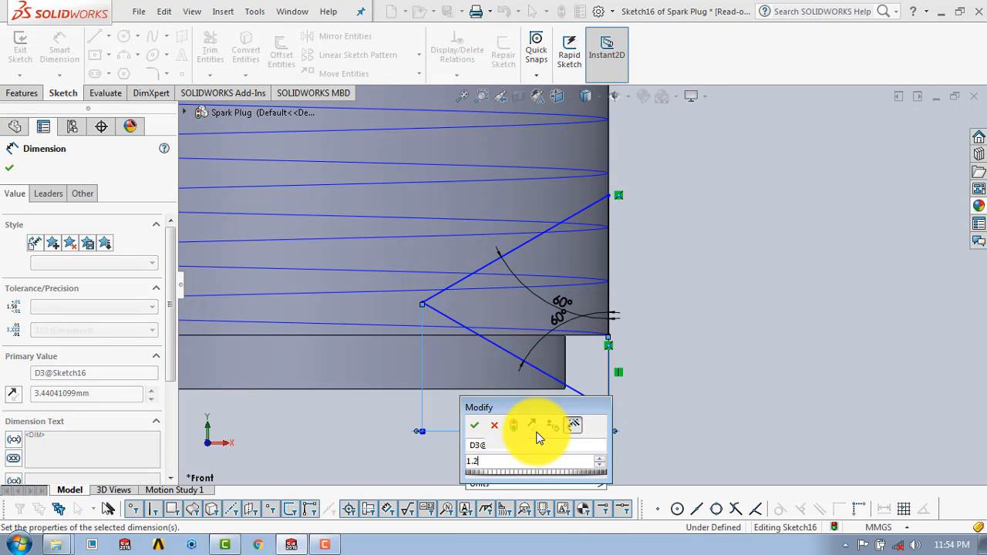
key("Return")
left_click(10, 168)
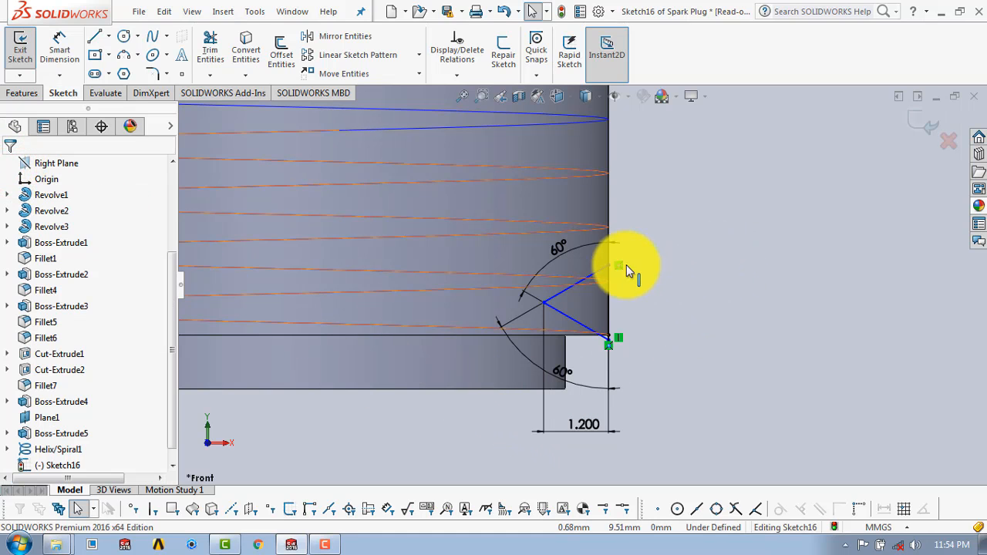
- Measure the triangle's vertical base length between its upper and lower outer corners without adding a dimension
scroll(617, 293, "down", 8)
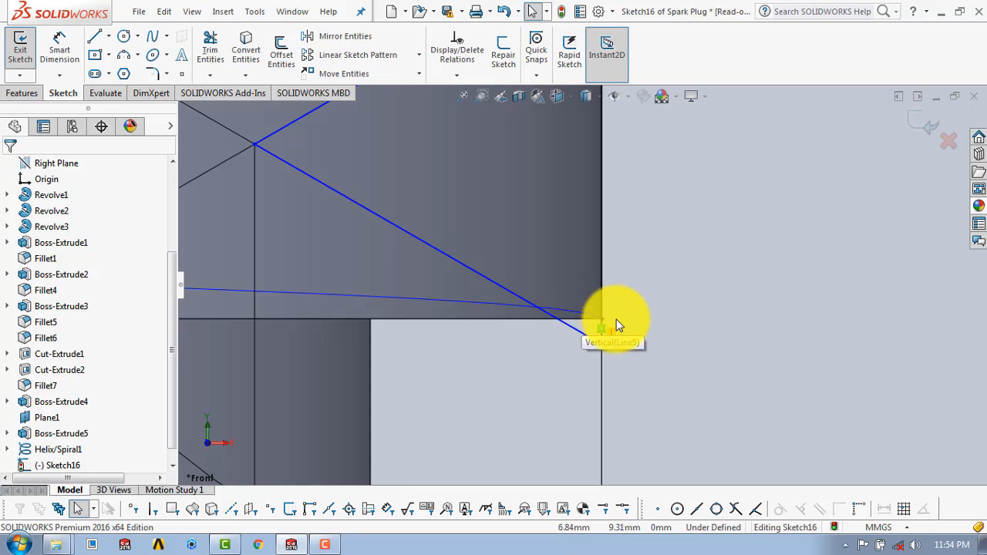
scroll(616, 319, "up", 4)
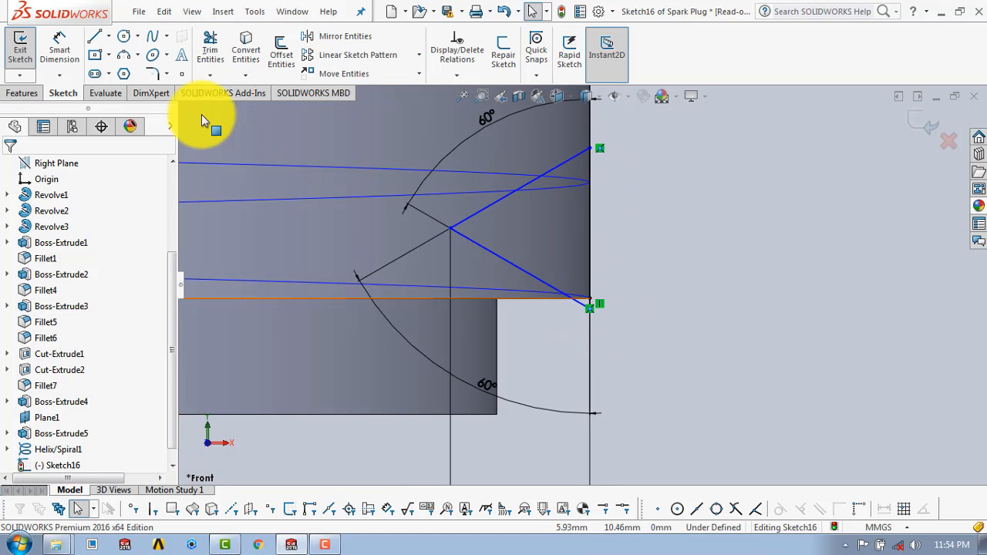
left_click(59, 48)
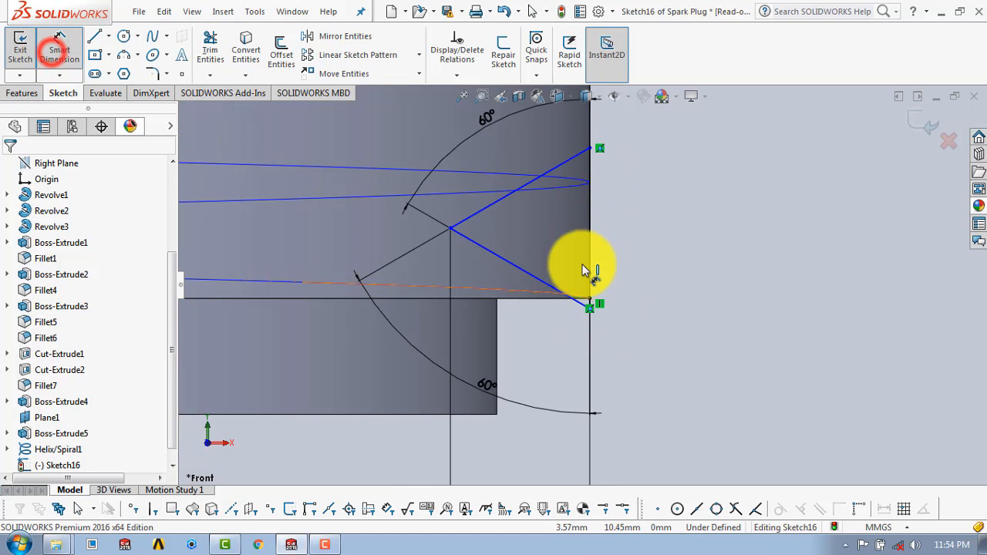
left_click(589, 149)
scroll(590, 308, "down", 4)
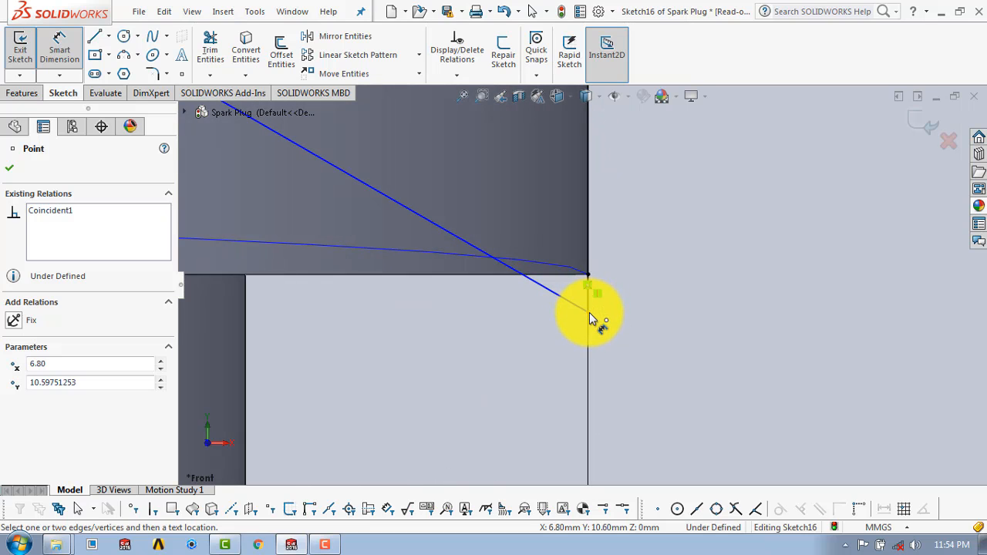
left_click(589, 313)
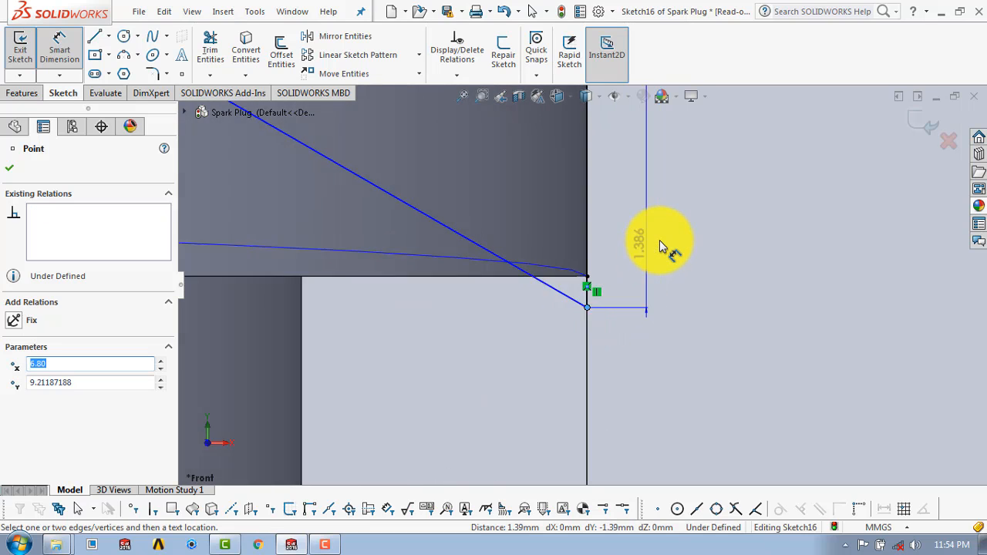
scroll(660, 240, "up", 4)
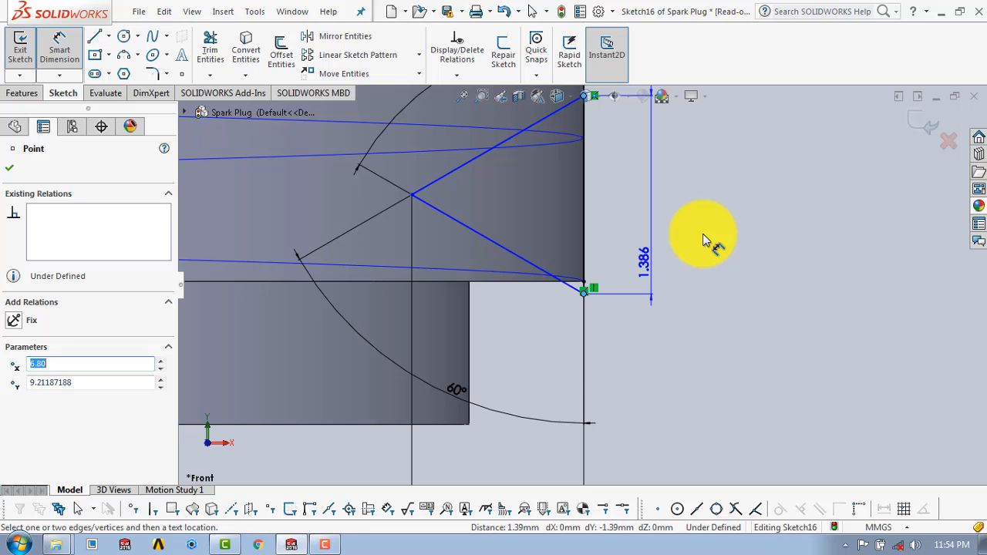
key("Escape")
- Dimension the vertical distance from the triangle's upper outer corner to the boss's lower corner as 1.386/2 mm, and exit the sketch
scroll(586, 280, "down", 3)
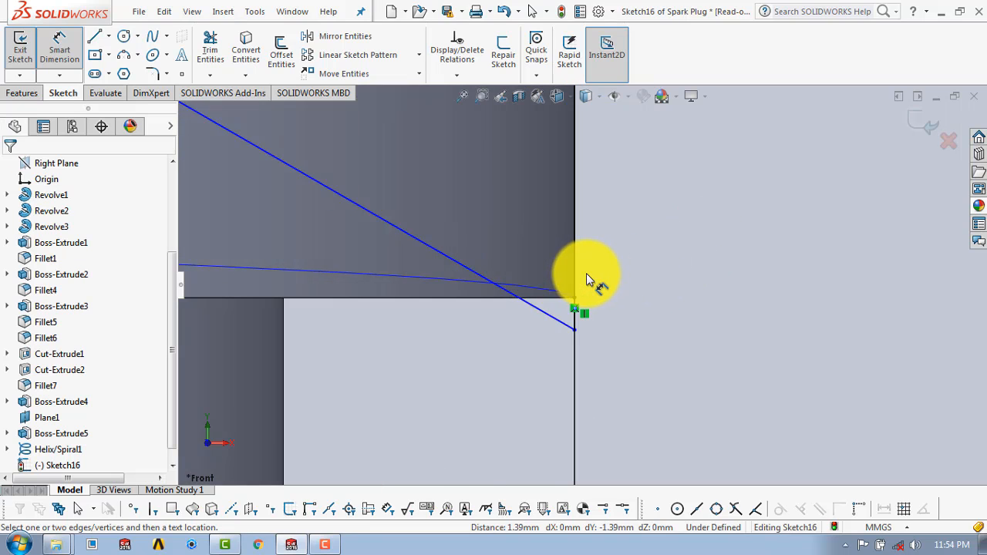
scroll(586, 279, "down", 2)
left_click(566, 322)
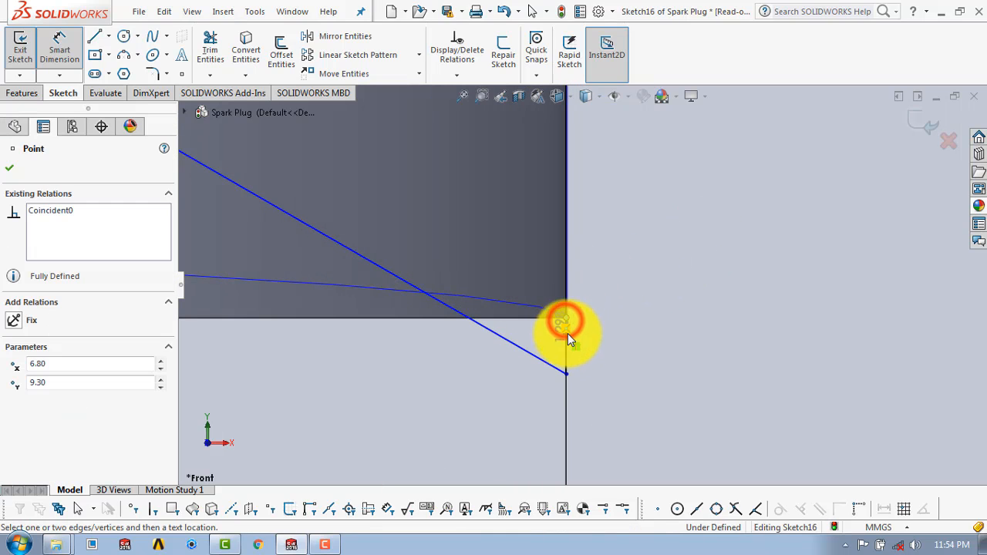
left_click(568, 374)
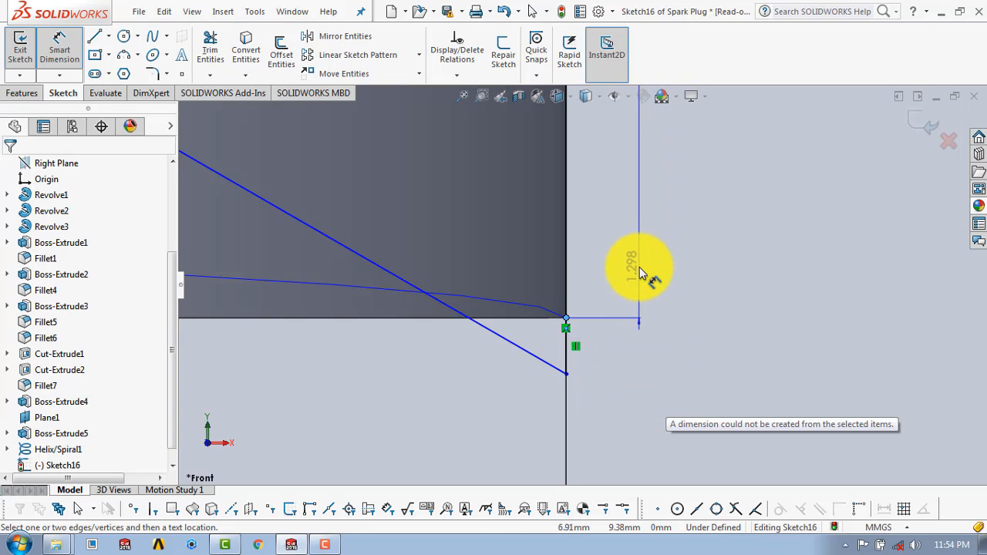
left_click(640, 271)
type("1.3")
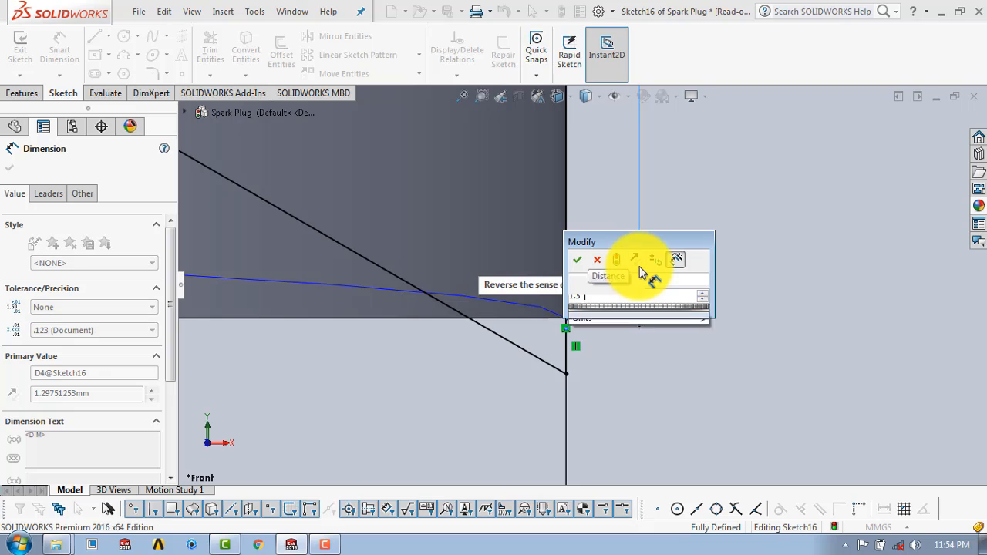
type("86/2")
key("Return")
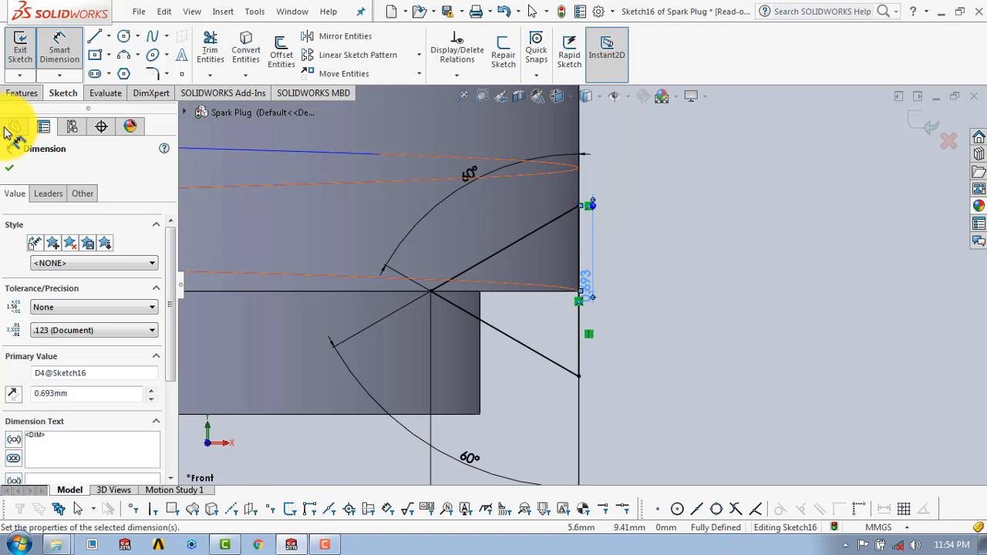
left_click(9, 168)
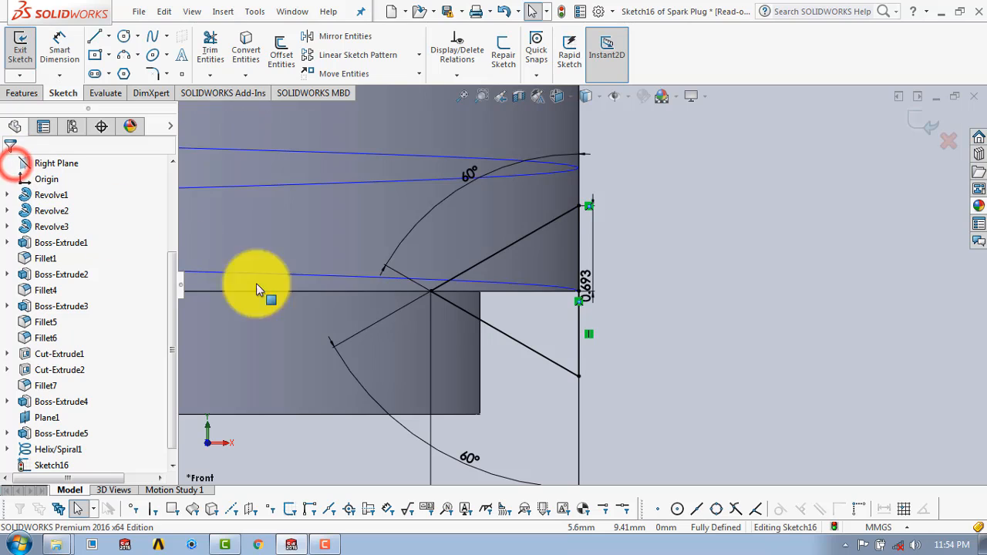
left_click(923, 129)
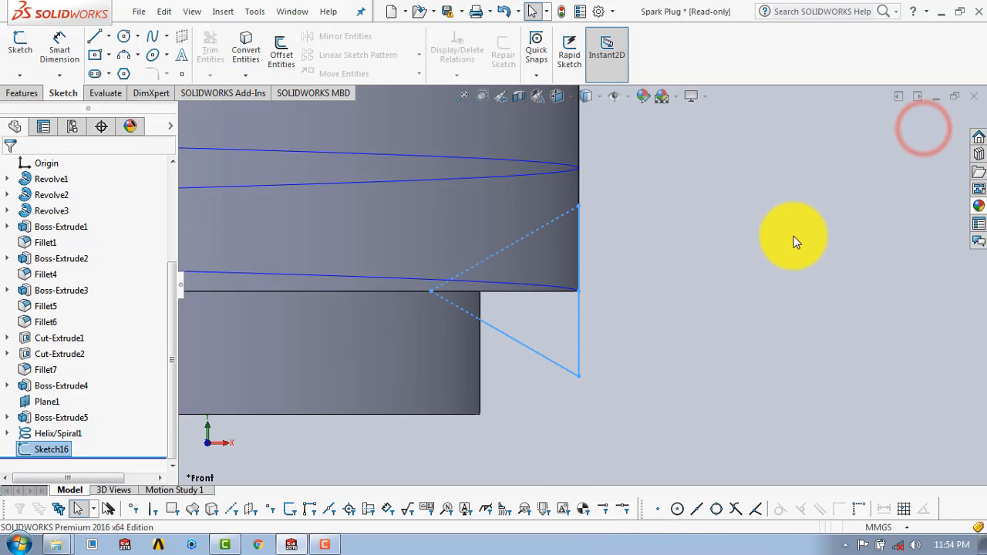
- Edit the existing helix on the 13.6 mm boss and set its height to 11 mm
scroll(568, 314, "up", 5)
scroll(552, 294, "up", 4)
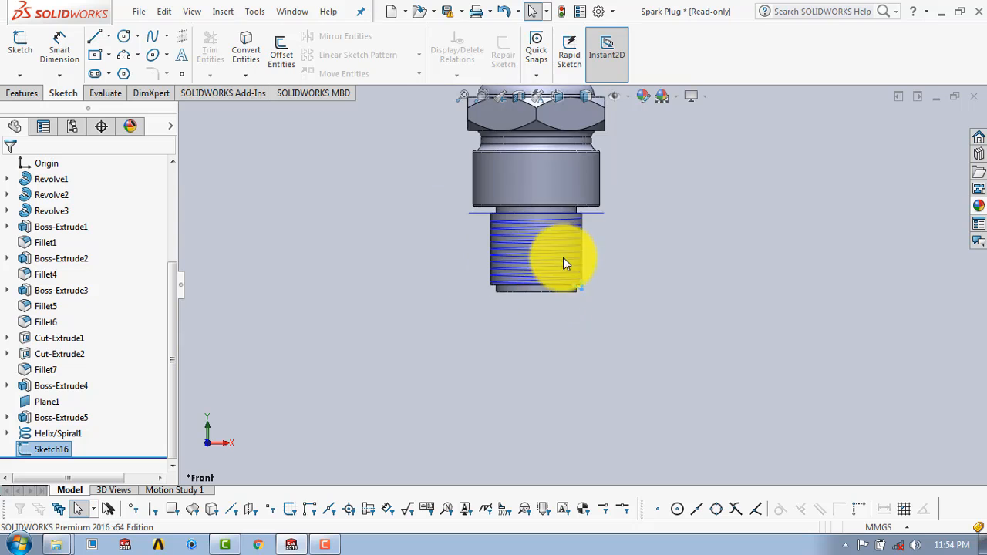
middle_click_drag(581, 240, 513, 328)
right_click(44, 434)
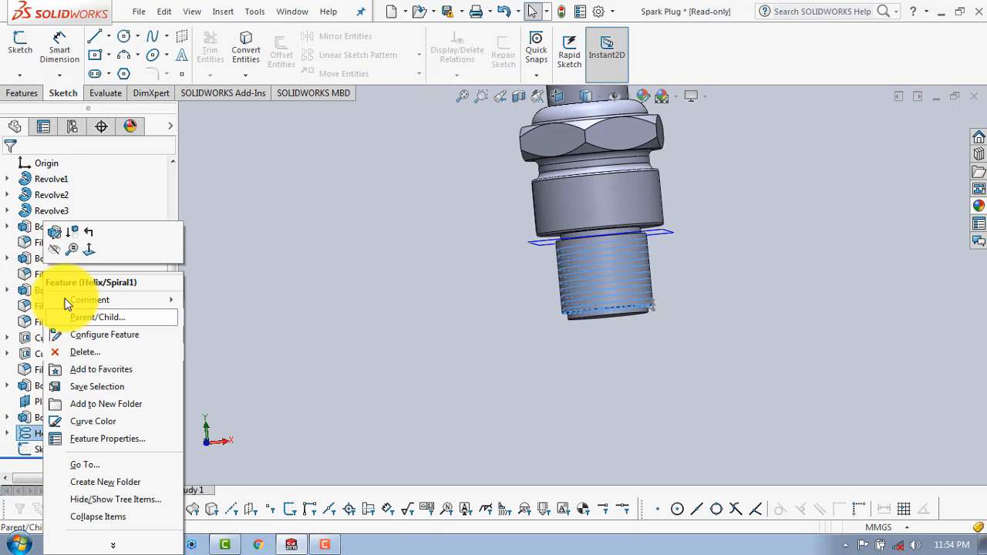
left_click(53, 238)
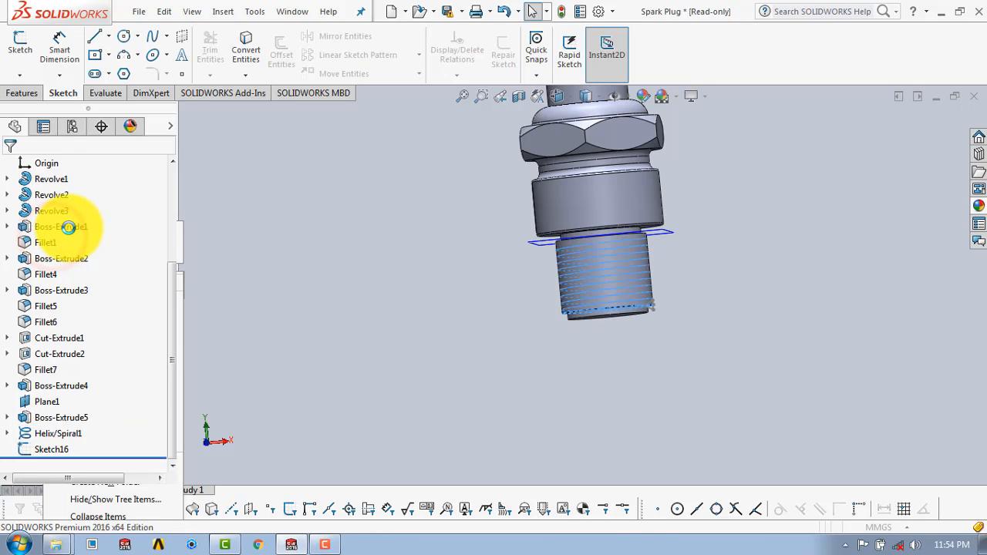
left_click_drag(70, 298, 28, 295)
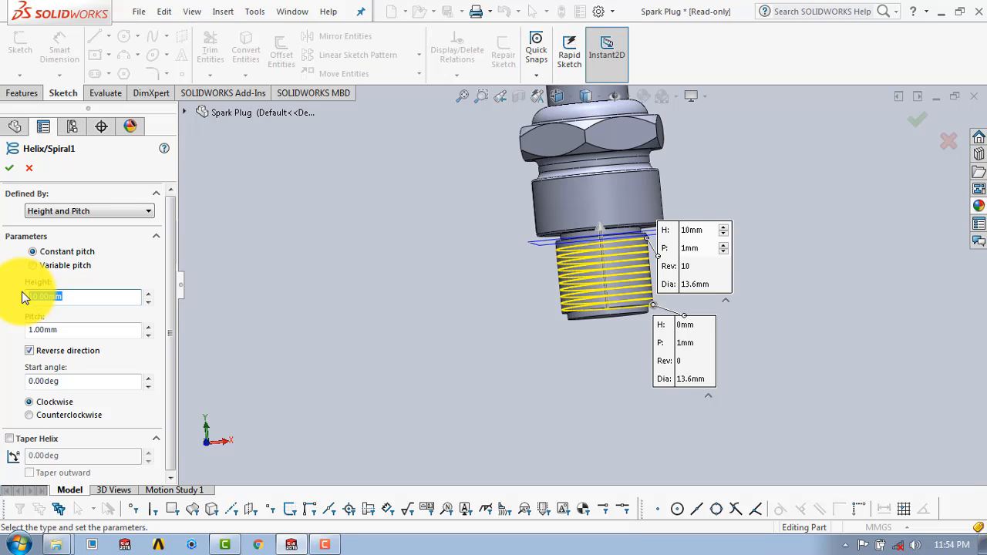
type("11")
key("Return")
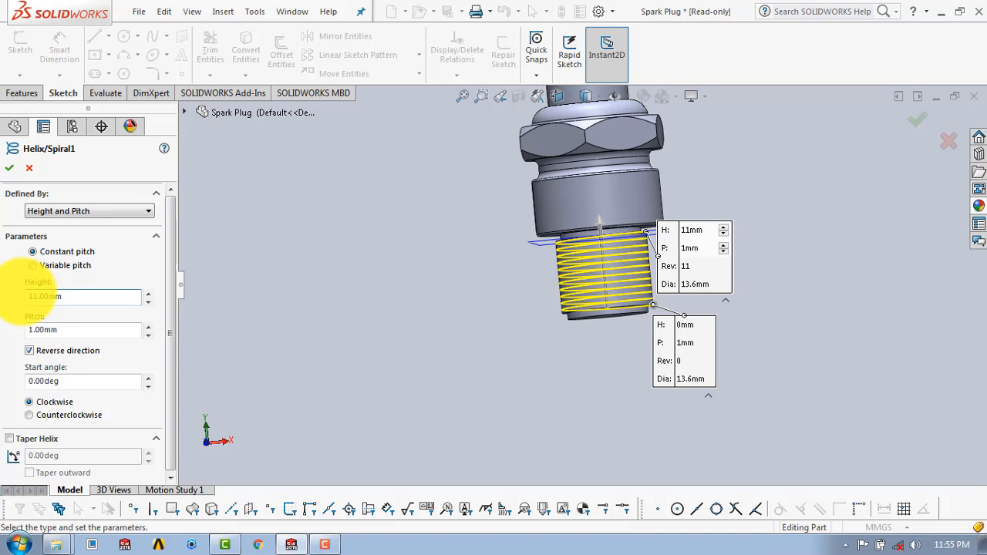
left_click(7, 169)
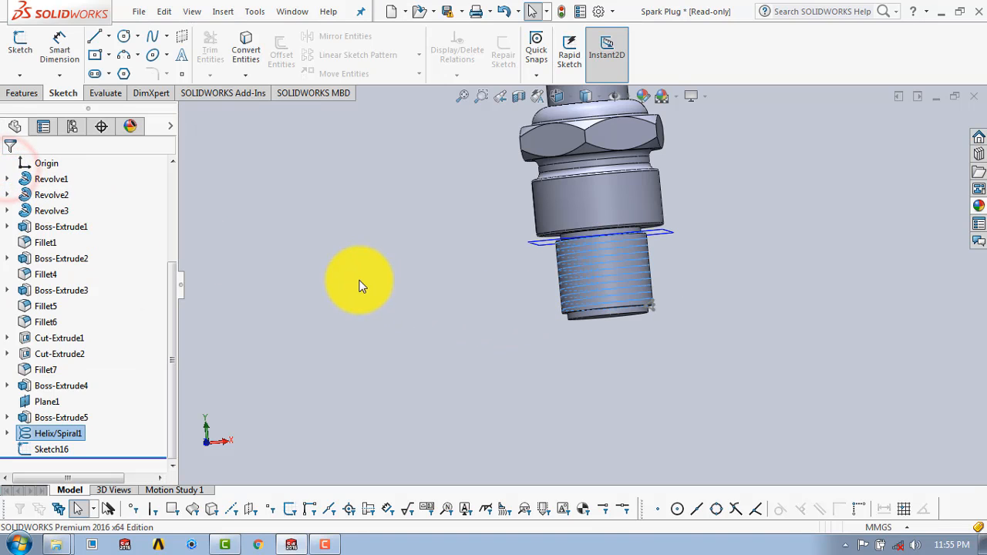
left_click(359, 280)
left_click(21, 92)
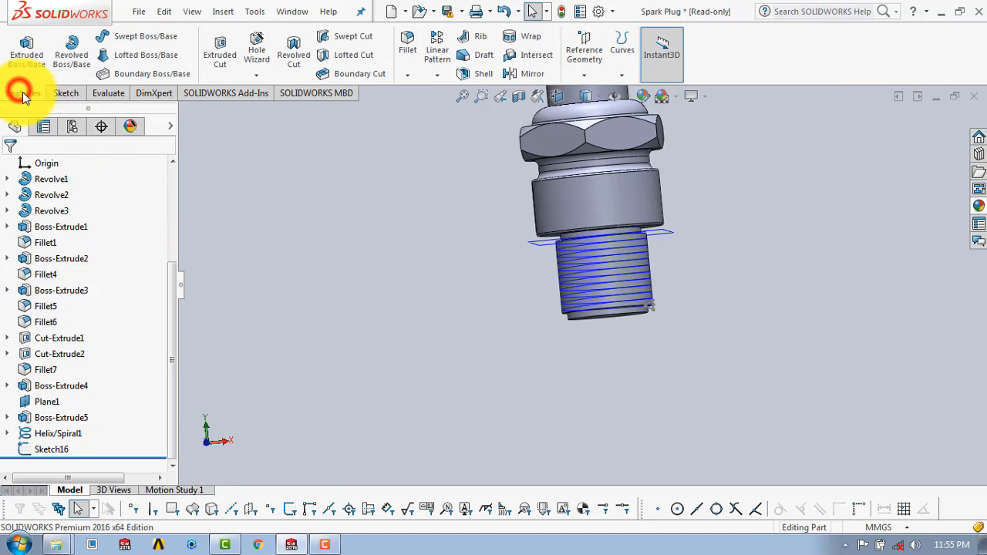
- Cut the thread into the 13.6 mm boss with a Swept Cut, using the triangular sketch as profile and the helix as path
left_click(348, 37)
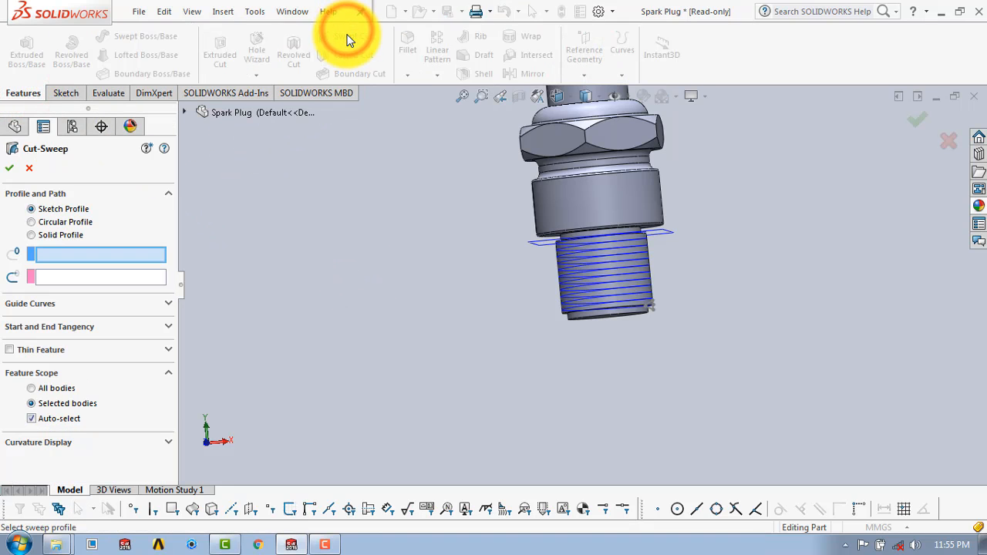
left_click(200, 112)
scroll(254, 360, "down", 2)
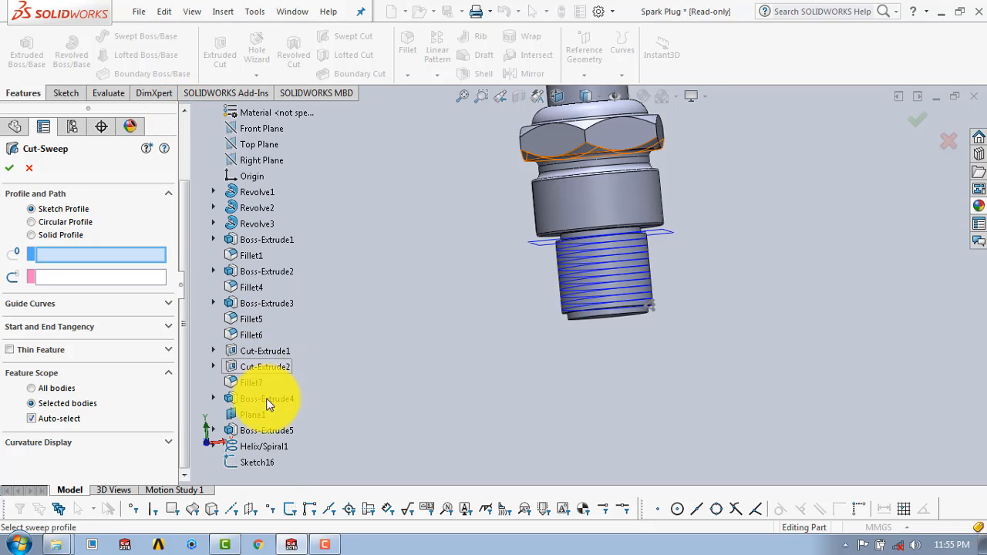
left_click(254, 462)
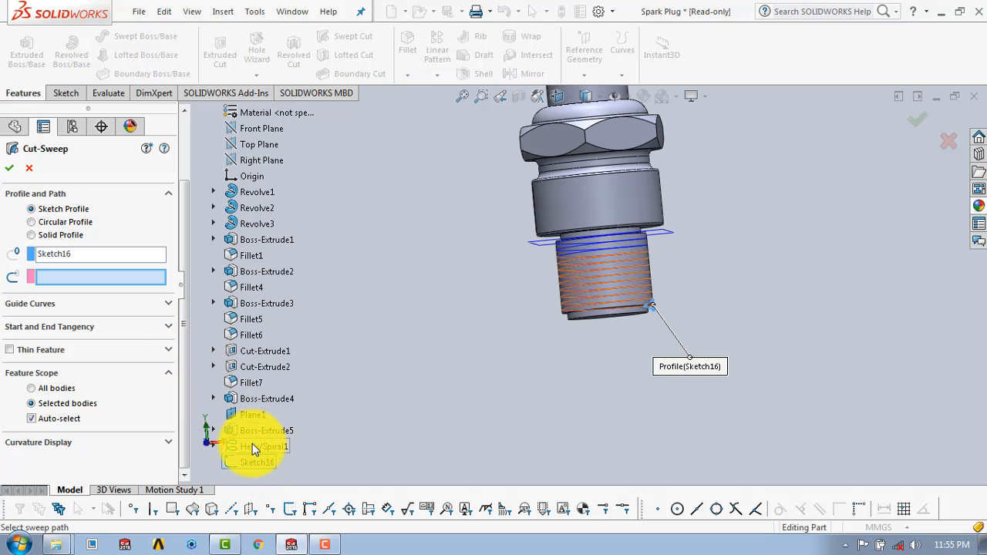
left_click(252, 444)
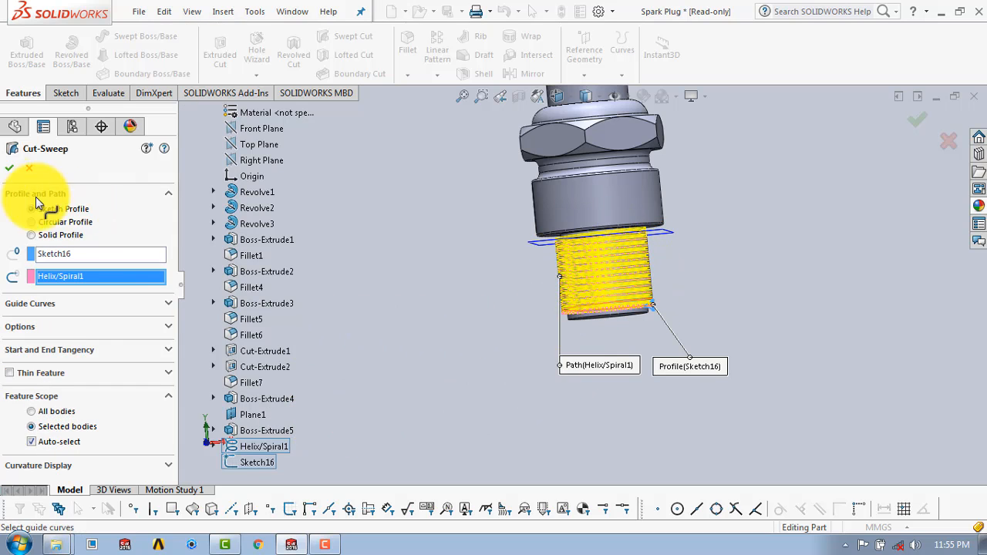
left_click(8, 166)
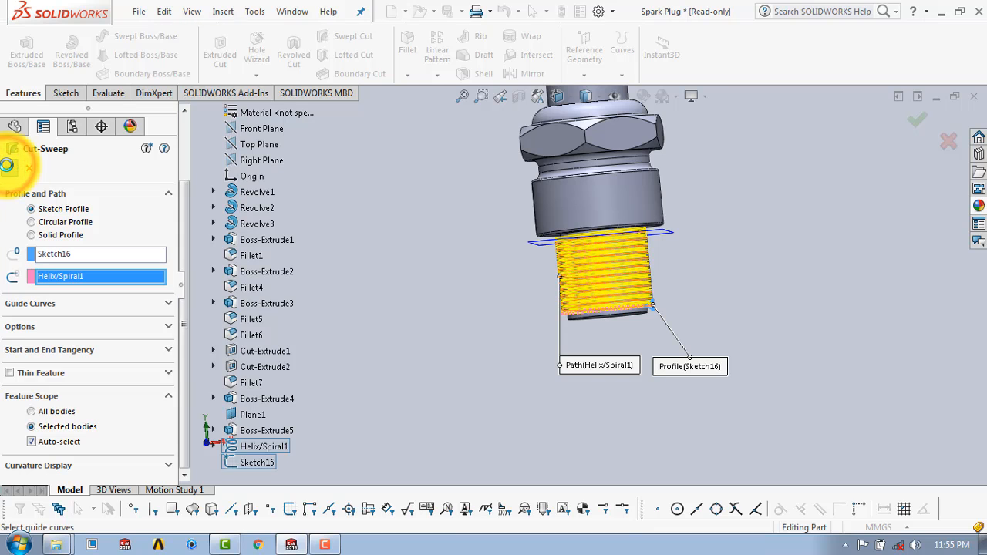
- Hide the helix curve around the threaded boss
left_click(733, 240)
scroll(635, 251, "down", 2)
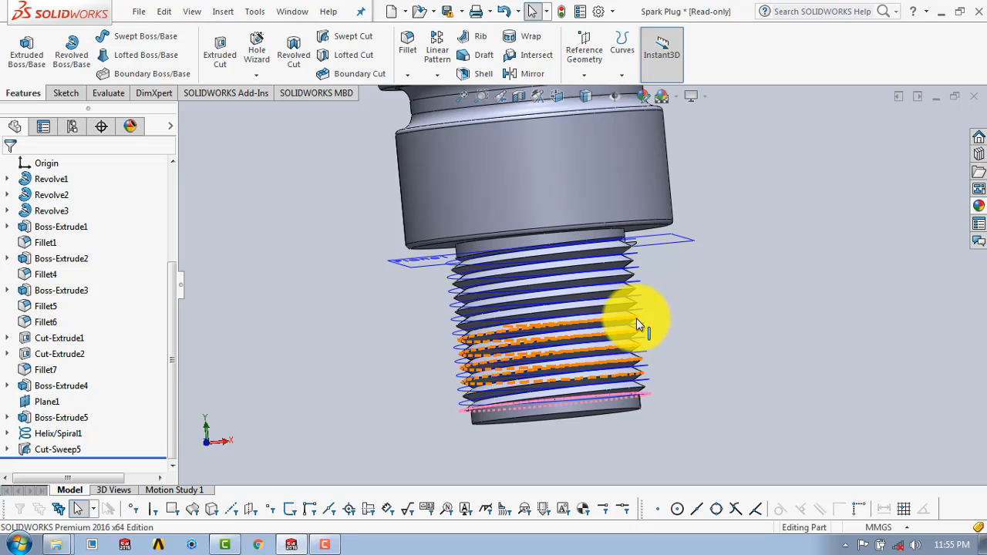
scroll(659, 312, "up", 3)
middle_click_drag(661, 294, 590, 398)
scroll(665, 386, "down", 3)
left_click(736, 308)
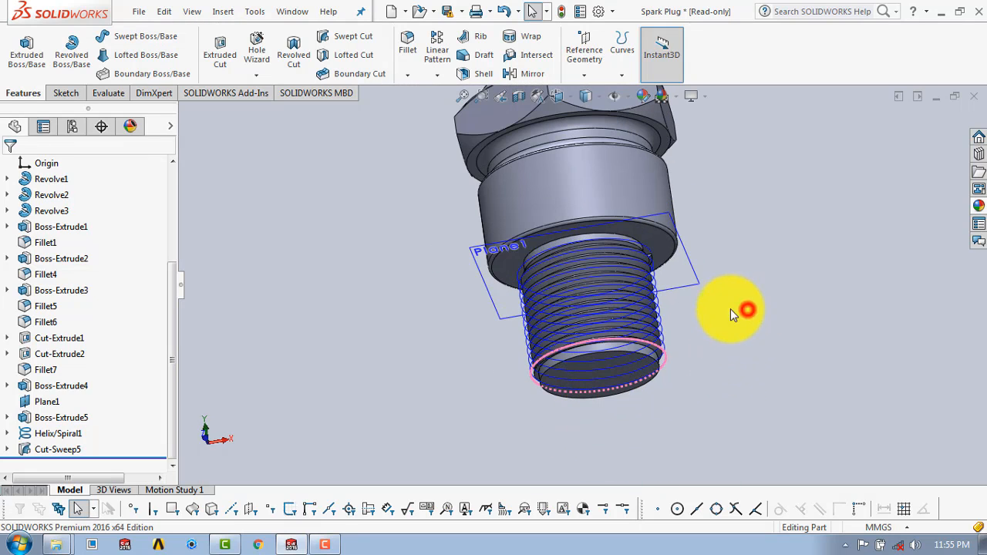
right_click(48, 432)
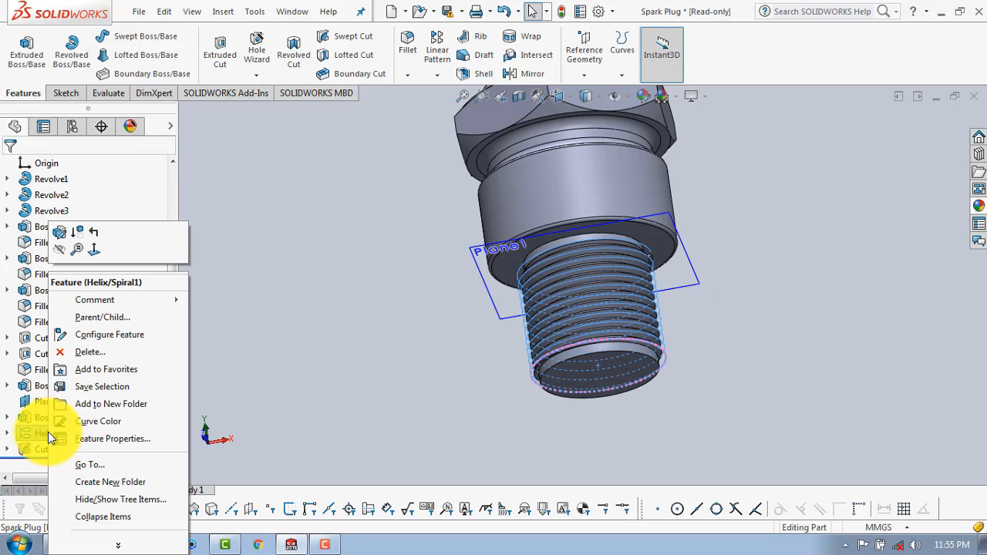
left_click(59, 249)
left_click(767, 232)
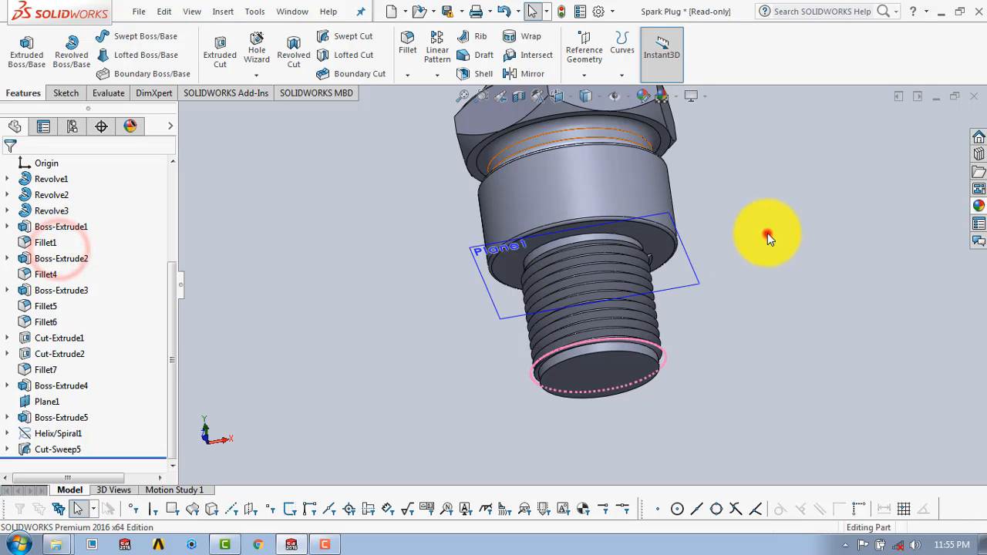
left_click(394, 379)
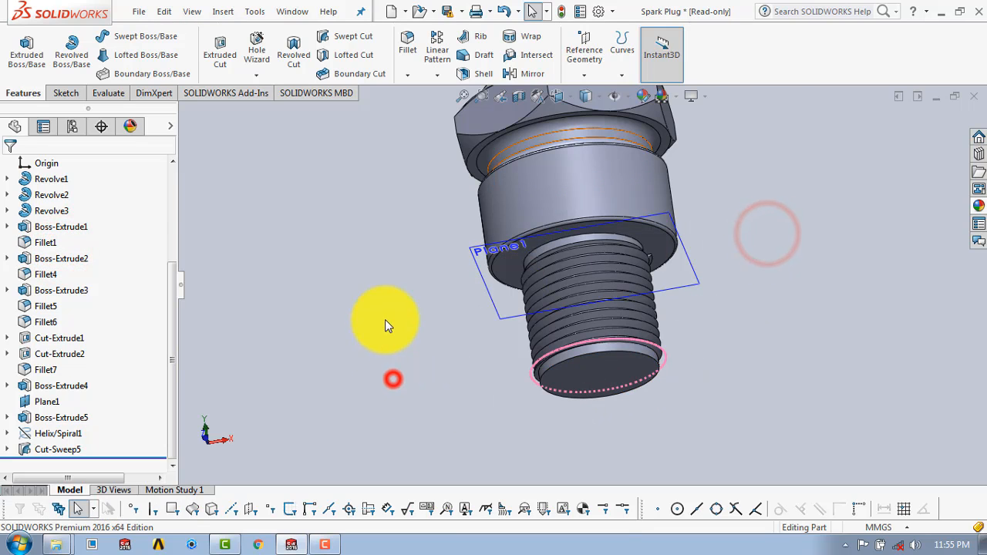
- Sketch a circle about 10.1 mm in diameter, centred on the origin, on the flat end face of the threaded boss
left_click(62, 91)
left_click(16, 46)
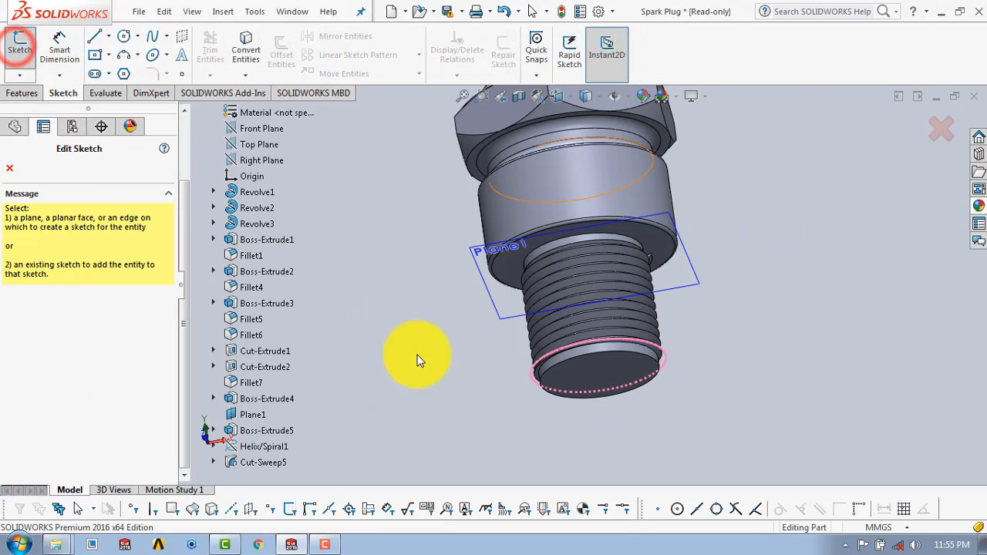
left_click(571, 377)
key("space")
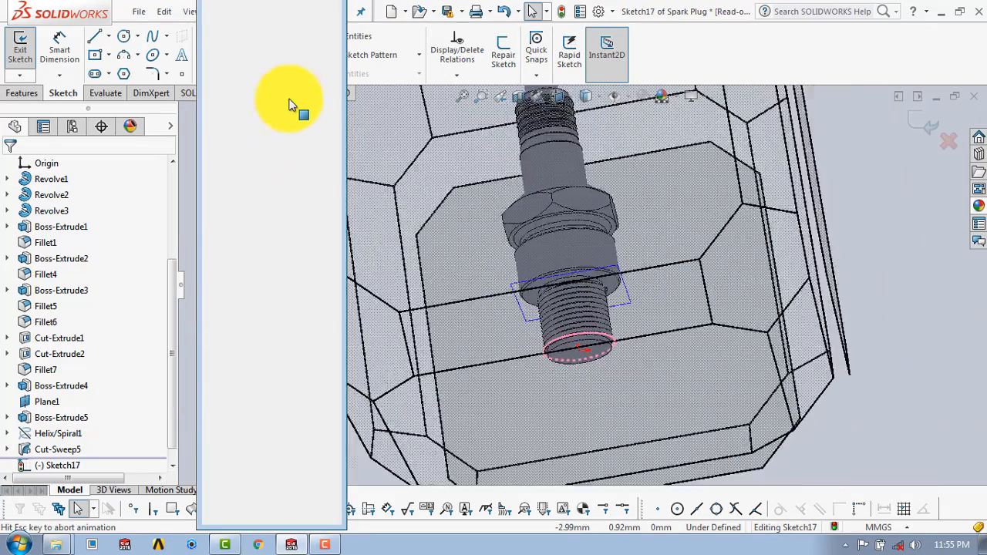
left_click(330, 57)
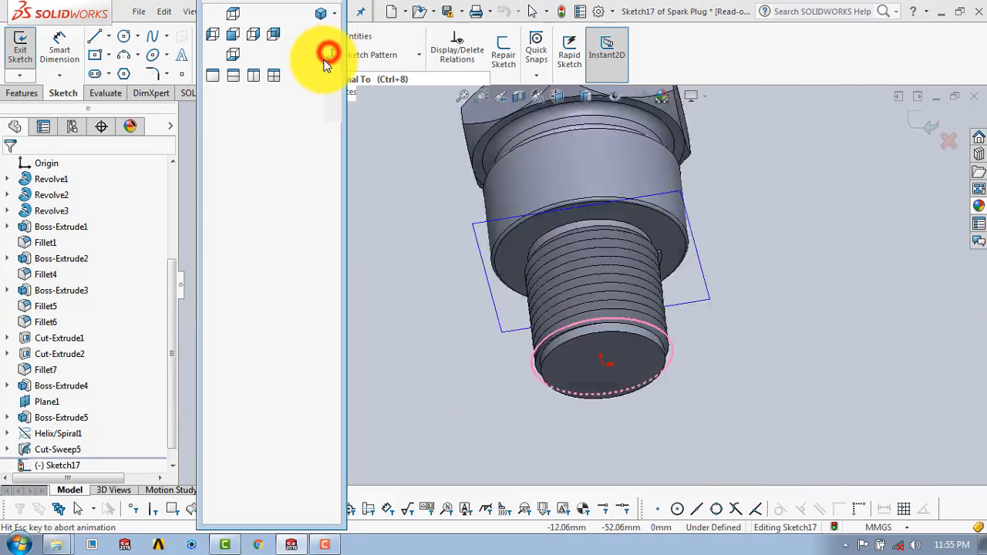
left_click(121, 36)
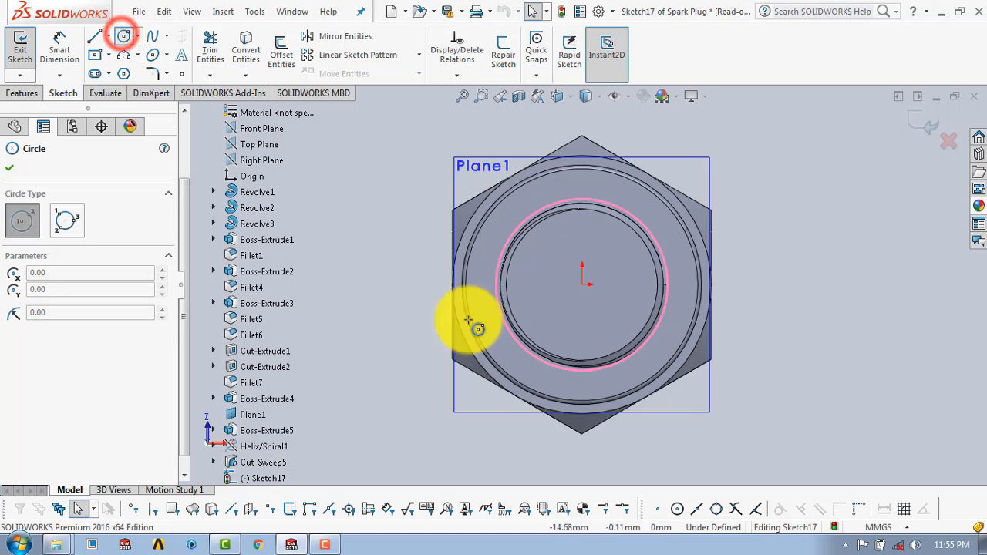
left_click(583, 284)
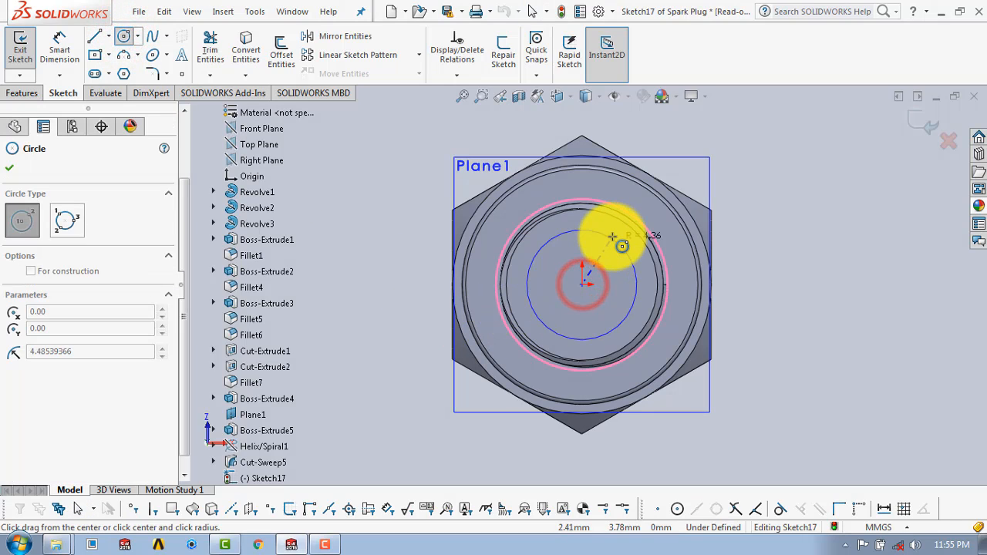
left_click(615, 230)
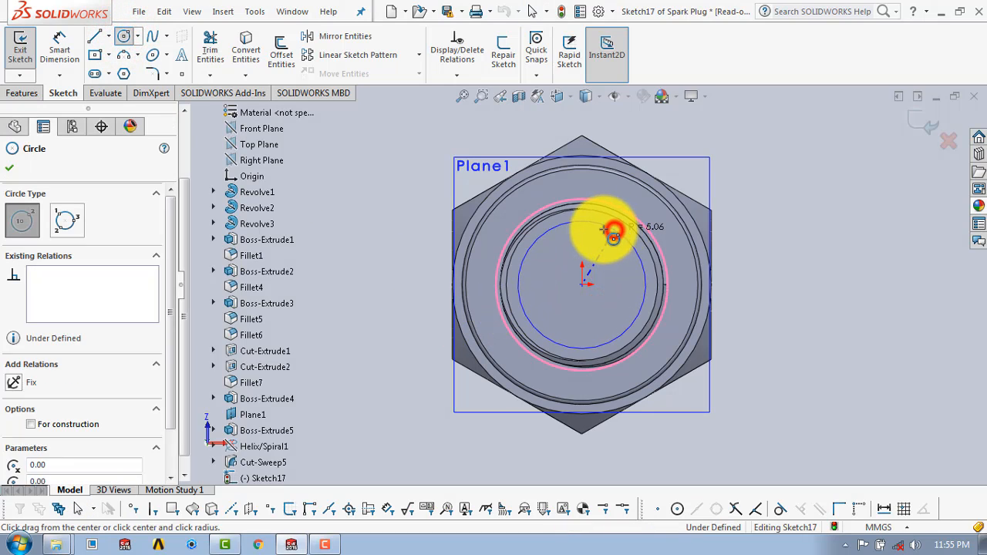
key("Escape")
- Dimension the gap between the circle and the end face's circular edge as 1 mm, and exit the sketch
left_click(58, 52)
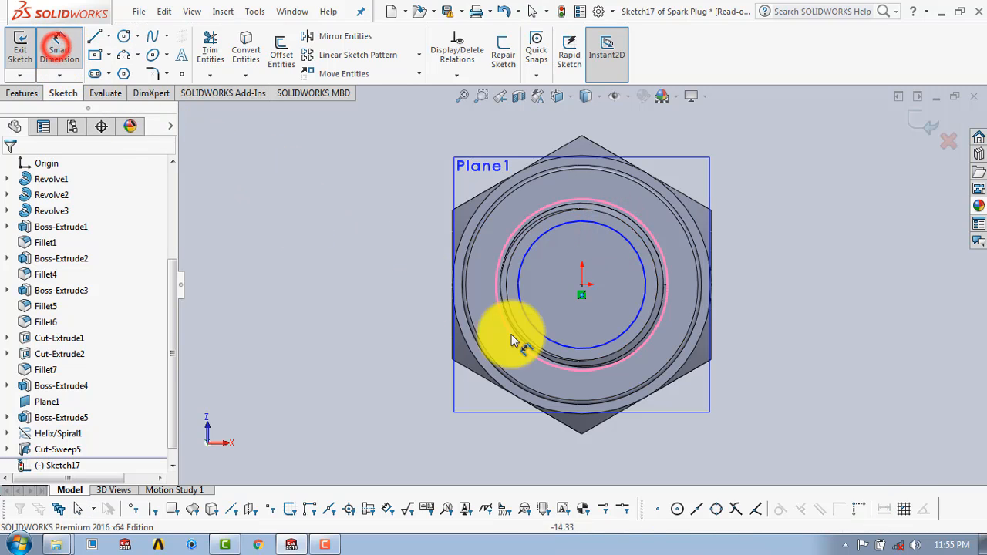
left_click(631, 243)
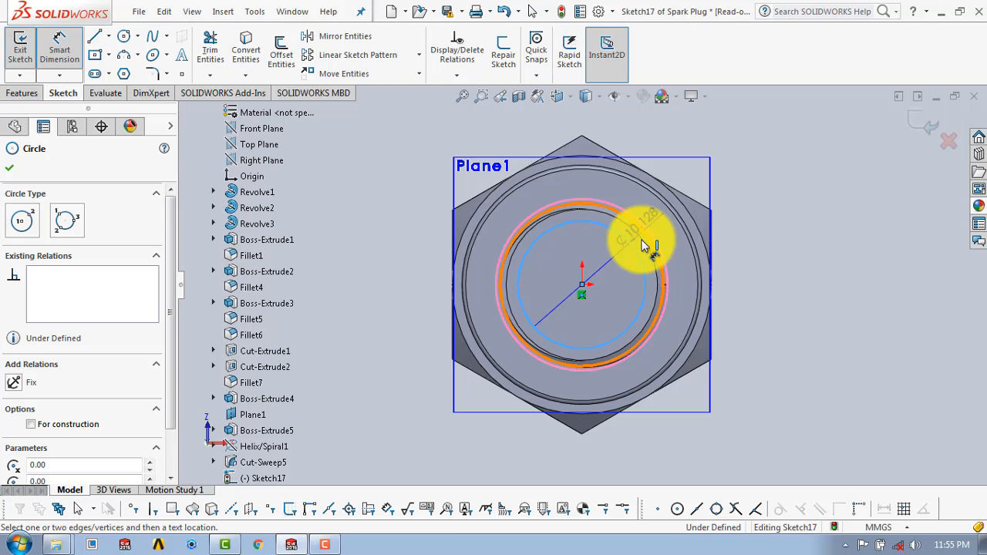
scroll(647, 247, "down", 3)
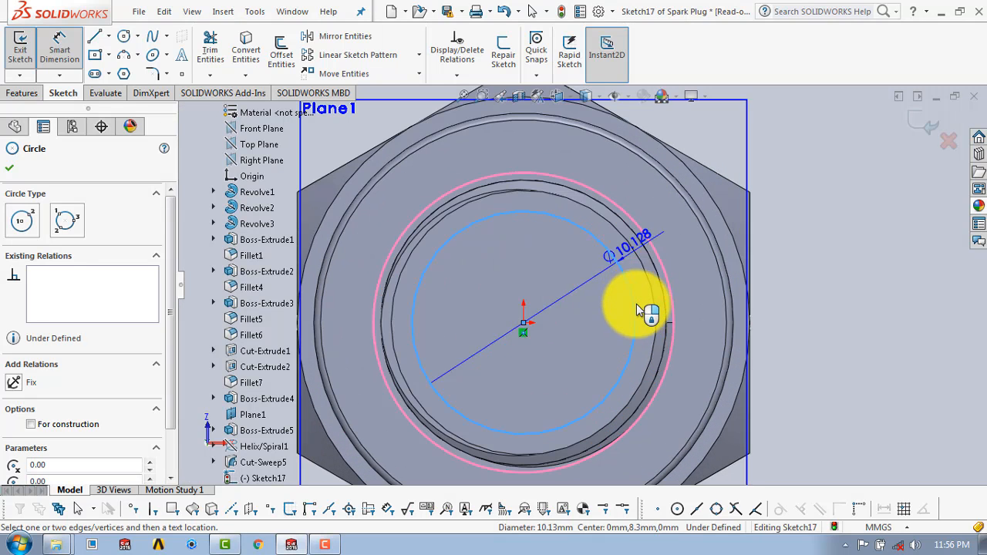
left_click(652, 282)
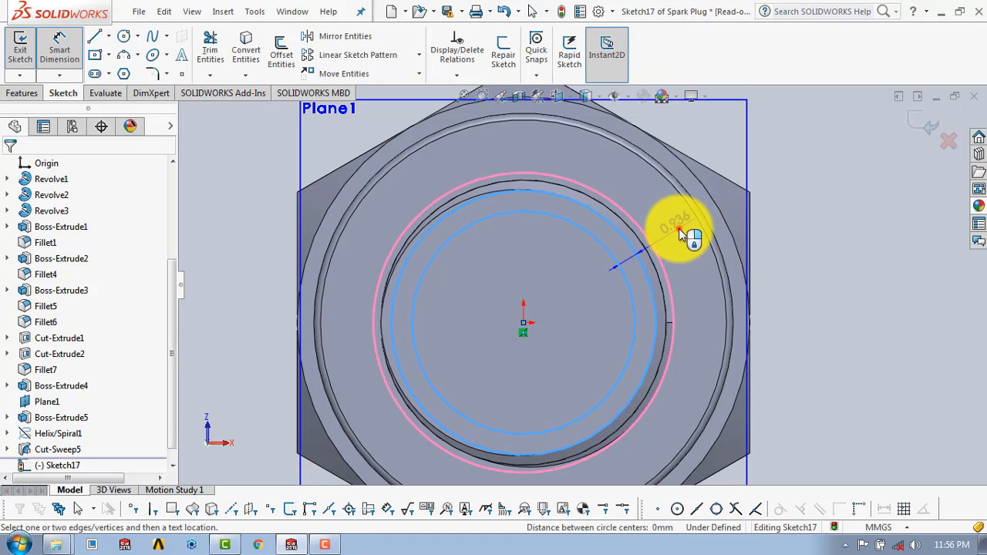
left_click(680, 230)
type("1")
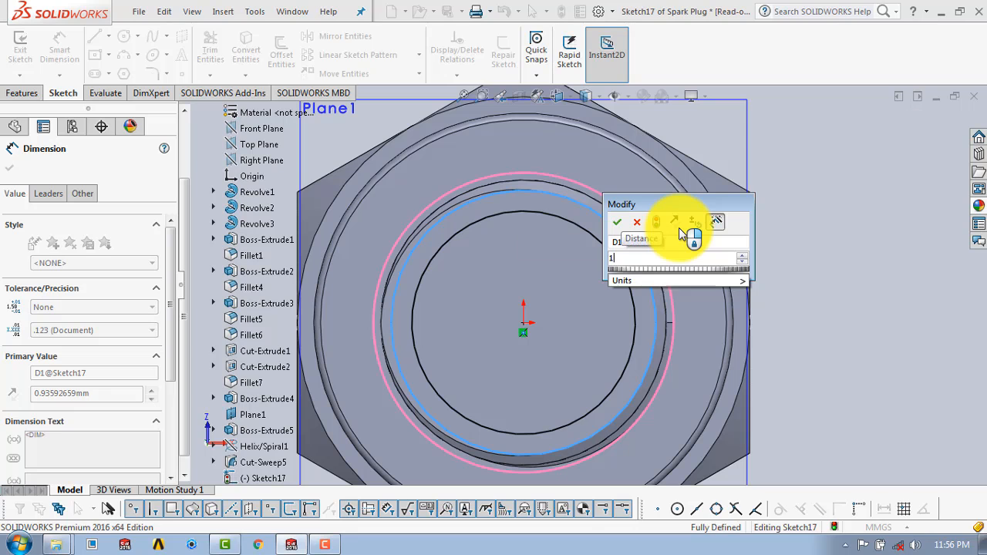
key("Return")
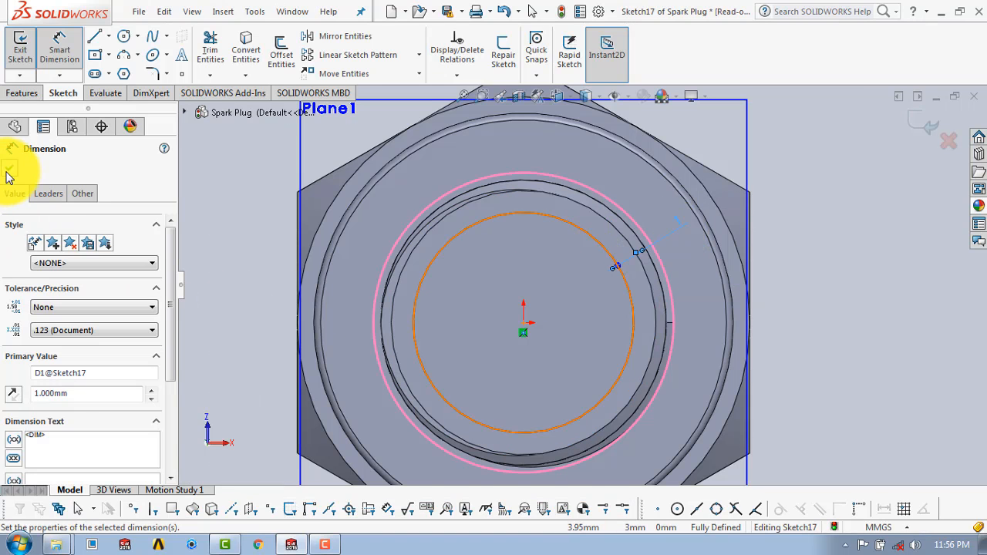
left_click(10, 169)
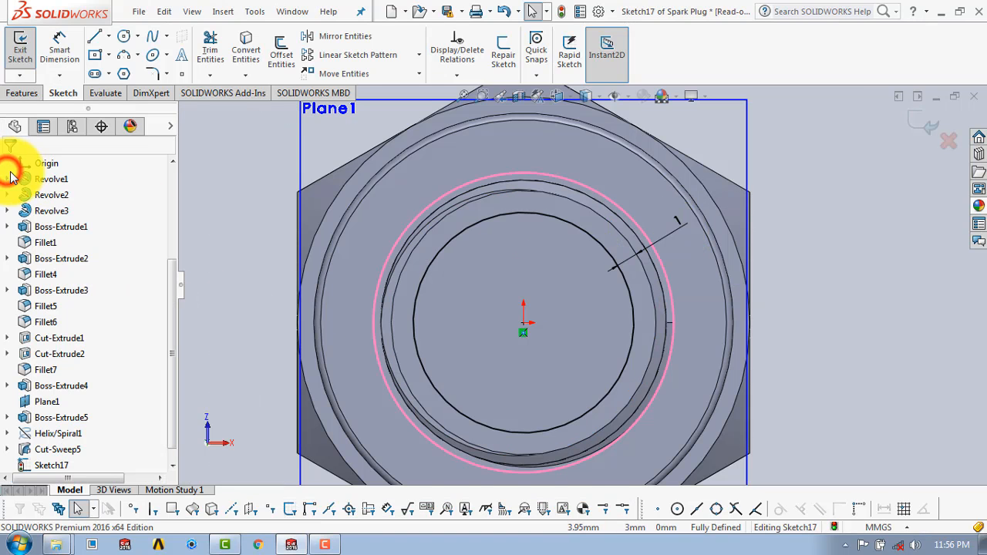
left_click(928, 129)
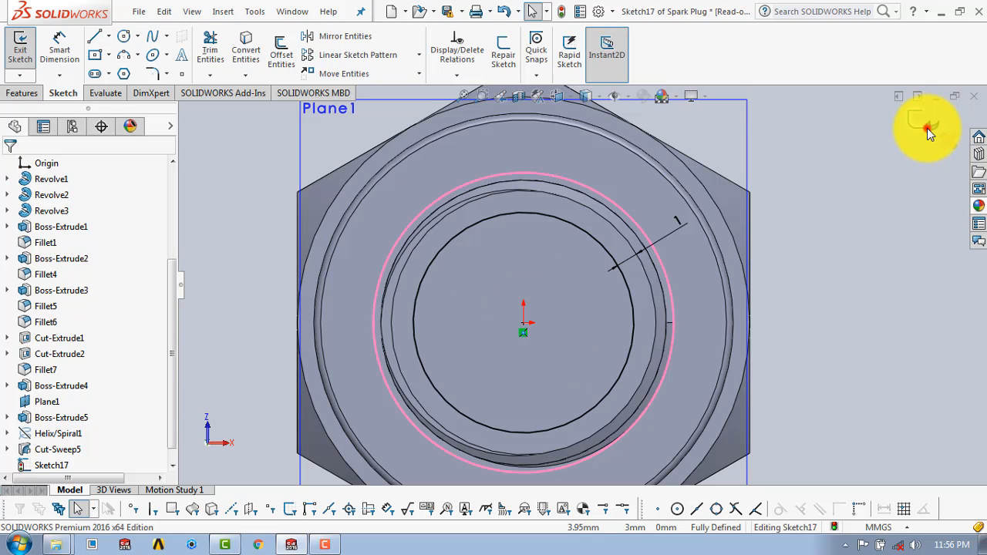
left_click(928, 130)
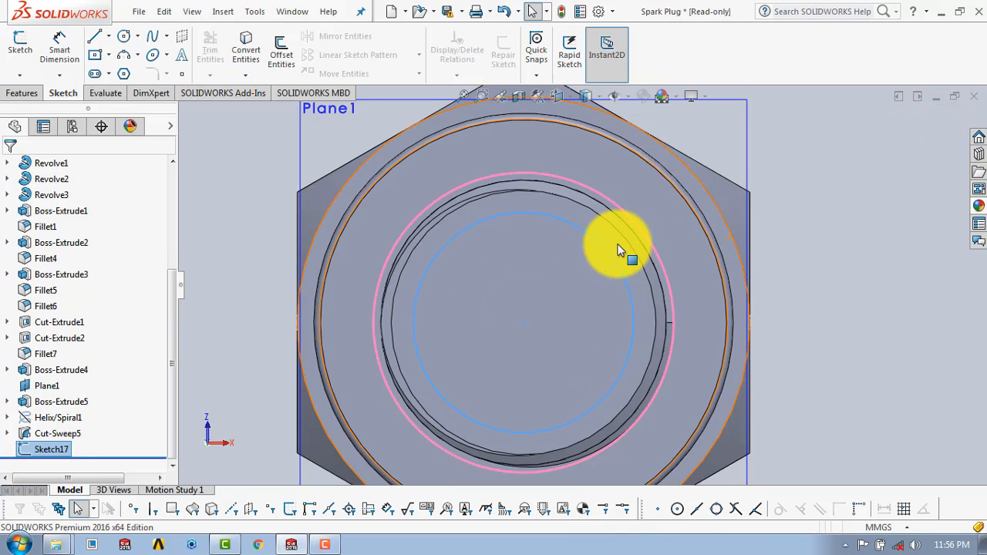
- Extrude-cut the circle into the threaded boss with the Up To Surface condition, ending at the larger cylinder's annular face beside the thread
scroll(620, 249, "up", 6)
middle_click_drag(609, 247, 437, 391)
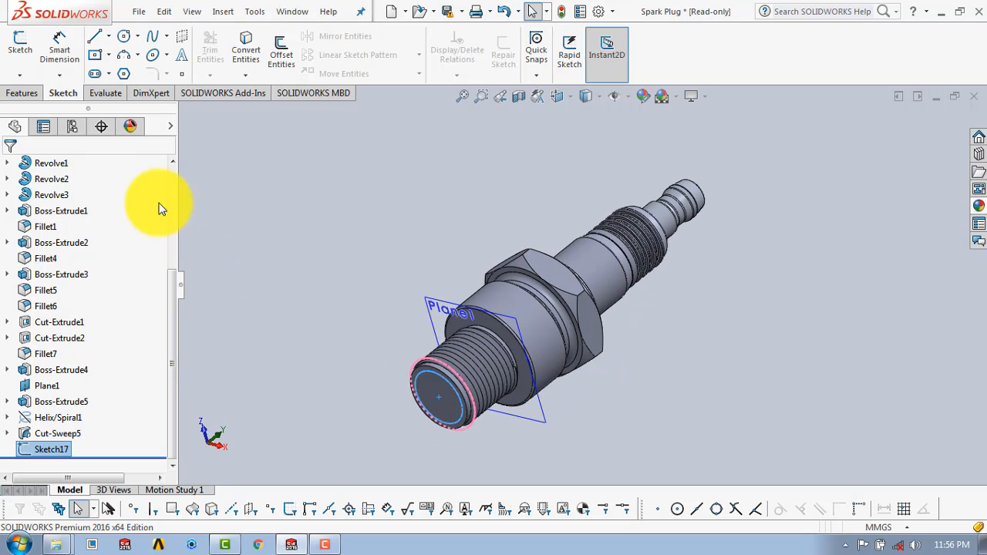
left_click(26, 93)
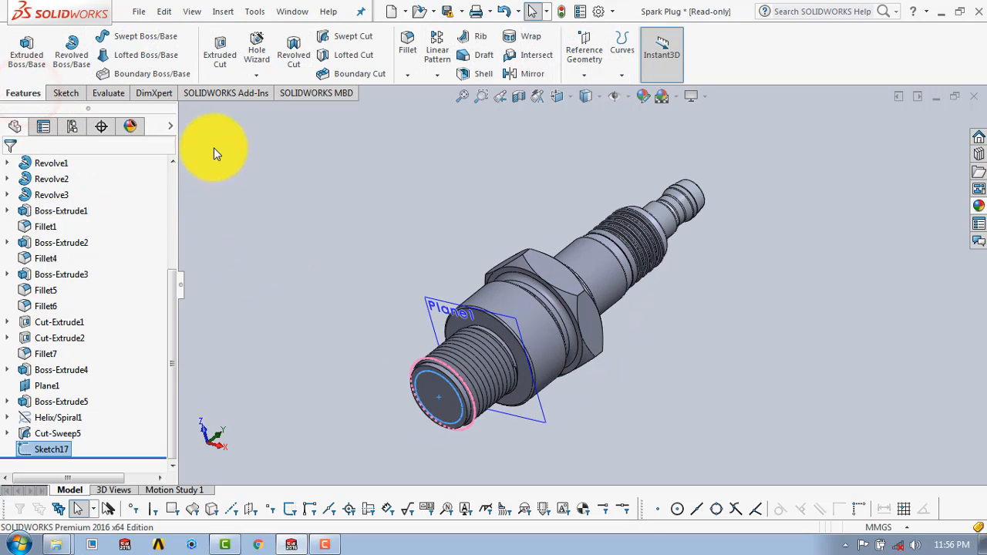
left_click(210, 50)
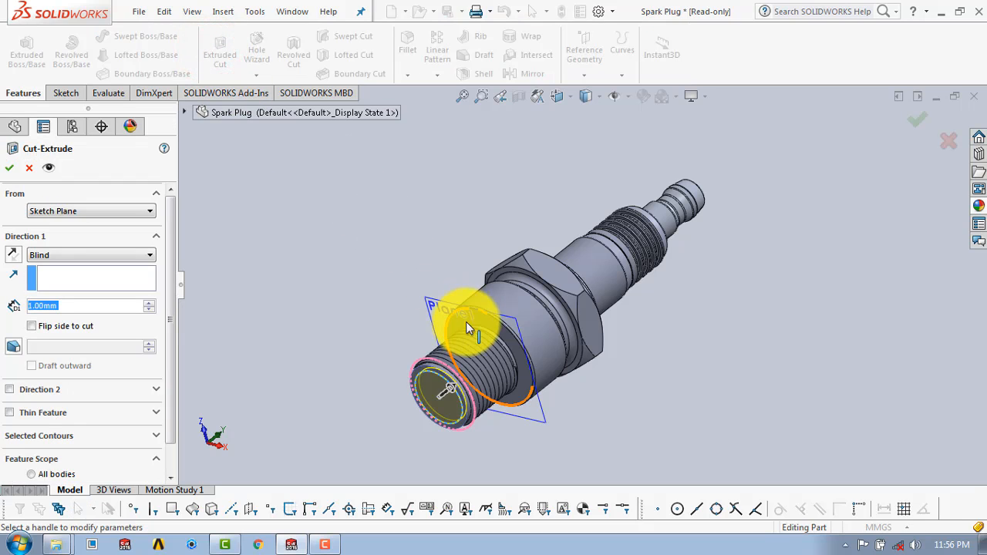
left_click(128, 262)
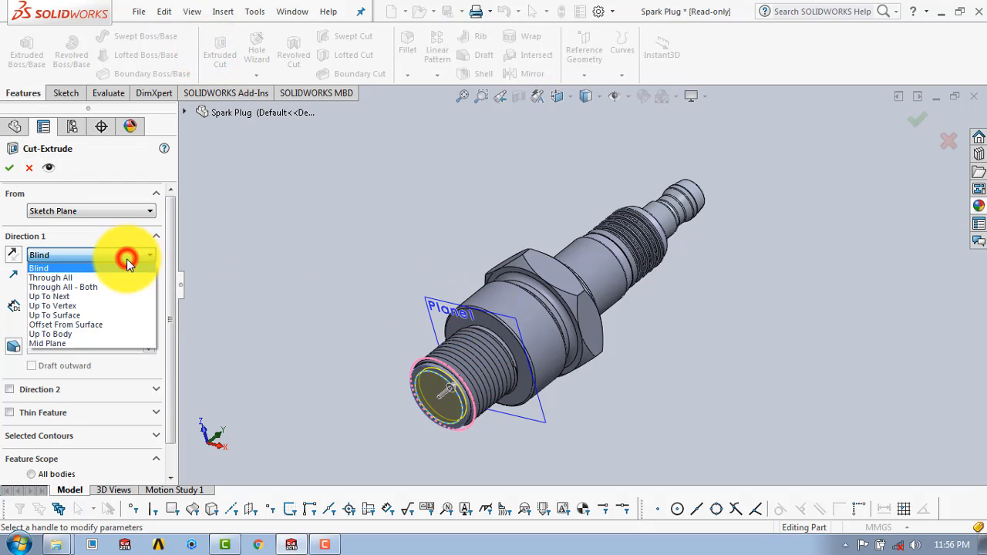
left_click(104, 315)
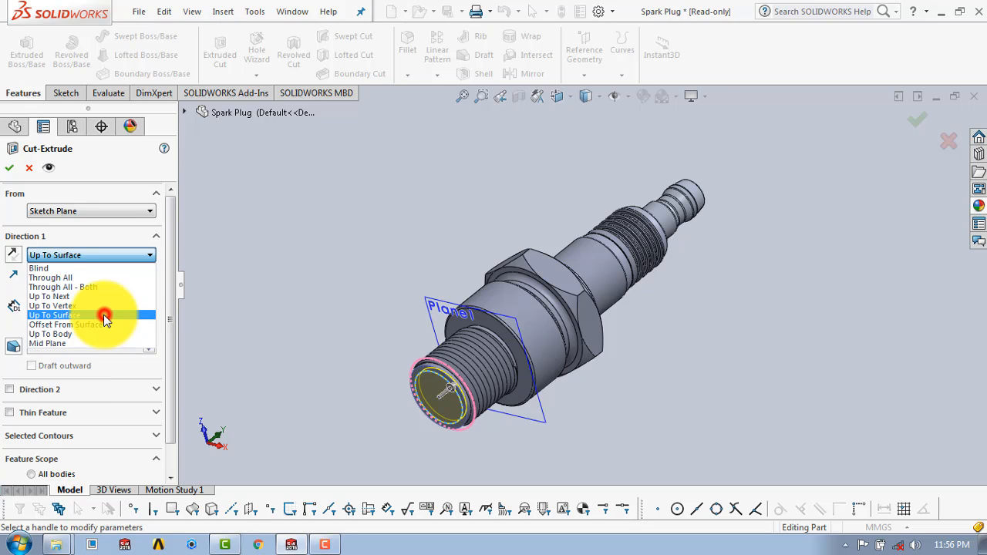
left_click(479, 318)
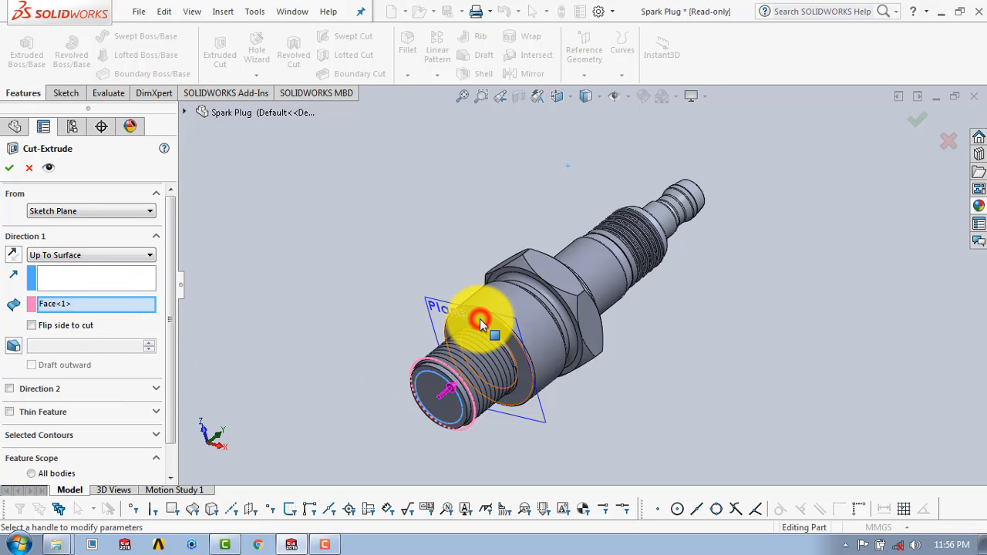
left_click(9, 168)
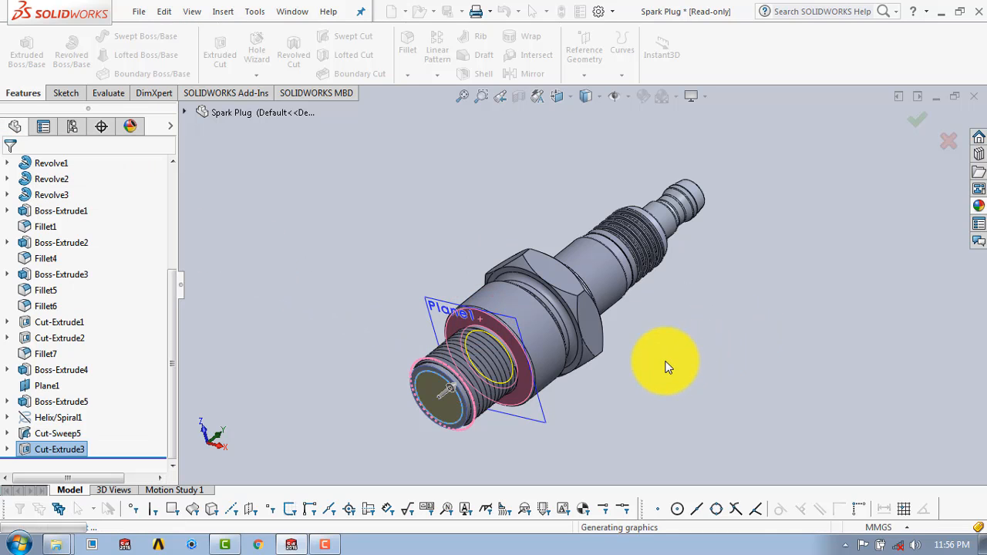
- Sketch a circle about 3.2 mm in diameter, centred on the origin, on the floor of the threaded boss's bore
middle_click_drag(597, 372, 612, 331)
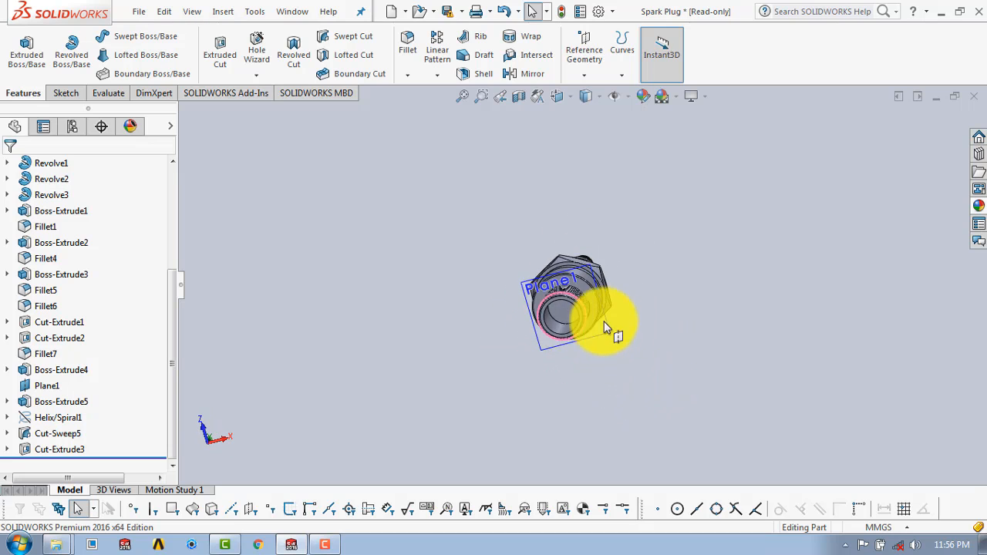
left_click(70, 93)
left_click(19, 46)
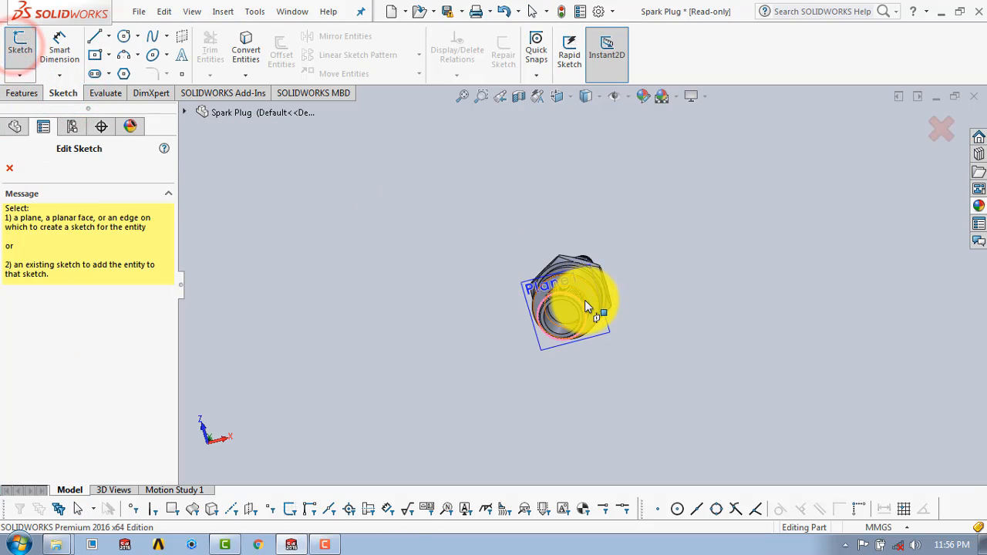
scroll(536, 320, "down", 5)
left_click(518, 319)
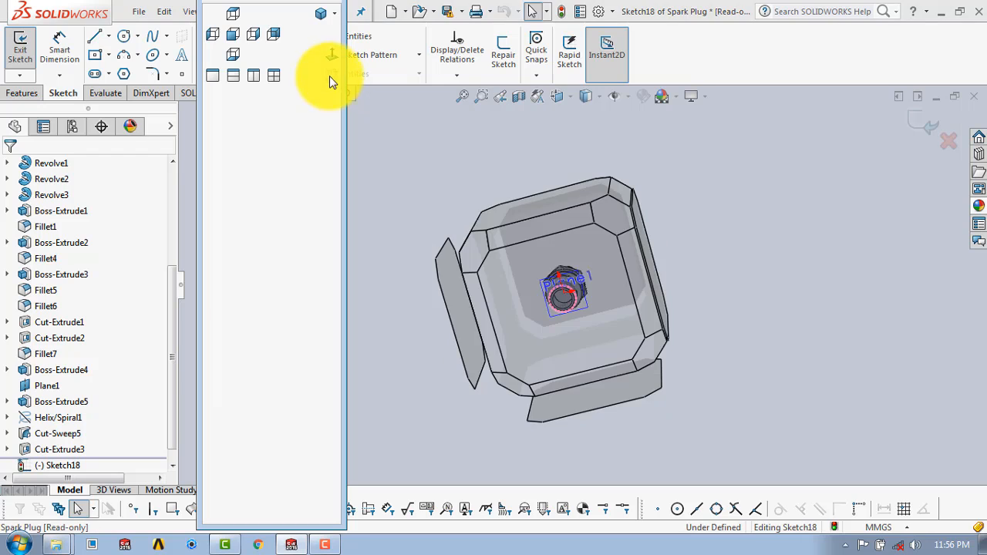
left_click(328, 57)
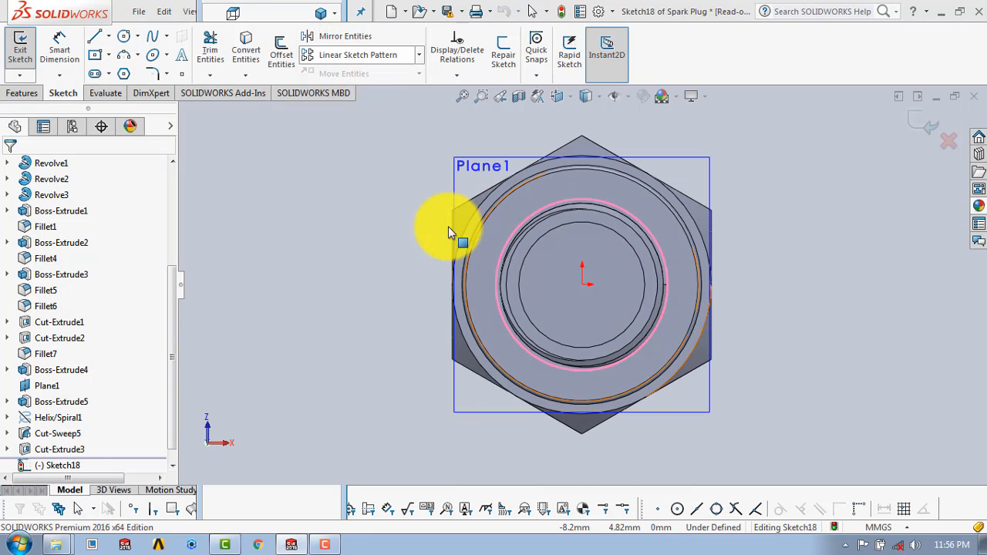
left_click(124, 36)
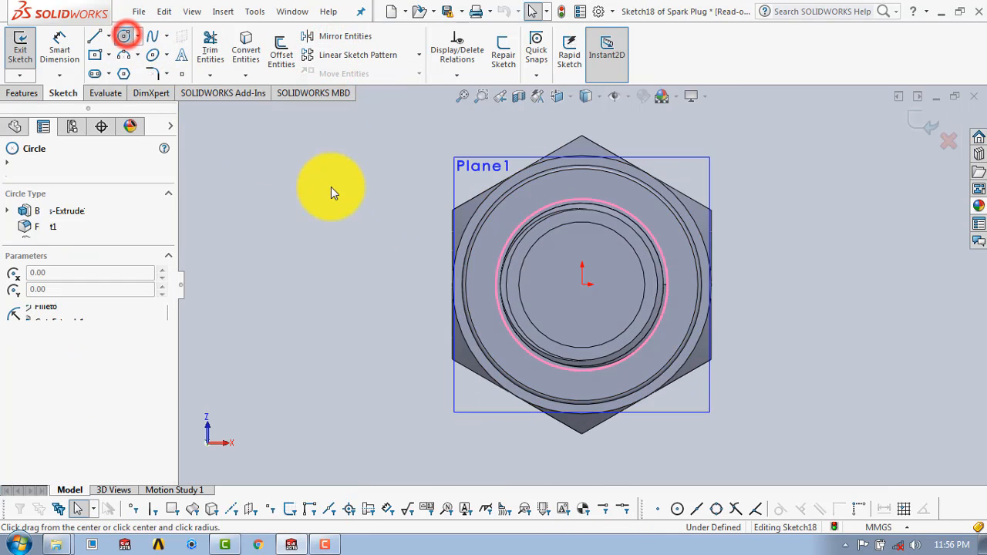
left_click(583, 284)
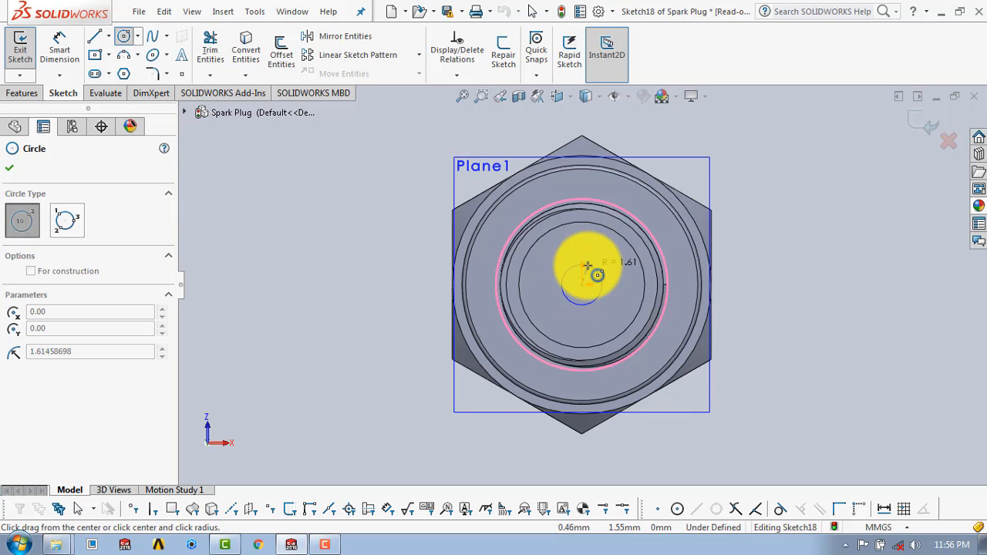
left_click(588, 266)
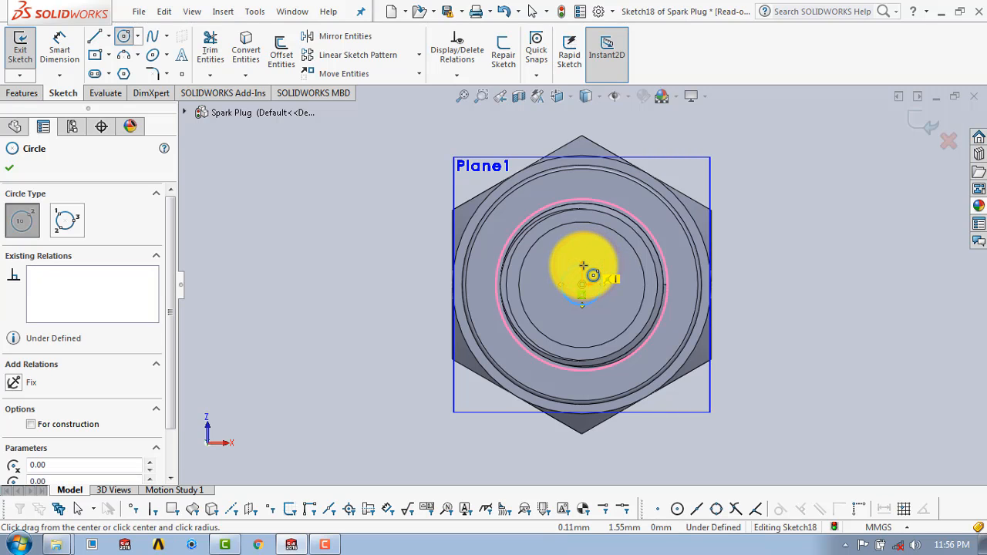
key("Escape")
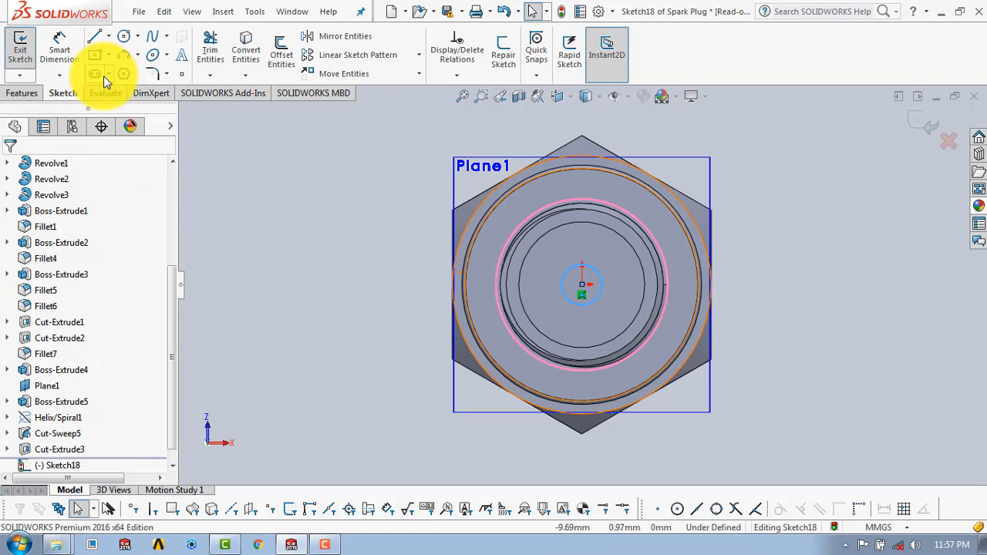
- Dimension the circle's diameter as 4.5 mm and exit the sketch
left_click(62, 48)
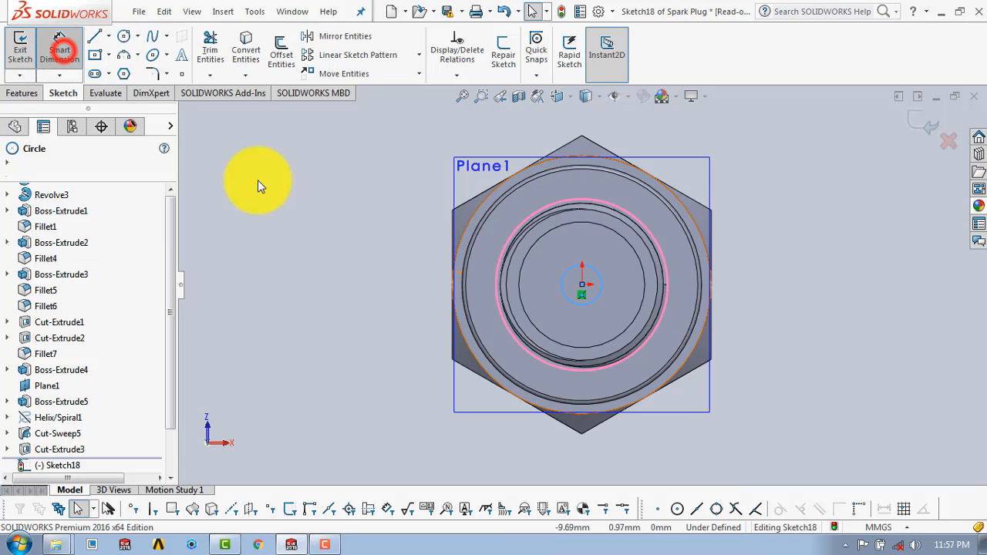
left_click(587, 269)
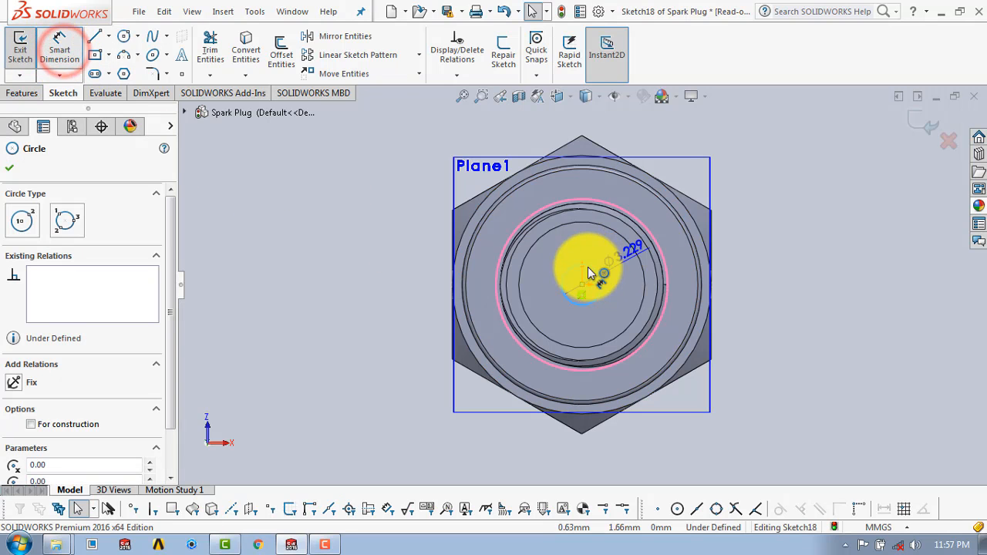
left_click(766, 290)
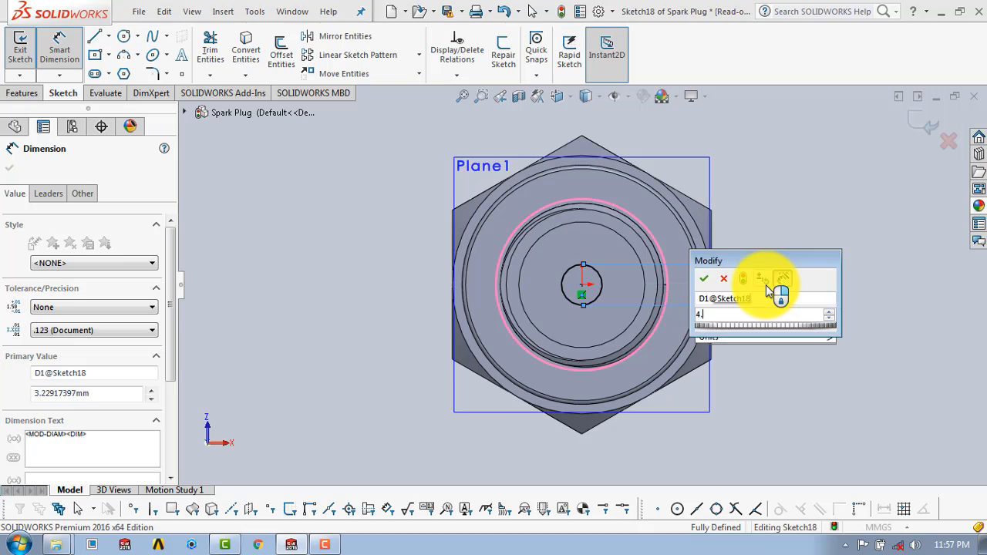
type("4.5")
key("Return")
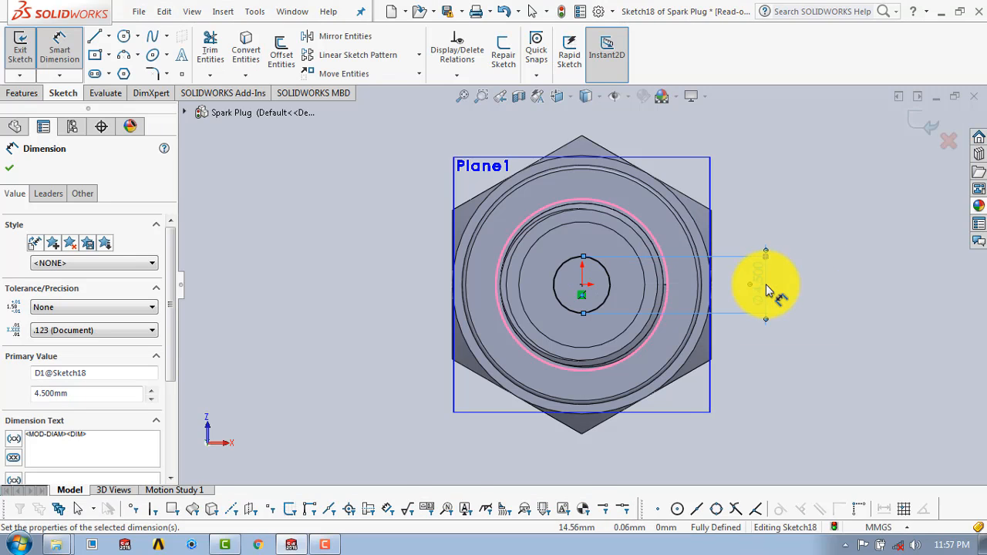
left_click(925, 120)
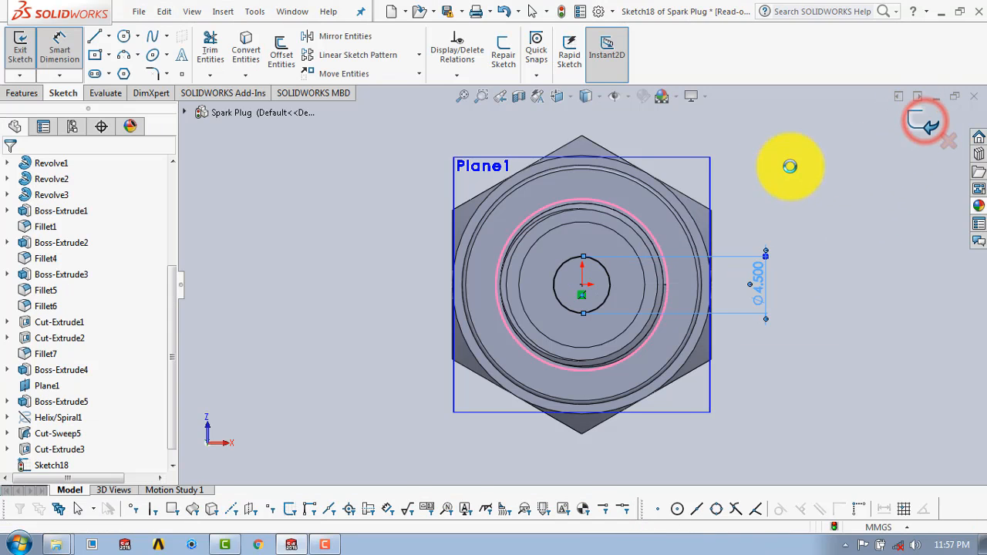
- Extrude the 4.5 mm circle as a merged boss using Offset From Surface, 1 mm from the threaded boss's annular end face
scroll(788, 200, "up", 4)
middle_click_drag(749, 221, 683, 253)
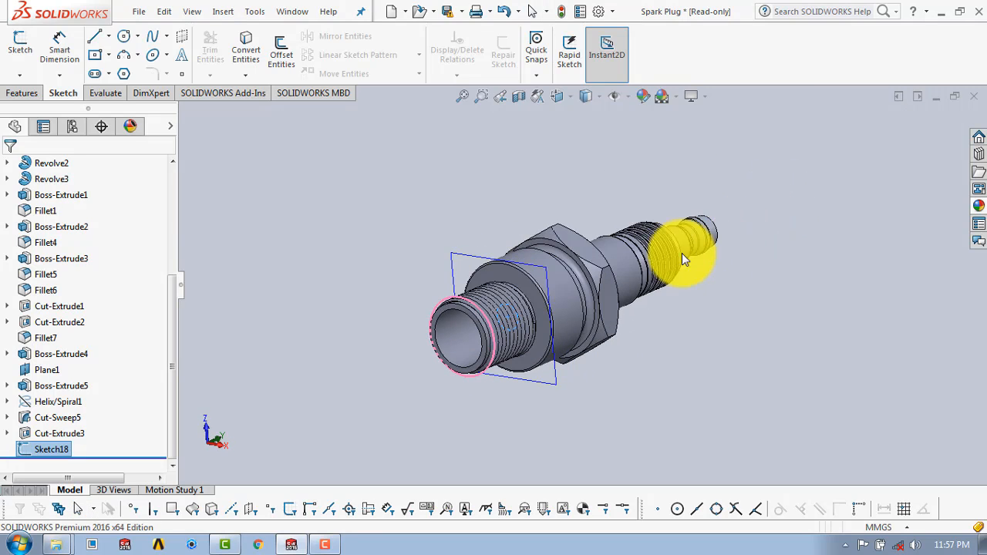
left_click(22, 93)
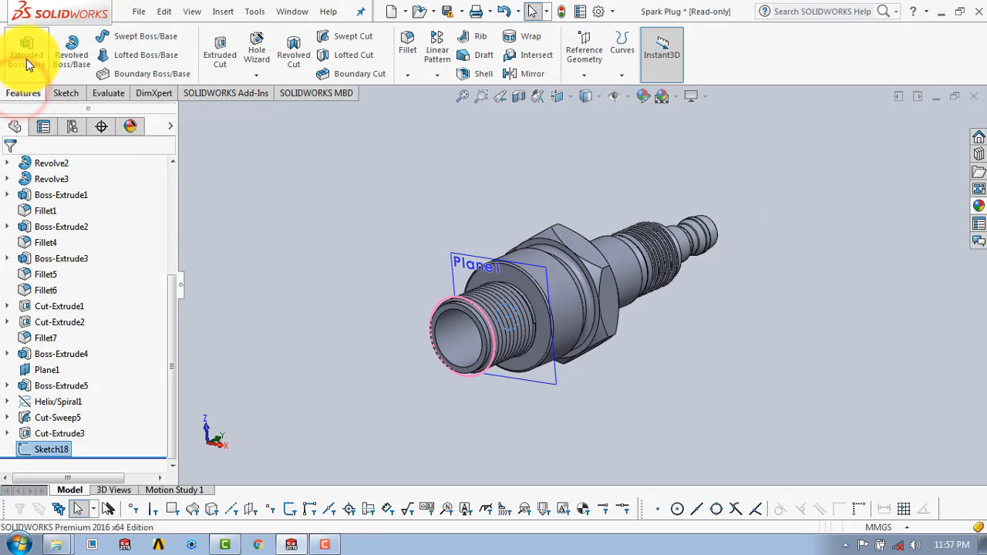
left_click(31, 52)
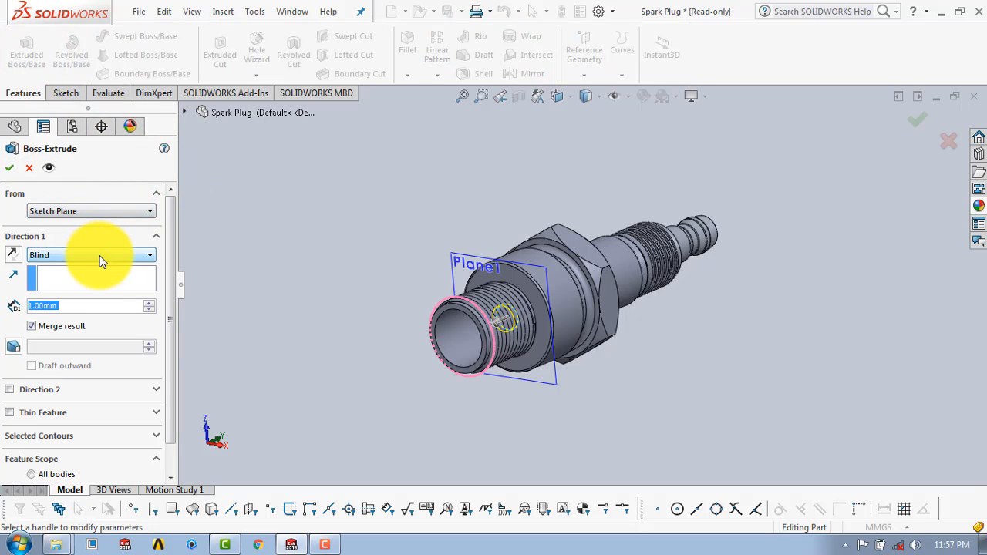
left_click(101, 257)
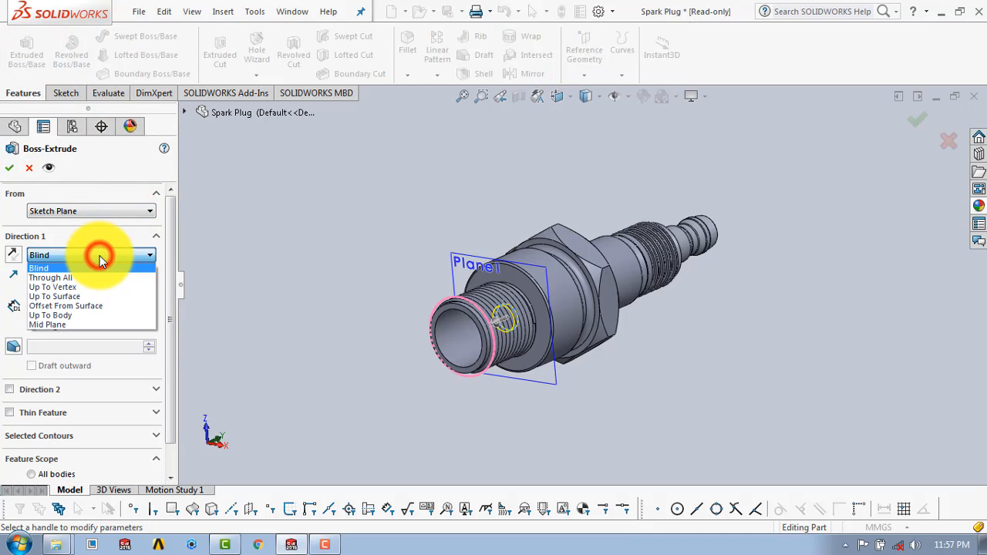
left_click(104, 304)
scroll(447, 317, "down", 5)
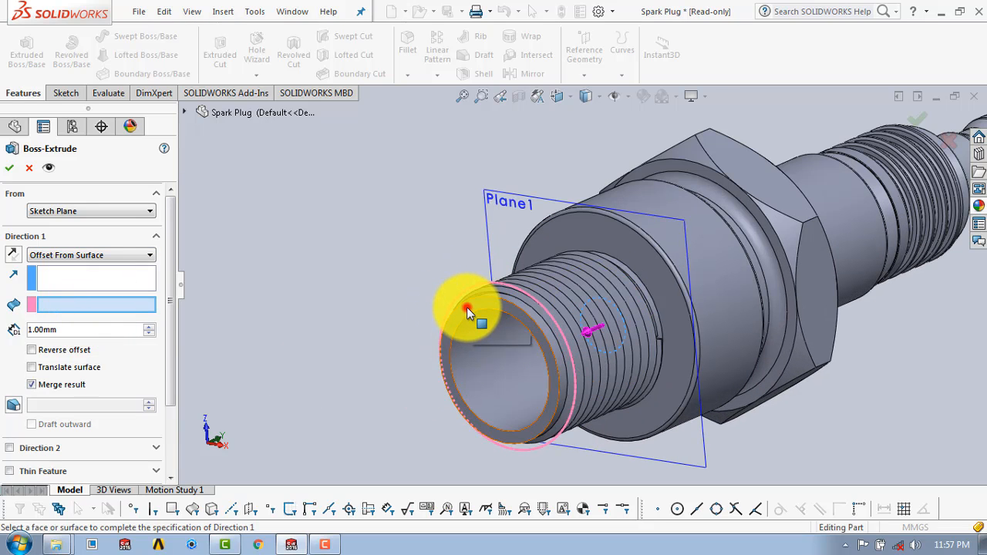
left_click(466, 307)
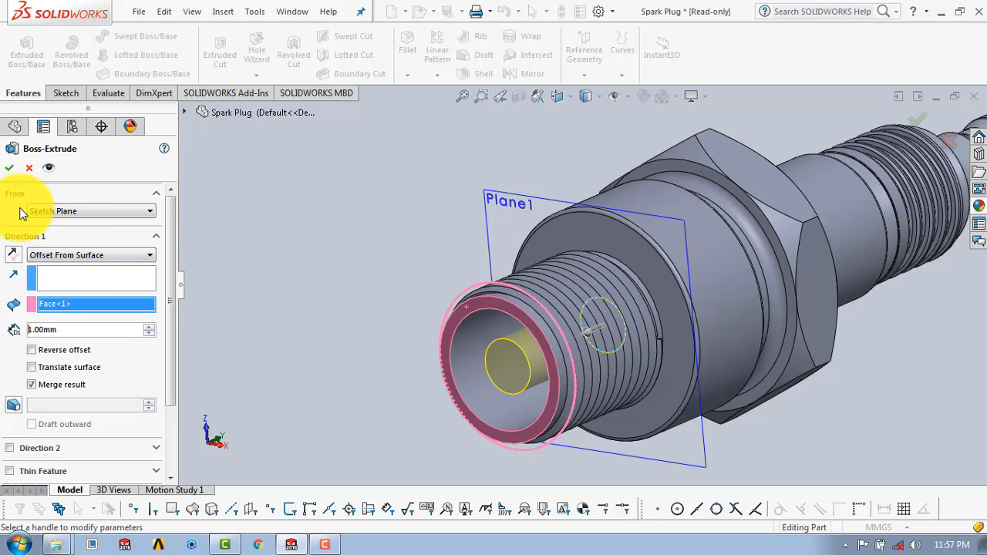
left_click(9, 167)
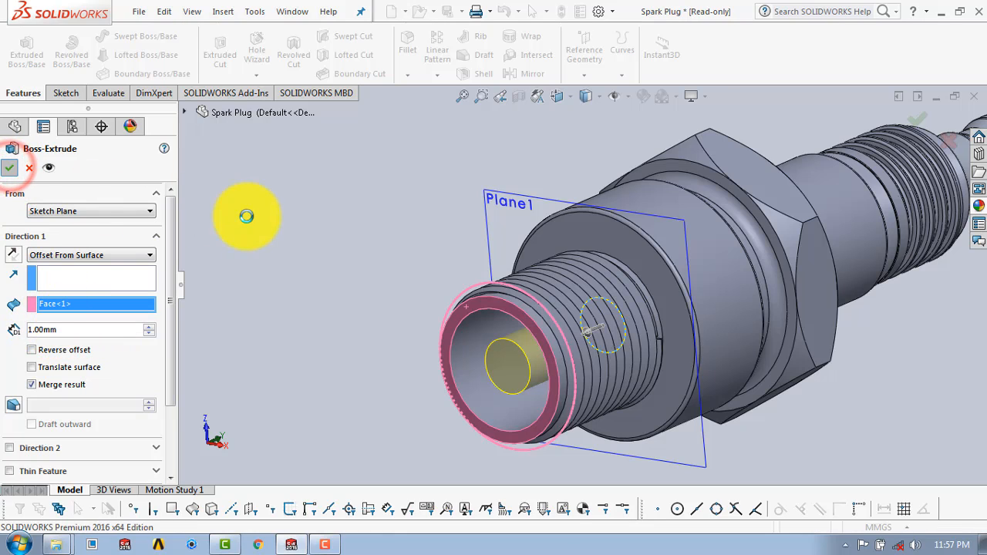
left_click(403, 196)
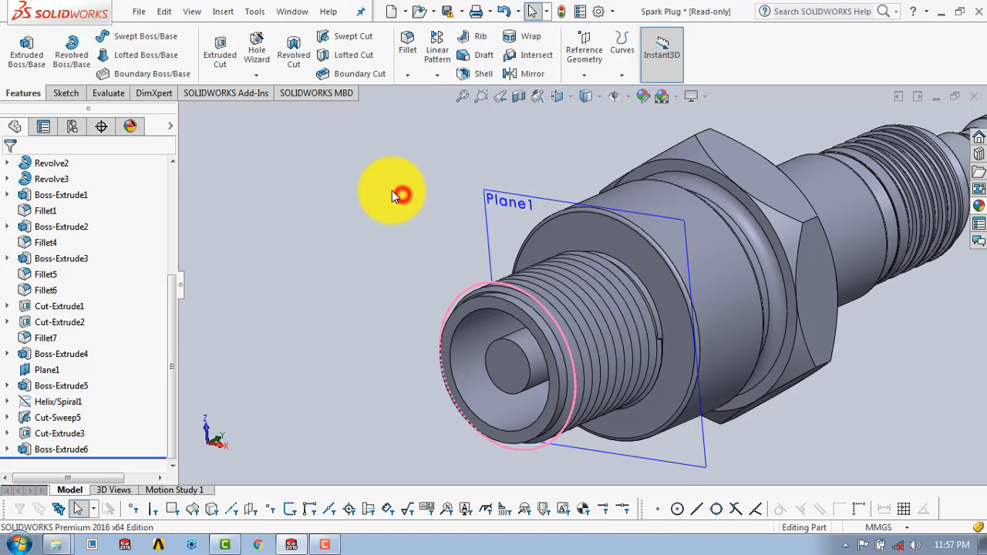
- Sketch a circle about 2.5 mm in diameter, centred on the origin, on the end face of the pin inside the bore
left_click(64, 93)
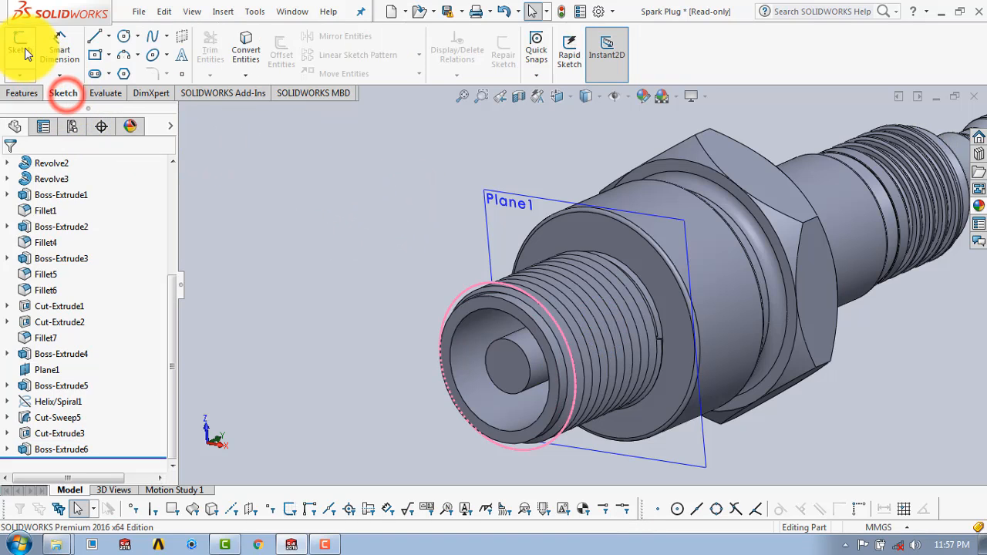
left_click(20, 45)
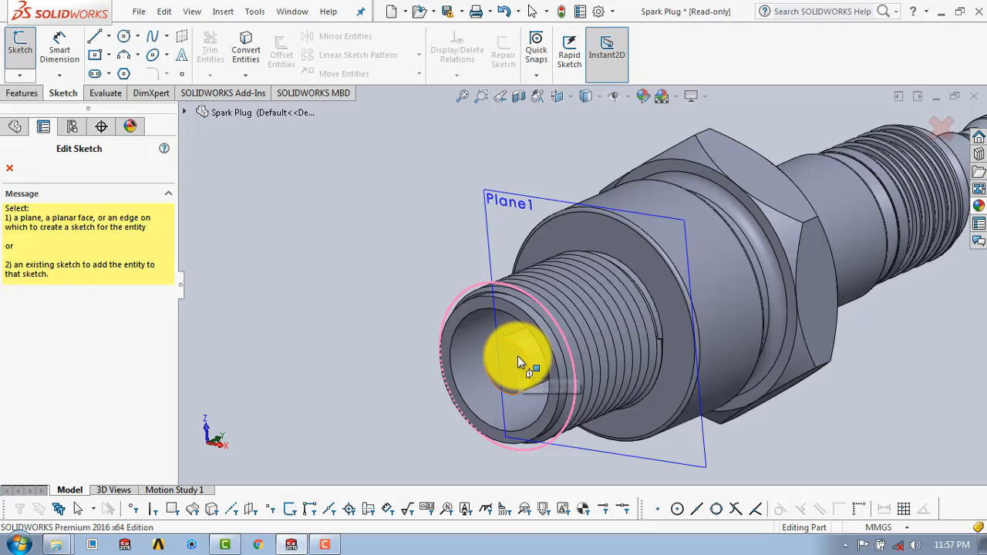
left_click(518, 356)
key("space")
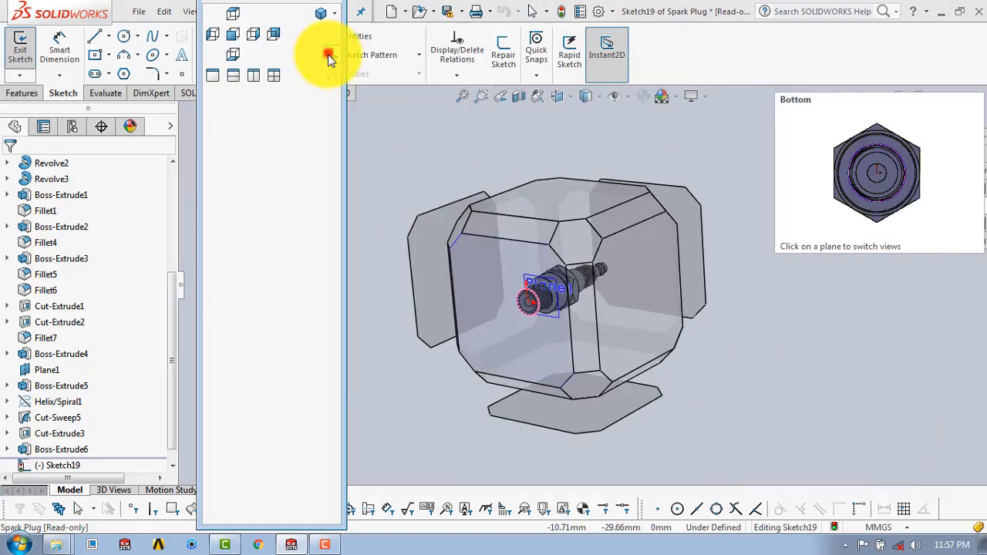
left_click(326, 55)
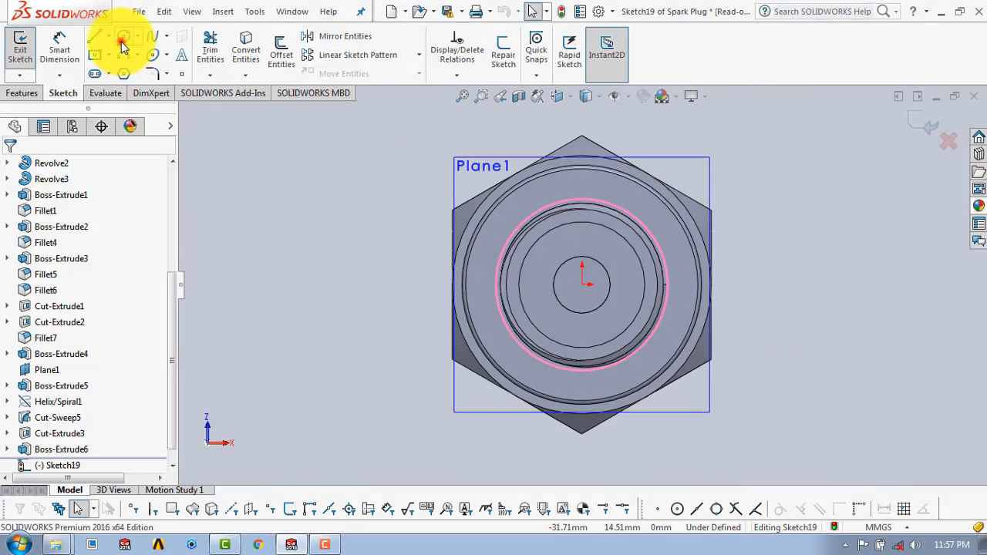
left_click(122, 39)
left_click(582, 283)
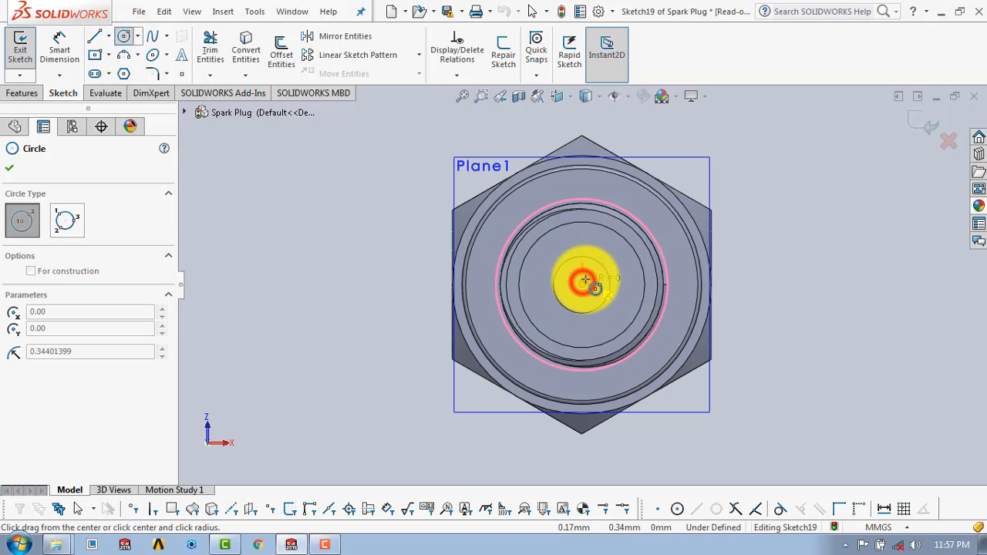
left_click(590, 270)
key("Escape")
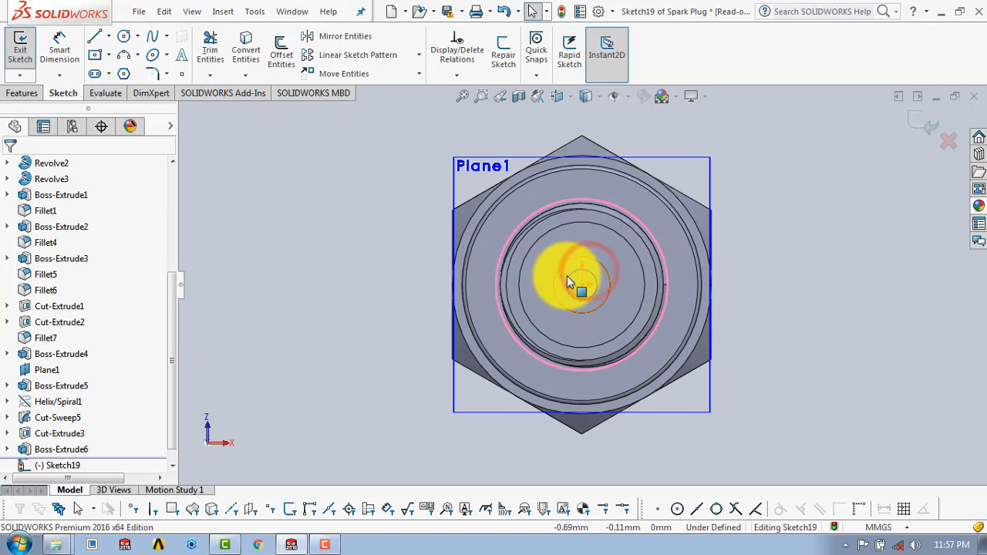
- Dimension the circle on the pin's end face as 1.4 mm in diameter and exit the sketch
left_click(54, 45)
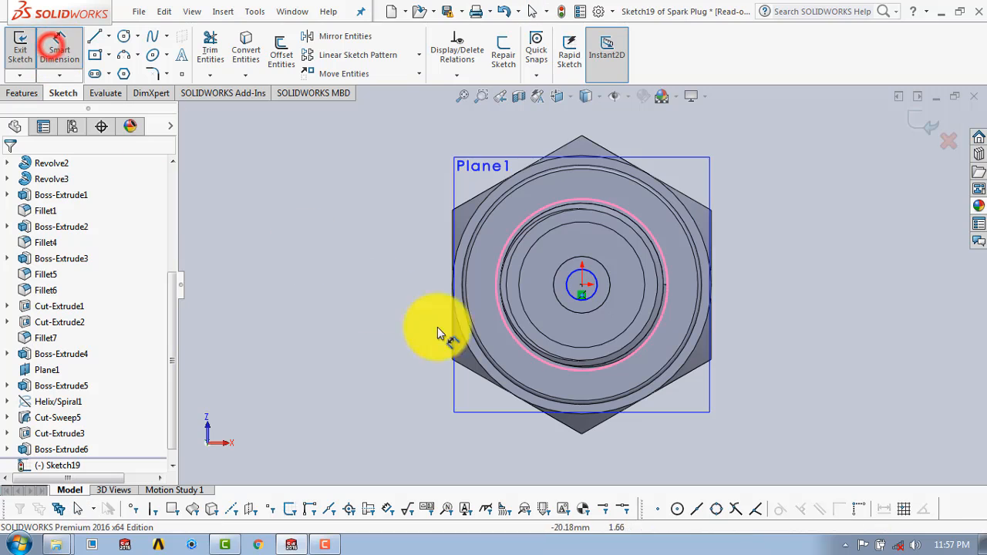
left_click(596, 277)
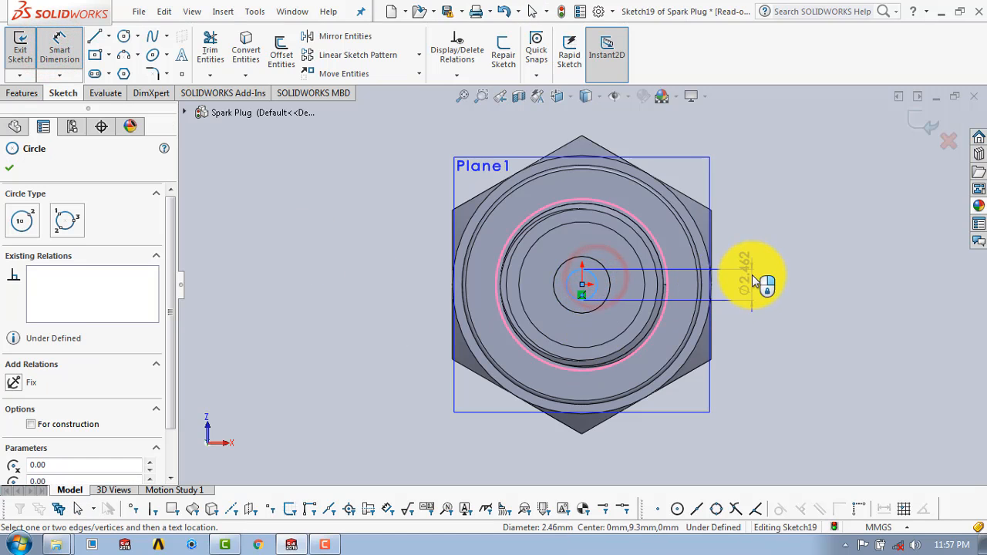
left_click(761, 285)
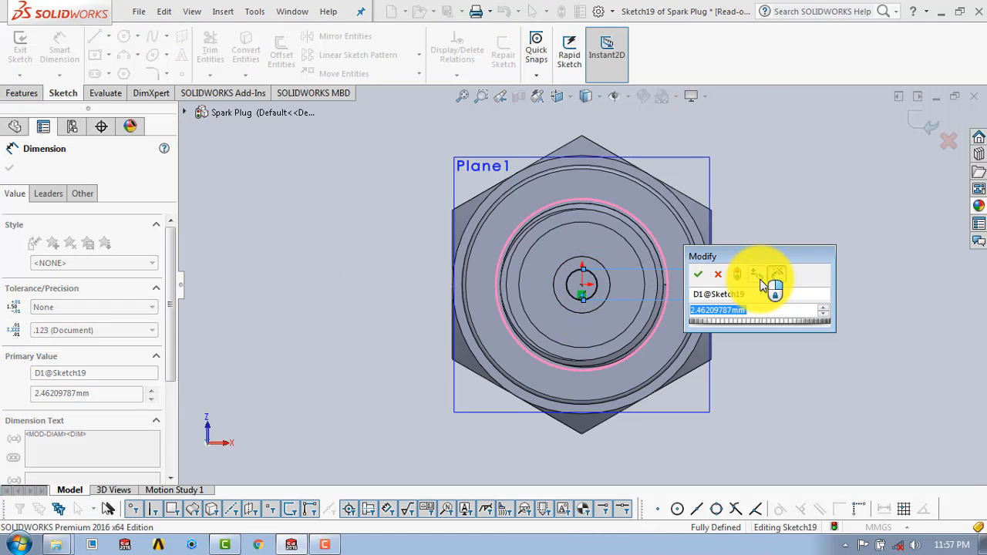
type("1.4")
key("Return")
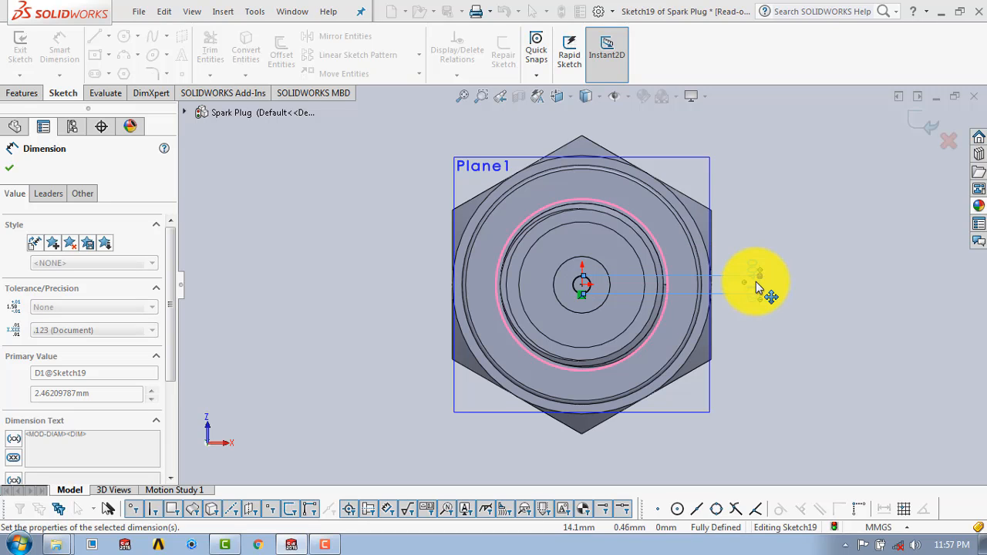
left_click(931, 123)
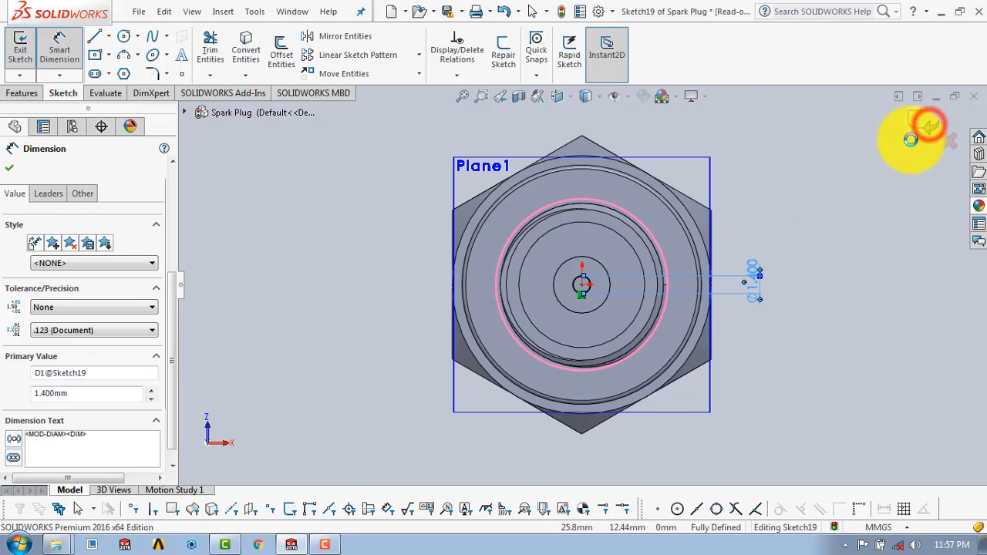
- Extrude the 1.4 mm circle outward from the pin's end face as a 1 mm Blind boss with merged result
left_click(23, 94)
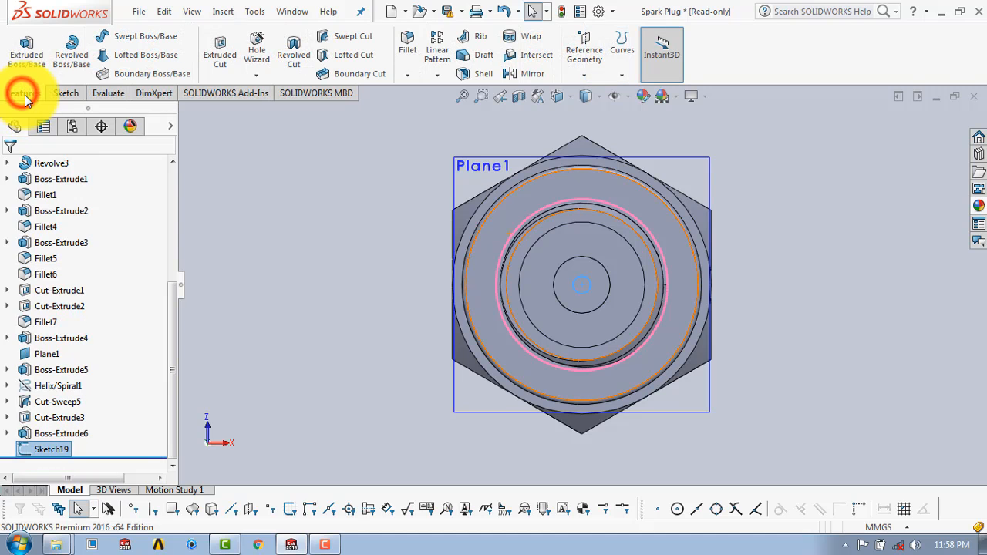
left_click(33, 56)
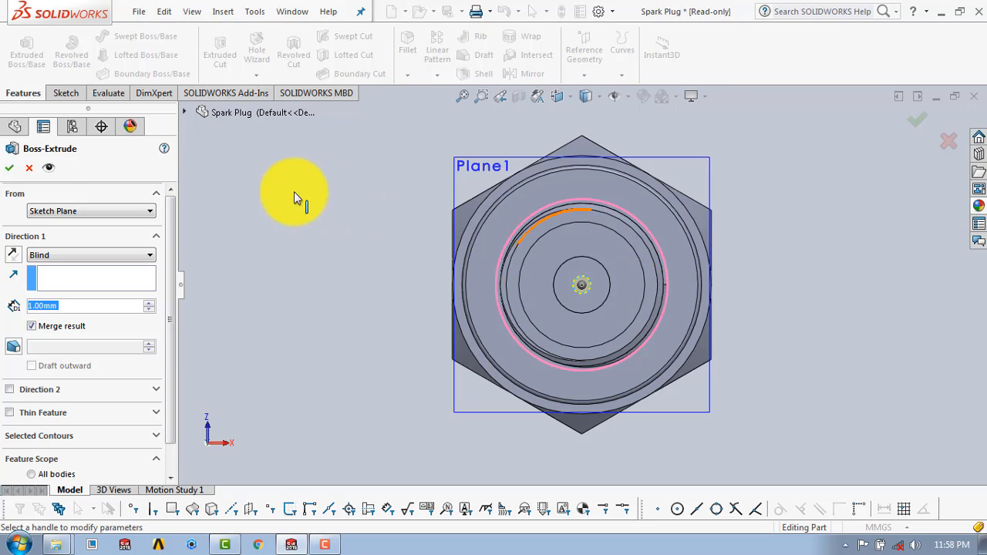
left_click(14, 167)
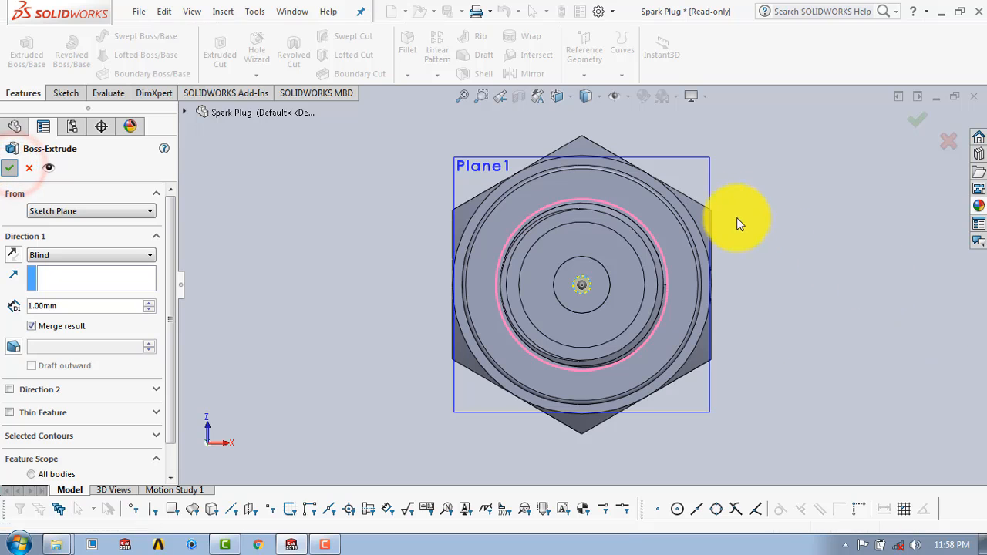
- Start a new sketch on the Front Plane and orient the view normal to it
left_click(774, 218)
scroll(732, 243, "up", 6)
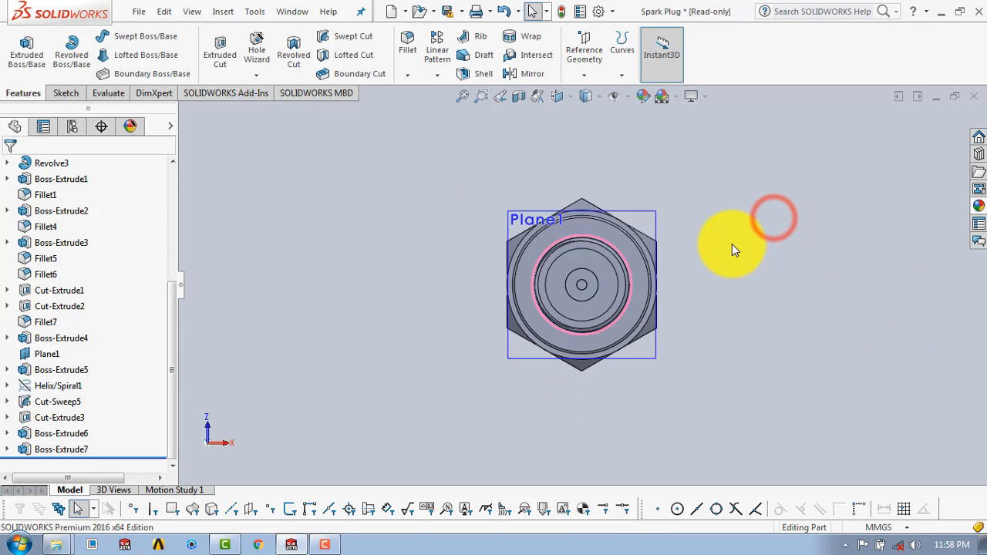
middle_click_drag(624, 282, 589, 328)
scroll(588, 328, "down", 8)
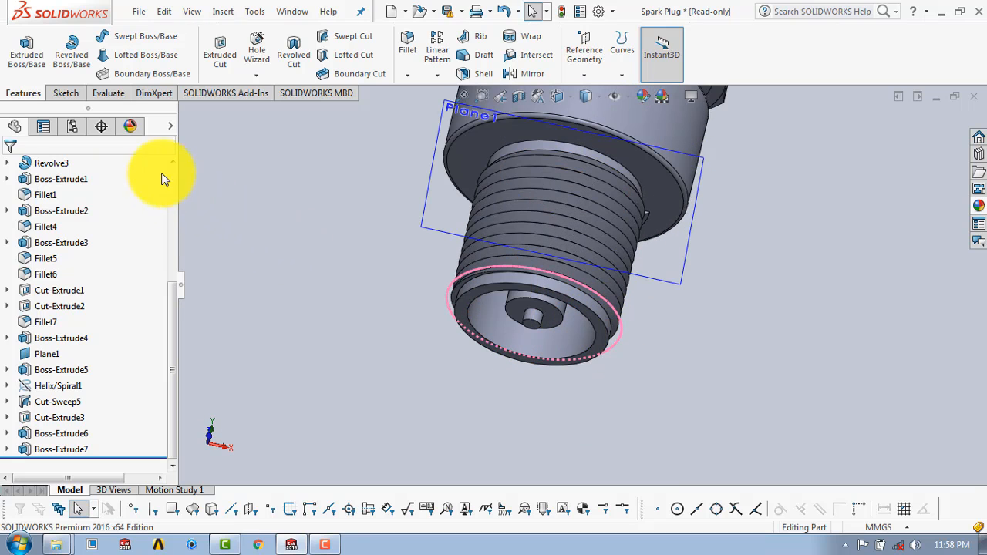
left_click(78, 96)
left_click(17, 41)
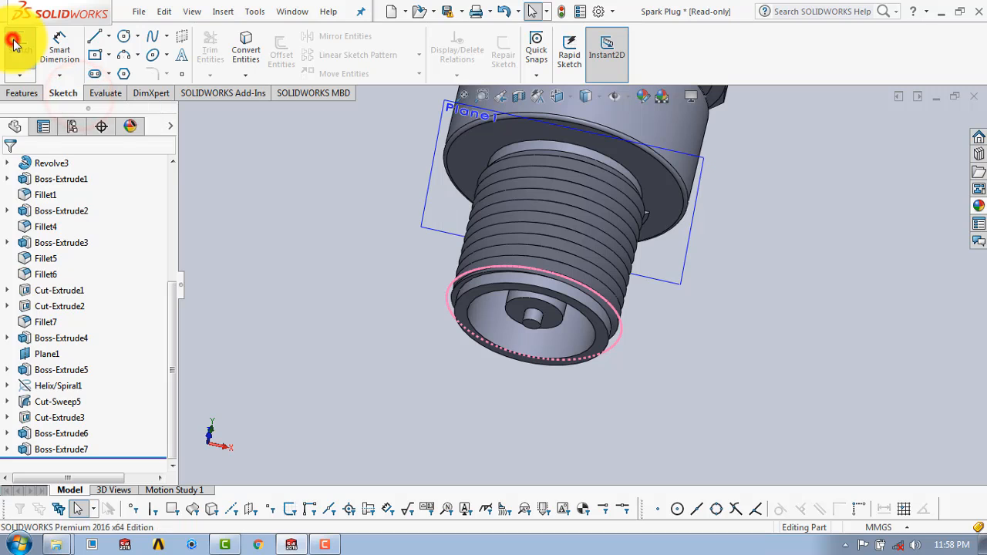
left_click(186, 112)
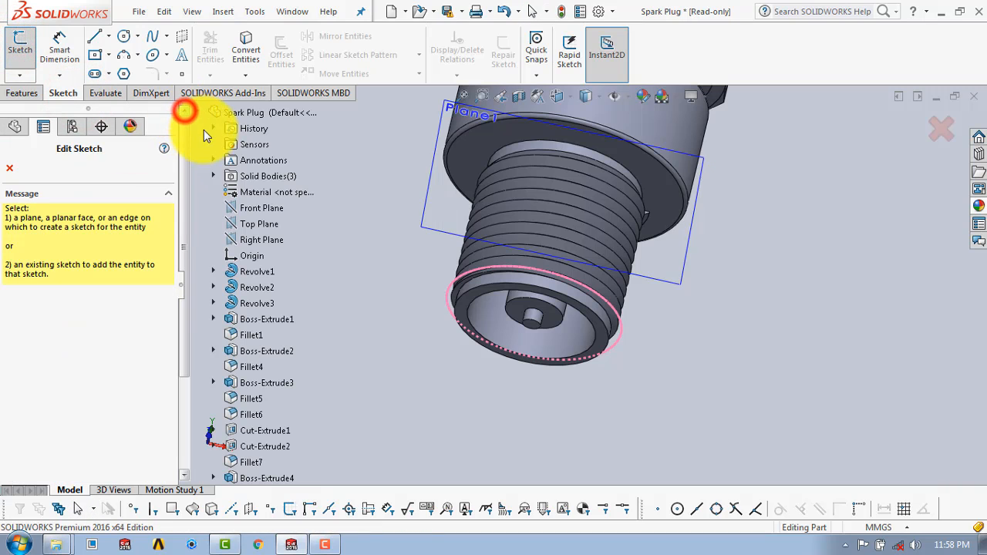
left_click(265, 208)
key("space")
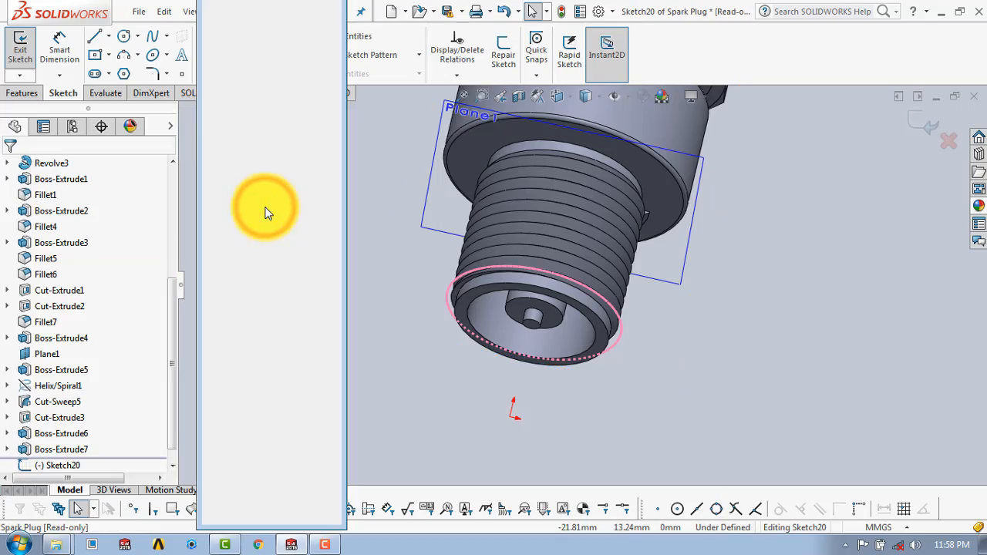
left_click(328, 61)
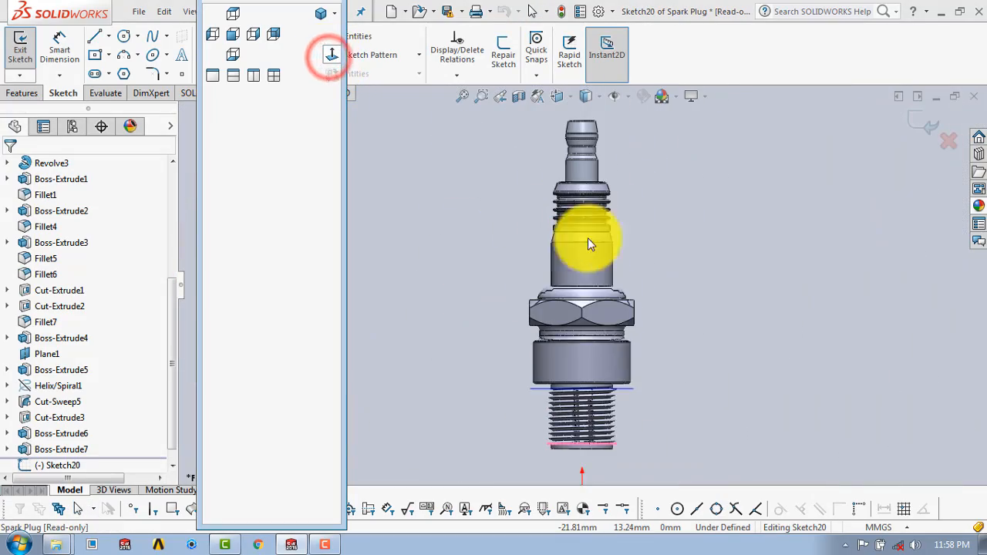
- Convert the outer edge of the threaded boss's free end face into a sketch line
scroll(594, 455, "down", 4)
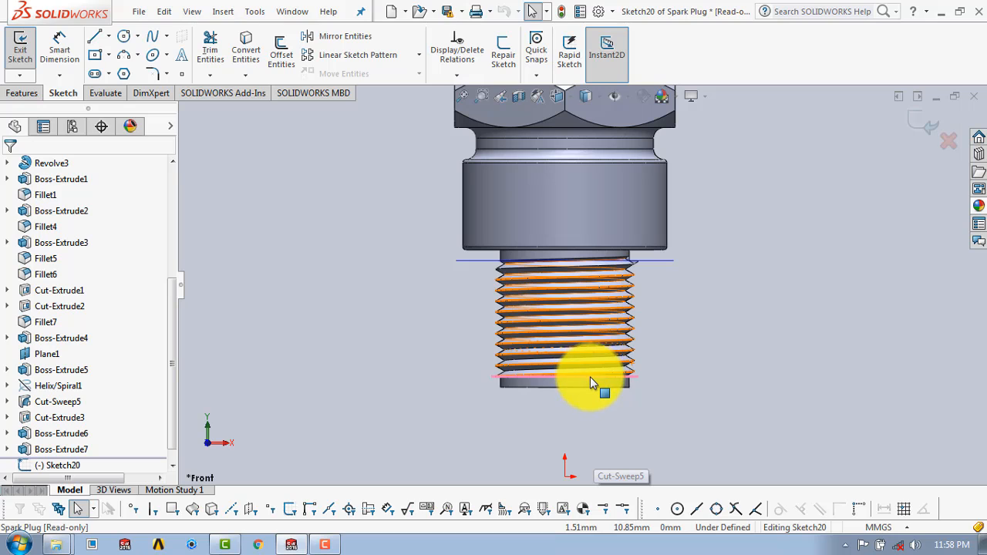
scroll(609, 392, "down", 3)
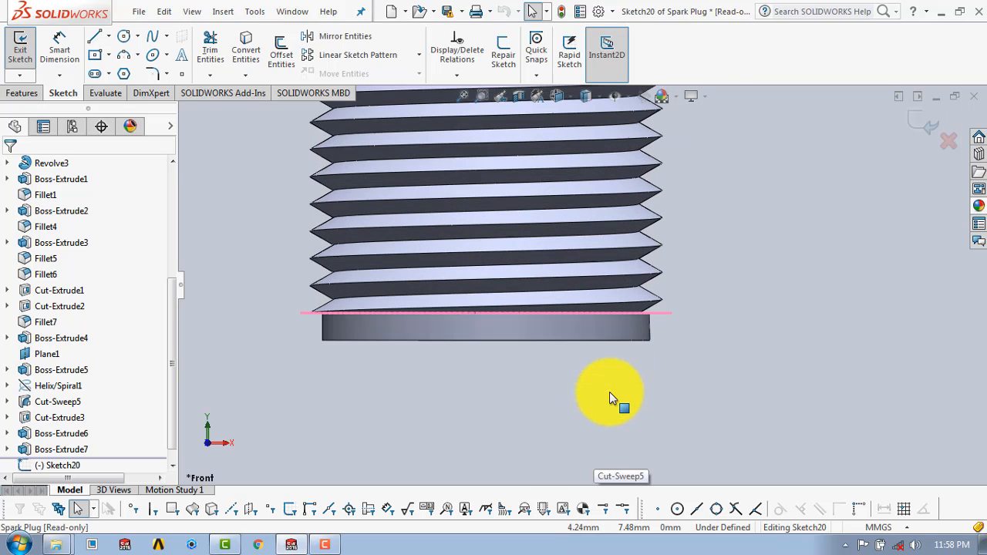
left_click(625, 341)
right_click(626, 341)
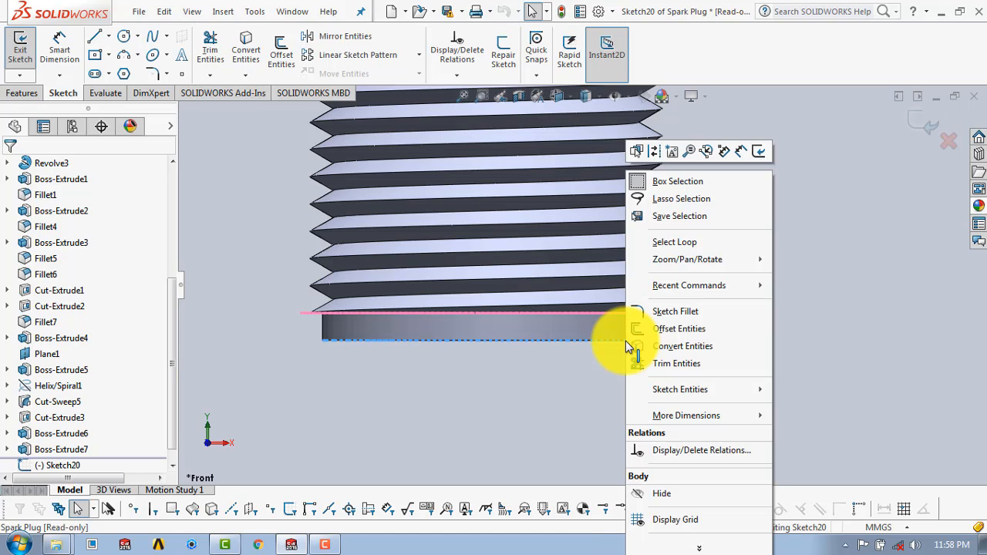
left_click(669, 346)
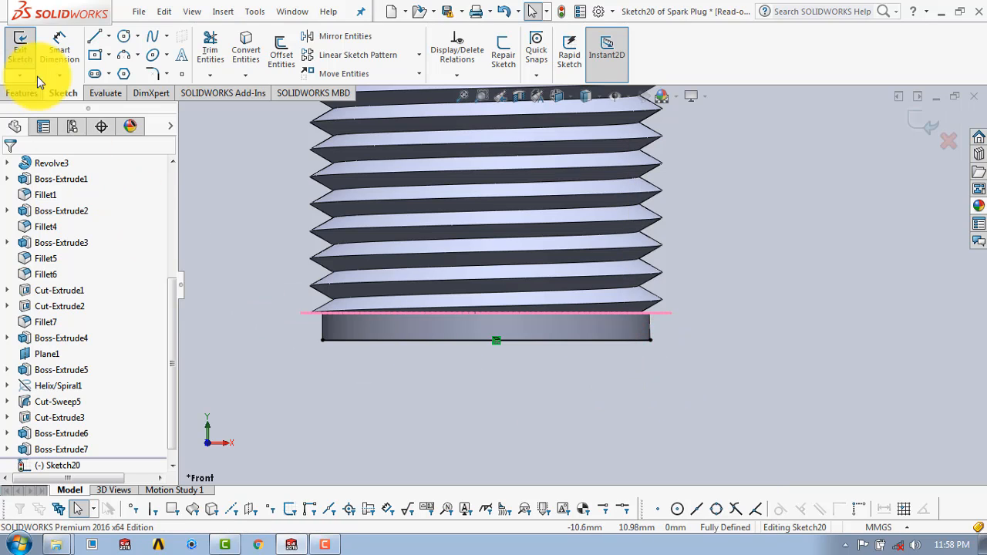
left_click(95, 36)
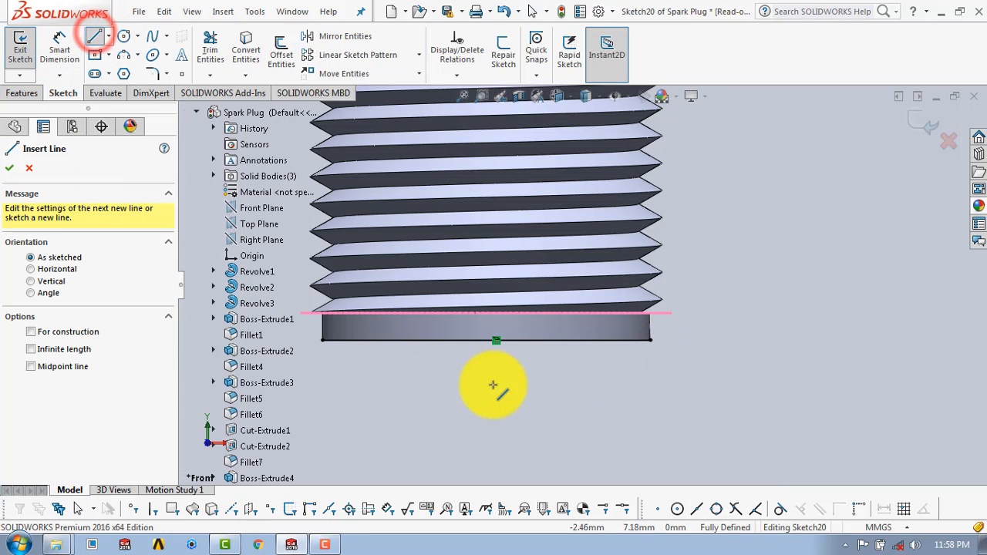
left_click(650, 341)
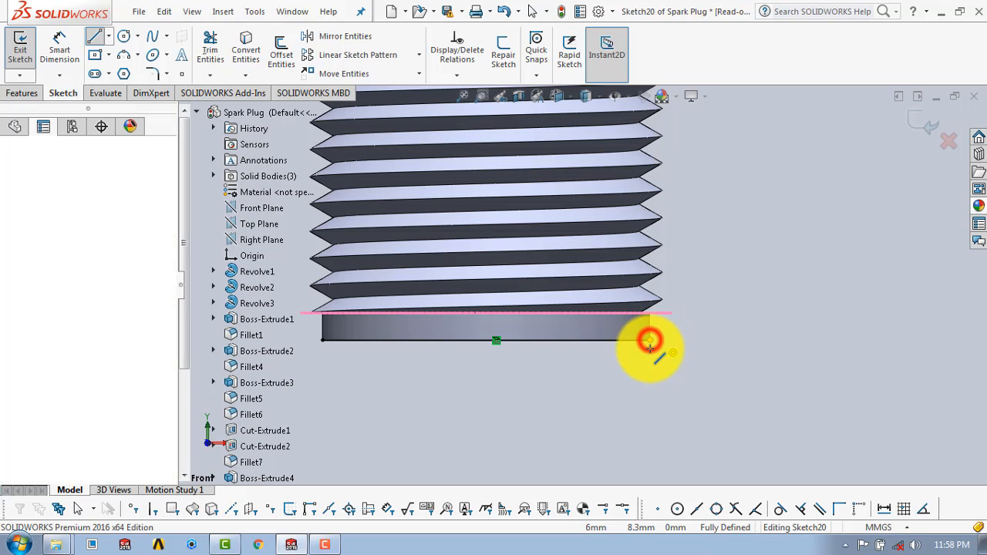
key("Escape")
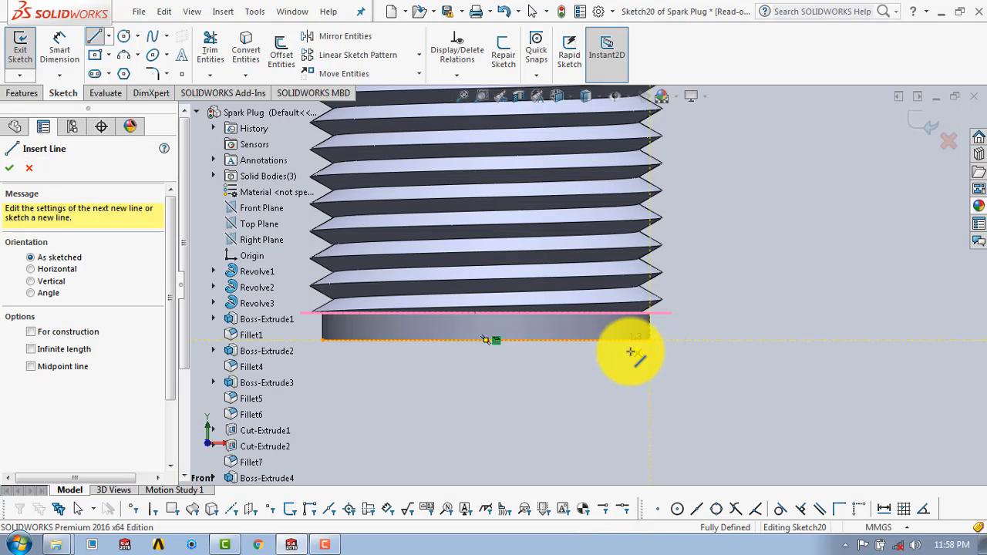
key("Escape")
- Sketch an L-shaped electrode profile below the converted edge, with an outer leg about 1.4 mm long and an arm about 0.5 mm thick
left_click(90, 33)
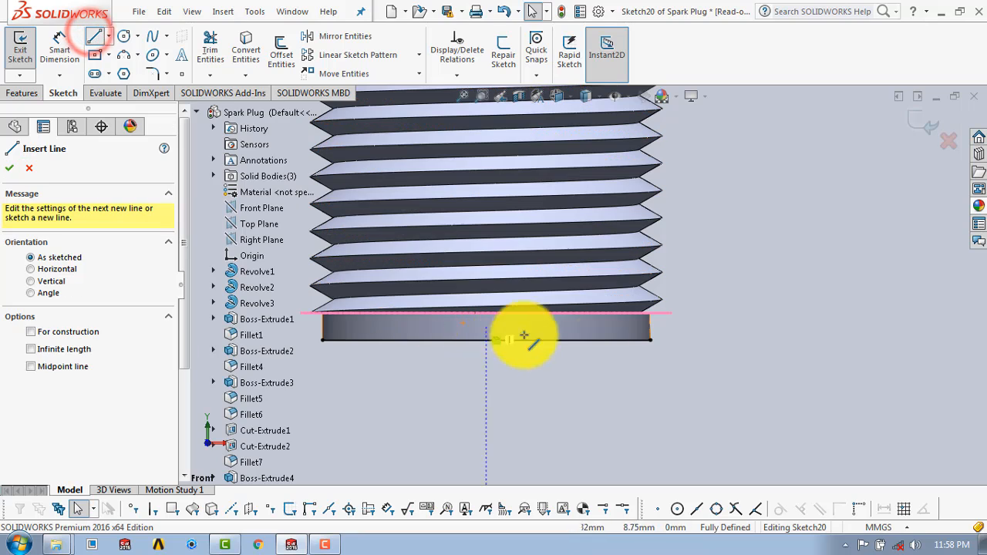
left_click(642, 340)
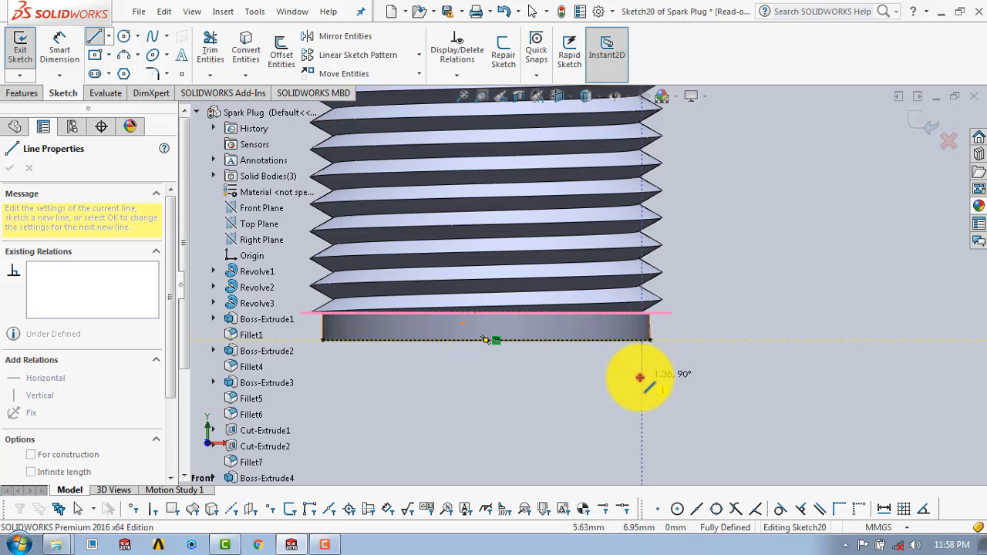
left_click(640, 377)
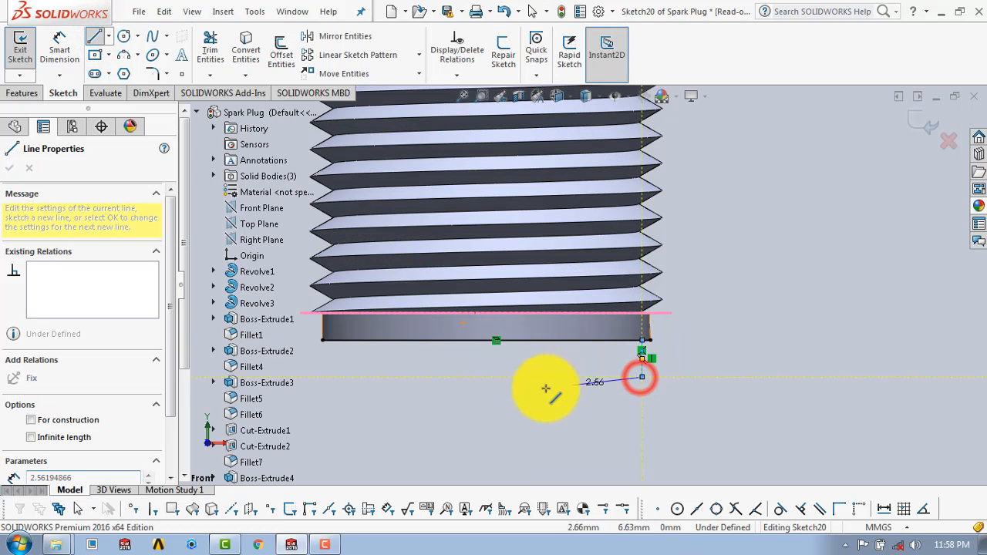
left_click(478, 377)
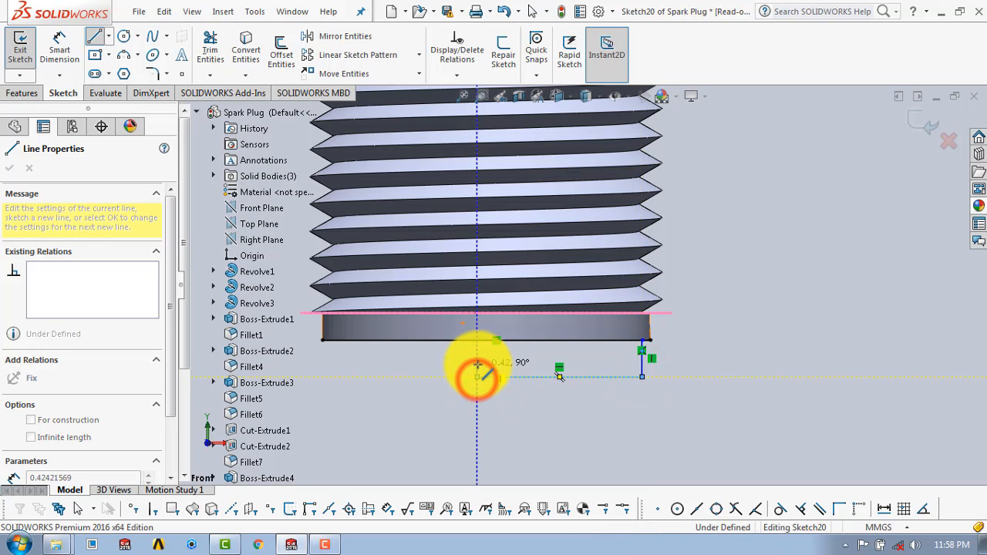
left_click(478, 364)
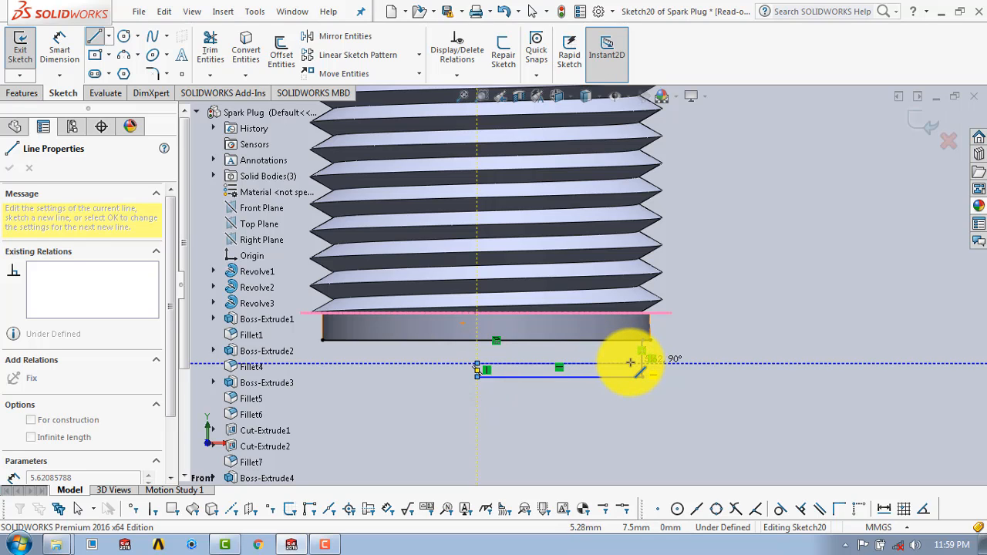
left_click(631, 363)
left_click(630, 339)
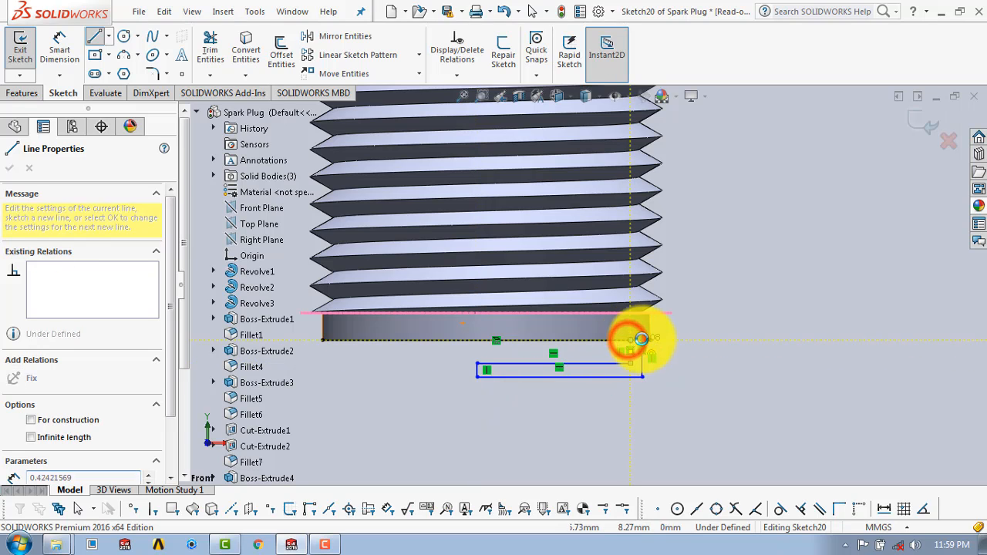
key("Escape")
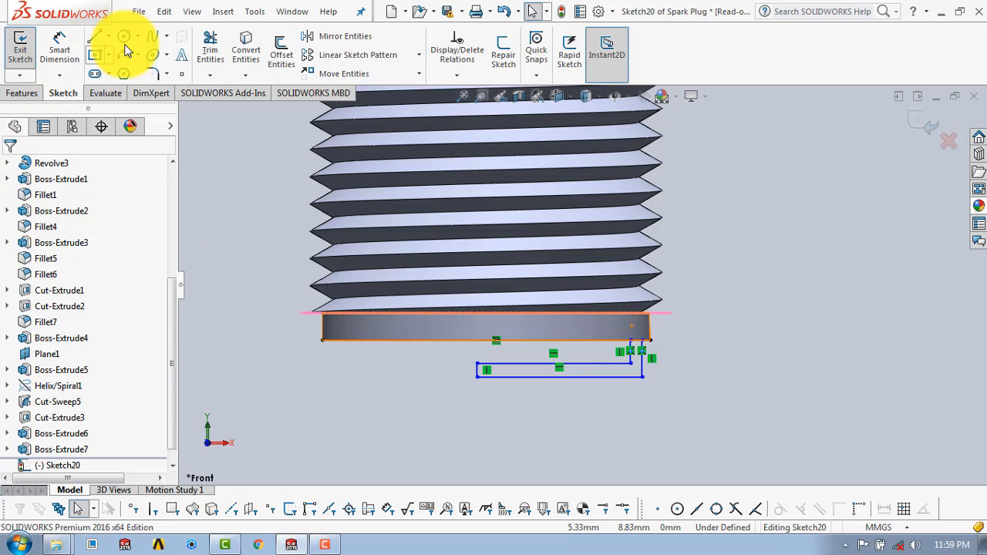
- Power-trim the long portion of the converted edge on the inner side of the L-shaped profile
left_click(210, 43)
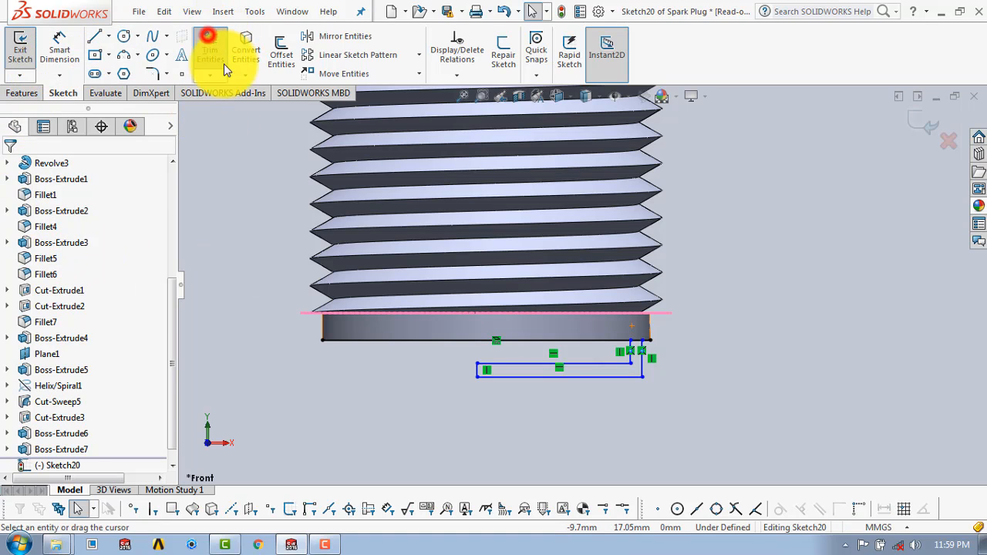
left_click(518, 351)
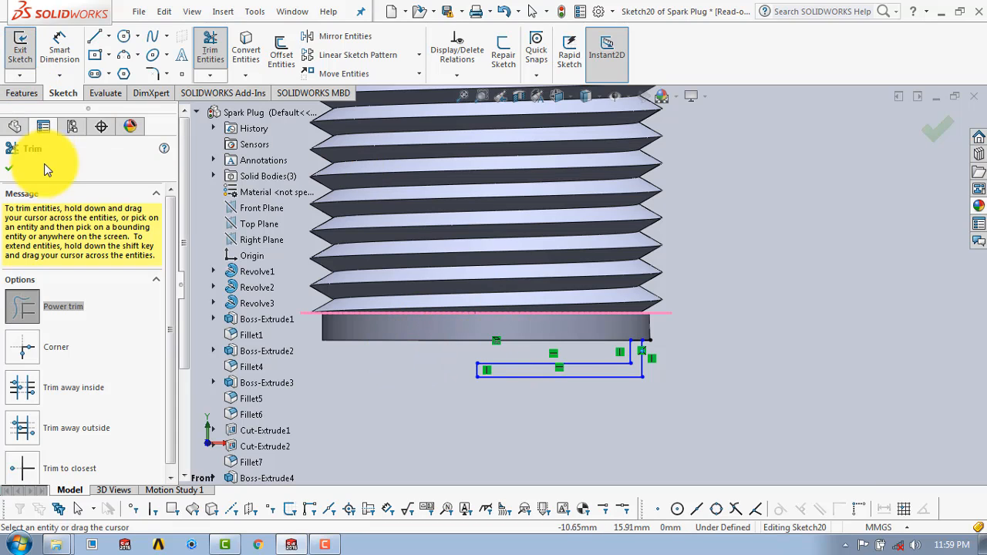
left_click(8, 168)
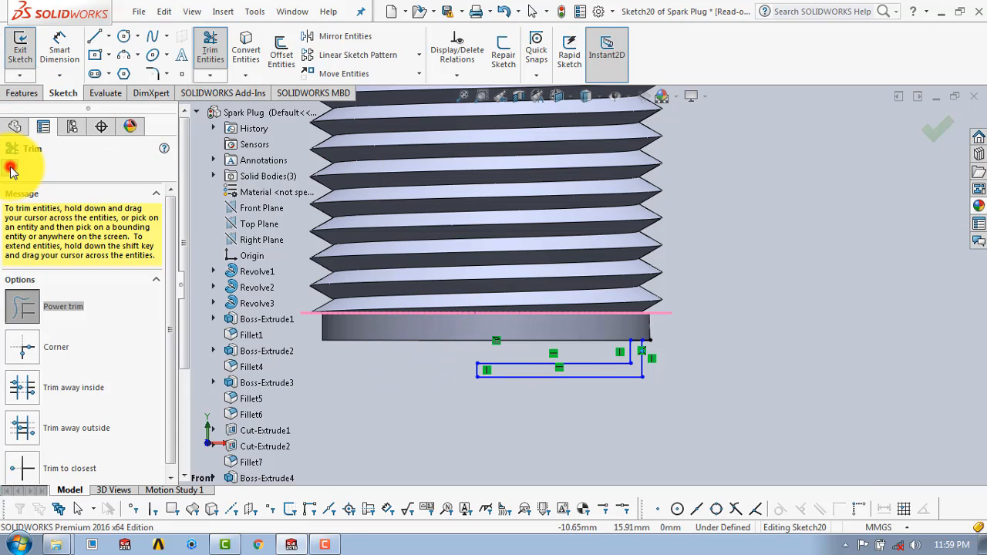
- Dimension the short vertical end line of the horizontal arm as 0.5 mm
left_click(59, 46)
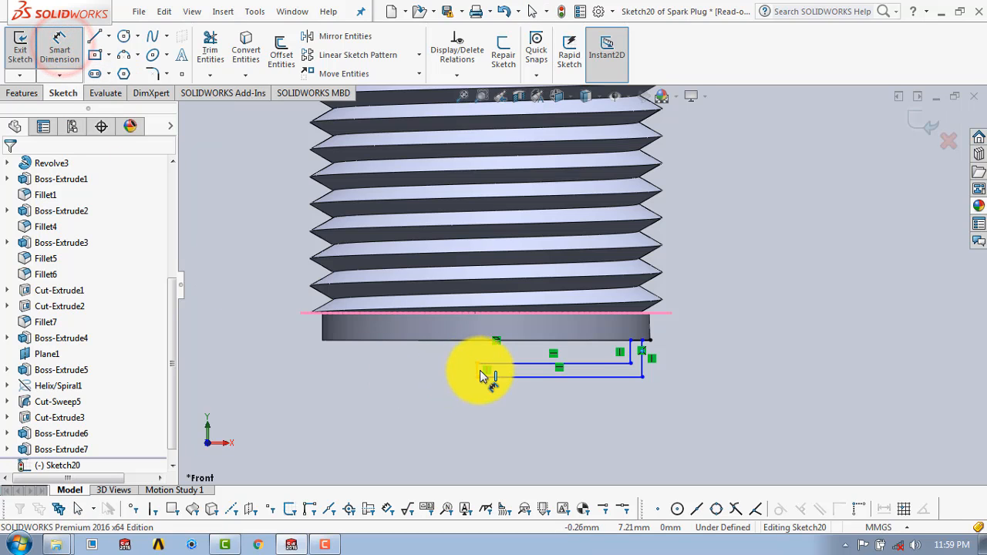
scroll(486, 367, "down", 4)
left_click(509, 340)
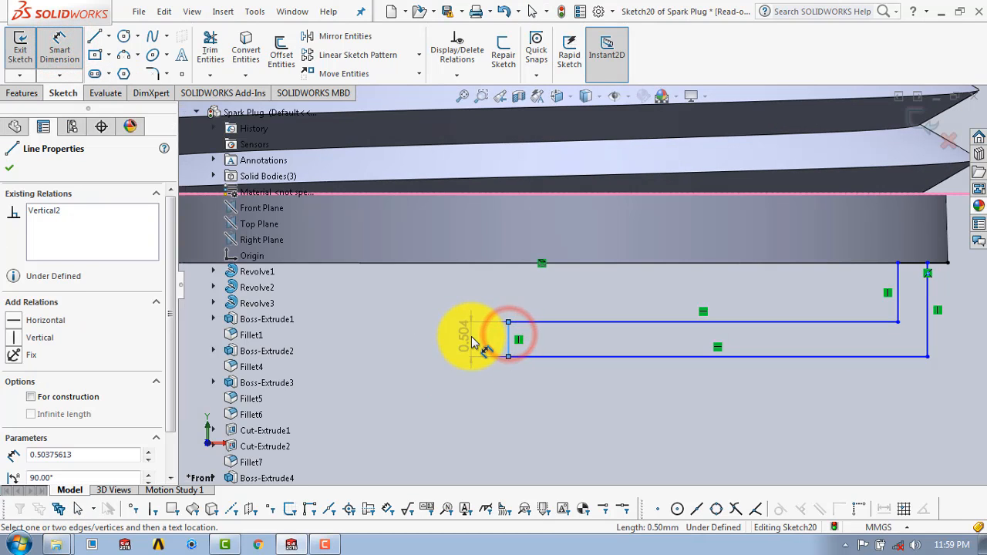
left_click(472, 340)
type("0.5")
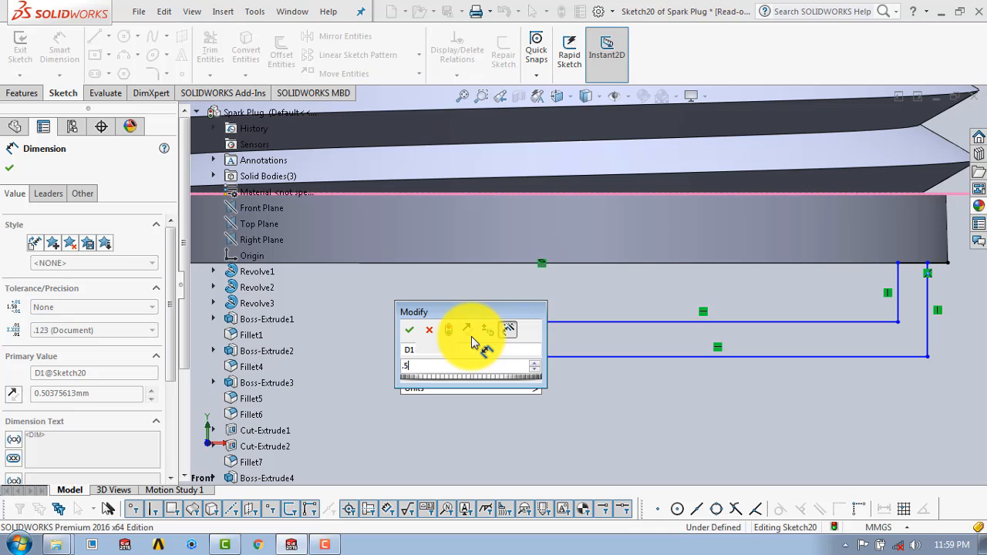
key("Return")
left_click(543, 278)
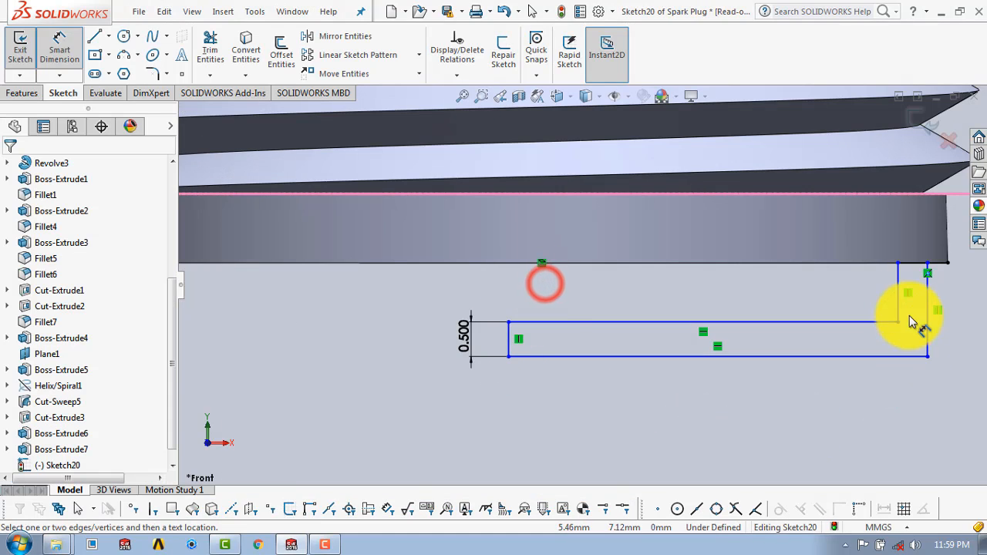
- Dimension the spacing between the profile's two vertical leg lines as 0.5 mm and trim the converted edge's leftover stub outside the leg
scroll(887, 301, "up", 3)
scroll(771, 301, "down", 6)
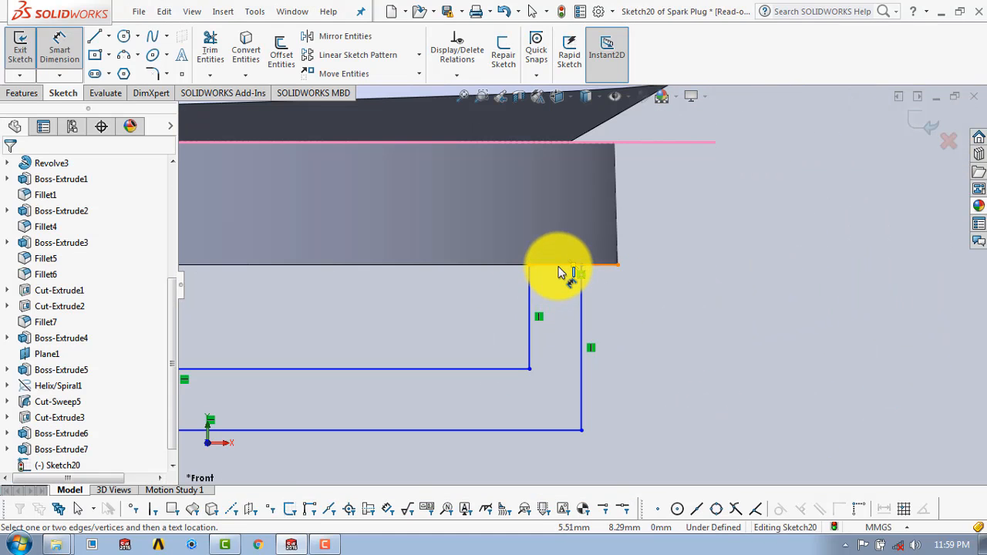
left_click(529, 307)
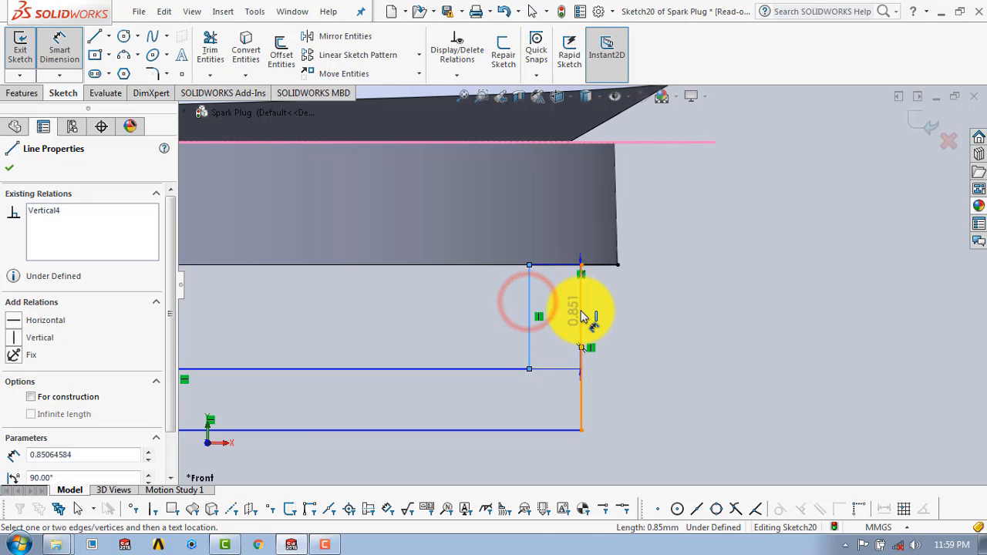
left_click(581, 308)
left_click(553, 242)
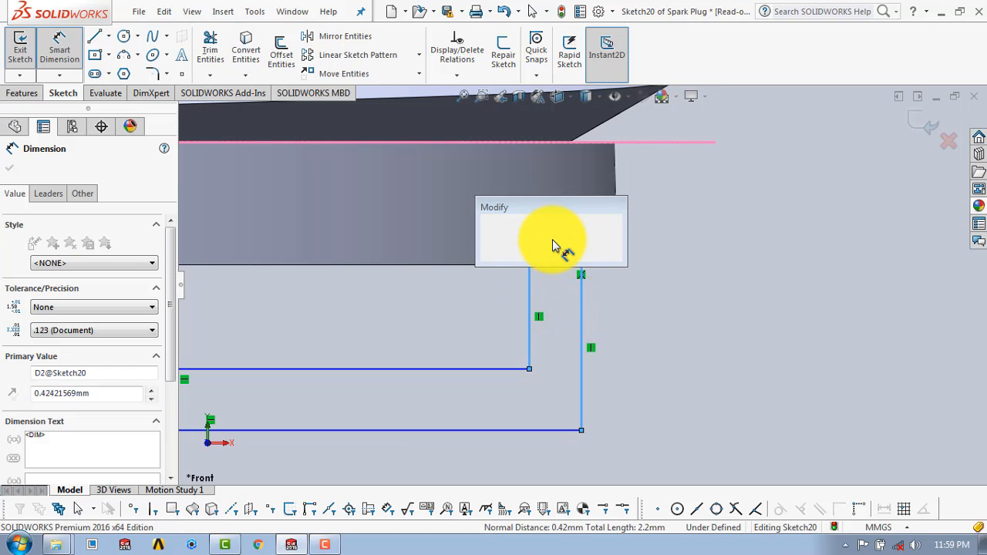
type(".5")
key("Return")
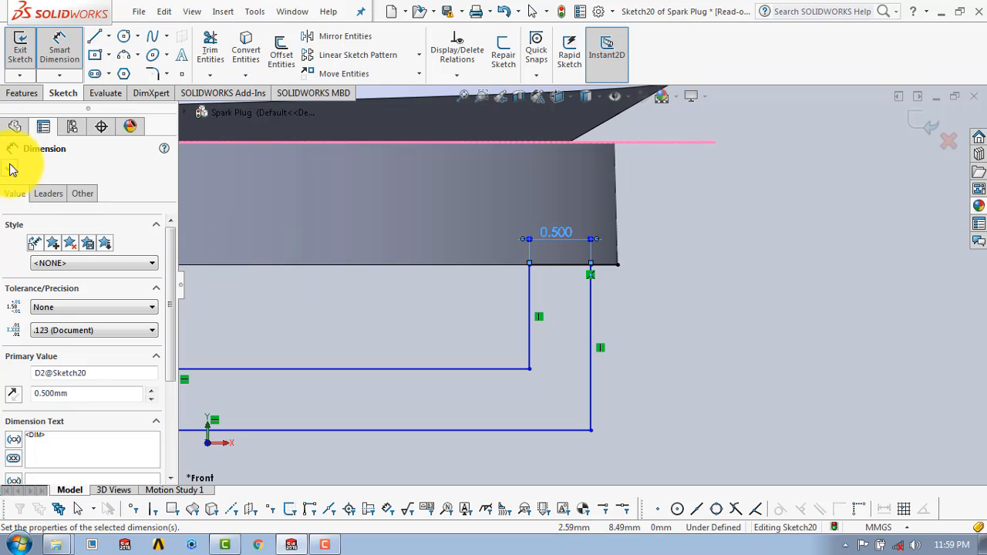
left_click(12, 168)
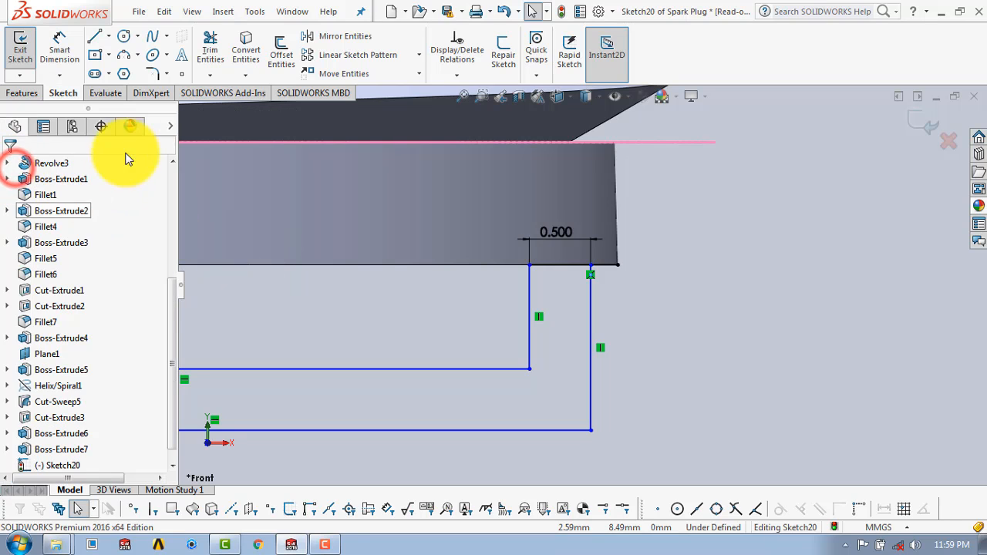
left_click(209, 40)
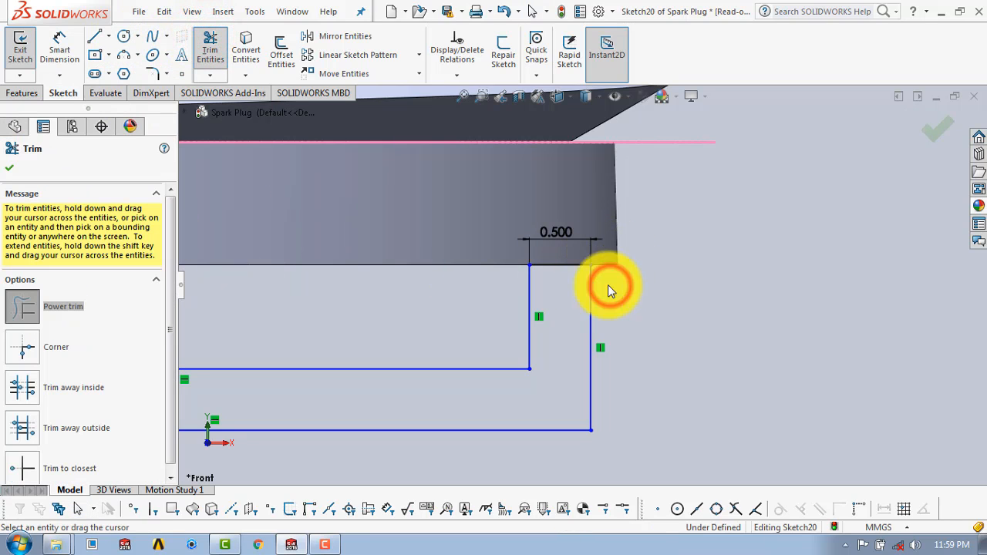
left_click(9, 167)
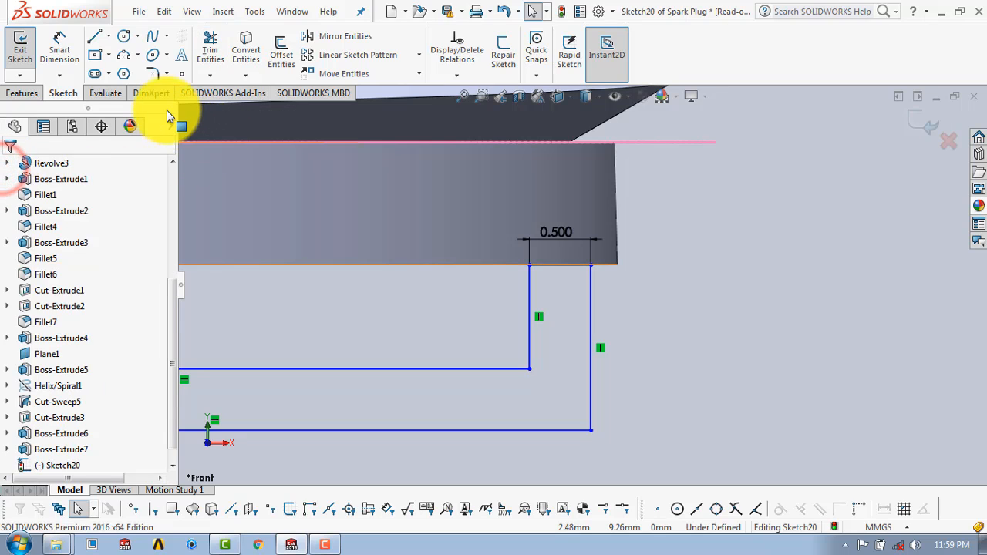
- Round the inner corner of the L-shaped electrode profile with a 0.5 mm sketch fillet
left_click(152, 74)
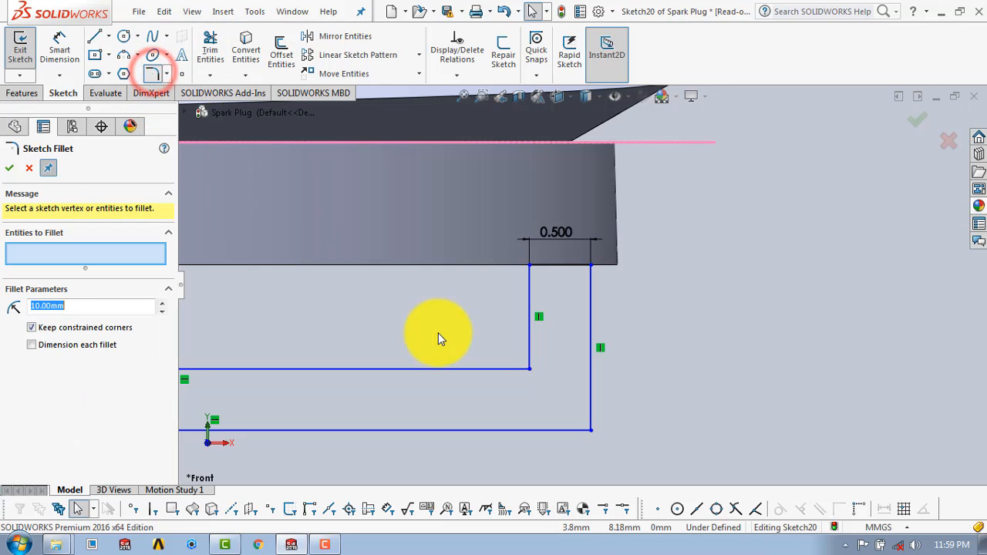
left_click(529, 338)
left_click(499, 369)
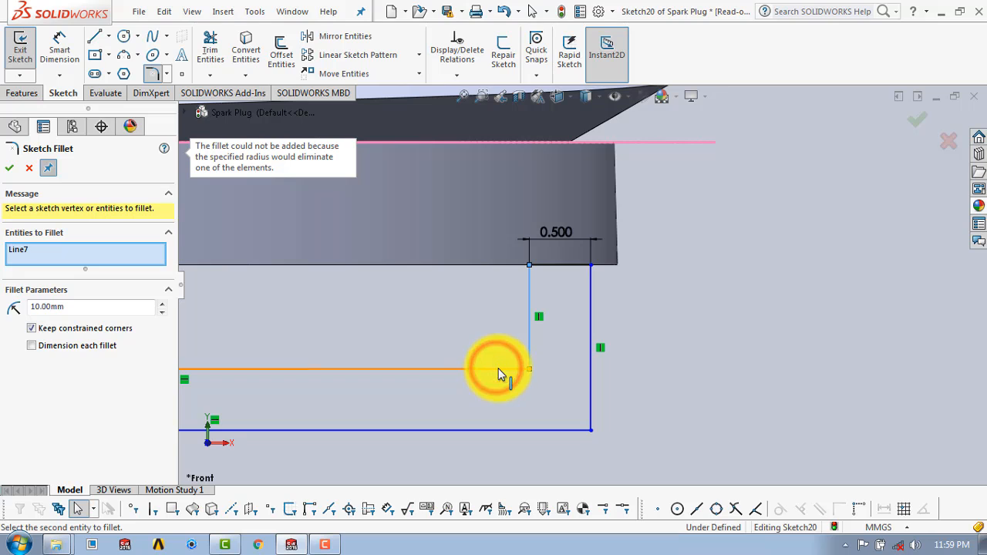
left_click_drag(101, 306, 28, 307)
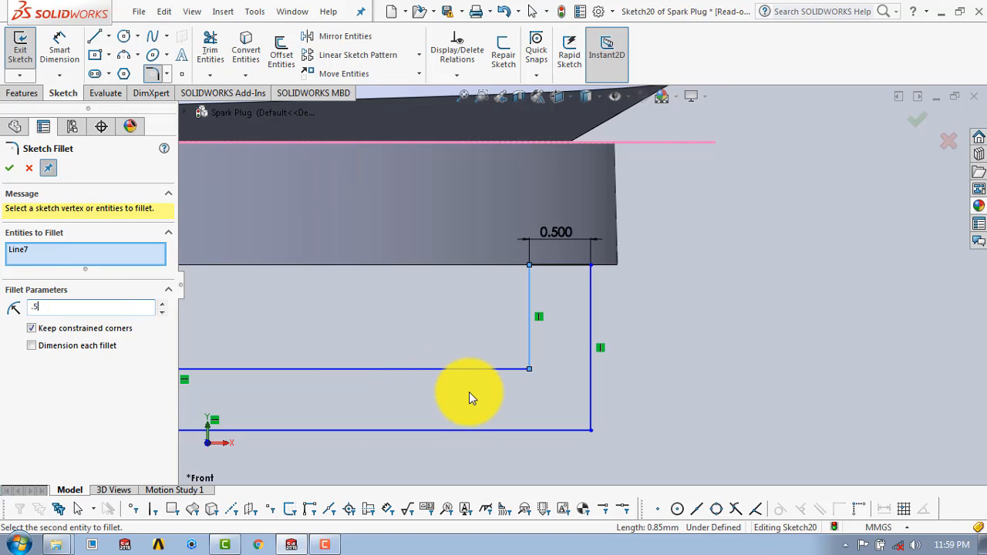
left_click(491, 372)
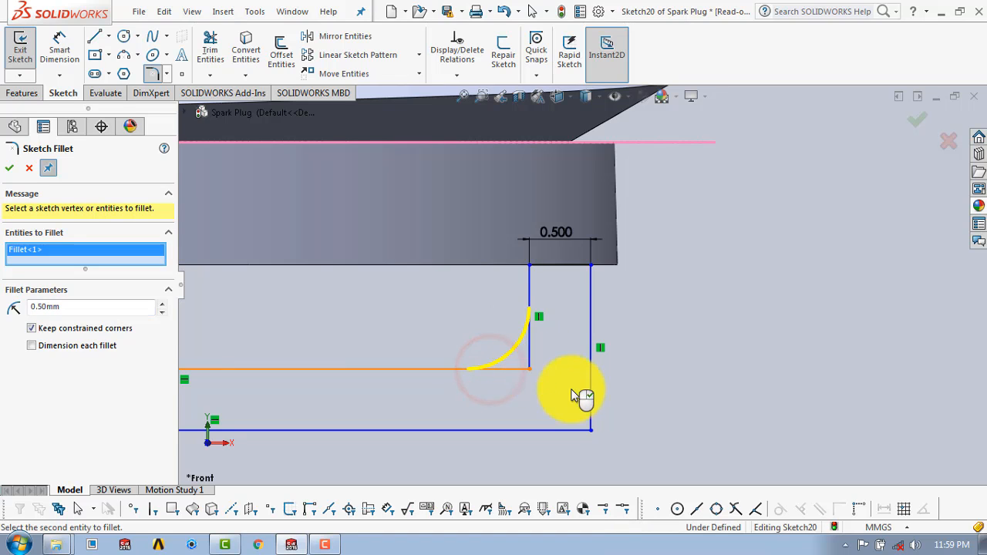
- Apply the same 0.5 mm sketch fillet to the profile's outer corner and exit the sketch
left_click(591, 368)
left_click(577, 429)
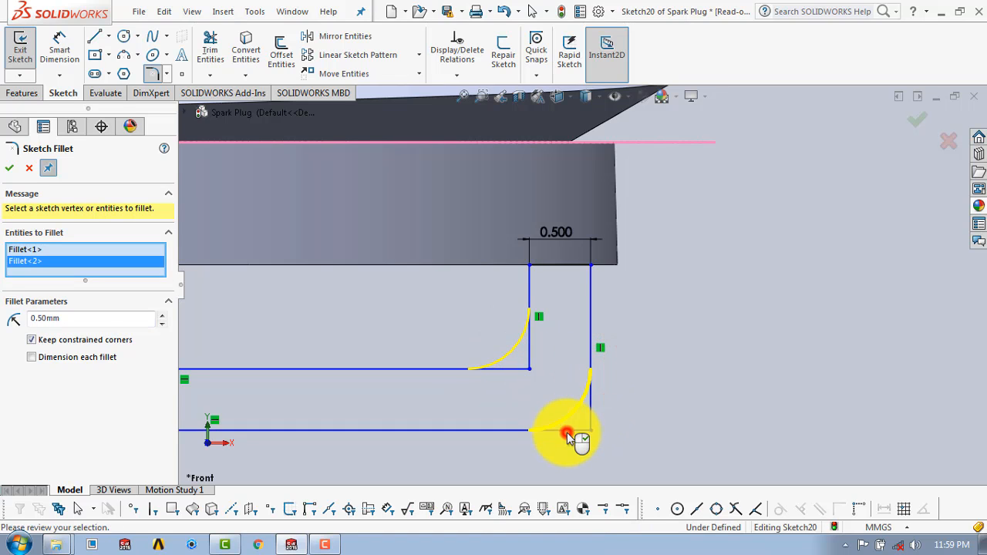
scroll(575, 424, "up", 3)
scroll(572, 423, "up", 3)
left_click(10, 168)
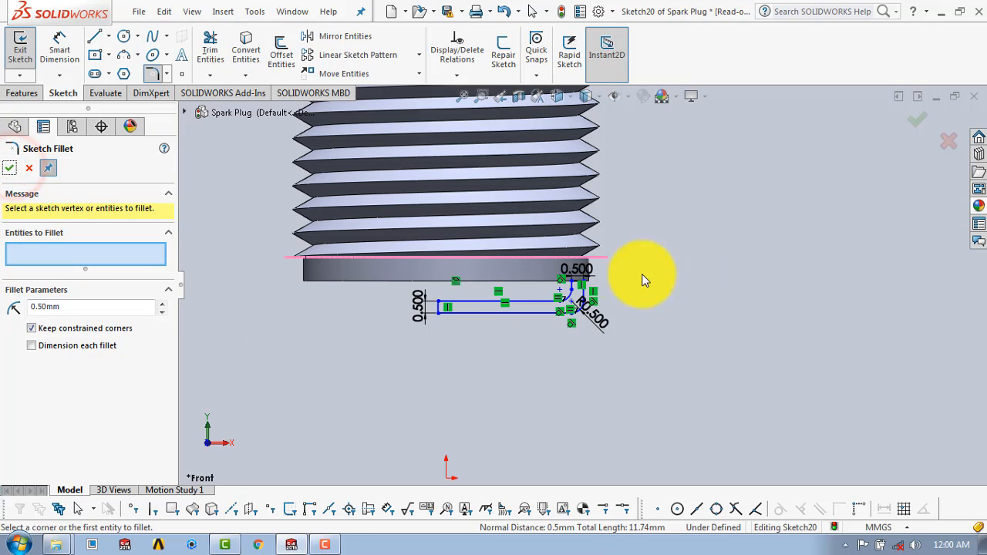
scroll(579, 292, "down", 5)
scroll(573, 309, "up", 5)
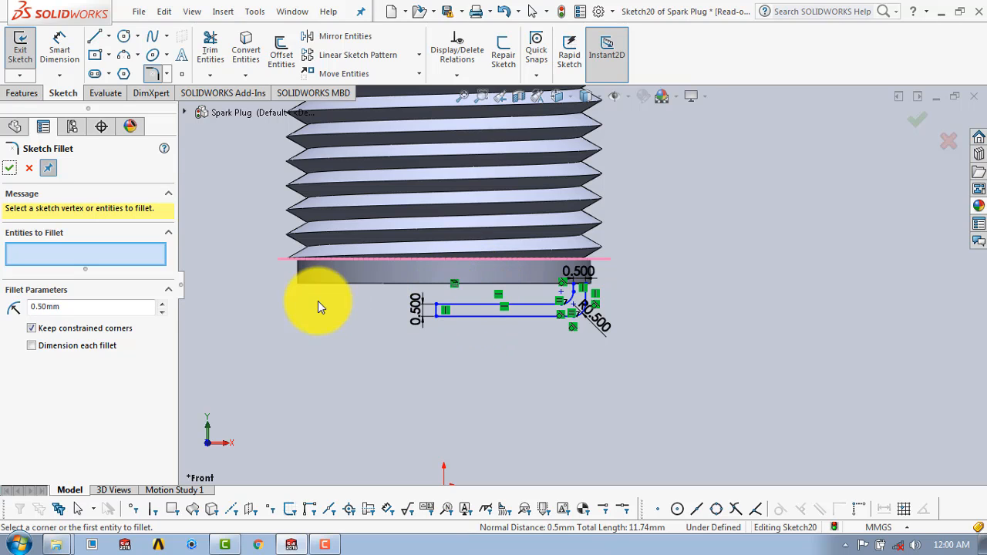
left_click(9, 170)
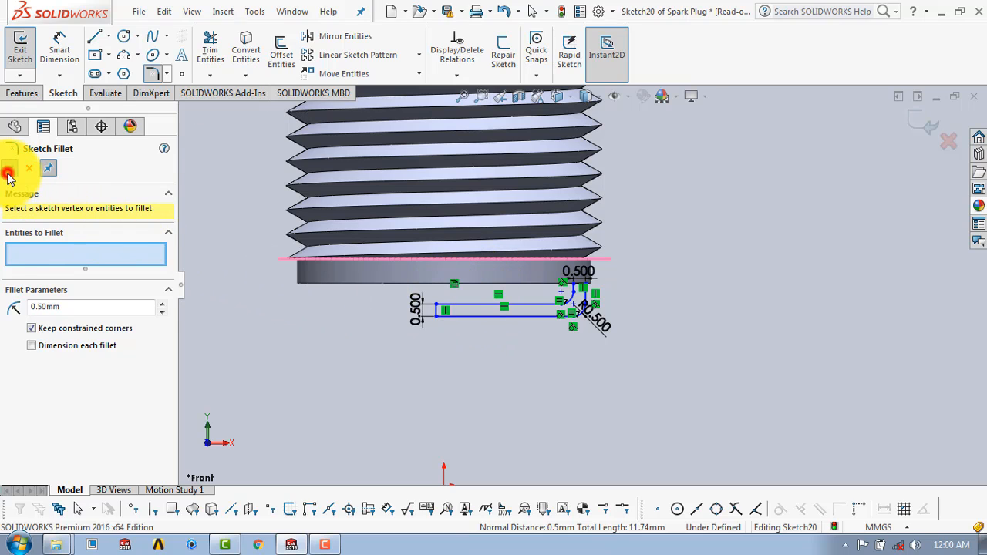
left_click(920, 128)
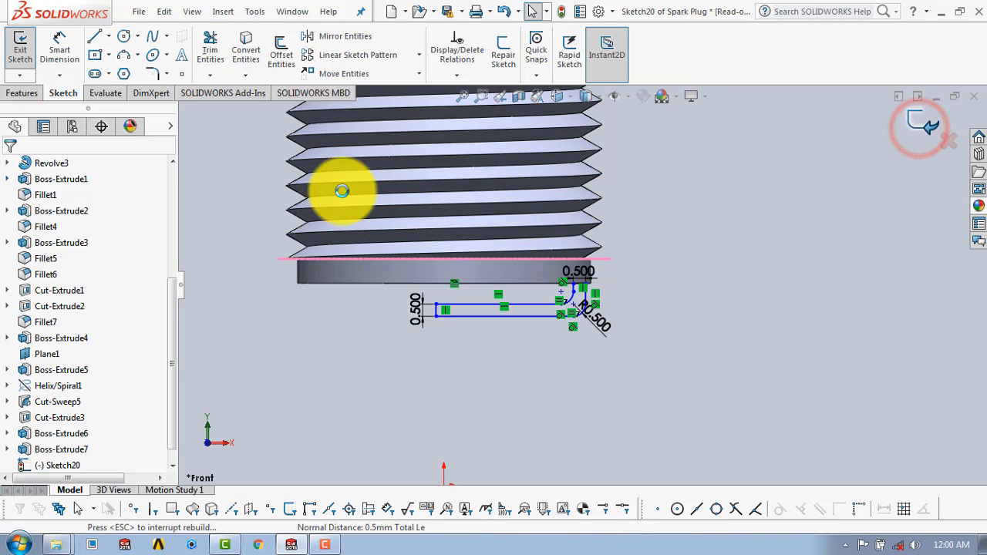
- Extrude the L-shaped electrode profile 1 mm with the Mid Plane end condition and merged result
left_click(26, 92)
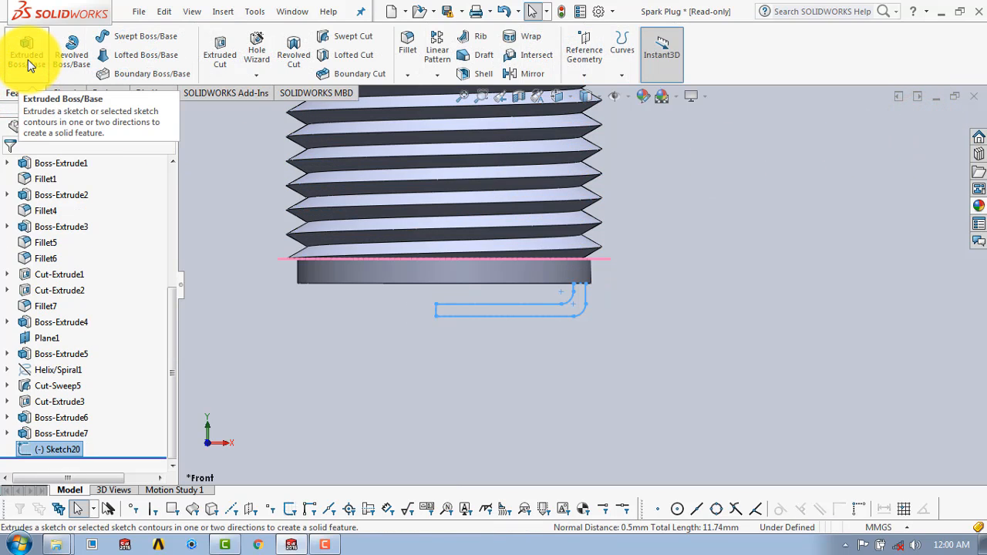
left_click(27, 54)
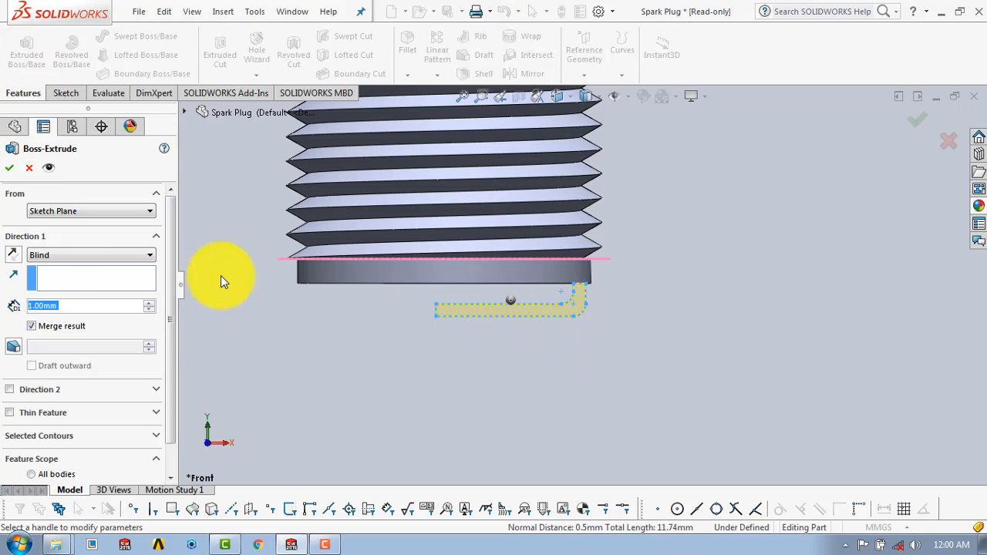
left_click(66, 256)
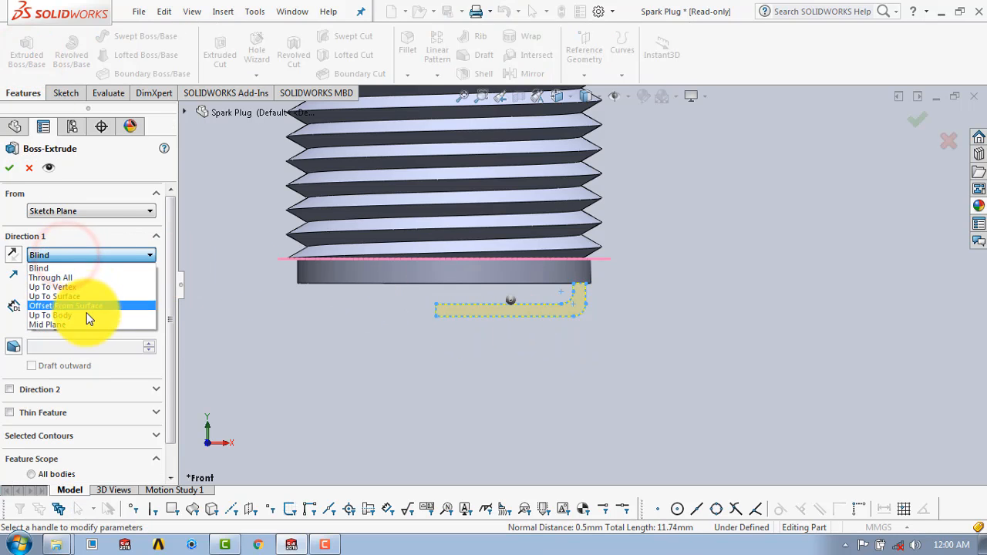
left_click(88, 324)
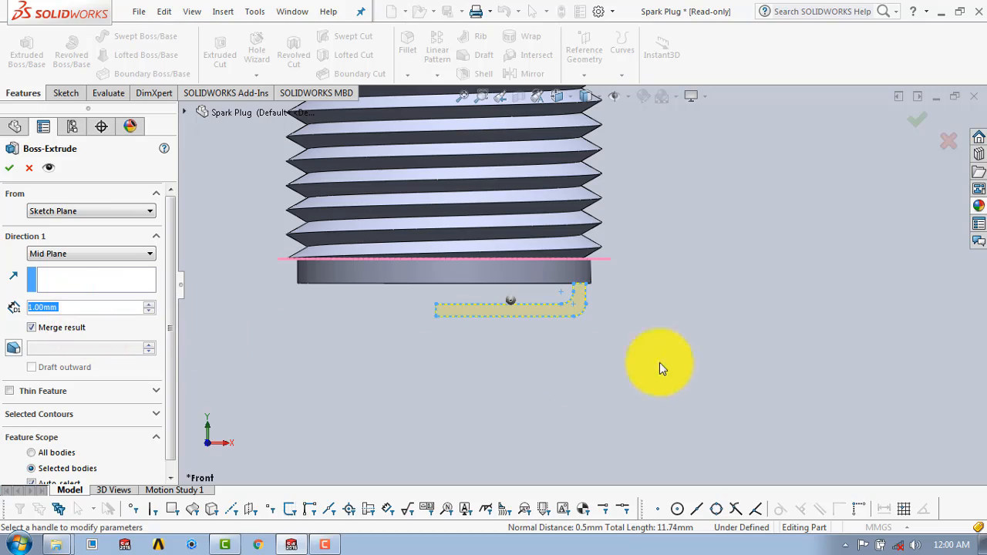
middle_click_drag(608, 346, 578, 286)
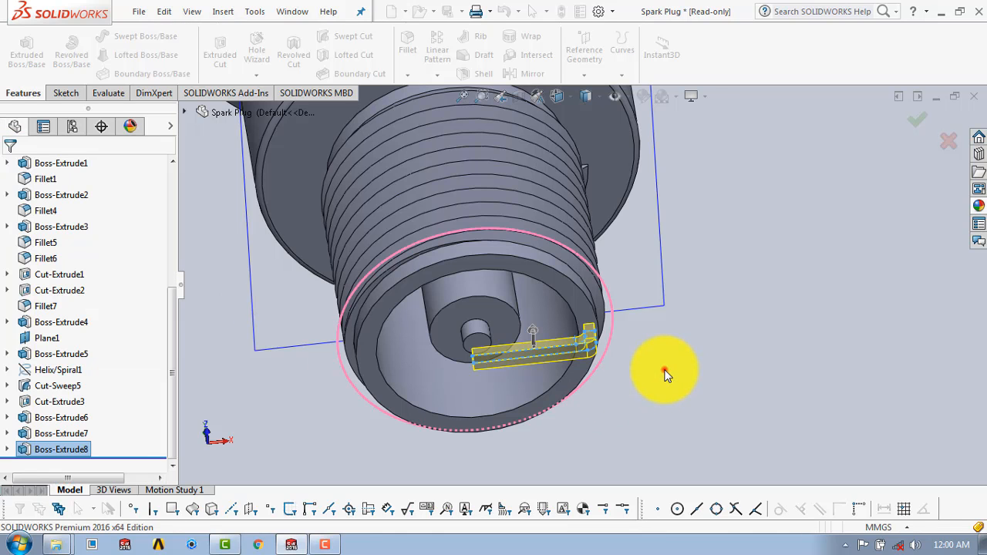
- Start a Fillet on the hex nut section and select four neighbouring vertical corner edges between its flats
scroll(622, 392, "up", 5)
middle_click_drag(622, 393, 631, 357)
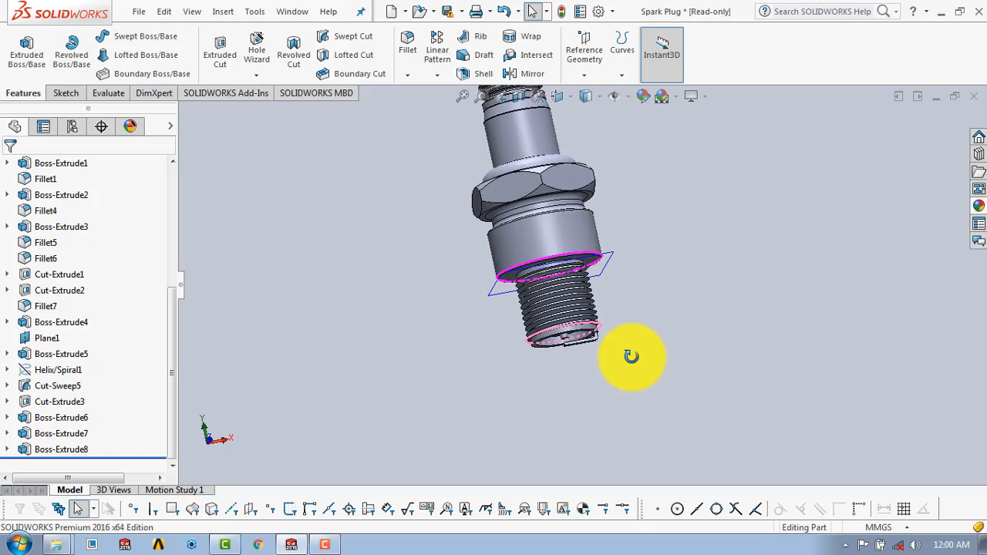
scroll(540, 181, "down", 5)
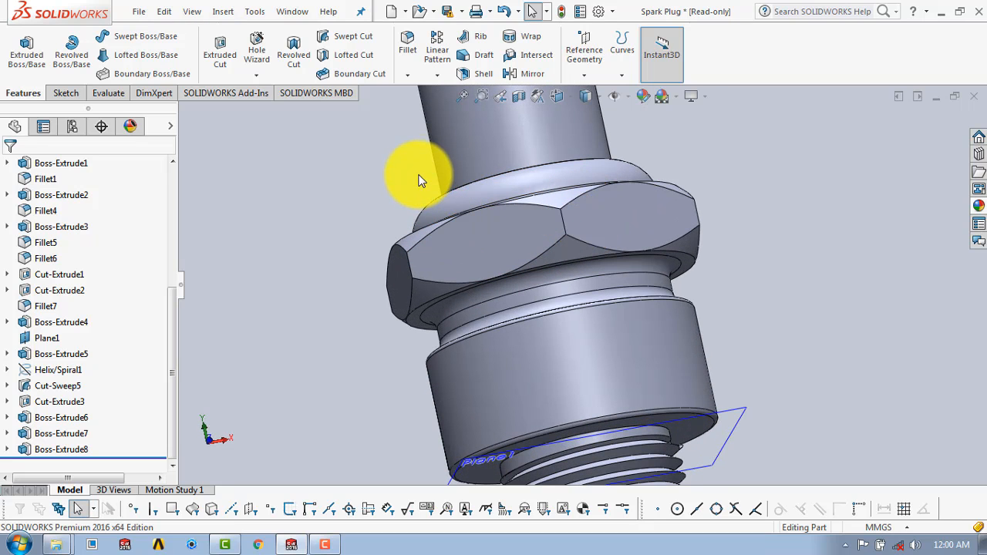
left_click(406, 51)
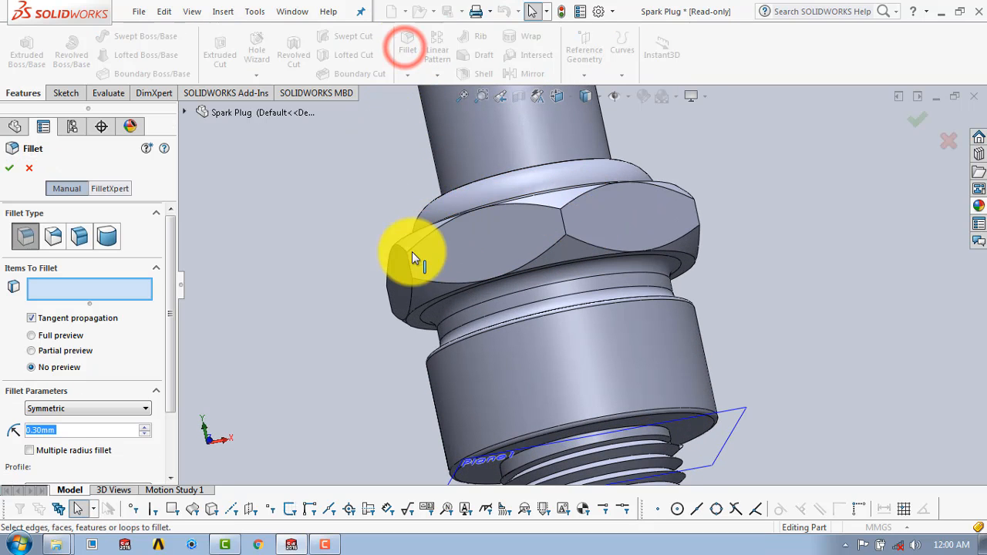
left_click(564, 218)
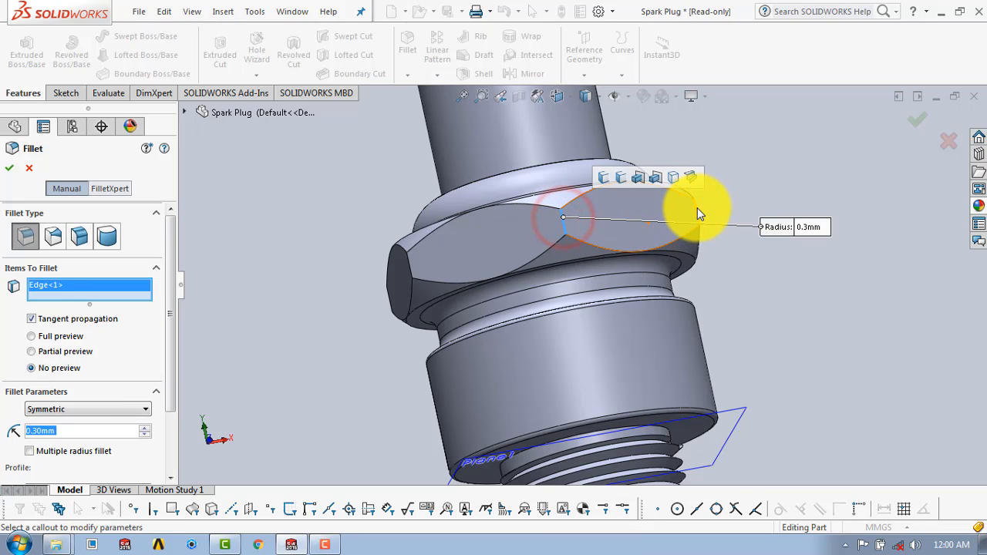
left_click(695, 212)
middle_click_drag(725, 214, 838, 221)
left_click(867, 215)
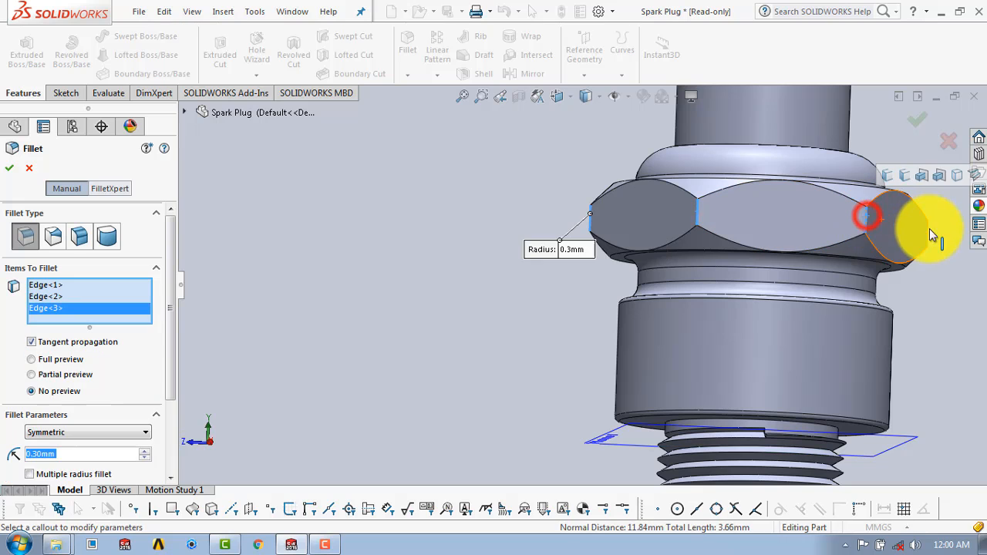
left_click(927, 233)
- Add the remaining two vertical corner edges of the hex to the fillet, leaving no face in the selection
middle_click_drag(910, 232, 825, 242)
scroll(826, 241, "down", 10)
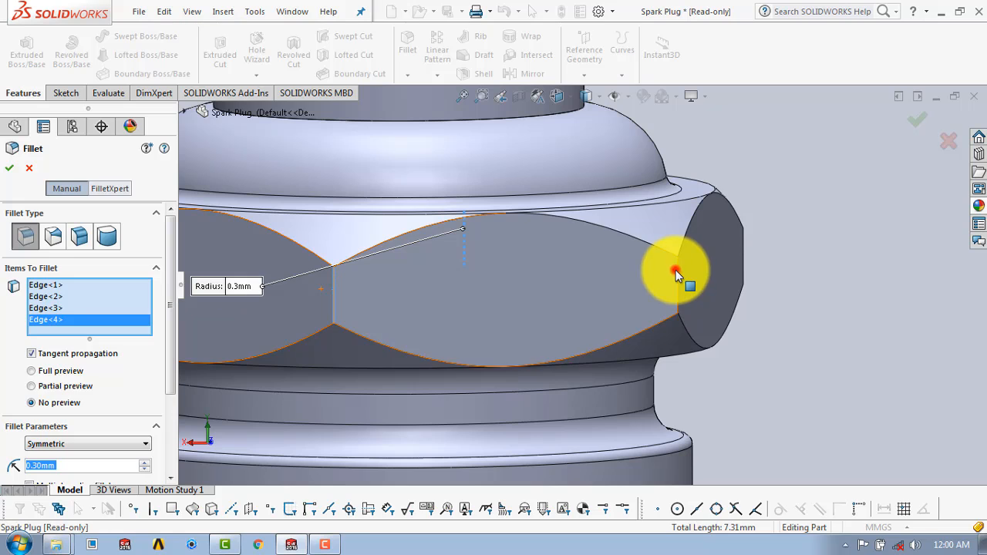
left_click(676, 271)
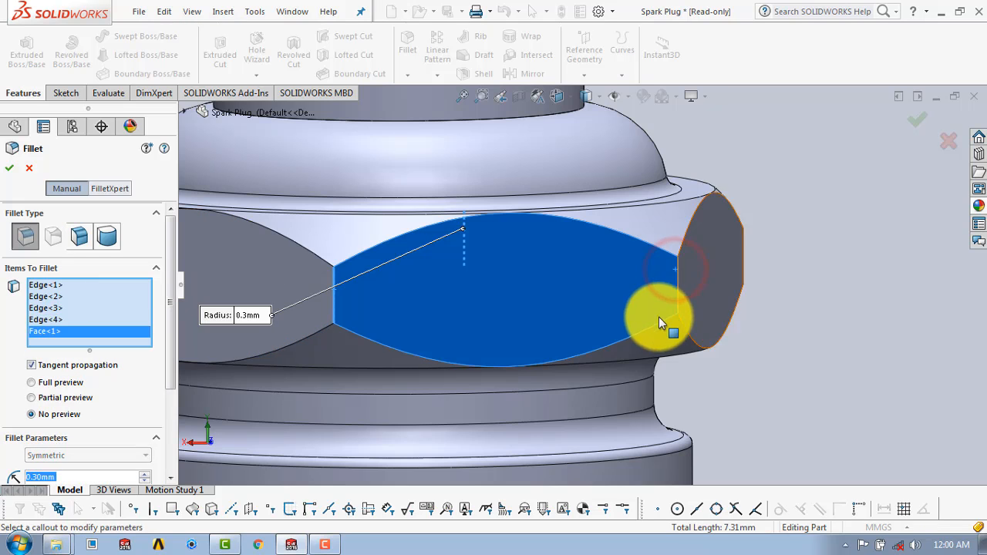
right_click(68, 333)
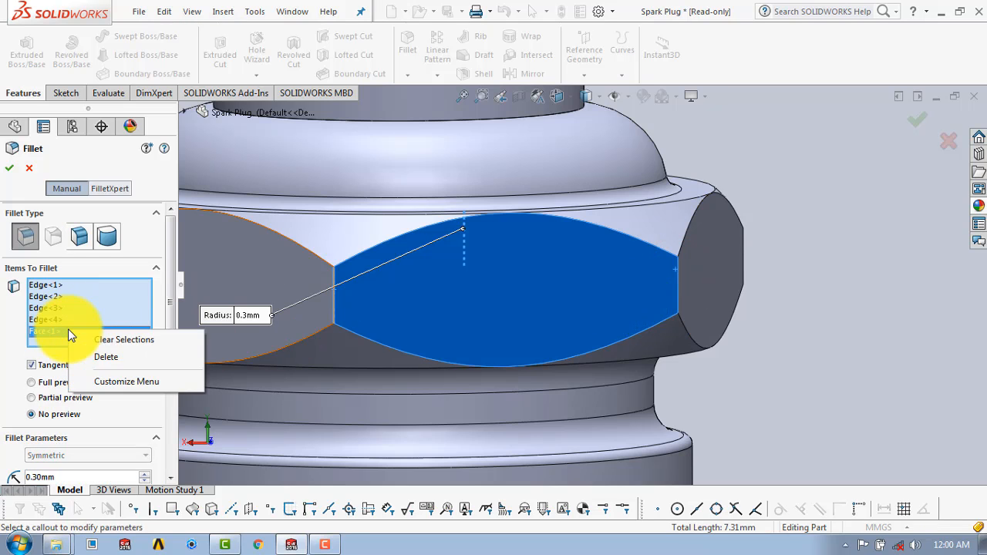
left_click(98, 359)
left_click(678, 264)
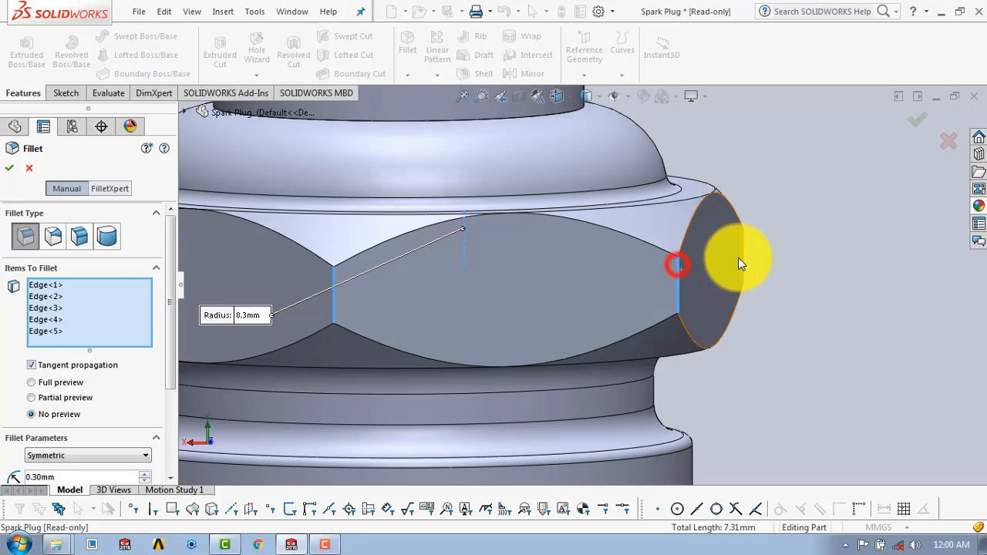
middle_click_drag(776, 234, 715, 259)
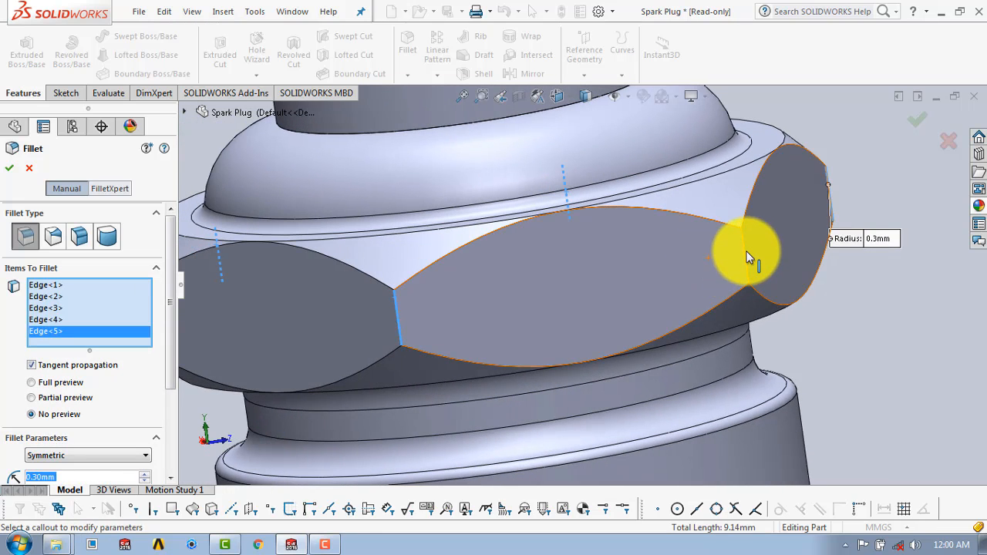
left_click(745, 251)
scroll(830, 240, "up", 4)
middle_click_drag(808, 257, 754, 273)
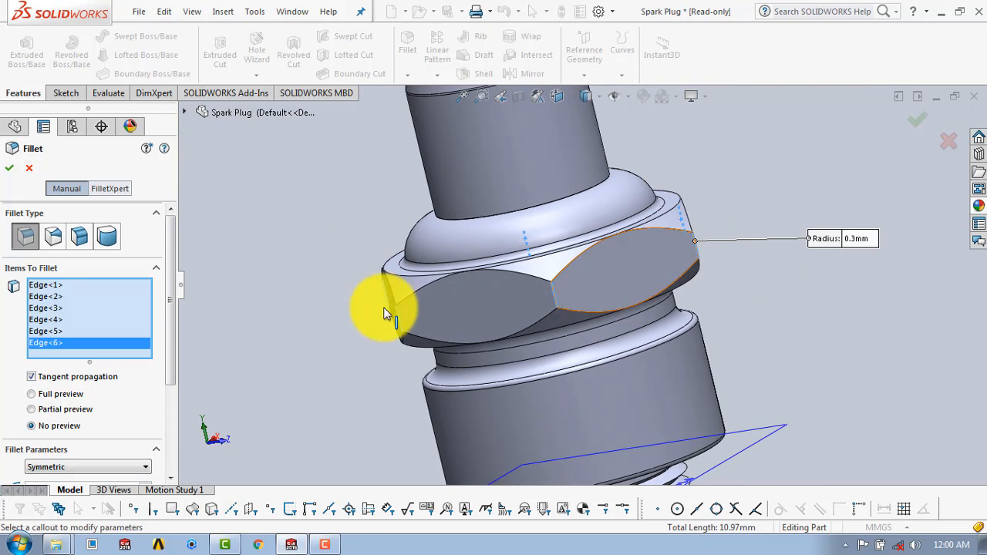
- Set the fillet radius to 1 mm and apply it to the six hex corner edges
left_click(168, 326)
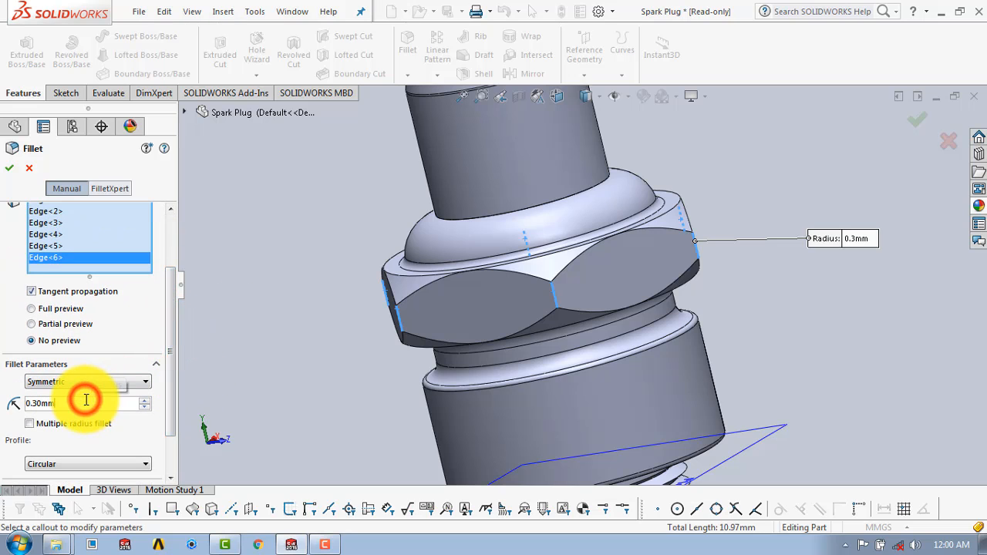
double_click(87, 400)
type("1")
key("Return")
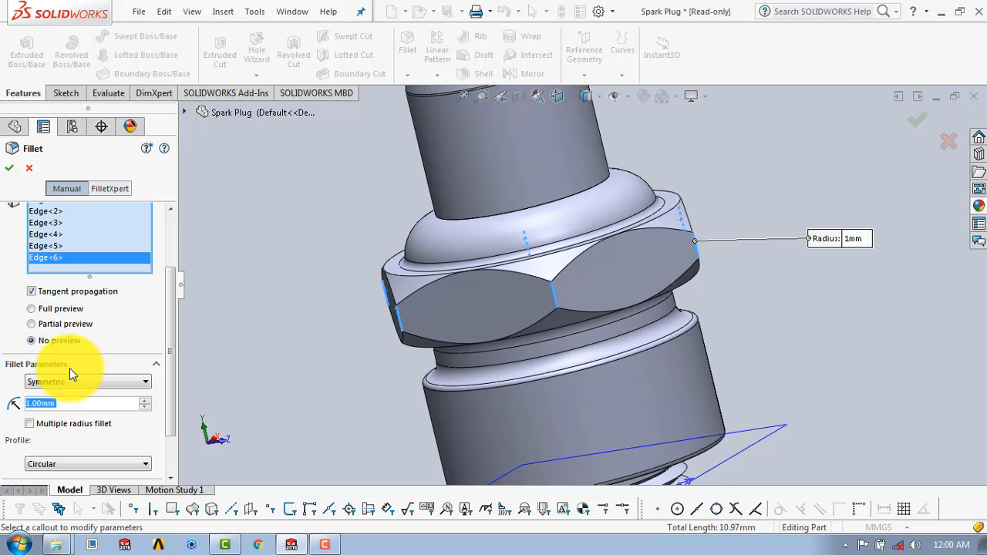
left_click(8, 168)
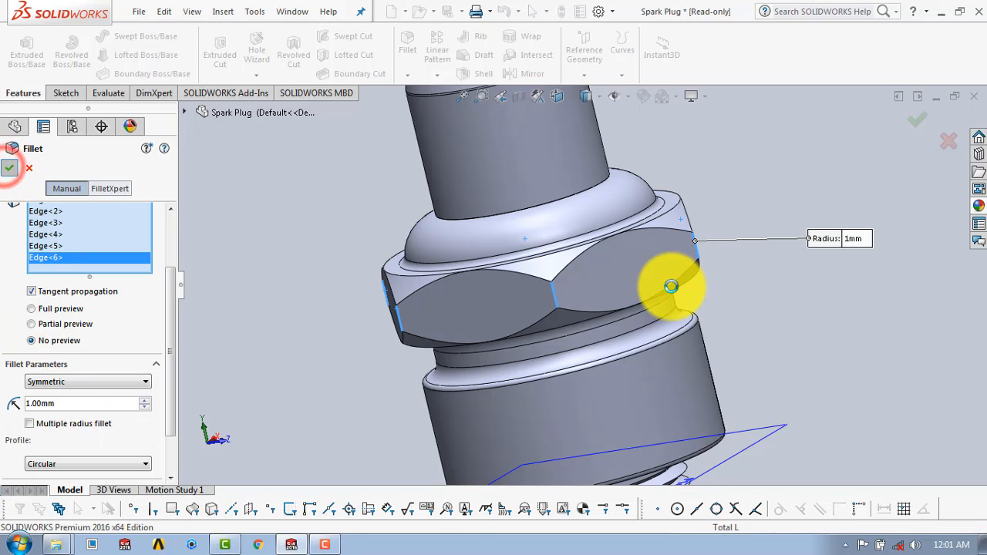
left_click(725, 196)
- Create a reference plane offset 15 mm from the Front Plane
scroll(707, 214, "up", 5)
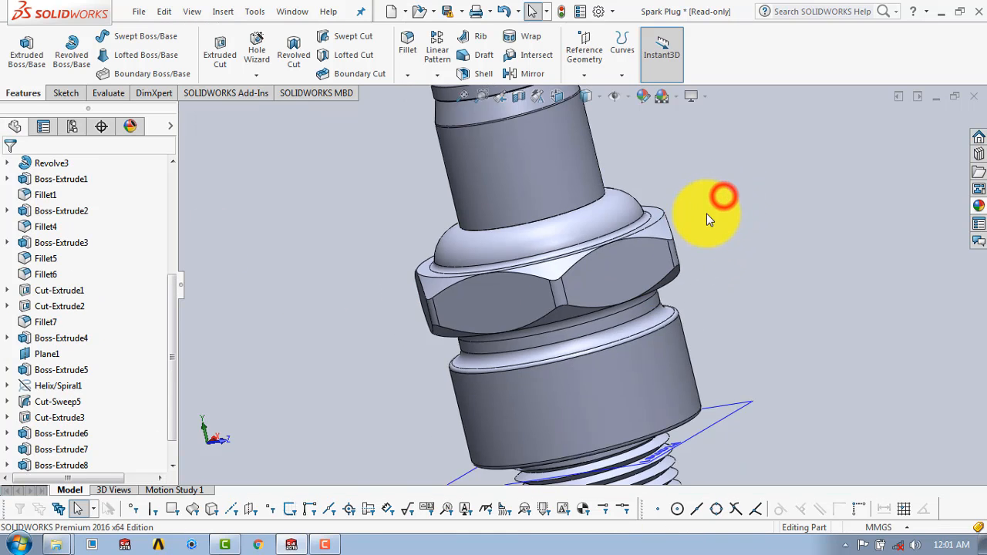
middle_click_drag(671, 299, 606, 312)
scroll(514, 295, "down", 3)
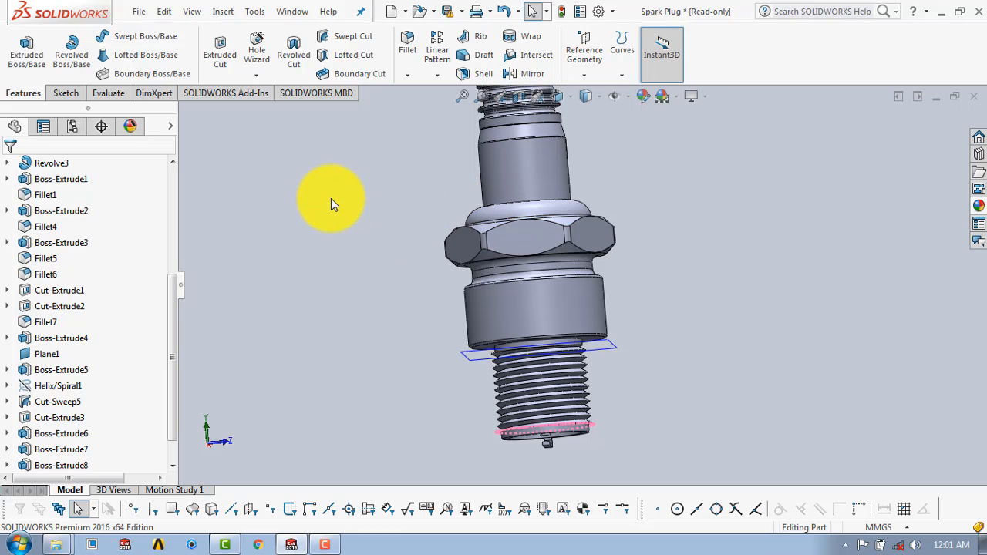
left_click(584, 77)
left_click(595, 91)
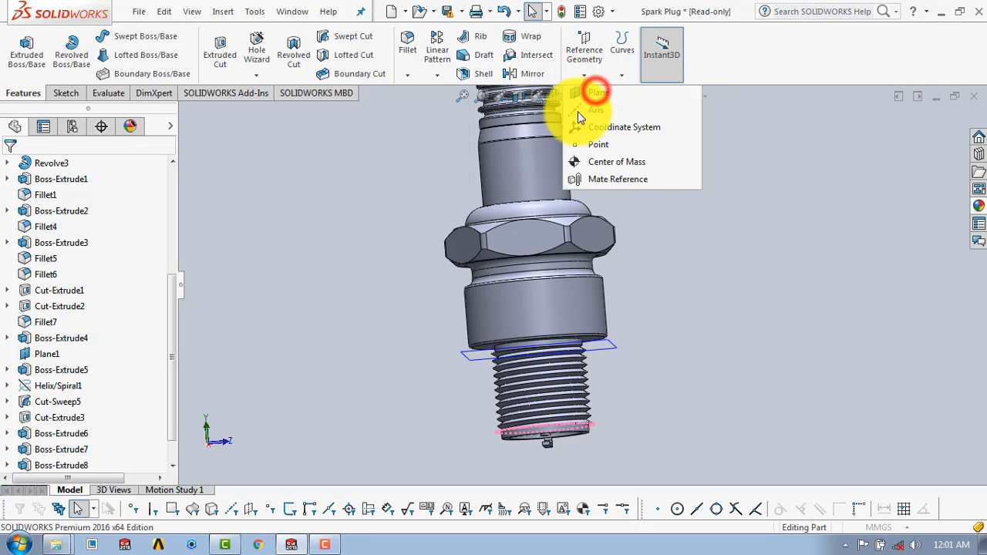
left_click(183, 111)
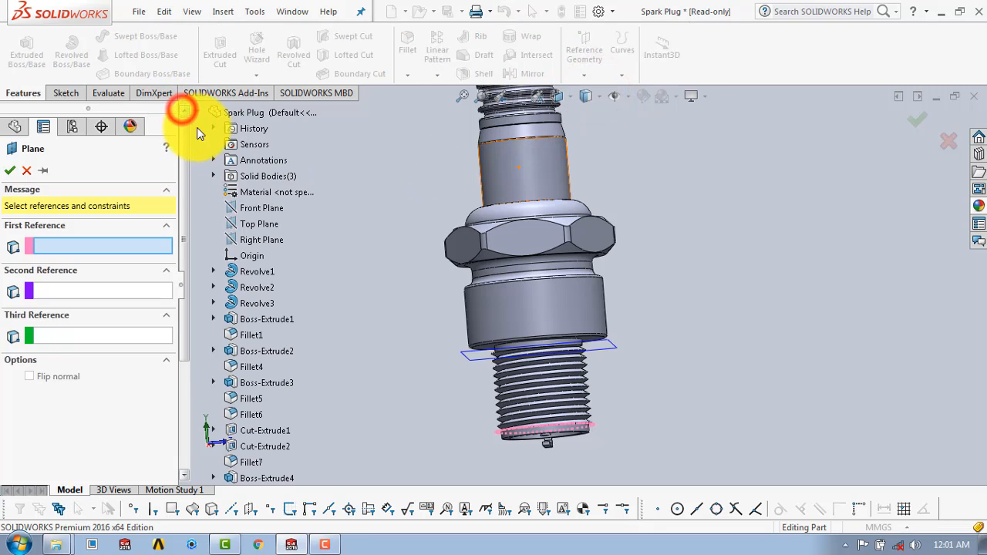
left_click(250, 208)
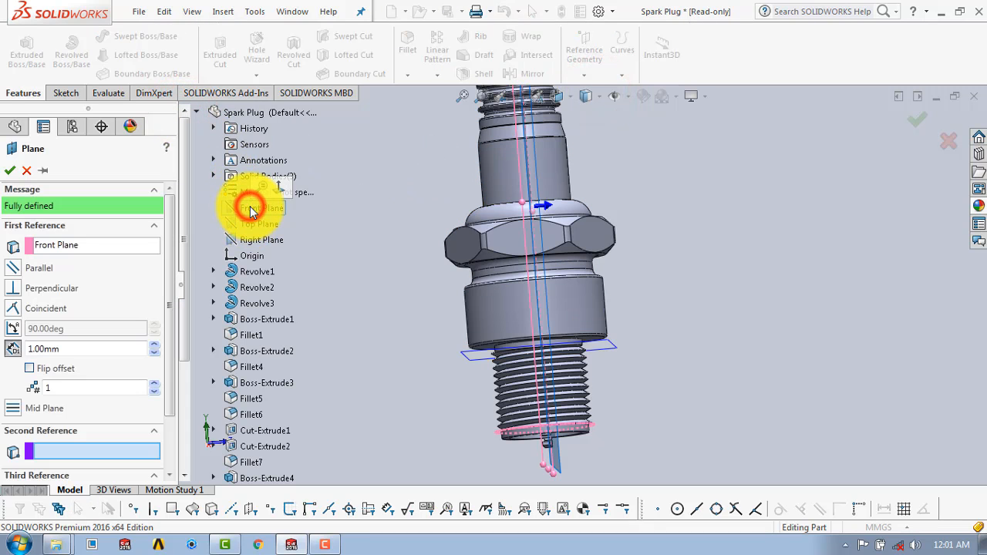
left_click(61, 349)
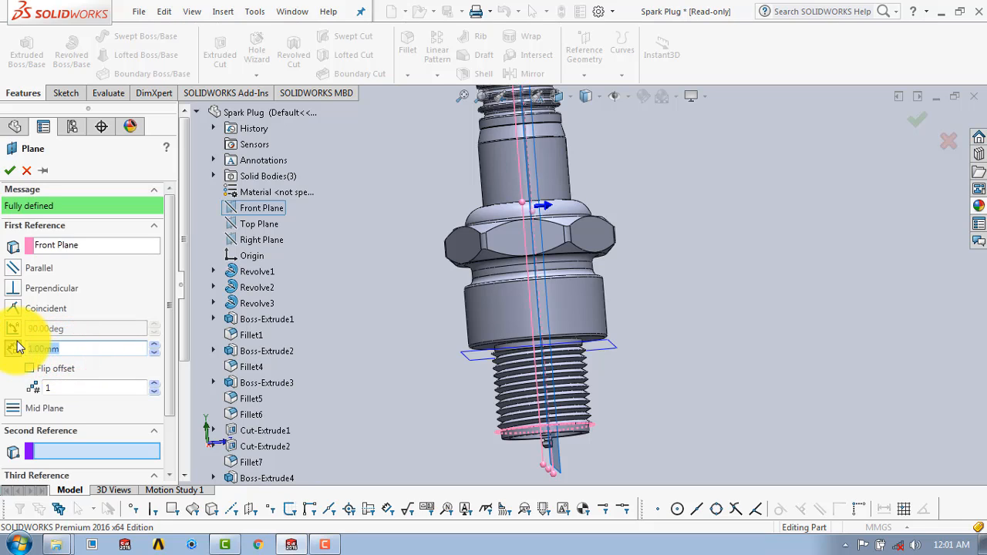
key("Return")
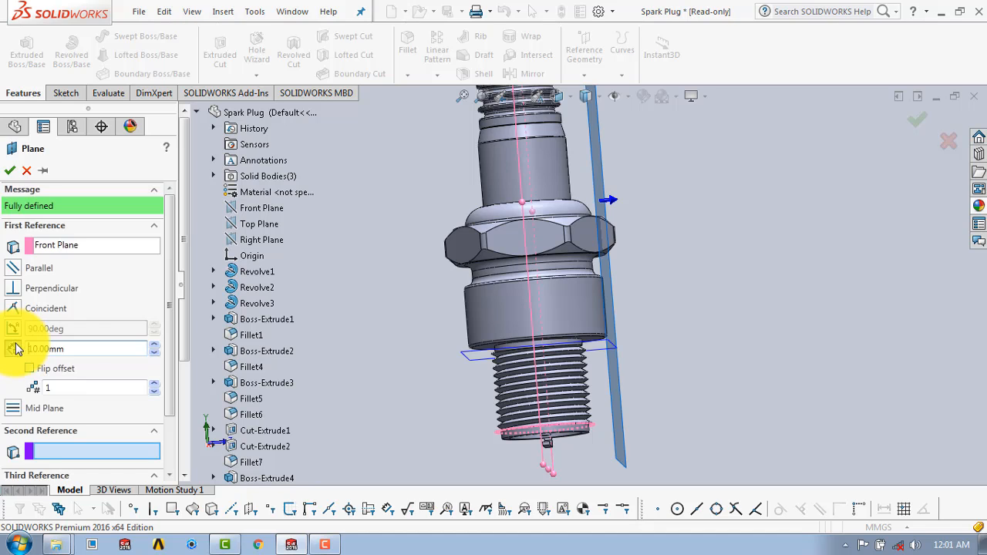
left_click(68, 348)
type("15")
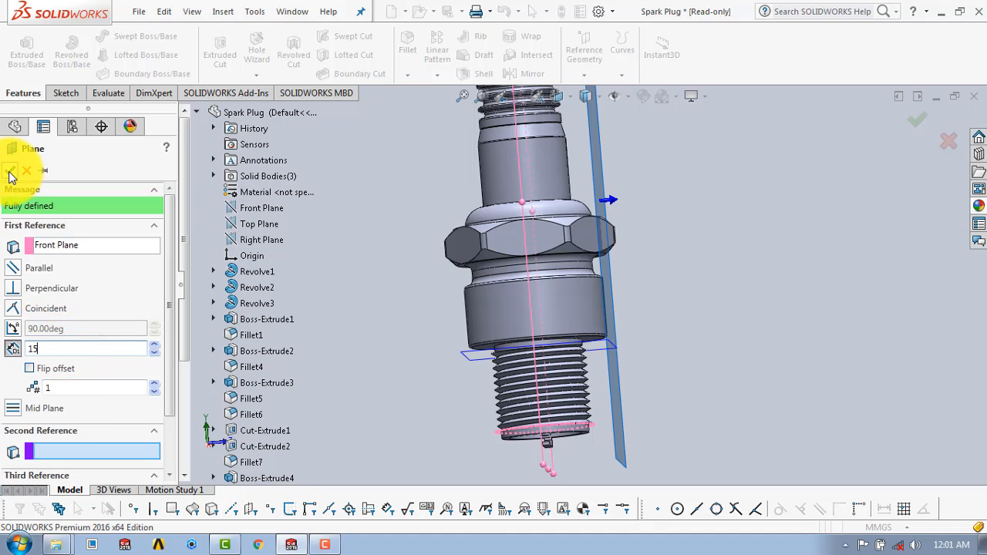
left_click(10, 172)
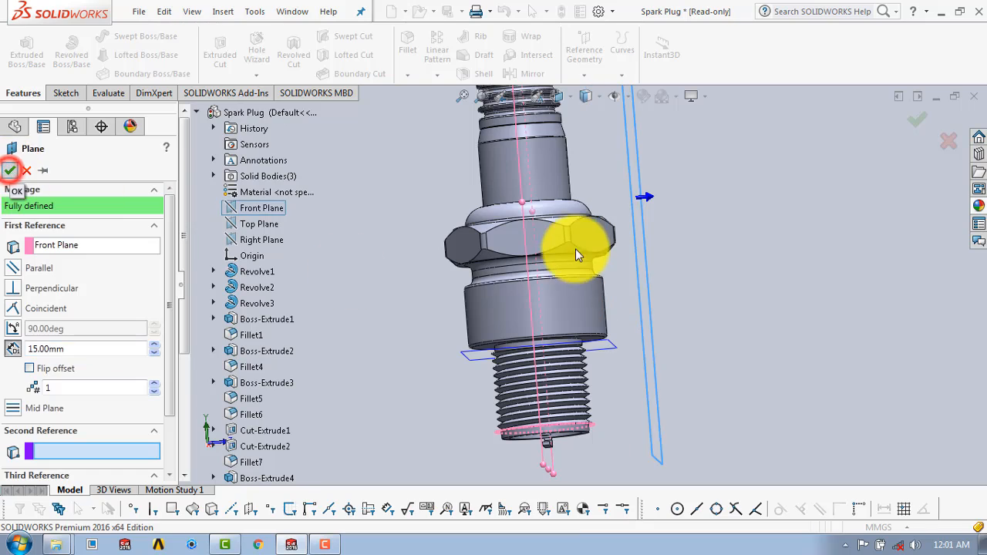
- Start a sketch on the new offset plane and orient the view normal to it
left_click(66, 93)
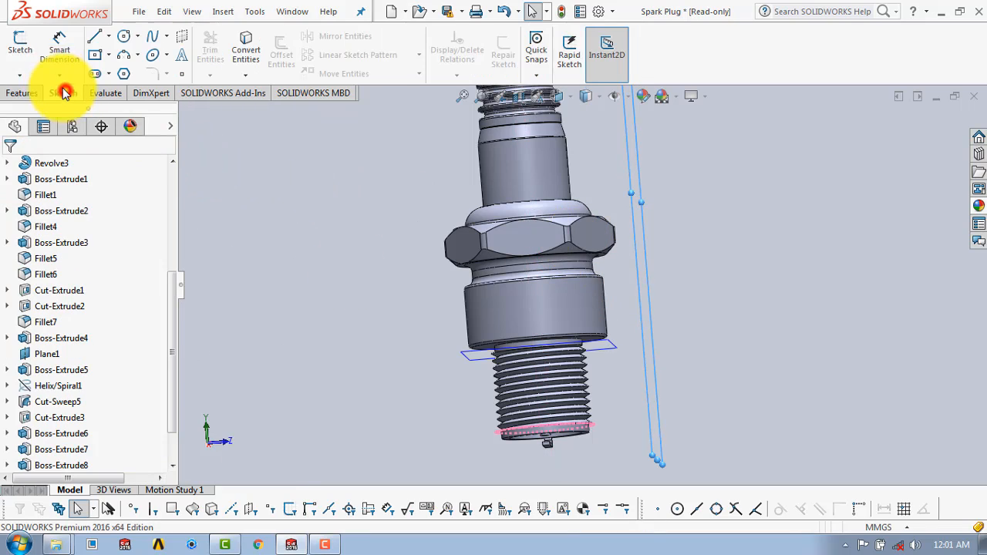
left_click(22, 46)
key("space")
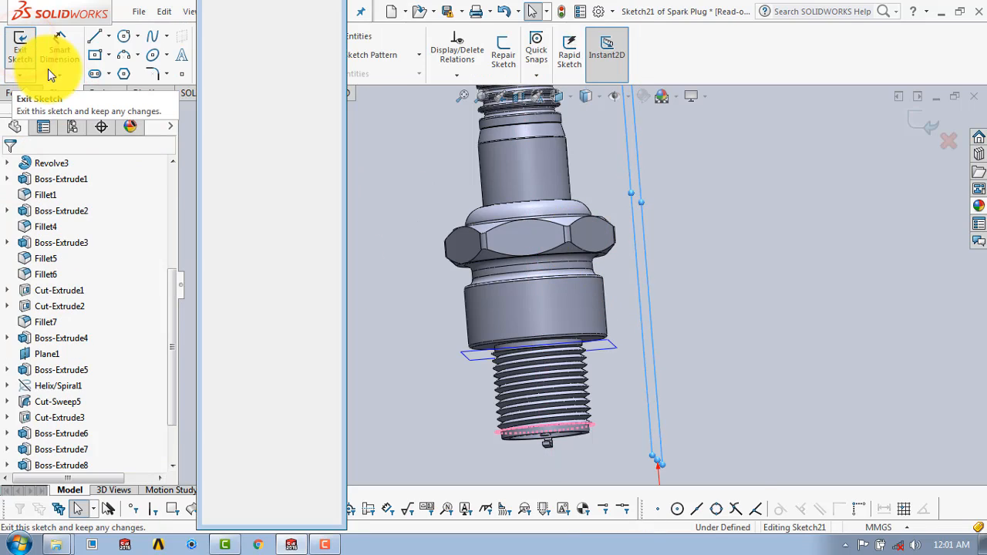
left_click(331, 55)
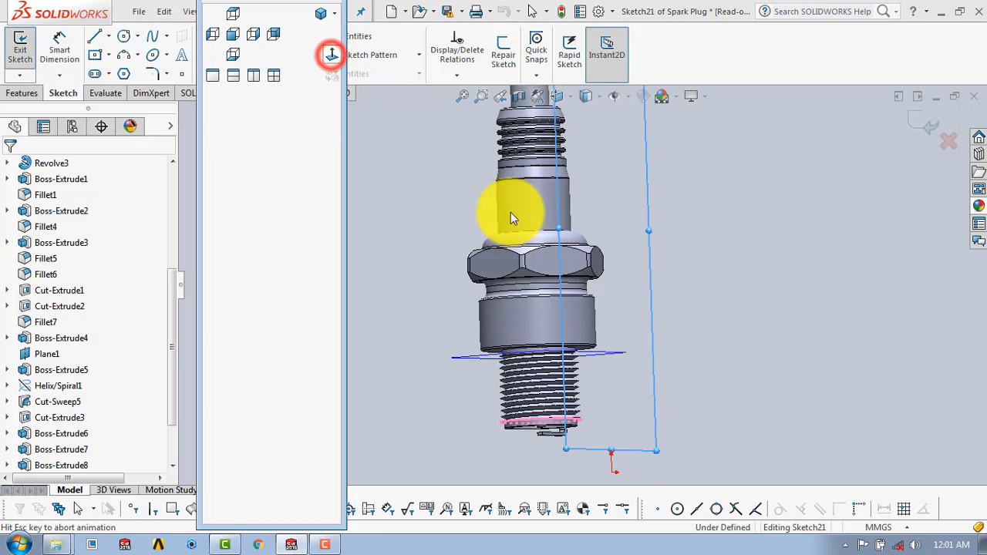
scroll(597, 378, "down", 2)
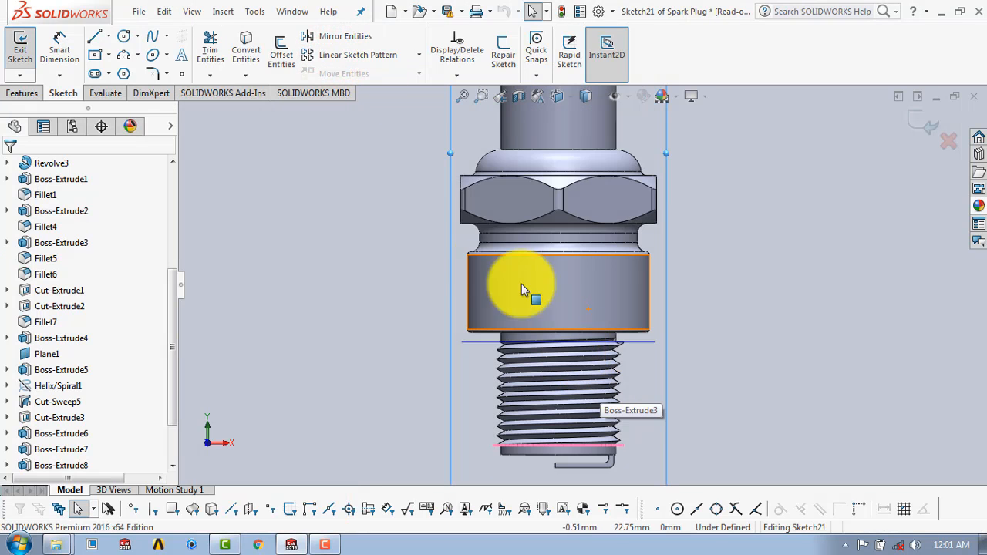
- Sketch a horizontal line about 18 mm long across the upper part of the cylindrical body below the hex, and finish the sketch
left_click(92, 41)
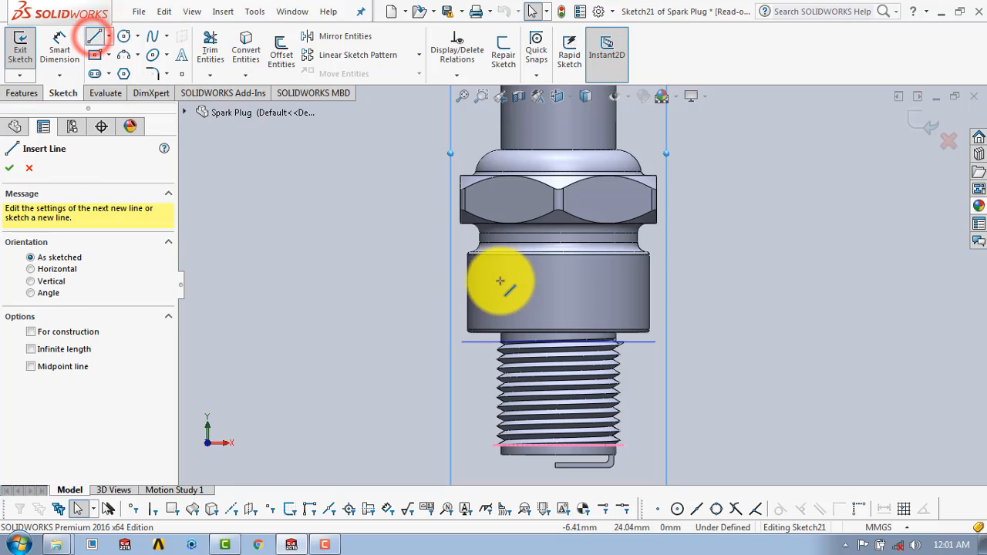
scroll(501, 277, "down", 2)
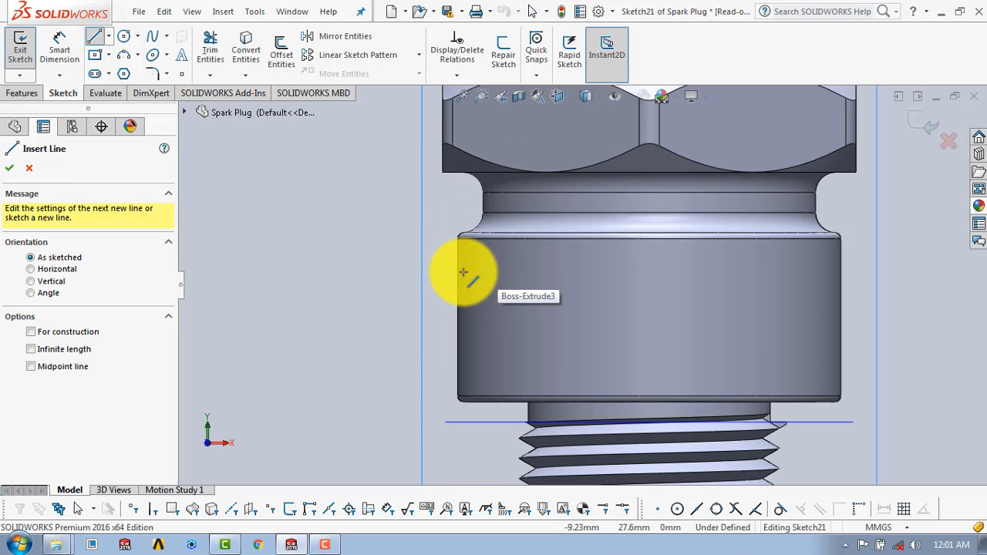
left_click(463, 276)
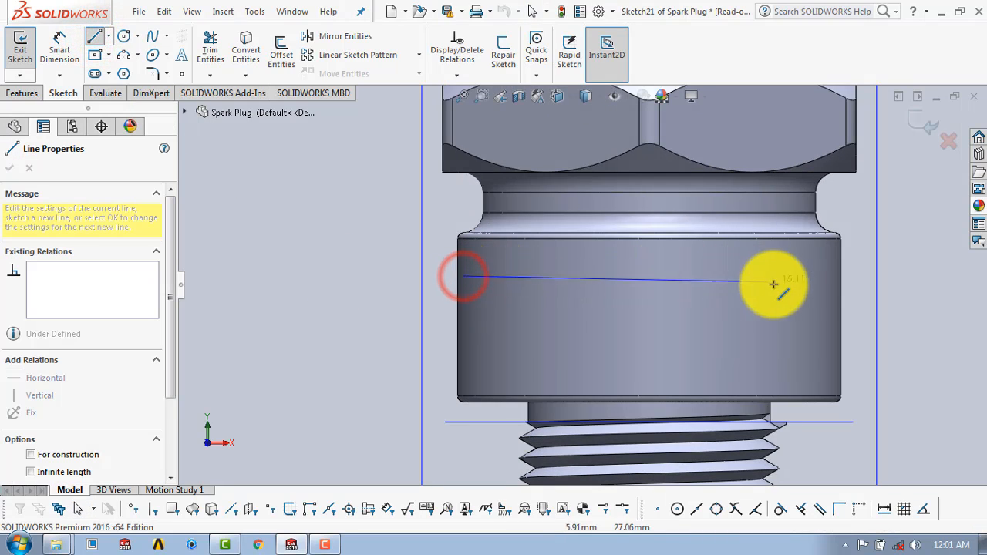
left_click(830, 275)
key("Escape")
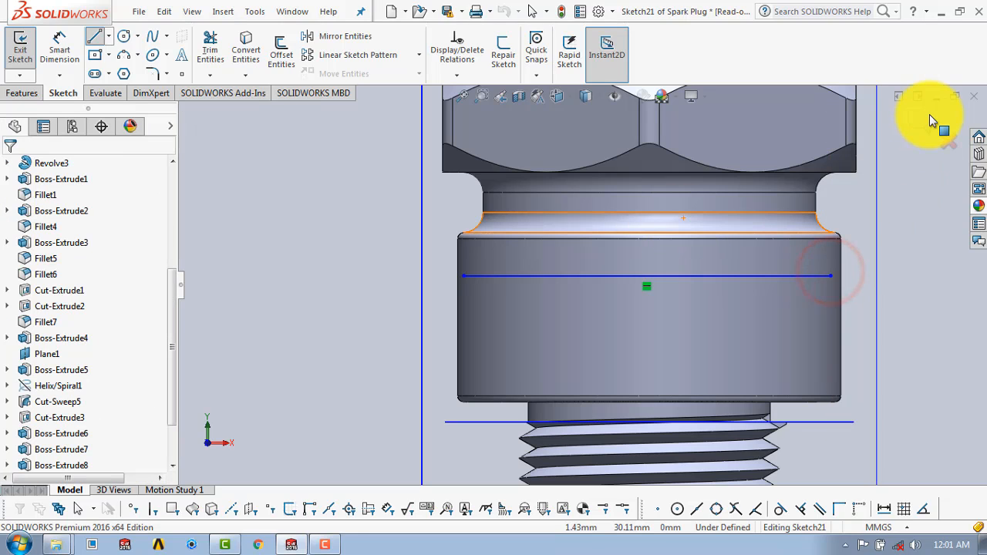
left_click(926, 128)
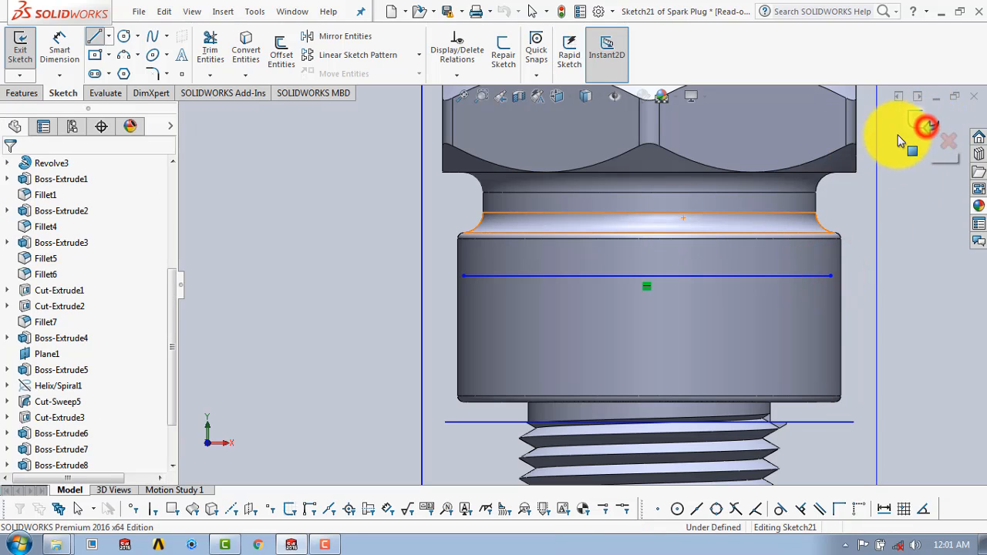
left_click(569, 248)
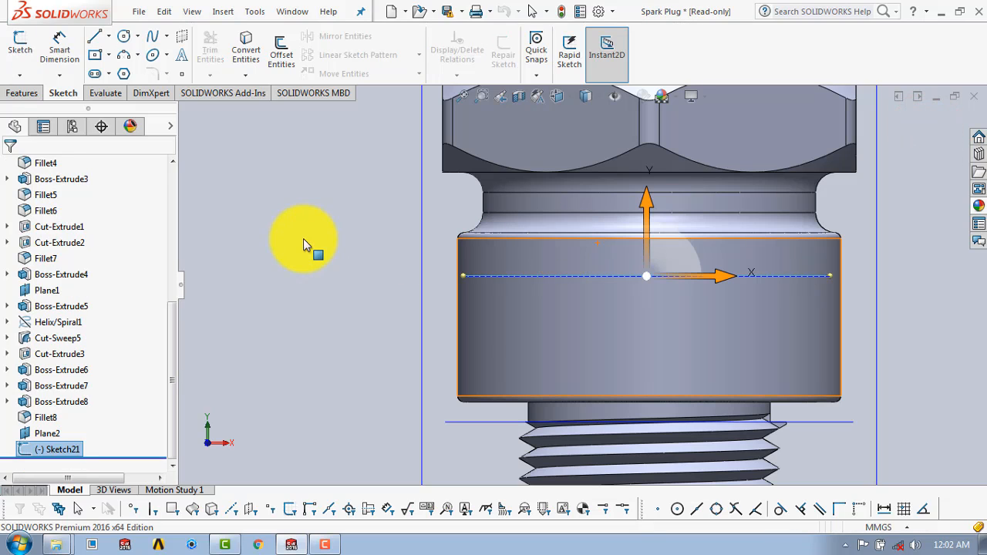
key("z")
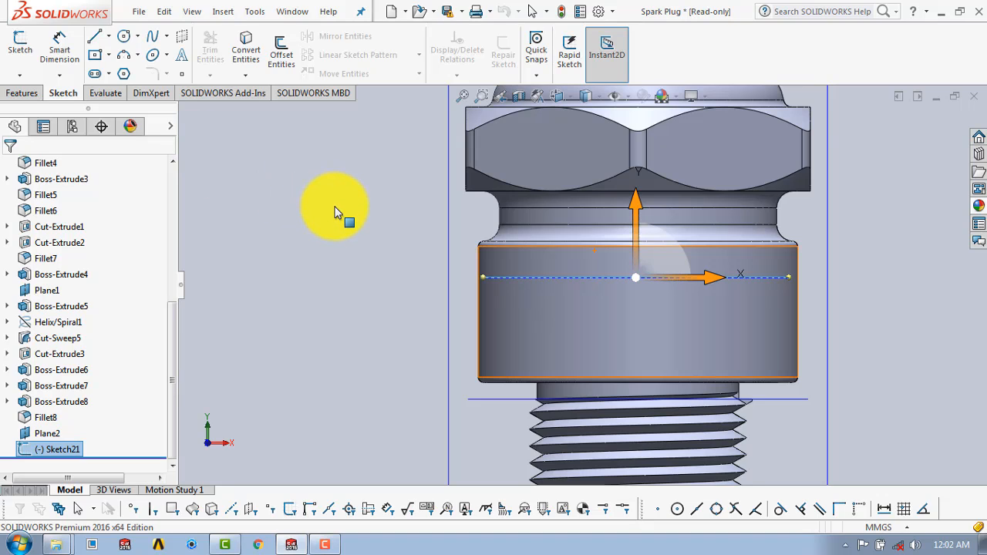
left_click(386, 228)
- Start another sketch on Plane2, separate from the line sketch
scroll(382, 226, "up", 2)
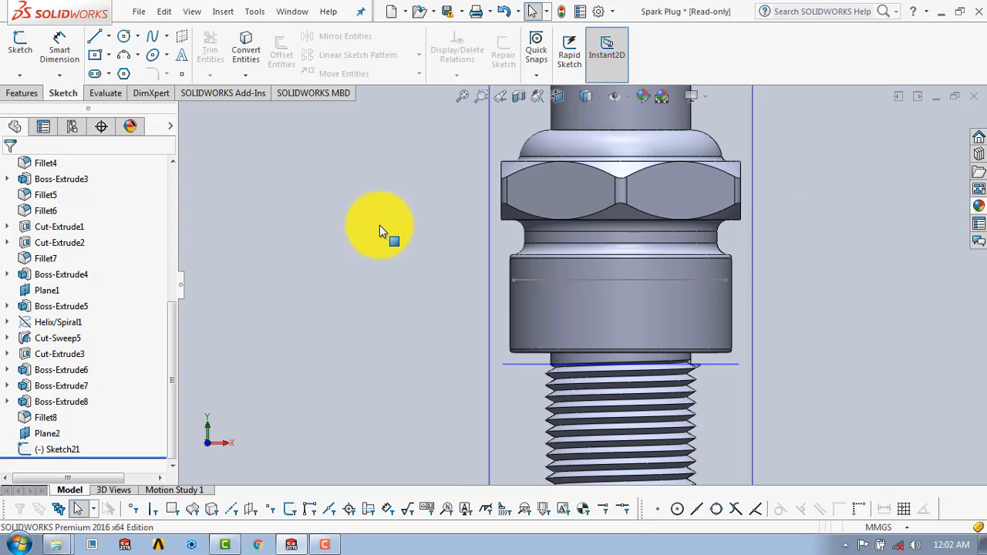
scroll(128, 167, "up", 3)
left_click(21, 51)
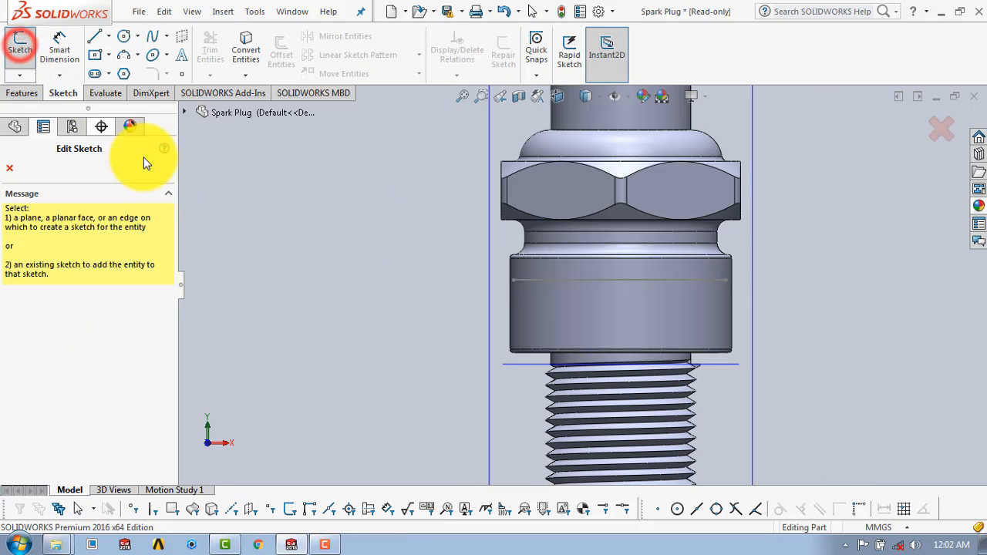
left_click(185, 111)
scroll(273, 378, "down", 4)
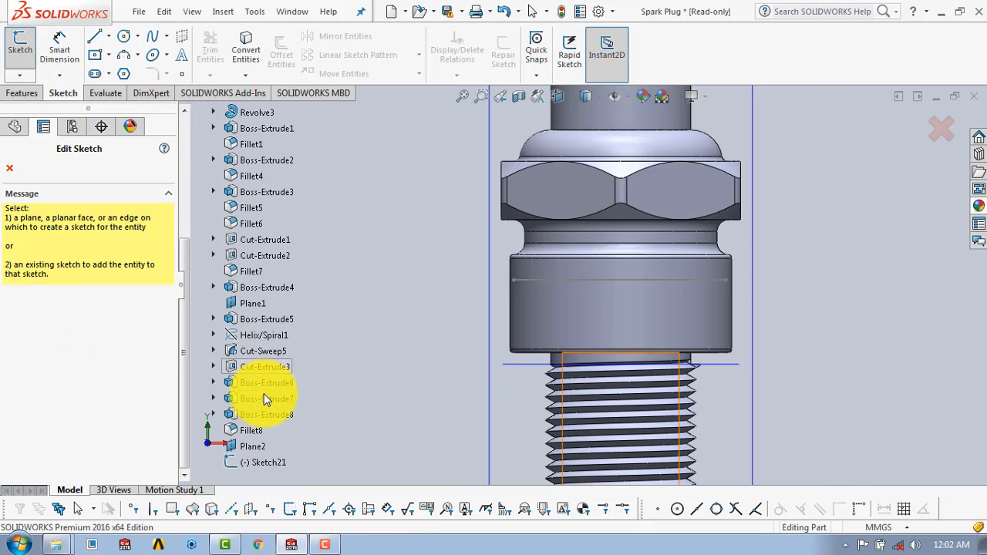
left_click(249, 446)
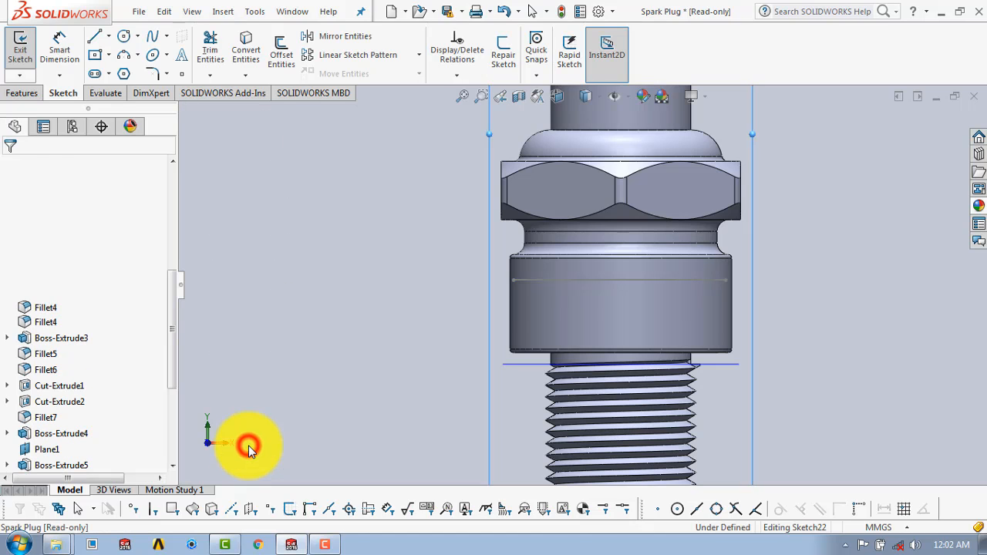
- Add sketch text along the horizontal line, reading SOLIDWORKS on the first row and TUTORIALS on the second
left_click(178, 61)
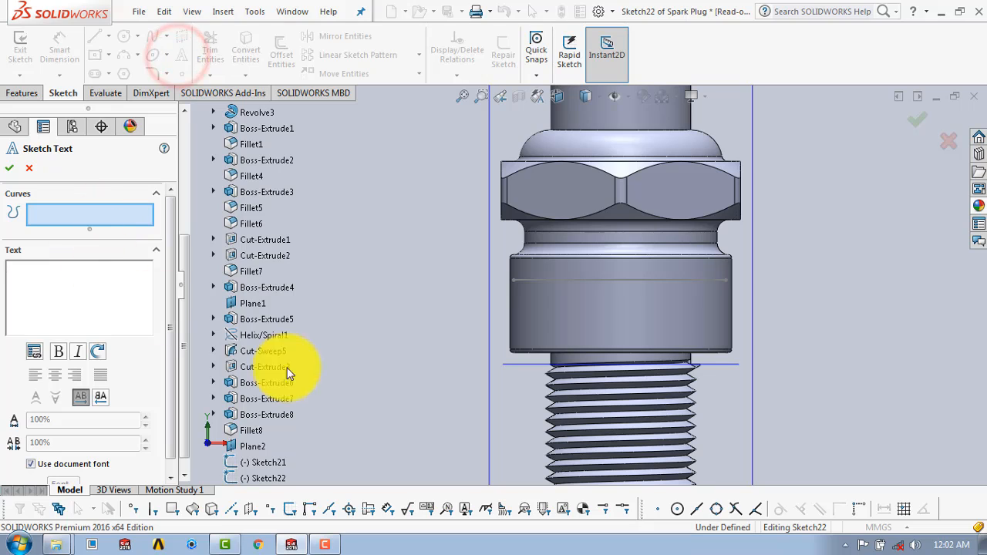
left_click(590, 283)
left_click(50, 280)
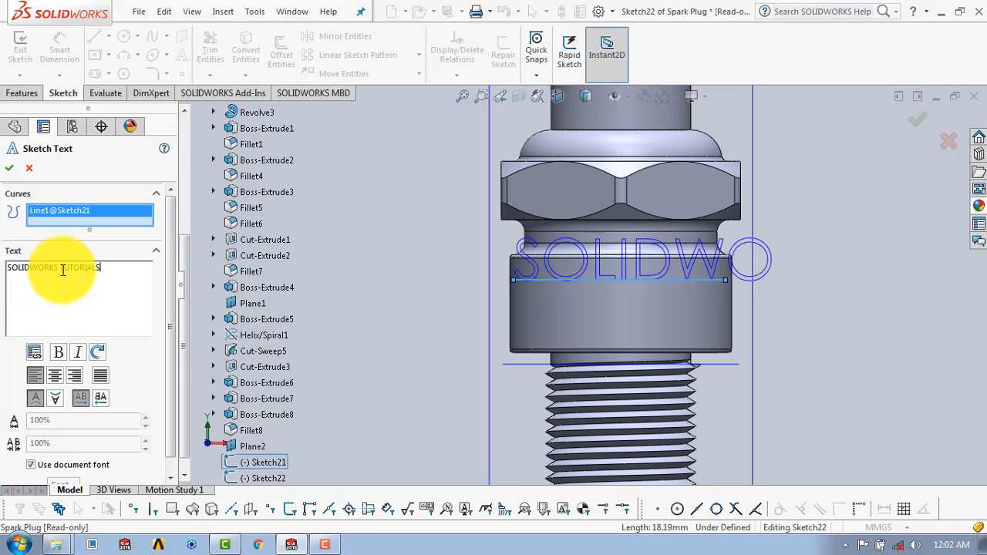
left_click(60, 266)
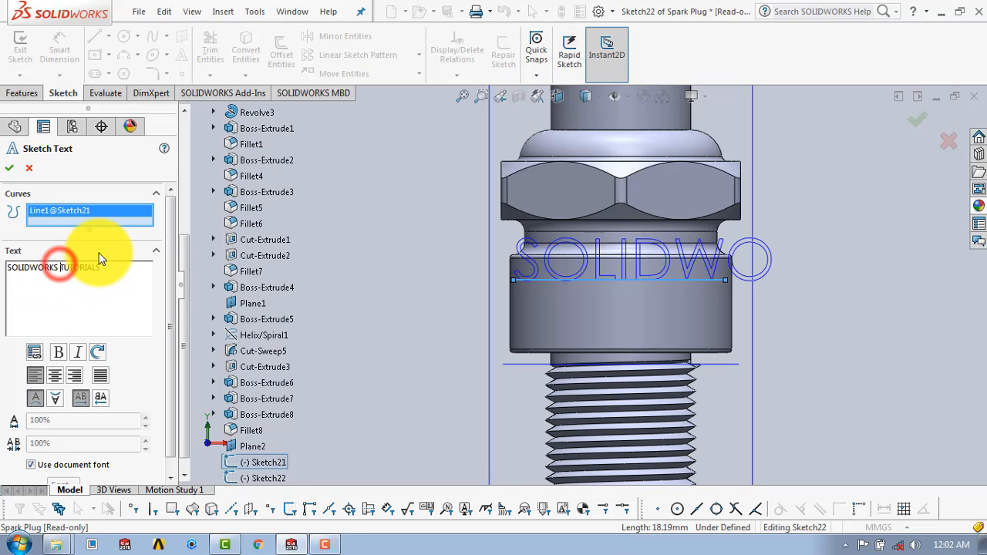
key("Return")
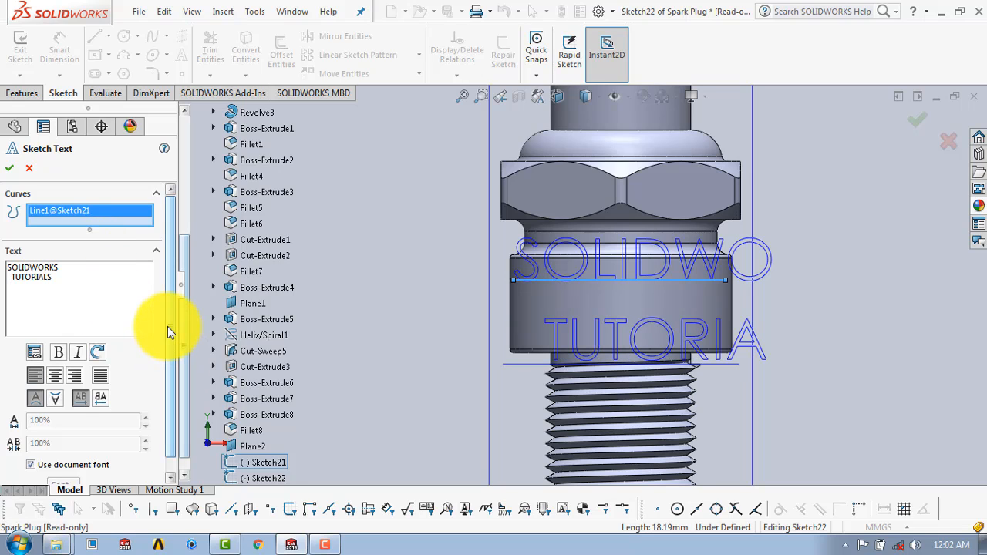
- Turn off the document font for the sketch text and set its font height to 1 mm
left_click_drag(173, 325, 153, 390)
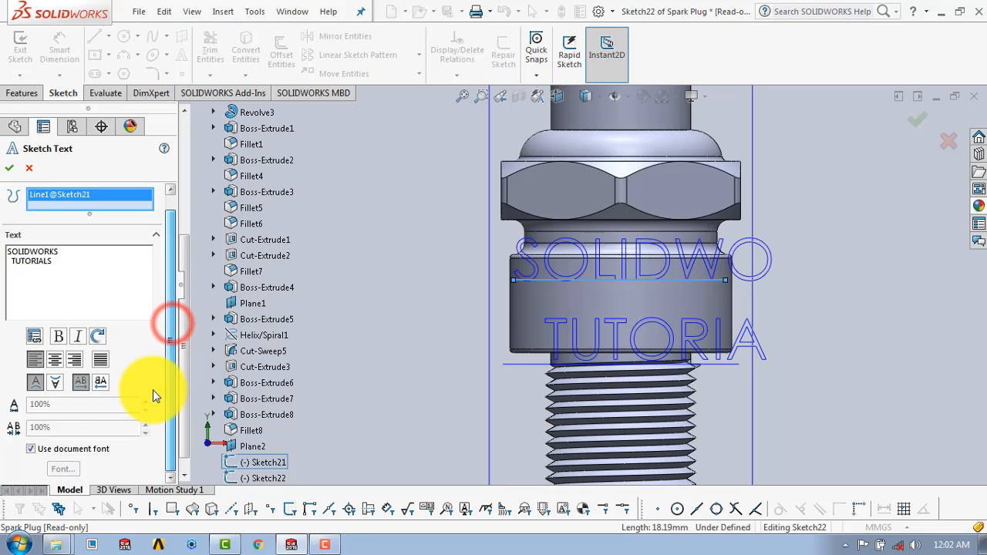
left_click(31, 449)
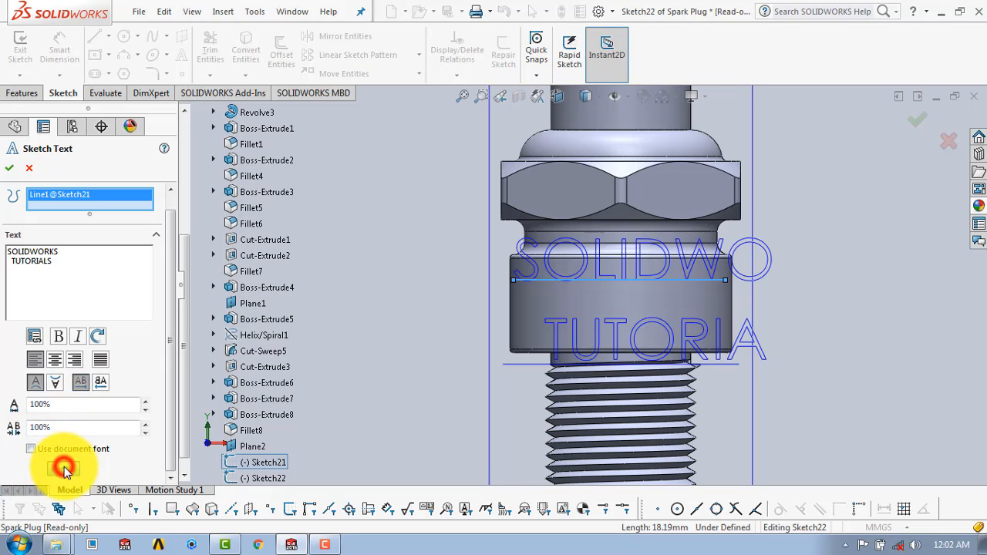
left_click(64, 469)
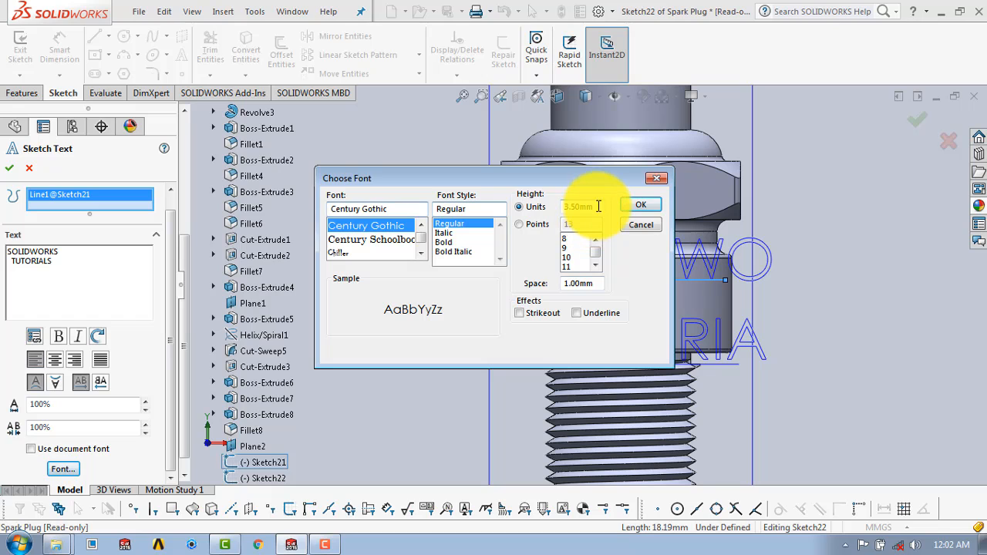
double_click(598, 206)
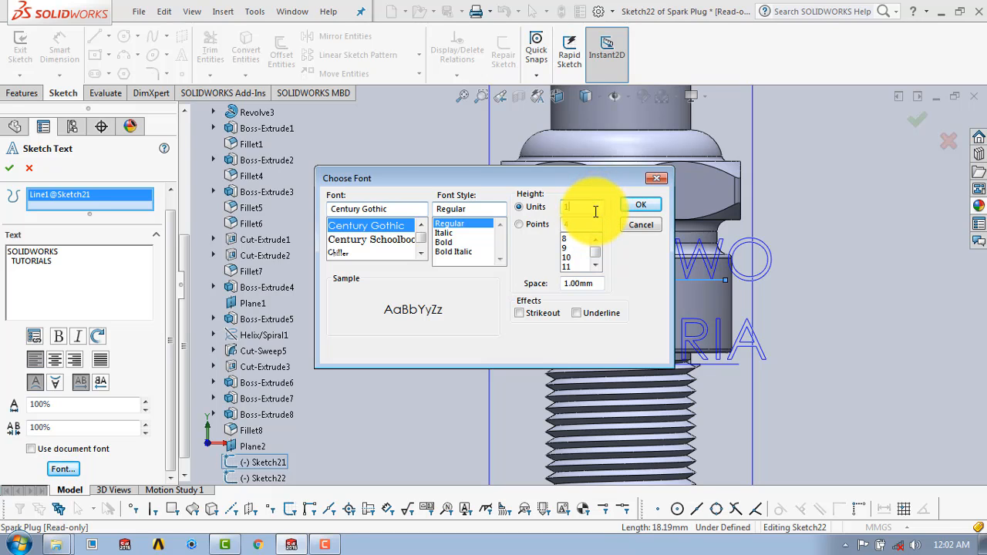
type("1")
key("Return")
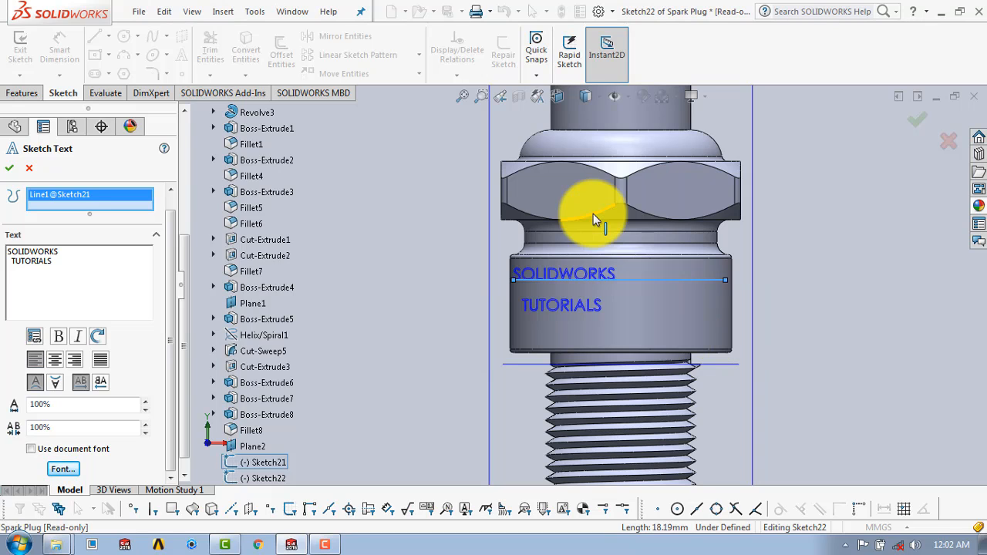
- Set the sketch text's font height to 1.2 mm and centre both rows on the cylindrical body using leading spaces
left_click(64, 469)
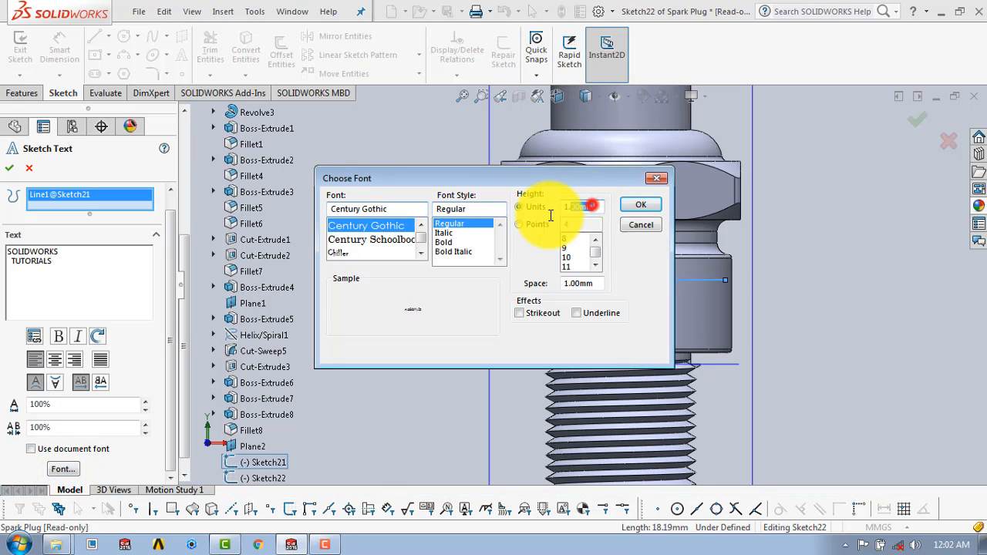
double_click(591, 207)
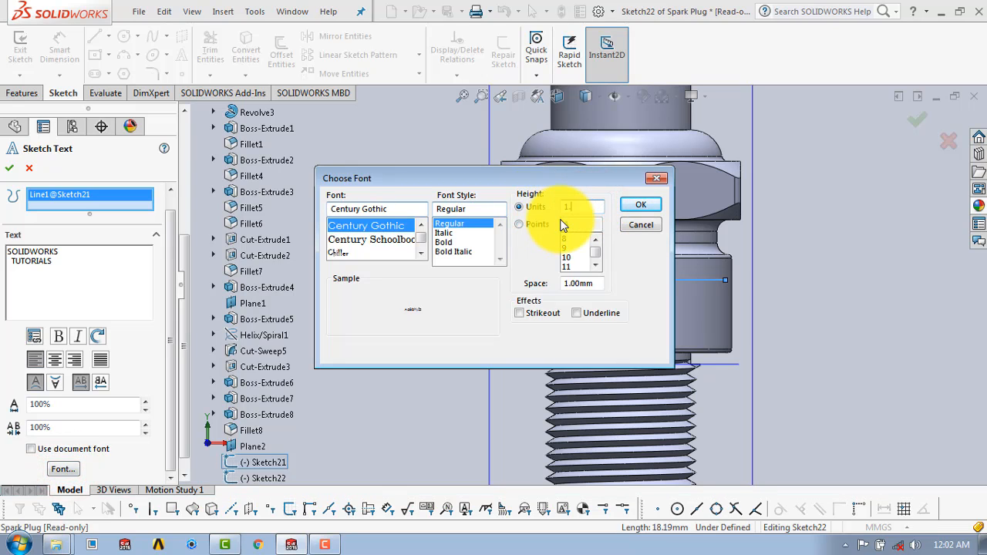
type("1.2")
key("Return")
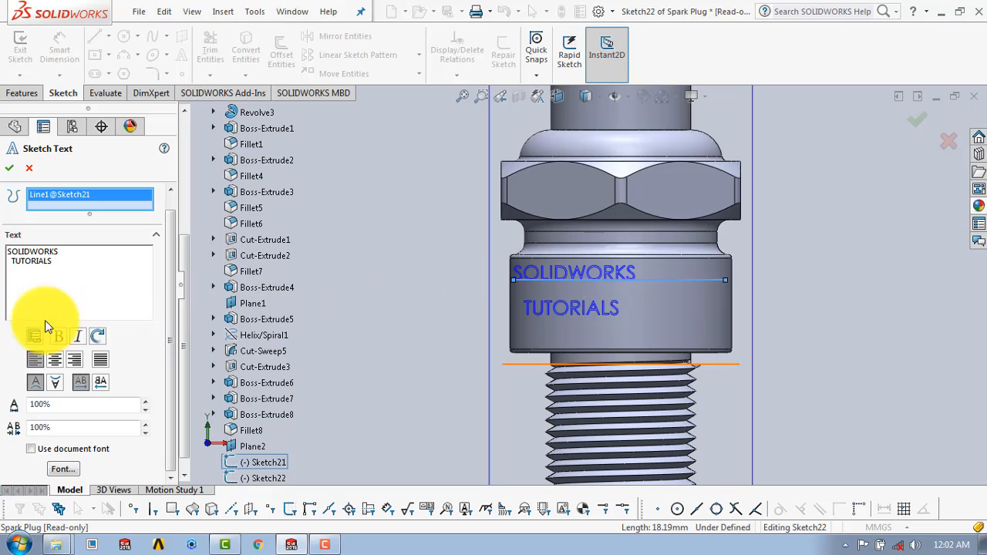
left_click(8, 251)
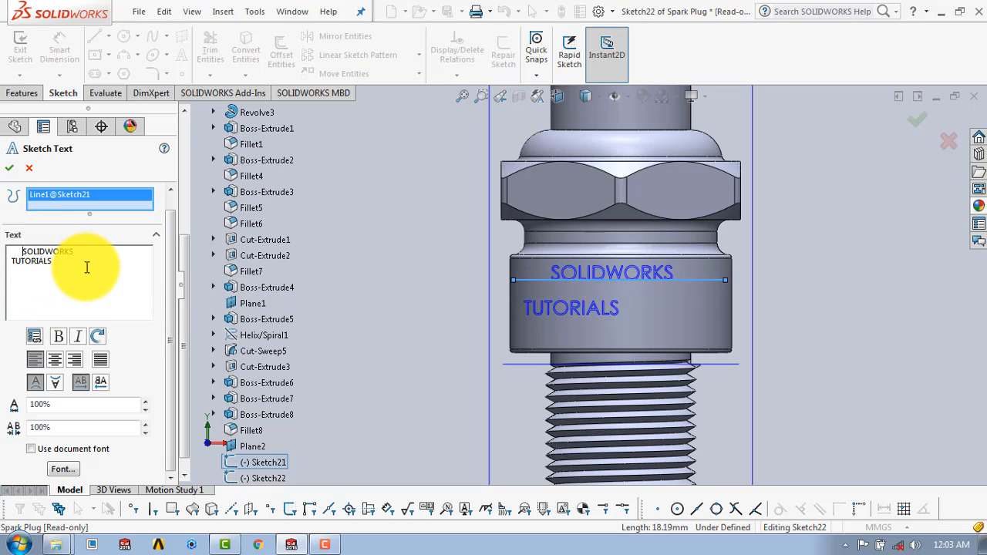
left_click(10, 258)
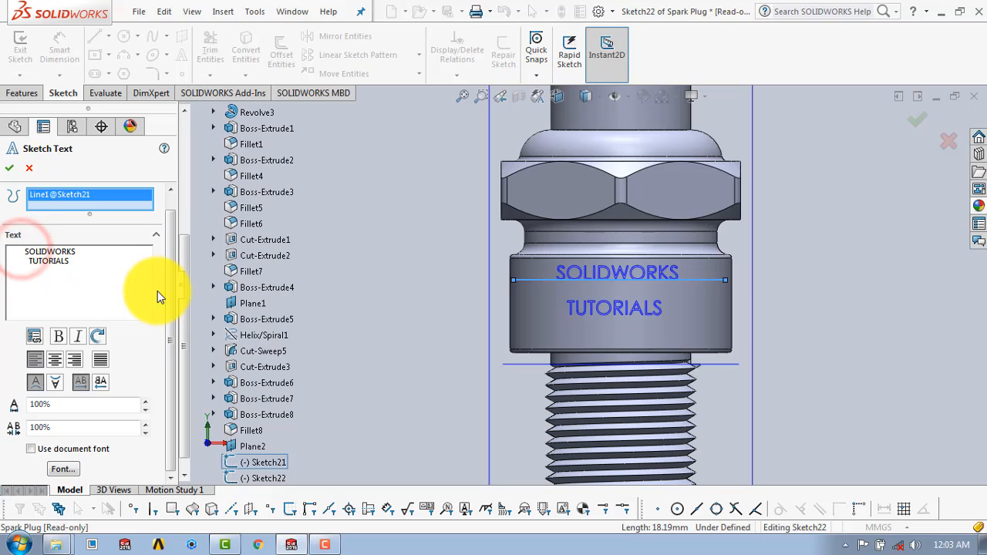
- Try lowering the lettering by one row with a blank first line, and remove that blank line again
key("Return")
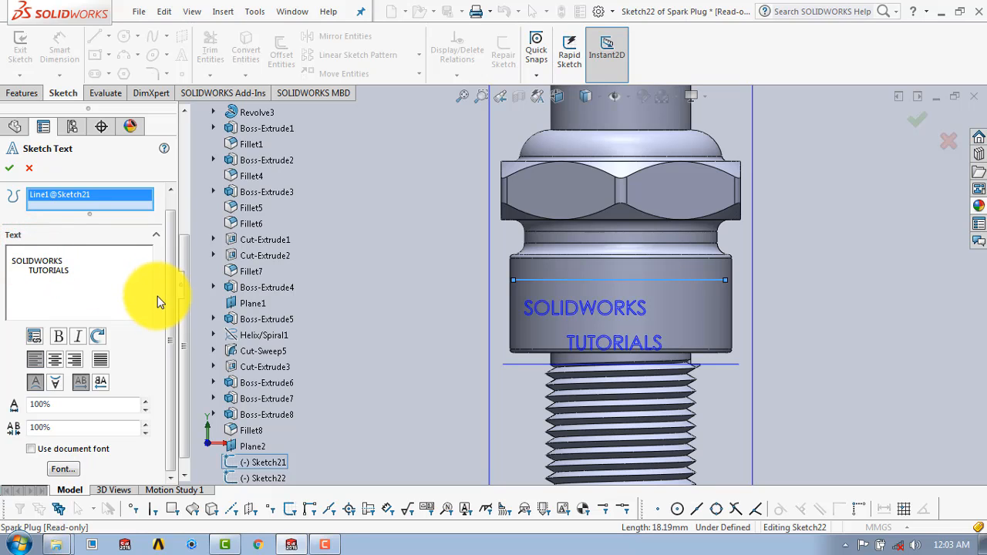
left_click(6, 263)
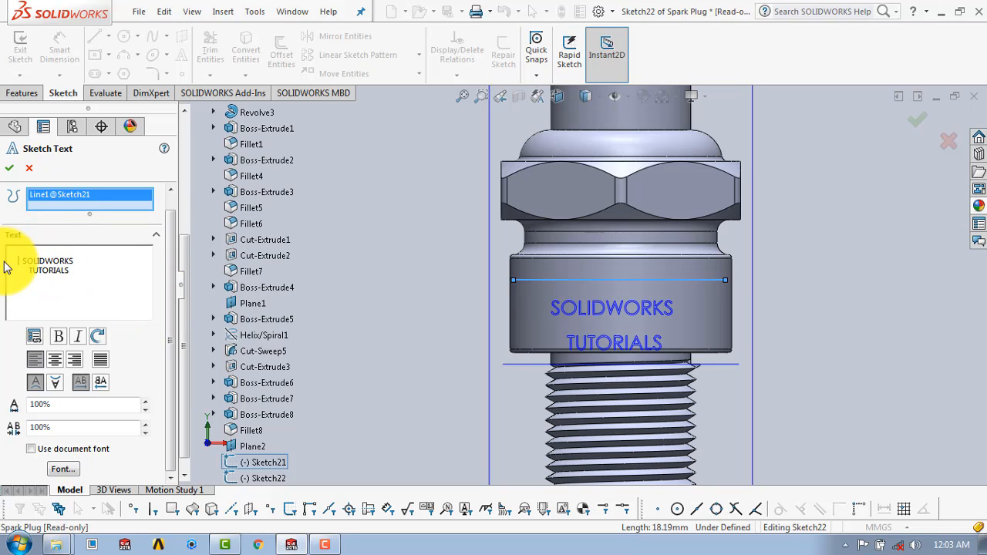
key("BackSpace")
key("BackSpace")
key("BackSpace")
key("BackSpace")
key("BackSpace")
key("BackSpace")
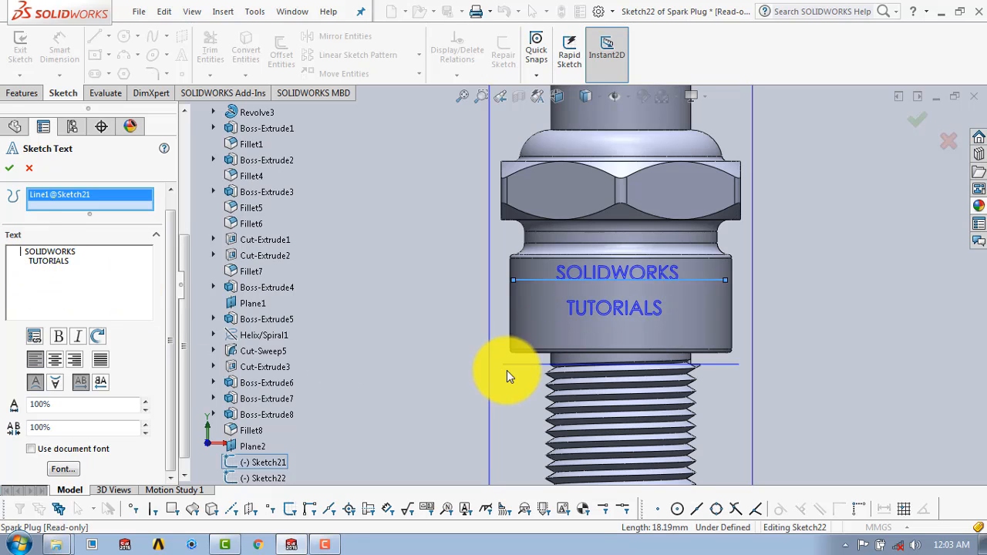
- Make both rows of the sketch text bold, accept the text and exit the sketch
left_click_drag(82, 268, 11, 241)
left_click(56, 340)
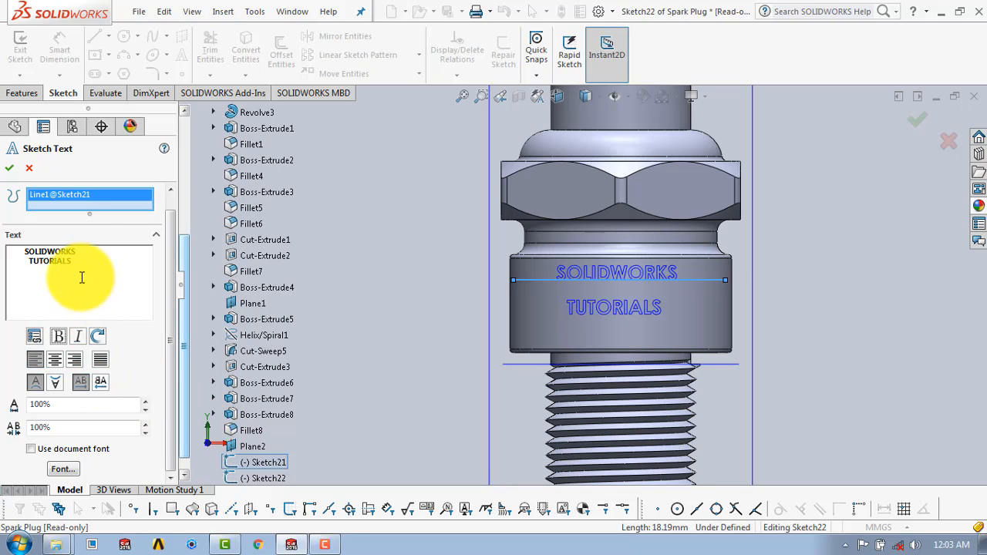
left_click(10, 169)
key("f")
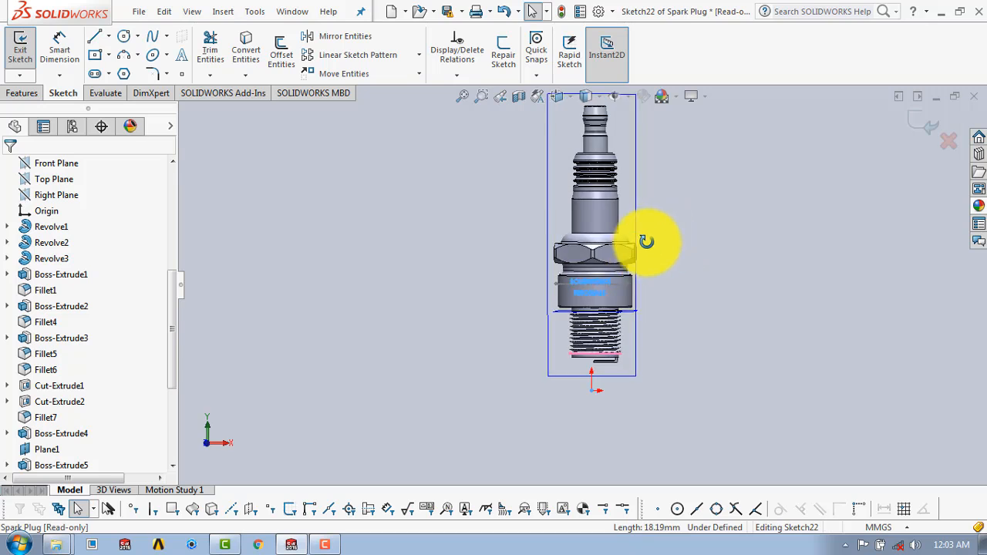
middle_click_drag(646, 241, 591, 278)
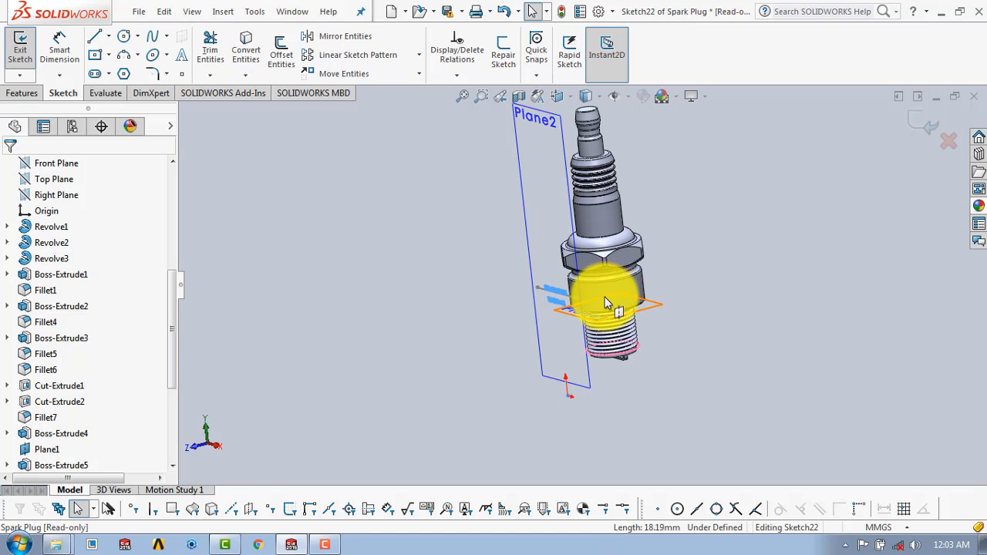
left_click(19, 43)
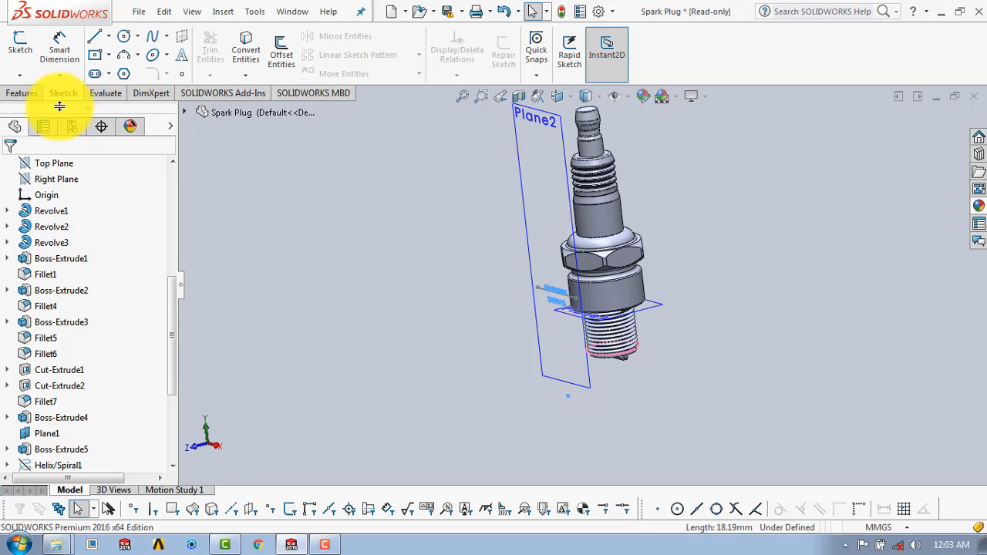
- Wrap the text sketch onto the cylindrical face below the hex as a 0.20 mm Deboss
left_click(25, 93)
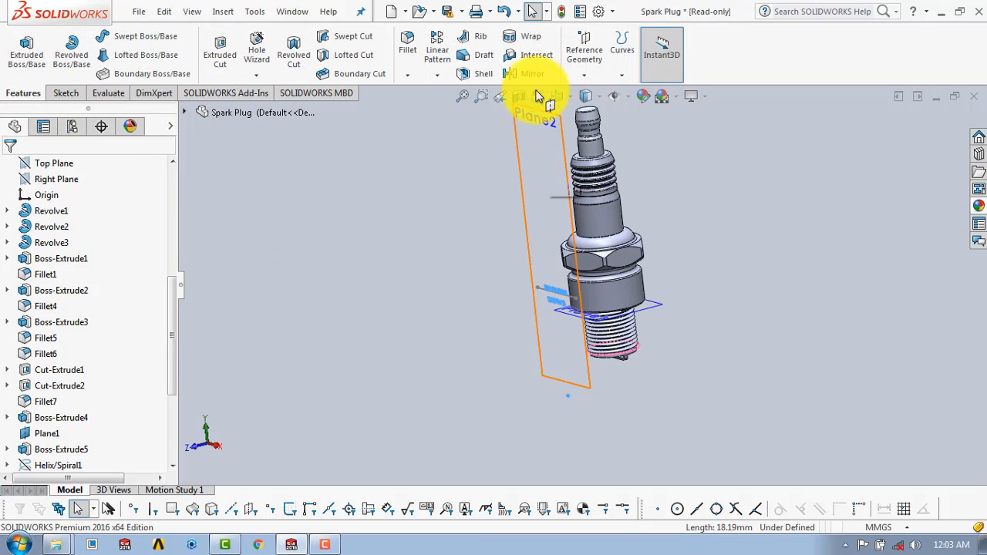
left_click(529, 43)
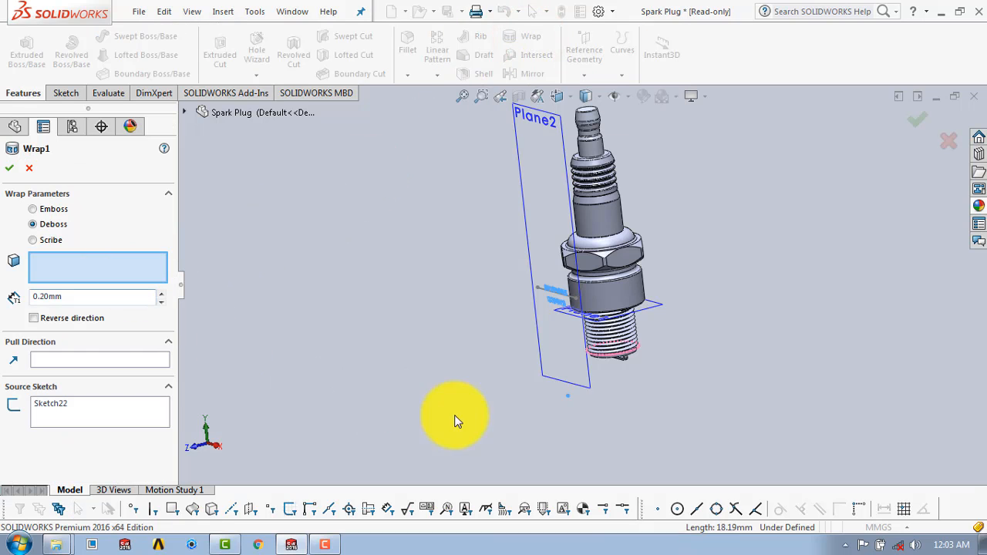
scroll(598, 294, "down", 4)
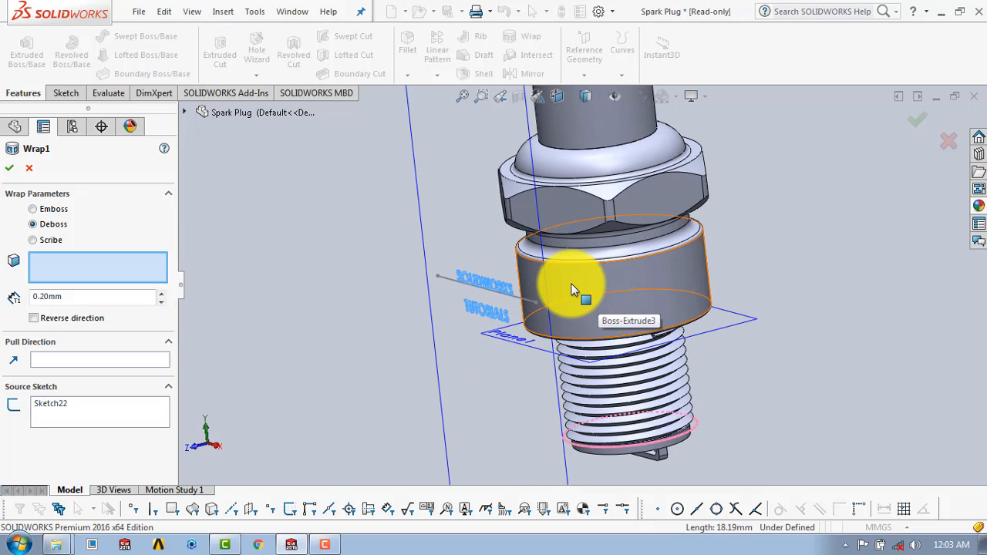
left_click(570, 283)
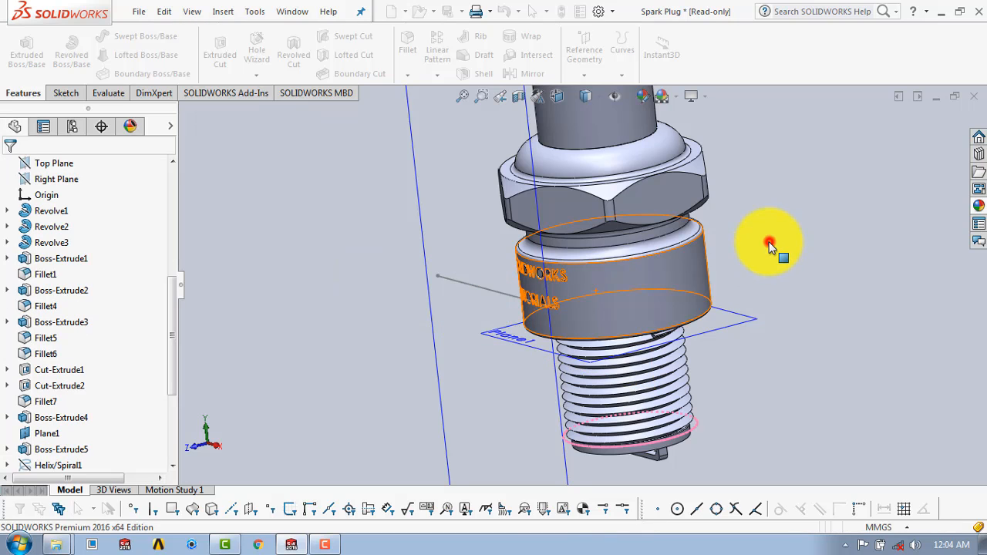
middle_click_drag(770, 245, 656, 299)
scroll(664, 282, "down", 5)
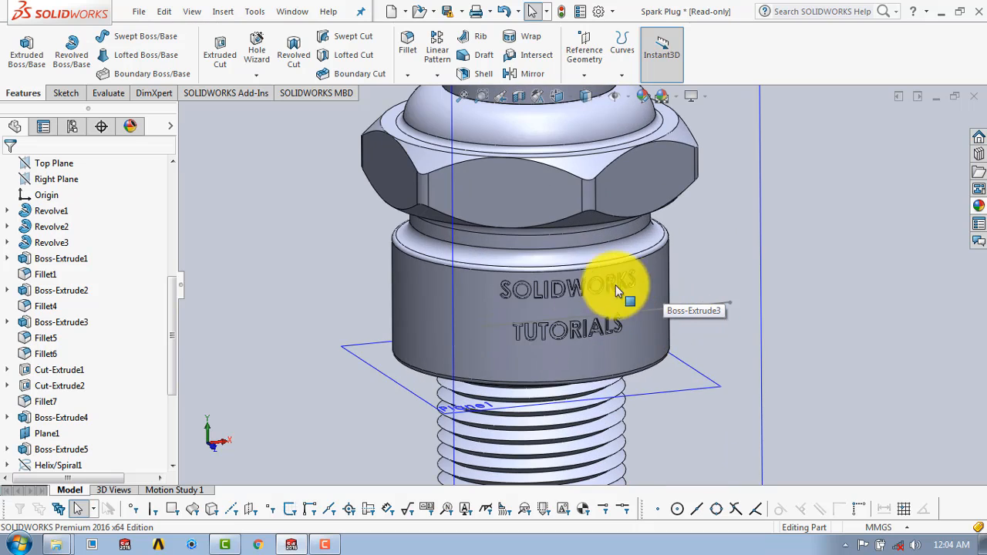
scroll(596, 297, "up", 3)
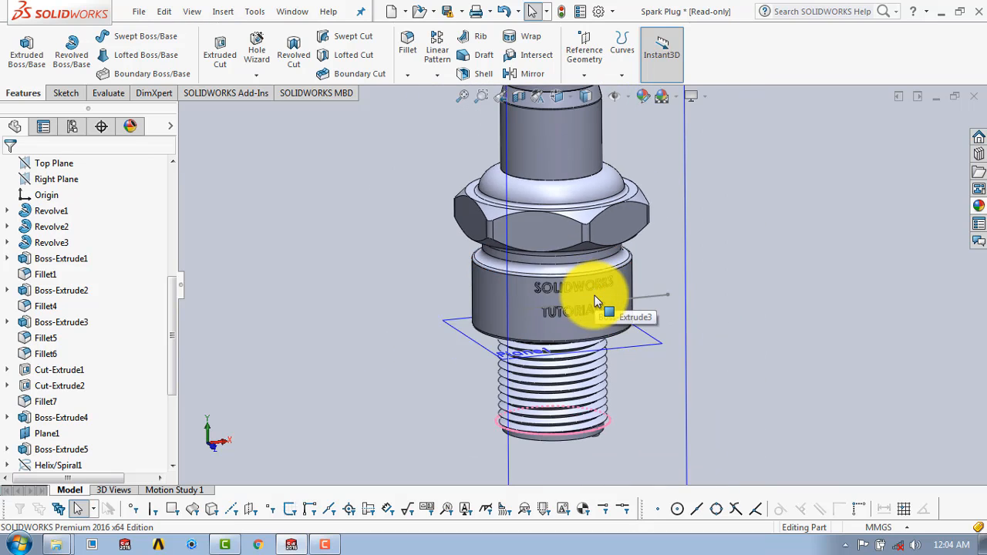
scroll(595, 300, "up", 5)
middle_click_drag(591, 326, 617, 248)
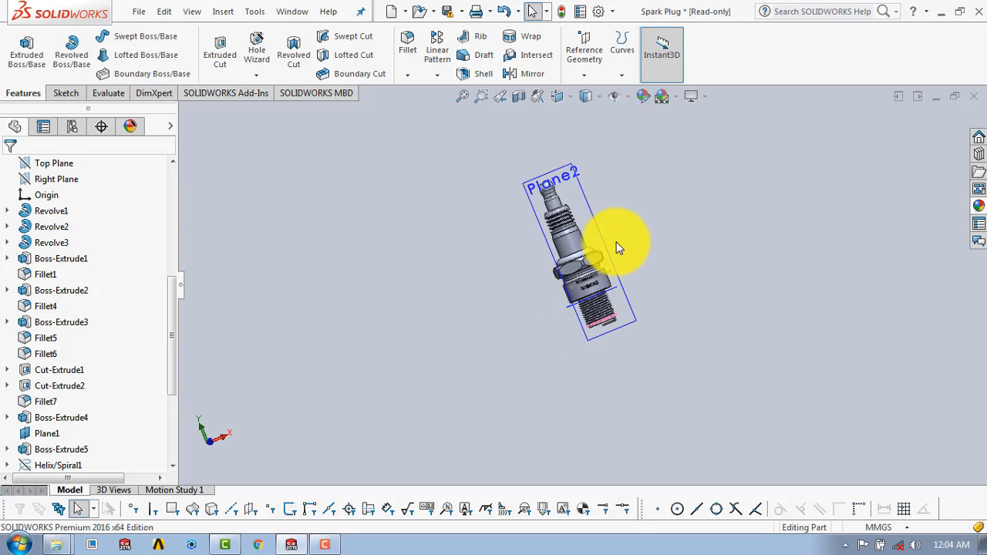
scroll(617, 248, "down", 3)
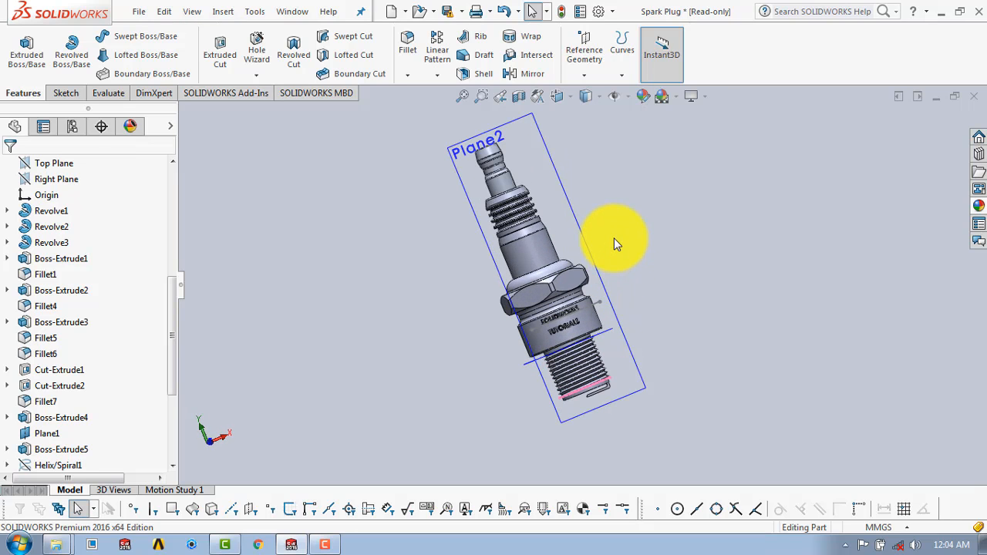